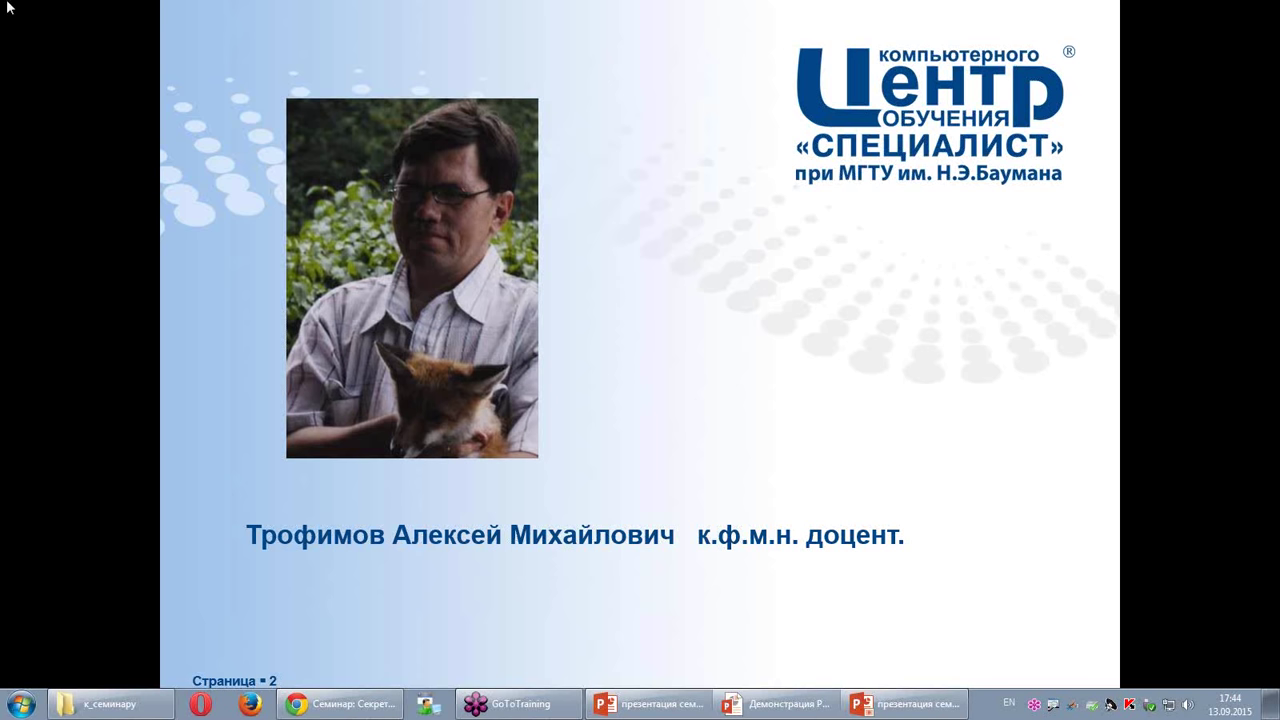
Step: Advance the slideshow to slide 3, the MS EXCEL course goals, then begin switching windows
{"action": "left_click", "coordinate": [621, 241]}
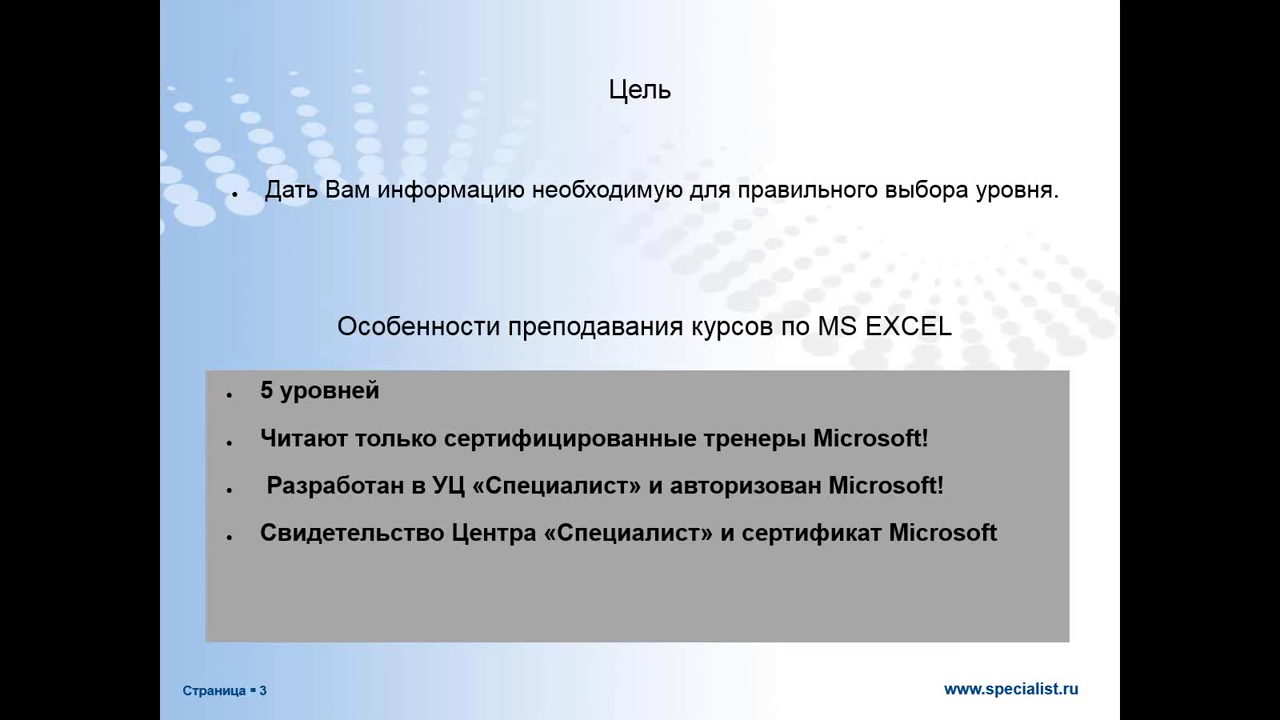
{"action": "key", "text": "alt+Tab"}
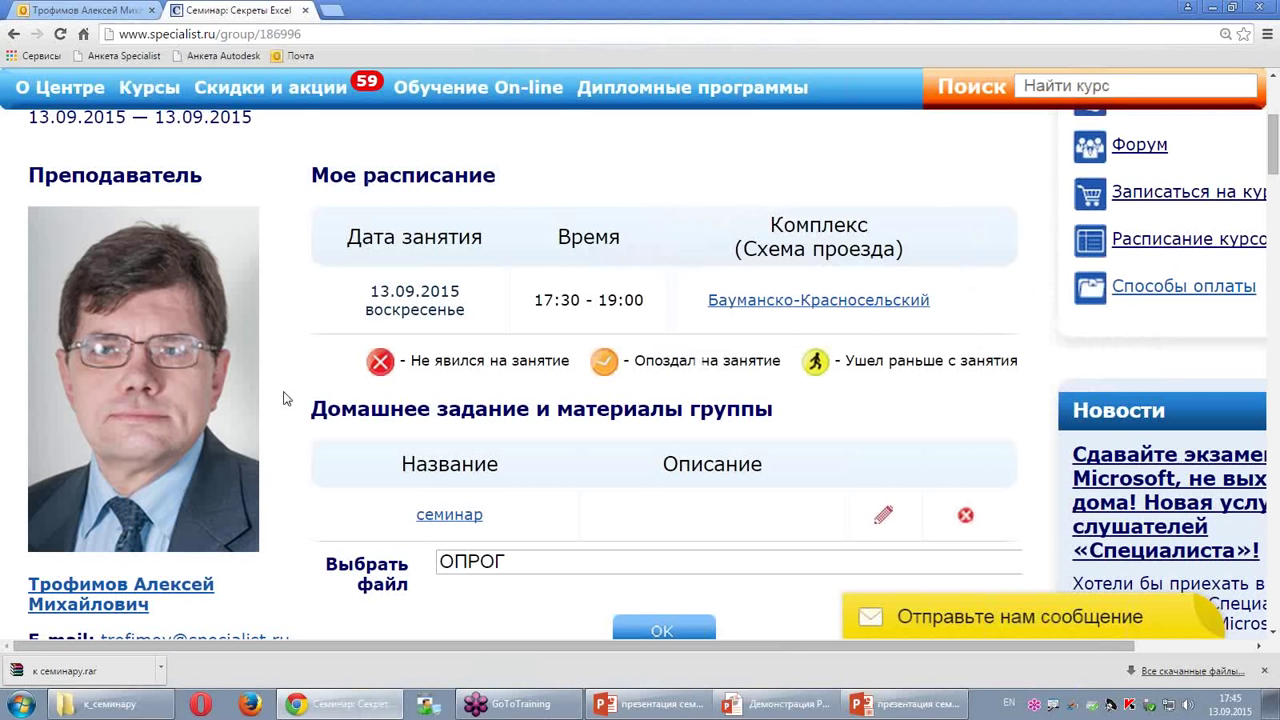
Step: Open the Specialist logo link in a new tab and browse the site's home page
{"action": "scroll", "coordinate": [275, 228], "scroll_direction": "up", "scroll_amount": 3}
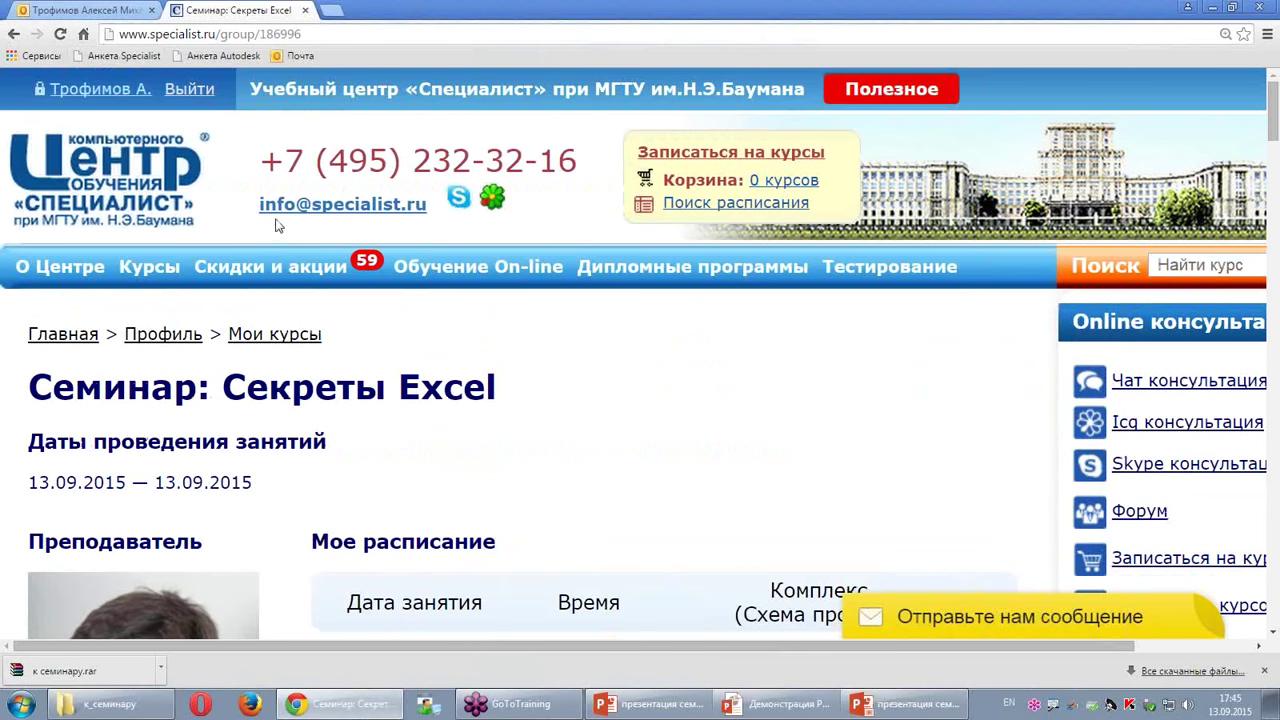
{"action": "right_click", "coordinate": [103, 188]}
{"action": "key", "text": "Escape"}
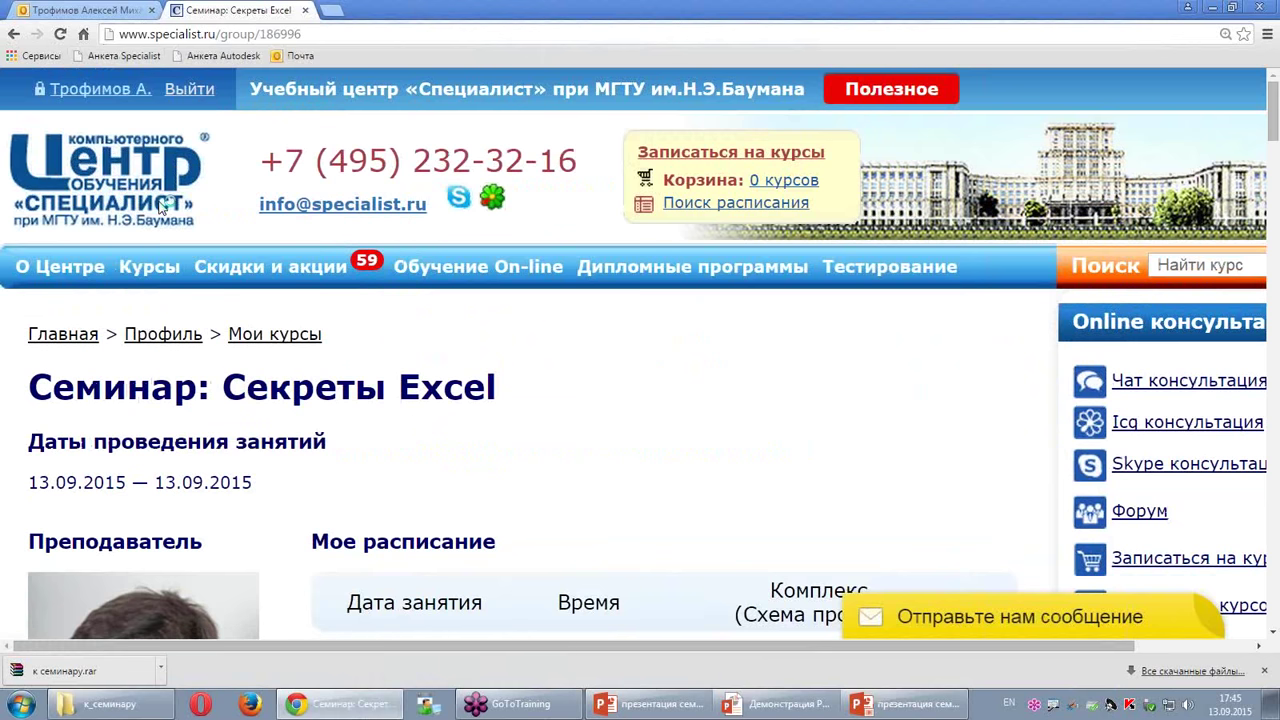
{"action": "left_click", "coordinate": [390, 16]}
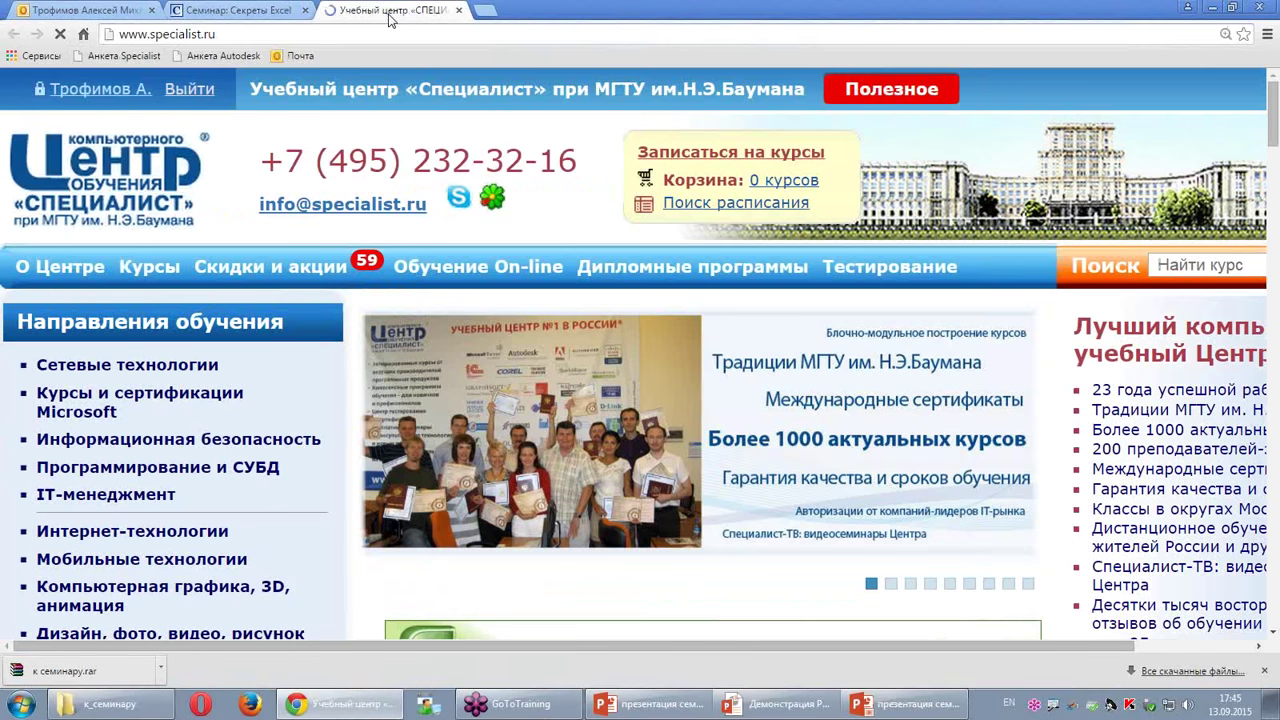
{"action": "scroll", "coordinate": [295, 440], "scroll_direction": "down", "scroll_amount": 3}
{"action": "scroll", "coordinate": [295, 440], "scroll_direction": "down", "scroll_amount": 4}
{"action": "scroll", "coordinate": [295, 440], "scroll_direction": "down", "scroll_amount": 3}
{"action": "scroll", "coordinate": [288, 440], "scroll_direction": "up", "scroll_amount": 3}
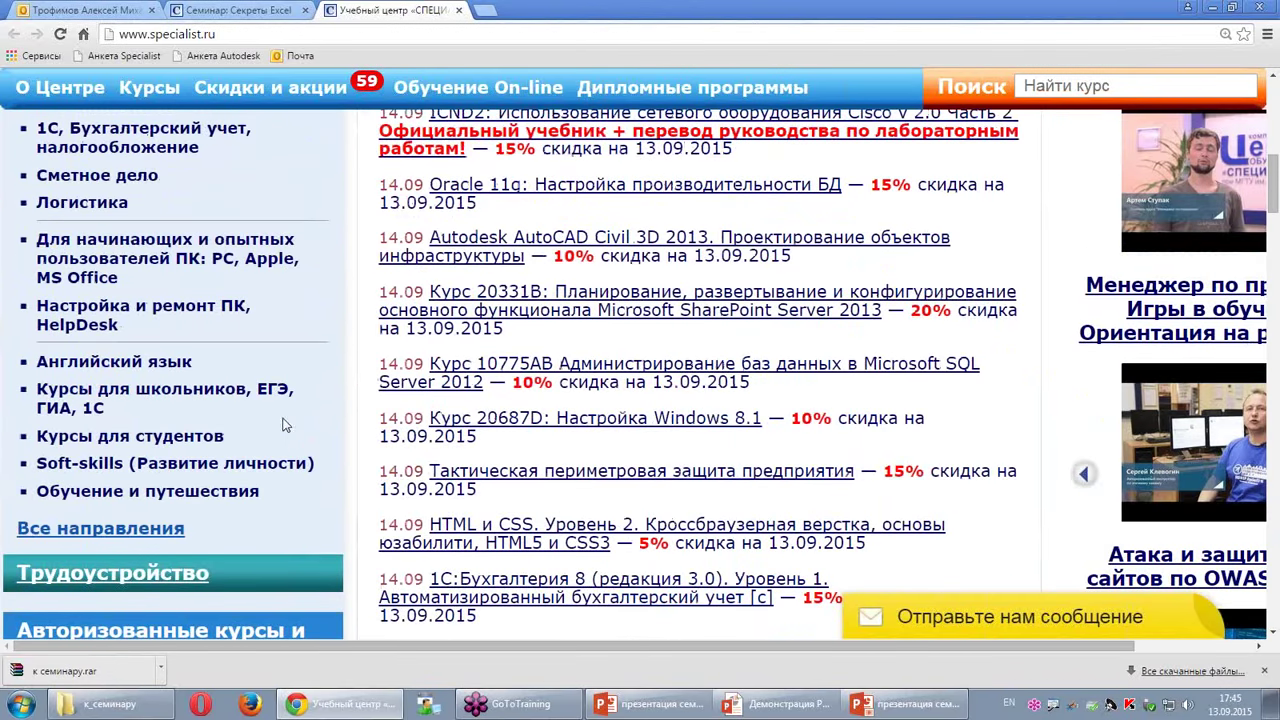
Step: Open the 'Для начинающих и опытных пользователей ПК' courses page, review its sections, then return to the slideshow
{"action": "left_click", "coordinate": [196, 260]}
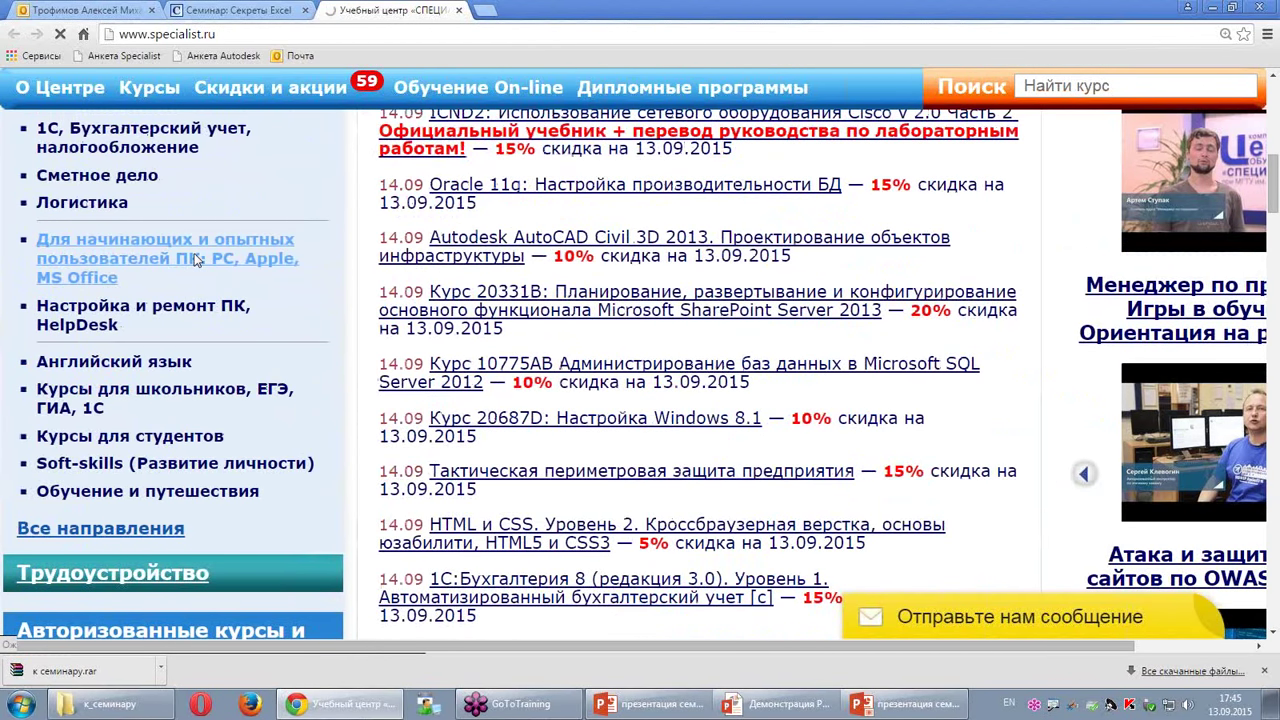
{"action": "scroll", "coordinate": [270, 347], "scroll_direction": "down", "scroll_amount": 2}
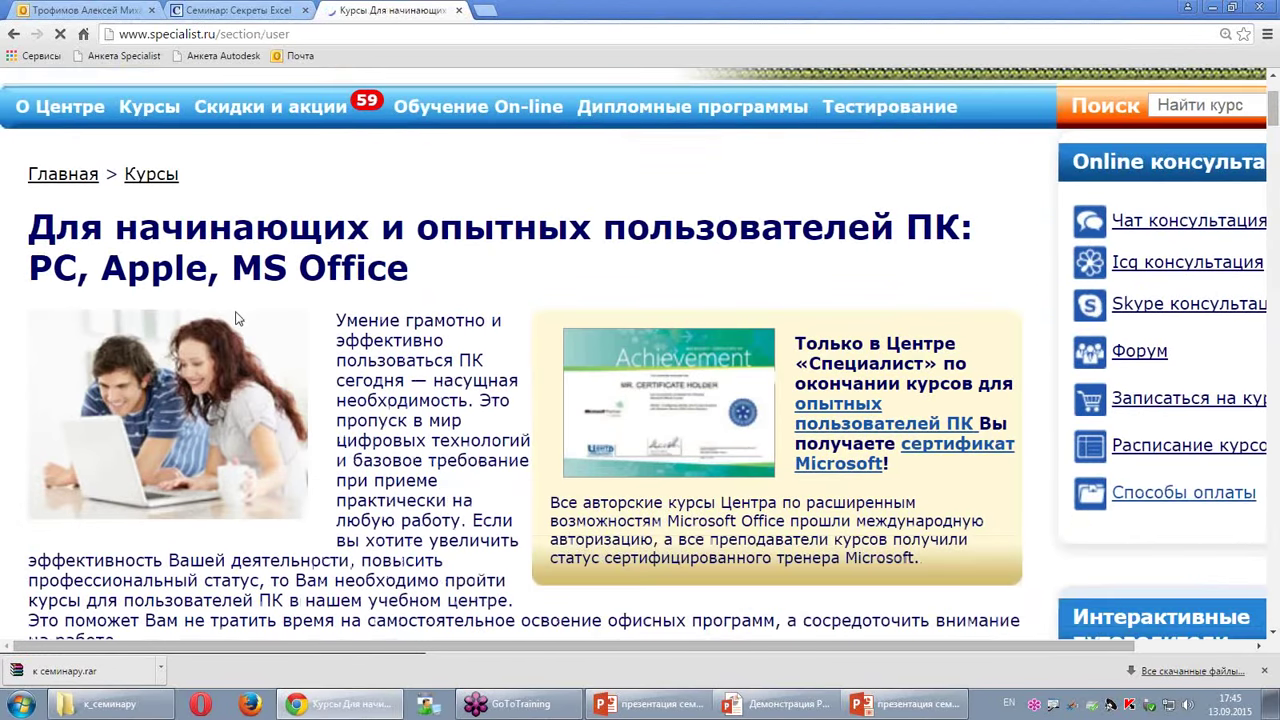
{"action": "scroll", "coordinate": [270, 347], "scroll_direction": "down", "scroll_amount": 5}
{"action": "scroll", "coordinate": [270, 347], "scroll_direction": "down", "scroll_amount": 4}
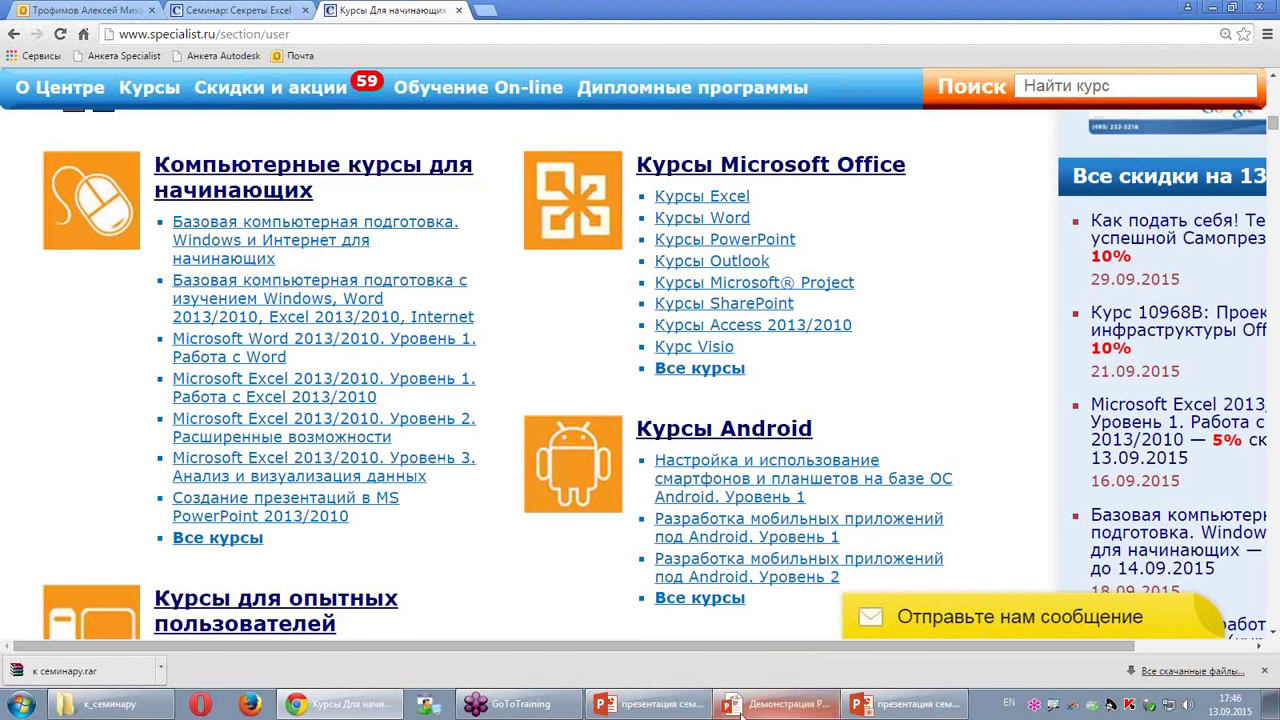
{"action": "left_click", "coordinate": [784, 708]}
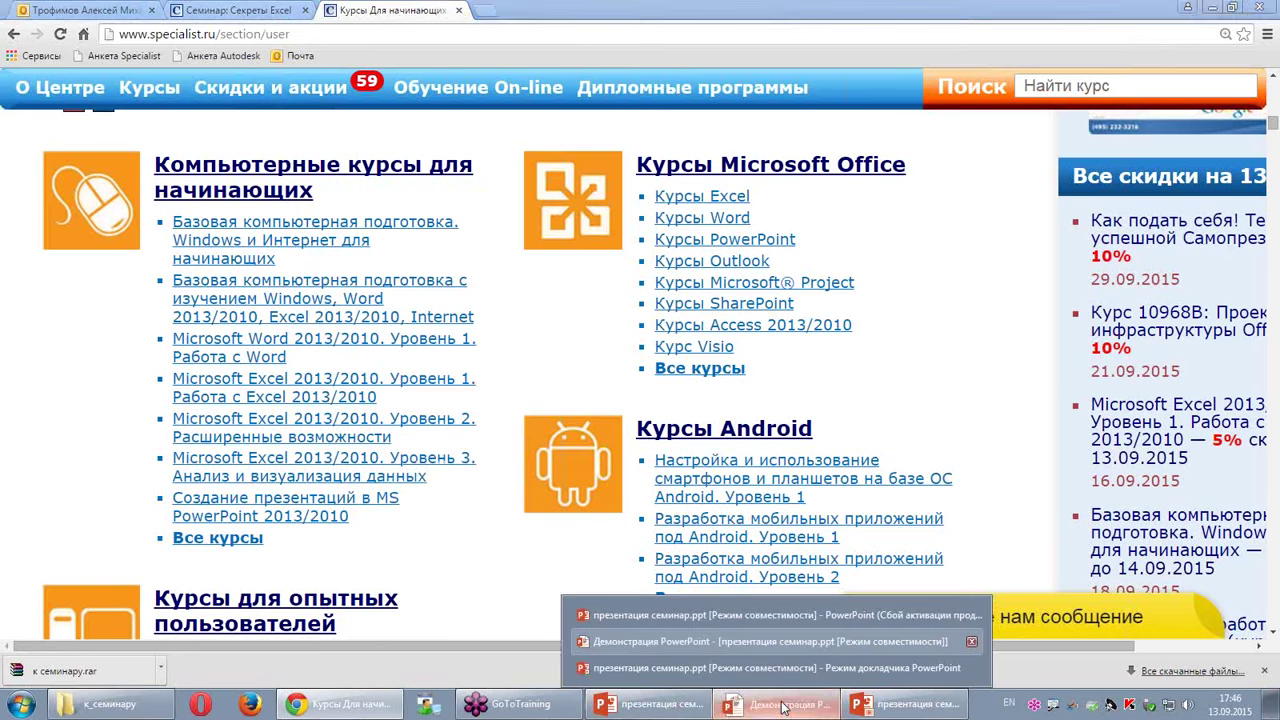
{"action": "left_click", "coordinate": [700, 641]}
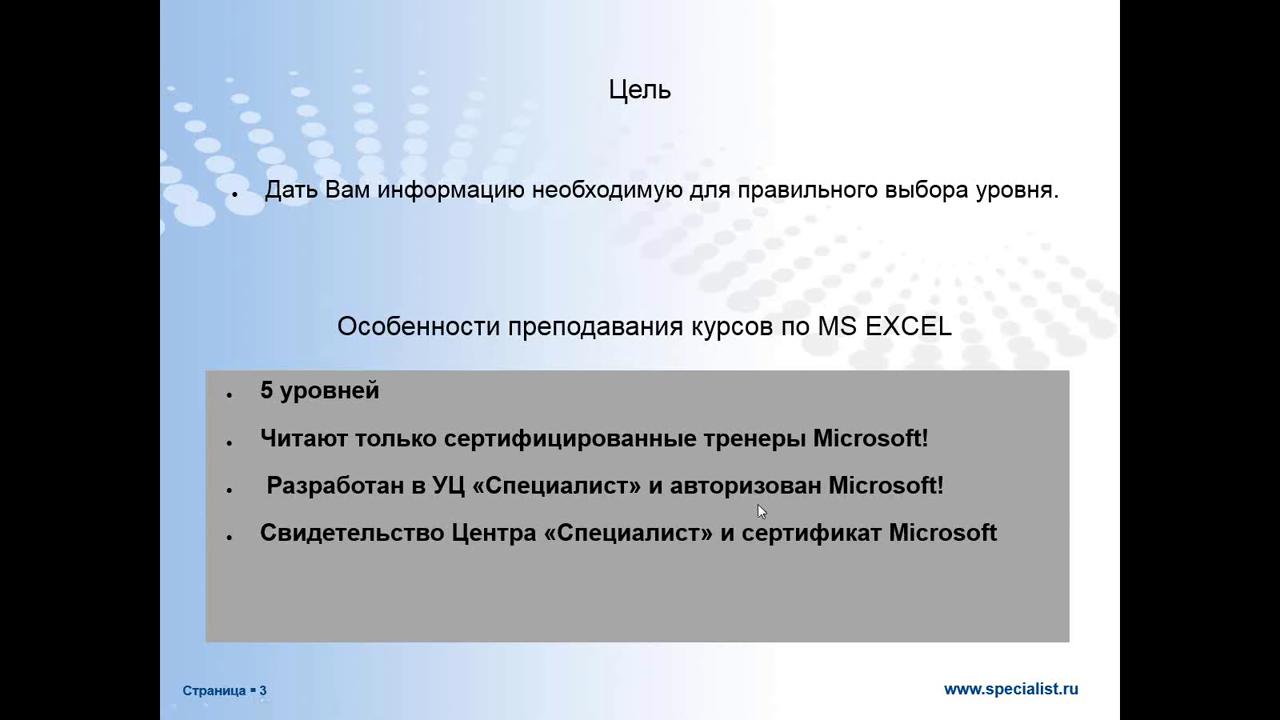
Step: Advance the slideshow to slide 4, the 'Структура семинара.' table, then begin switching windows
{"action": "key", "text": "Right"}
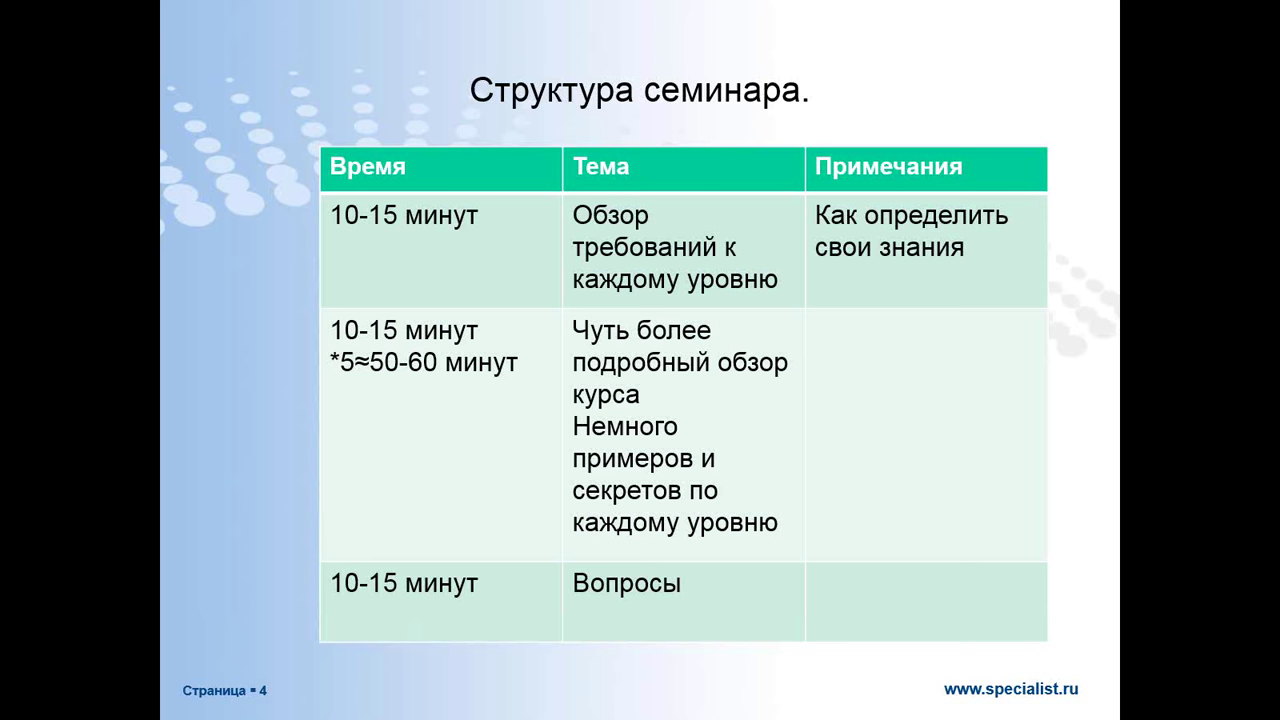
{"action": "key", "text": "alt+Tab"}
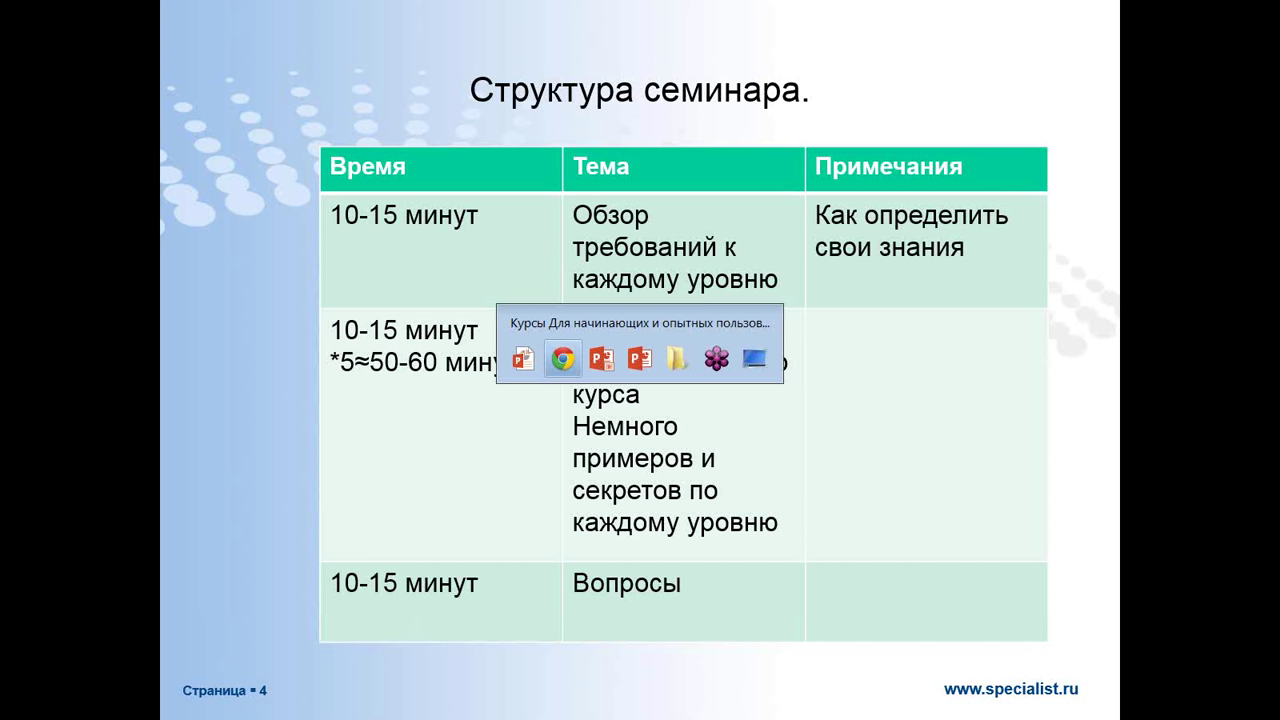
Step: Launch Excel 2010 from the Start menu with blank workbook Книга1 and select F3
{"action": "key", "text": "Tab"}
{"action": "key", "text": "Tab"}
{"action": "key", "text": "Tab"}
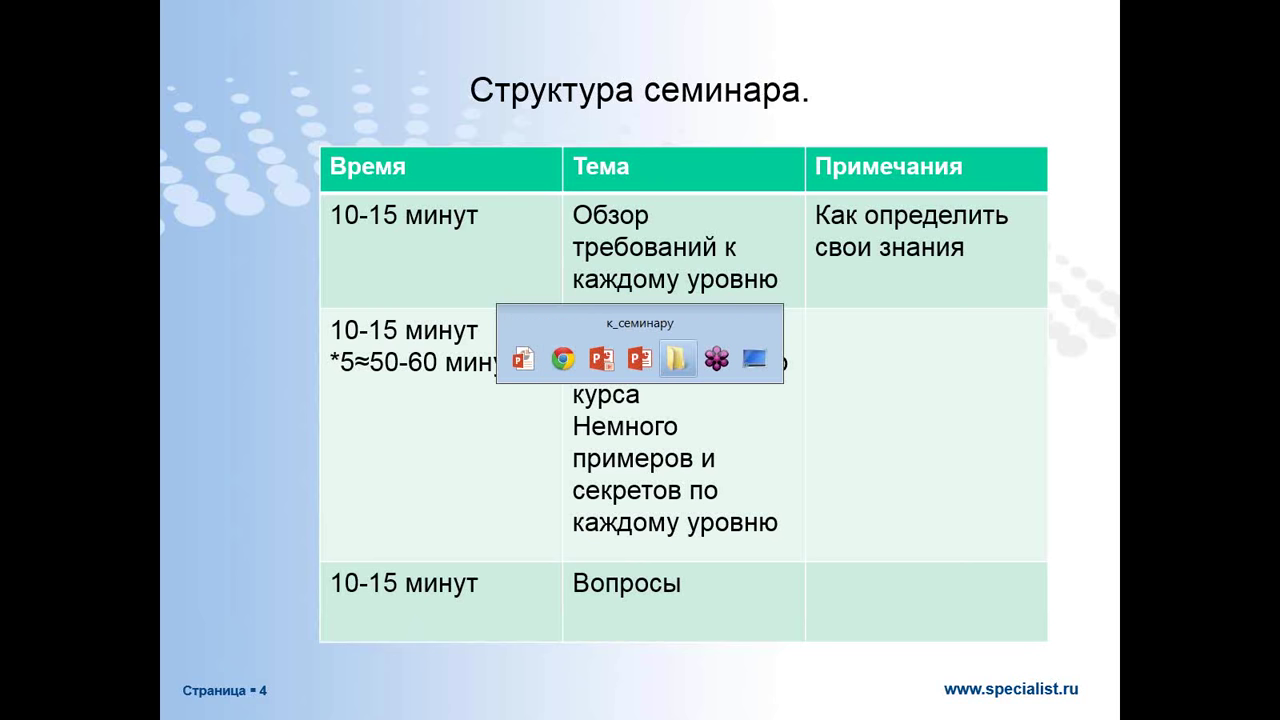
{"action": "left_click", "coordinate": [26, 706]}
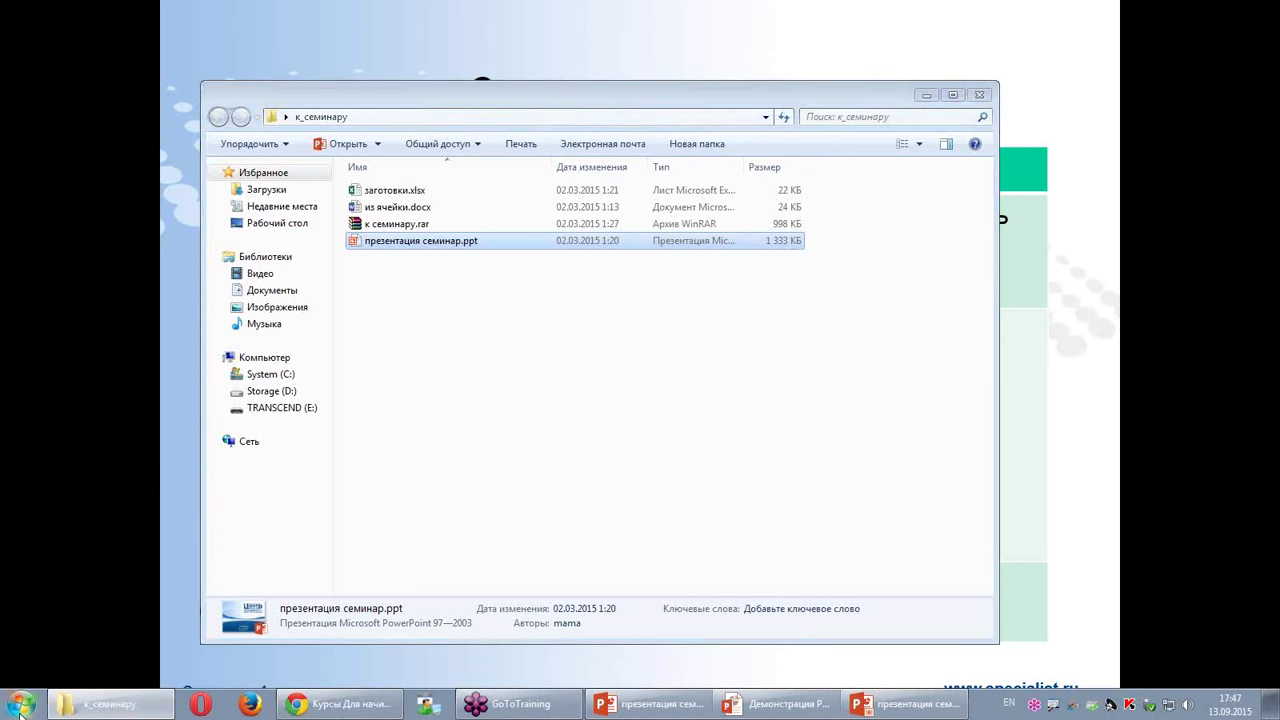
{"action": "left_click", "coordinate": [85, 484]}
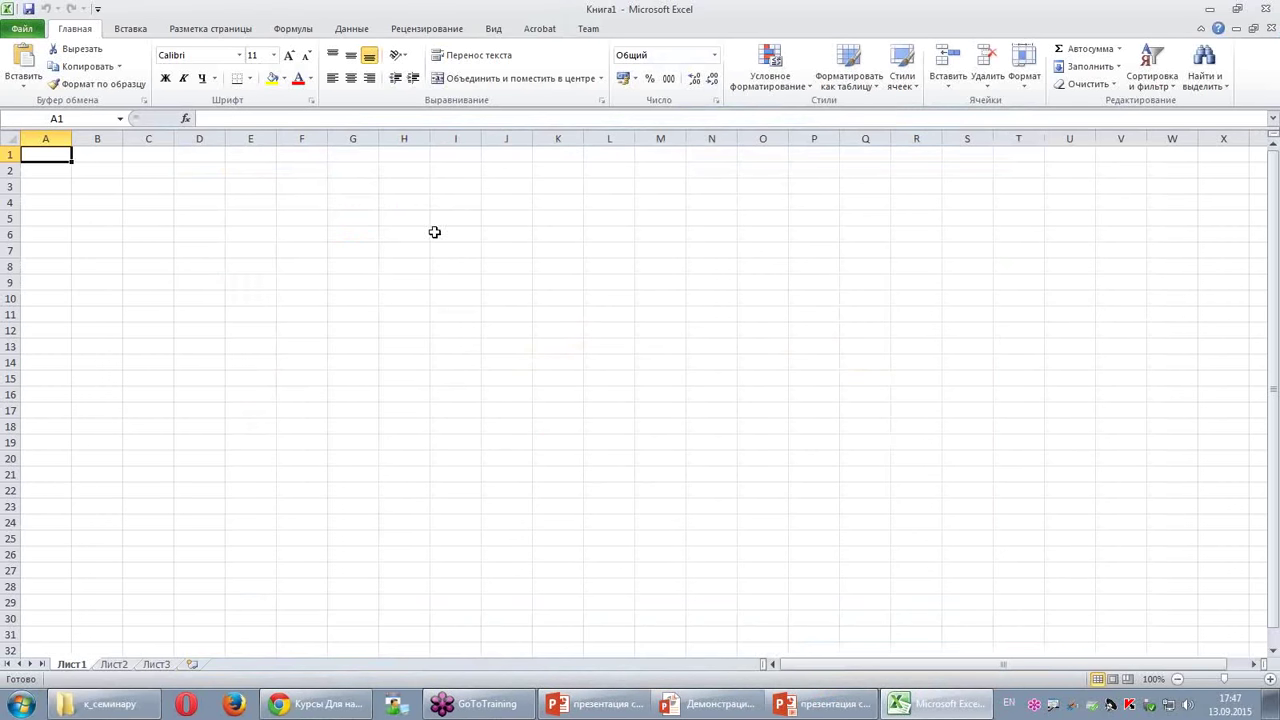
{"action": "left_click", "coordinate": [313, 190]}
Step: Enter 1, 2, 3, 34, 4 in F3:J3 and total them in K3 with =F3+G3+H3+I3+J3 (44)
{"action": "type", "text": "1\t2\t3\t34\t4"}
{"action": "key", "text": "Tab"}
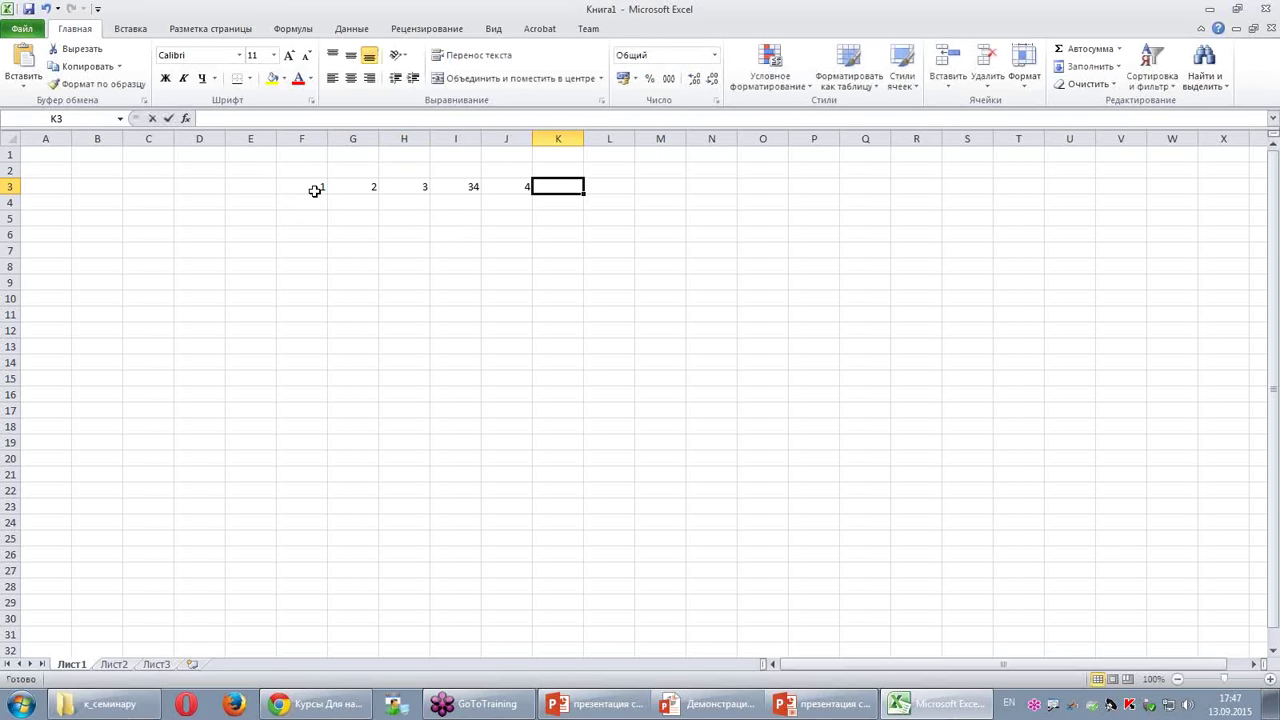
{"action": "type", "text": "="}
{"action": "left_click", "coordinate": [314, 190]}
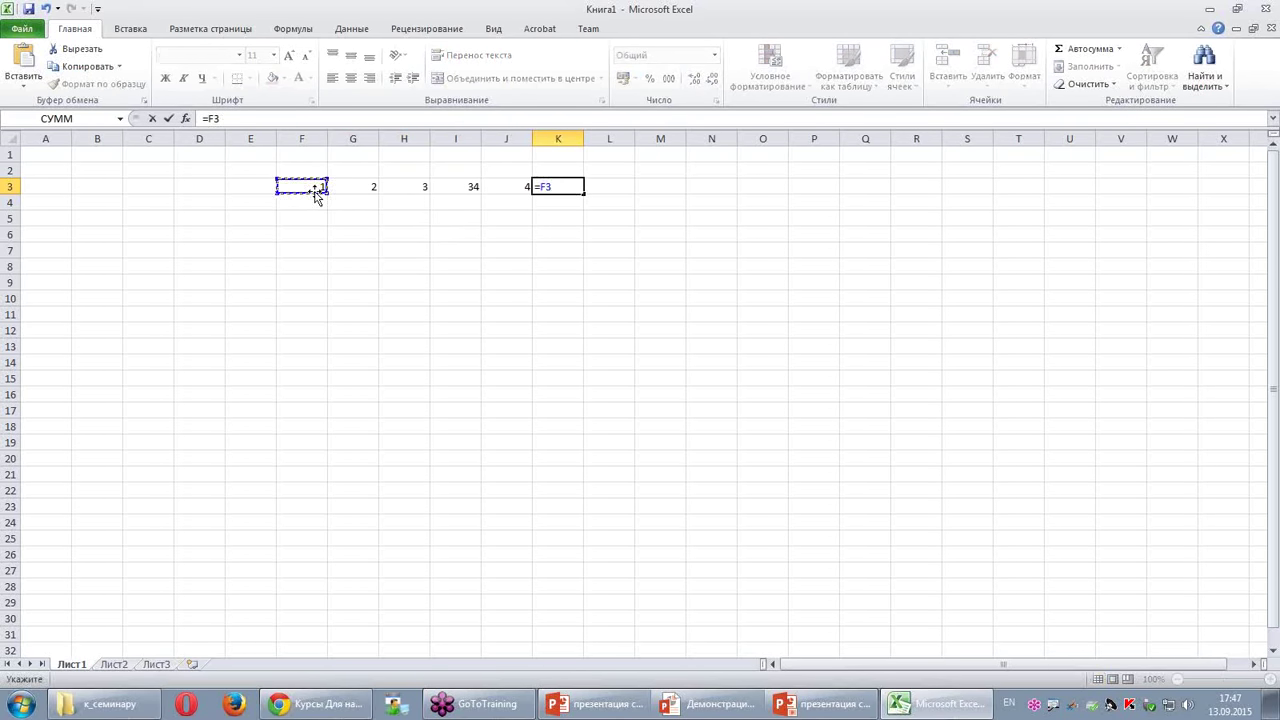
{"action": "type", "text": "+"}
{"action": "left_click", "coordinate": [344, 184]}
{"action": "type", "text": "+"}
{"action": "left_click", "coordinate": [422, 186]}
{"action": "type", "text": "+"}
{"action": "left_click", "coordinate": [472, 186]}
{"action": "type", "text": "+"}
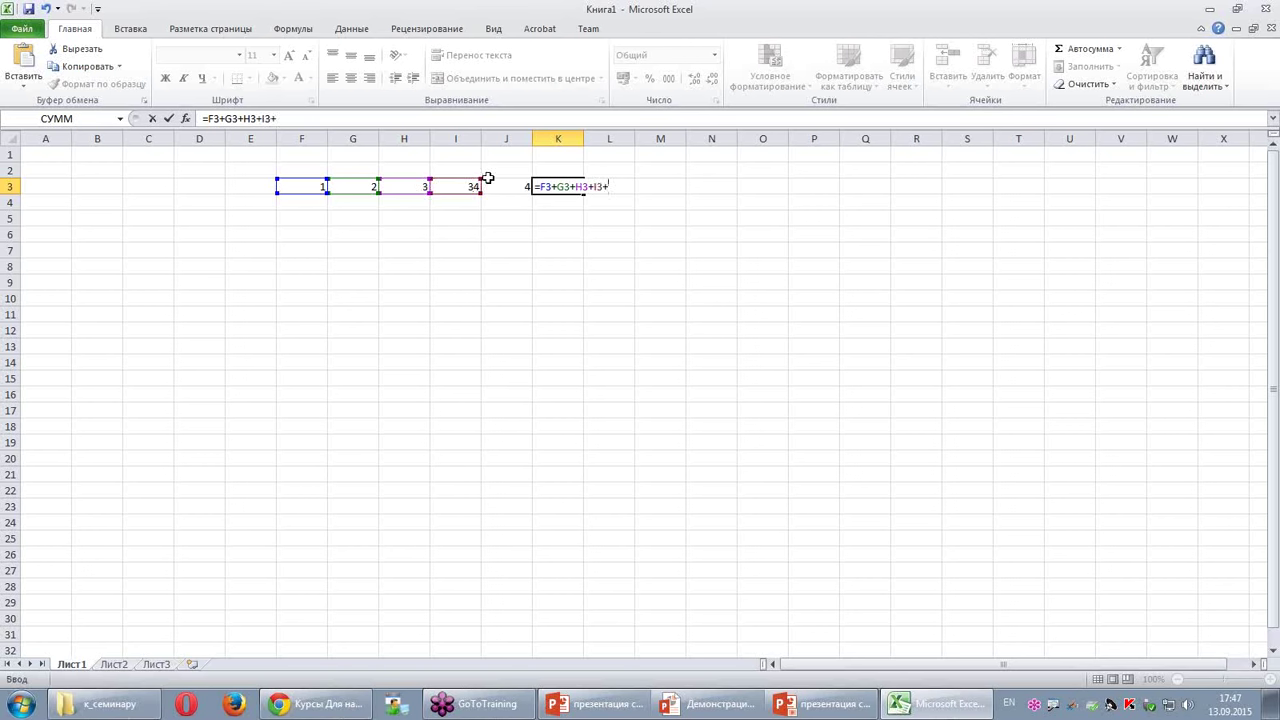
{"action": "left_click", "coordinate": [514, 187]}
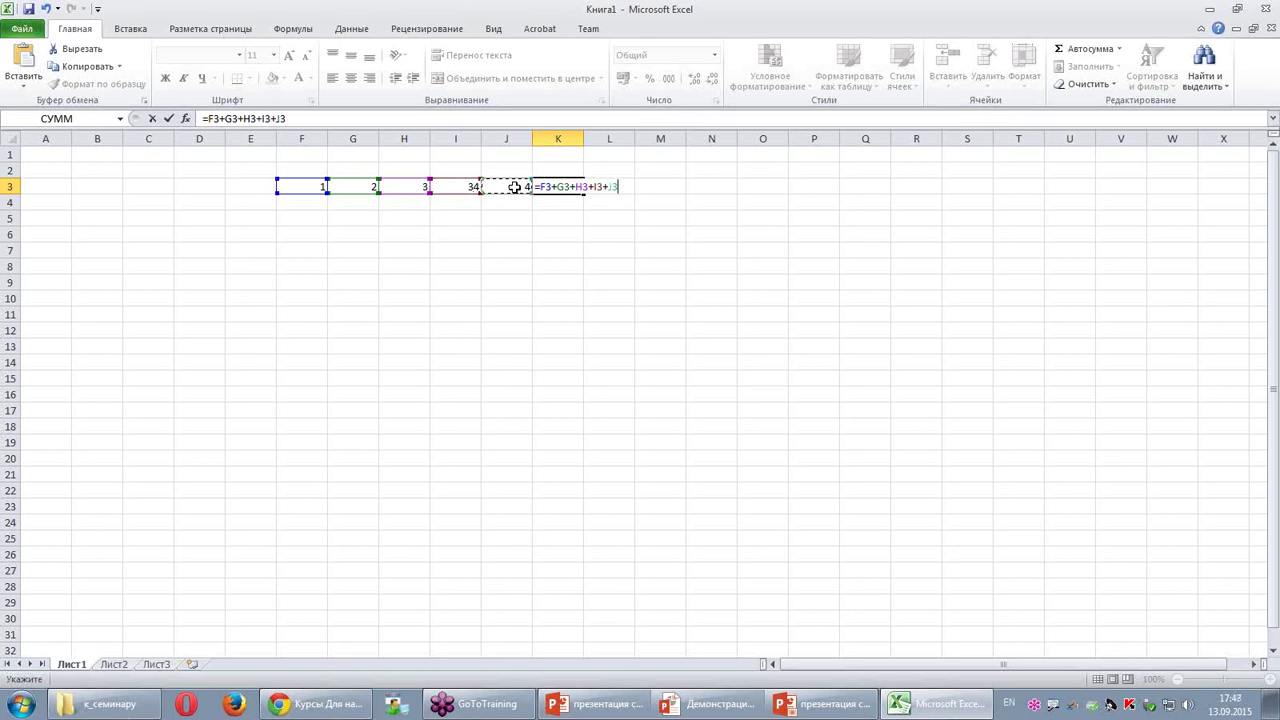
{"action": "key", "text": "Return"}
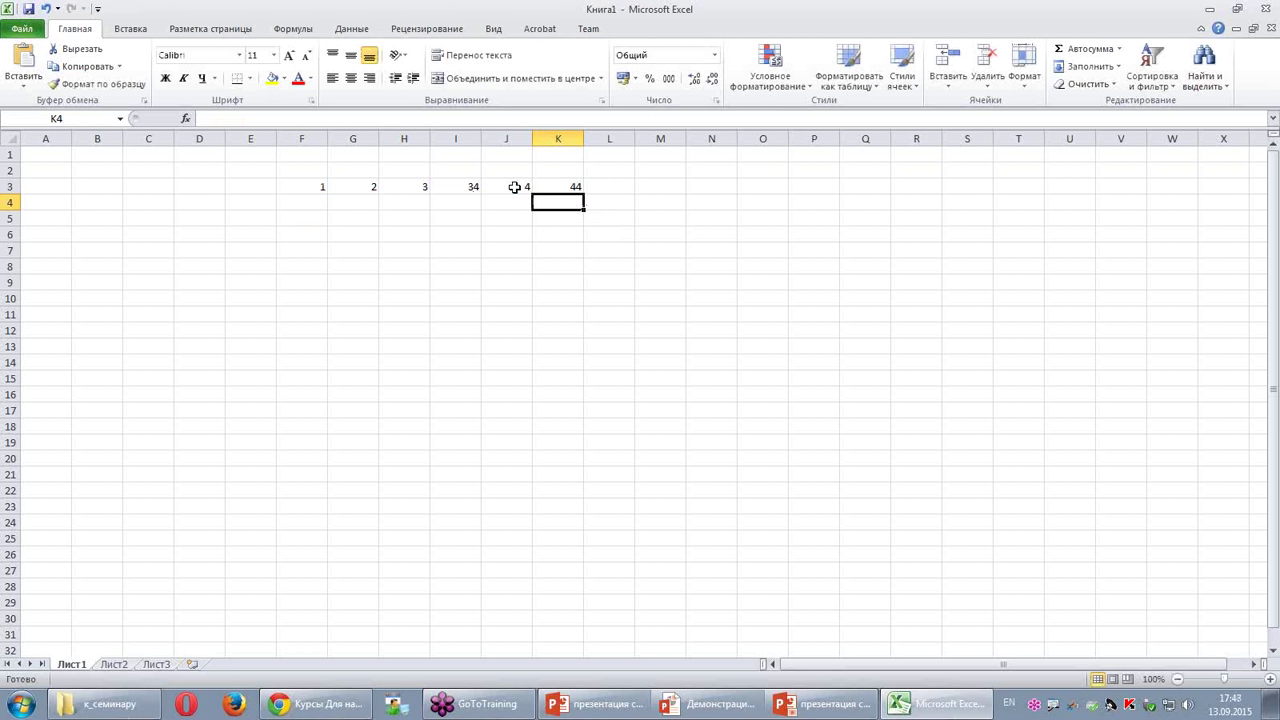
{"action": "left_click", "coordinate": [565, 187]}
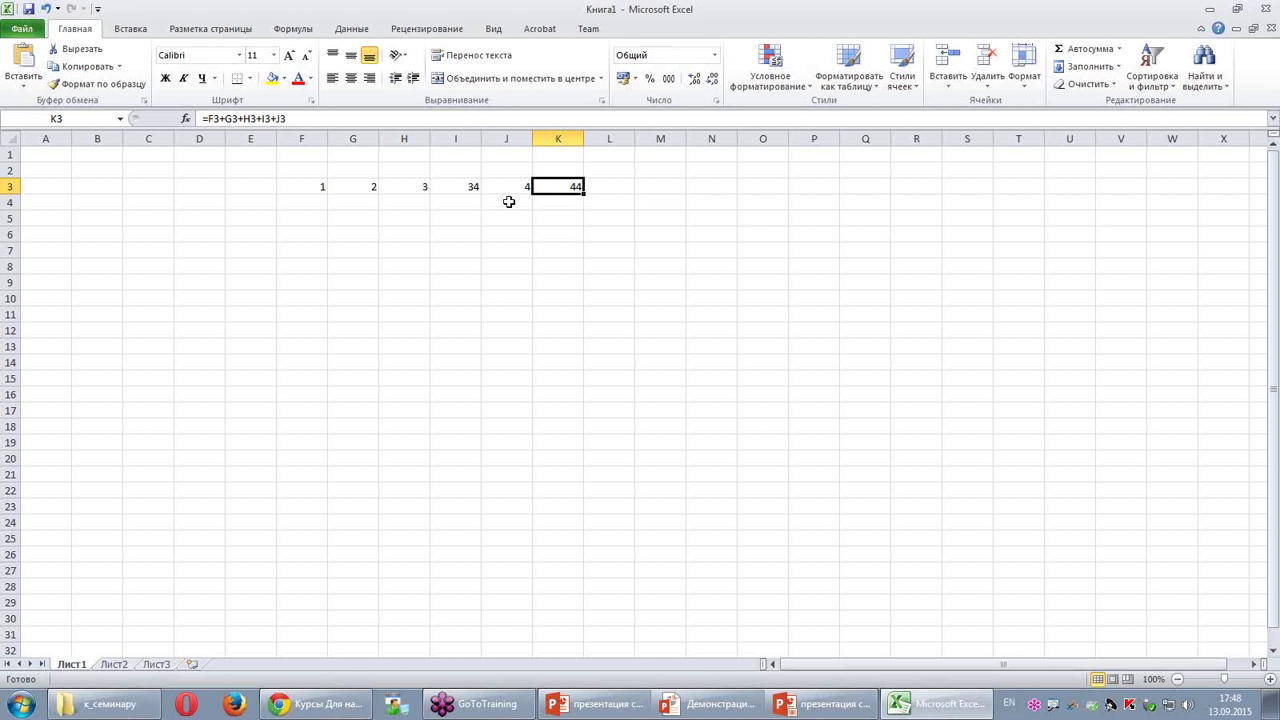
Step: Make F3 absolute in K3's formula, giving =$F$3+G3+H3+I3+J3
{"action": "double_click", "coordinate": [575, 187]}
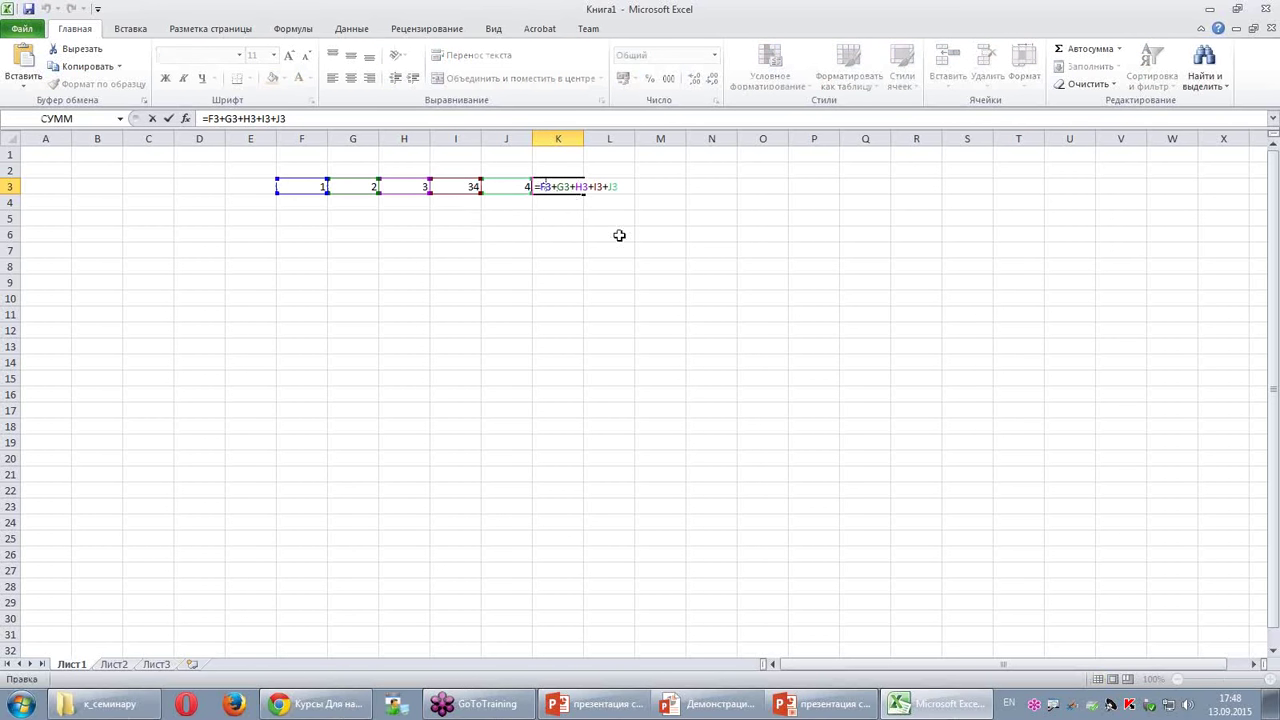
{"action": "key", "text": "F4"}
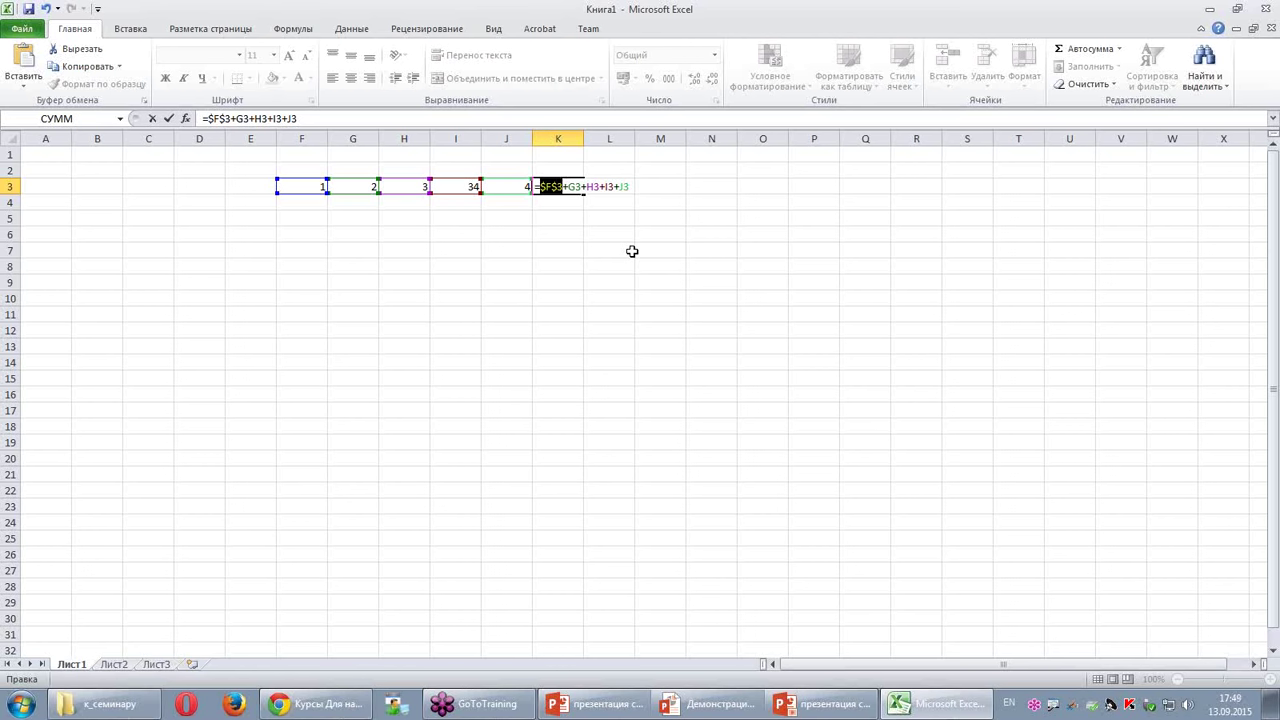
{"action": "key", "text": "Return"}
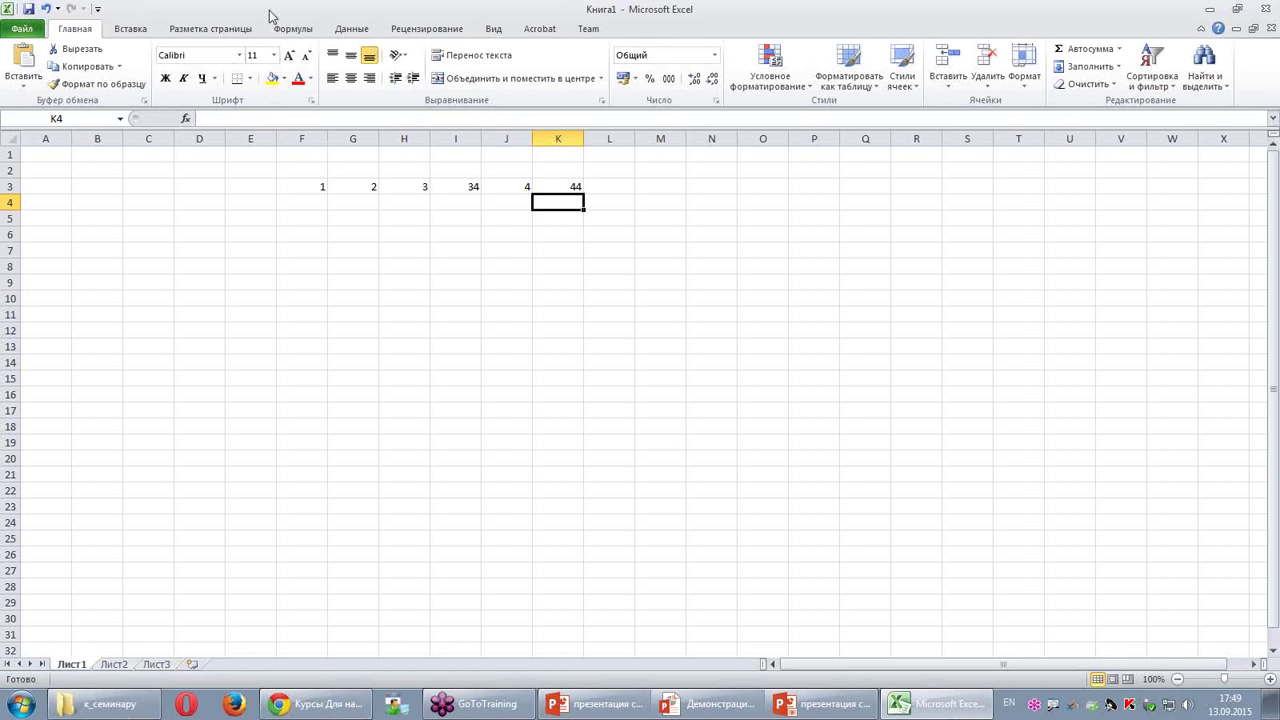
{"action": "left_click", "coordinate": [289, 30]}
{"action": "left_click", "coordinate": [212, 86]}
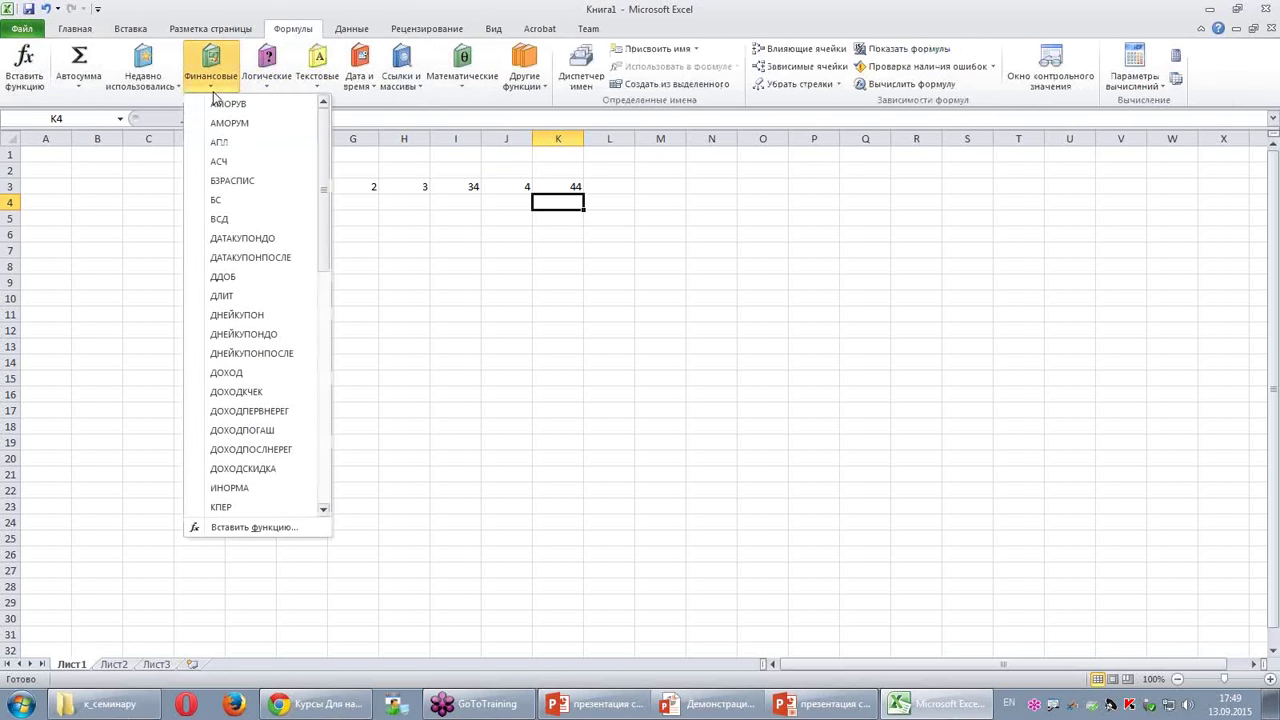
{"action": "left_click", "coordinate": [268, 86]}
{"action": "left_click", "coordinate": [320, 88]}
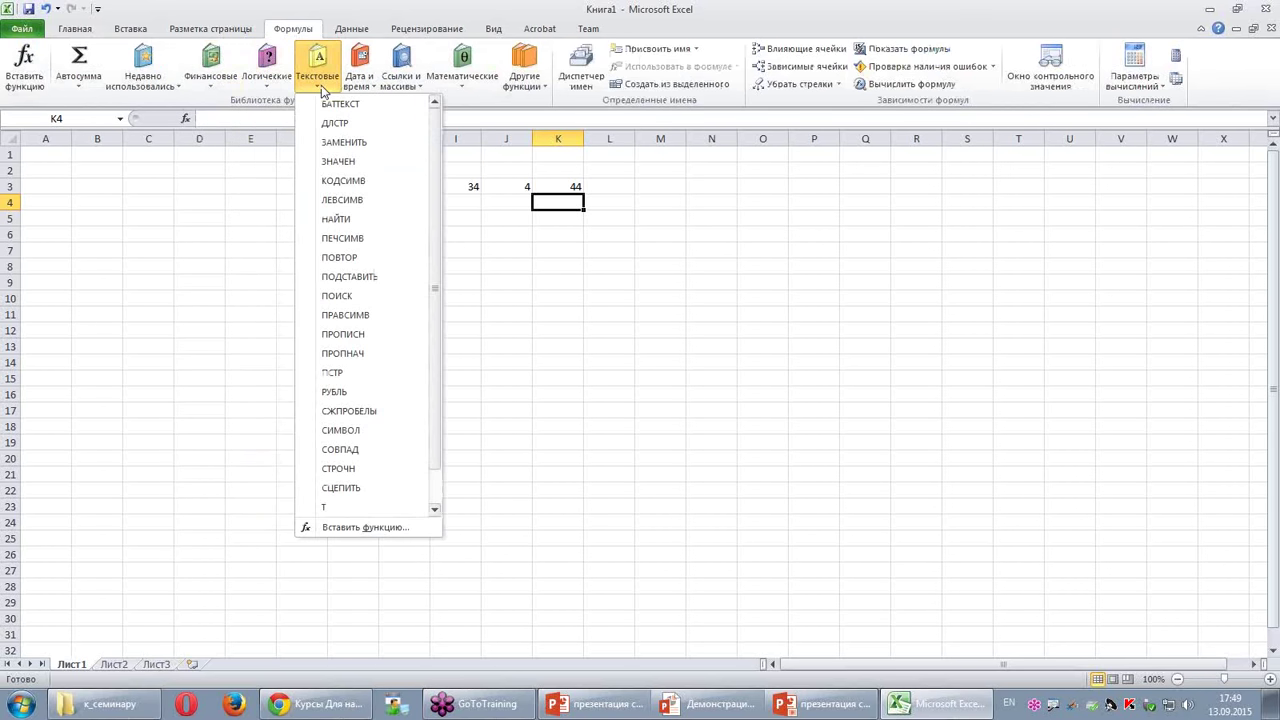
{"action": "left_click", "coordinate": [362, 88]}
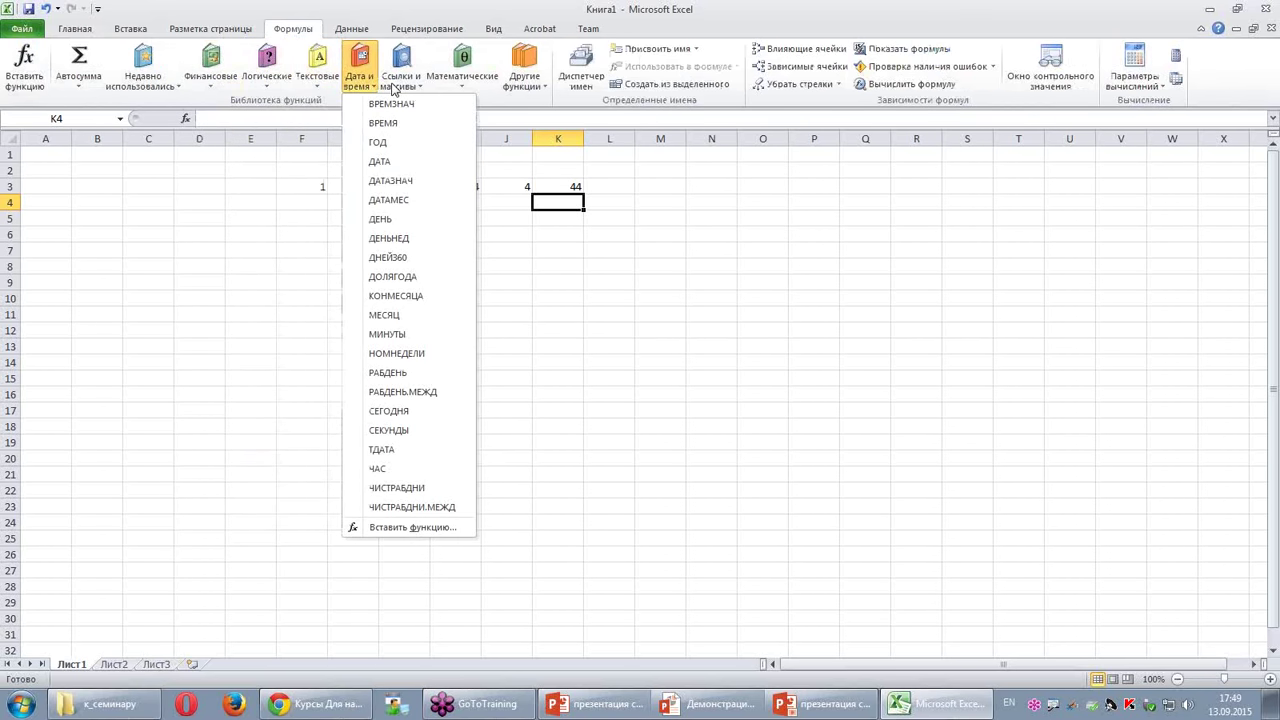
{"action": "left_click", "coordinate": [410, 88]}
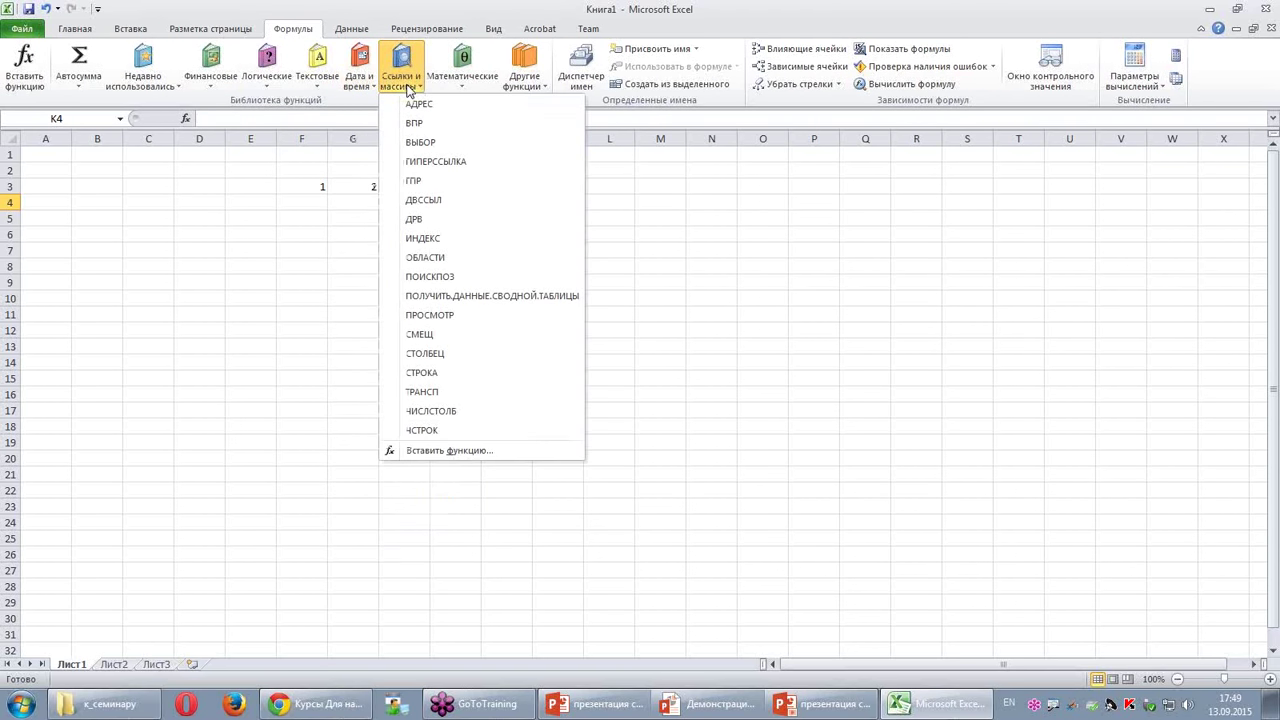
{"action": "left_click", "coordinate": [428, 124]}
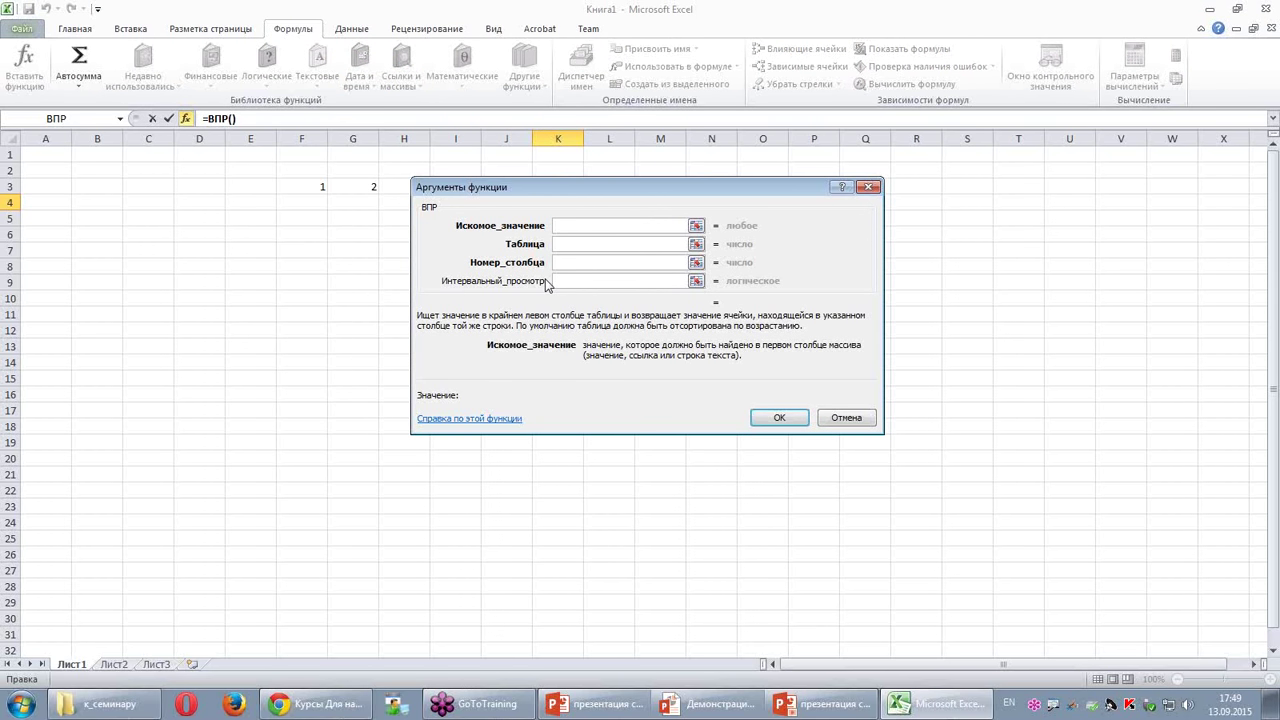
{"action": "key", "text": "Escape"}
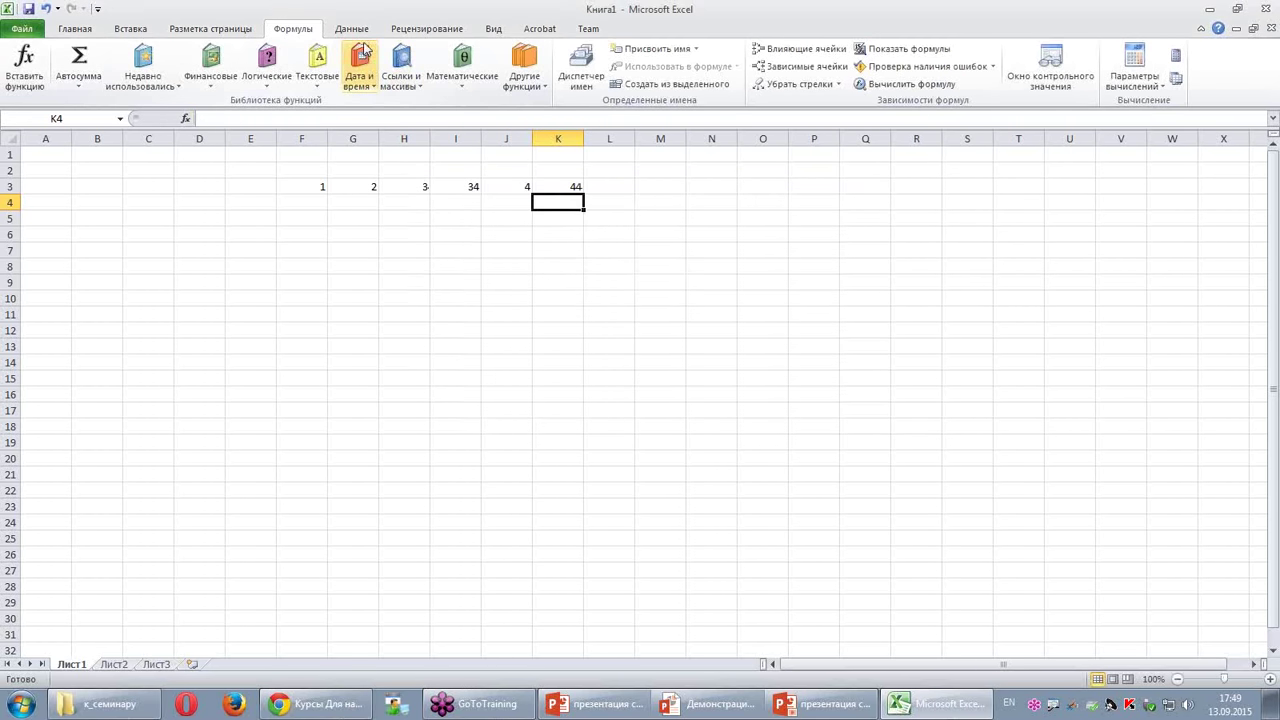
{"action": "left_click", "coordinate": [355, 30]}
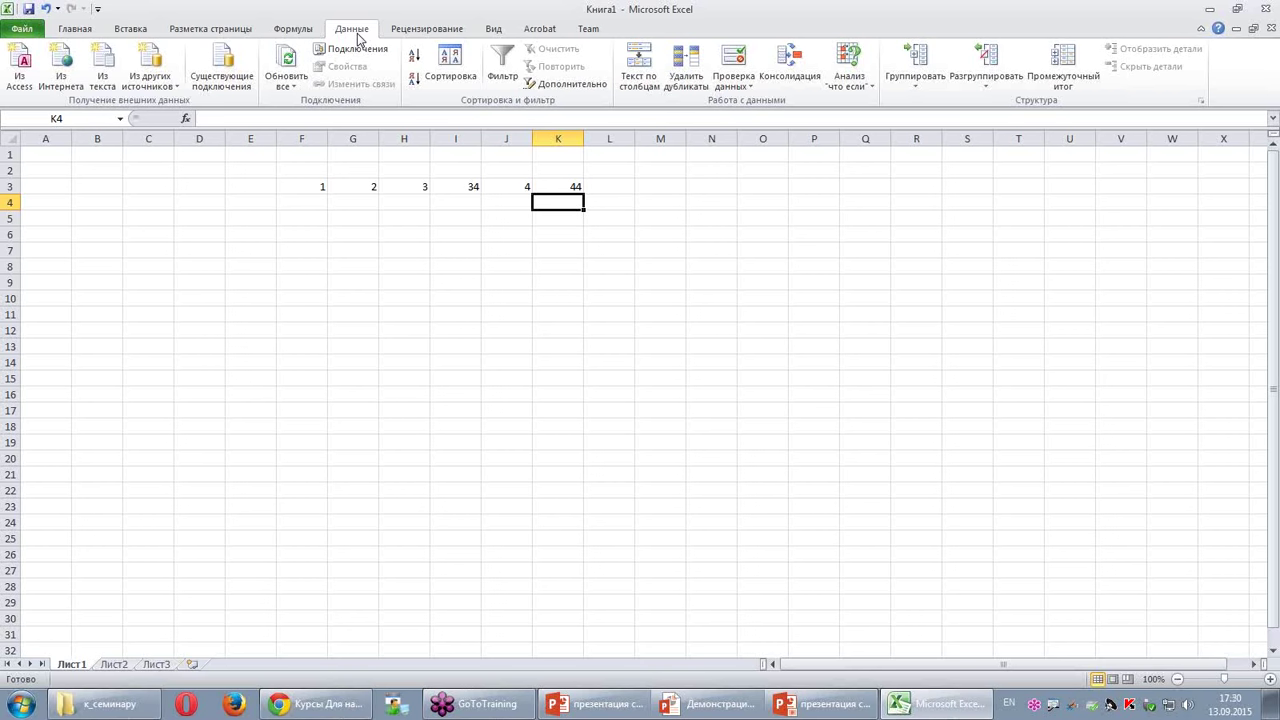
Step: Bring the specialist.ru course catalogue in Chrome to the front
{"action": "left_click", "coordinate": [316, 704]}
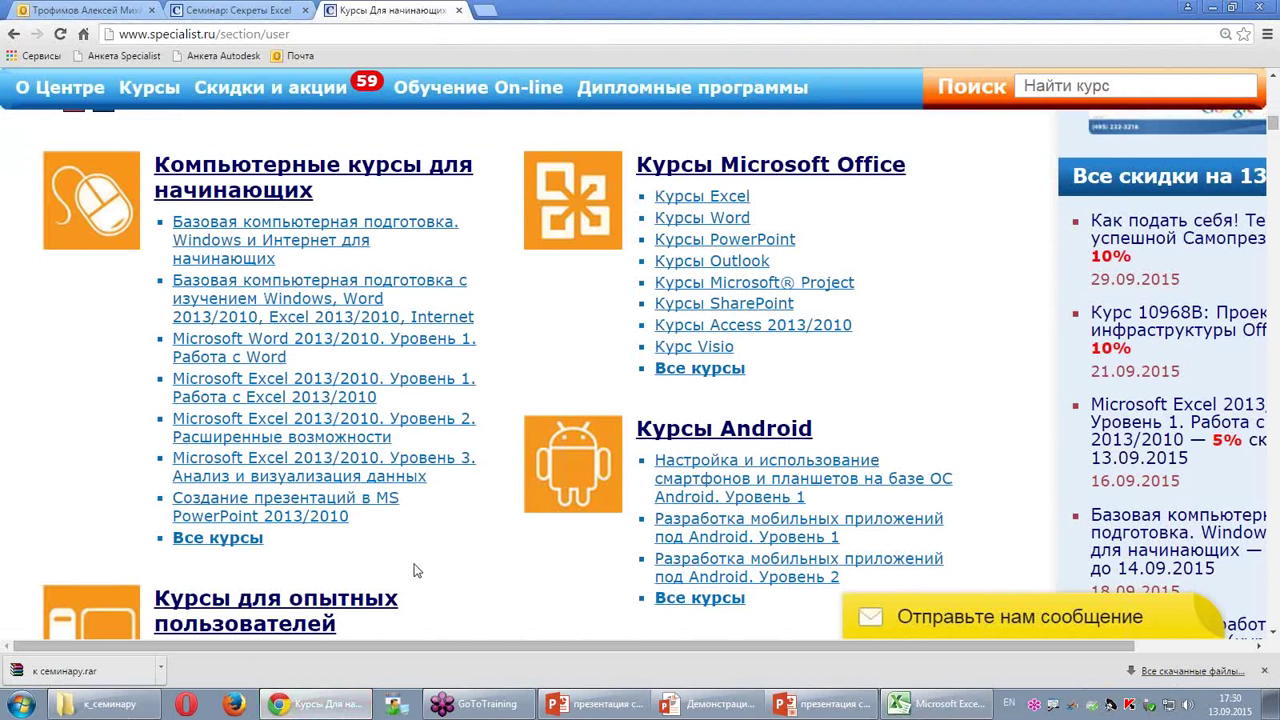
Step: Open the 'Microsoft Excel 2013/2010. Уровень 3' course page and scroll to its program
{"action": "left_click", "coordinate": [427, 468]}
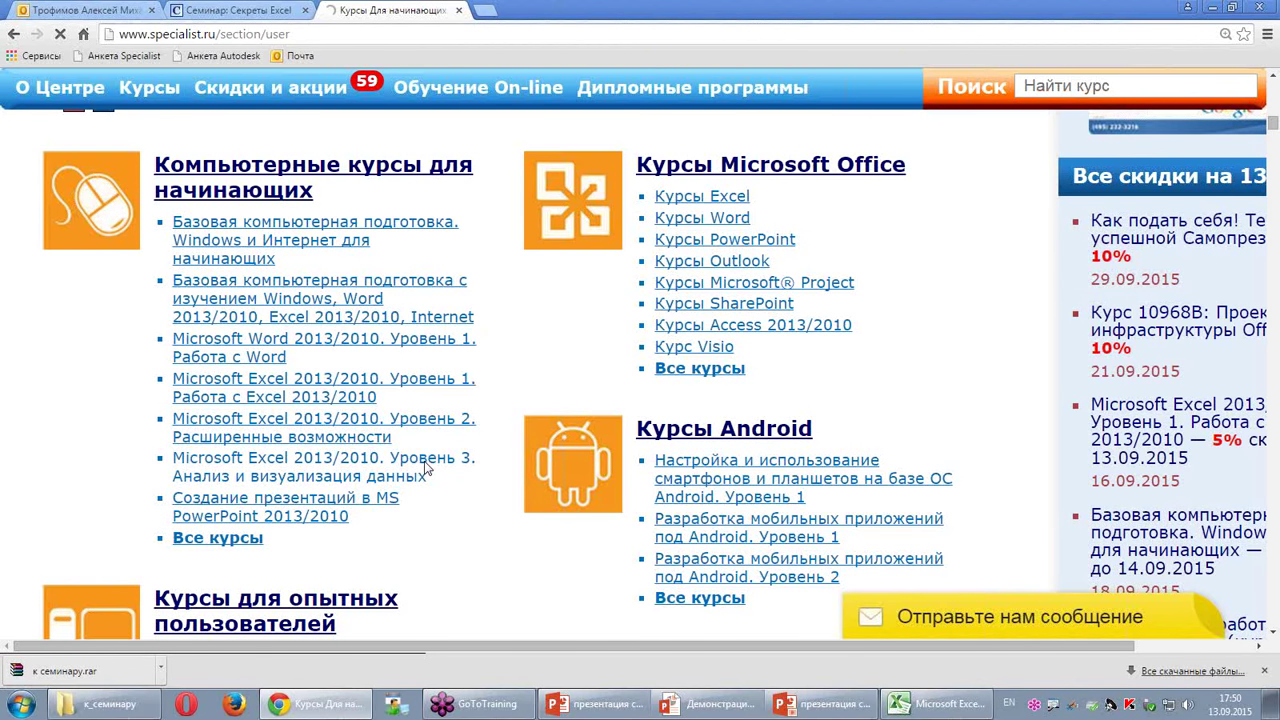
{"action": "scroll", "coordinate": [427, 468], "scroll_direction": "down", "scroll_amount": 10}
{"action": "scroll", "coordinate": [522, 448], "scroll_direction": "down", "scroll_amount": 5}
{"action": "scroll", "coordinate": [522, 448], "scroll_direction": "down", "scroll_amount": 5}
{"action": "scroll", "coordinate": [522, 448], "scroll_direction": "down", "scroll_amount": 5}
{"action": "scroll", "coordinate": [524, 448], "scroll_direction": "down", "scroll_amount": 3}
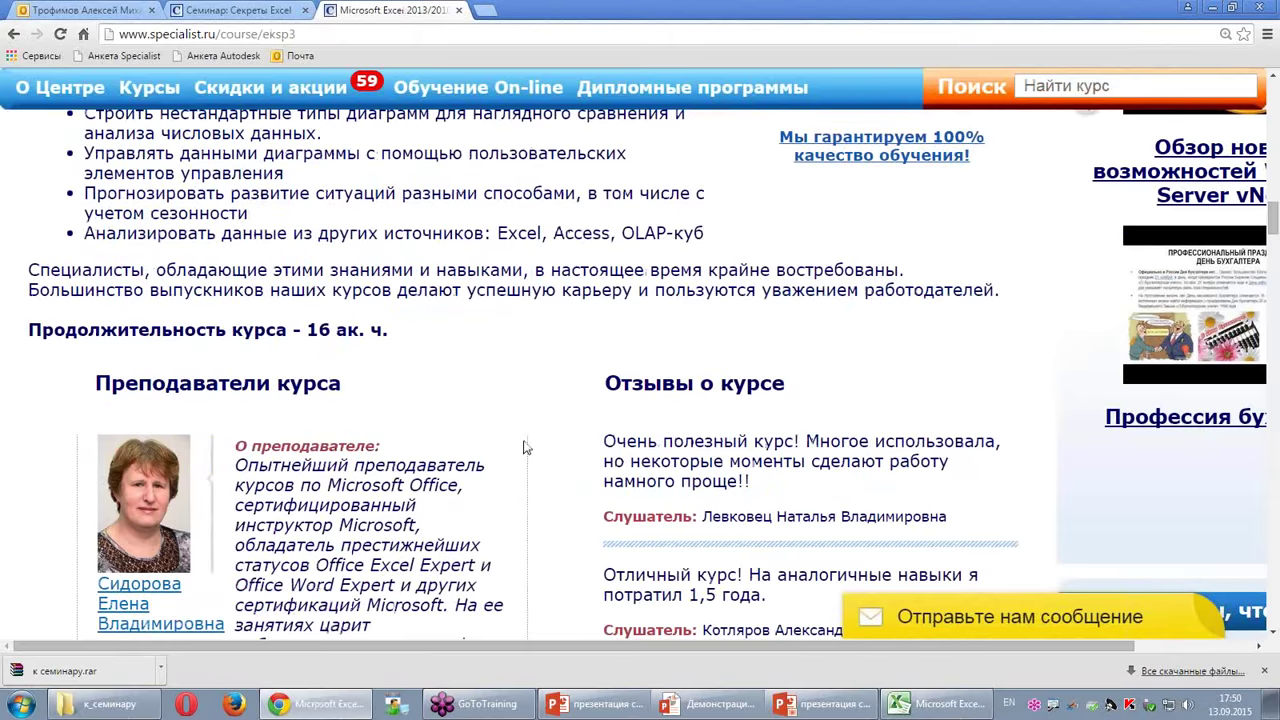
{"action": "scroll", "coordinate": [526, 447], "scroll_direction": "down", "scroll_amount": 6}
{"action": "scroll", "coordinate": [526, 447], "scroll_direction": "down", "scroll_amount": 5}
{"action": "scroll", "coordinate": [526, 447], "scroll_direction": "down", "scroll_amount": 3}
{"action": "scroll", "coordinate": [526, 447], "scroll_direction": "down", "scroll_amount": 3}
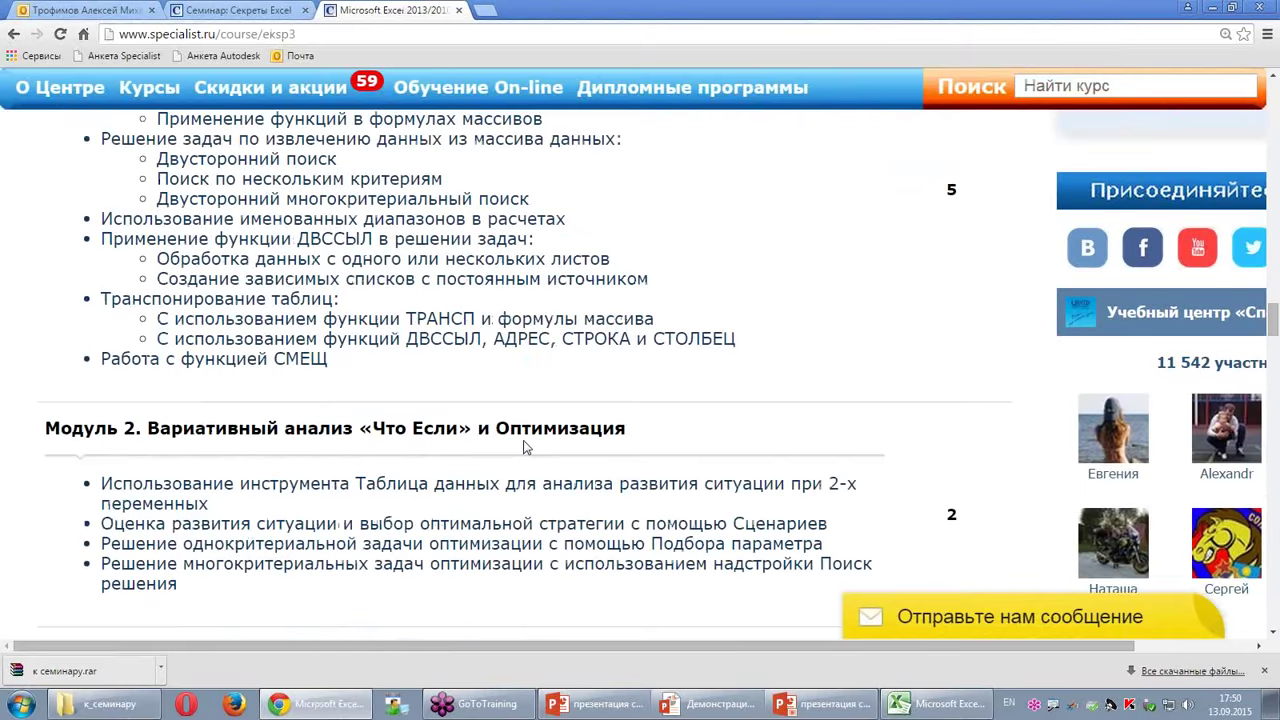
Step: Highlight ДВССЫЛ in the course program and switch back to Excel
{"action": "left_click_drag", "start_coordinate": [293, 239], "coordinate": [380, 242]}
{"action": "scroll", "coordinate": [446, 330], "scroll_direction": "up", "scroll_amount": 1}
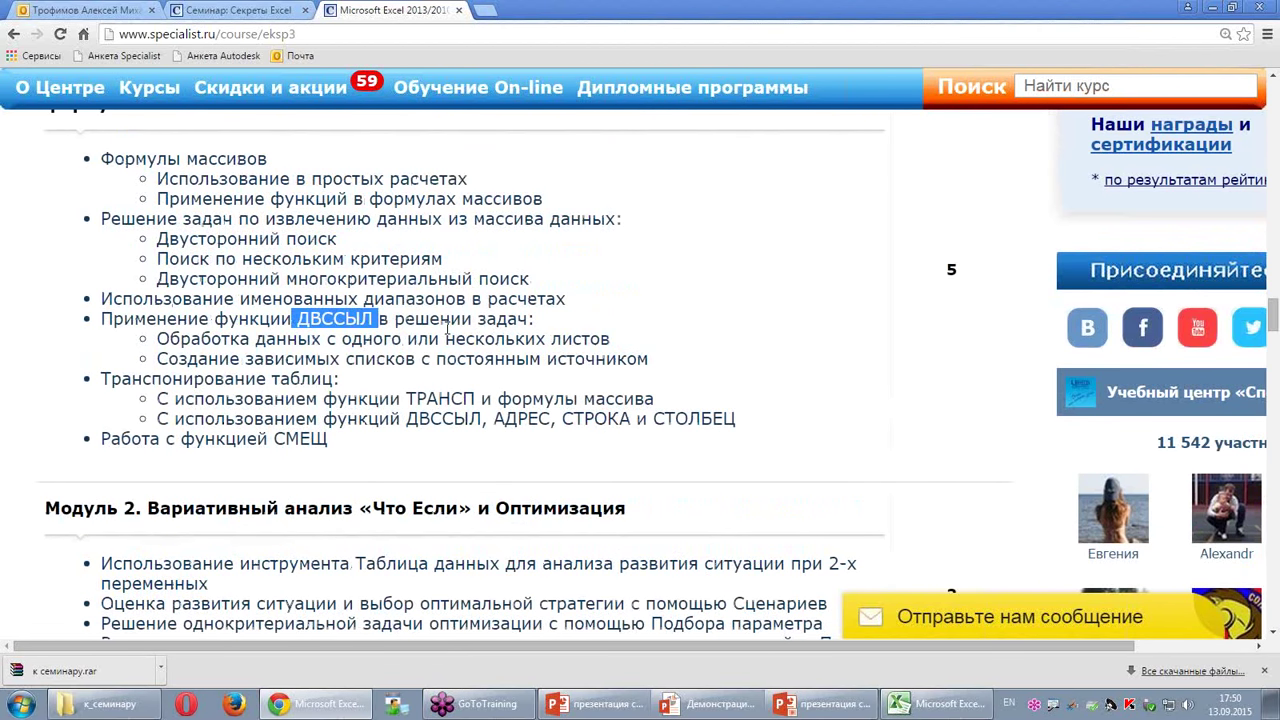
{"action": "left_click", "coordinate": [938, 704]}
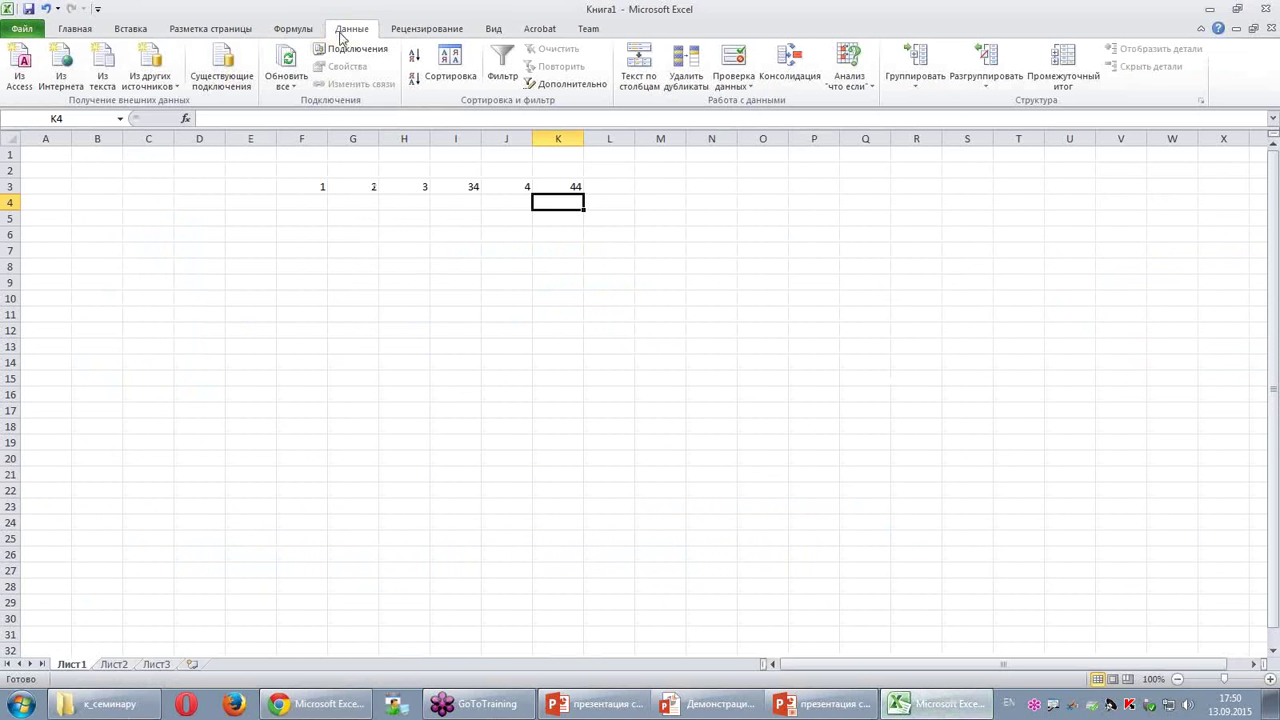
Step: Show the Ссылки и массивы function list, including ДВССЫЛ, then view the Данные tab
{"action": "left_click", "coordinate": [291, 30]}
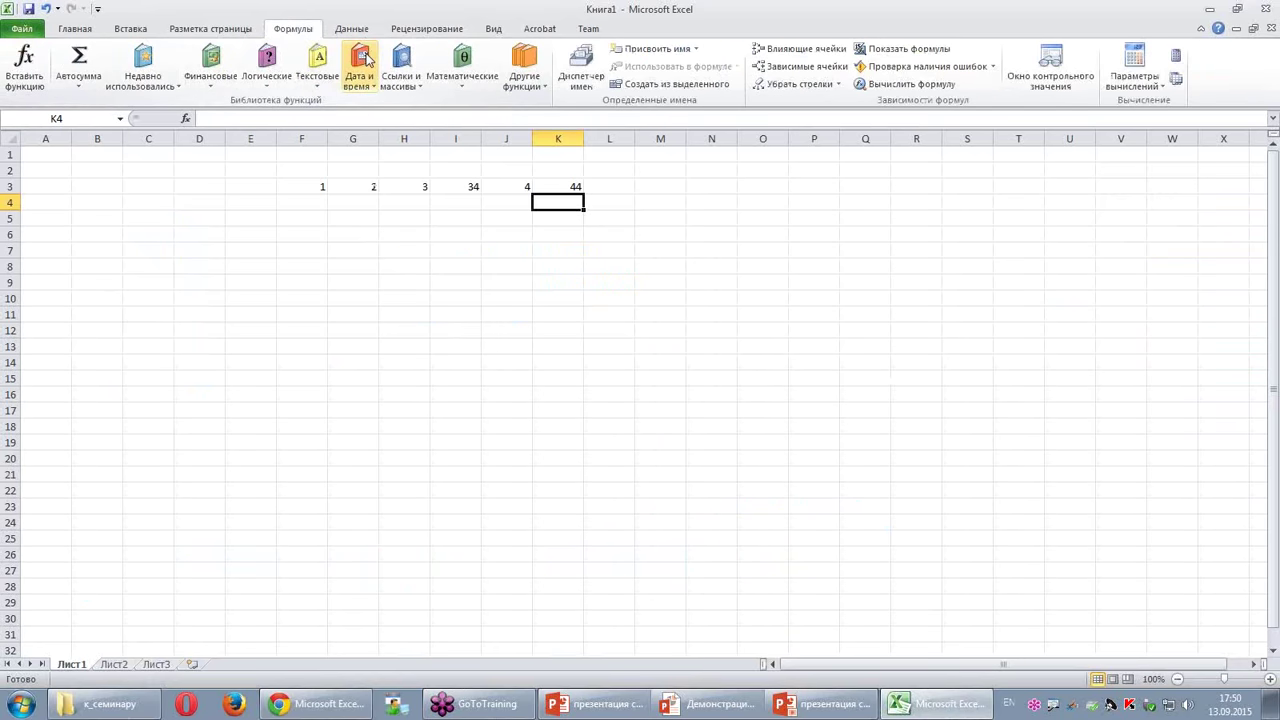
{"action": "left_click", "coordinate": [419, 86]}
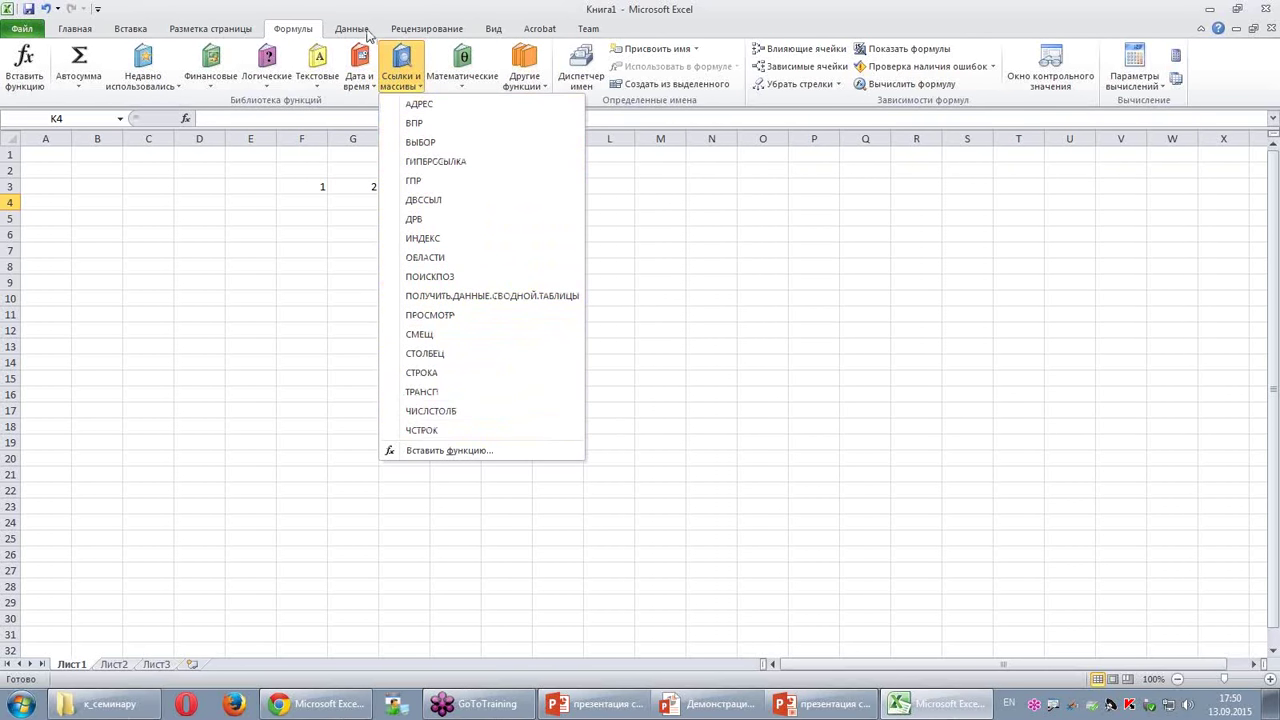
{"action": "left_click", "coordinate": [362, 30]}
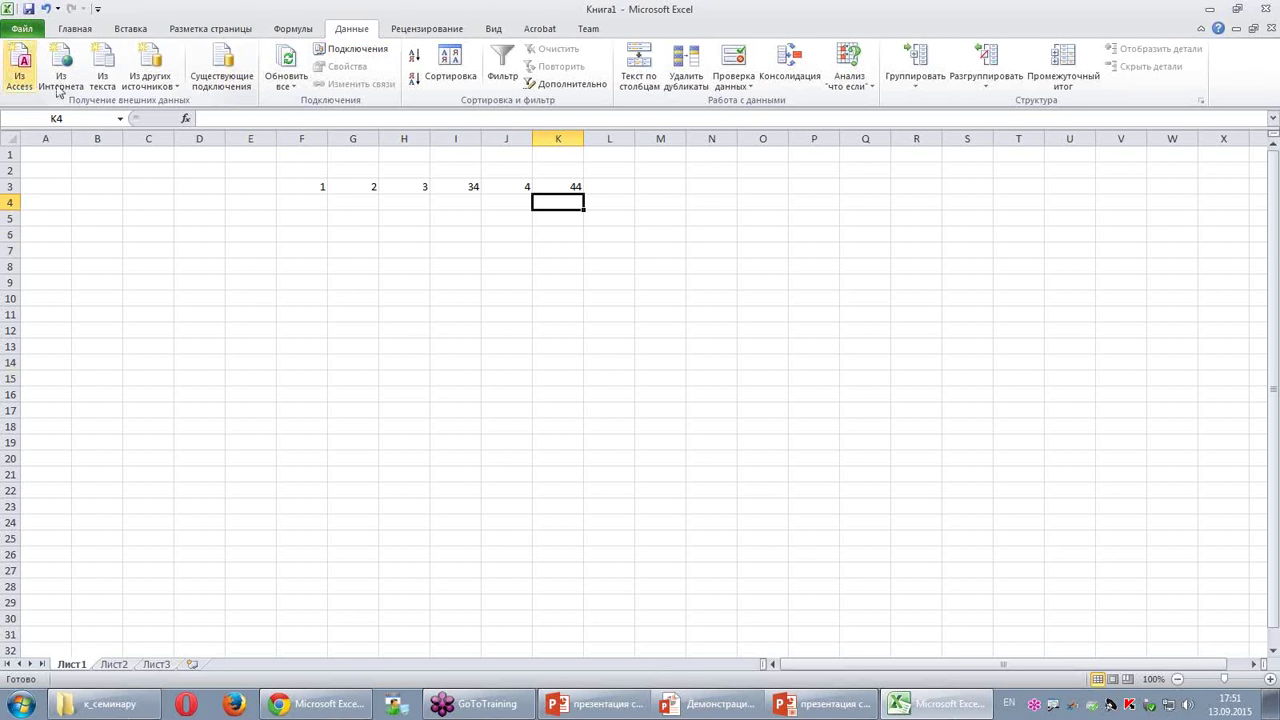
{"action": "left_click", "coordinate": [174, 86]}
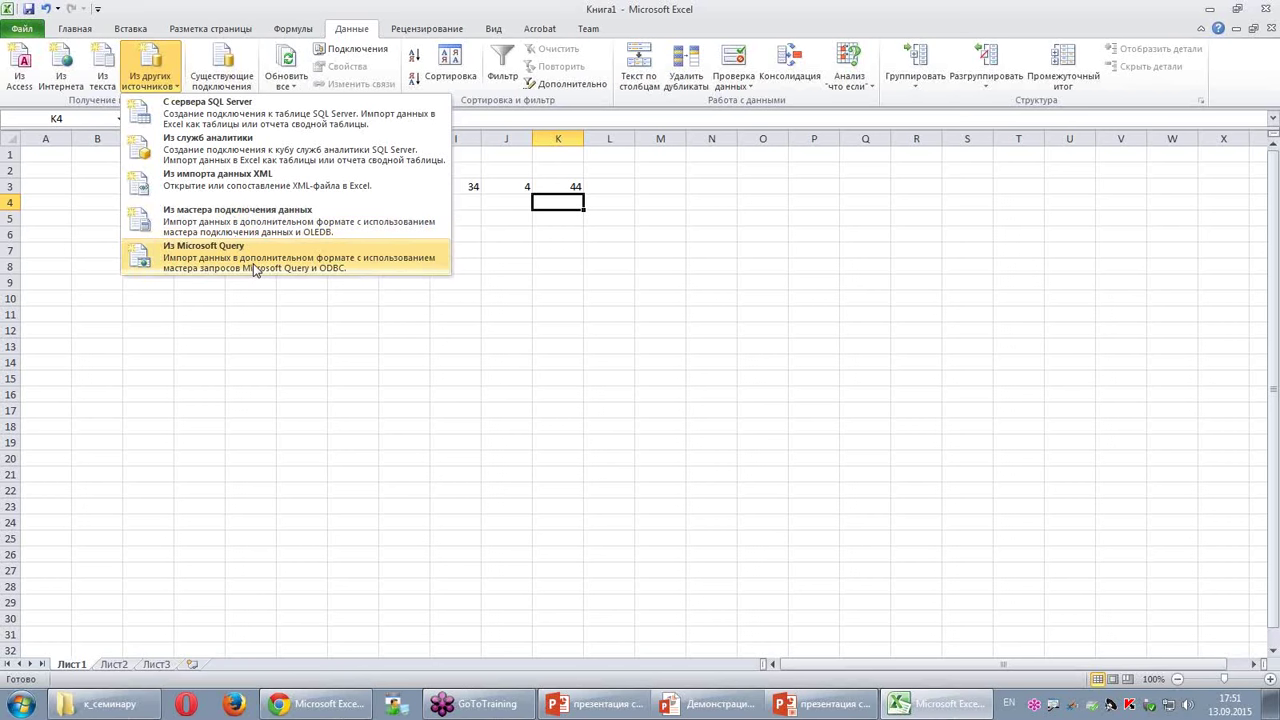
{"action": "left_click", "coordinate": [253, 263]}
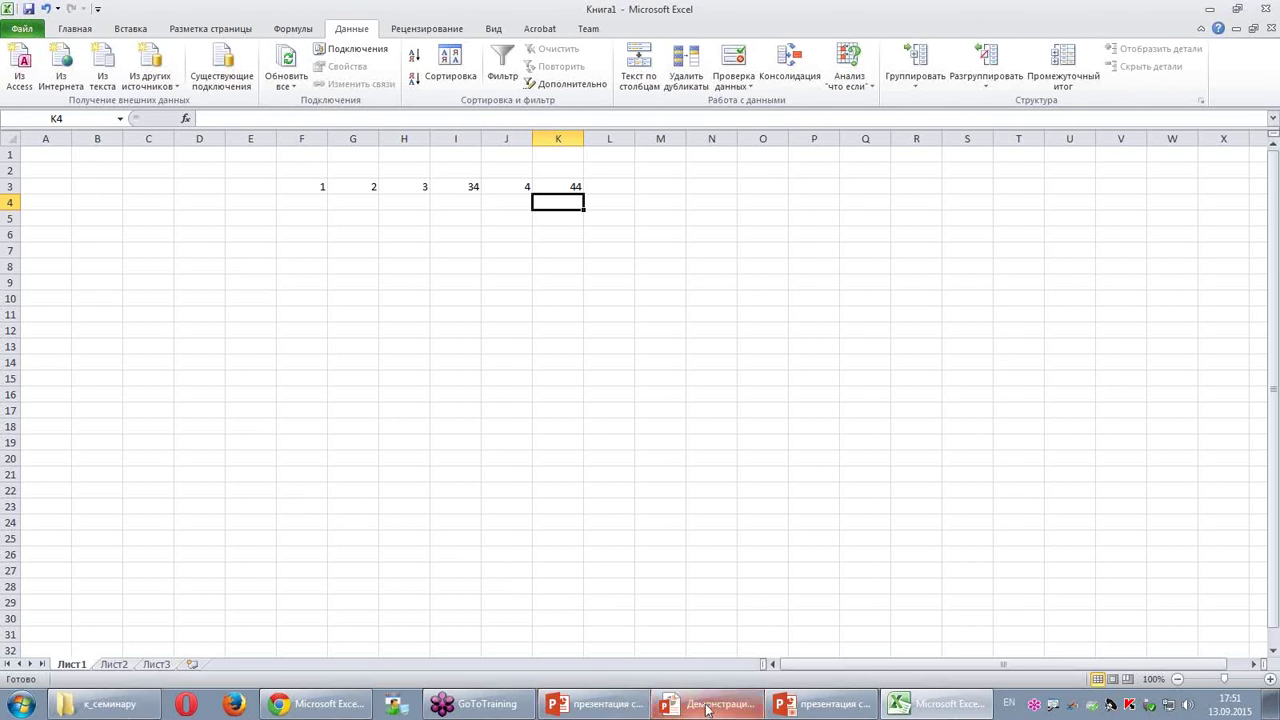
Step: Return to the Excel Level 3 course page and scroll to its prerequisites and recommended courses
{"action": "mouse_move", "coordinate": [318, 704]}
{"action": "left_click", "coordinate": [336, 707]}
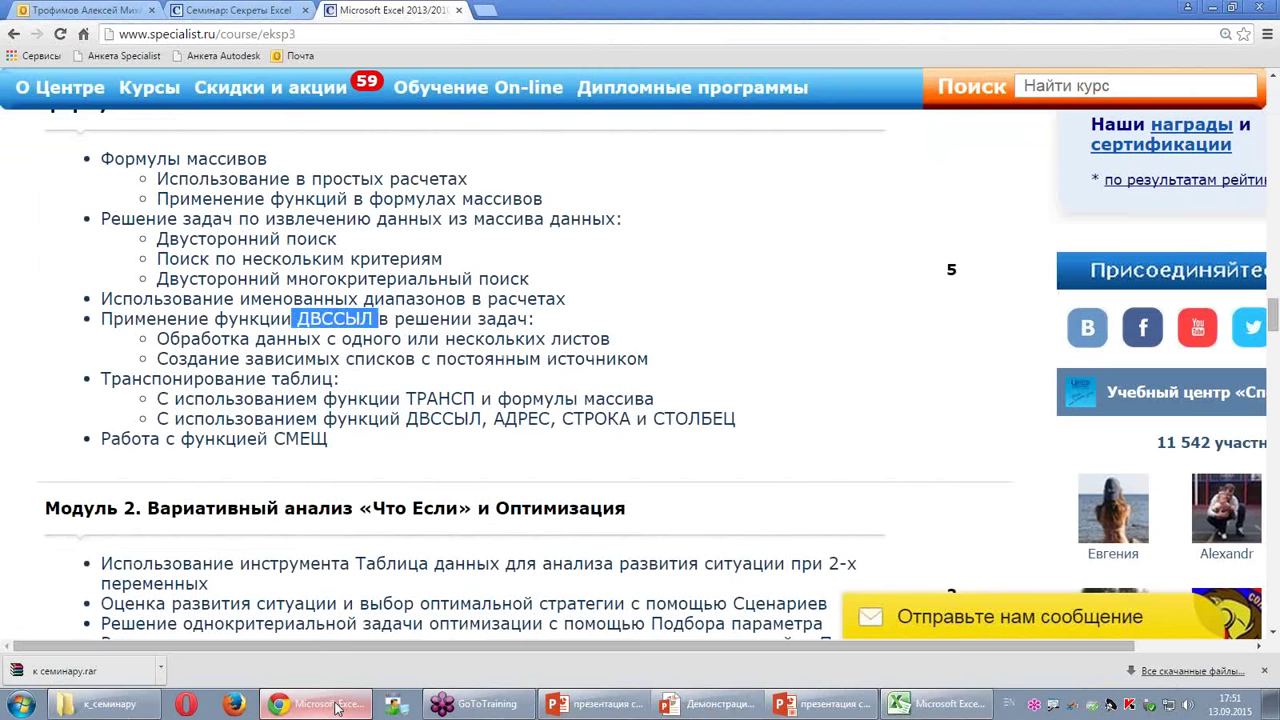
{"action": "scroll", "coordinate": [506, 270], "scroll_direction": "up", "scroll_amount": 5}
{"action": "scroll", "coordinate": [506, 270], "scroll_direction": "up", "scroll_amount": 1}
{"action": "scroll", "coordinate": [506, 270], "scroll_direction": "up", "scroll_amount": 4}
{"action": "scroll", "coordinate": [506, 270], "scroll_direction": "up", "scroll_amount": 3}
{"action": "scroll", "coordinate": [506, 270], "scroll_direction": "up", "scroll_amount": 1}
{"action": "scroll", "coordinate": [508, 271], "scroll_direction": "down", "scroll_amount": 1}
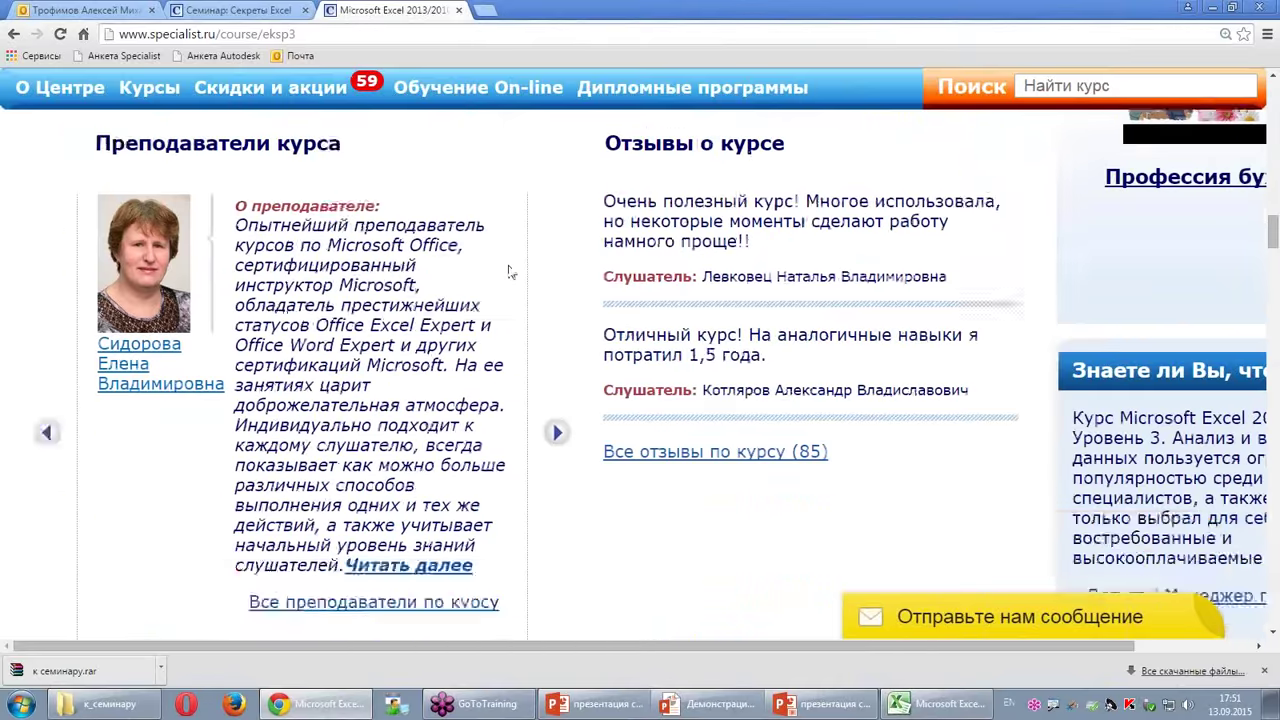
{"action": "scroll", "coordinate": [510, 271], "scroll_direction": "up", "scroll_amount": 4}
{"action": "scroll", "coordinate": [510, 271], "scroll_direction": "up", "scroll_amount": 3}
{"action": "scroll", "coordinate": [510, 268], "scroll_direction": "up", "scroll_amount": 2}
{"action": "scroll", "coordinate": [510, 265], "scroll_direction": "up", "scroll_amount": 5}
{"action": "scroll", "coordinate": [510, 265], "scroll_direction": "up", "scroll_amount": 2}
{"action": "scroll", "coordinate": [511, 265], "scroll_direction": "up", "scroll_amount": 3}
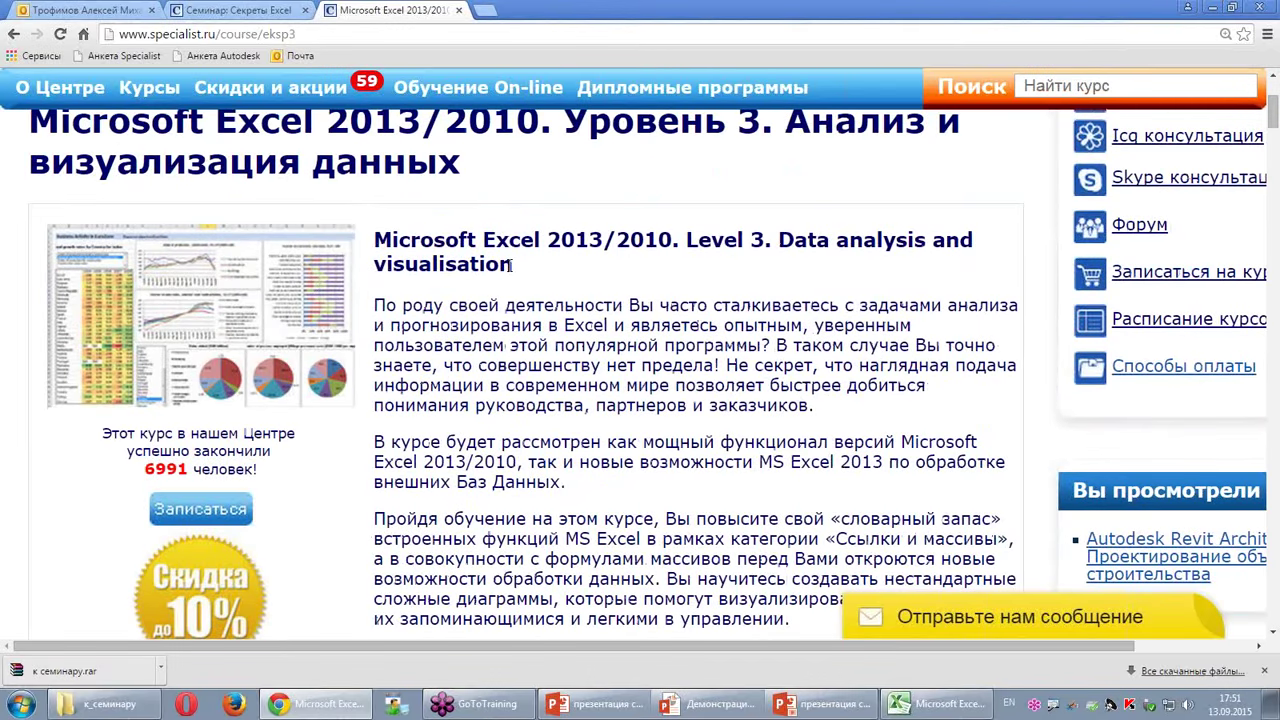
{"action": "scroll", "coordinate": [510, 265], "scroll_direction": "down", "scroll_amount": 1, "text": "ctrl"}
{"action": "scroll", "coordinate": [510, 265], "scroll_direction": "down", "scroll_amount": 2, "text": "ctrl"}
{"action": "scroll", "coordinate": [512, 265], "scroll_direction": "down", "scroll_amount": 2, "text": "ctrl"}
{"action": "scroll", "coordinate": [514, 264], "scroll_direction": "down", "scroll_amount": 4}
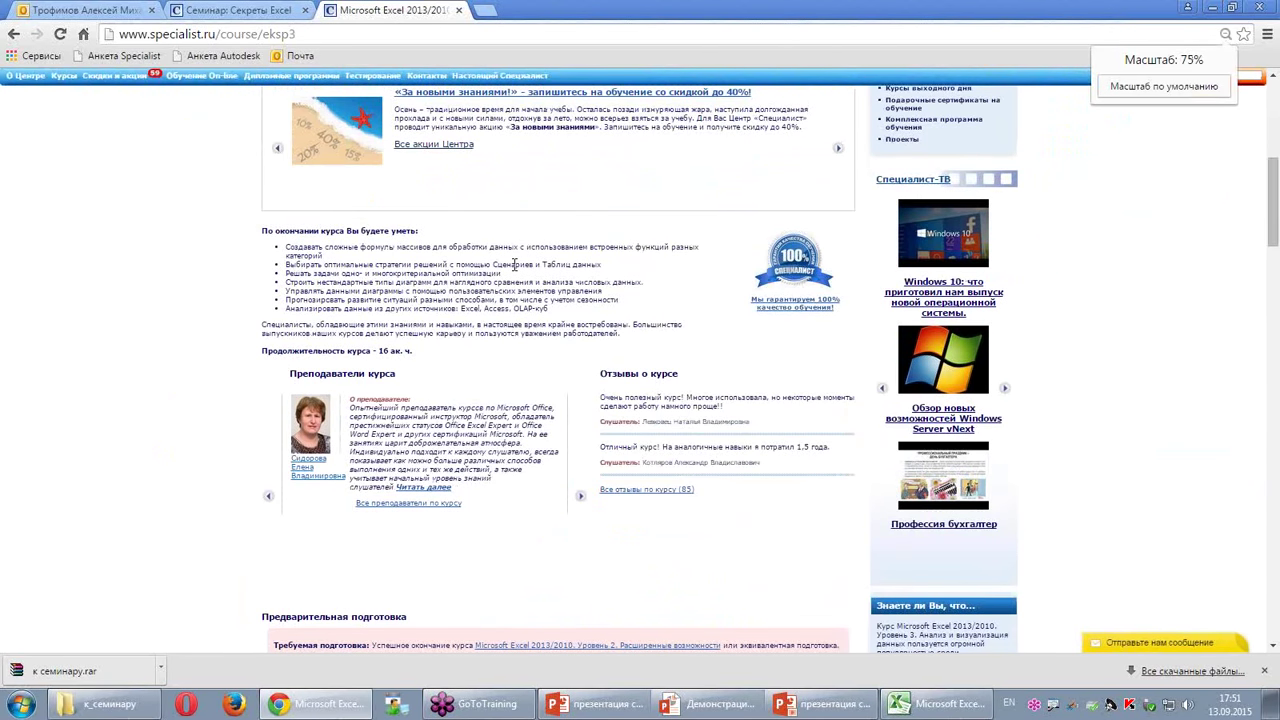
{"action": "scroll", "coordinate": [513, 264], "scroll_direction": "down", "scroll_amount": 2}
{"action": "scroll", "coordinate": [513, 264], "scroll_direction": "down", "scroll_amount": 1}
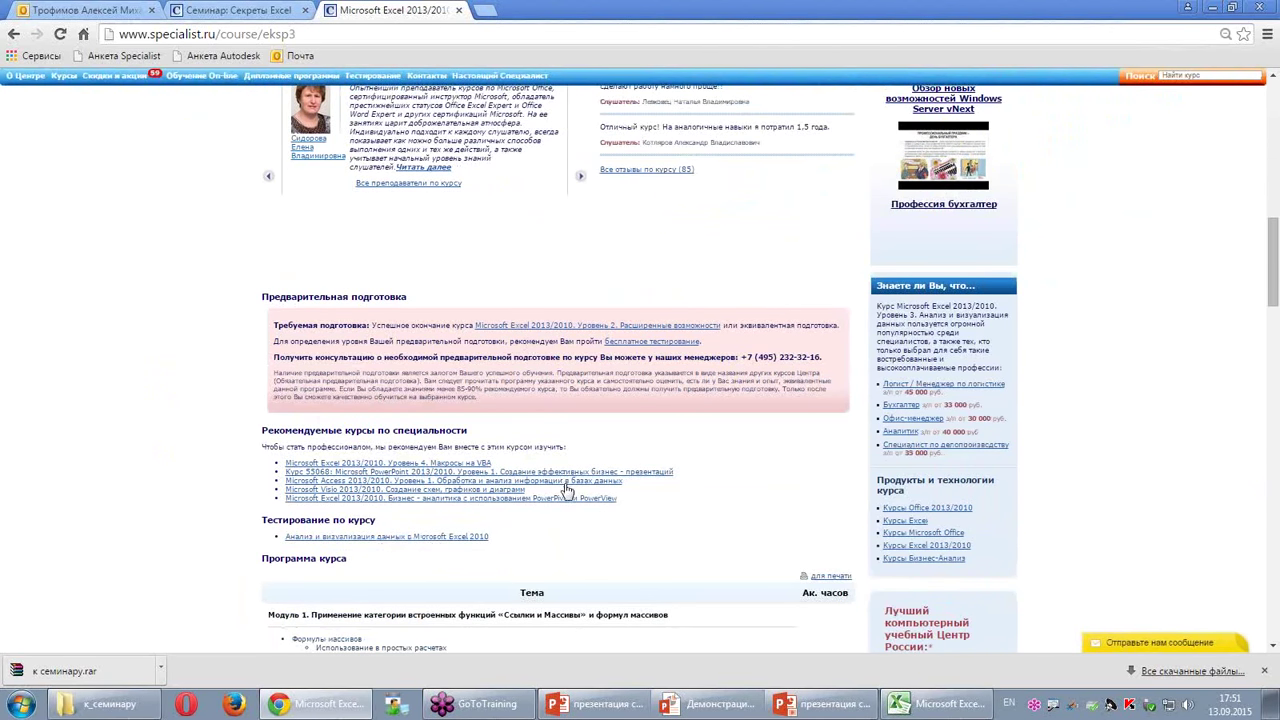
Step: Browse the Excel Level 4 VBA macros course page, then minimize Chrome to reveal the workbook
{"action": "left_click", "coordinate": [445, 467]}
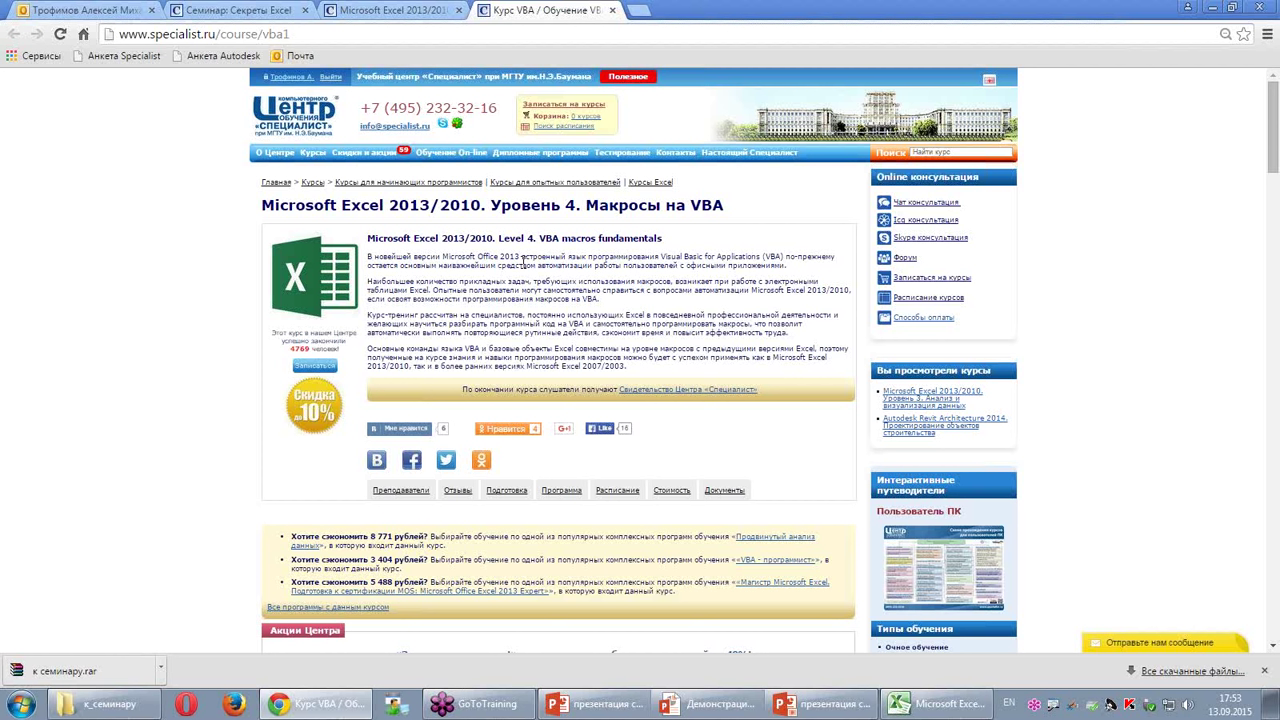
{"action": "scroll", "coordinate": [283, 330], "scroll_direction": "down", "scroll_amount": 5}
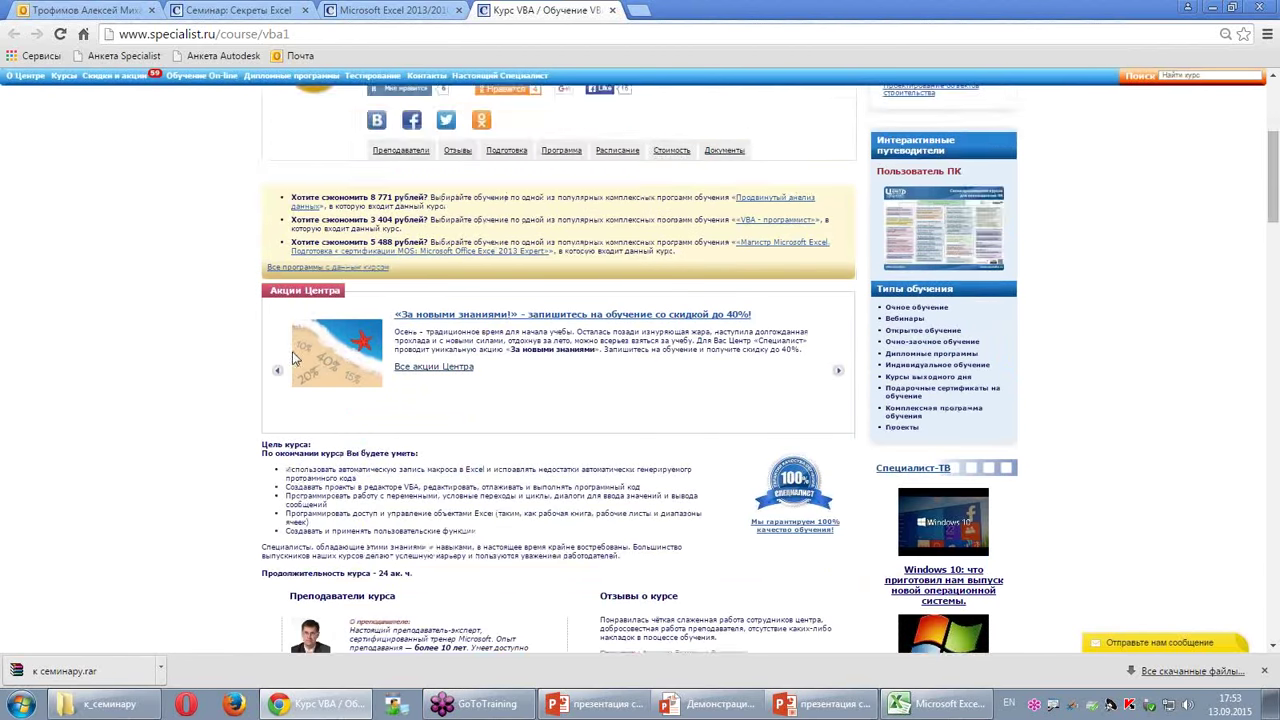
{"action": "scroll", "coordinate": [292, 351], "scroll_direction": "down", "scroll_amount": 3}
{"action": "scroll", "coordinate": [393, 560], "scroll_direction": "down", "scroll_amount": 3}
{"action": "scroll", "coordinate": [395, 550], "scroll_direction": "up", "scroll_amount": 10}
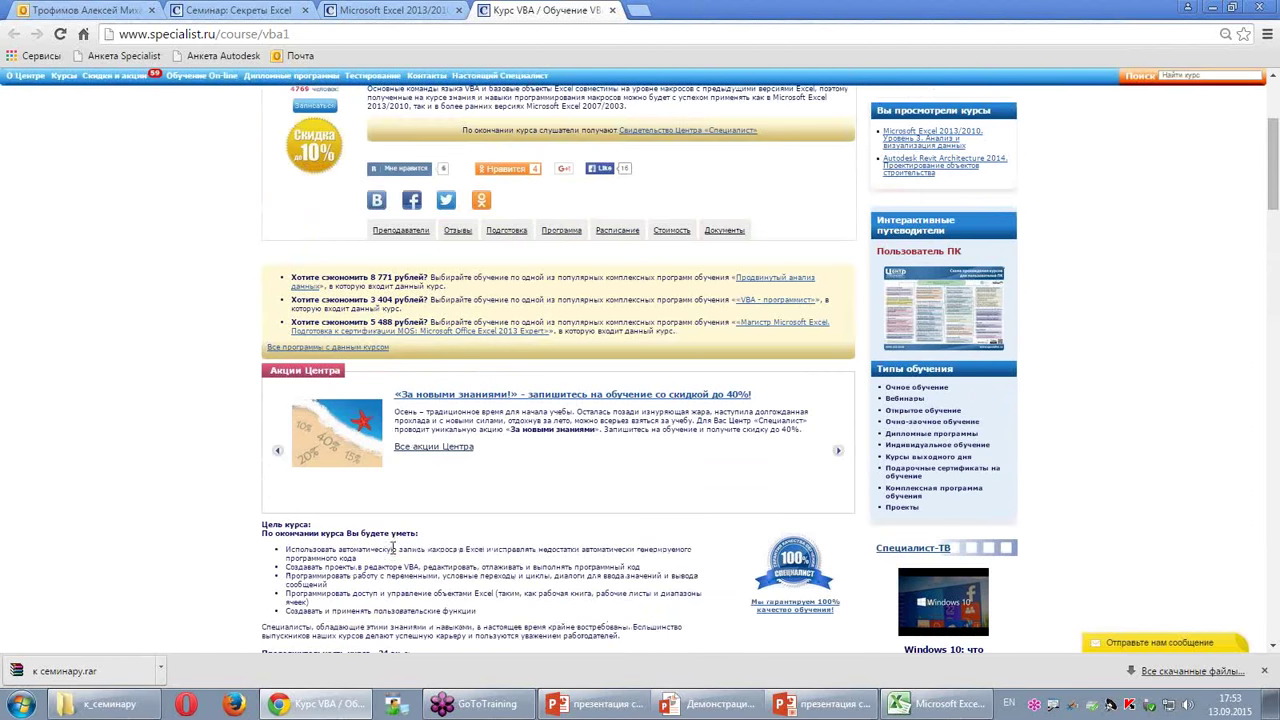
{"action": "scroll", "coordinate": [400, 540], "scroll_direction": "up", "scroll_amount": 3}
{"action": "scroll", "coordinate": [405, 517], "scroll_direction": "down", "scroll_amount": 5}
{"action": "scroll", "coordinate": [405, 517], "scroll_direction": "down", "scroll_amount": 5}
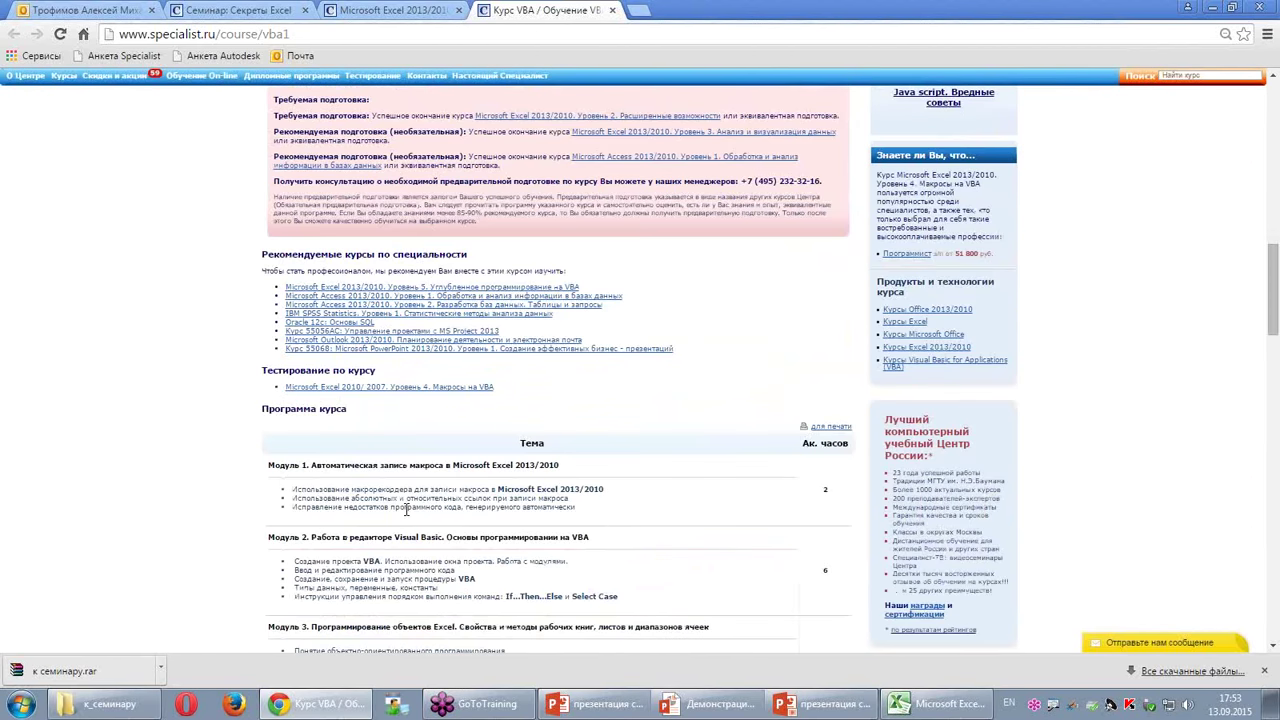
{"action": "scroll", "coordinate": [405, 515], "scroll_direction": "up", "scroll_amount": 6}
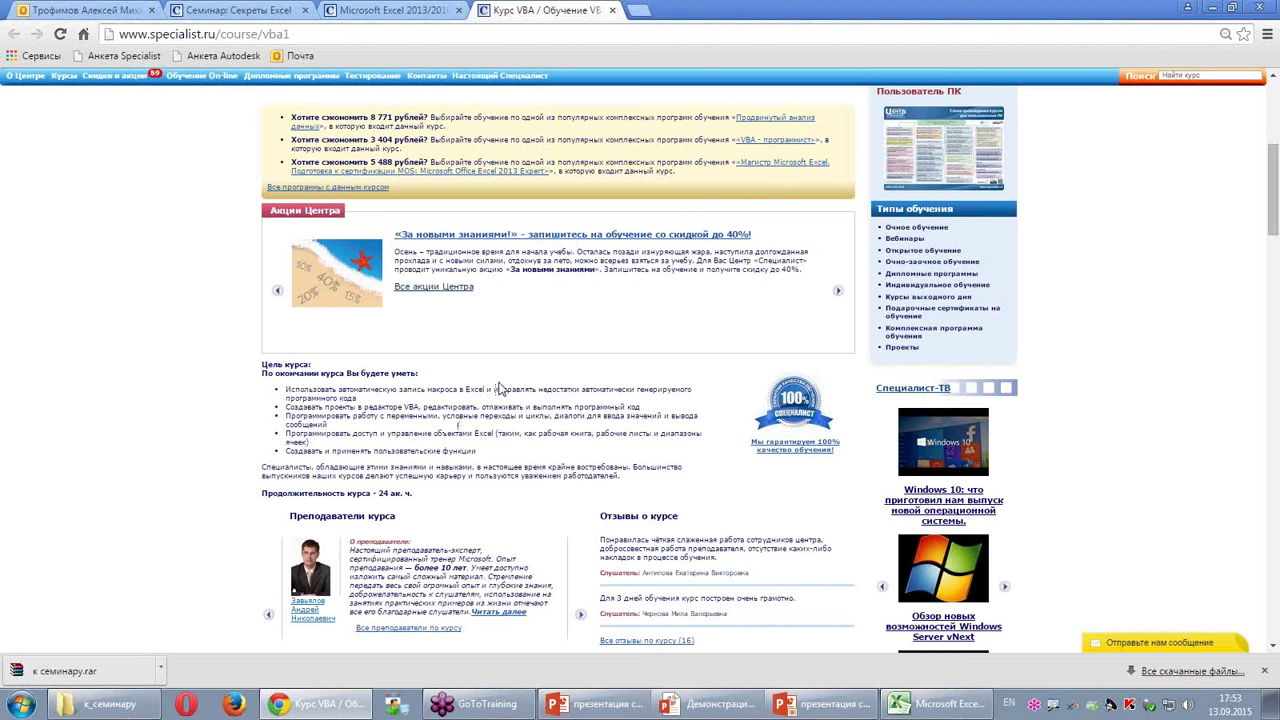
{"action": "left_click", "coordinate": [1212, 10]}
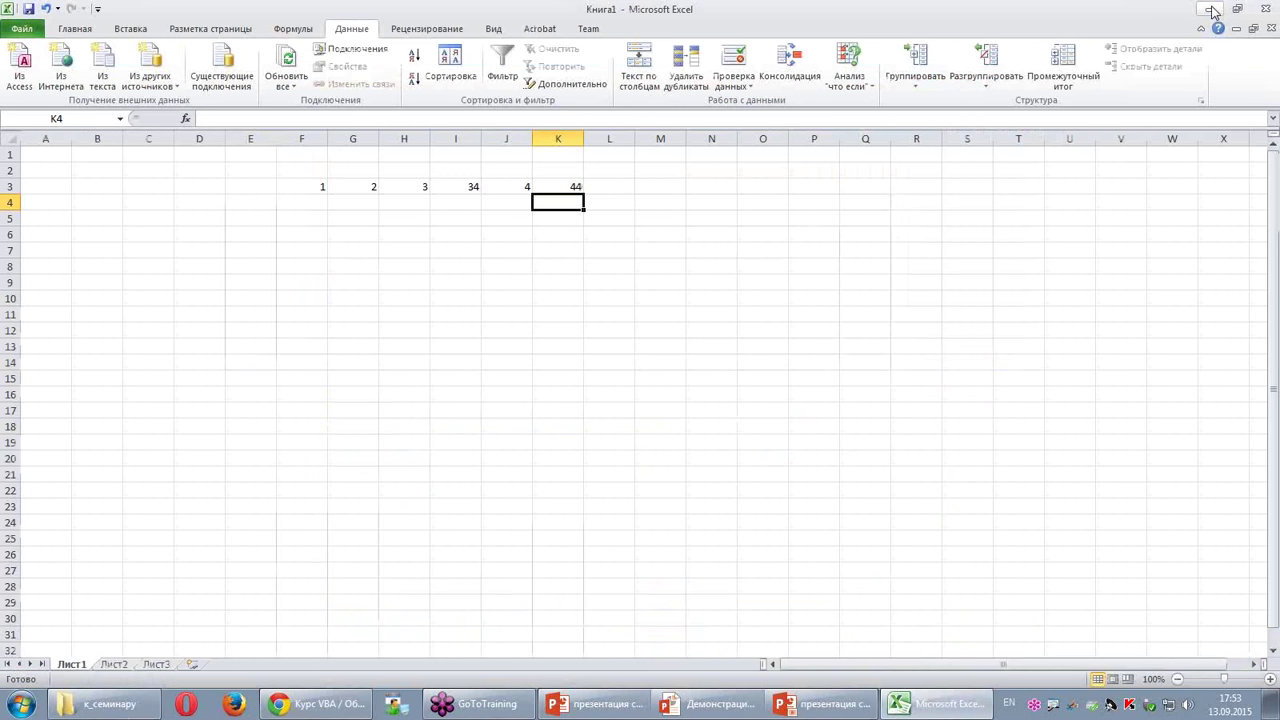
Step: Minimize the Excel workbook and the к_семинару folder window to reveal the slideshow
{"action": "left_click", "coordinate": [1212, 10]}
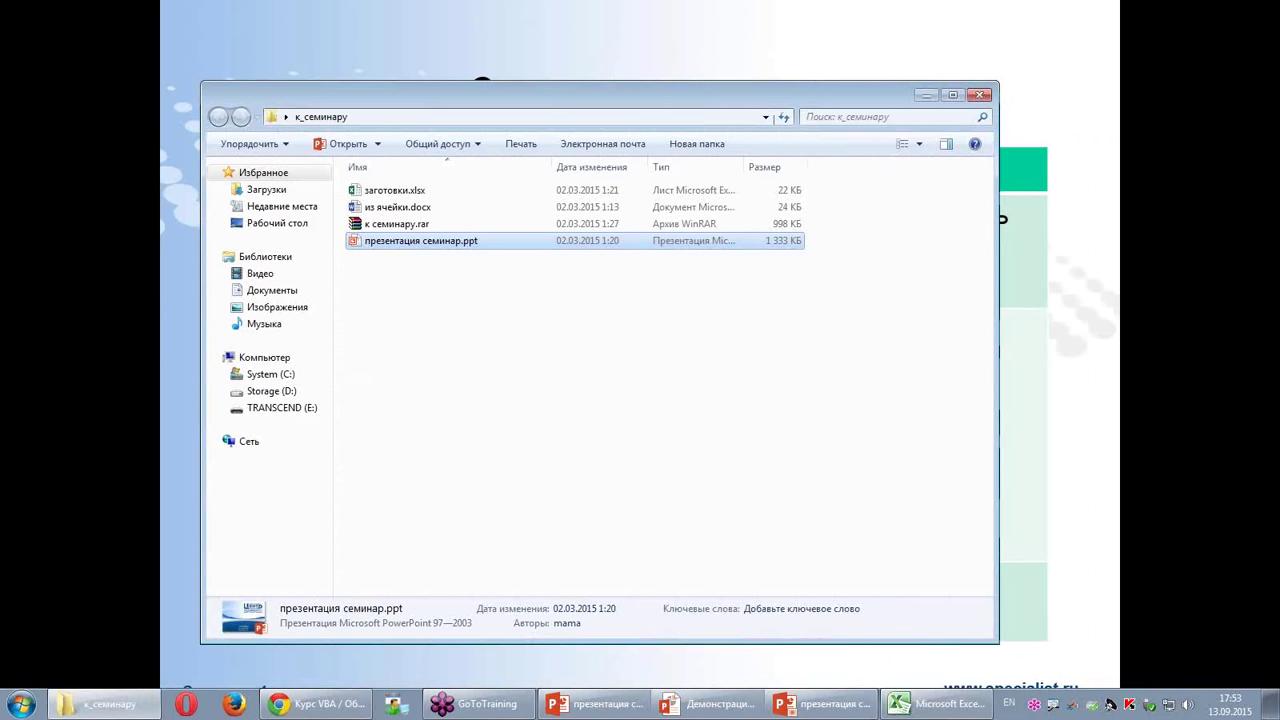
{"action": "left_click", "coordinate": [926, 95]}
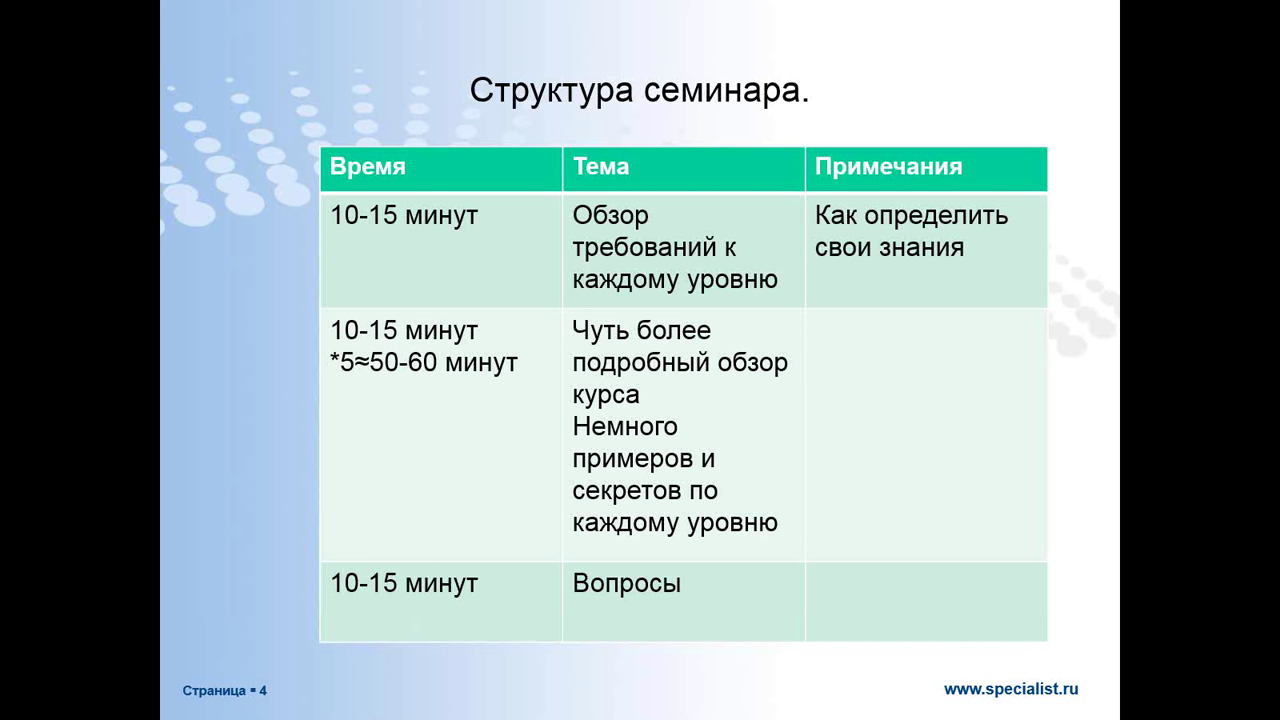
Step: Advance the slideshow to slide 5, '0 Уровень Советы и Секреты'
{"action": "key", "text": "Right"}
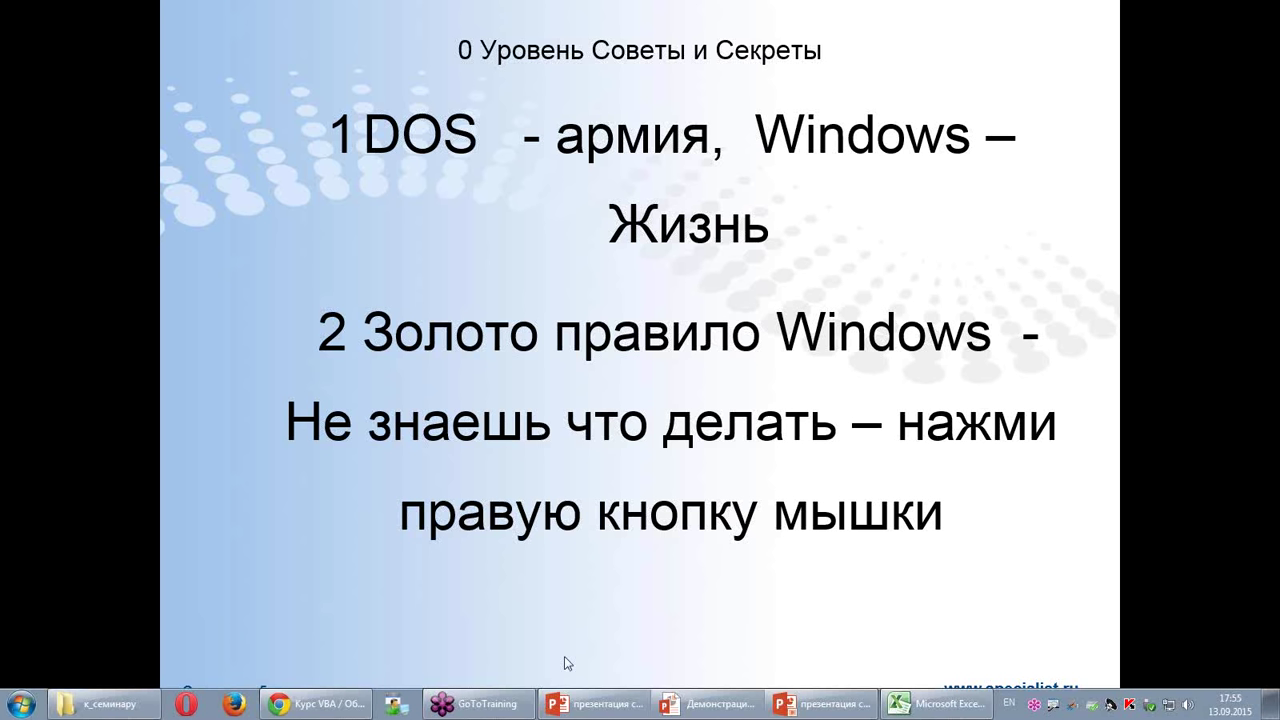
Step: Restore the folder window, show the Desktop, and drag к_семинару around before dropping it back
{"action": "left_click", "coordinate": [104, 705]}
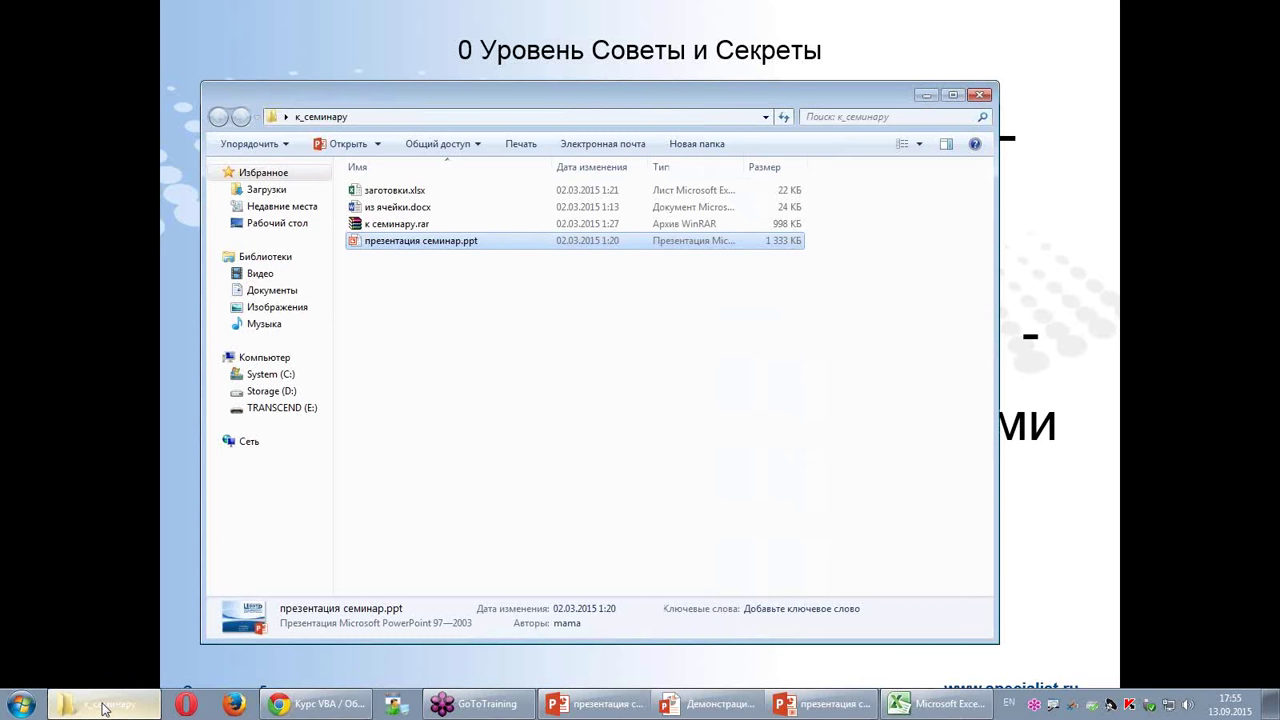
{"action": "left_click", "coordinate": [283, 223]}
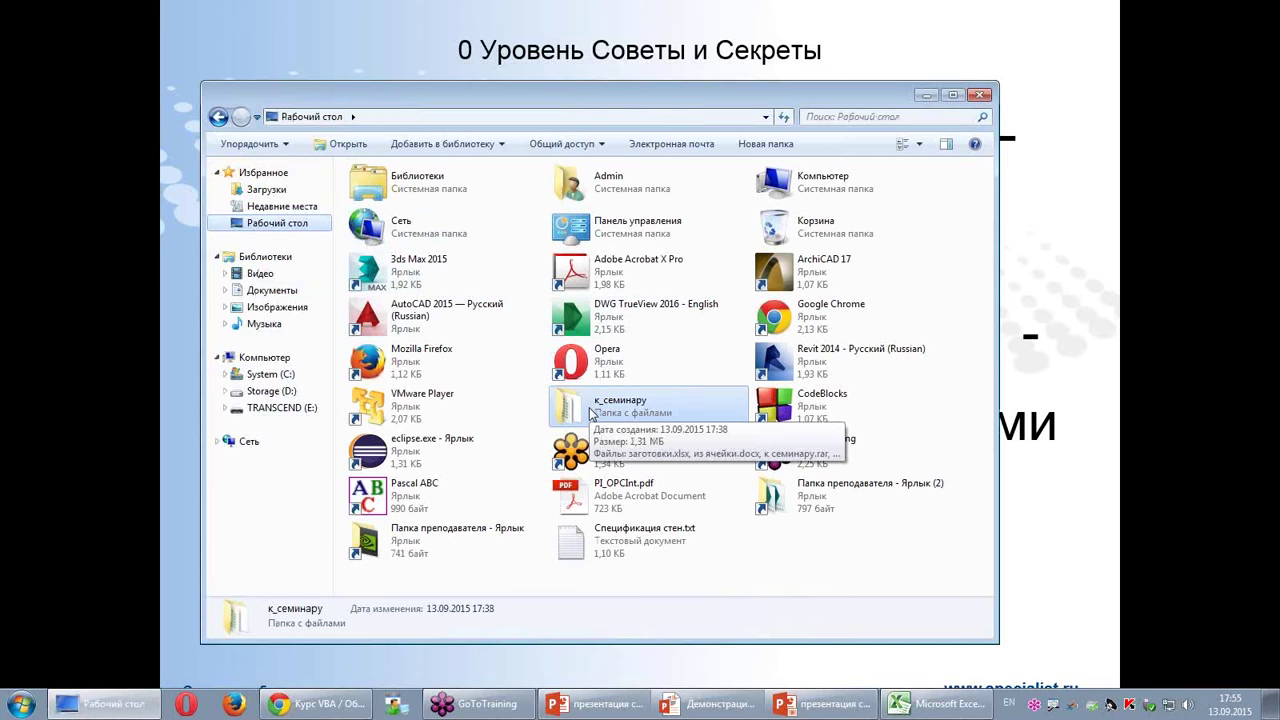
{"action": "mouse_move", "coordinate": [590, 413]}
{"action": "left_mouse_down"}
{"action": "mouse_move", "coordinate": [322, 402]}
{"action": "mouse_move", "coordinate": [282, 376]}
{"action": "left_mouse_up"}
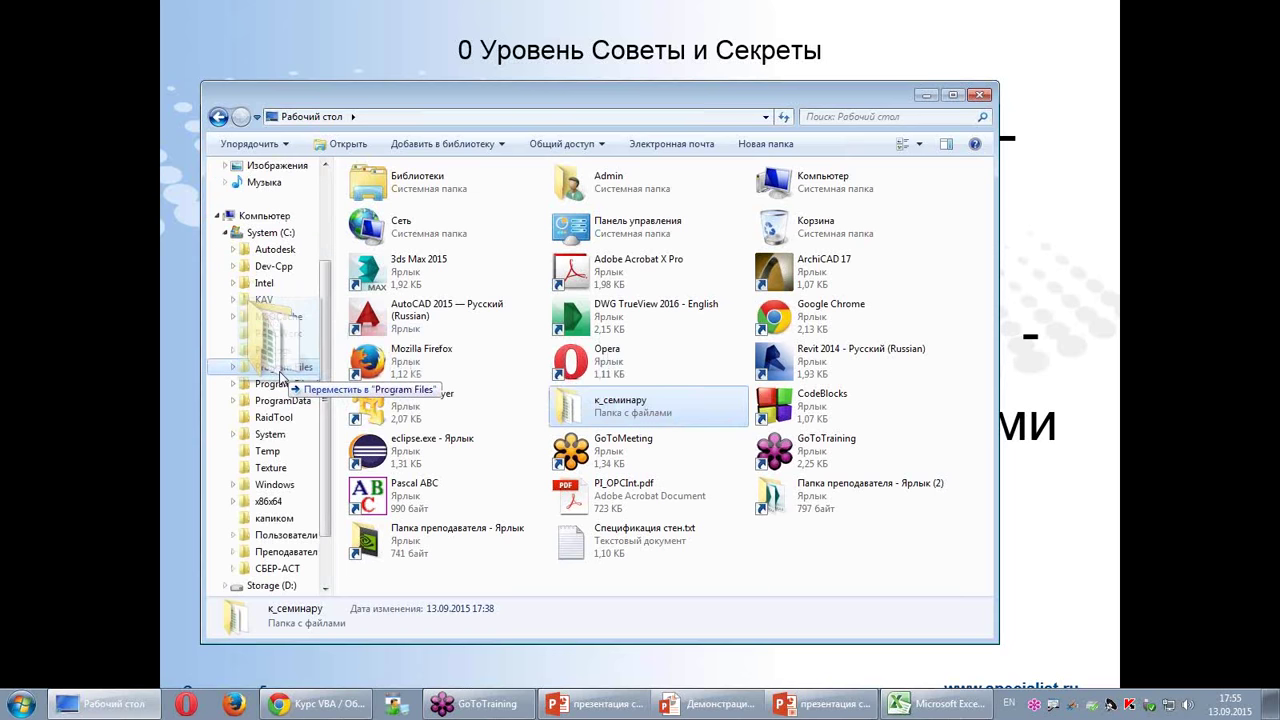
{"action": "left_click_drag", "start_coordinate": [282, 376], "coordinate": [561, 414]}
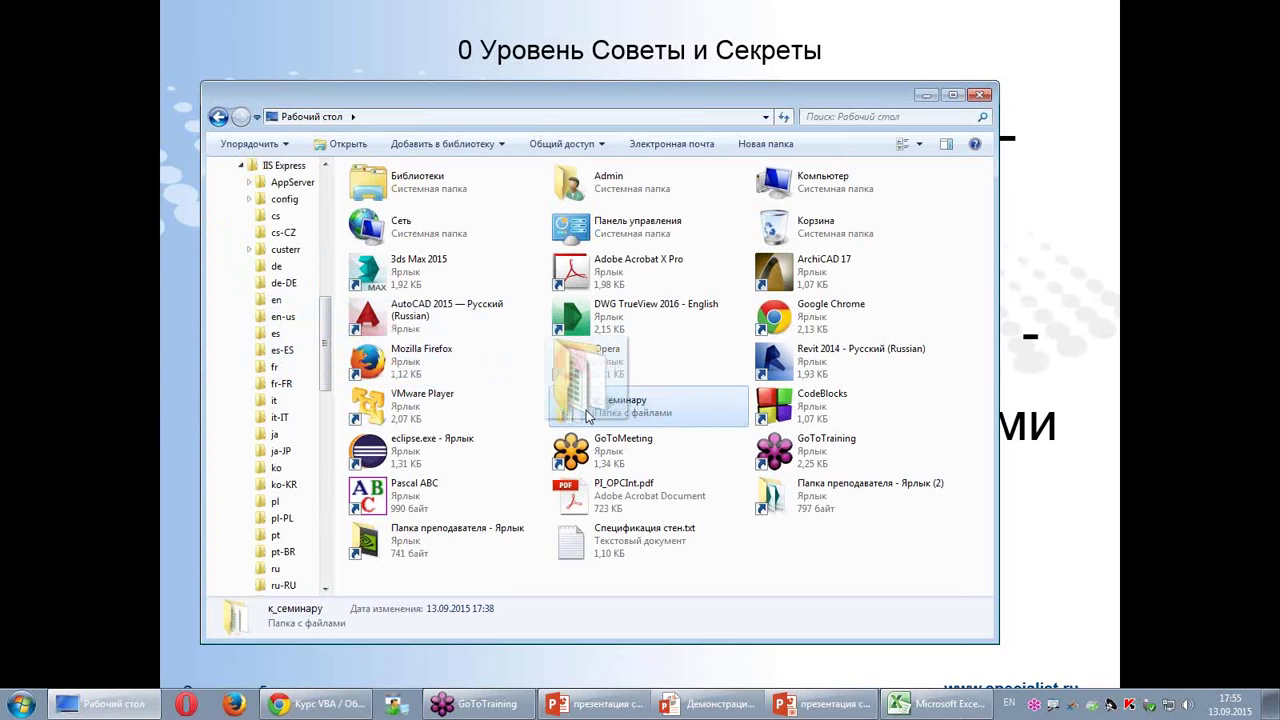
{"action": "left_click_drag", "start_coordinate": [561, 414], "coordinate": [608, 414]}
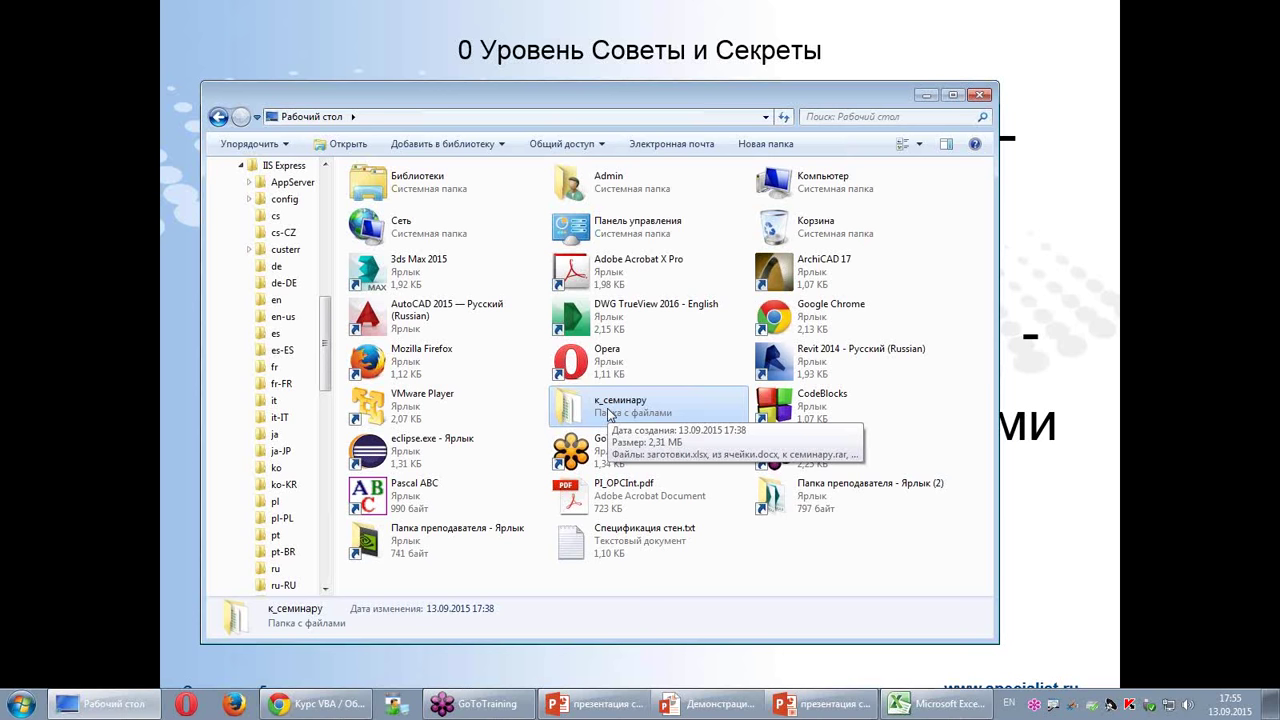
Step: Collapse the System (C:) tree, demonstrate moving к_семинару again, and minimize the folder window
{"action": "scroll", "coordinate": [1203, 570], "scroll_direction": "down", "scroll_amount": 1}
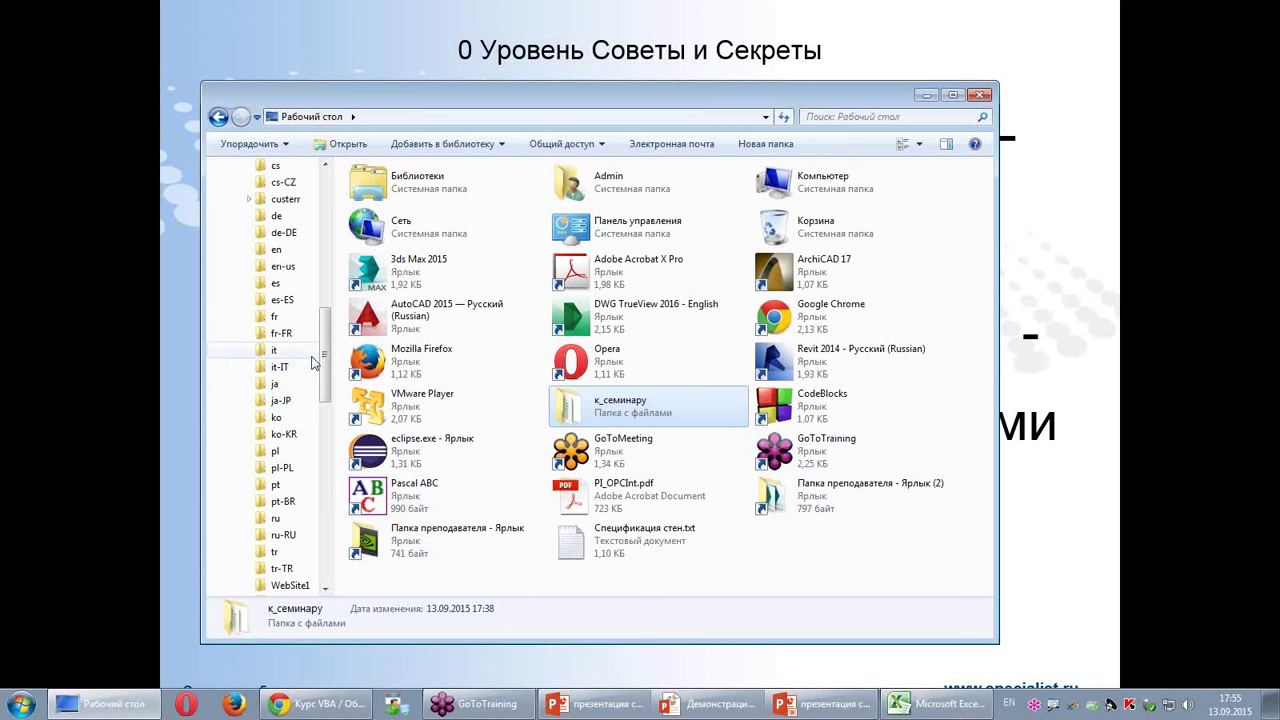
{"action": "scroll", "coordinate": [325, 367], "scroll_direction": "up", "scroll_amount": 5}
{"action": "scroll", "coordinate": [325, 367], "scroll_direction": "up", "scroll_amount": 5}
{"action": "scroll", "coordinate": [325, 365], "scroll_direction": "up", "scroll_amount": 5}
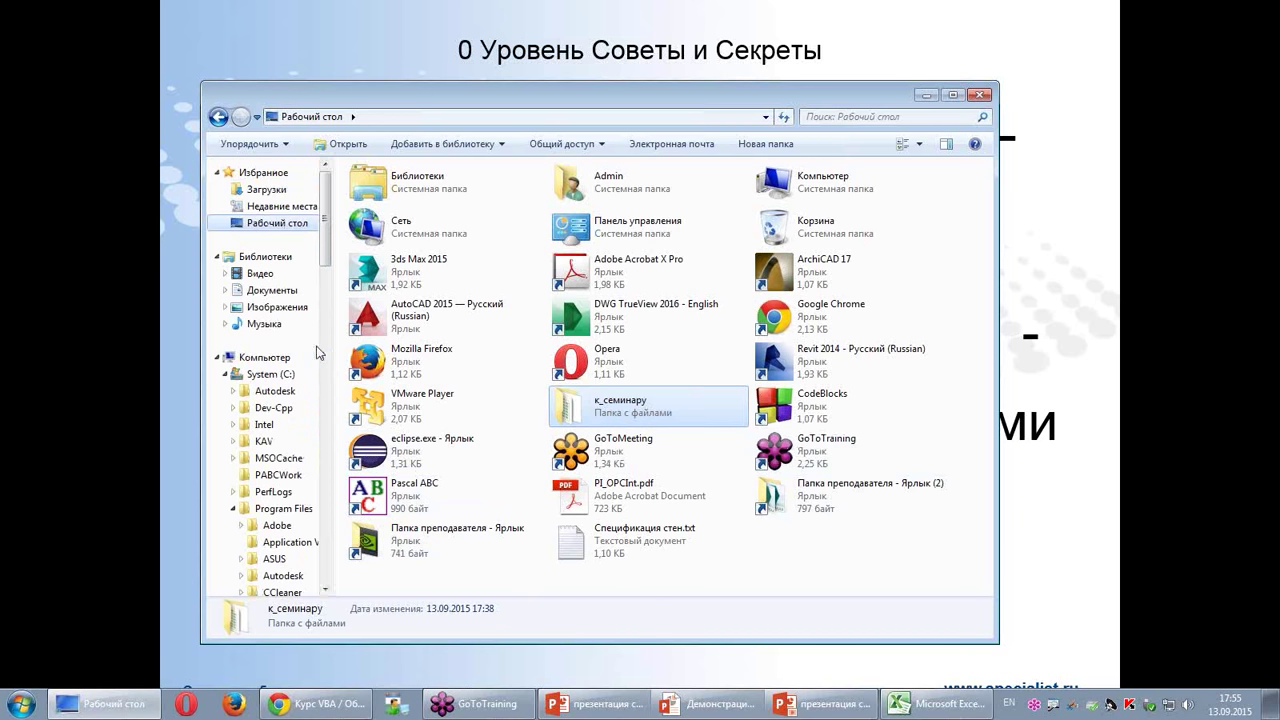
{"action": "left_click", "coordinate": [226, 373]}
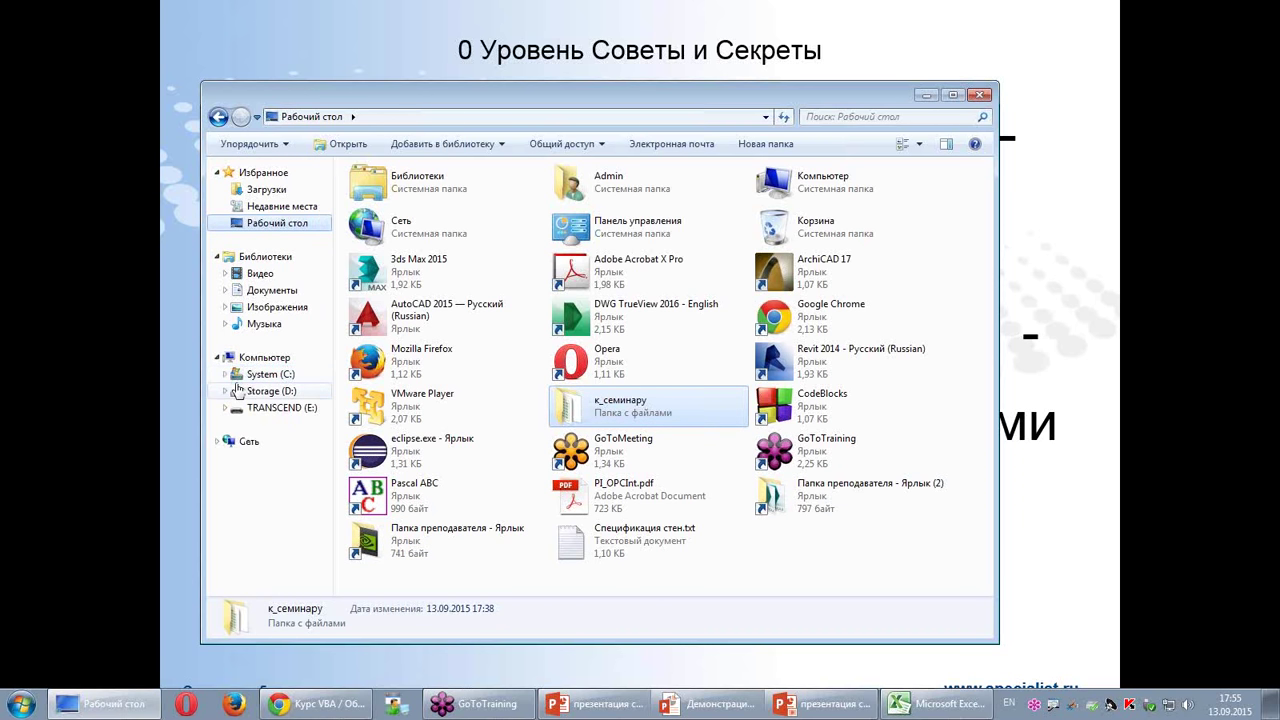
{"action": "mouse_move", "coordinate": [590, 410]}
{"action": "left_mouse_down"}
{"action": "mouse_move", "coordinate": [570, 428]}
{"action": "mouse_move", "coordinate": [586, 420]}
{"action": "left_mouse_up"}
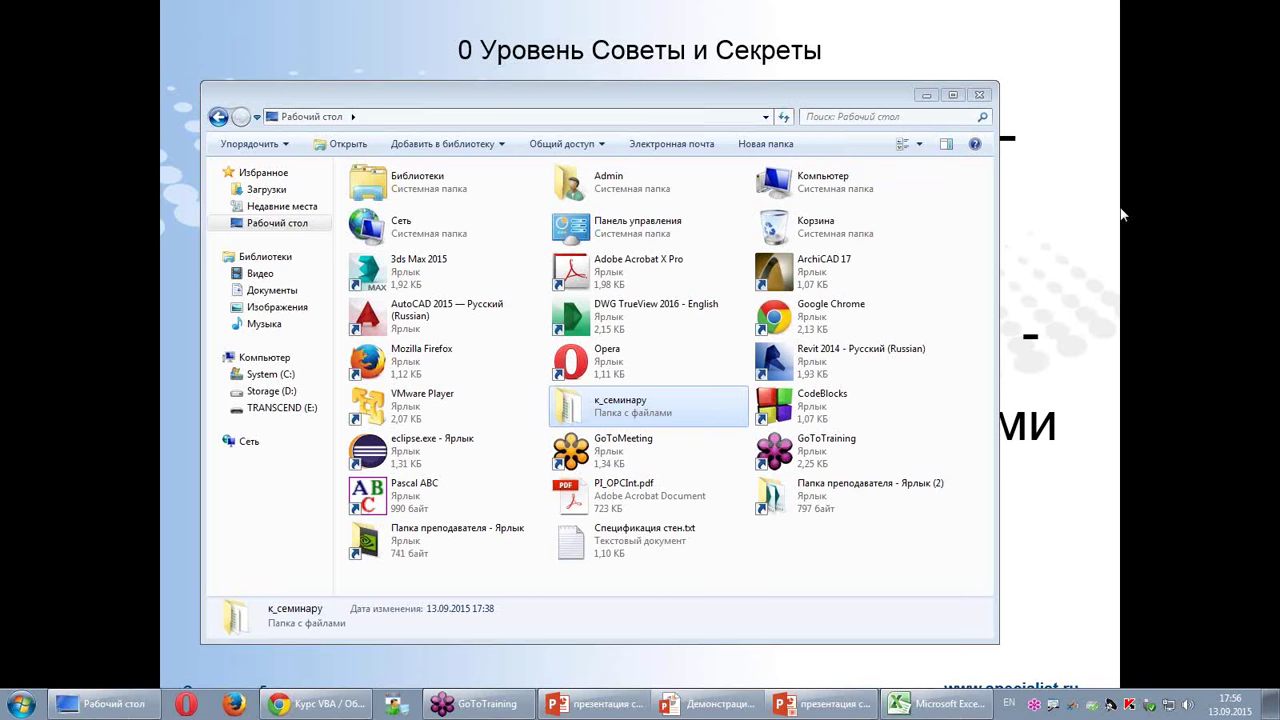
{"action": "left_click", "coordinate": [927, 96]}
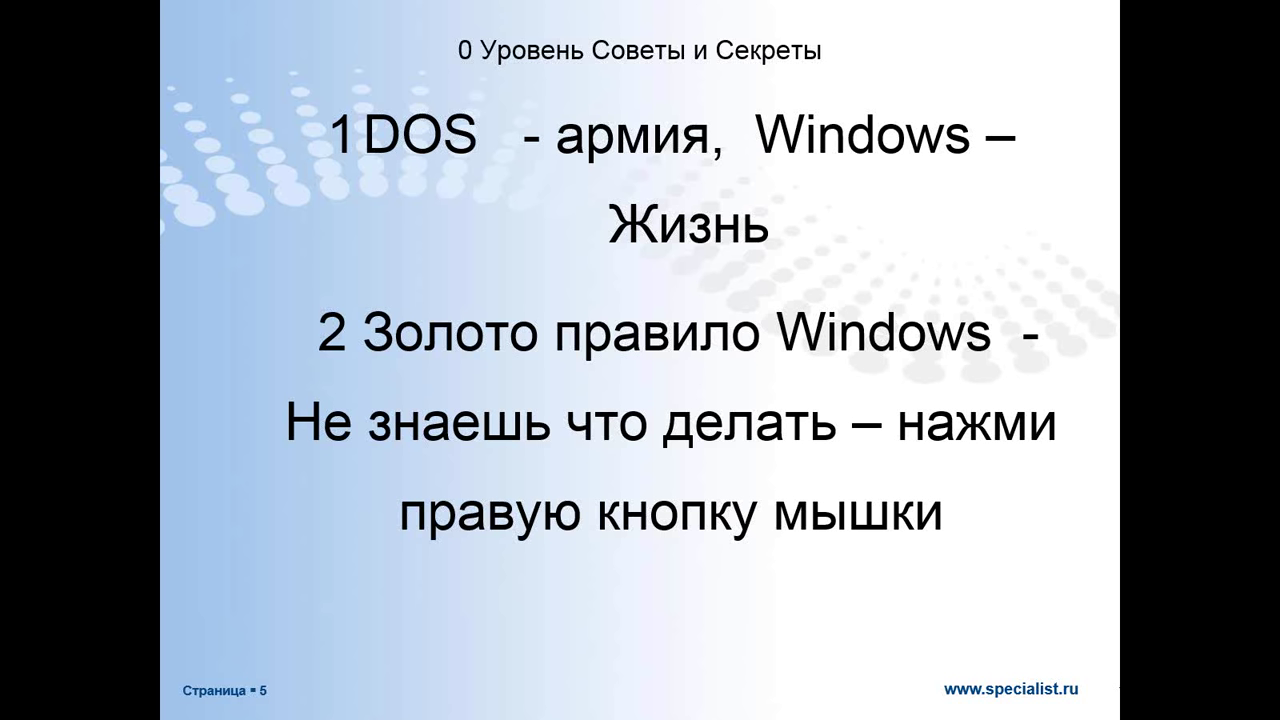
Step: Step the slideshow back to slide 4, 'Структура семинара.'
{"action": "key", "text": "Left"}
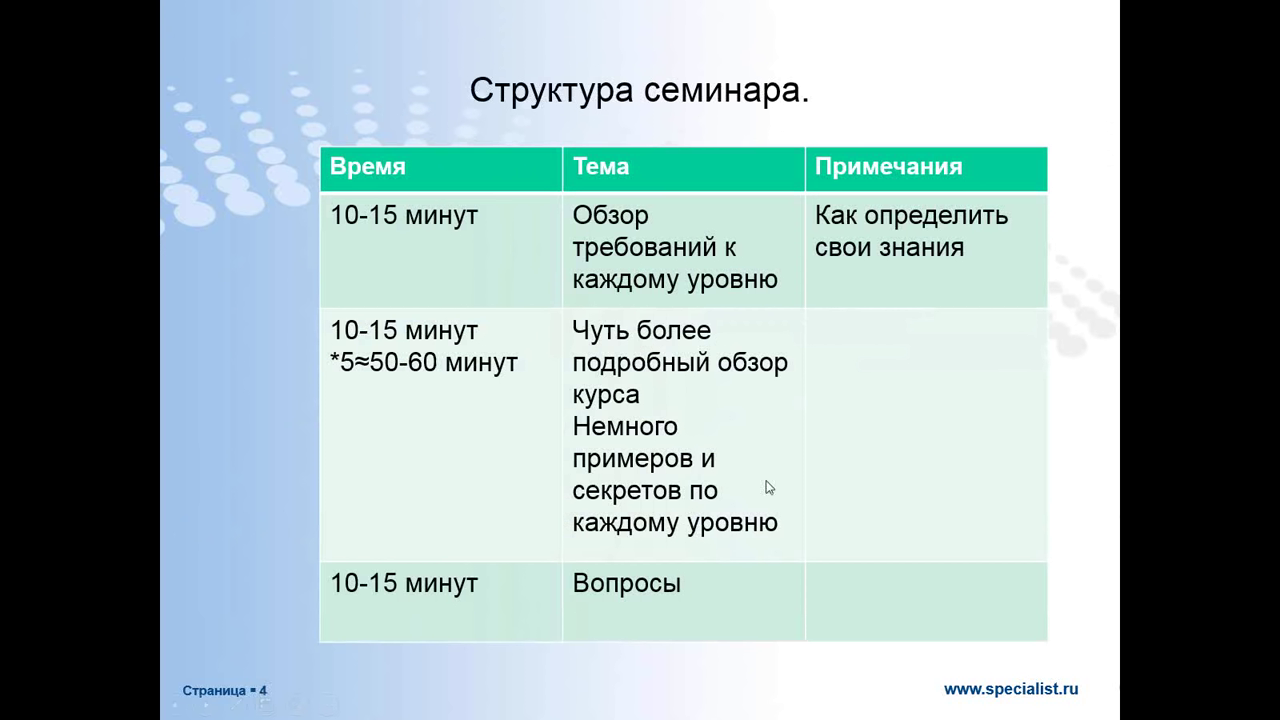
{"action": "key", "text": "Right"}
{"action": "key", "text": "Right"}
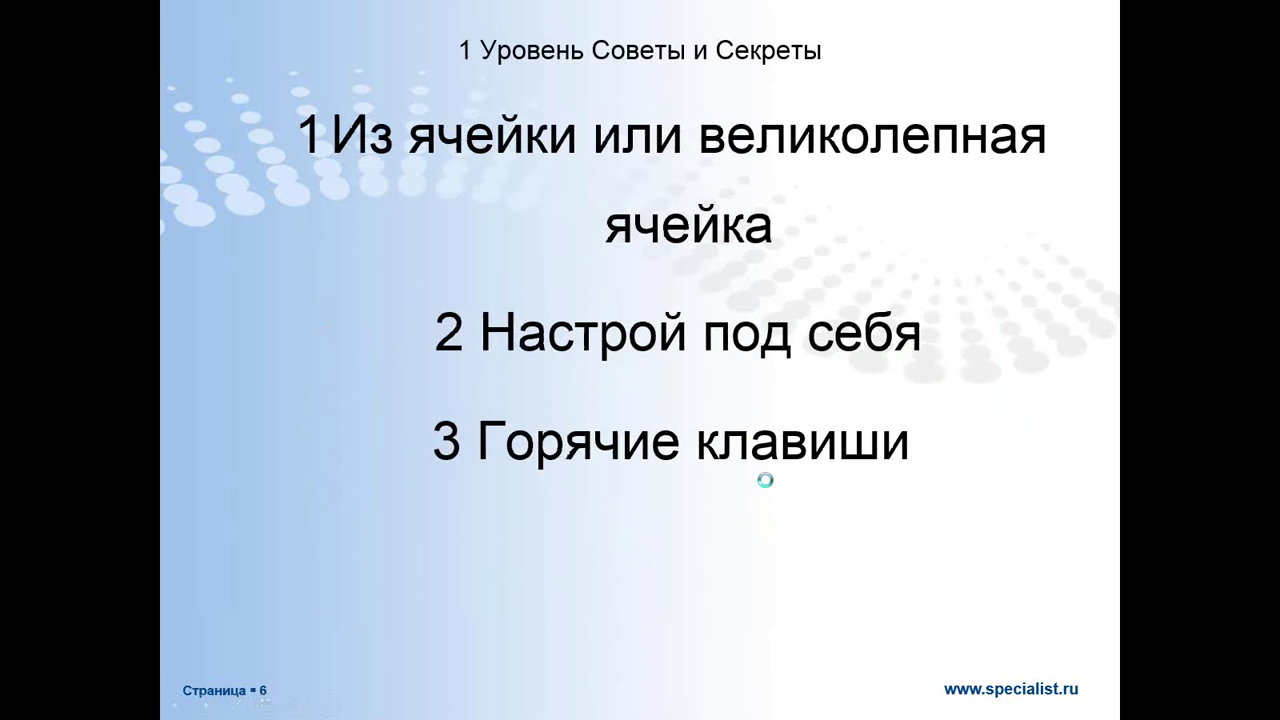
{"action": "key", "text": "Left"}
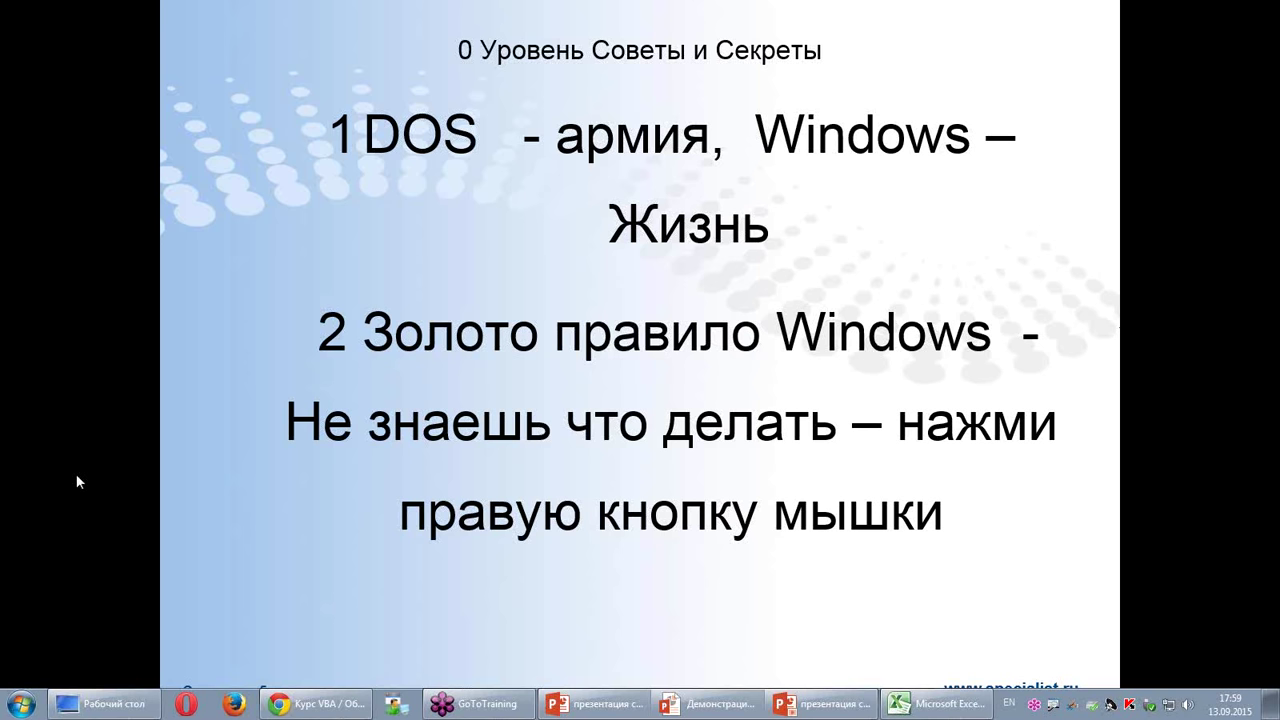
{"action": "right_click", "coordinate": [415, 345]}
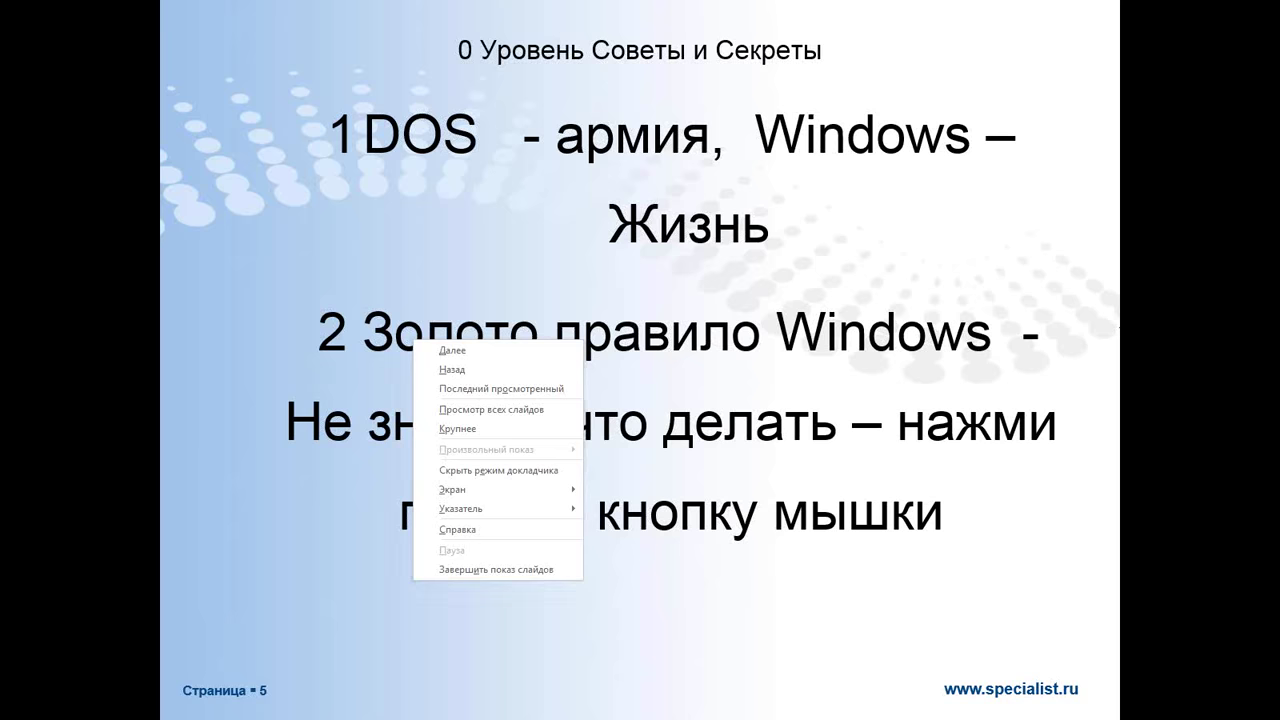
{"action": "key", "text": "Escape"}
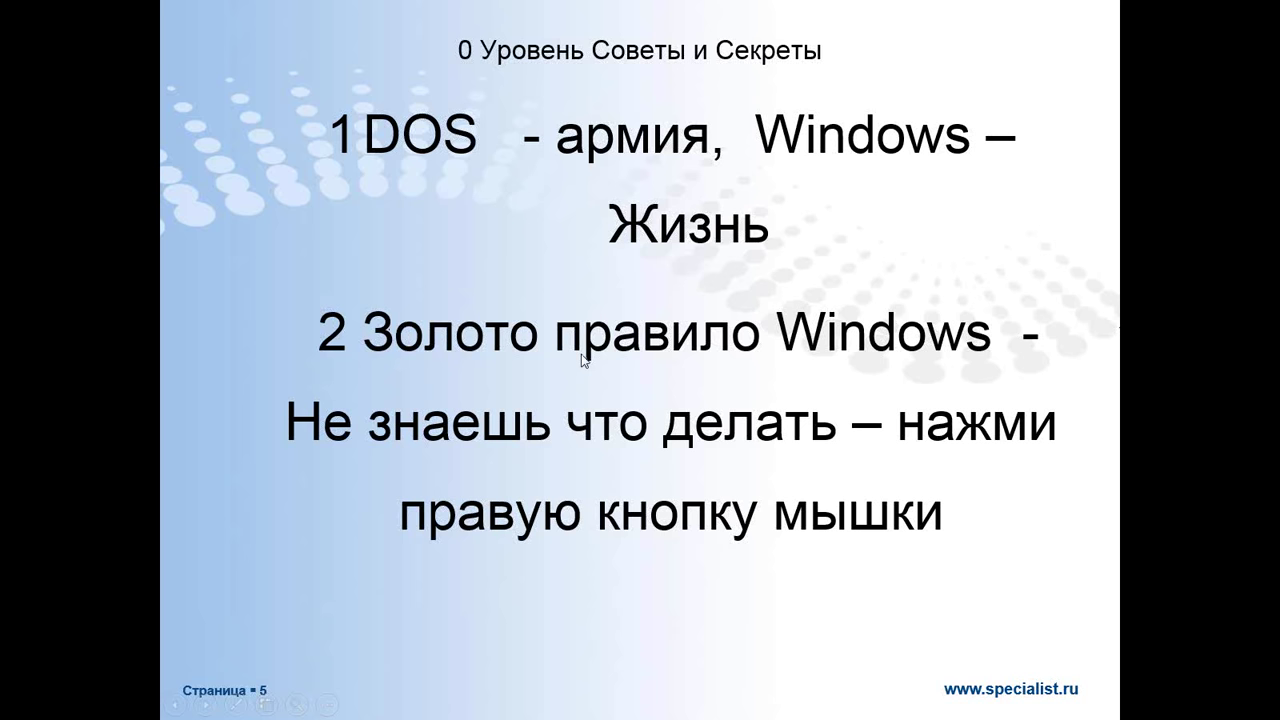
Step: Advance to slide 6, '1 Уровень Советы и Секреты', then begin switching windows with Alt+Tab
{"action": "key", "text": "Right"}
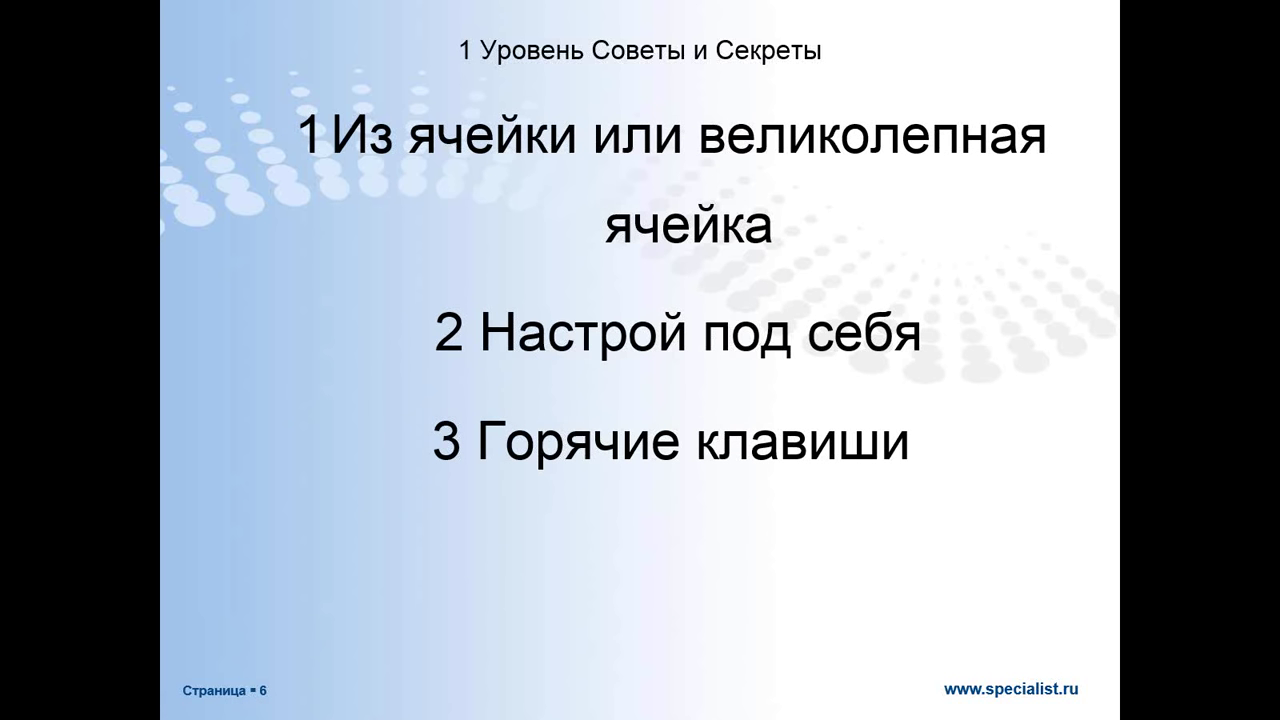
{"action": "key", "text": "alt+Tab"}
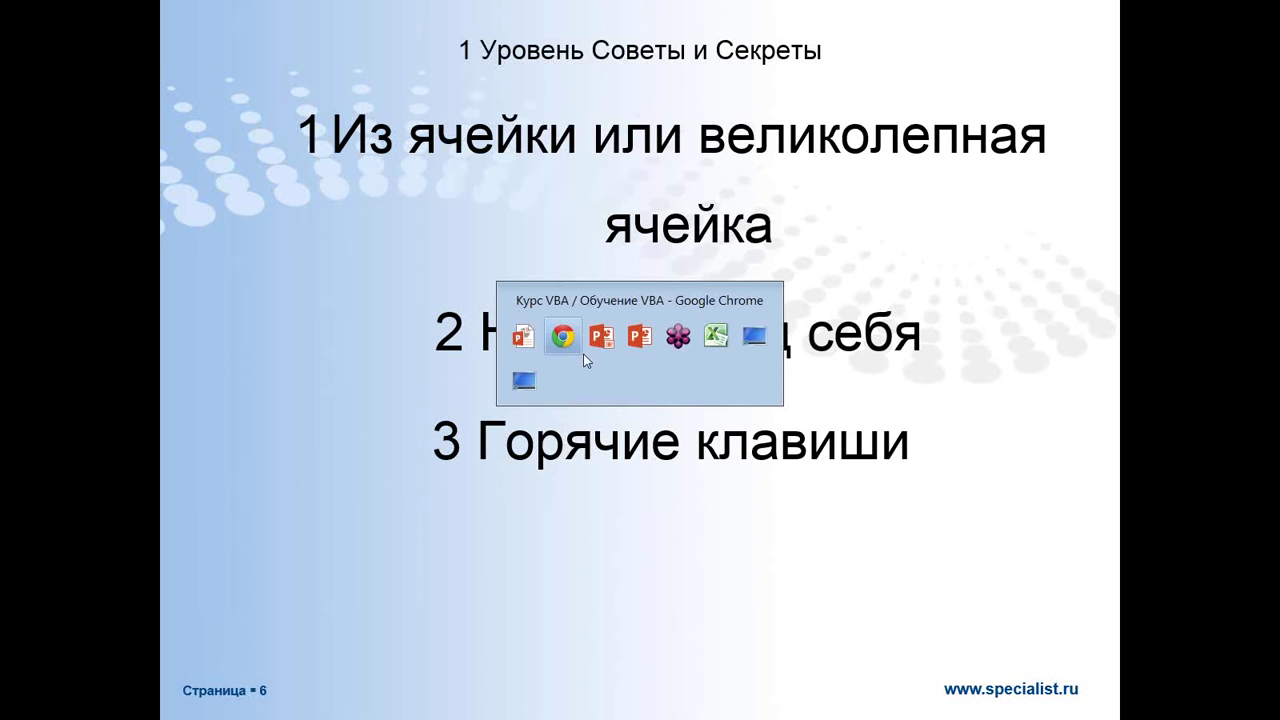
Step: Switch to the desktop, drag the к семинару folder toward the centre, and open it
{"action": "key", "text": "Tab"}
{"action": "key", "text": "Tab"}
{"action": "key", "text": "Tab"}
{"action": "key", "text": "Tab"}
{"action": "key", "text": "Tab"}
{"action": "key", "text": "Tab"}
{"action": "key", "text": "Tab"}
{"action": "key", "text": "Tab"}
{"action": "key", "text": "Tab"}
{"action": "key", "text": "Tab"}
{"action": "key", "text": "Tab"}
{"action": "key", "text": "Tab"}
{"action": "key", "text": "Tab"}
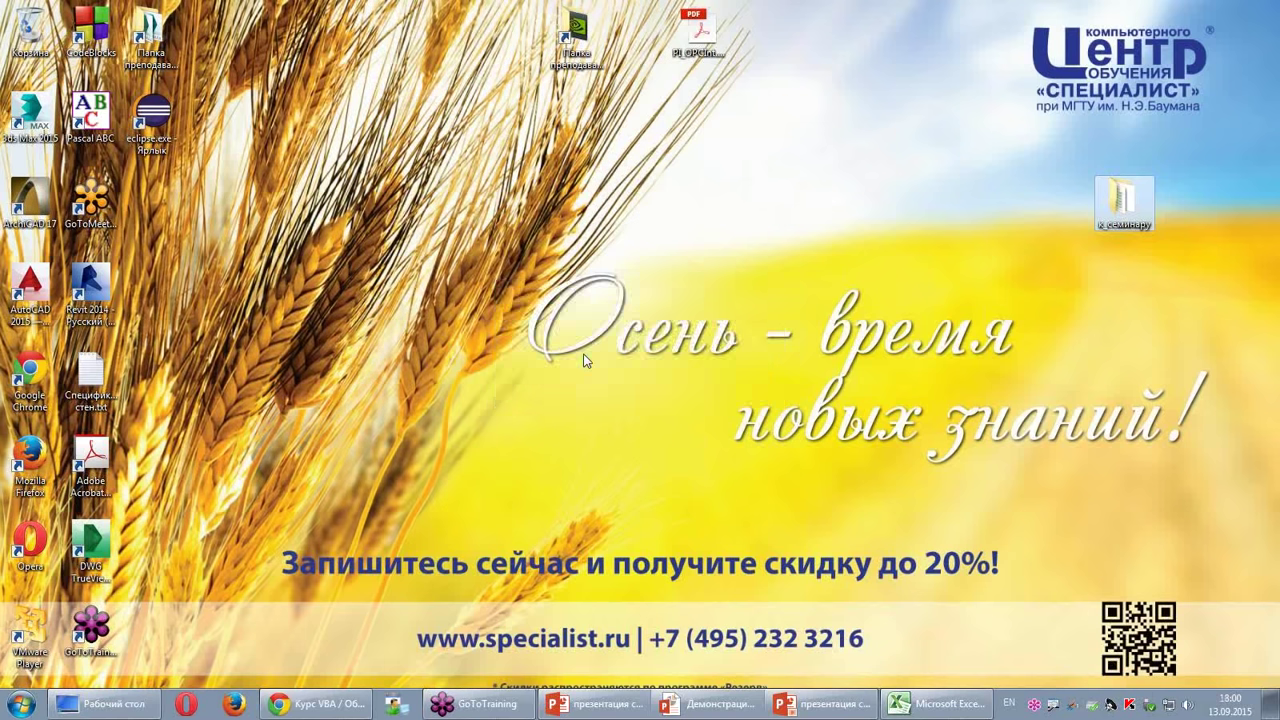
{"action": "left_click_drag", "start_coordinate": [1122, 188], "coordinate": [752, 172]}
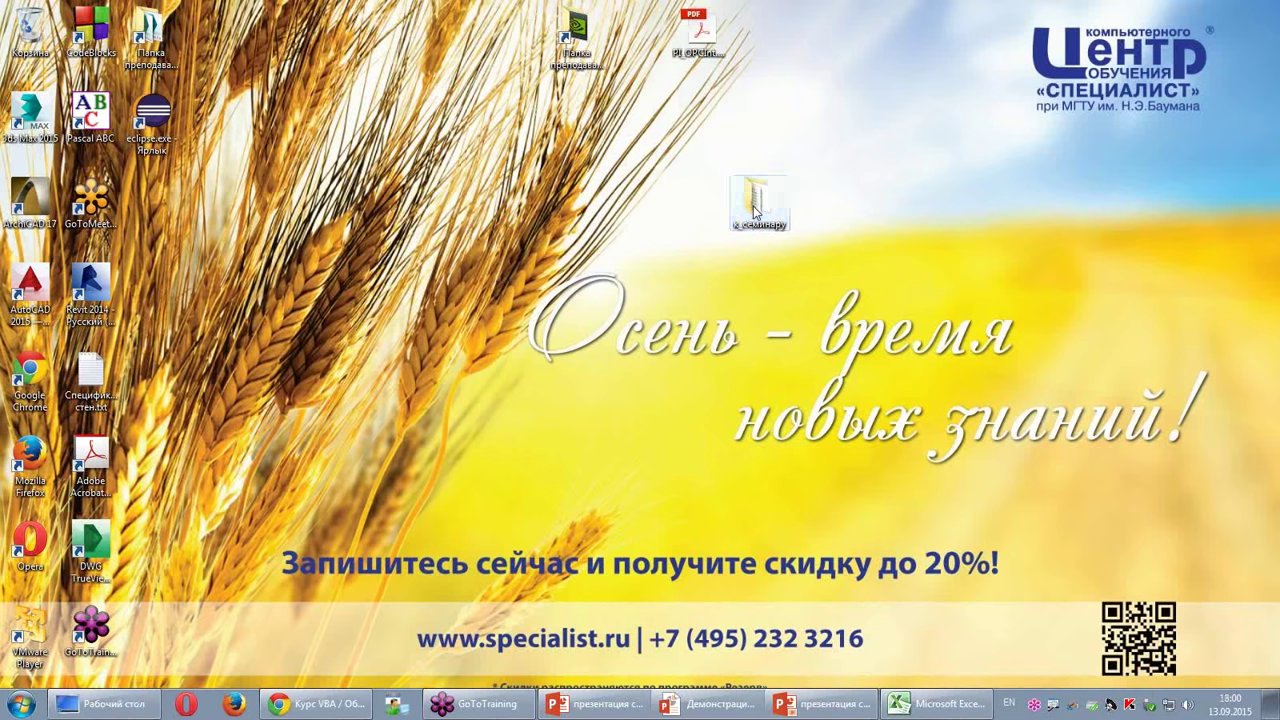
{"action": "double_click", "coordinate": [755, 207]}
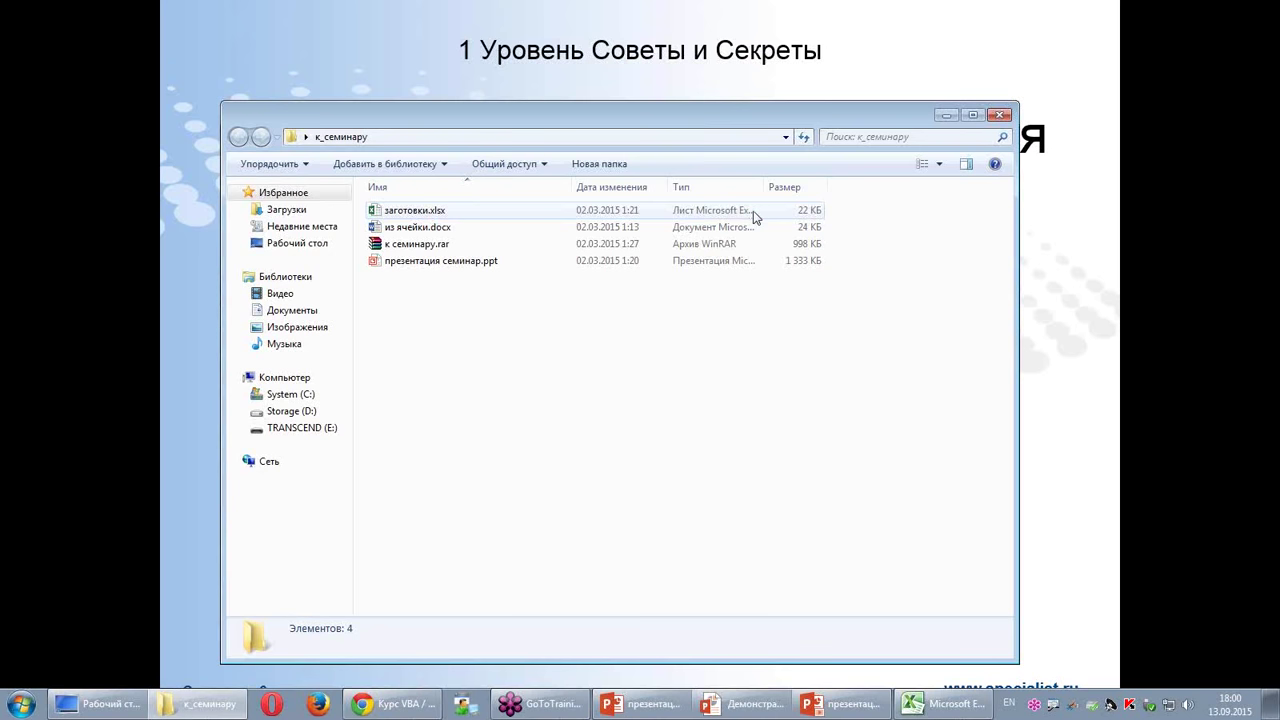
Step: Open из ячейки.docx without the navigation pane and select the ЯЧЕЙКА and Содержимое diagram boxes
{"action": "double_click", "coordinate": [432, 234]}
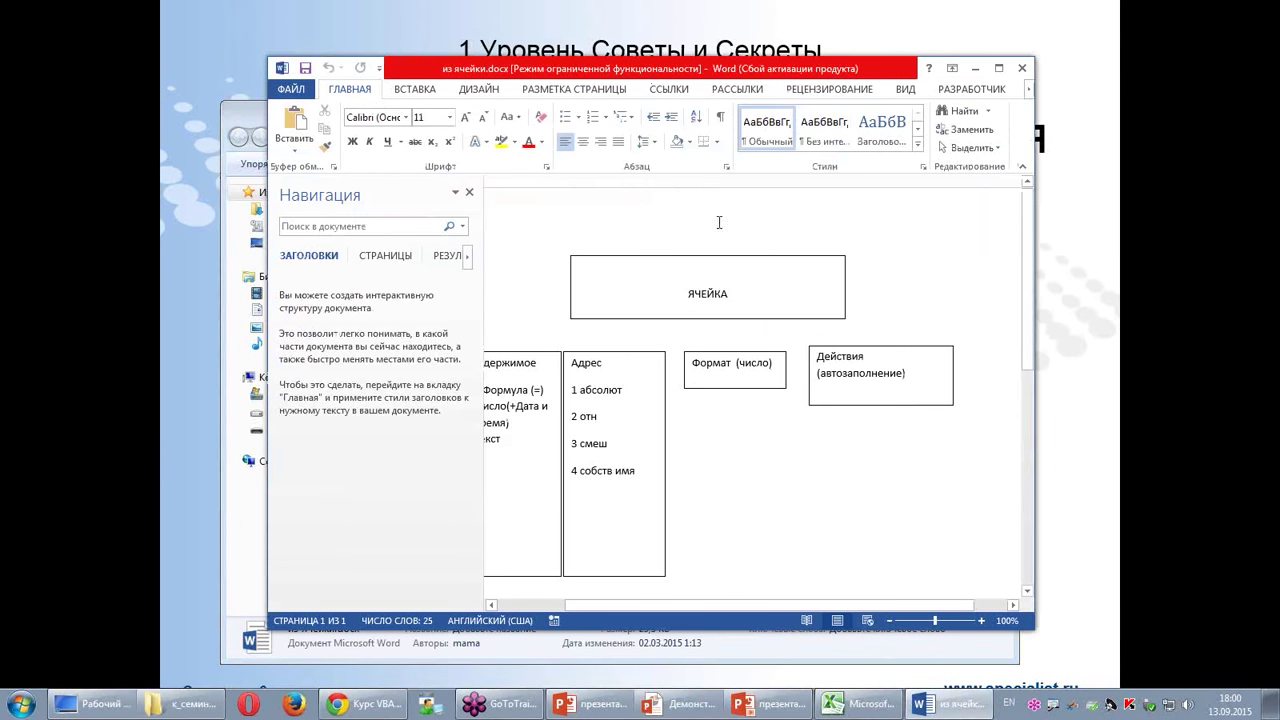
{"action": "left_click", "coordinate": [469, 194]}
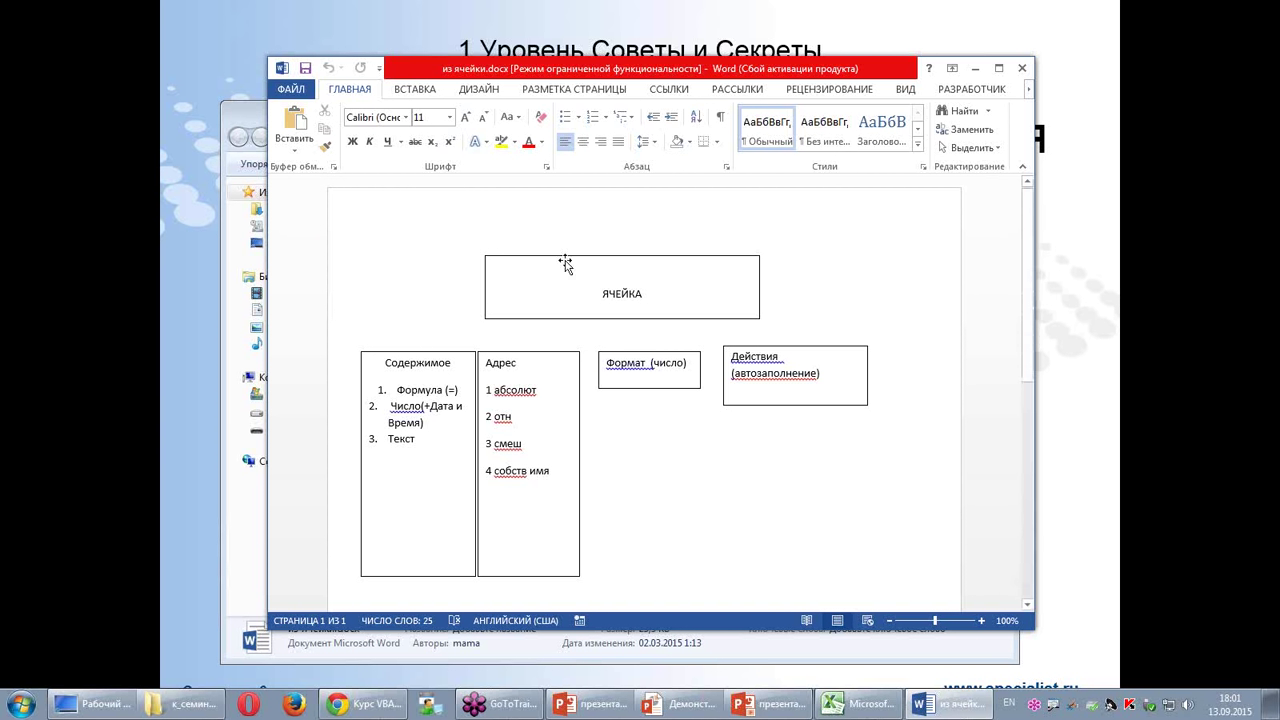
{"action": "left_click", "coordinate": [663, 286]}
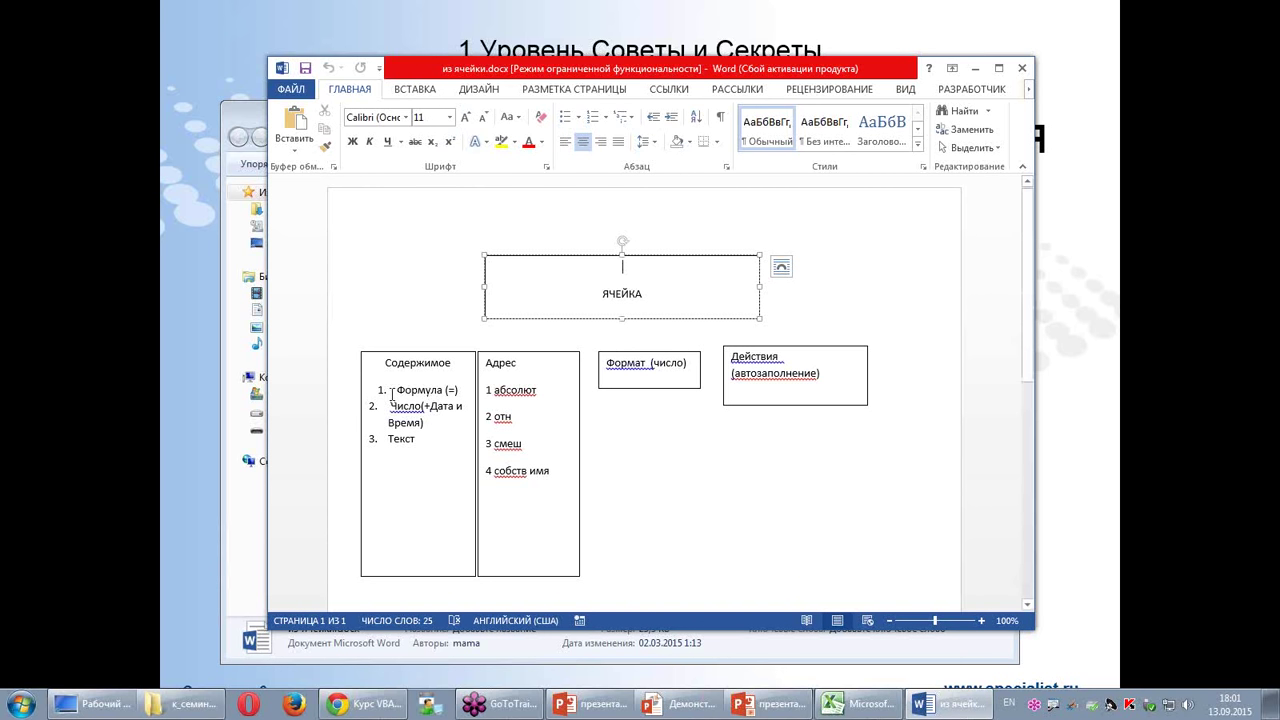
{"action": "left_click", "coordinate": [418, 368]}
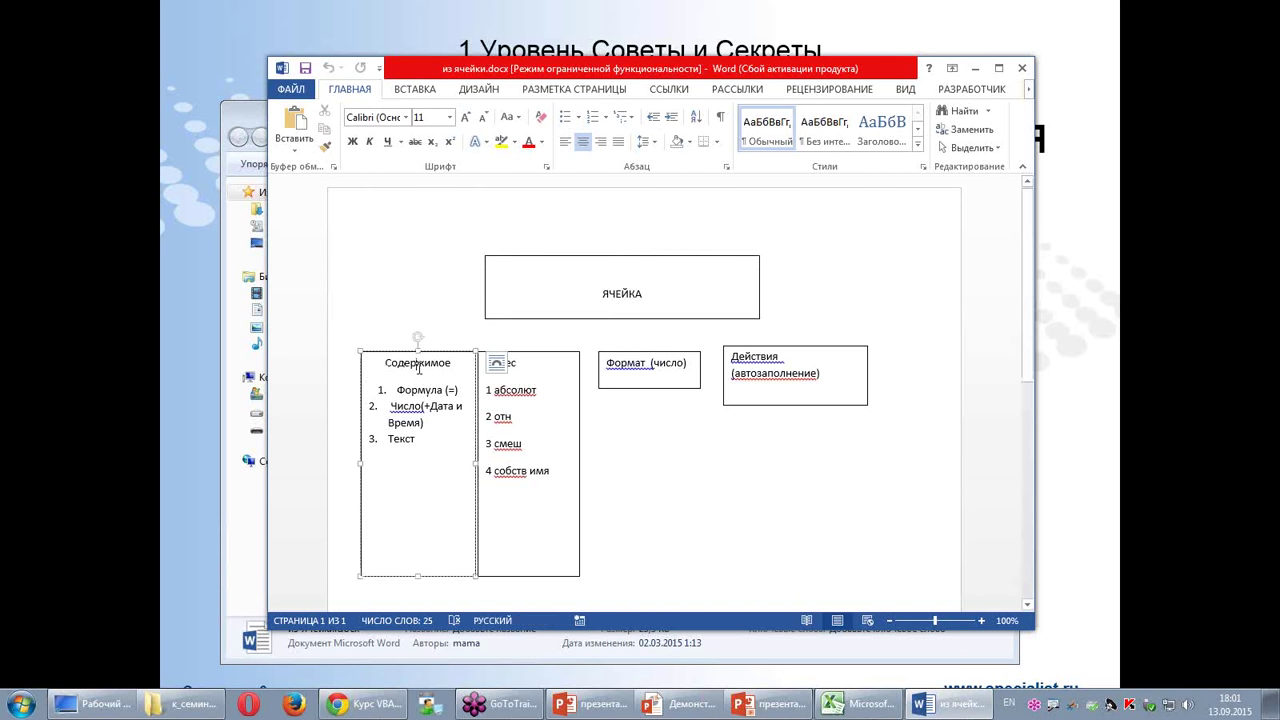
{"action": "left_click", "coordinate": [654, 487]}
Step: Select the Адрес, Формат (число) and Действия boxes, then bring Excel forward with J10 selected
{"action": "left_click", "coordinate": [534, 370]}
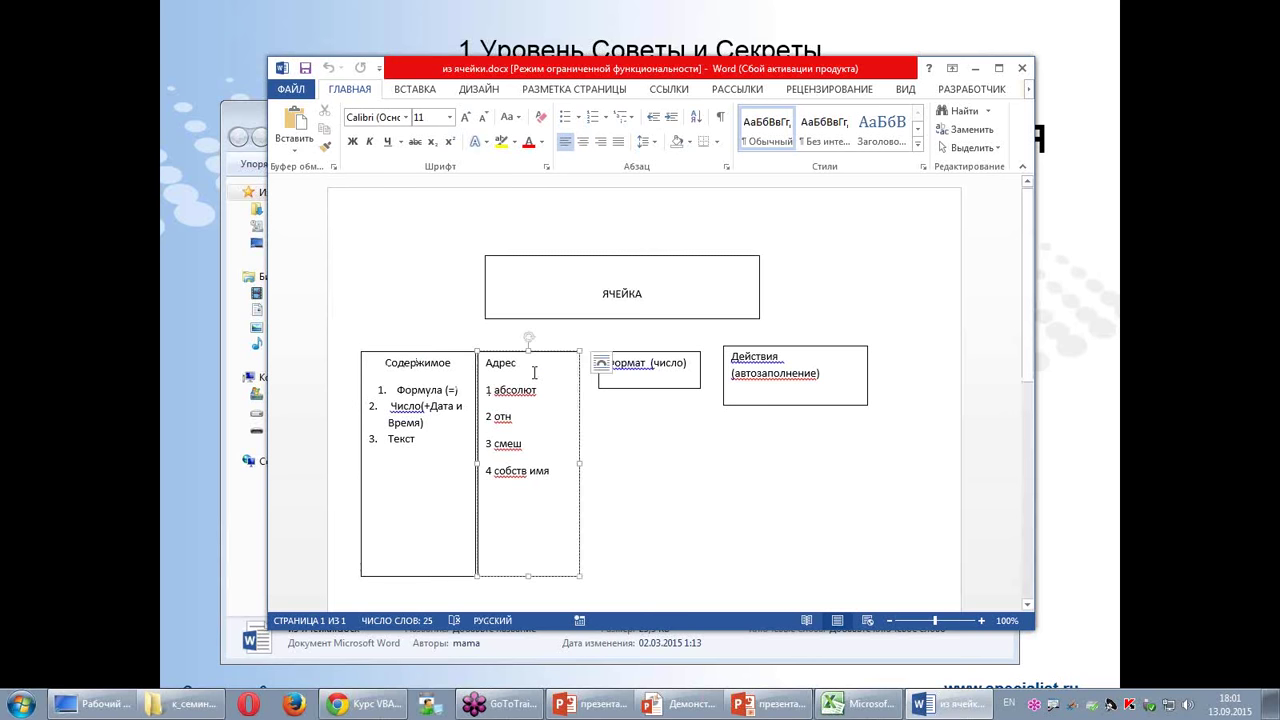
{"action": "left_click", "coordinate": [730, 515]}
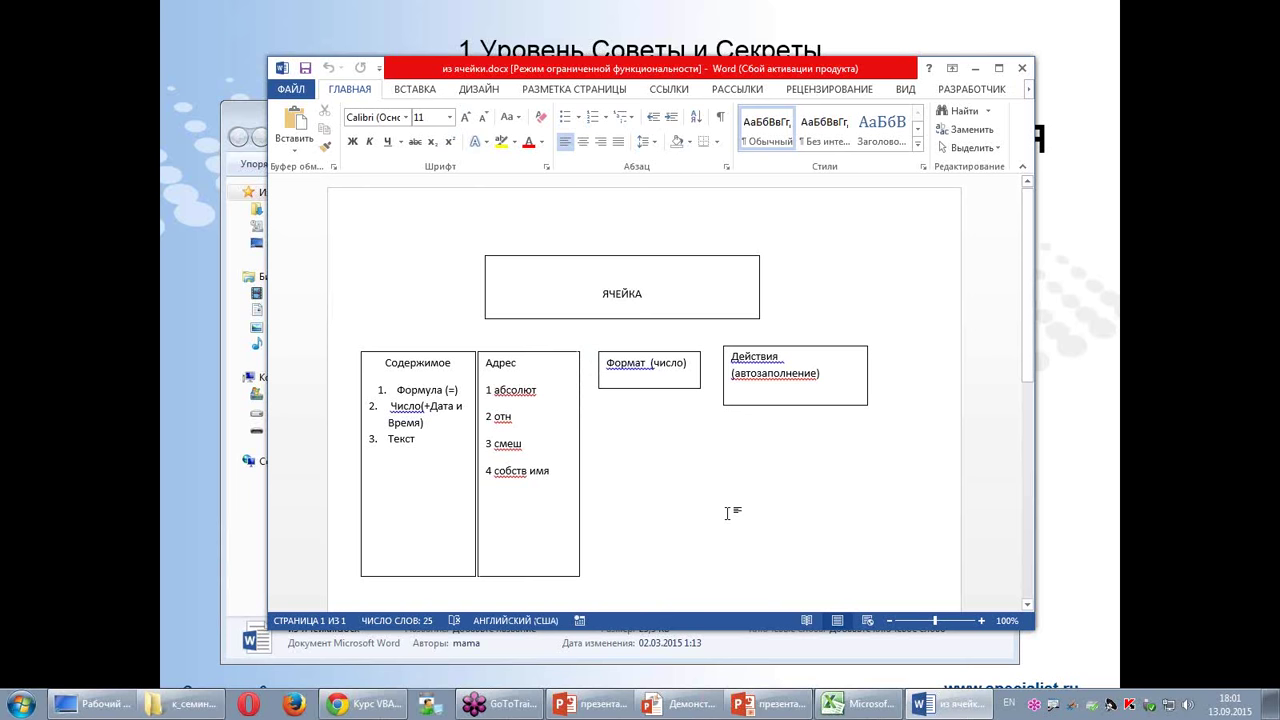
{"action": "left_click", "coordinate": [660, 368]}
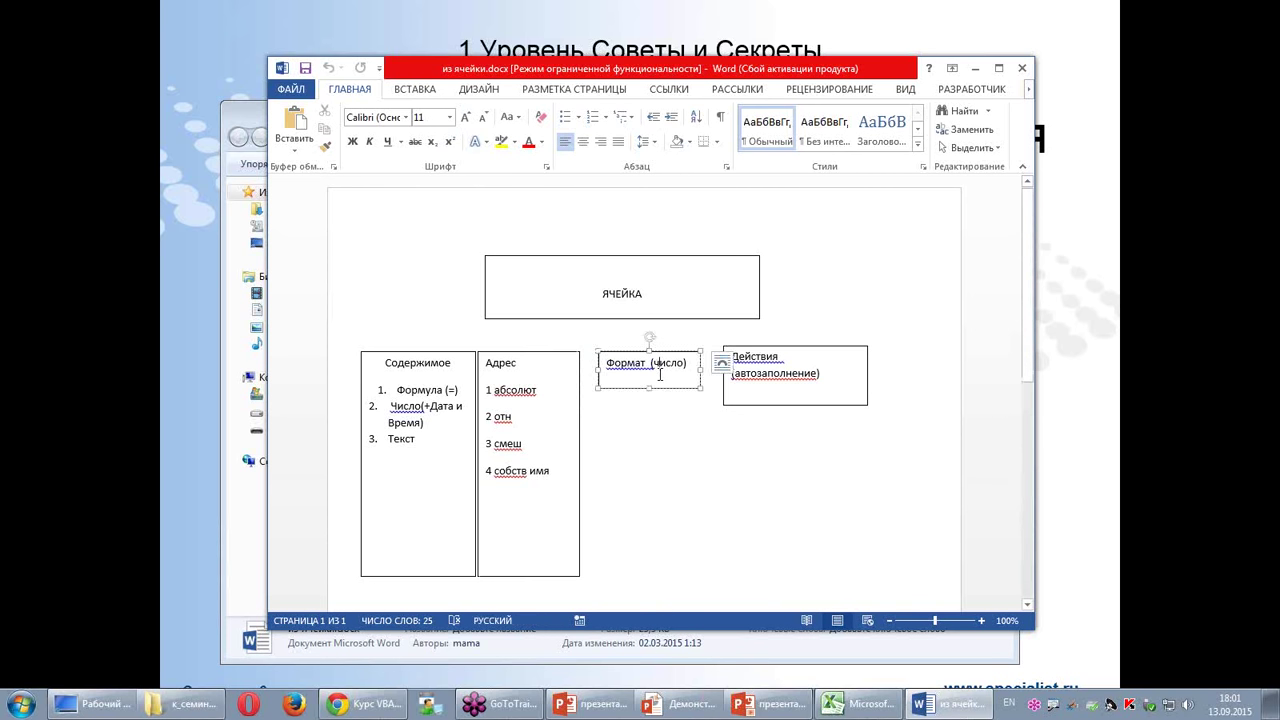
{"action": "left_click", "coordinate": [846, 381]}
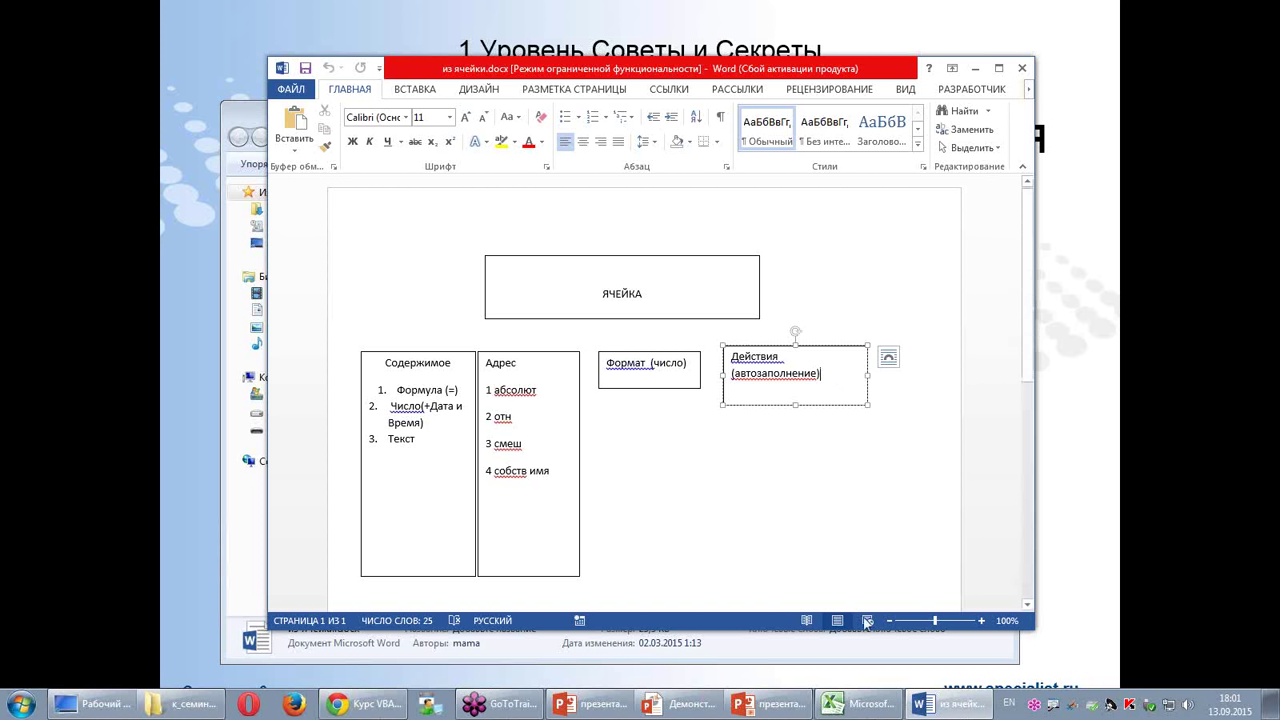
{"action": "left_click", "coordinate": [865, 704]}
{"action": "left_click", "coordinate": [495, 297]}
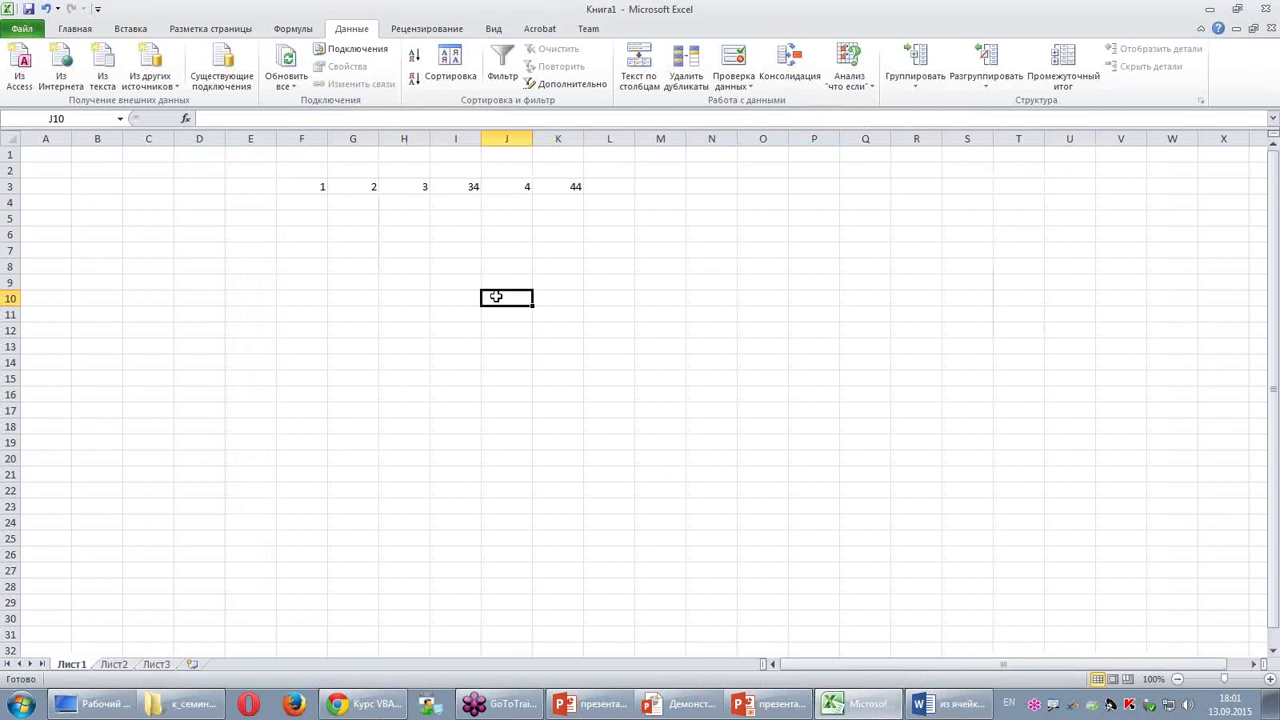
Step: Zoom in and enter 12/12/12 in cell F9, which displays as 12.12.2012
{"action": "scroll", "coordinate": [495, 297], "scroll_direction": "up", "scroll_amount": 4, "text": "ctrl"}
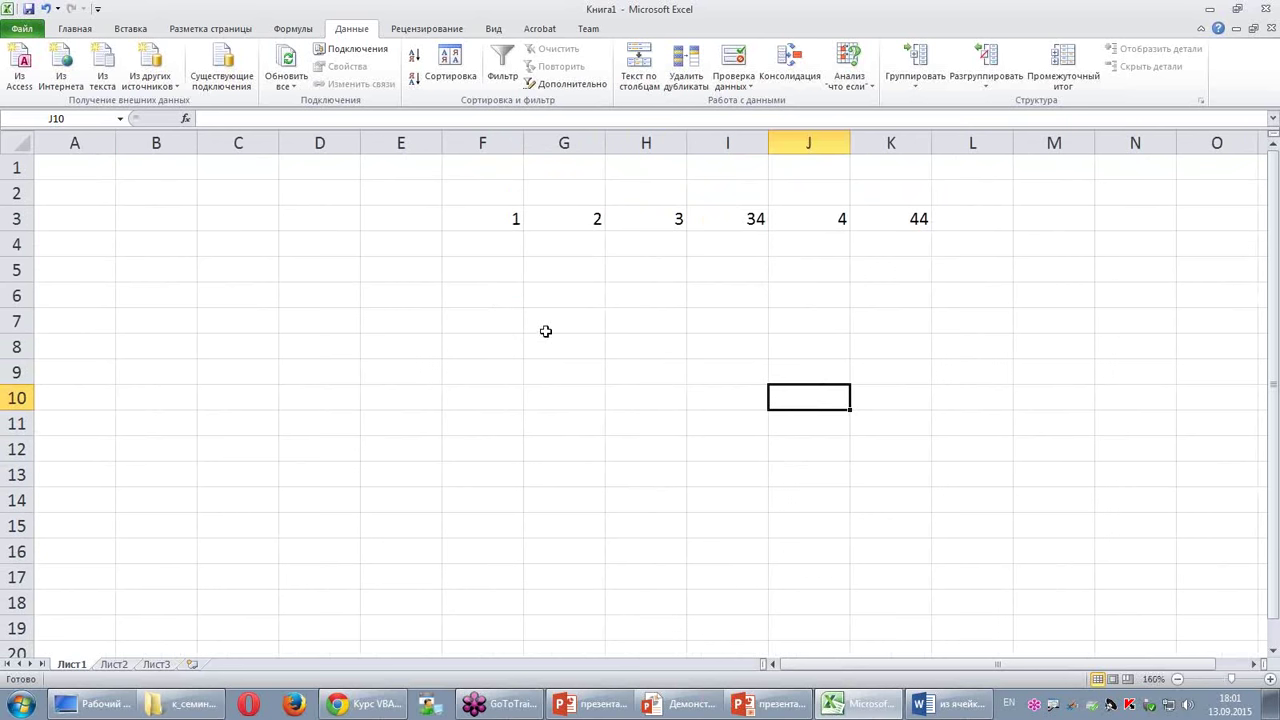
{"action": "left_click", "coordinate": [462, 379]}
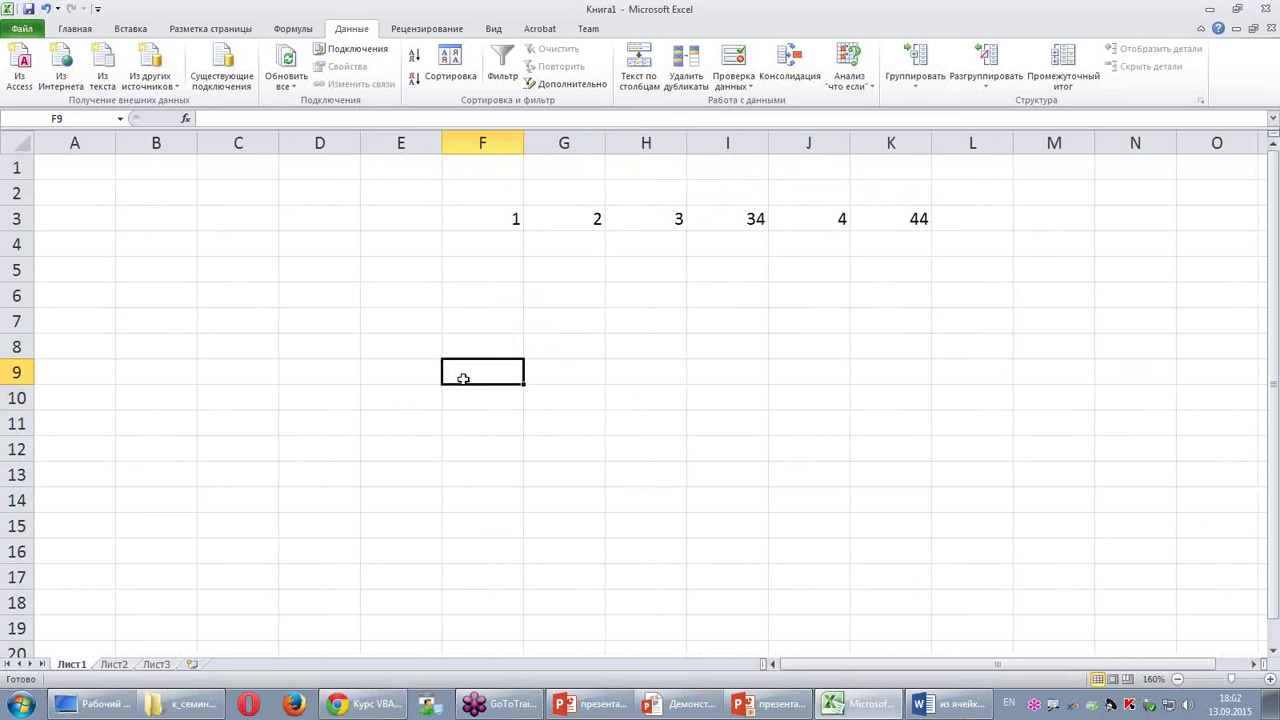
{"action": "type", "text": "="}
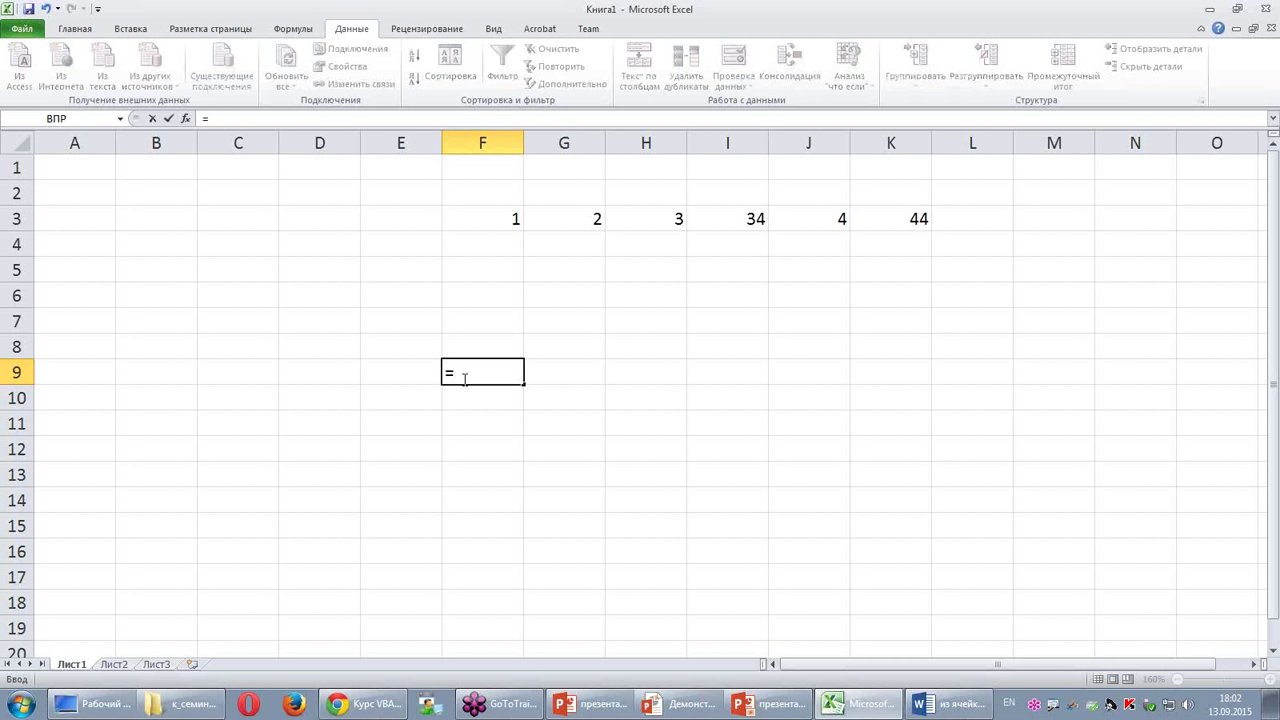
{"action": "key", "text": "BackSpace"}
{"action": "type", "text": "12/12/12"}
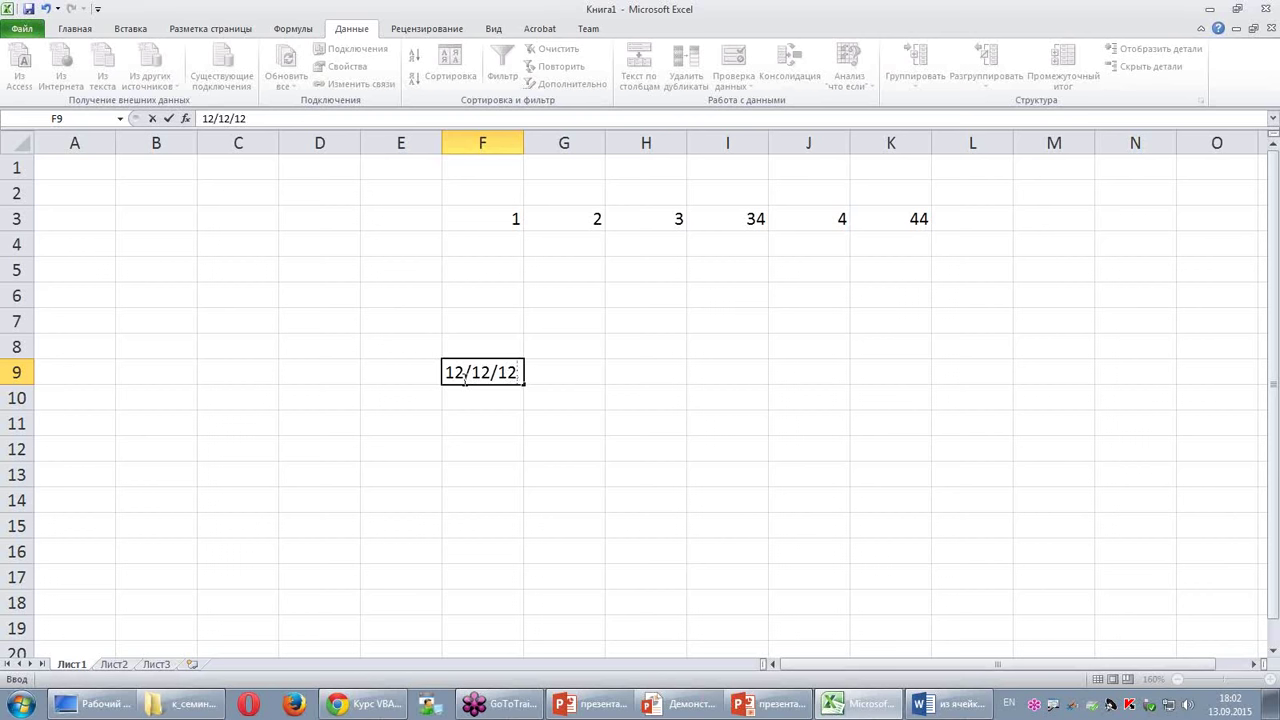
{"action": "key", "text": "Return"}
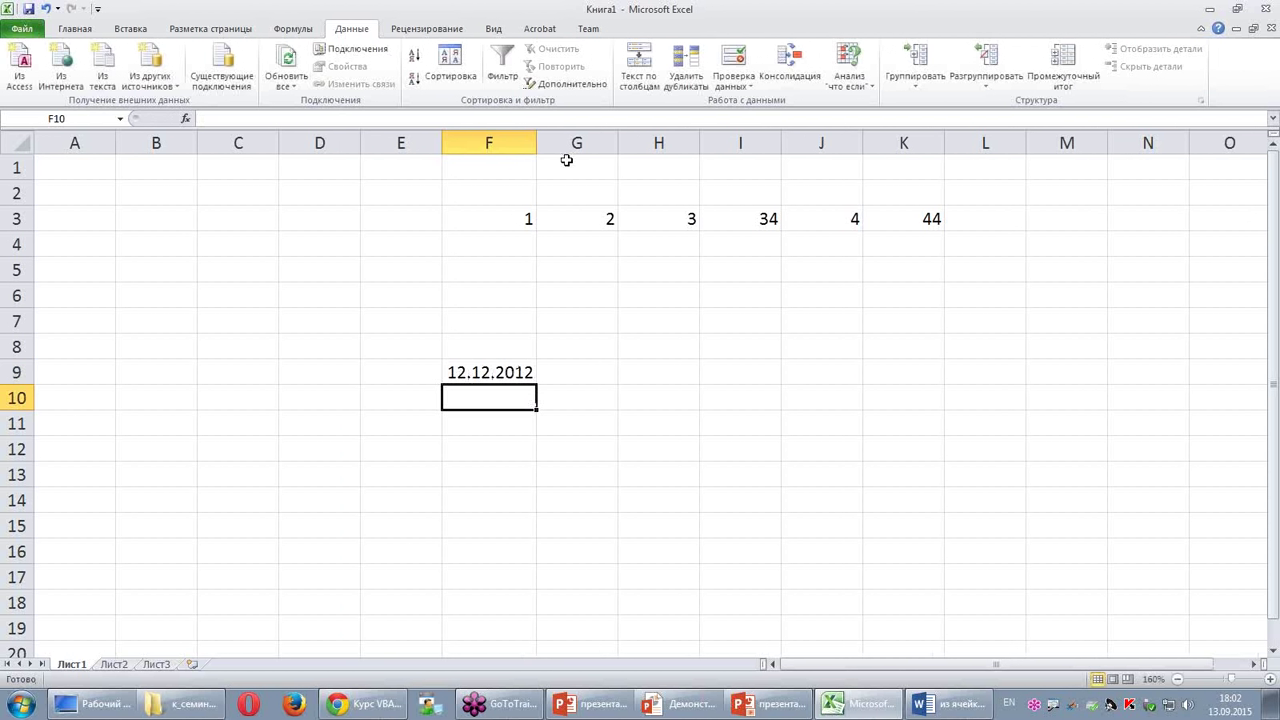
Step: Widen column F, enter 29/02/1999 in F10, and compare it with the F9 date
{"action": "left_click_drag", "start_coordinate": [537, 143], "coordinate": [675, 143]}
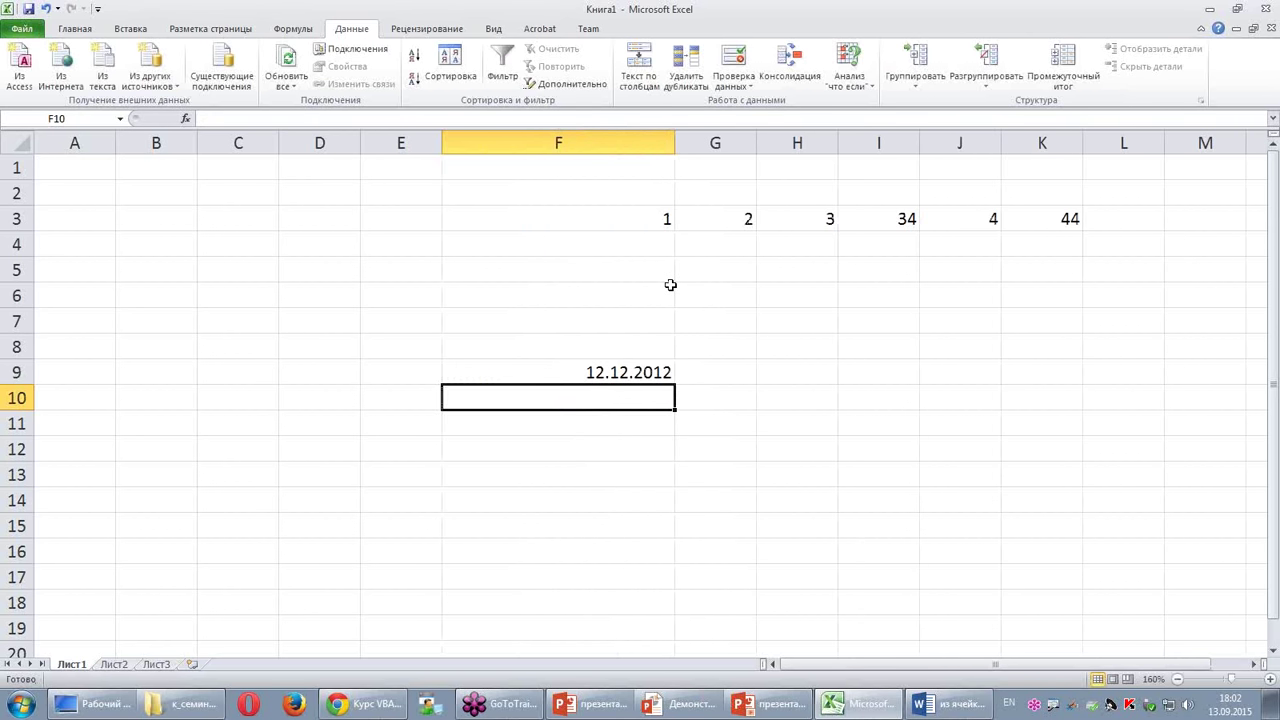
{"action": "left_click", "coordinate": [619, 372]}
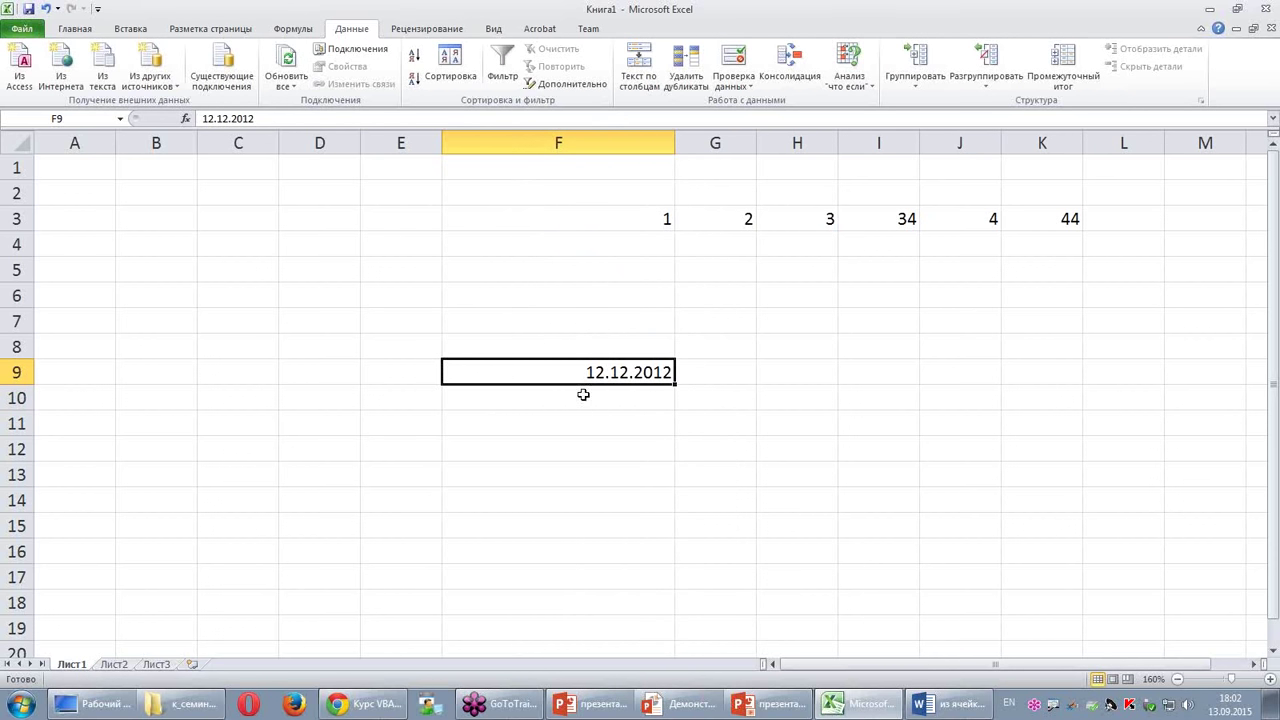
{"action": "left_click", "coordinate": [583, 395]}
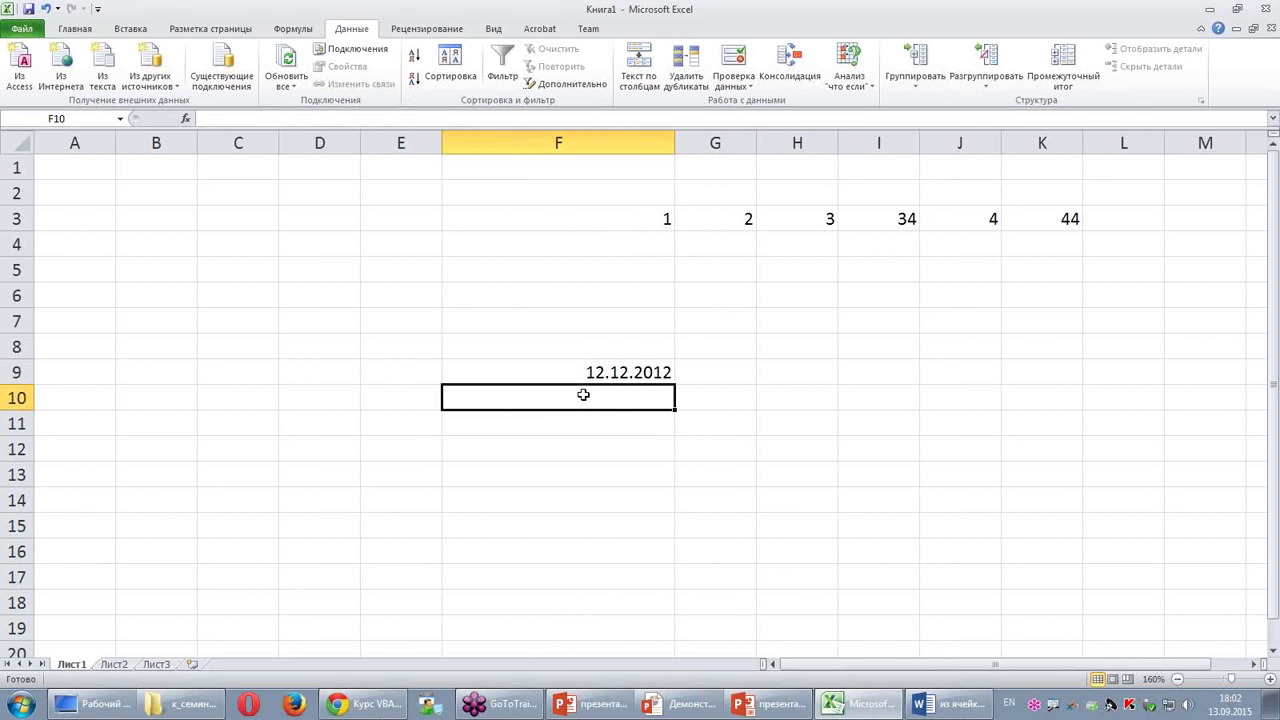
{"action": "type", "text": "29/"}
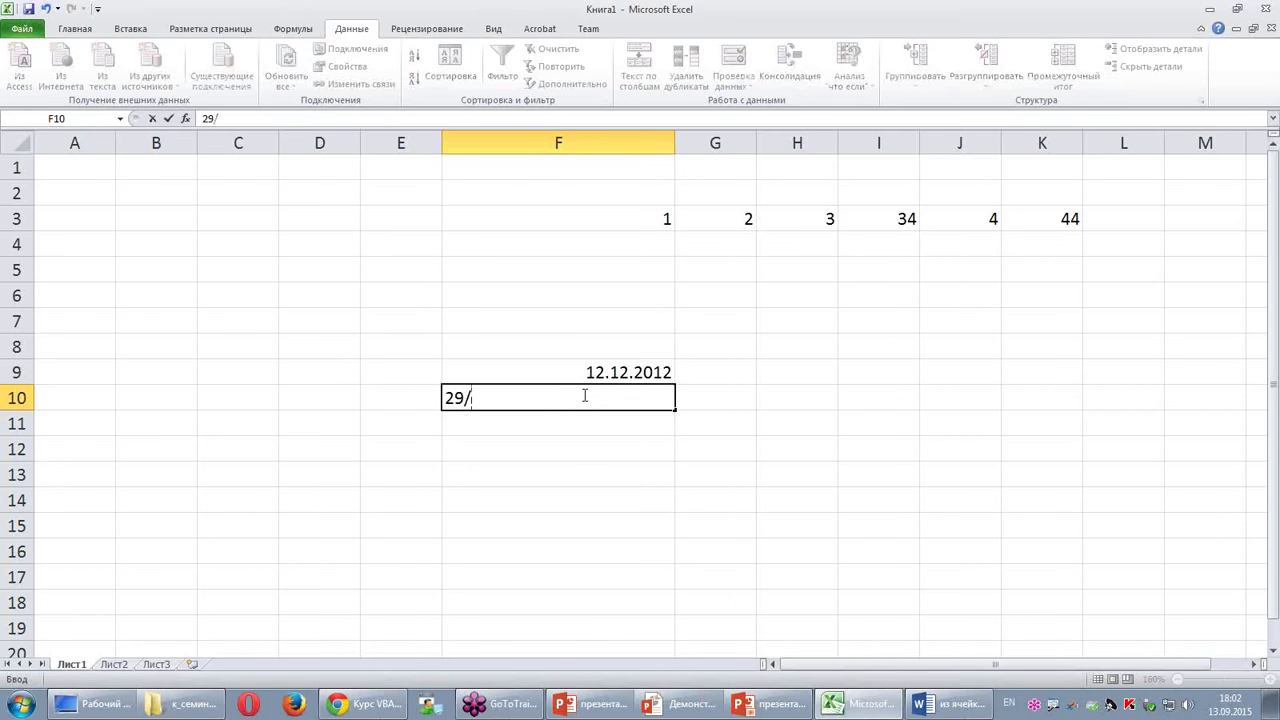
{"action": "type", "text": "02/1999"}
{"action": "key", "text": "Return"}
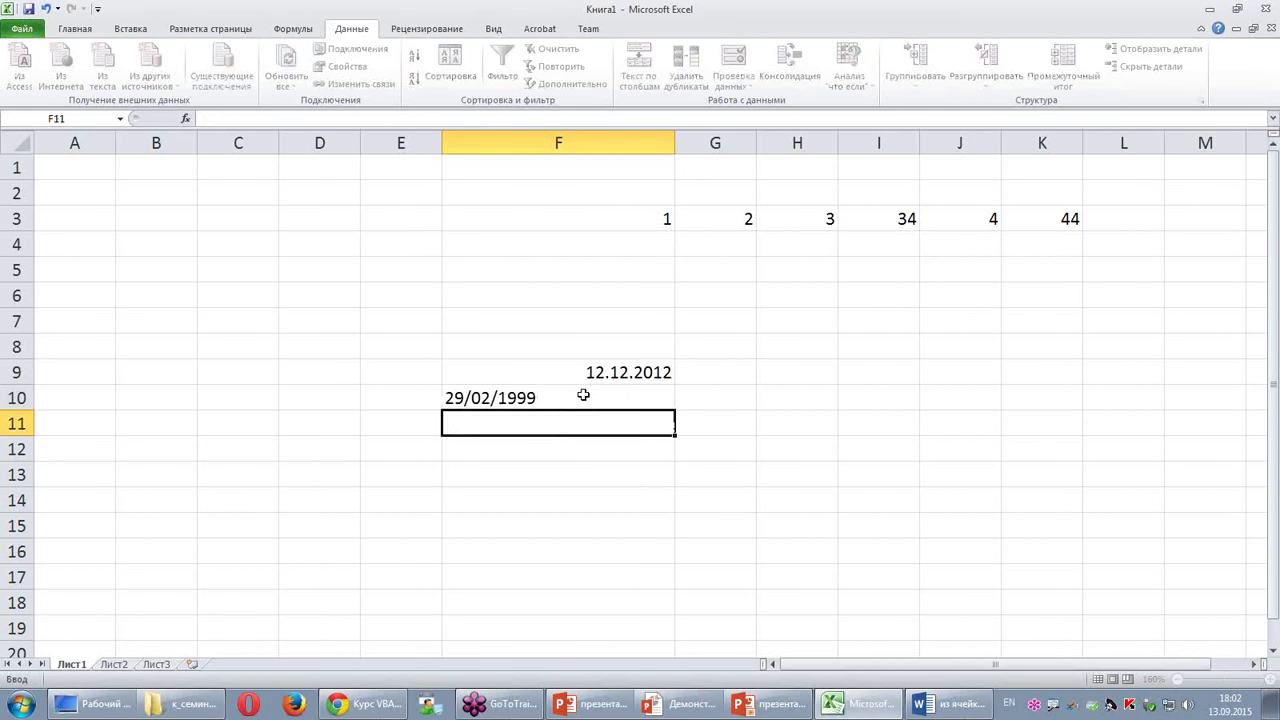
{"action": "left_click", "coordinate": [531, 398]}
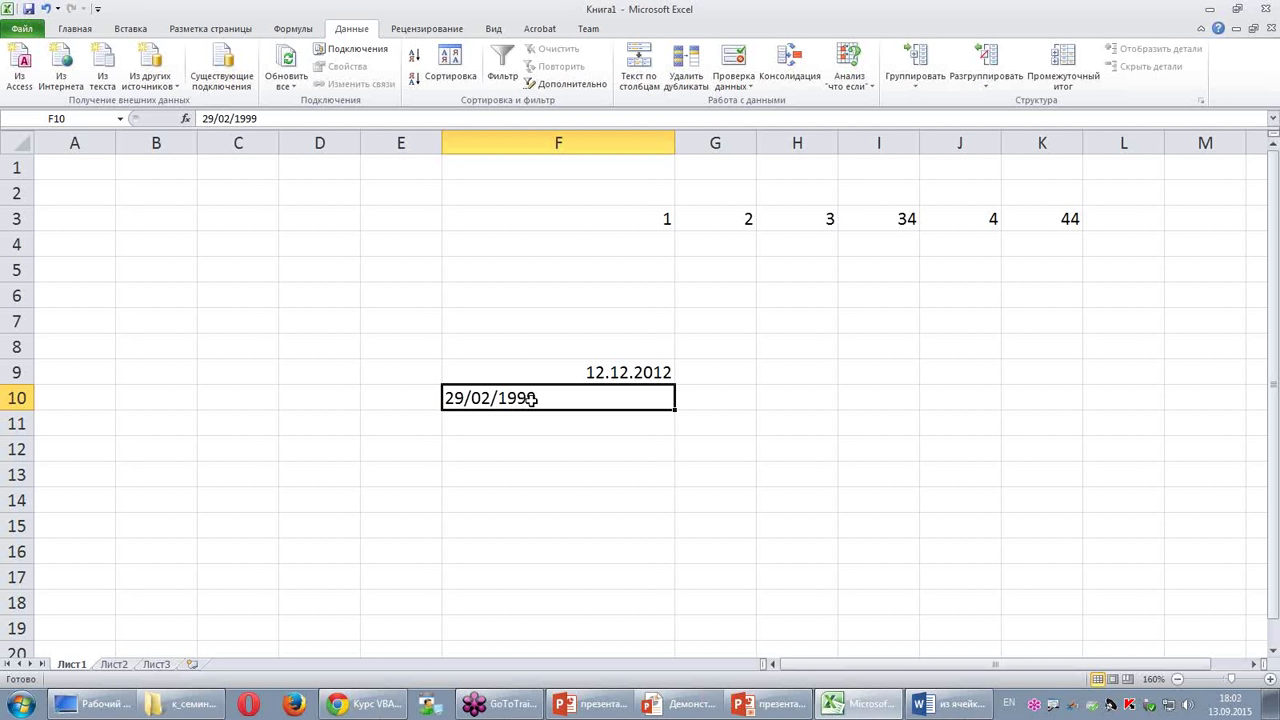
{"action": "left_click", "coordinate": [576, 371]}
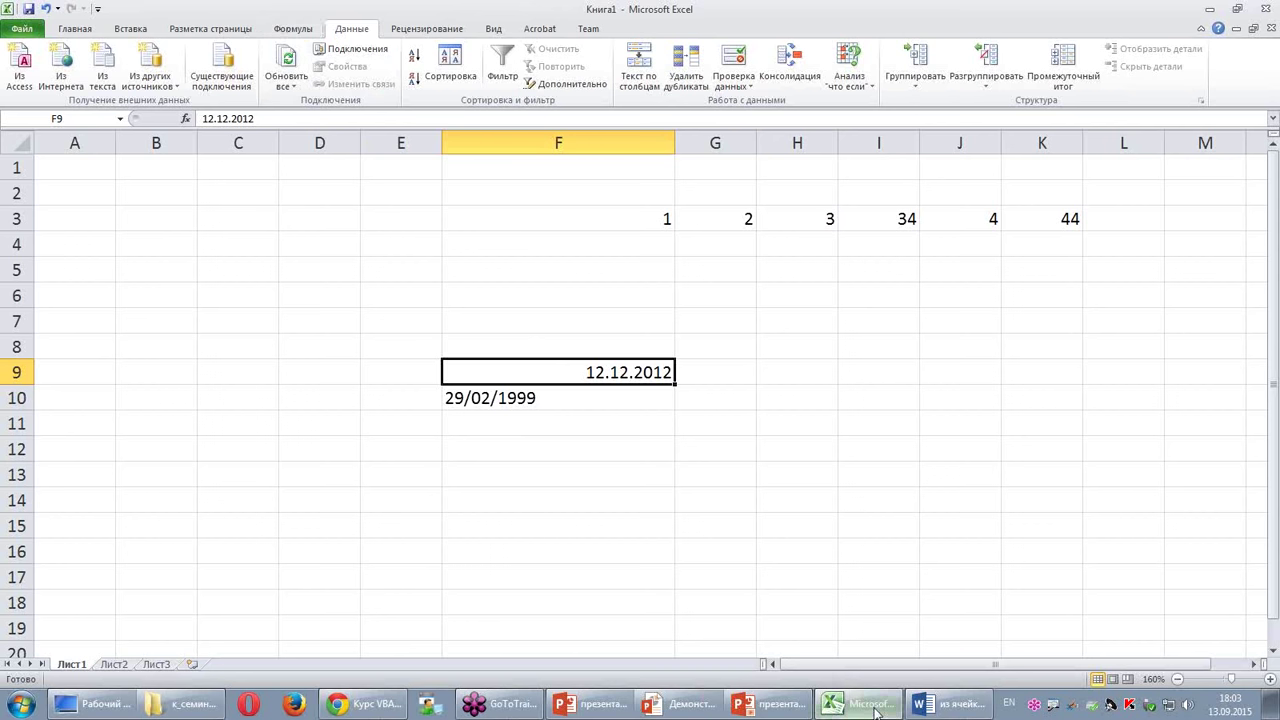
{"action": "left_click", "coordinate": [925, 706]}
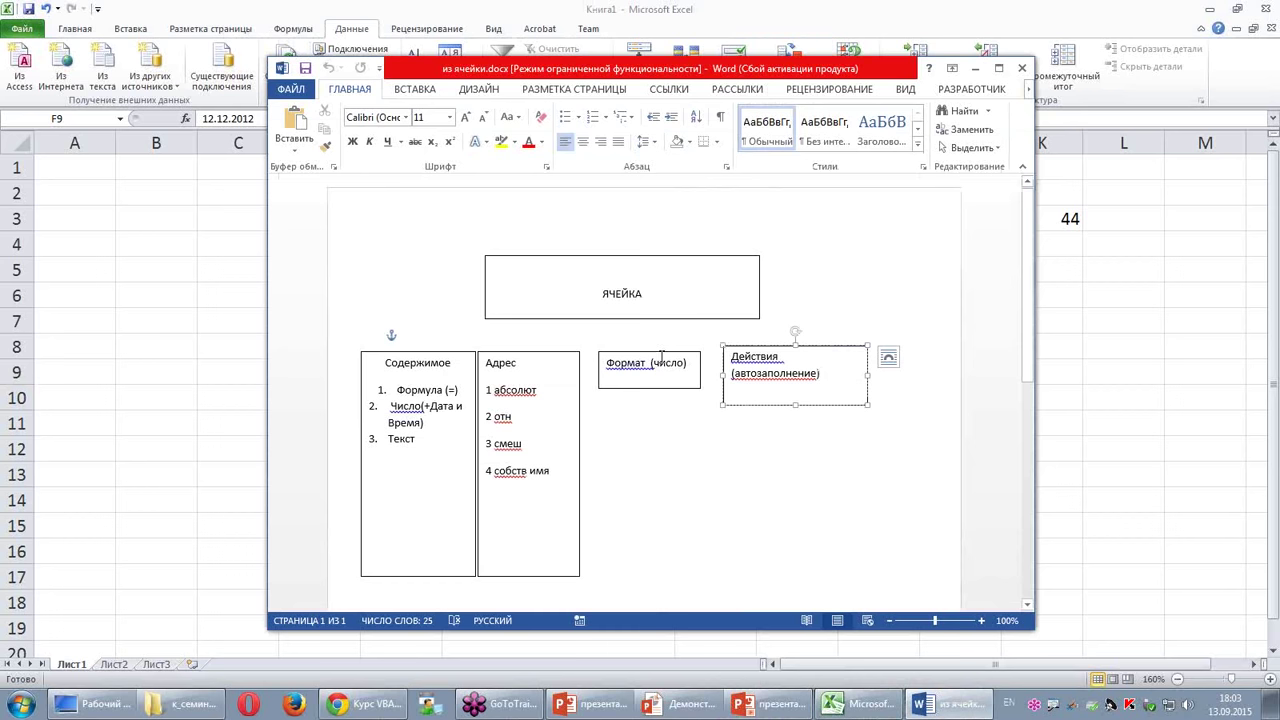
{"action": "key", "text": "alt+Tab"}
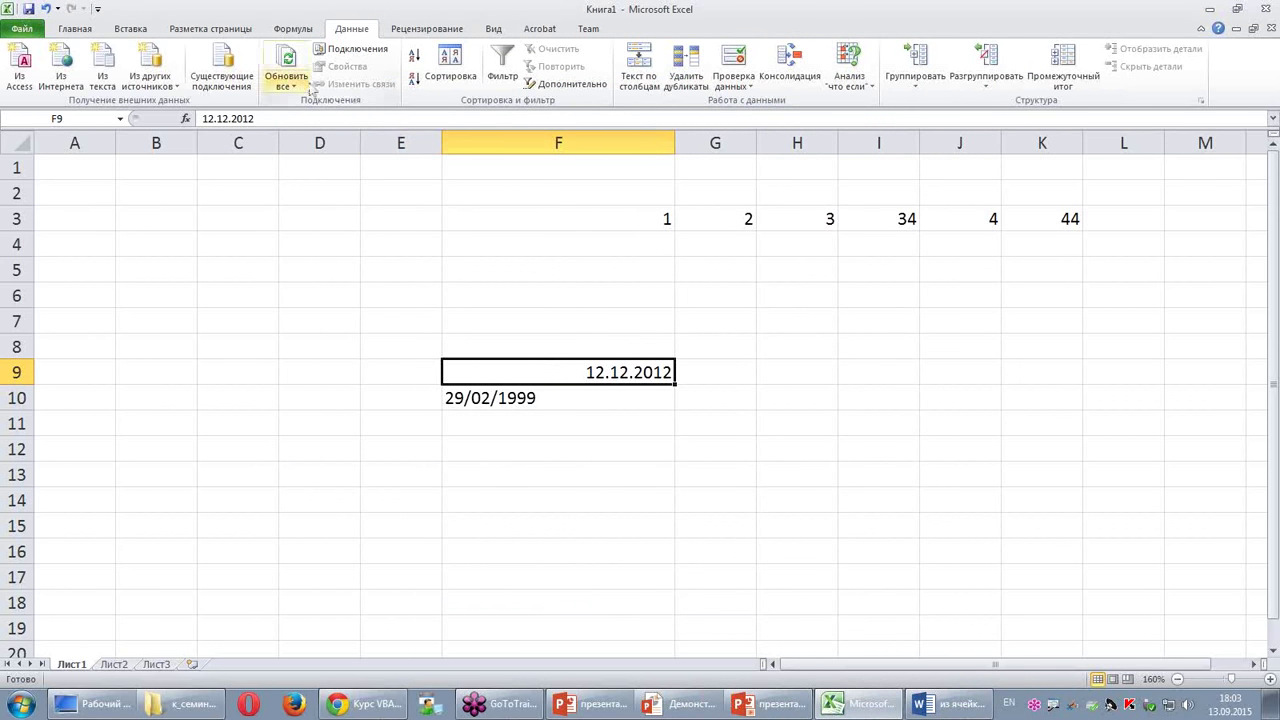
{"action": "left_click", "coordinate": [78, 30]}
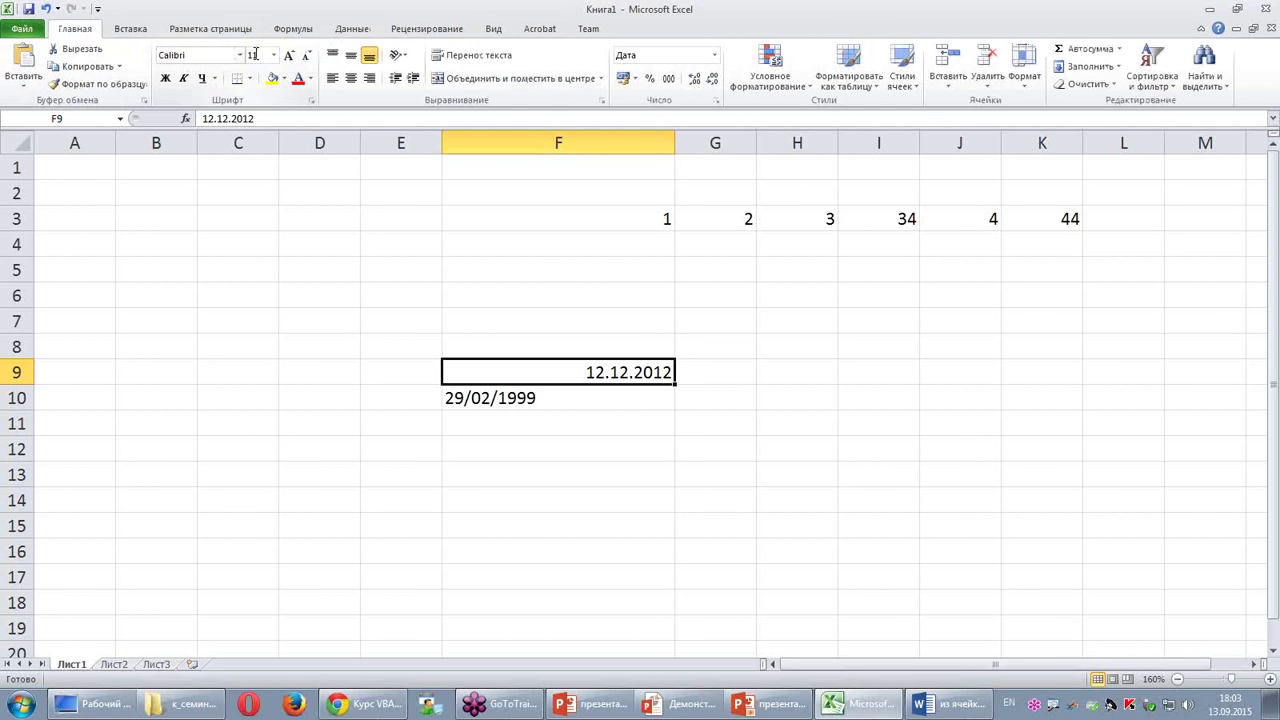
Step: Show F9's date as the plain number 41255,00, then change it to 41255,25
{"action": "left_click", "coordinate": [715, 56]}
{"action": "left_click", "coordinate": [693, 117]}
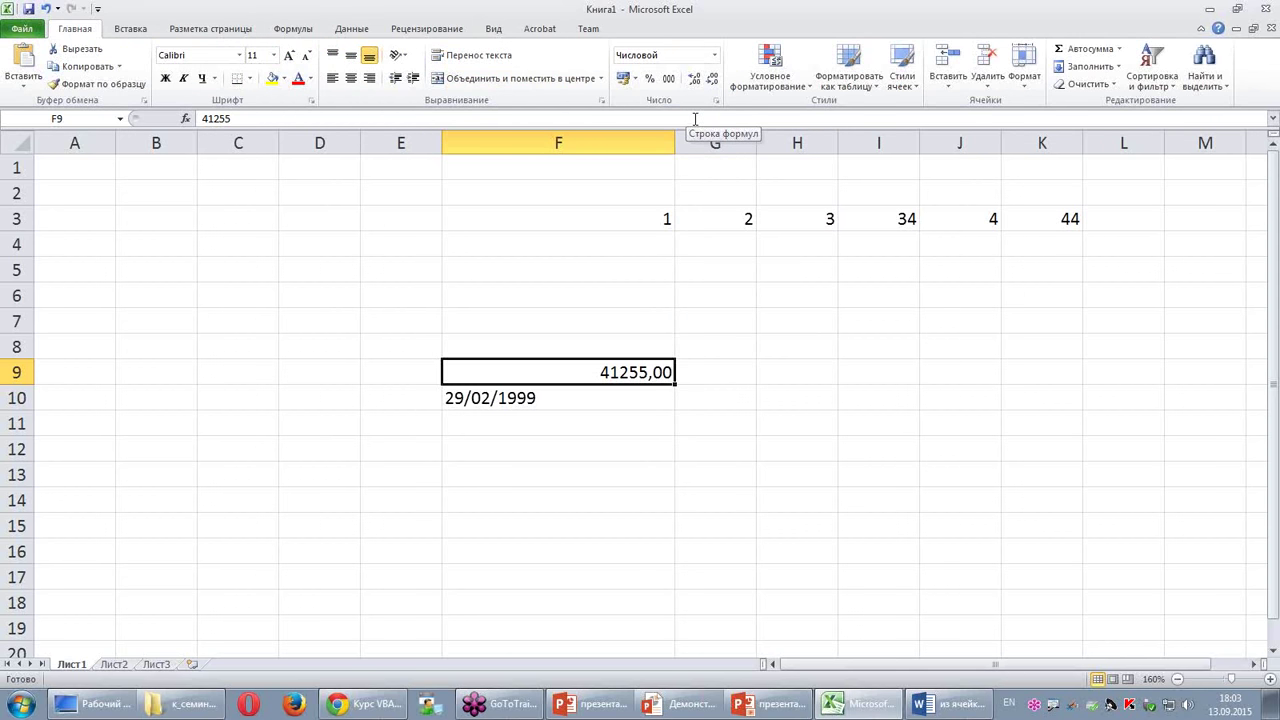
{"action": "double_click", "coordinate": [662, 374]}
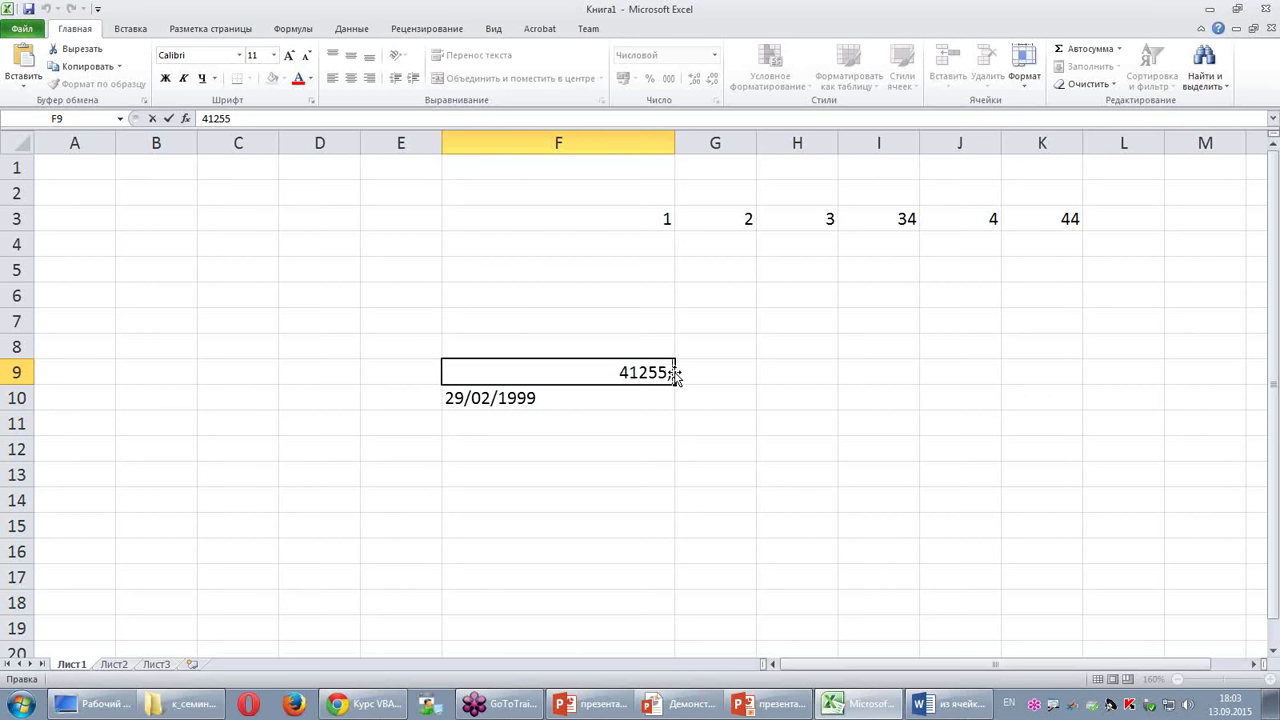
{"action": "type", "text": ",25"}
{"action": "key", "text": "Return"}
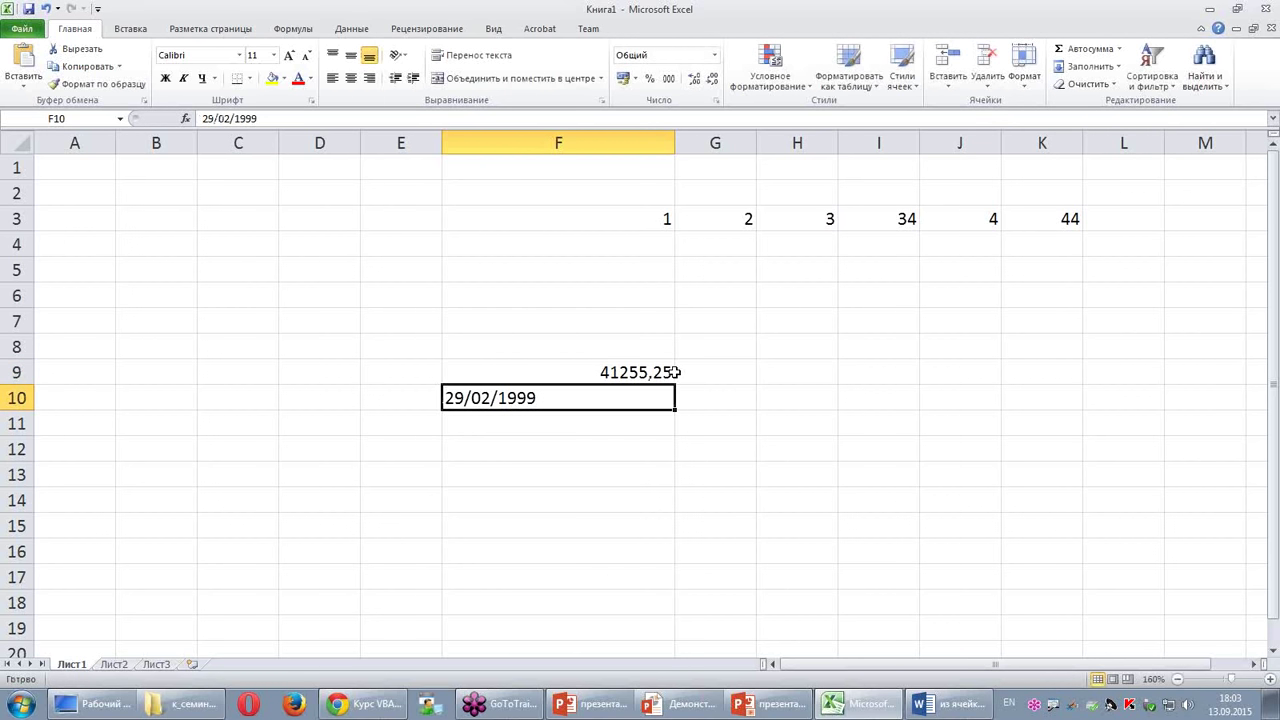
{"action": "left_click", "coordinate": [652, 373]}
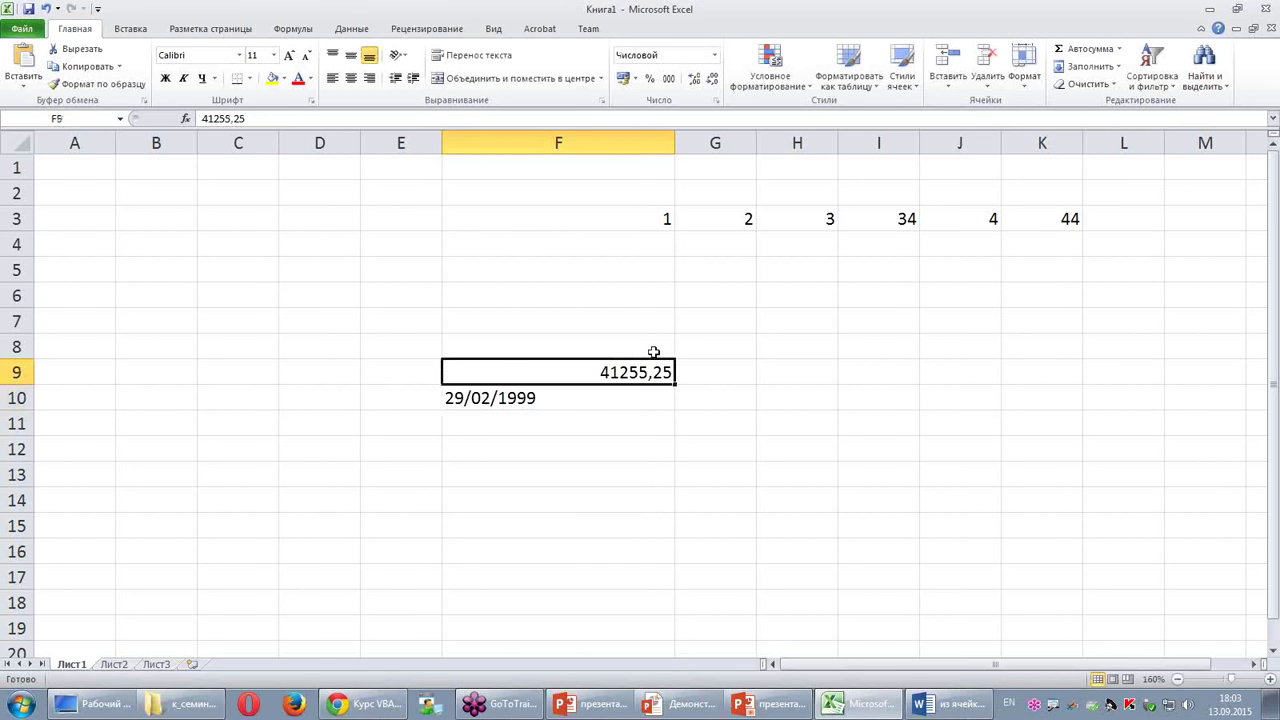
{"action": "left_click", "coordinate": [715, 57]}
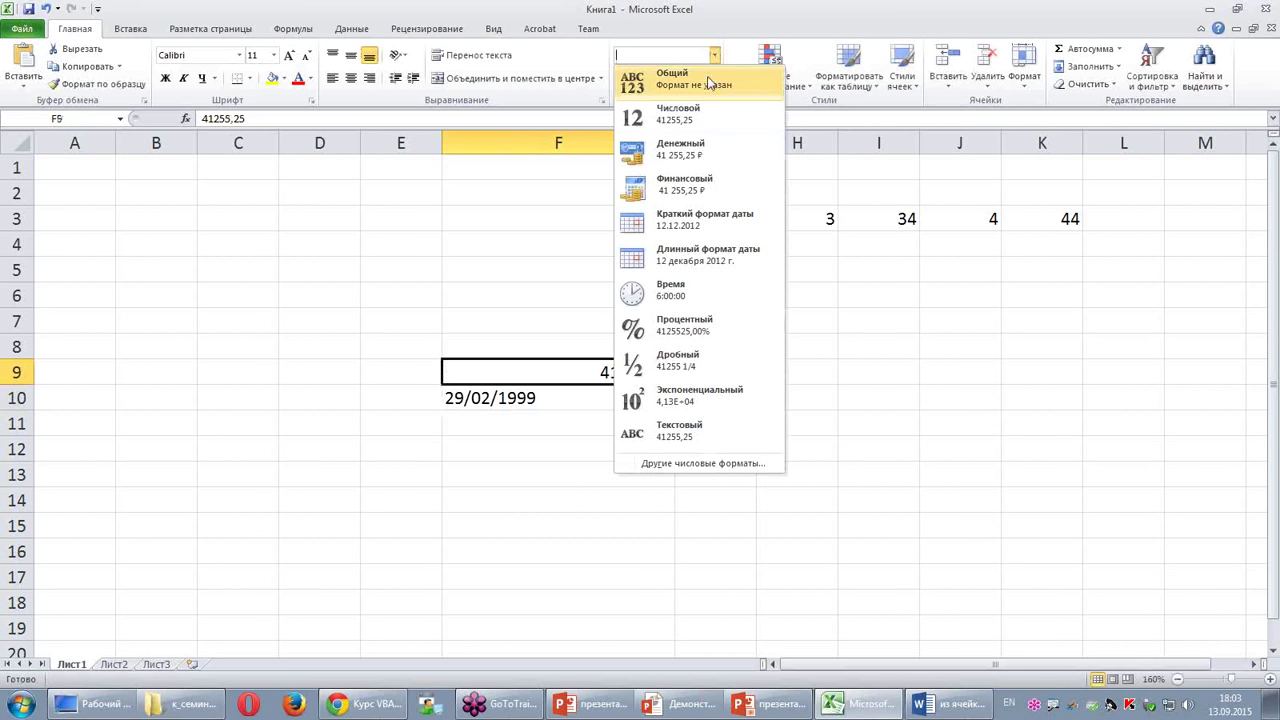
Step: Show F9 as the long date 12 декабря 2012 г. without its 6:00:00 time, and start entering 12 in F11
{"action": "left_click", "coordinate": [684, 258]}
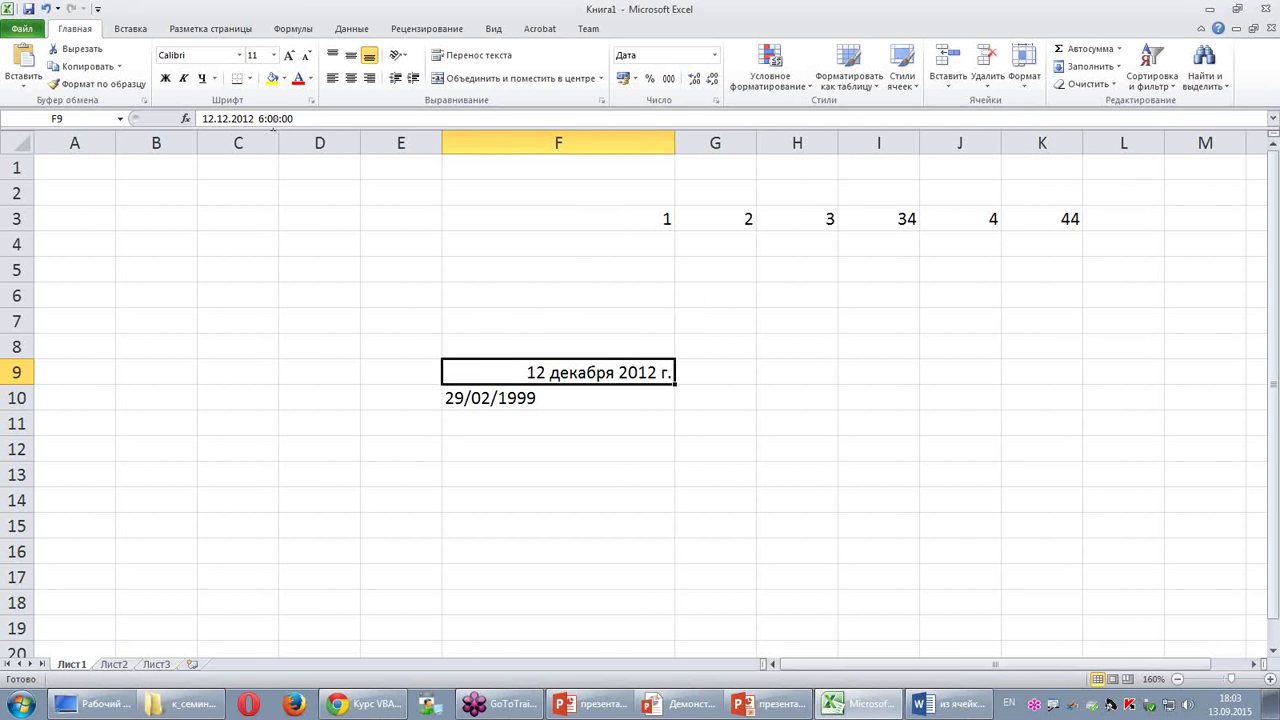
{"action": "double_click", "coordinate": [521, 375]}
{"action": "left_click_drag", "start_coordinate": [611, 373], "coordinate": [675, 372]}
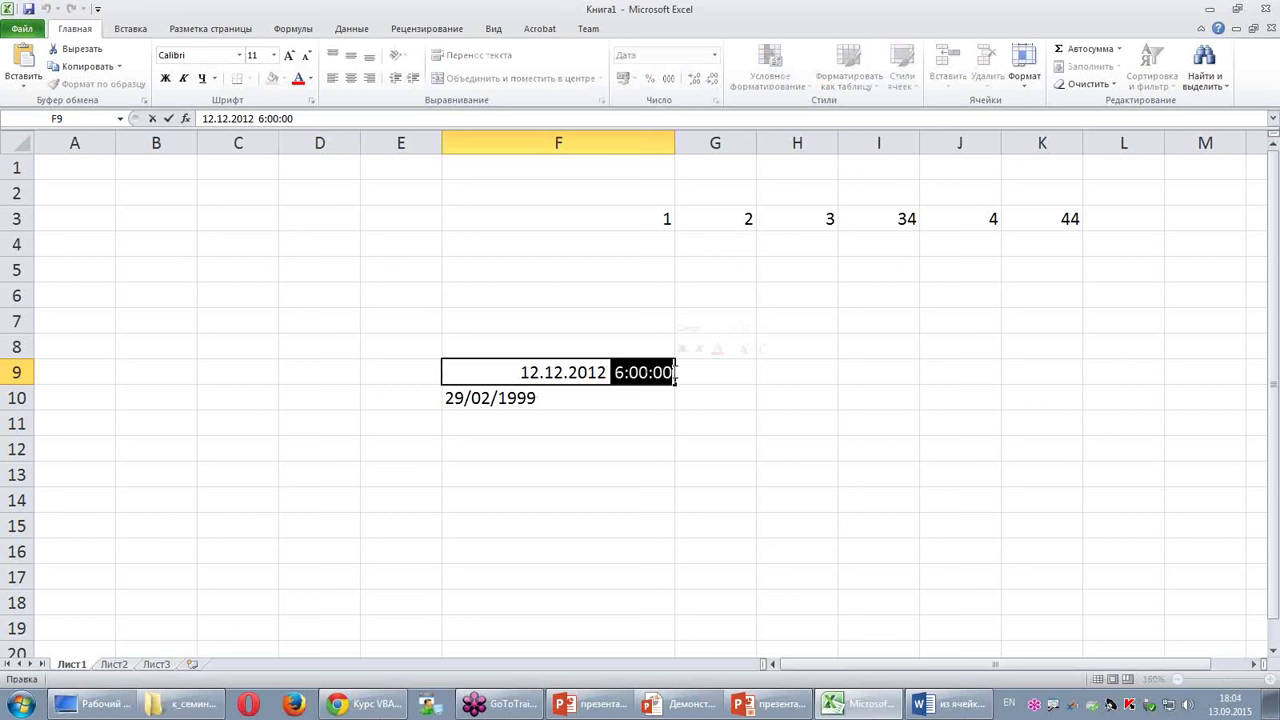
{"action": "key", "text": "BackSpace"}
{"action": "key", "text": "Return"}
{"action": "key", "text": "Return"}
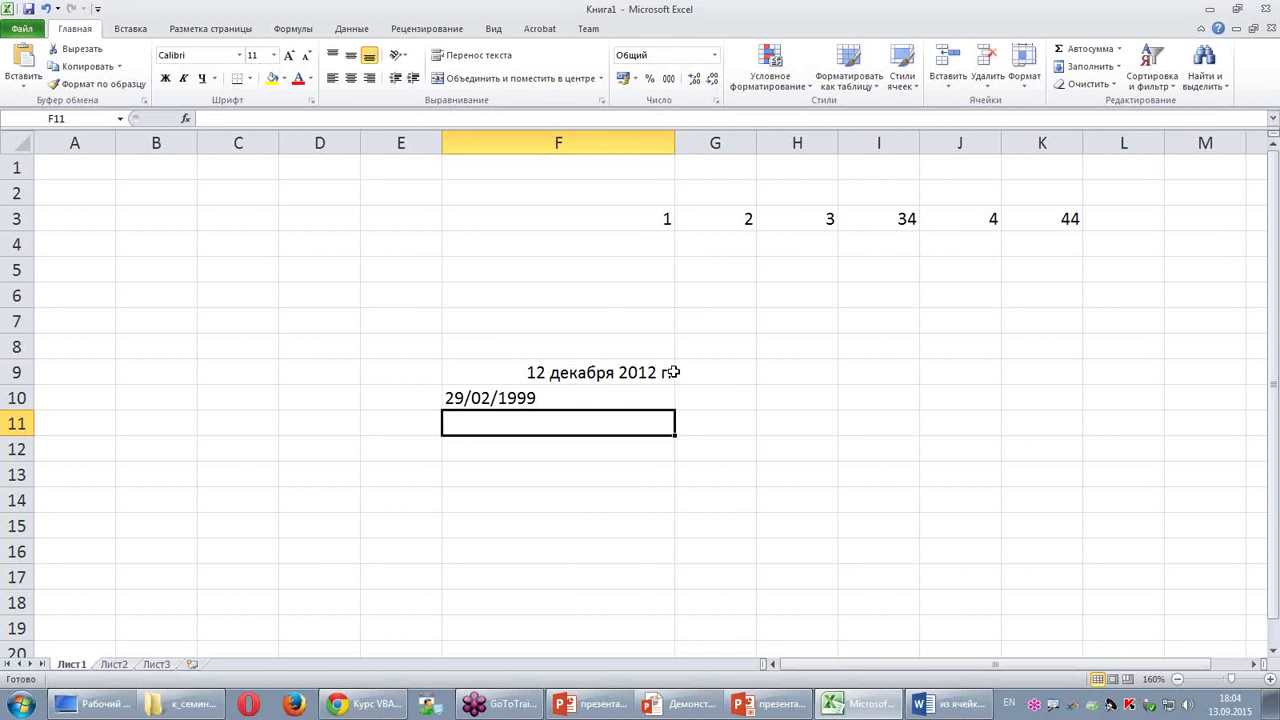
{"action": "type", "text": "12"}
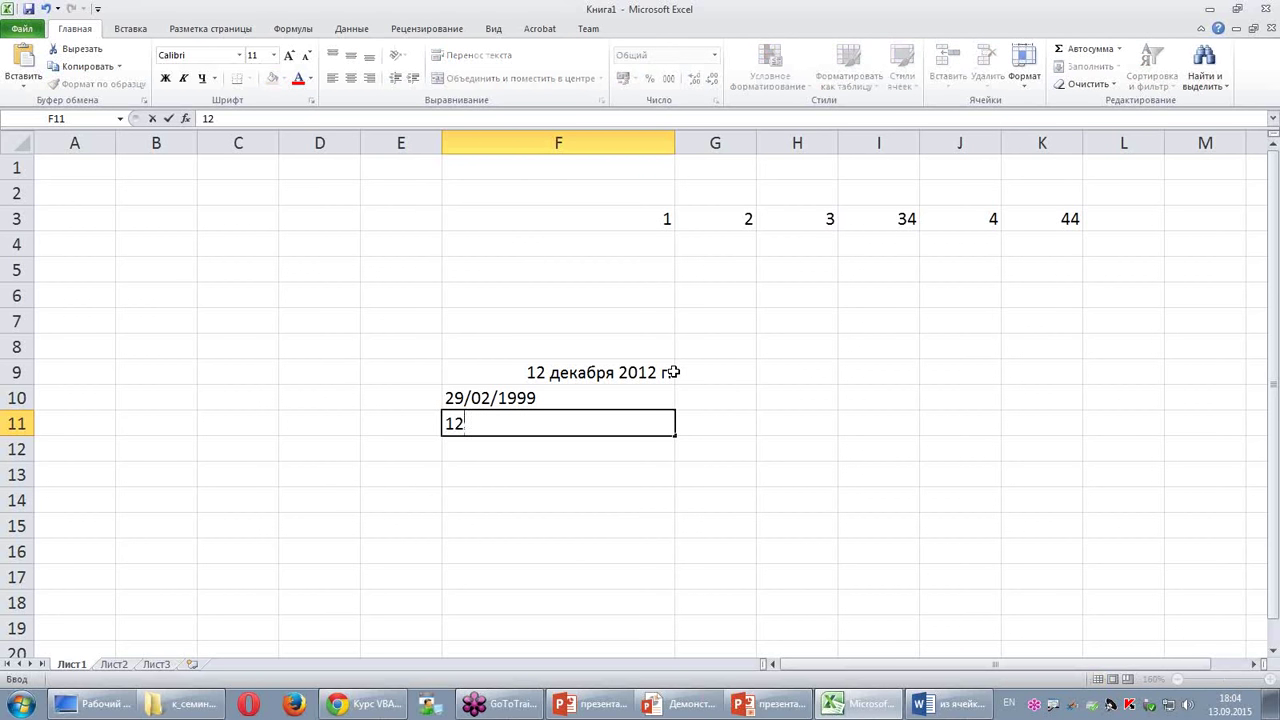
{"action": "type", "text": " he,"}
{"action": "key", "text": "BackSpace"}
{"action": "key", "text": "BackSpace"}
{"action": "key", "text": "BackSpace"}
{"action": "key", "text": "BackSpace"}
Step: Finish the F11 entry as the text 12 руб
{"action": "key", "text": "alt+shift"}
{"action": "type", "text": " руб"}
{"action": "key", "text": "Return"}
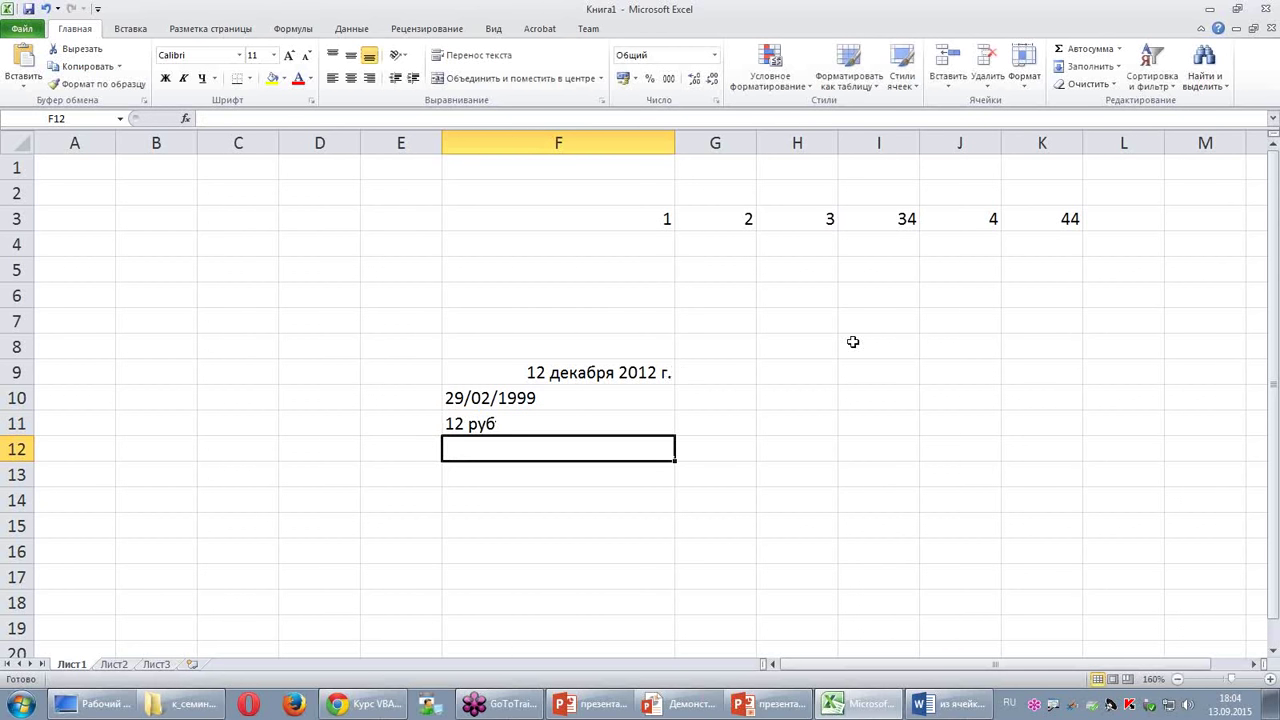
Step: Enter =F11*2 in G11, which returns #ЗНАЧ! because F11 holds text
{"action": "double_click", "coordinate": [688, 424]}
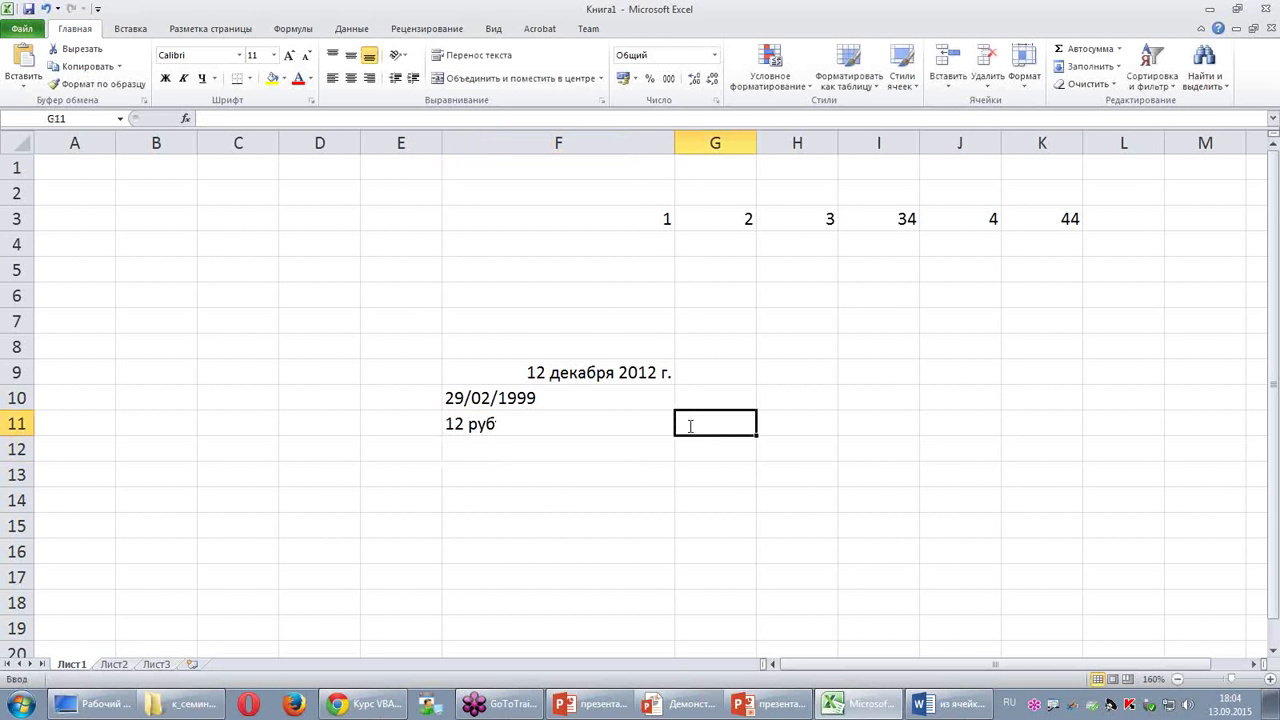
{"action": "type", "text": "="}
{"action": "left_click", "coordinate": [621, 428]}
{"action": "type", "text": "*2"}
{"action": "key", "text": "Return"}
{"action": "key", "text": "Up"}
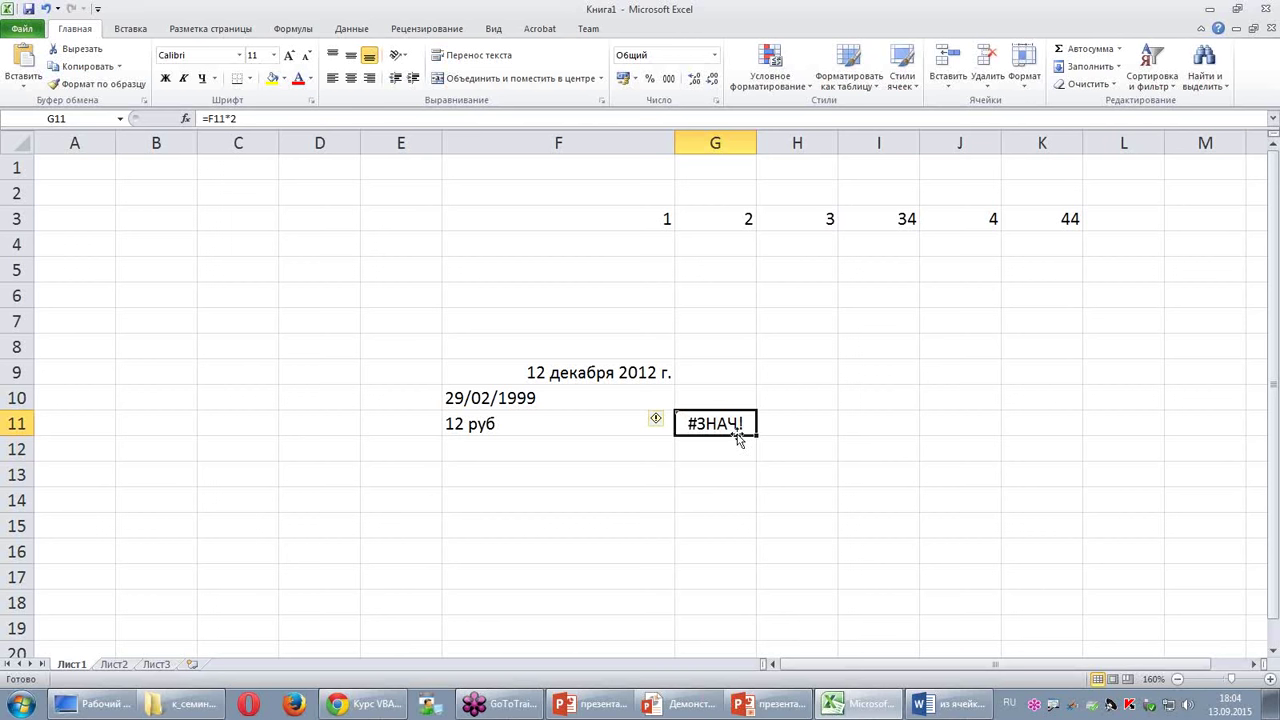
Step: Select F3, view the number formats list, and bring the Word notes document forward
{"action": "left_click", "coordinate": [610, 447]}
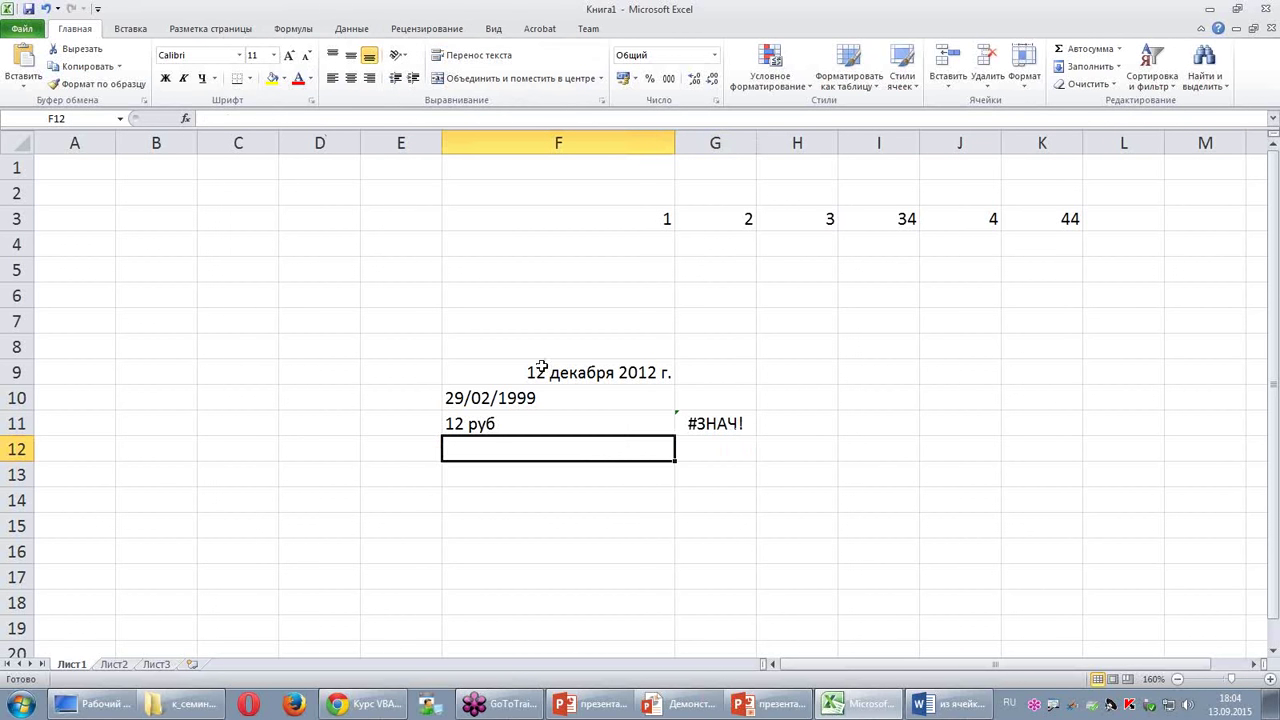
{"action": "left_click", "coordinate": [577, 229]}
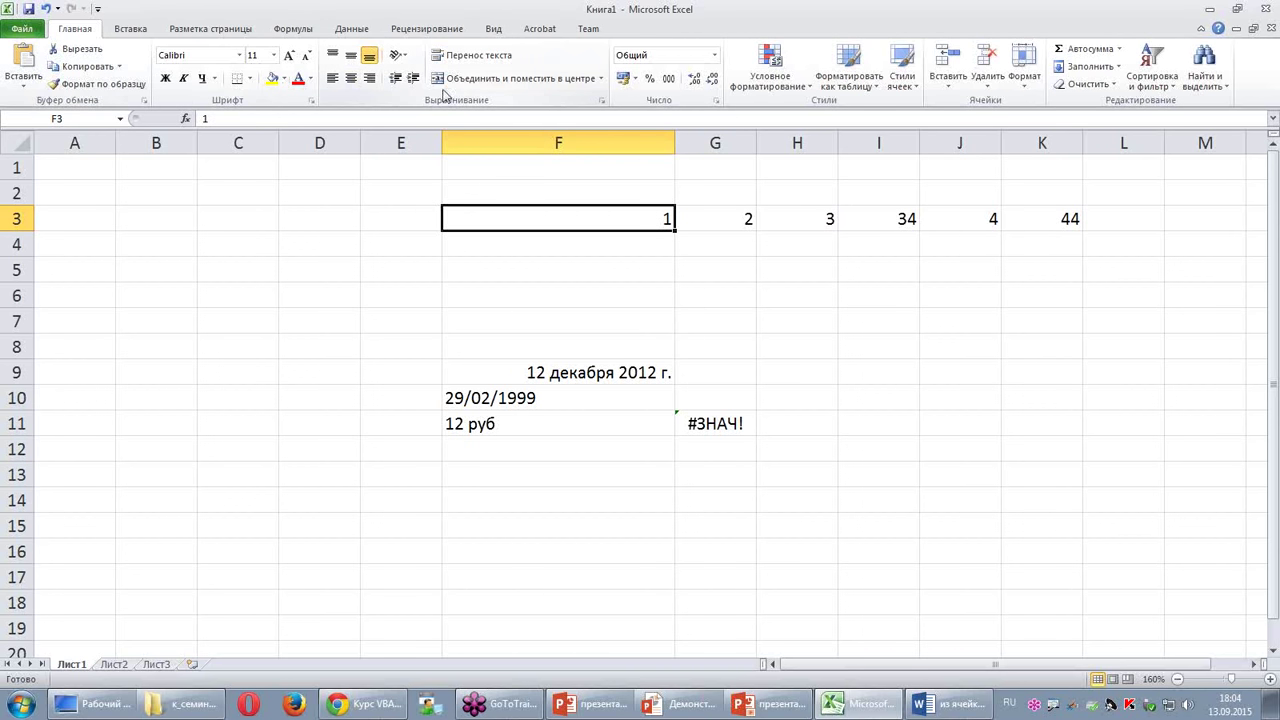
{"action": "left_click", "coordinate": [715, 56]}
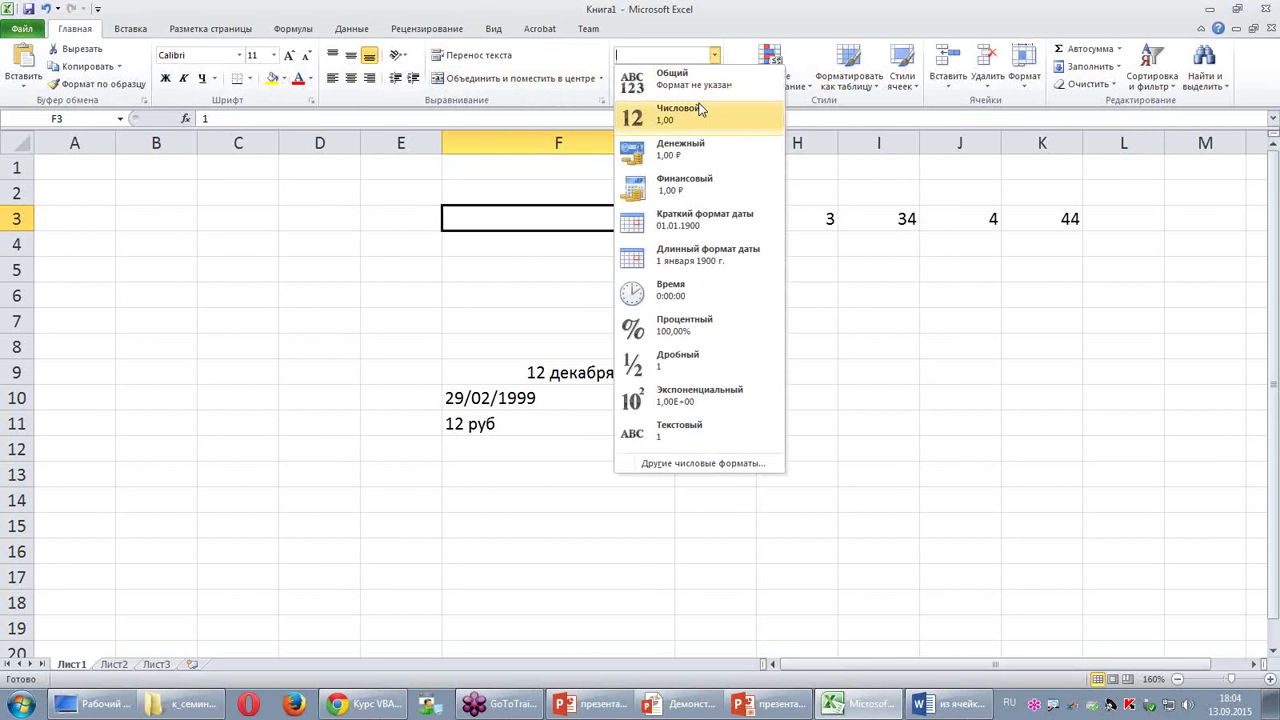
{"action": "left_click", "coordinate": [935, 703]}
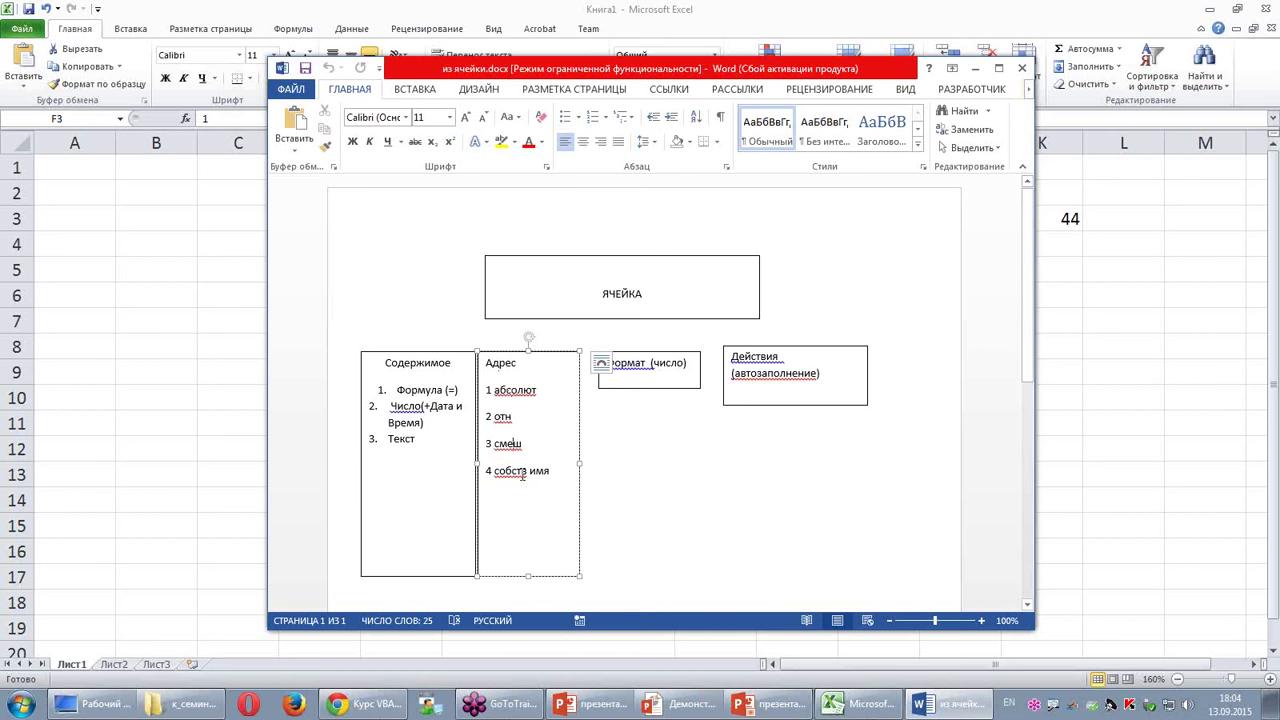
Step: Bring the Excel worksheet back in front of the Word document
{"action": "left_click", "coordinate": [185, 417]}
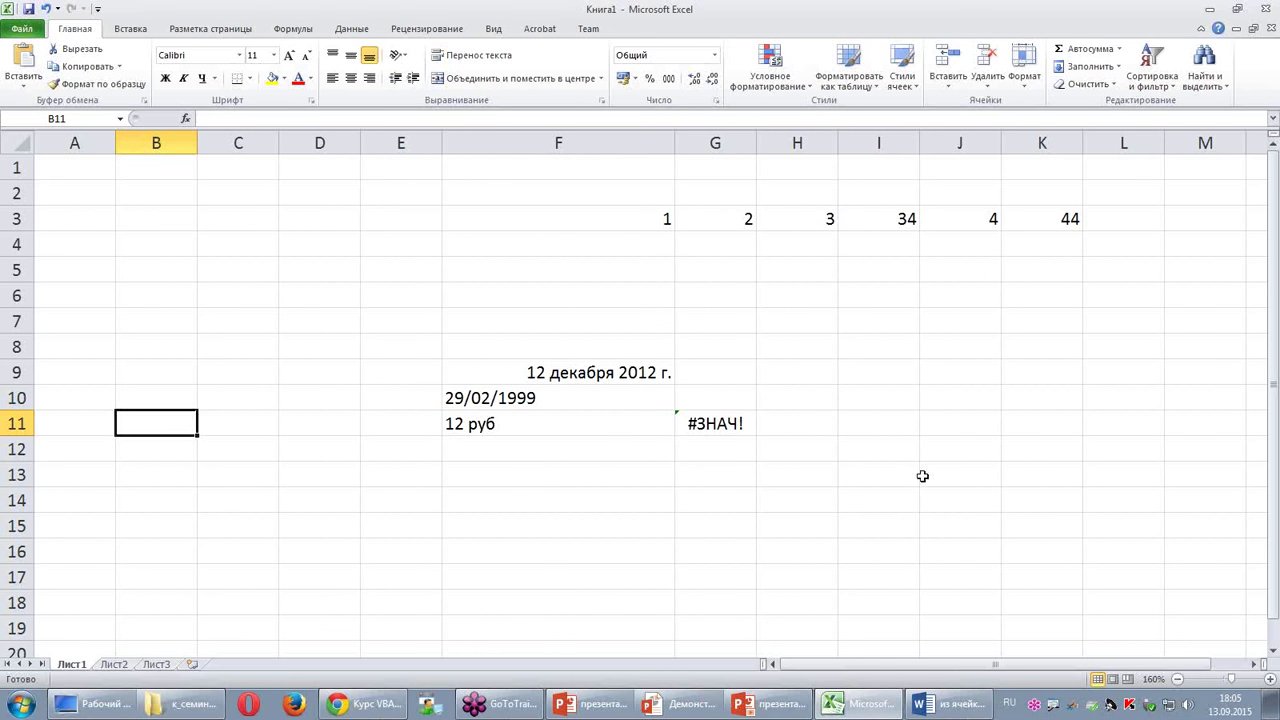
Step: Enter 1258 in F7, give it accounting format (1 258,00 ₽), and open Format Cells
{"action": "left_click", "coordinate": [535, 322]}
{"action": "type", "text": "1258"}
{"action": "key", "text": "Return"}
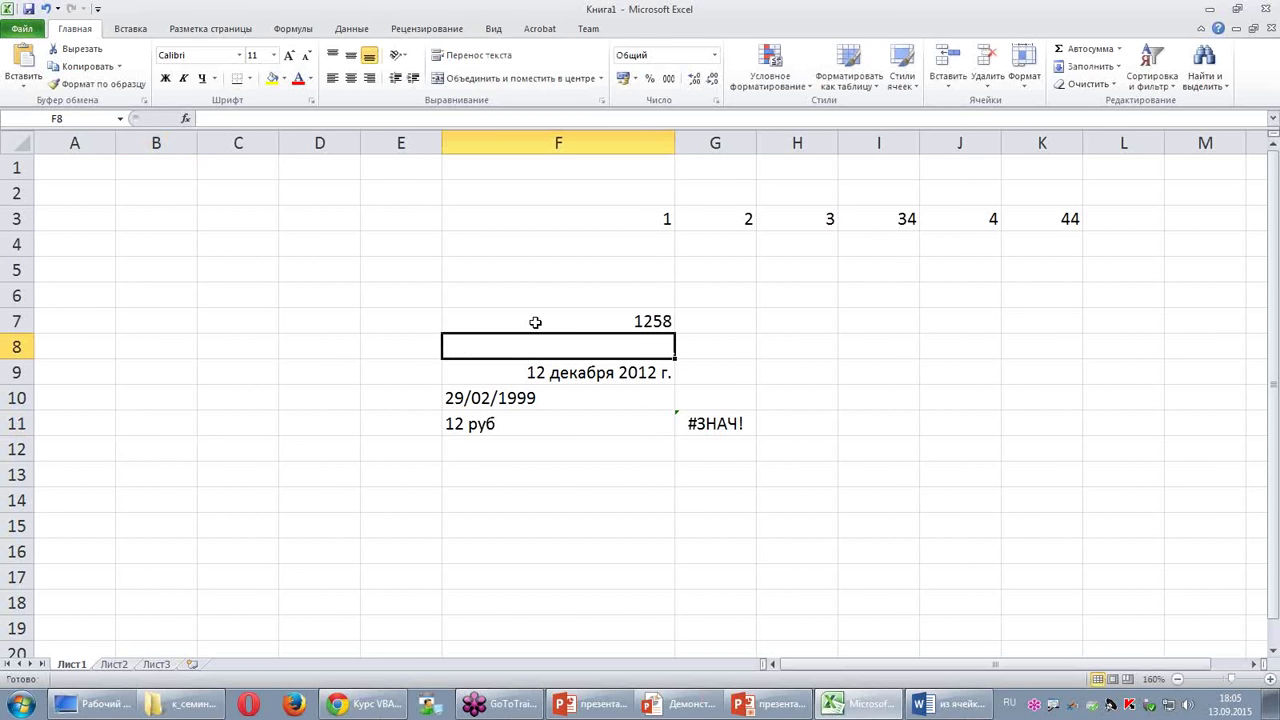
{"action": "left_click", "coordinate": [535, 322]}
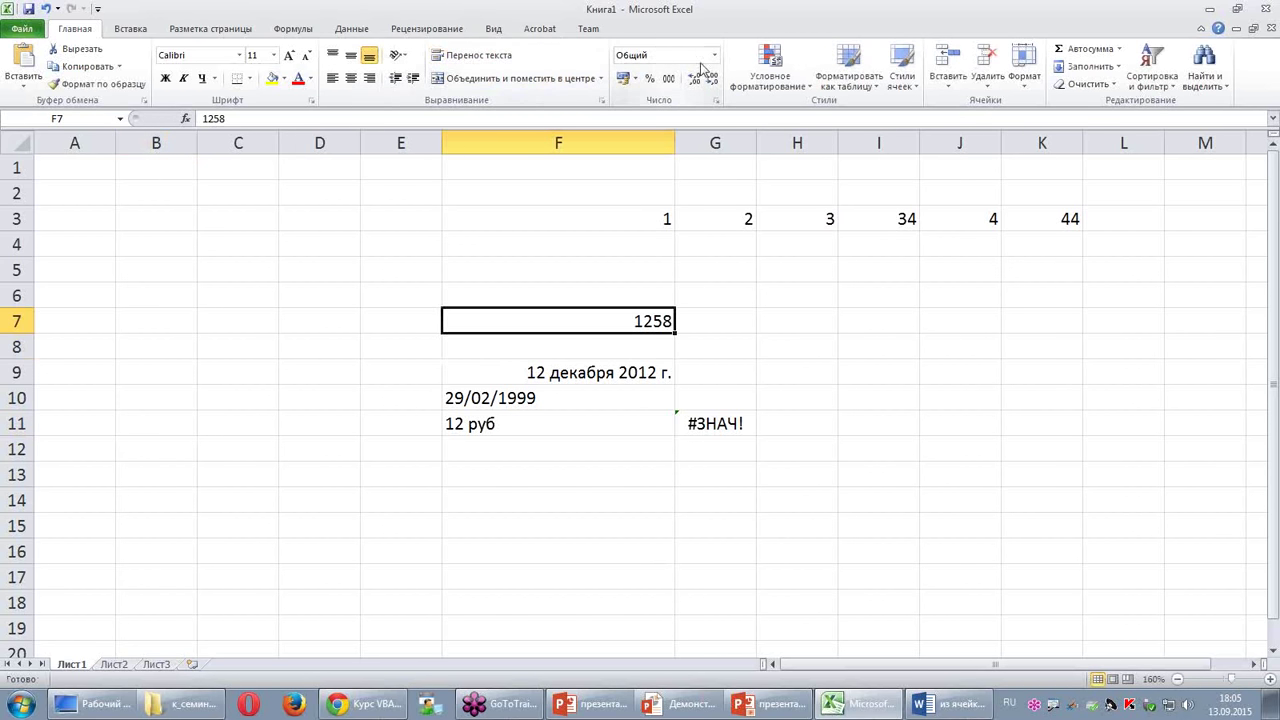
{"action": "left_click", "coordinate": [624, 79]}
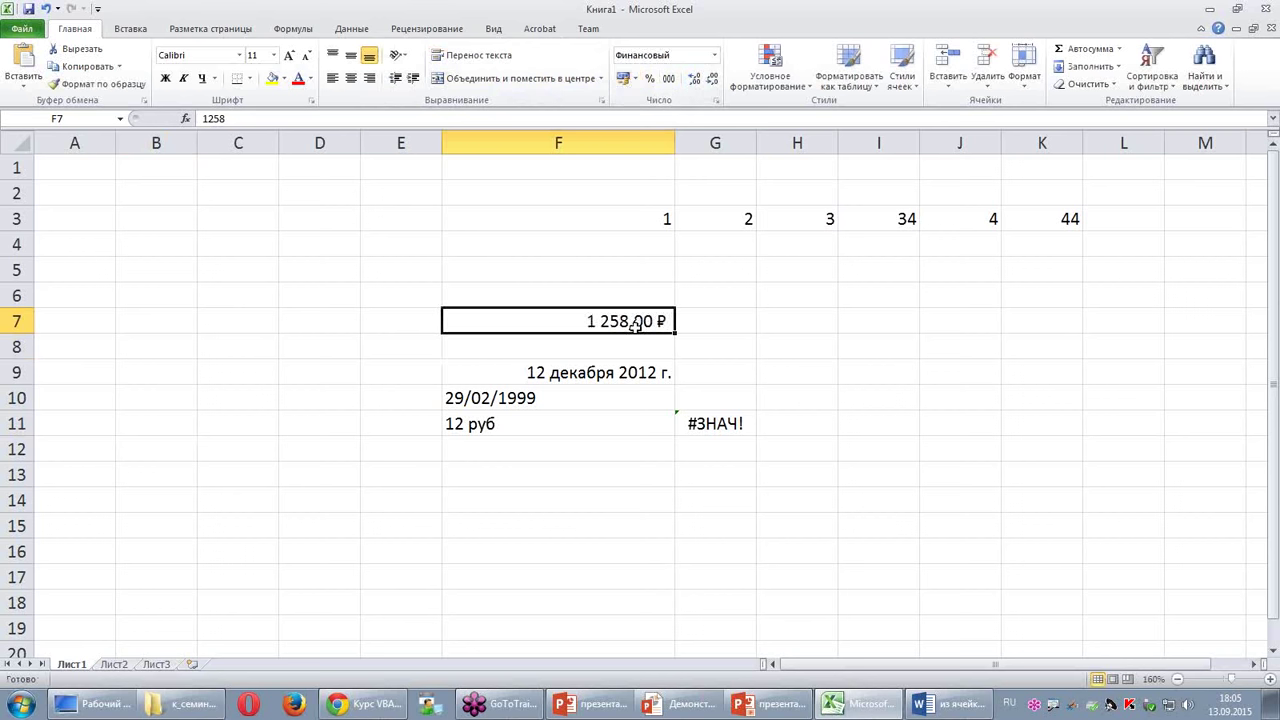
{"action": "left_click", "coordinate": [717, 101]}
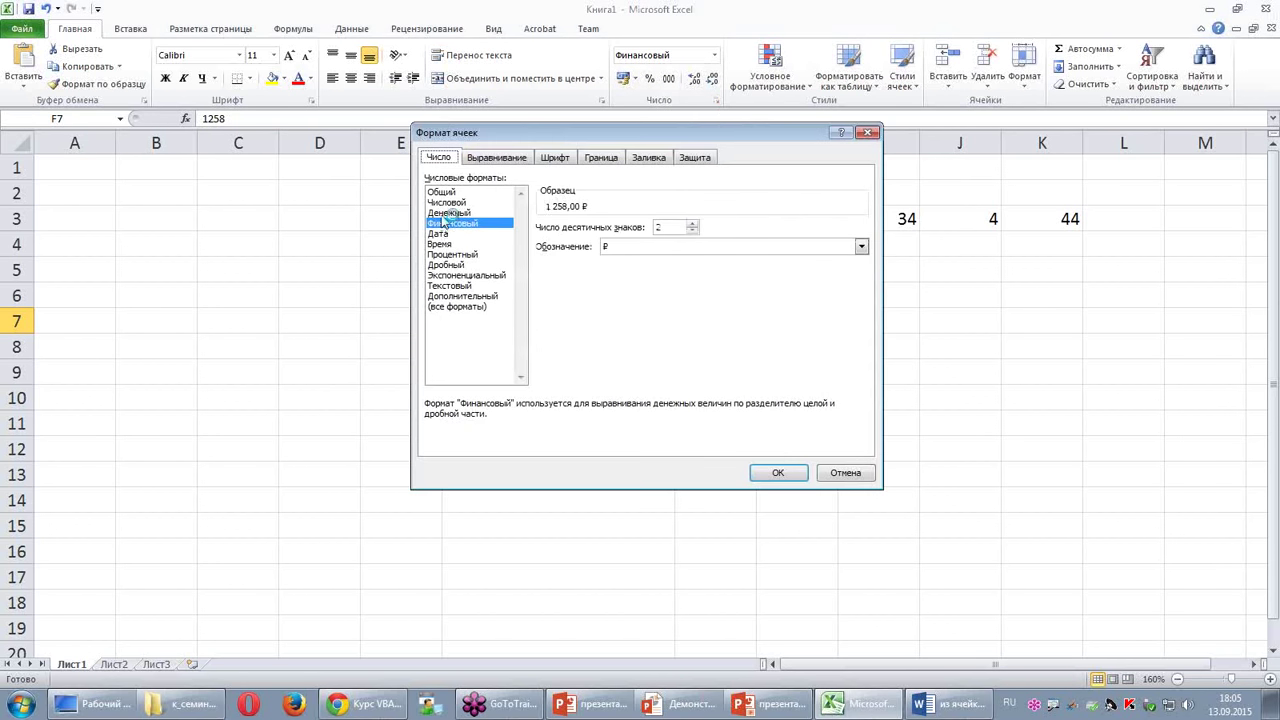
Step: Compare the Денежный and Финансовый categories in Format Cells, then cancel without changes
{"action": "left_click", "coordinate": [448, 214]}
{"action": "left_click", "coordinate": [451, 224]}
{"action": "key", "text": "alt+shift"}
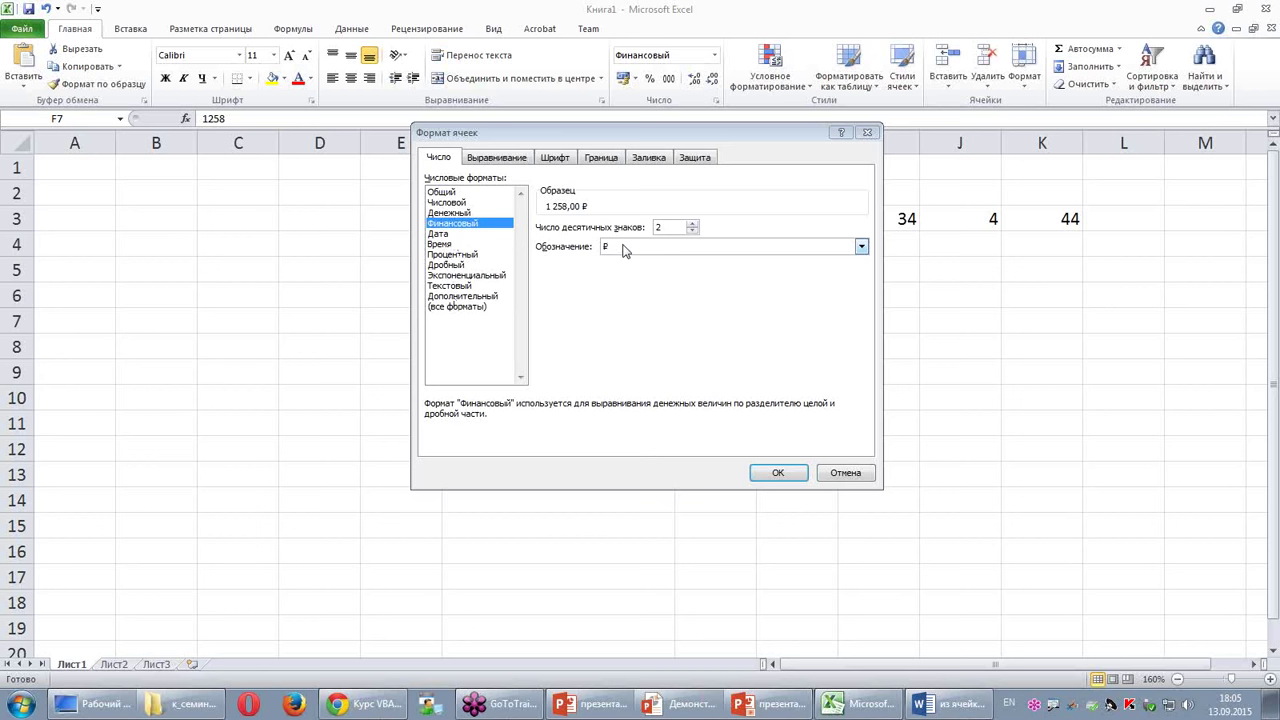
{"action": "left_click", "coordinate": [466, 213]}
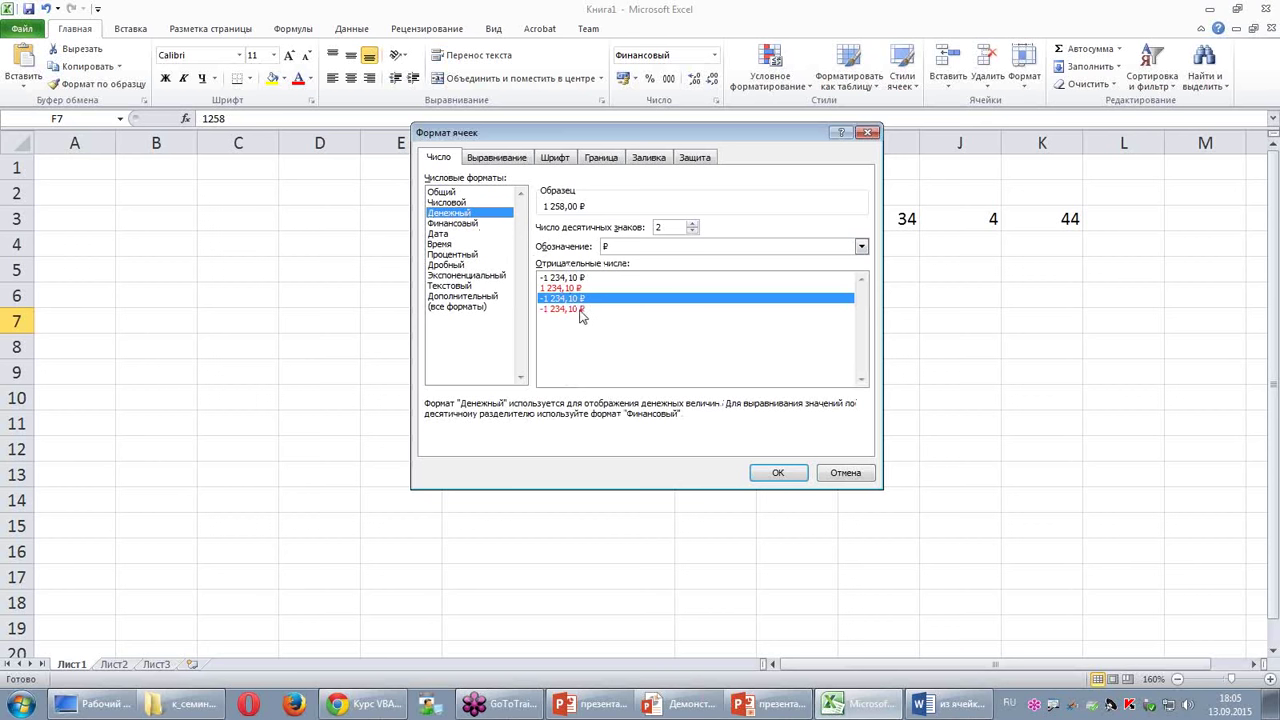
{"action": "left_click", "coordinate": [457, 225]}
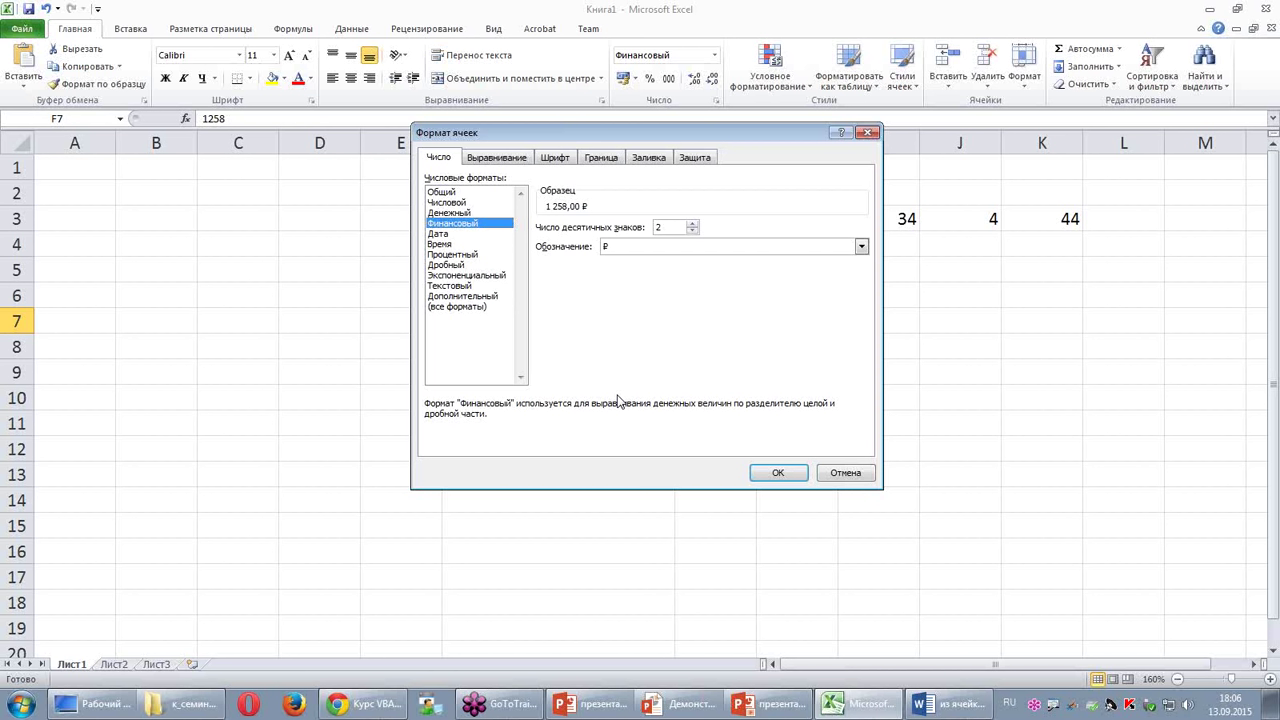
{"action": "left_click", "coordinate": [848, 474]}
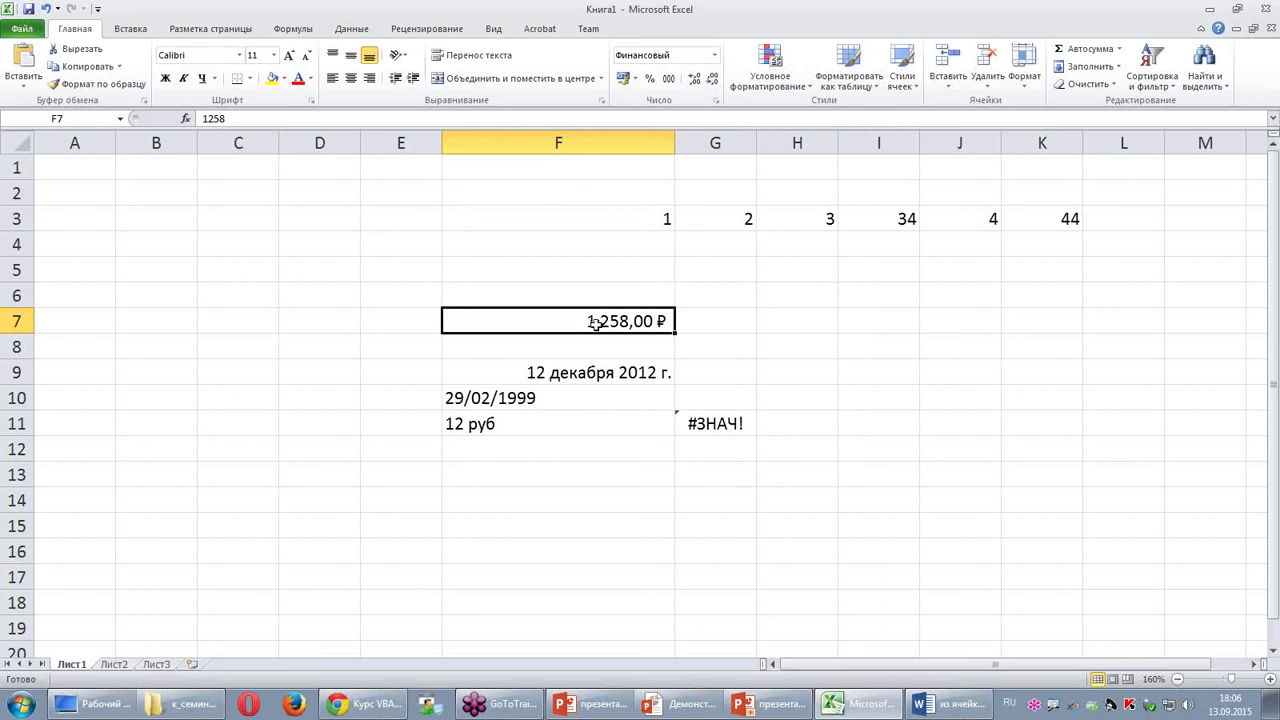
Step: Put the formula =F7 in E7 so it shows 1 258,00 ₽ like F7
{"action": "left_click", "coordinate": [80, 120]}
{"action": "left_click", "coordinate": [328, 322]}
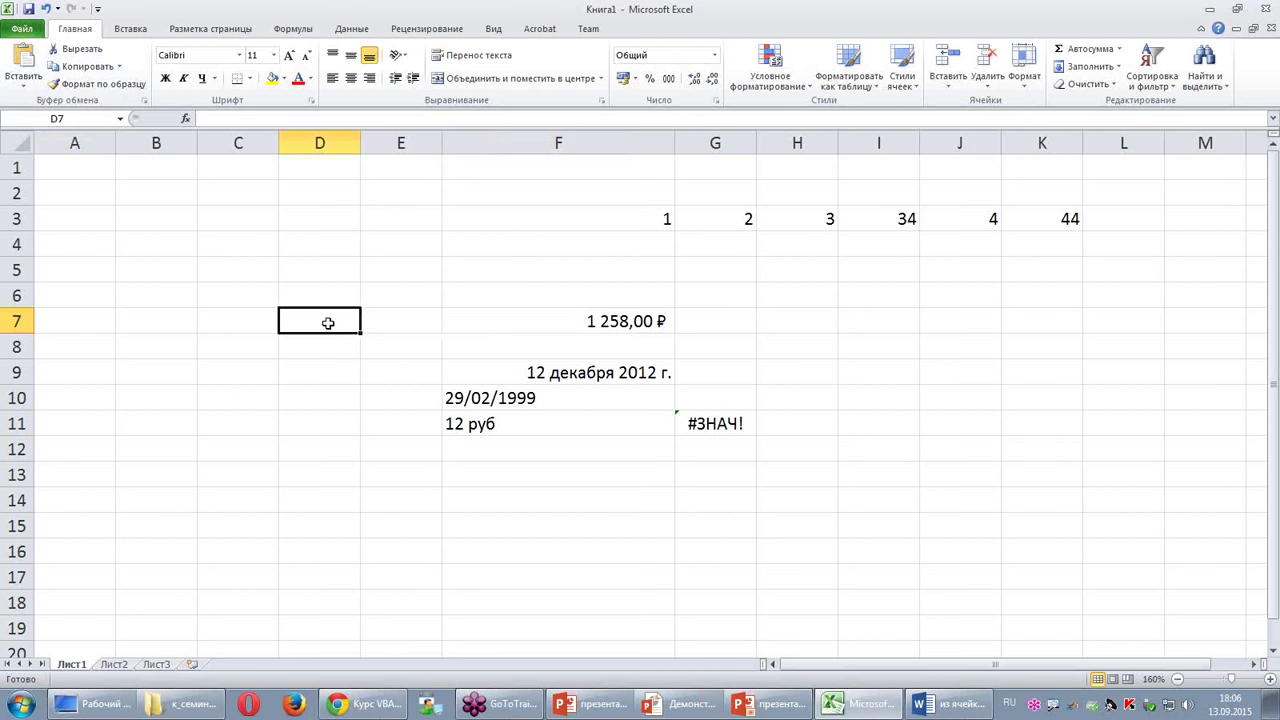
{"action": "left_click", "coordinate": [396, 316]}
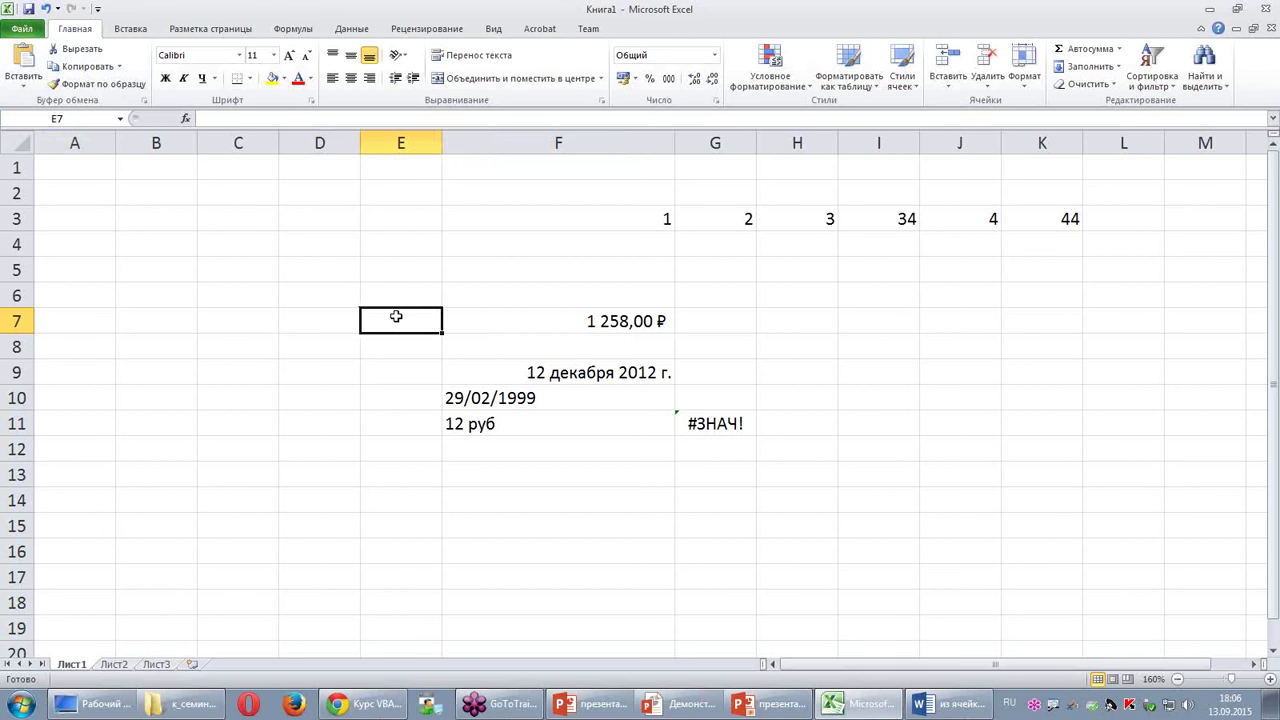
{"action": "type", "text": "="}
{"action": "left_click", "coordinate": [513, 320]}
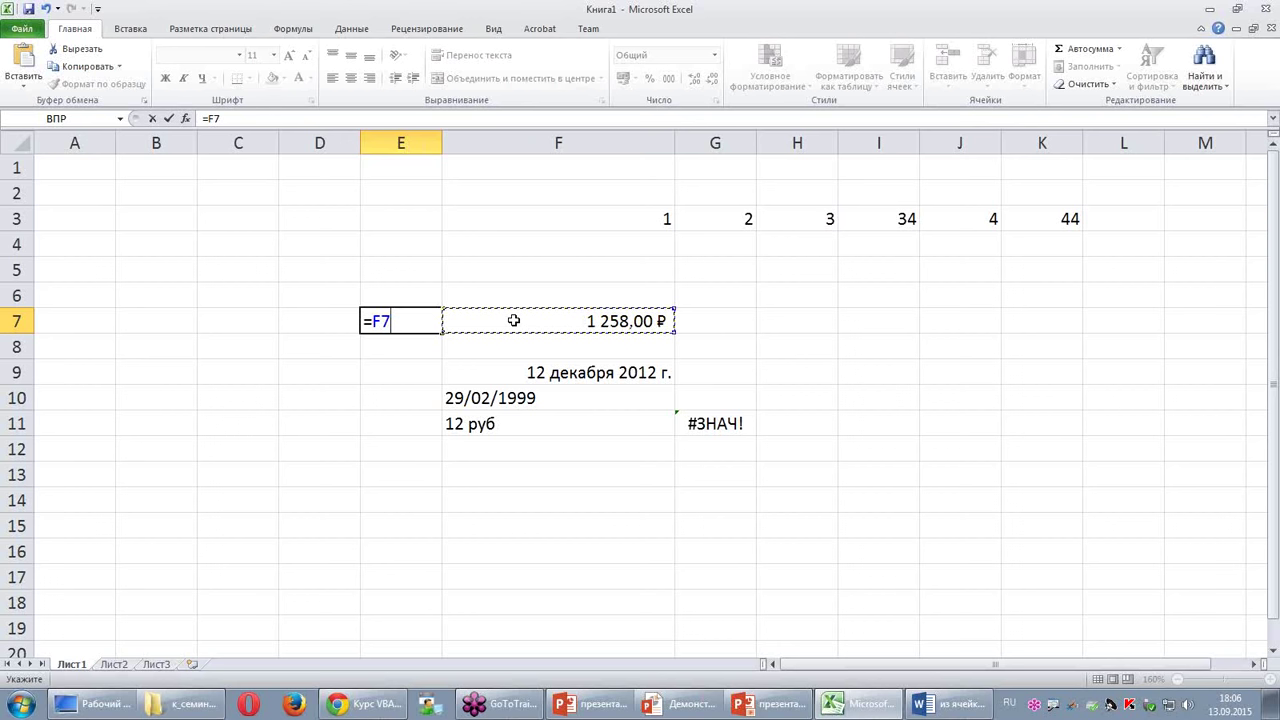
{"action": "key", "text": "Return"}
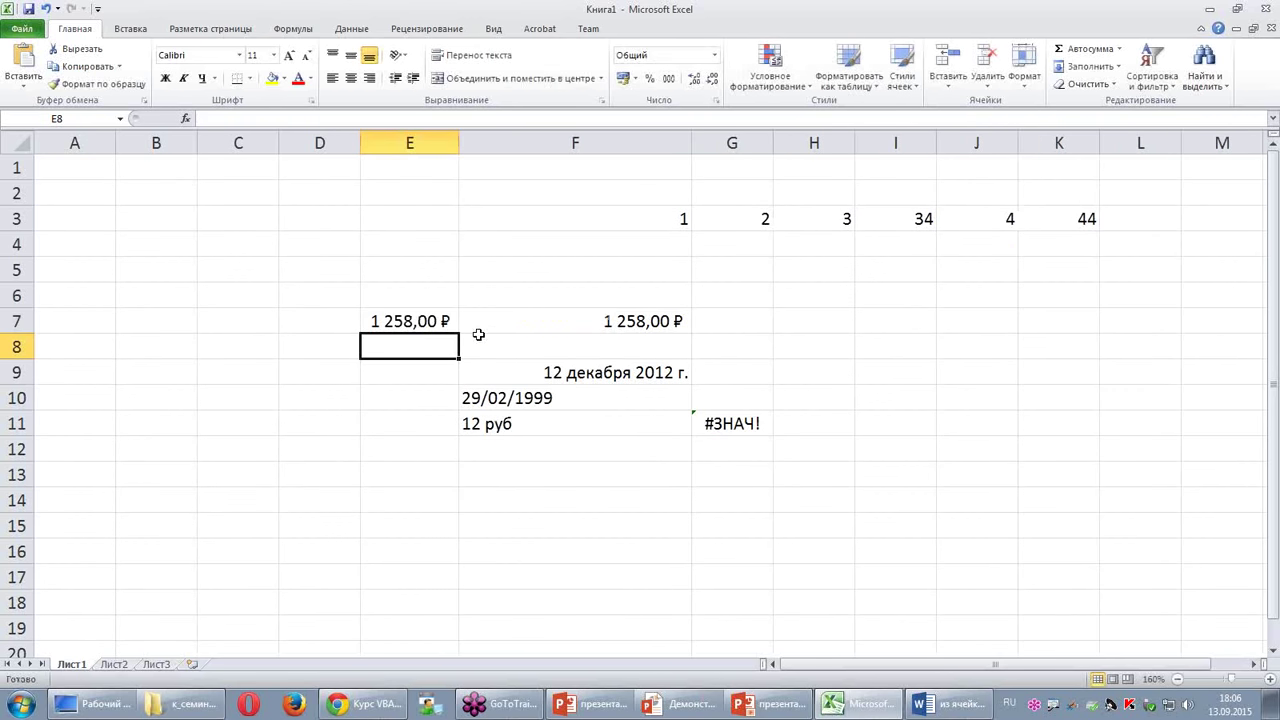
{"action": "left_click", "coordinate": [424, 318]}
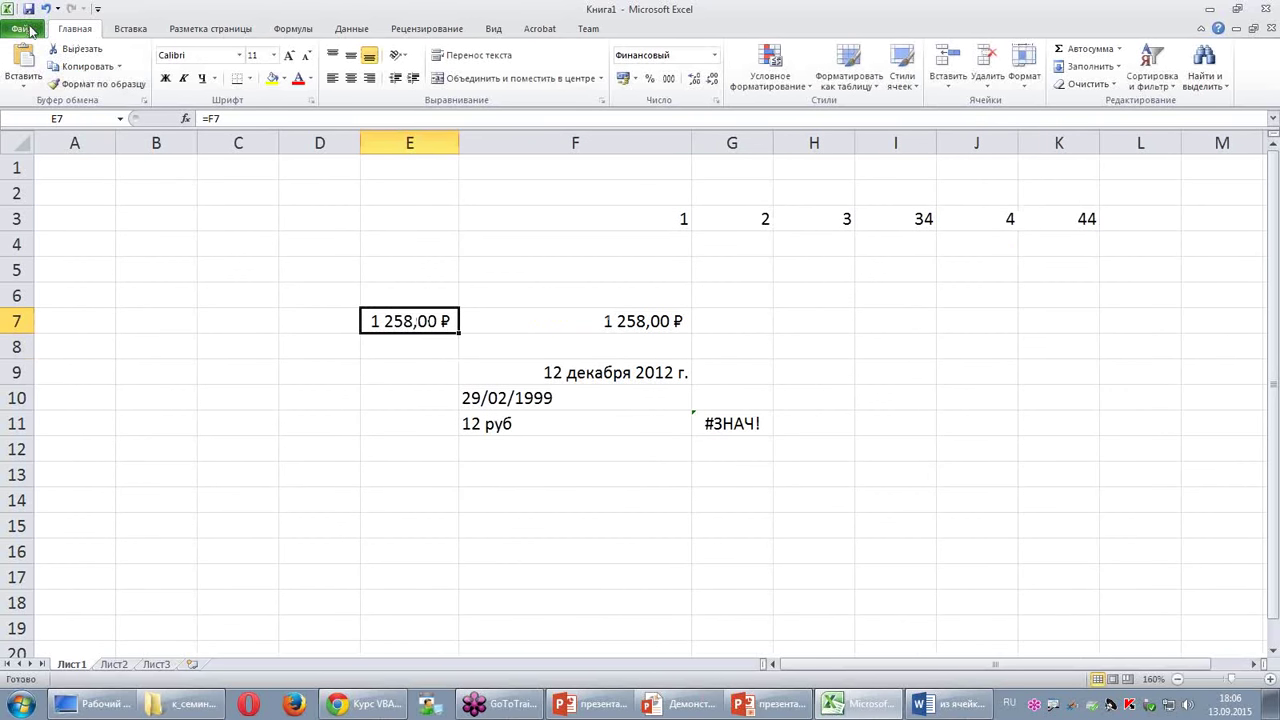
Step: Tick 'Стиль ссылок R1C1' on the Формулы options page, so E7 reads =RC[1]
{"action": "left_click", "coordinate": [25, 30]}
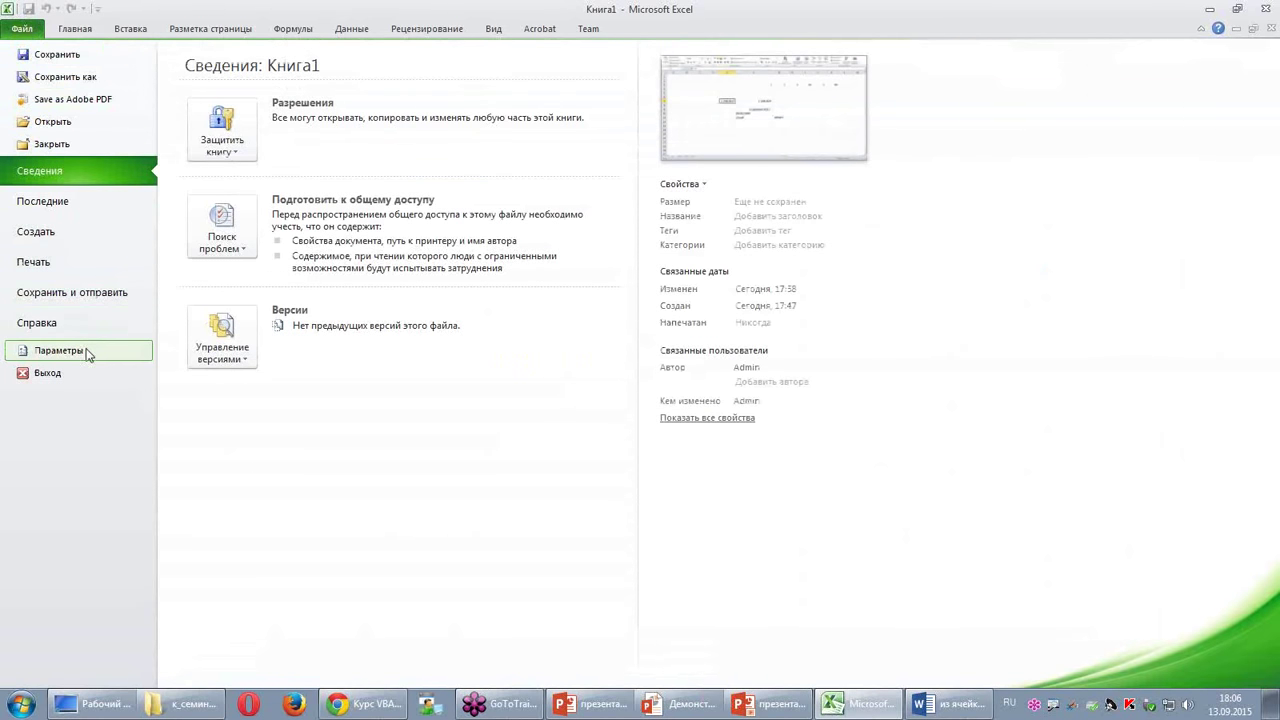
{"action": "key", "text": "Escape"}
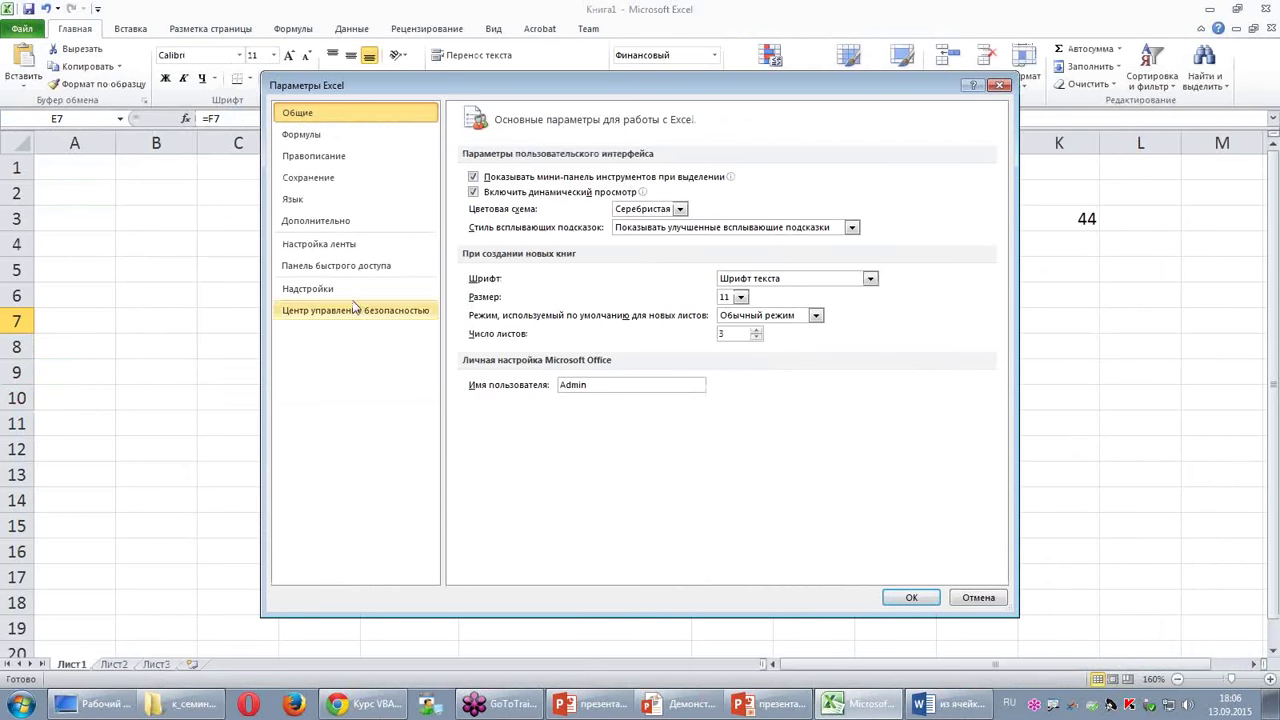
{"action": "left_click", "coordinate": [337, 222]}
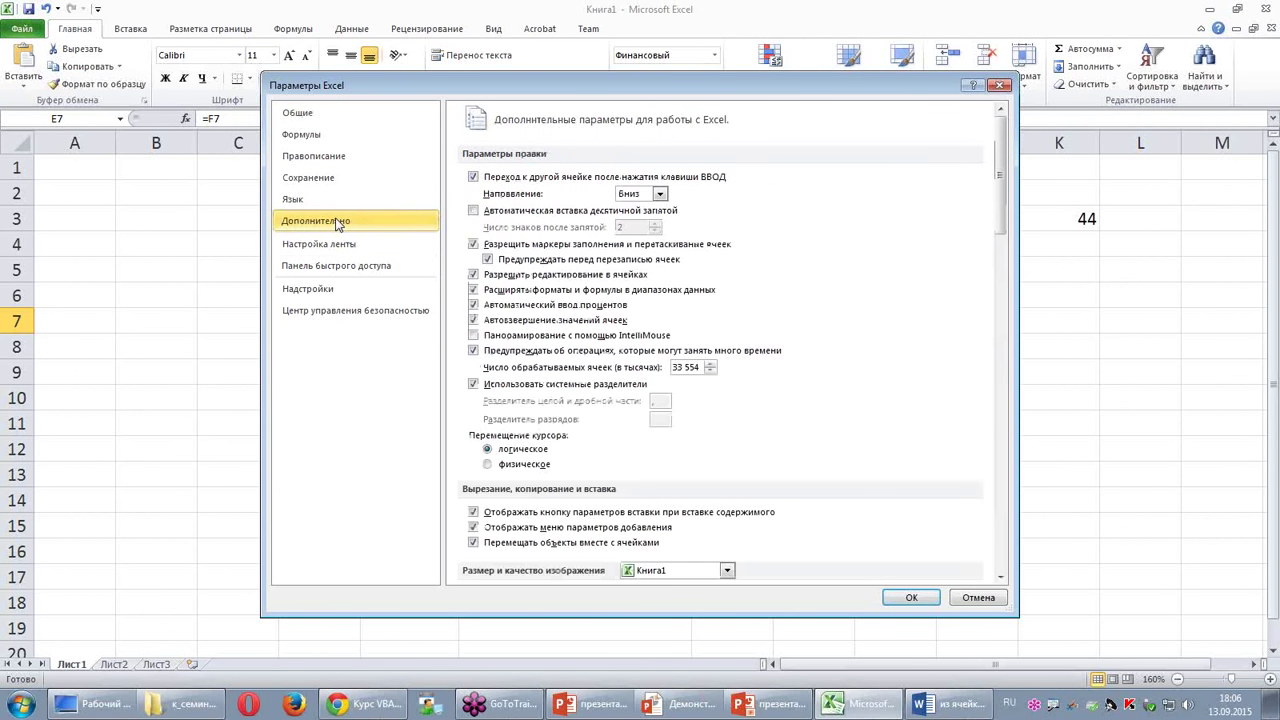
{"action": "left_click", "coordinate": [322, 136]}
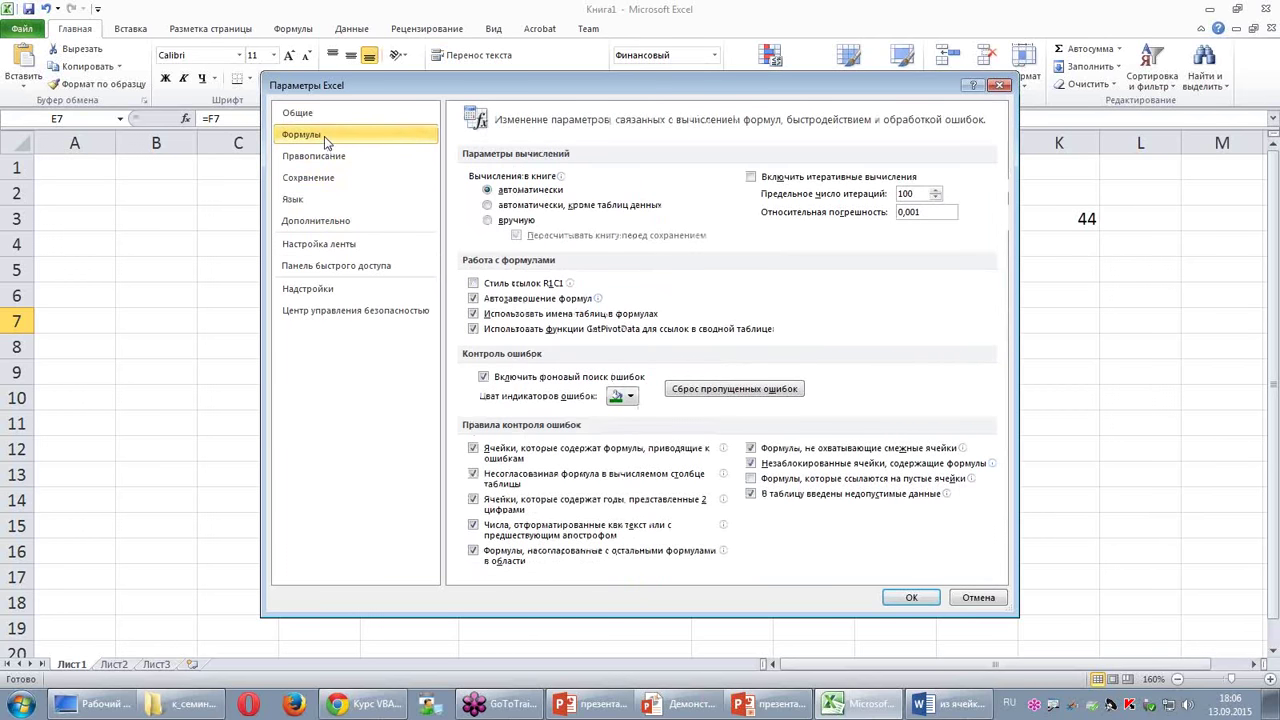
{"action": "left_click", "coordinate": [473, 284]}
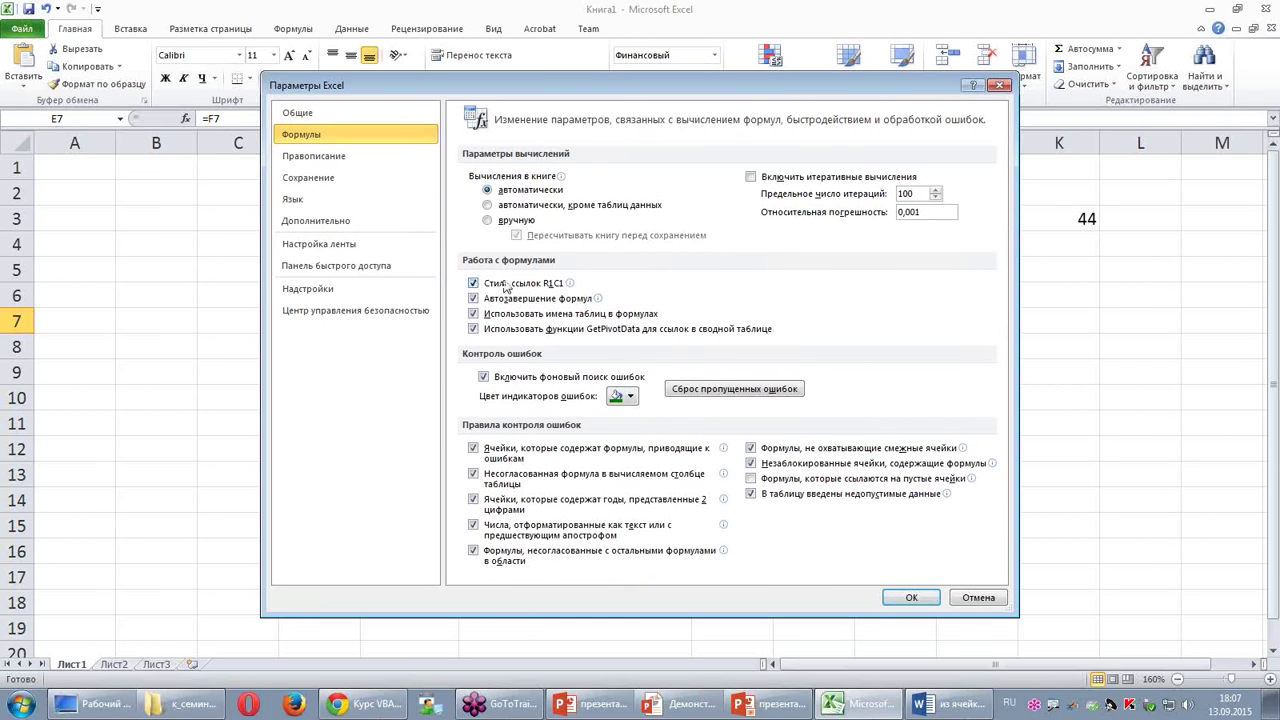
{"action": "left_click", "coordinate": [906, 598]}
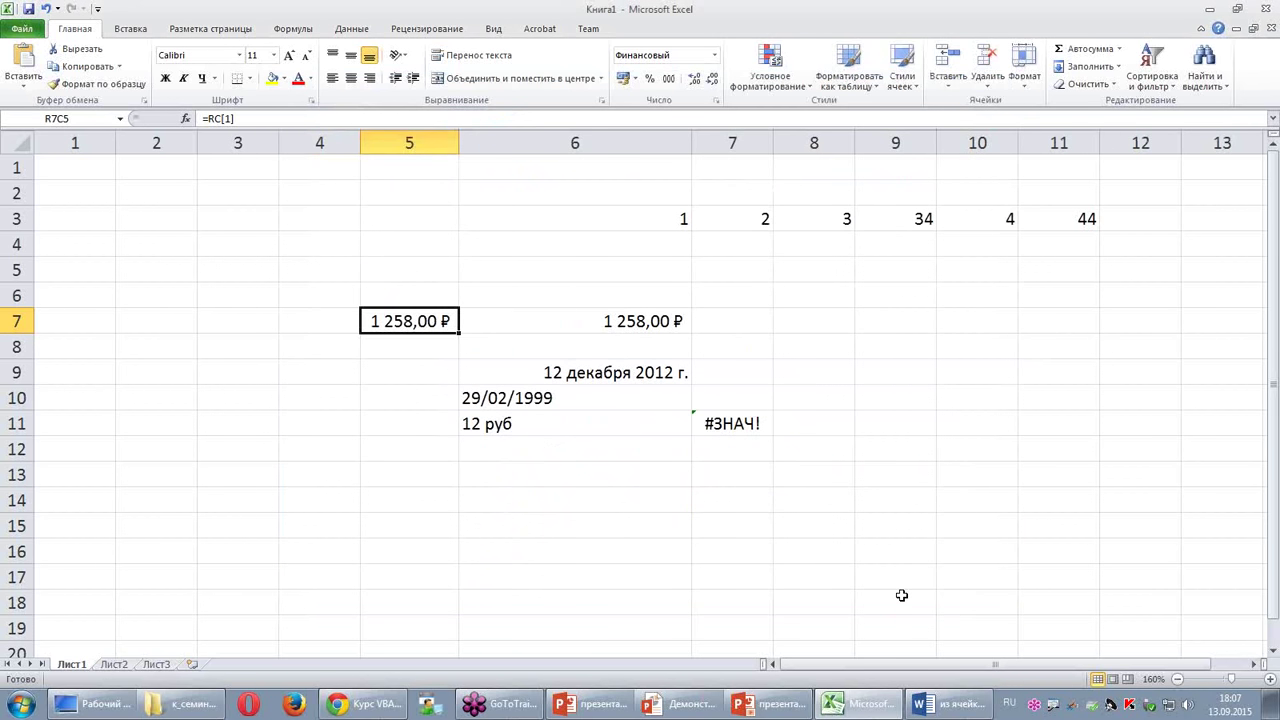
Step: Try re-pointing E7's =RC[1] reference at R2C6, then discard the change, keeping =RC[1]
{"action": "double_click", "coordinate": [390, 320]}
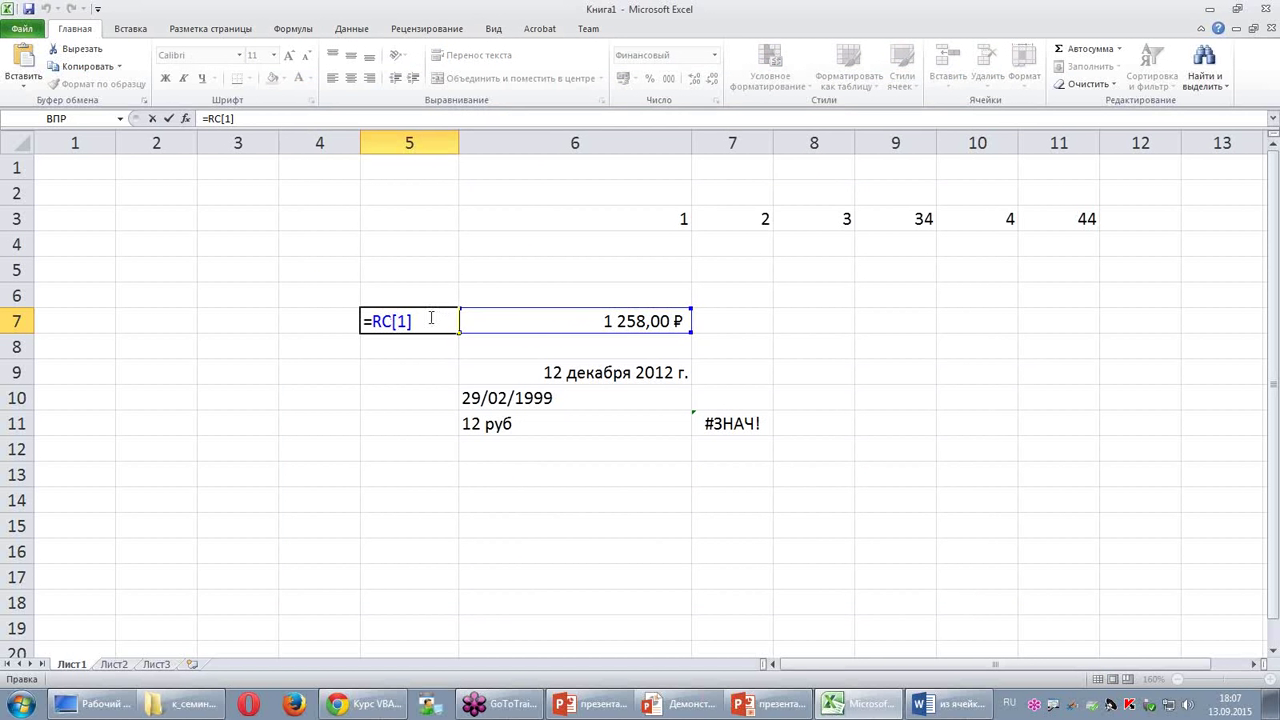
{"action": "left_click_drag", "start_coordinate": [425, 320], "coordinate": [372, 320]}
{"action": "left_click", "coordinate": [546, 189]}
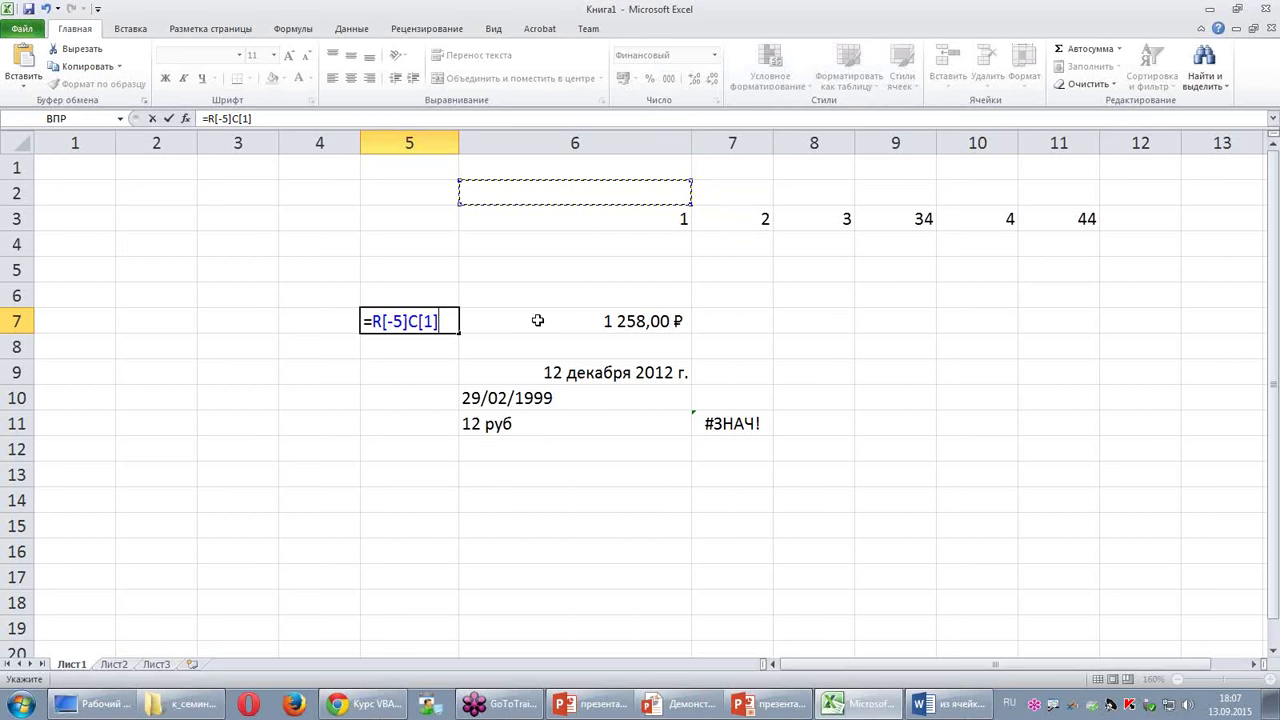
{"action": "left_click", "coordinate": [537, 320]}
{"action": "key", "text": "Return"}
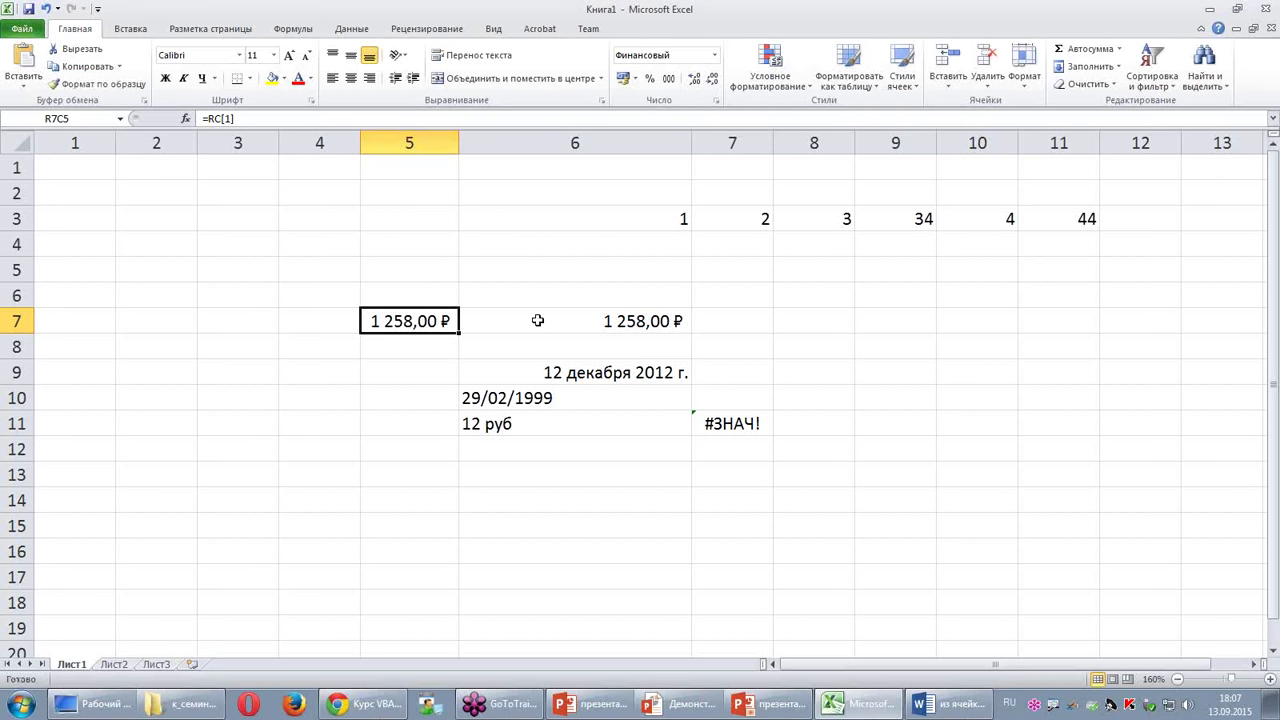
{"action": "left_click", "coordinate": [22, 30]}
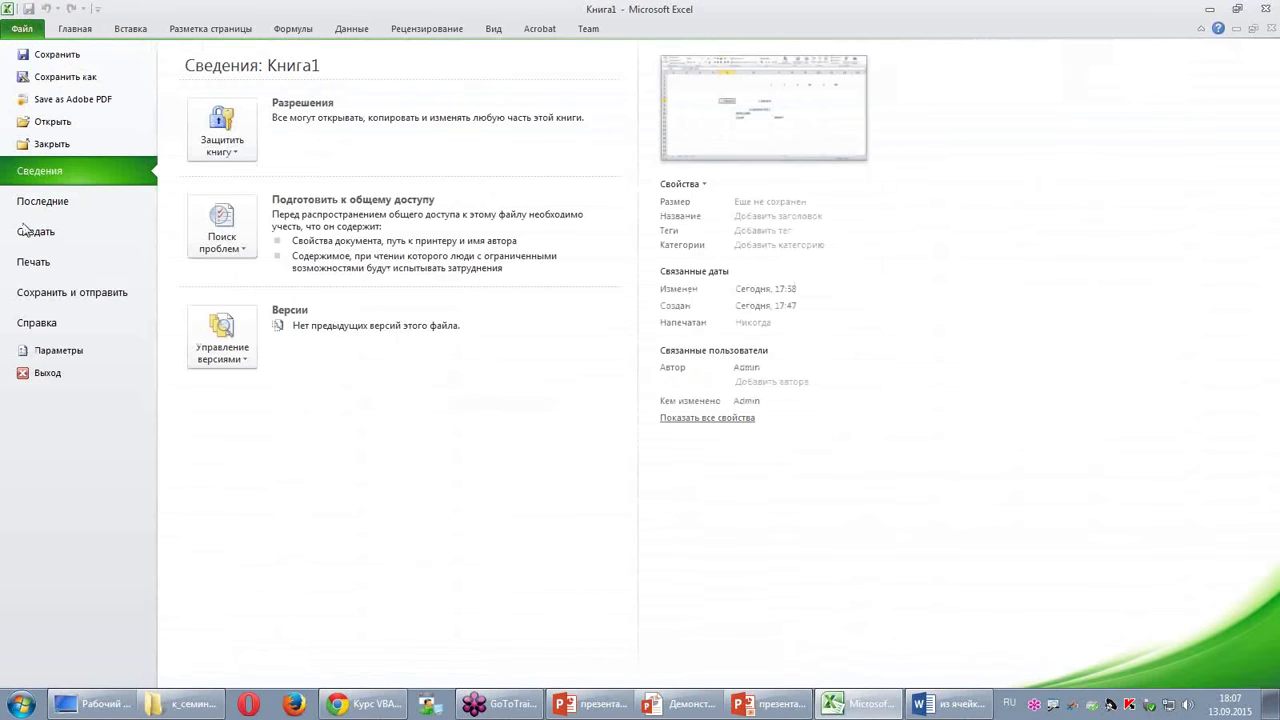
Step: Return to A1 reference style by unticking R1C1 on the Формулы options page
{"action": "left_click", "coordinate": [52, 350]}
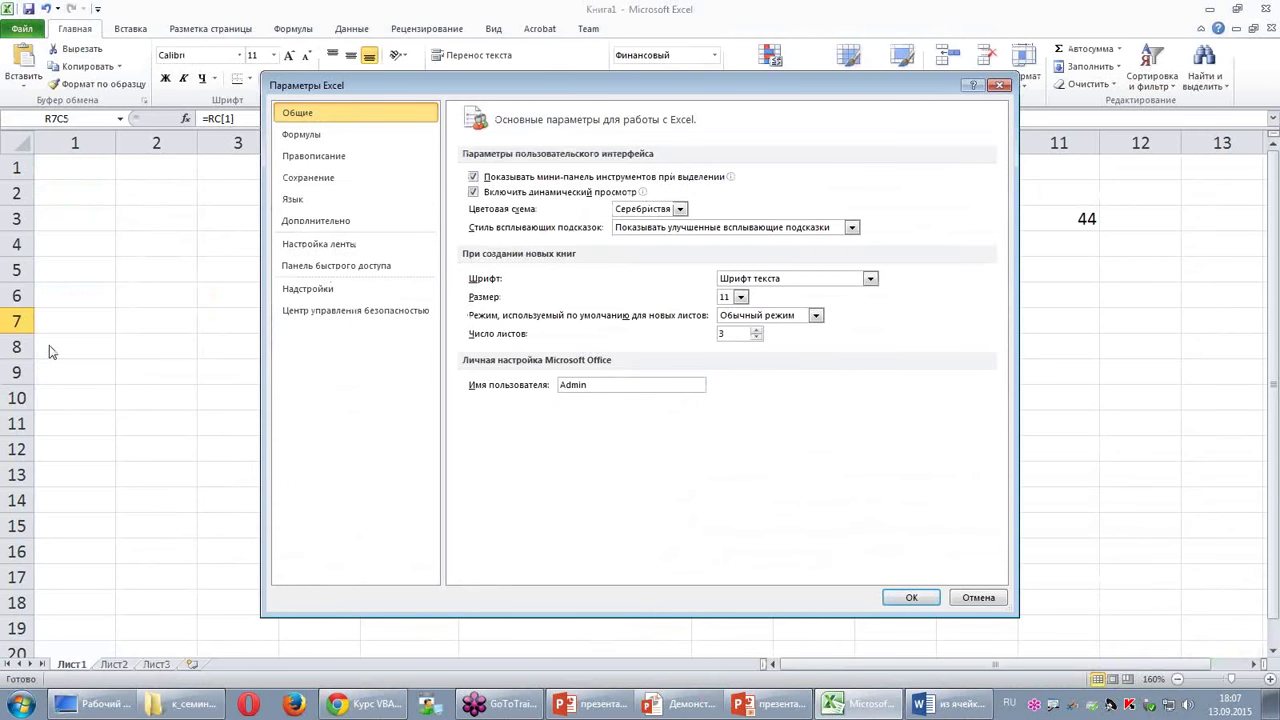
{"action": "left_click", "coordinate": [331, 140]}
{"action": "left_click", "coordinate": [911, 598]}
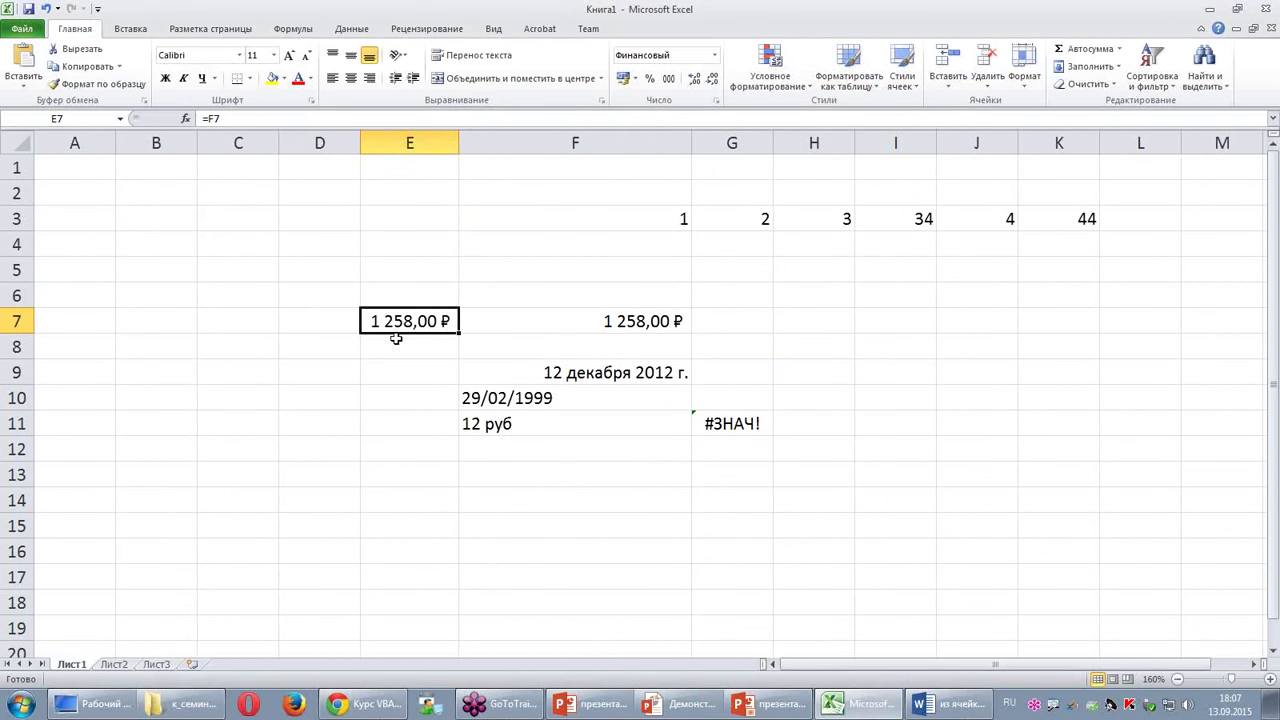
Step: Select D7, E7, column F and row 7 to show how E7's reference is formed
{"action": "left_click", "coordinate": [322, 327]}
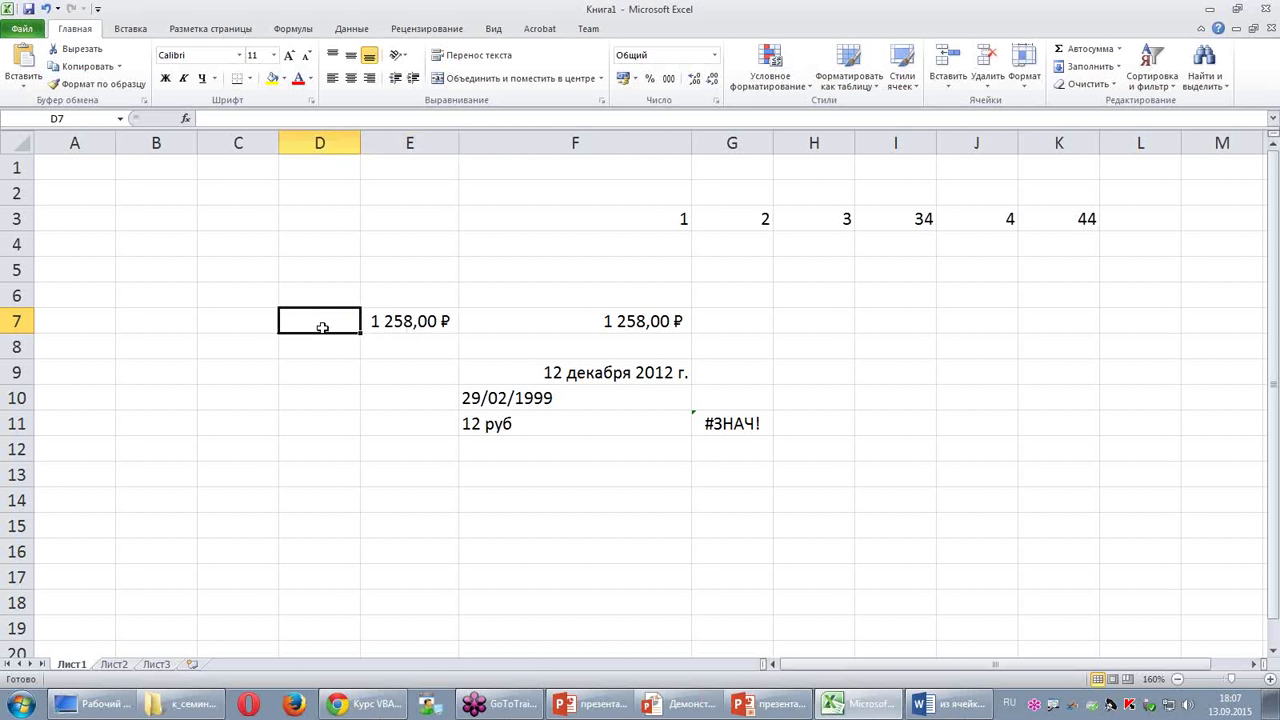
{"action": "left_click", "coordinate": [420, 327]}
{"action": "double_click", "coordinate": [420, 327]}
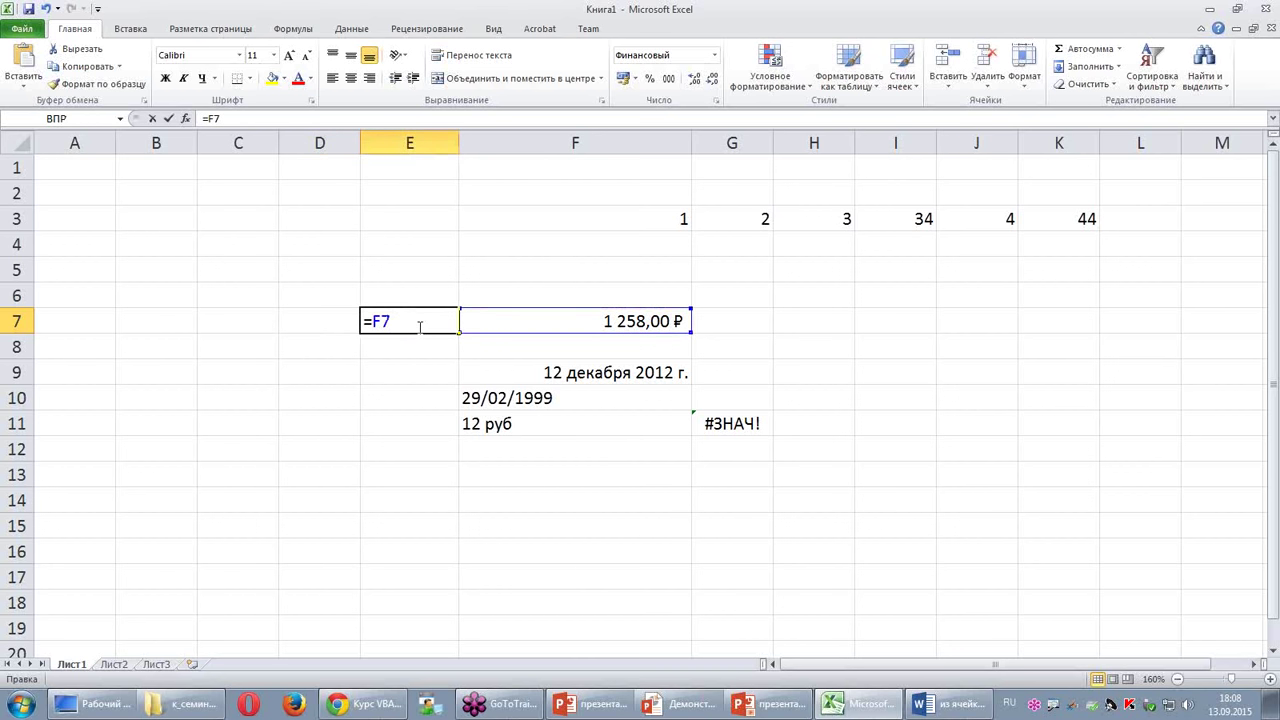
{"action": "left_click", "coordinate": [577, 133]}
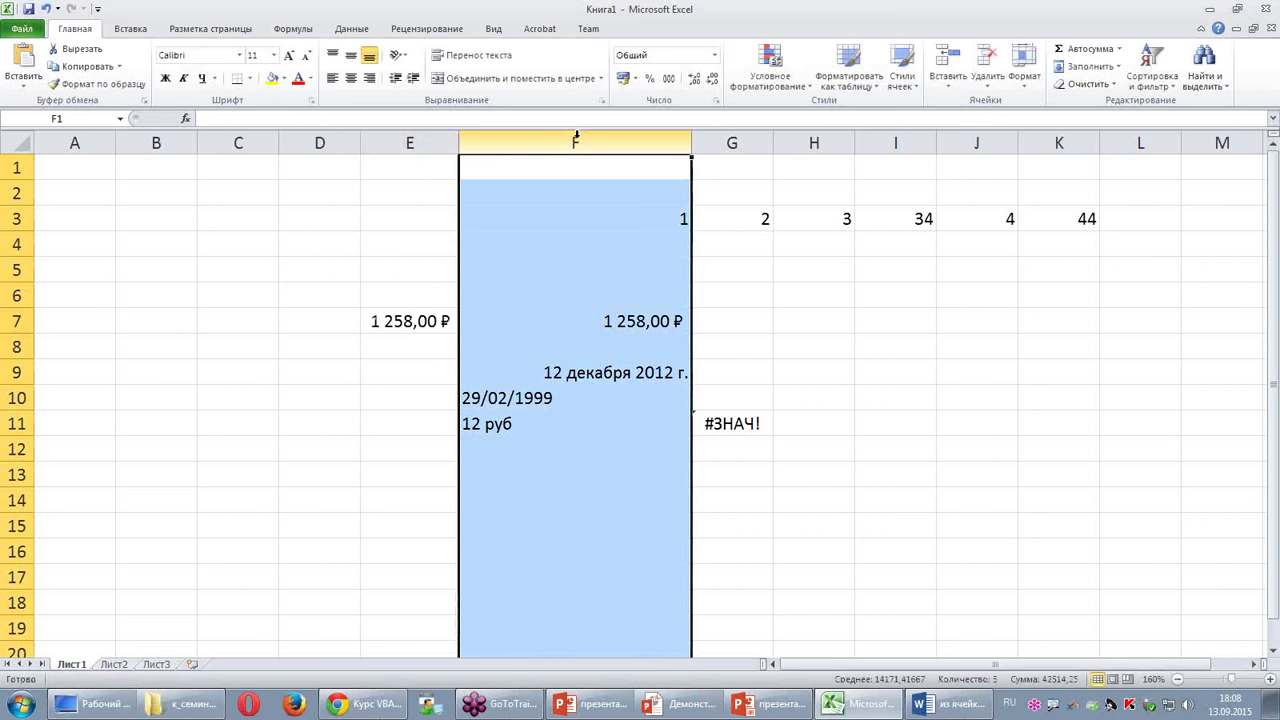
{"action": "left_click", "coordinate": [35, 324]}
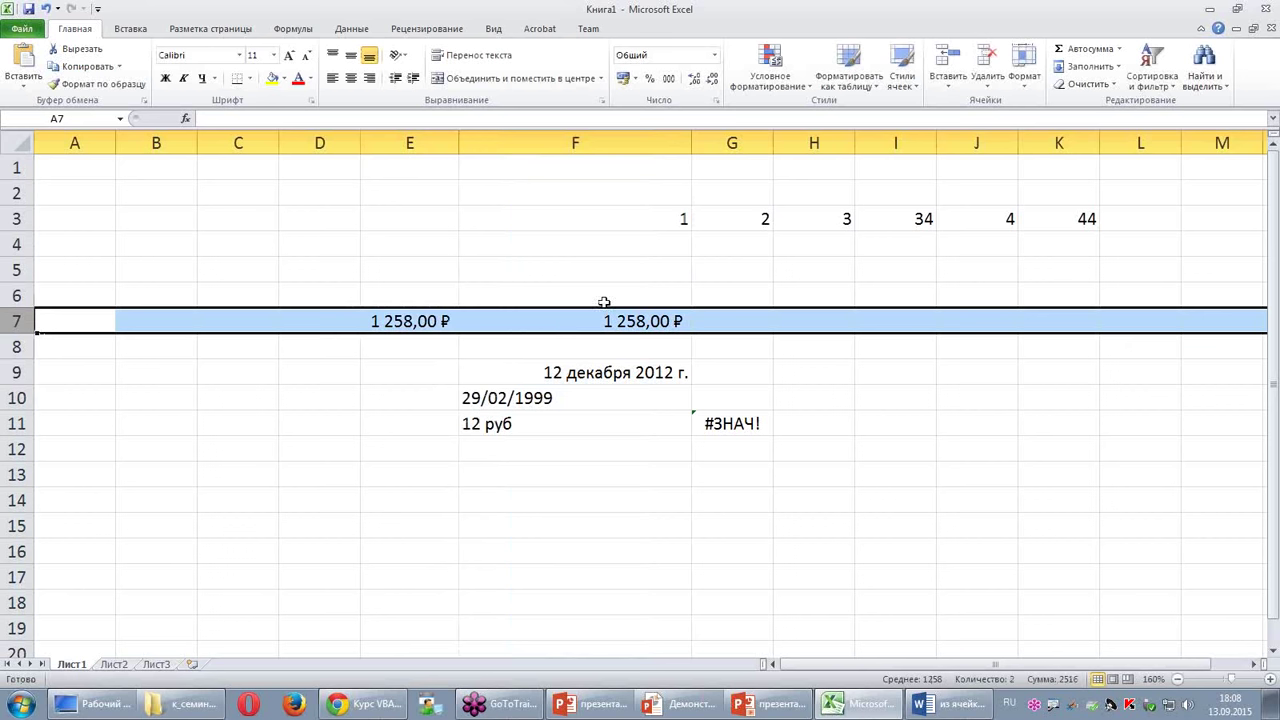
{"action": "left_click", "coordinate": [433, 322]}
Step: Make E7's formula the absolute reference =$F$7 with F4, then bring up the Word diagram
{"action": "double_click", "coordinate": [430, 324]}
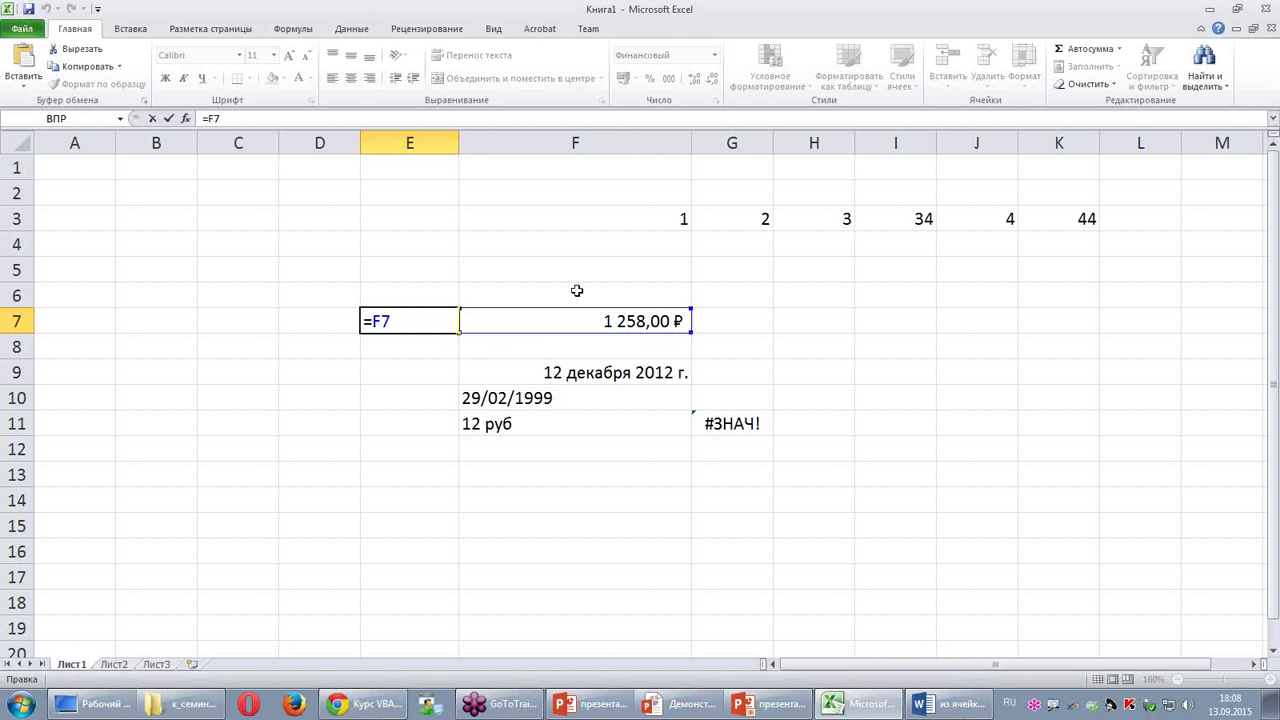
{"action": "key", "text": "F4"}
{"action": "key", "text": "Return"}
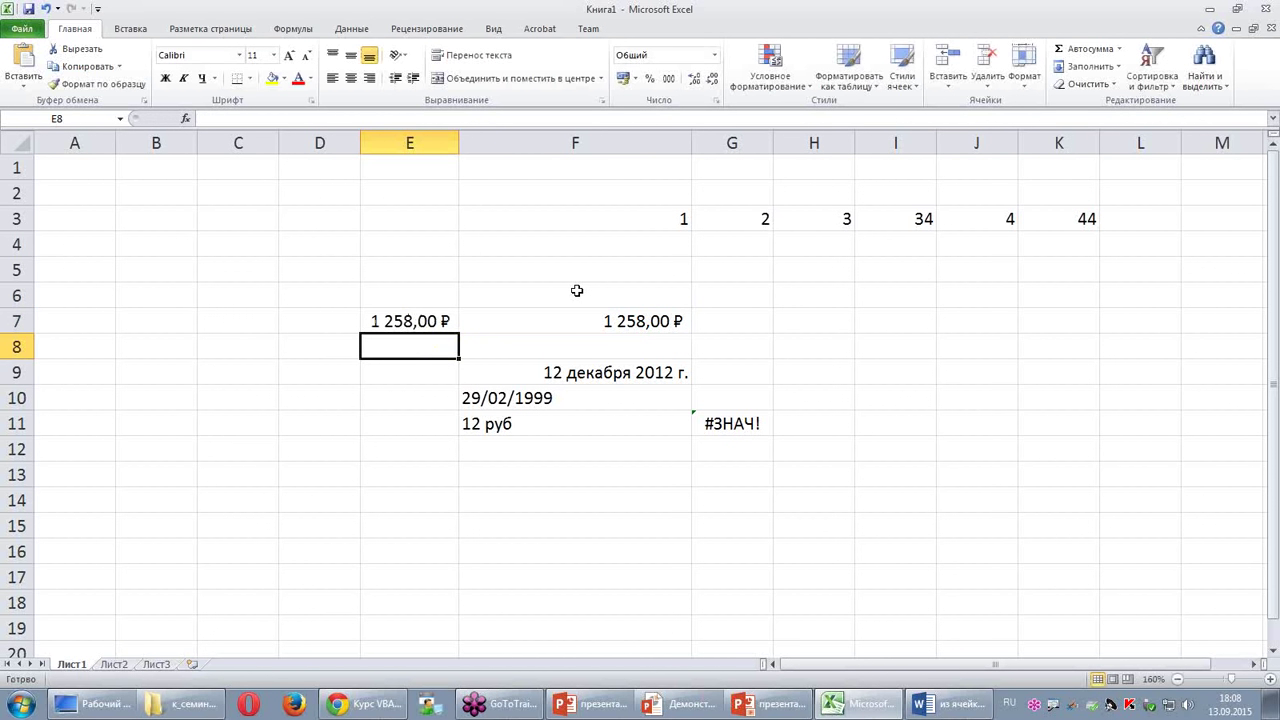
{"action": "key", "text": "Up"}
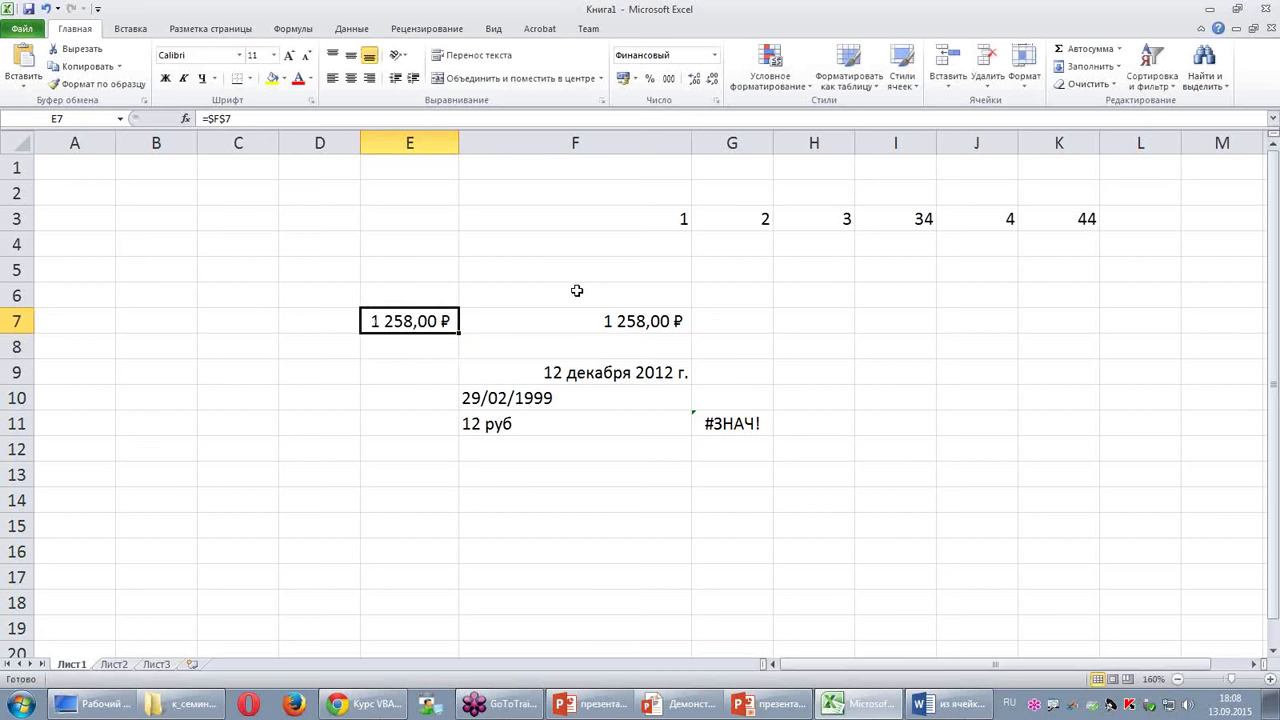
{"action": "left_click", "coordinate": [948, 706]}
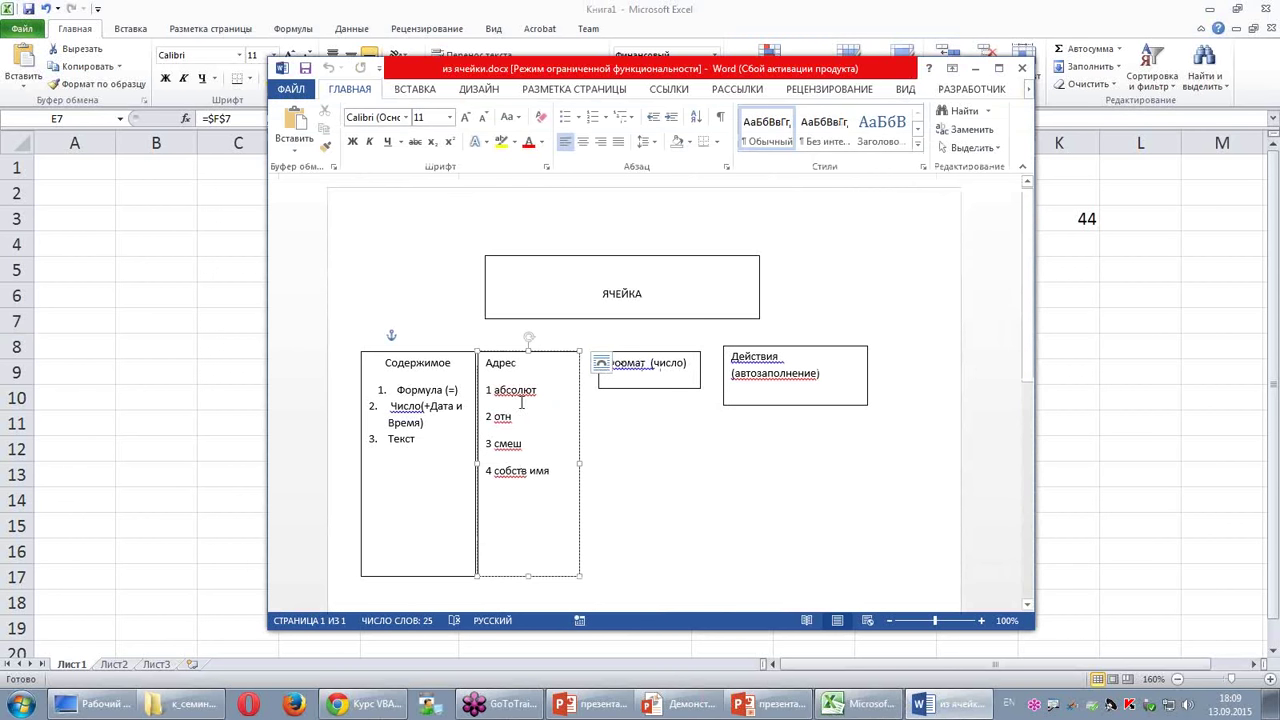
Step: Select the word автозаполнение in the Word cell diagram, then close Word
{"action": "double_click", "coordinate": [762, 375]}
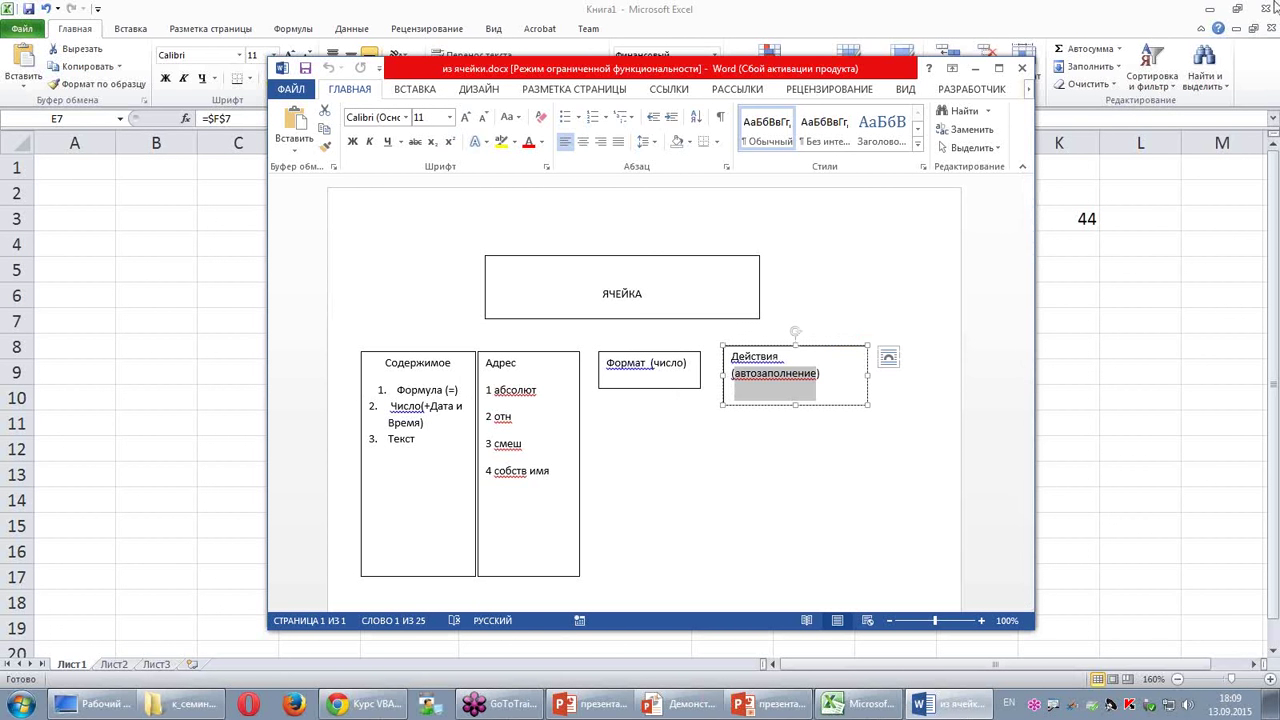
{"action": "left_click", "coordinate": [1018, 72]}
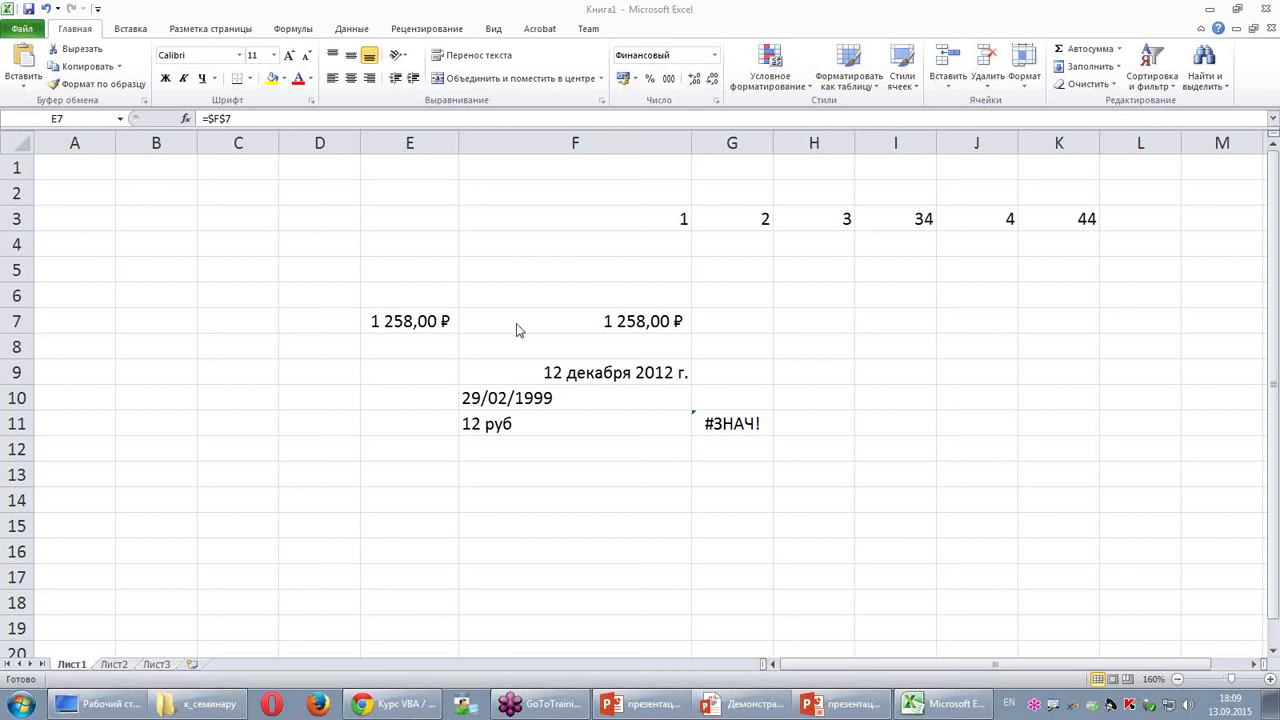
Step: Move the F7:F12 value block to D9 and check that E7 now reads =$D$9
{"action": "mouse_move", "coordinate": [523, 322]}
{"action": "left_mouse_down"}
{"action": "mouse_move", "coordinate": [540, 458]}
{"action": "mouse_move", "coordinate": [318, 498]}
{"action": "mouse_move", "coordinate": [583, 443]}
{"action": "left_mouse_up"}
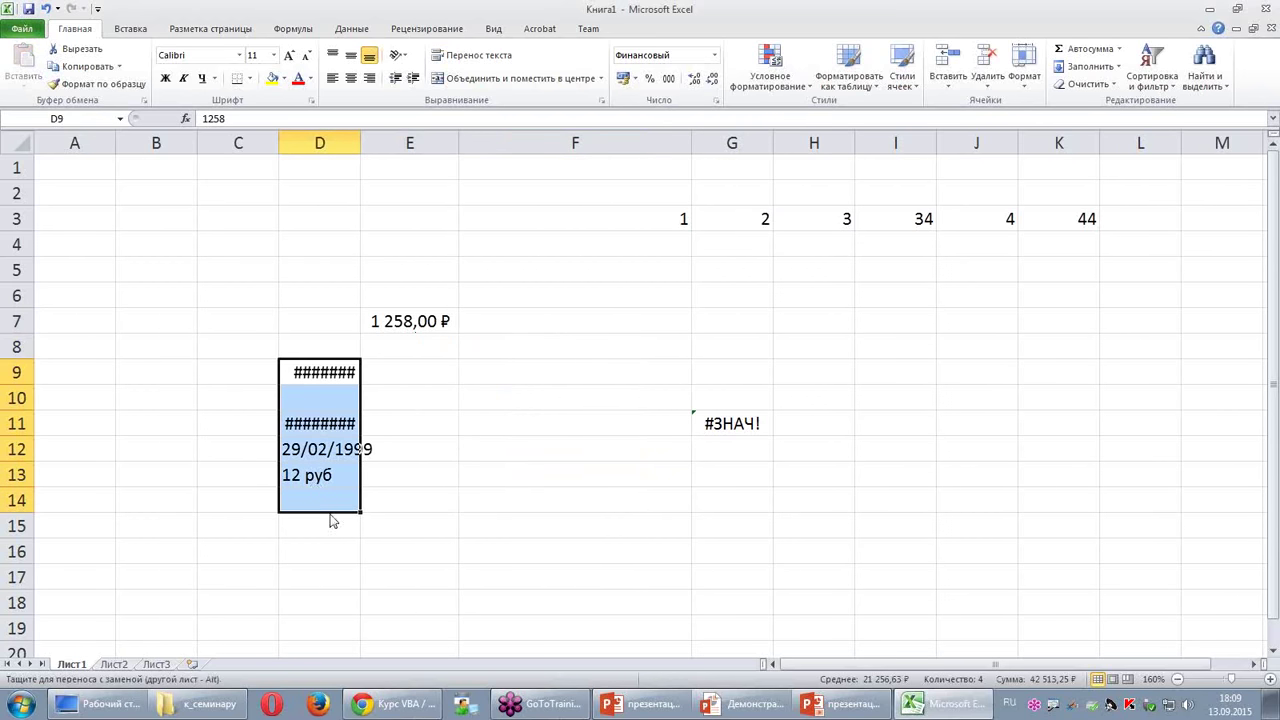
{"action": "mouse_move", "coordinate": [620, 430]}
{"action": "left_mouse_down"}
{"action": "mouse_move", "coordinate": [749, 349]}
{"action": "mouse_move", "coordinate": [798, 395]}
{"action": "left_mouse_up"}
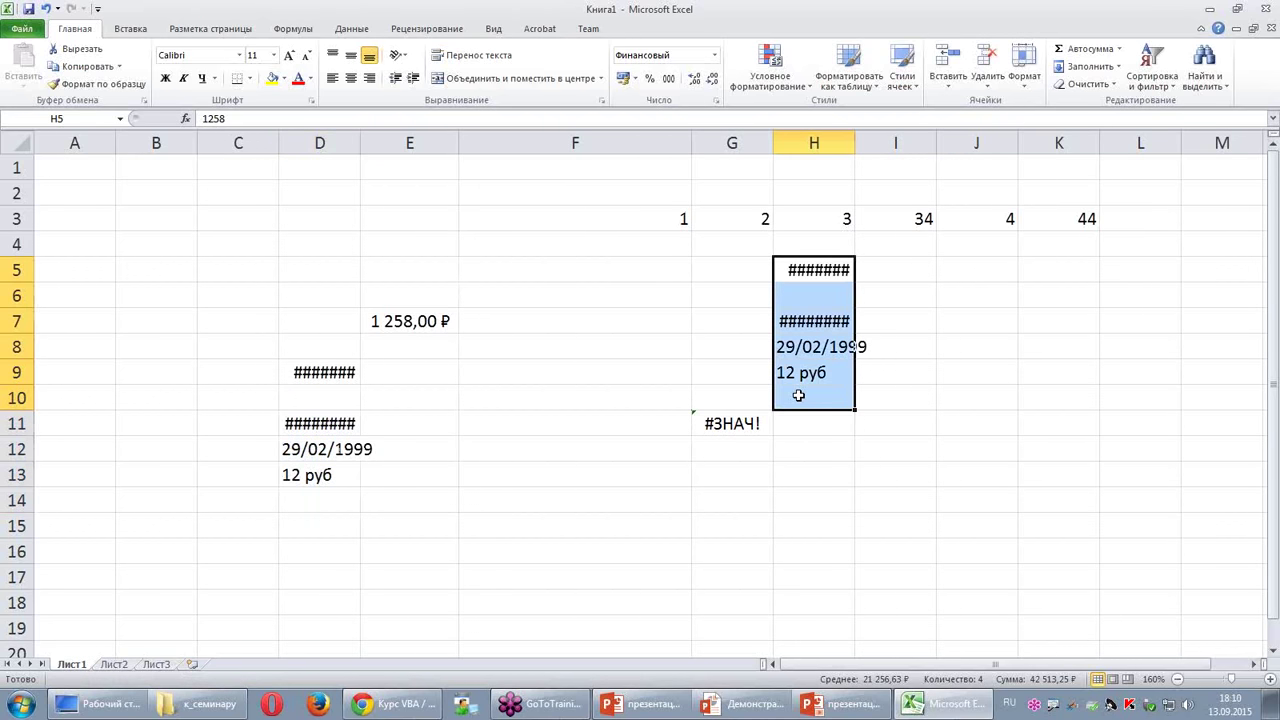
{"action": "left_click", "coordinate": [411, 318]}
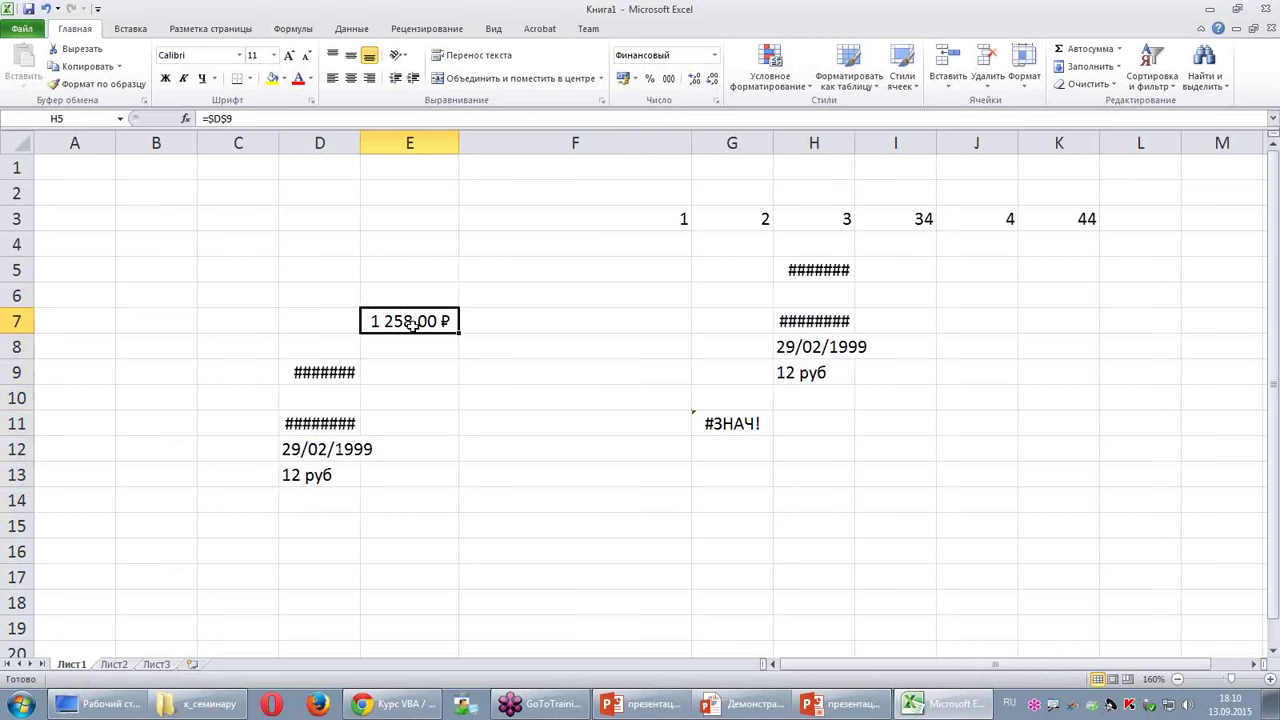
{"action": "left_click", "coordinate": [545, 376]}
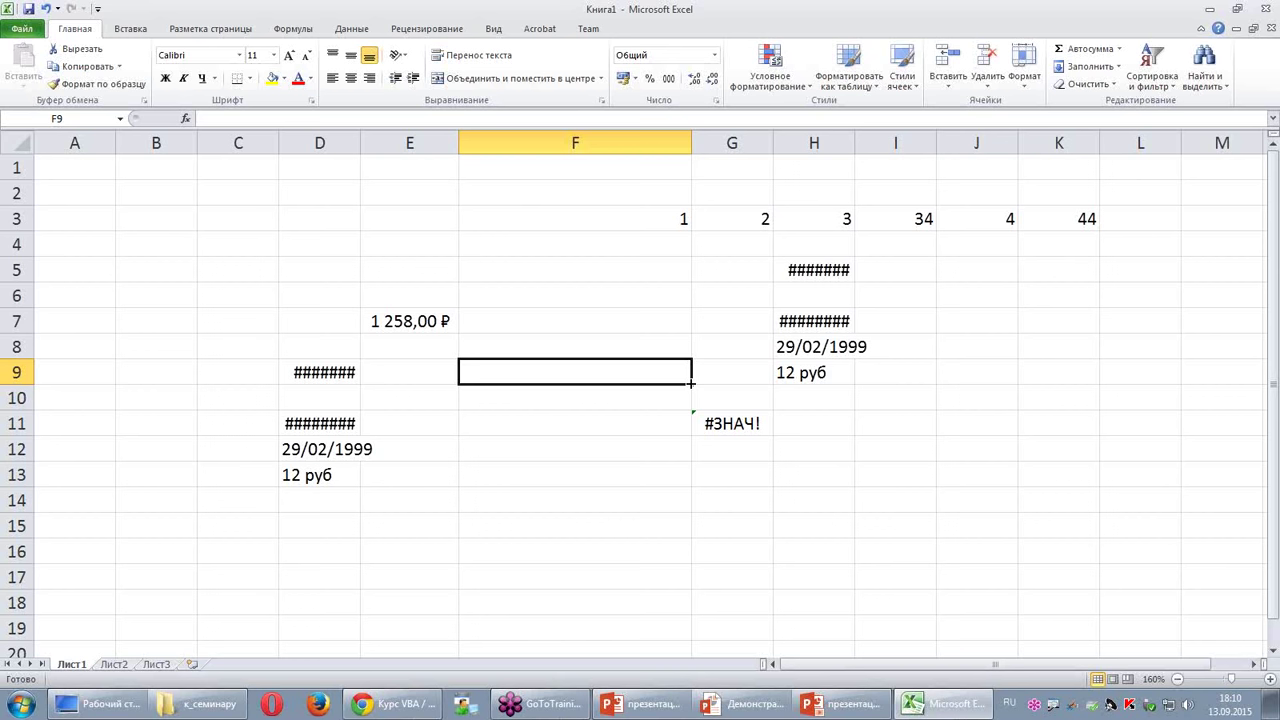
Step: Enter январь in F9 and autofill the months down to май in F13
{"action": "type", "text": "январь"}
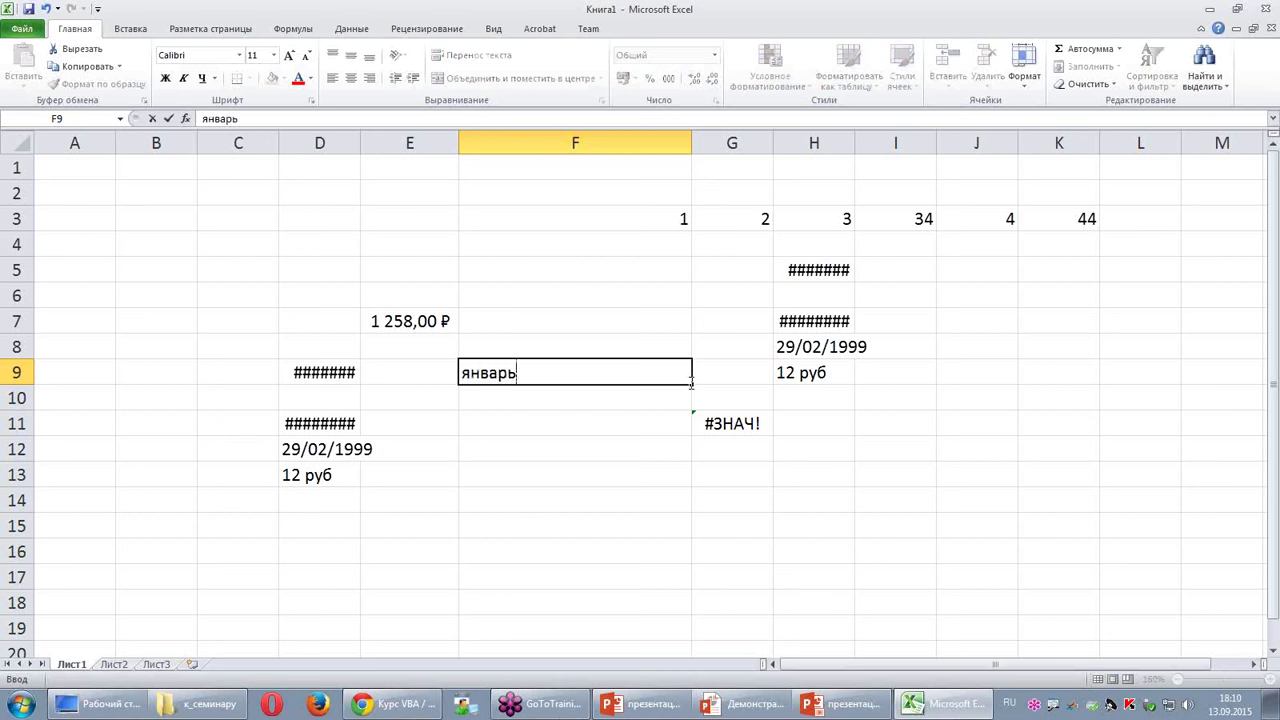
{"action": "key", "text": "ctrl+Return"}
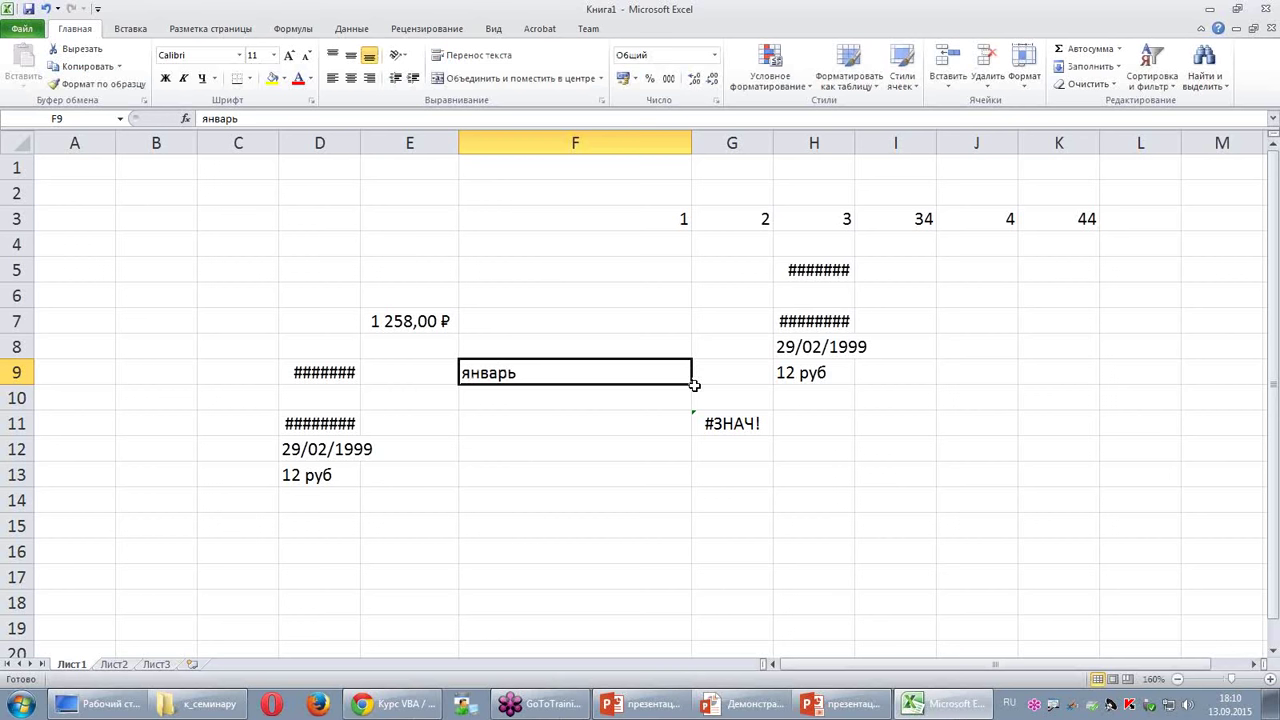
{"action": "left_click_drag", "start_coordinate": [694, 385], "coordinate": [692, 487]}
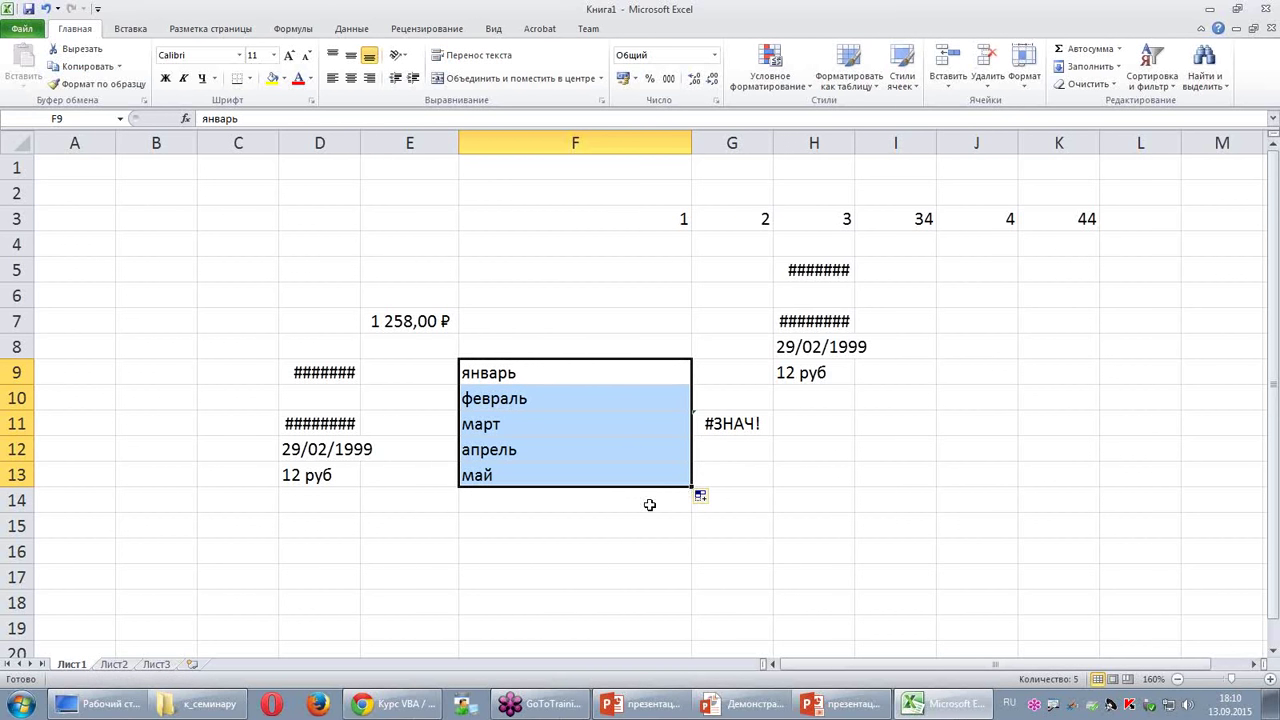
Step: Enter 1 and 2 in F14:F15 and autofill the number series to 4 in F17
{"action": "left_click", "coordinate": [651, 503]}
{"action": "type", "text": "1"}
{"action": "key", "text": "Return"}
{"action": "type", "text": "2"}
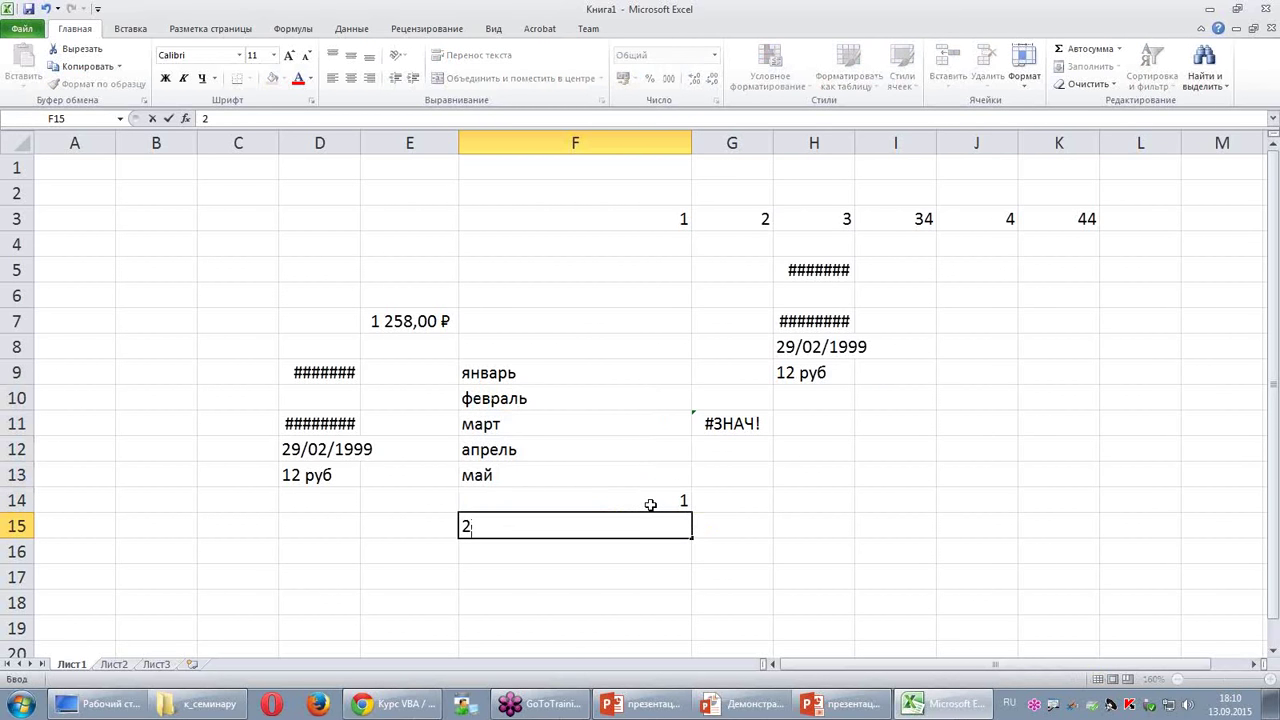
{"action": "left_click", "coordinate": [651, 503]}
{"action": "key", "text": "shift+Down"}
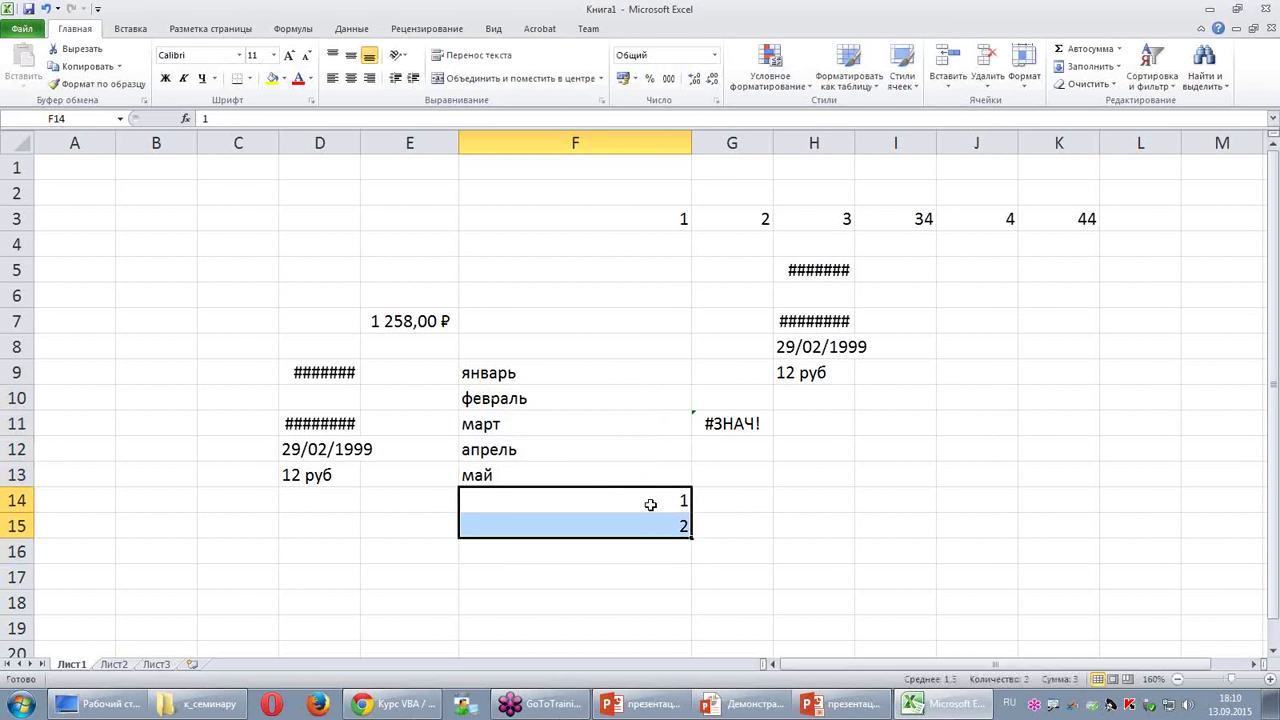
{"action": "left_click_drag", "start_coordinate": [692, 539], "coordinate": [695, 592]}
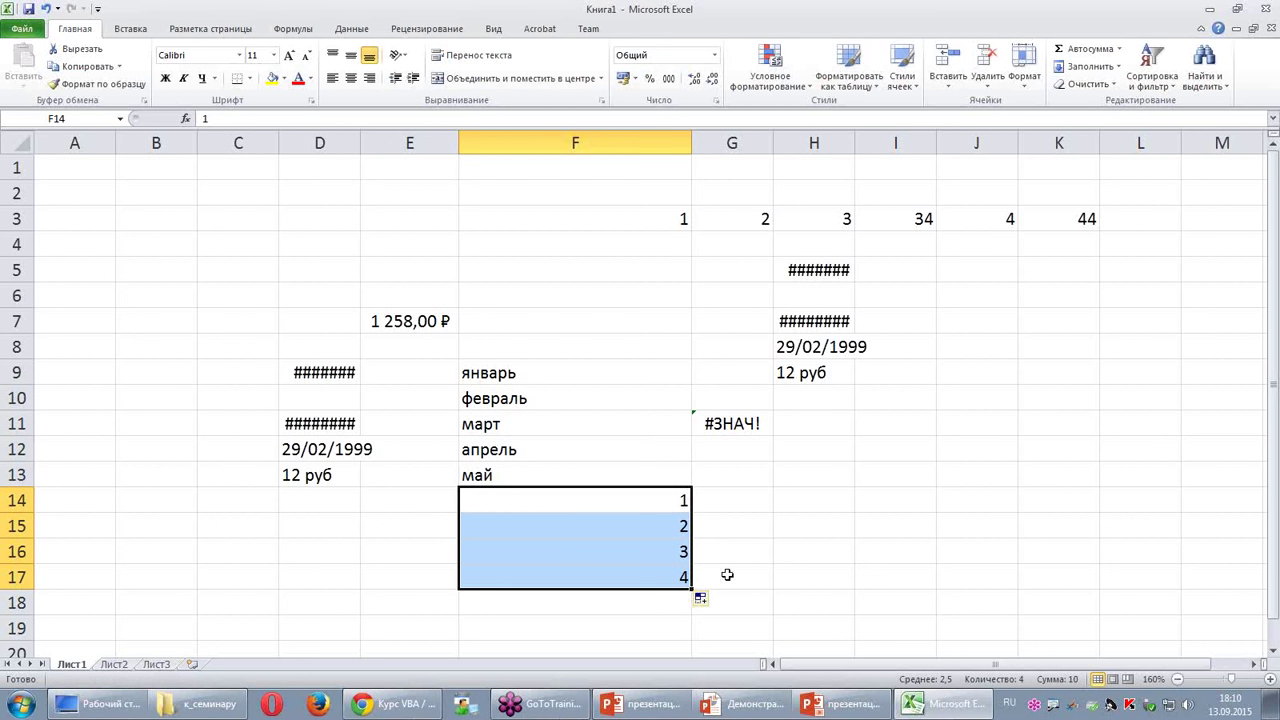
Step: Enter the test text олролролролр in cell D4
{"action": "left_click", "coordinate": [290, 240]}
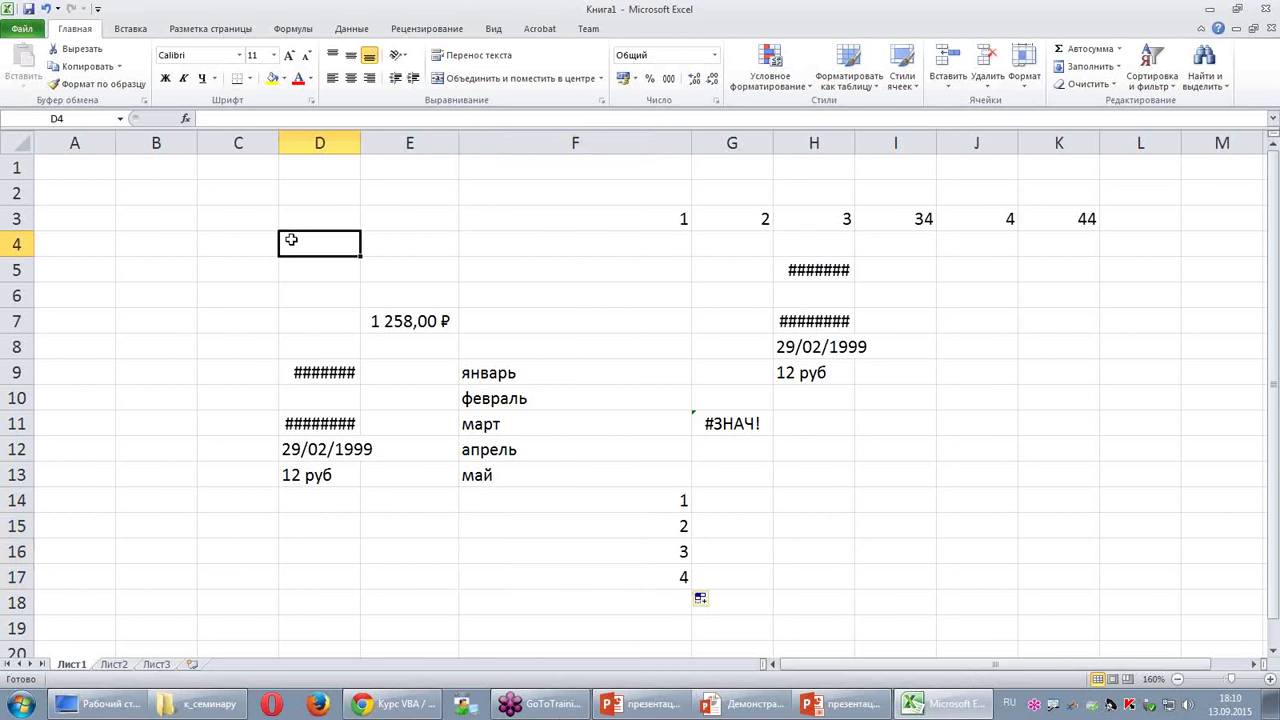
{"action": "type", "text": "олролролролр"}
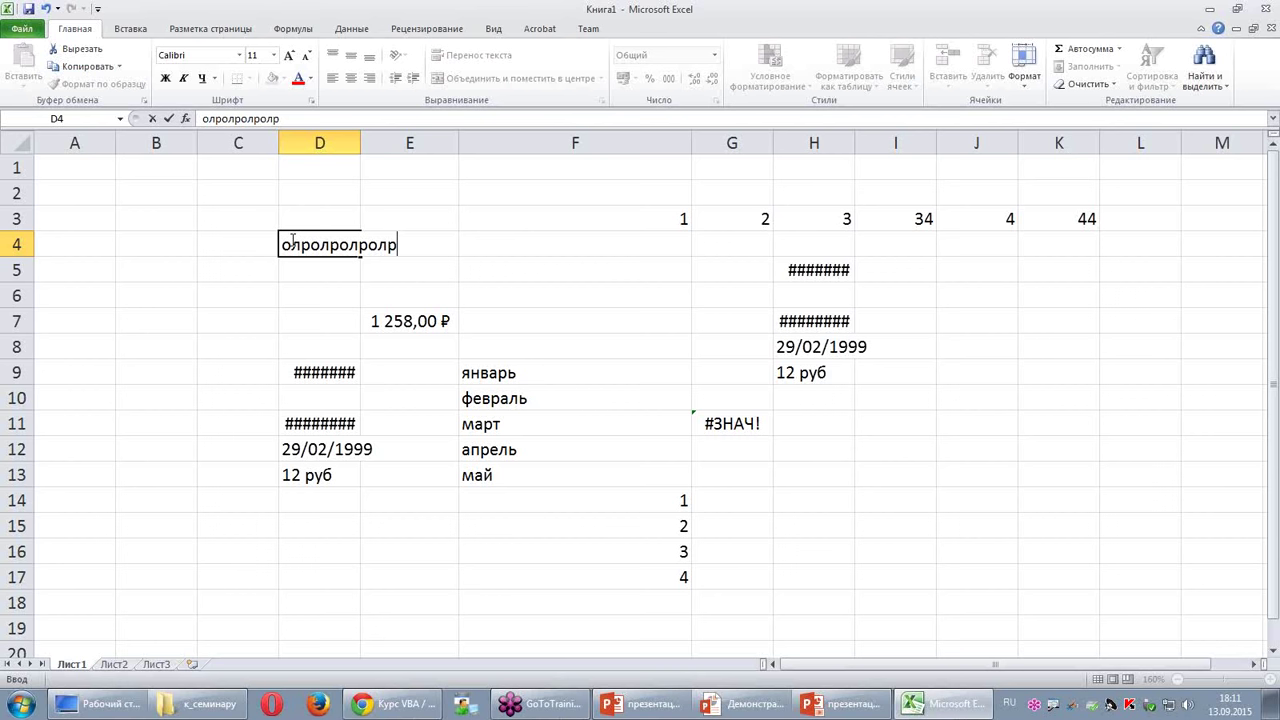
{"action": "key", "text": "Return"}
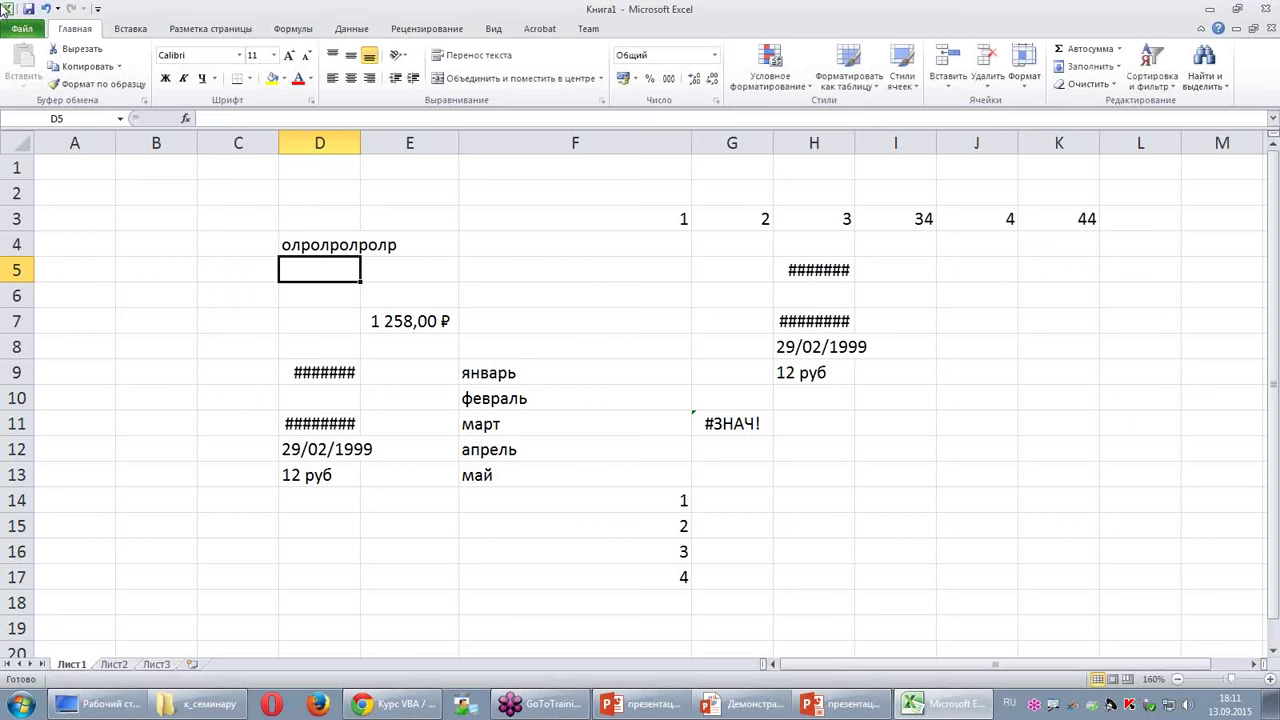
Step: Browse the Формулы and Дополнительно pages of Excel Options, then return to the PowerPoint slideshow
{"action": "left_click", "coordinate": [22, 30]}
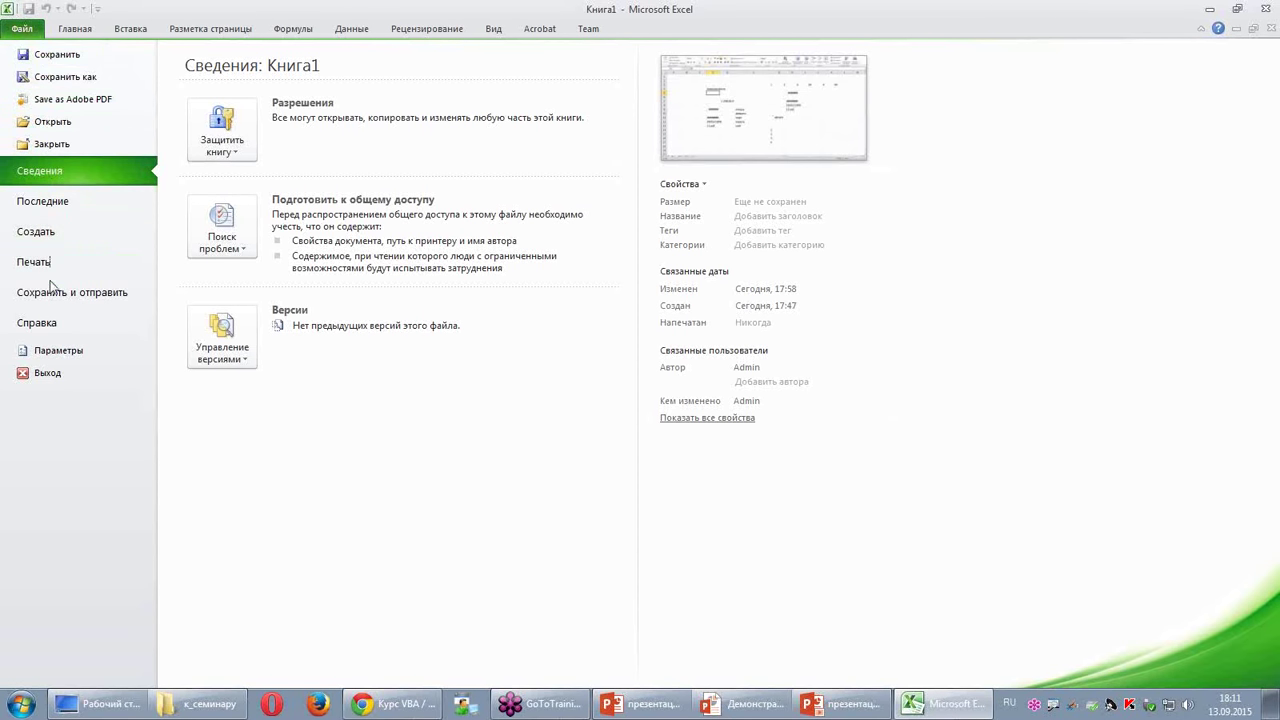
{"action": "left_click", "coordinate": [58, 350]}
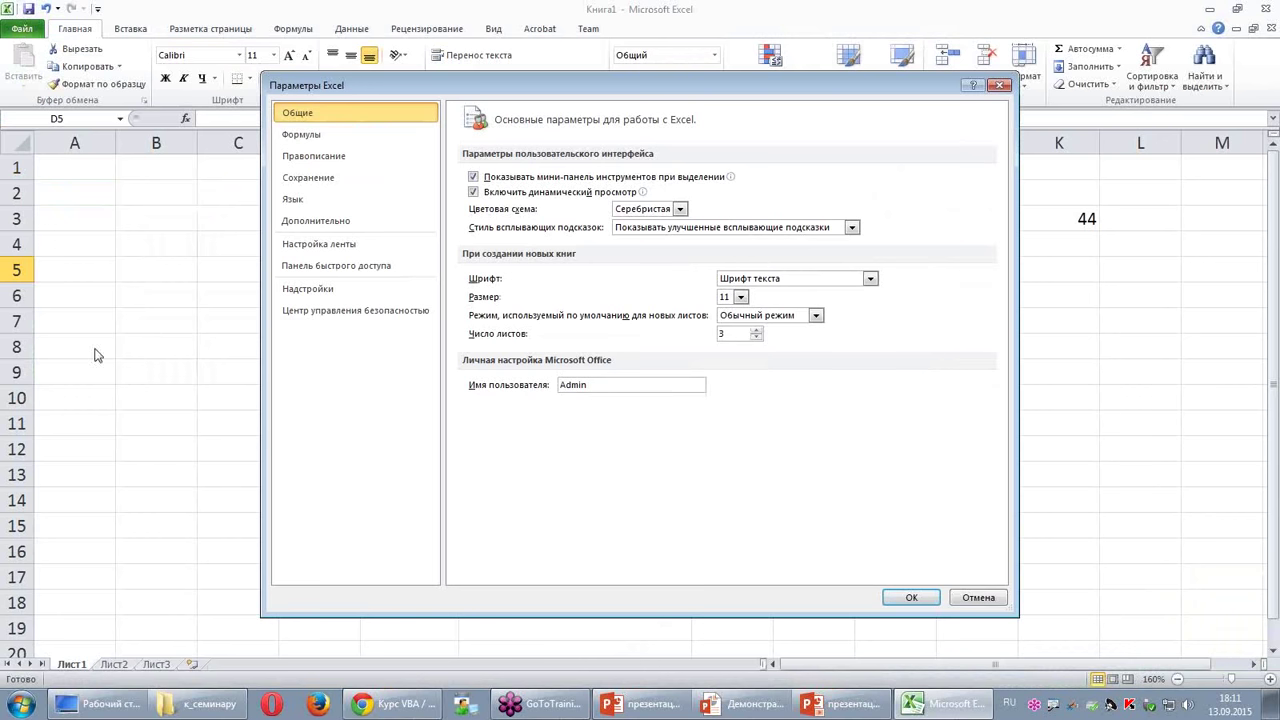
{"action": "left_click", "coordinate": [340, 138]}
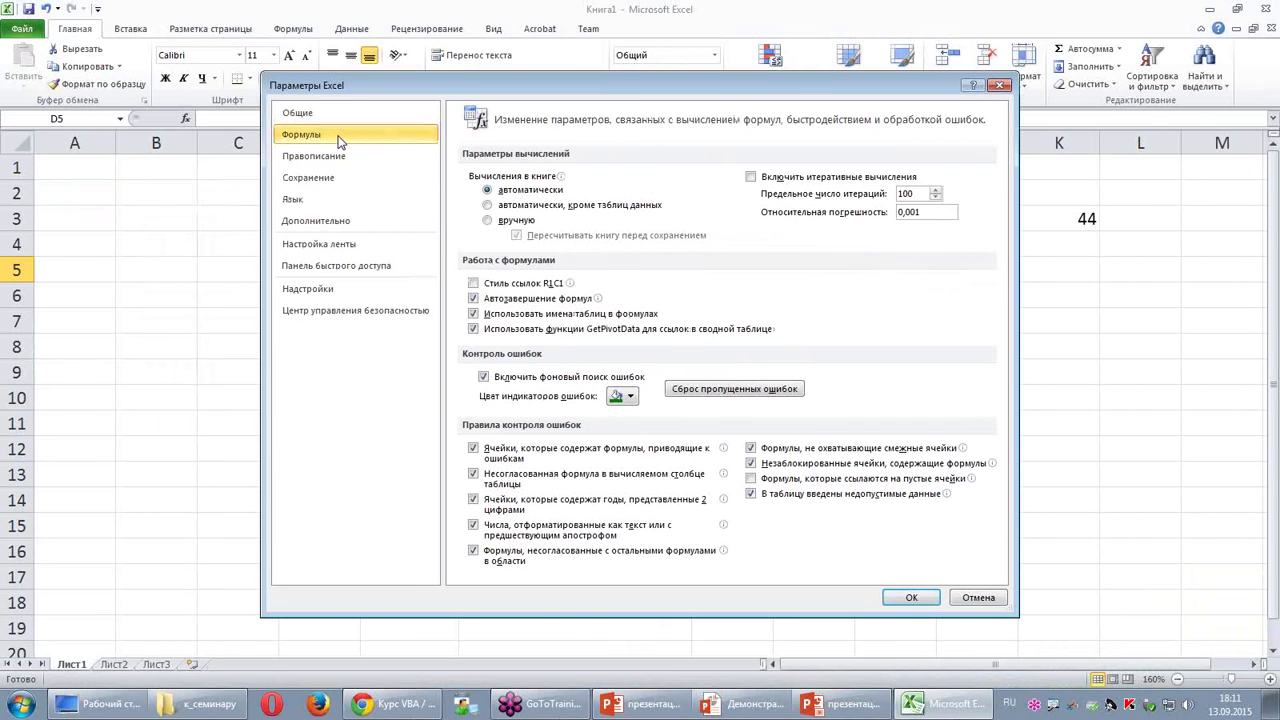
{"action": "left_click", "coordinate": [336, 222]}
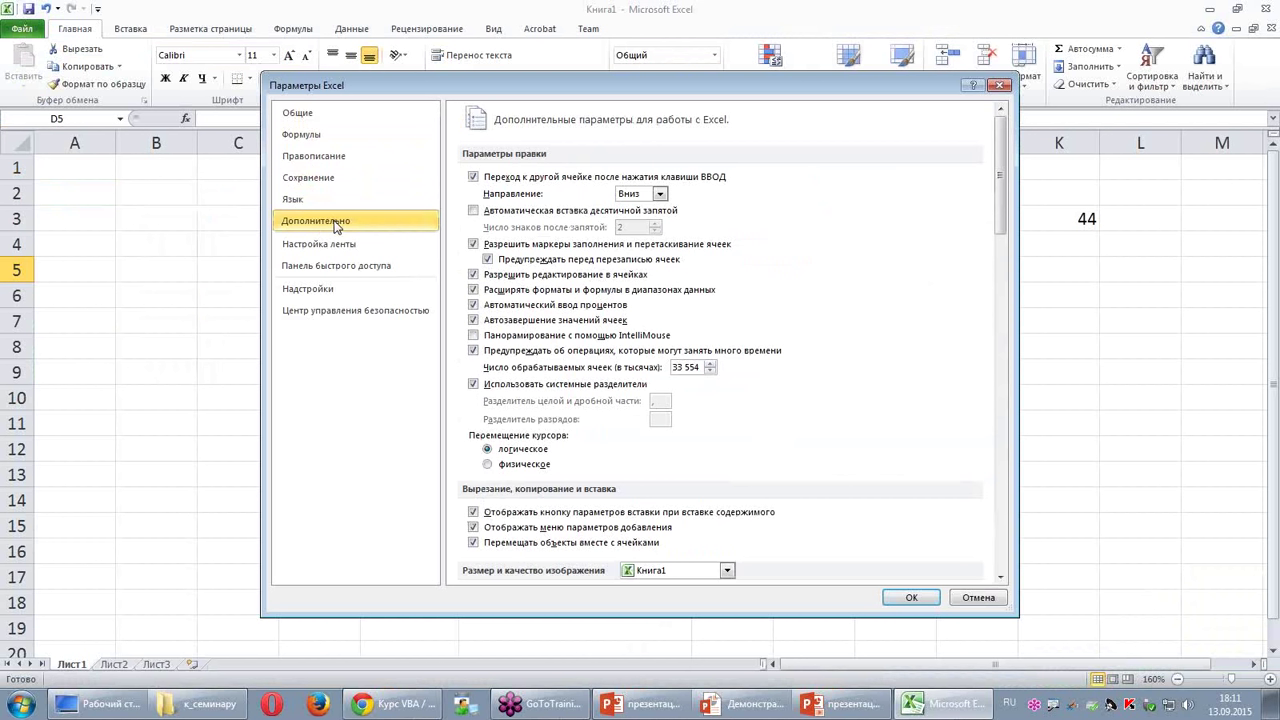
{"action": "left_click", "coordinate": [660, 194]}
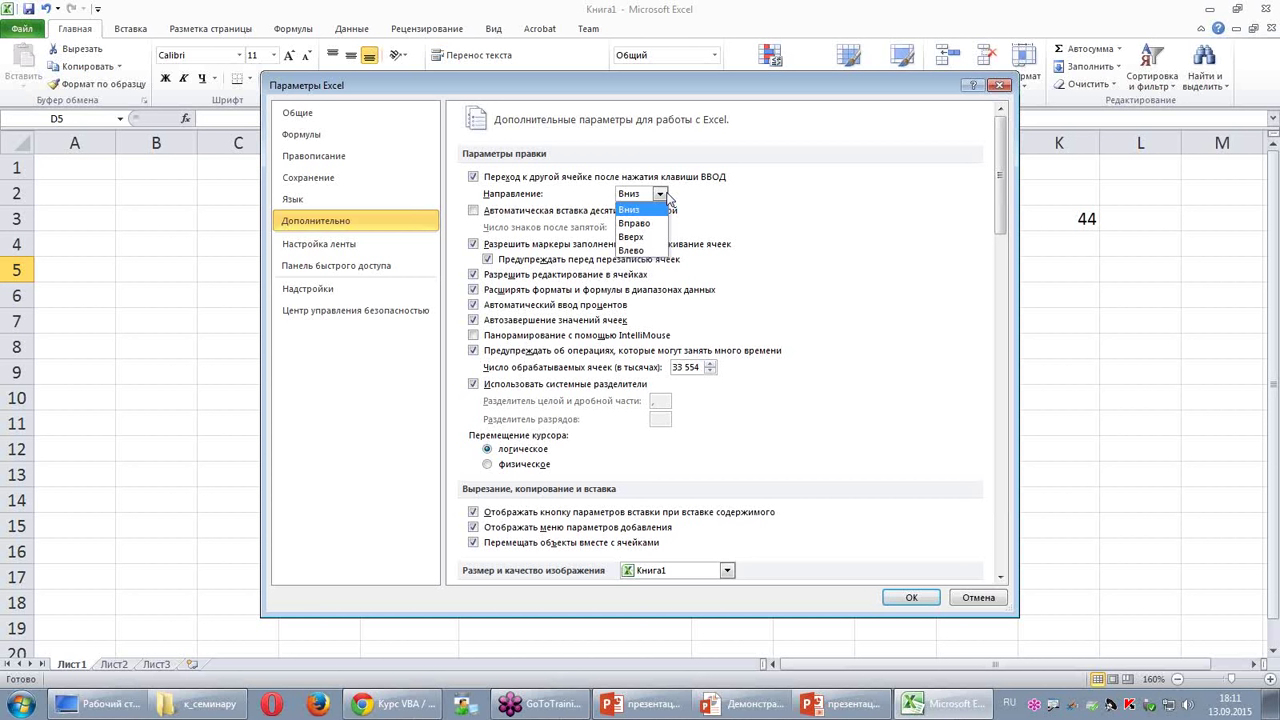
{"action": "left_click", "coordinate": [760, 704]}
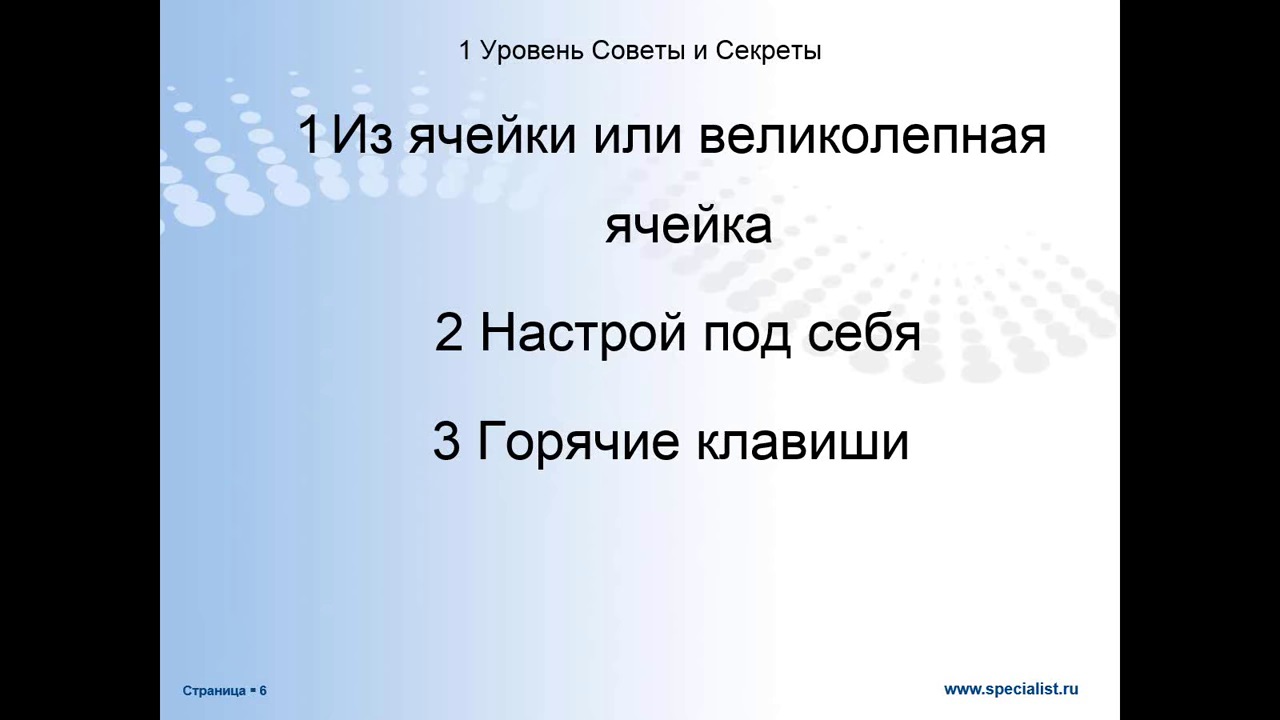
Step: Back in Excel Options, review the Общие colour scheme (keeping silver), then the Формулы and Сохранение pages
{"action": "key", "text": "alt+Tab"}
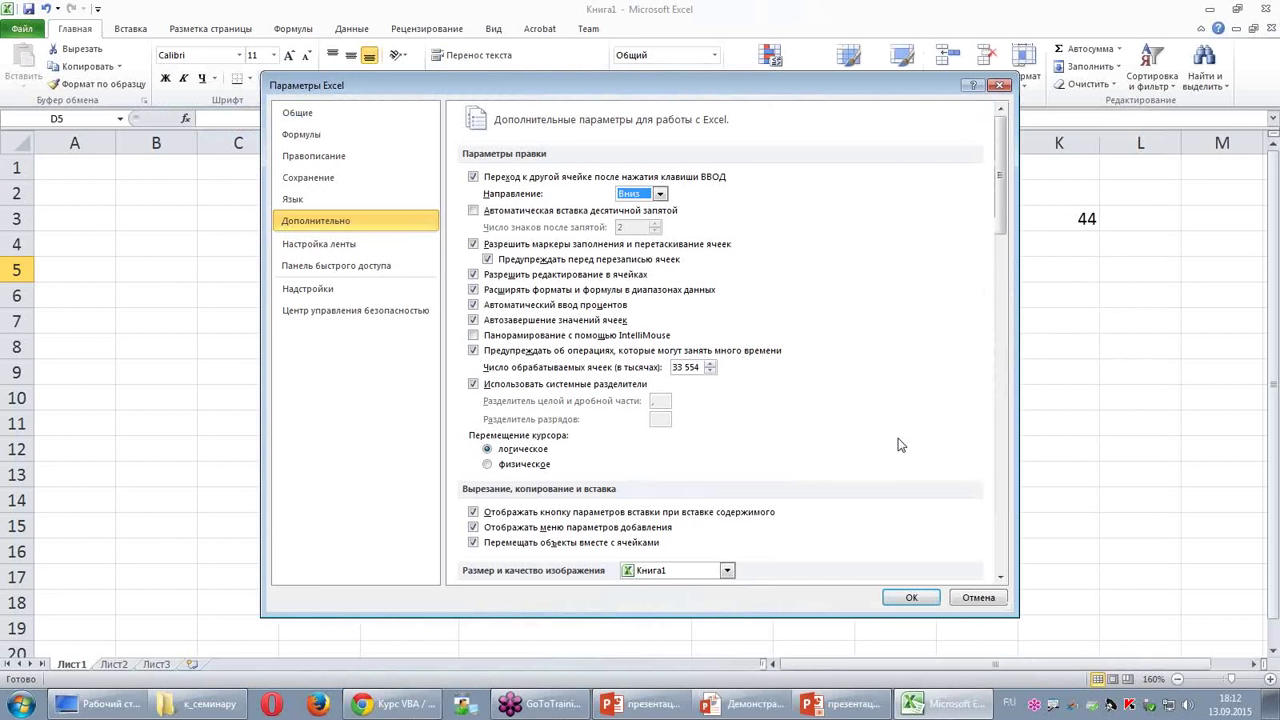
{"action": "left_click", "coordinate": [320, 118]}
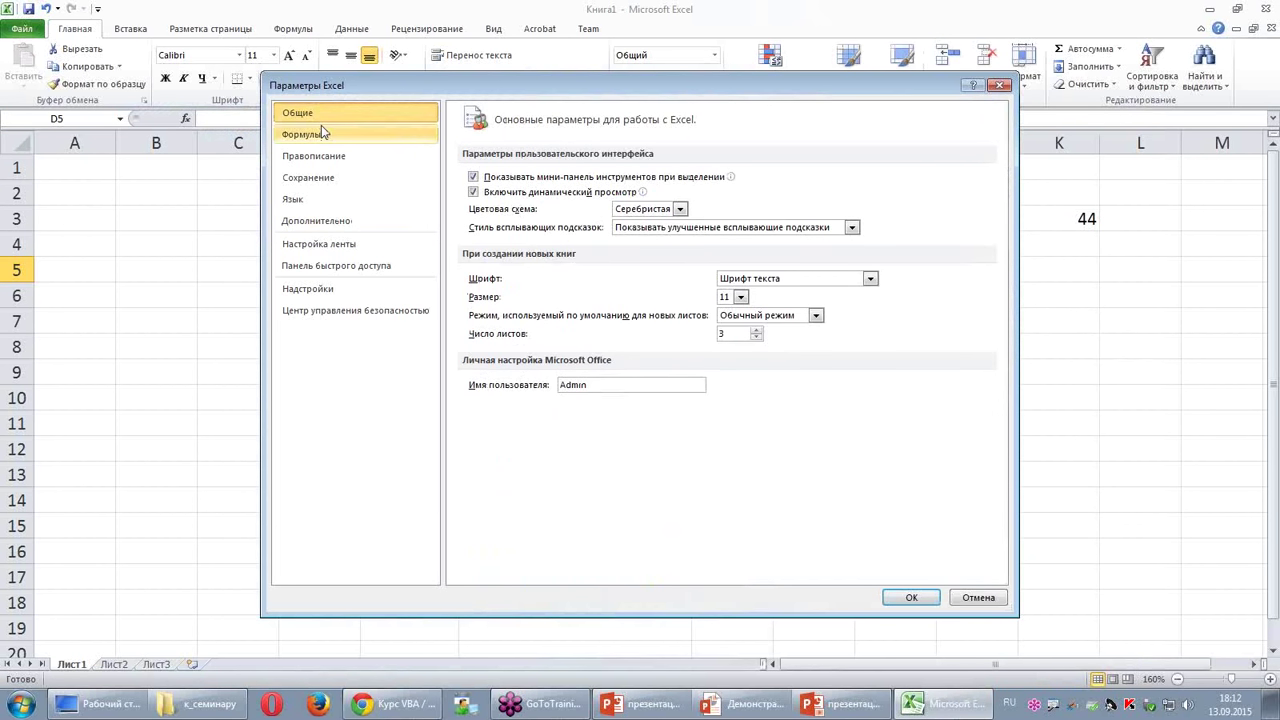
{"action": "left_click", "coordinate": [328, 135]}
{"action": "left_click", "coordinate": [330, 114]}
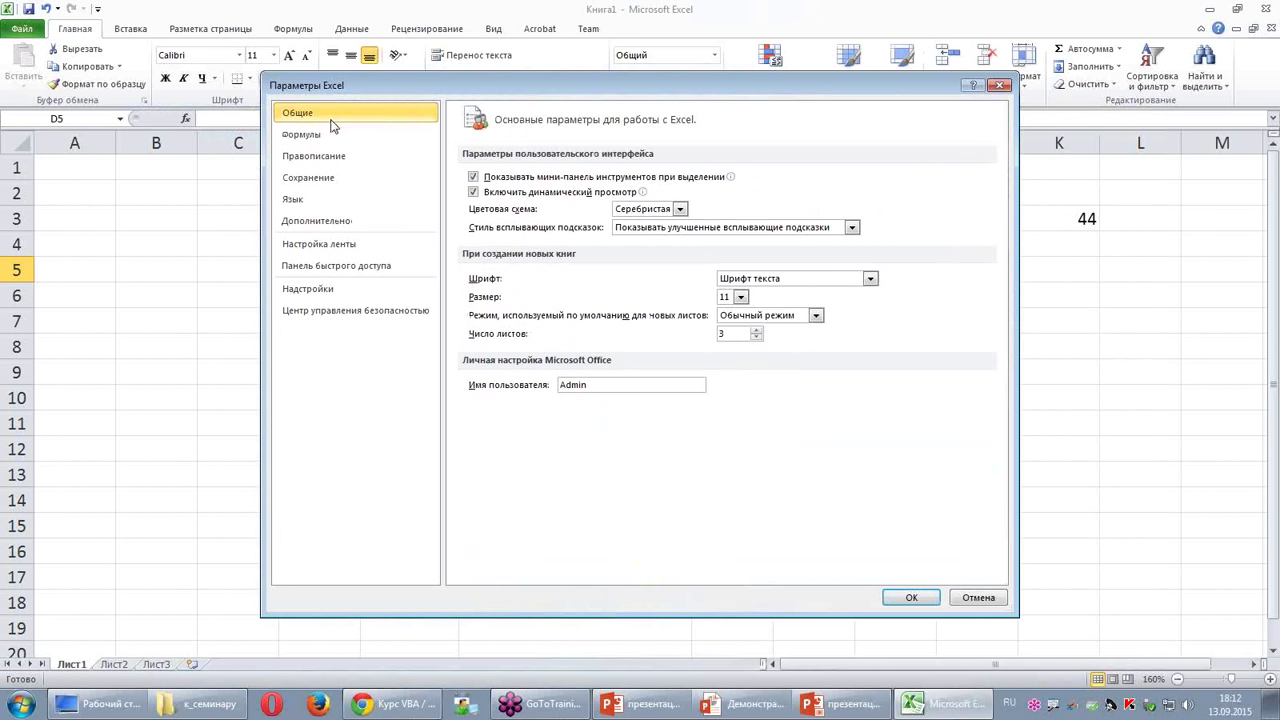
{"action": "left_click", "coordinate": [680, 209]}
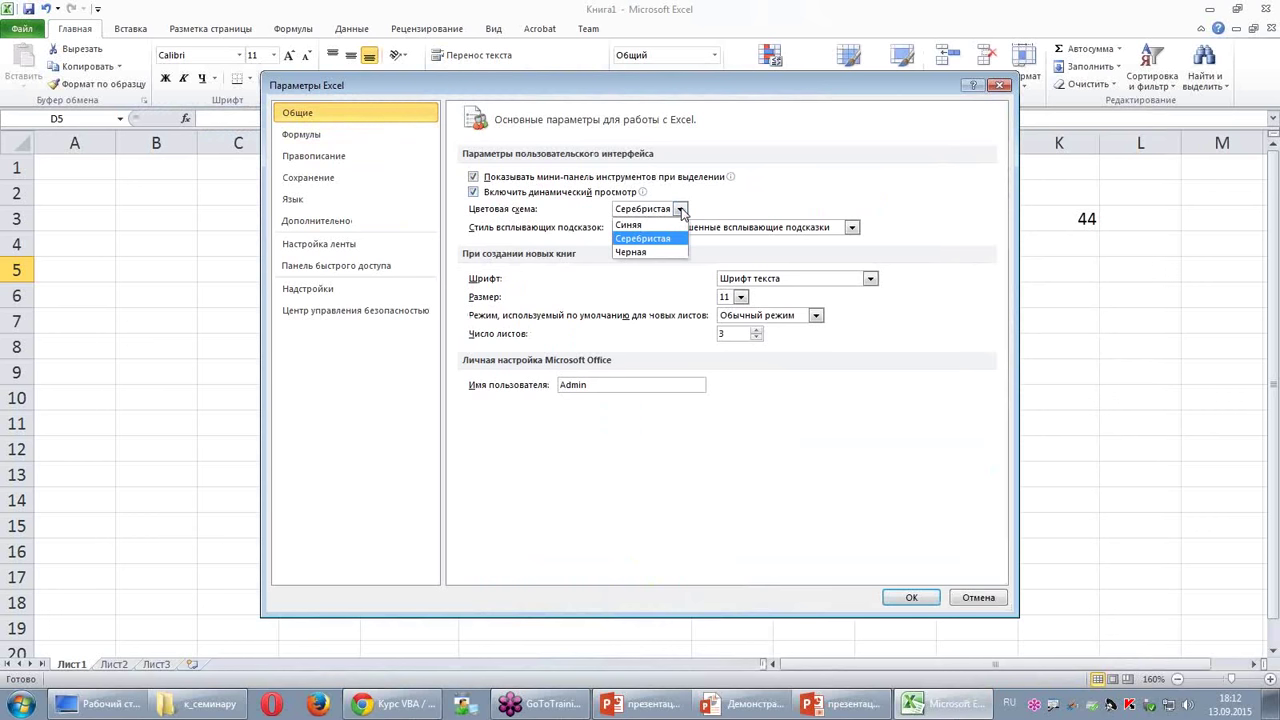
{"action": "left_click", "coordinate": [680, 209]}
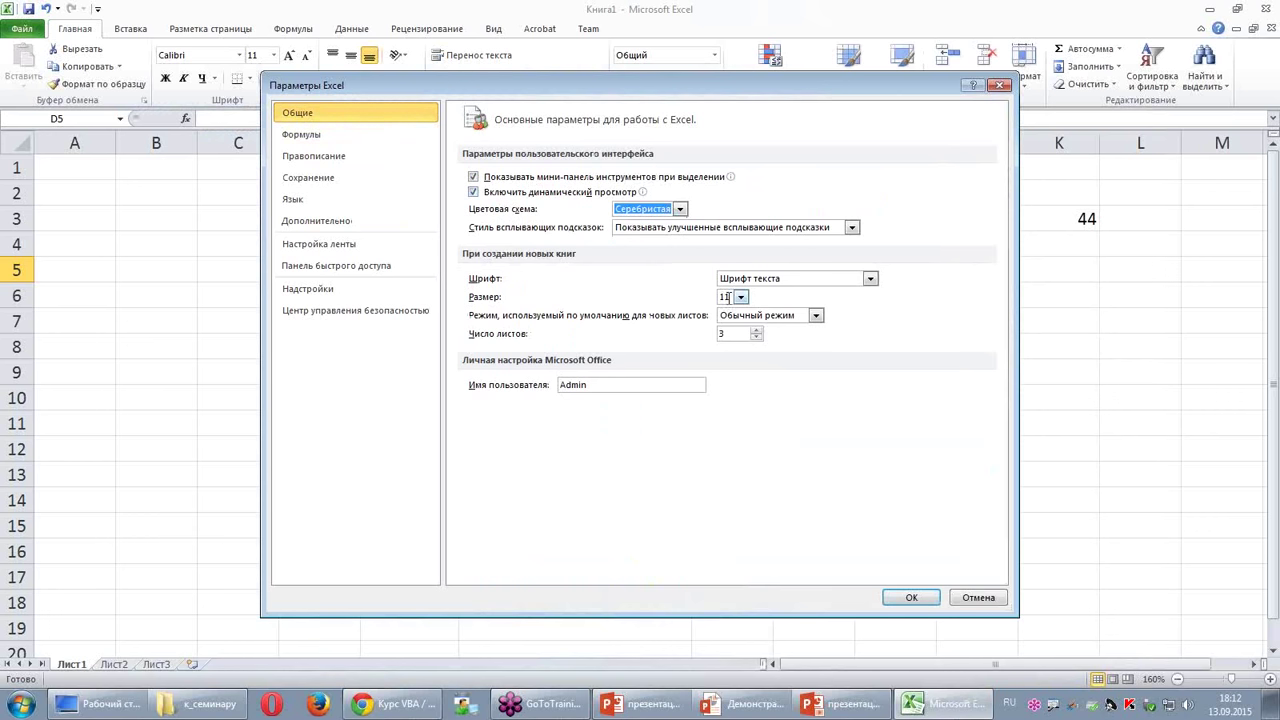
{"action": "left_click", "coordinate": [357, 140]}
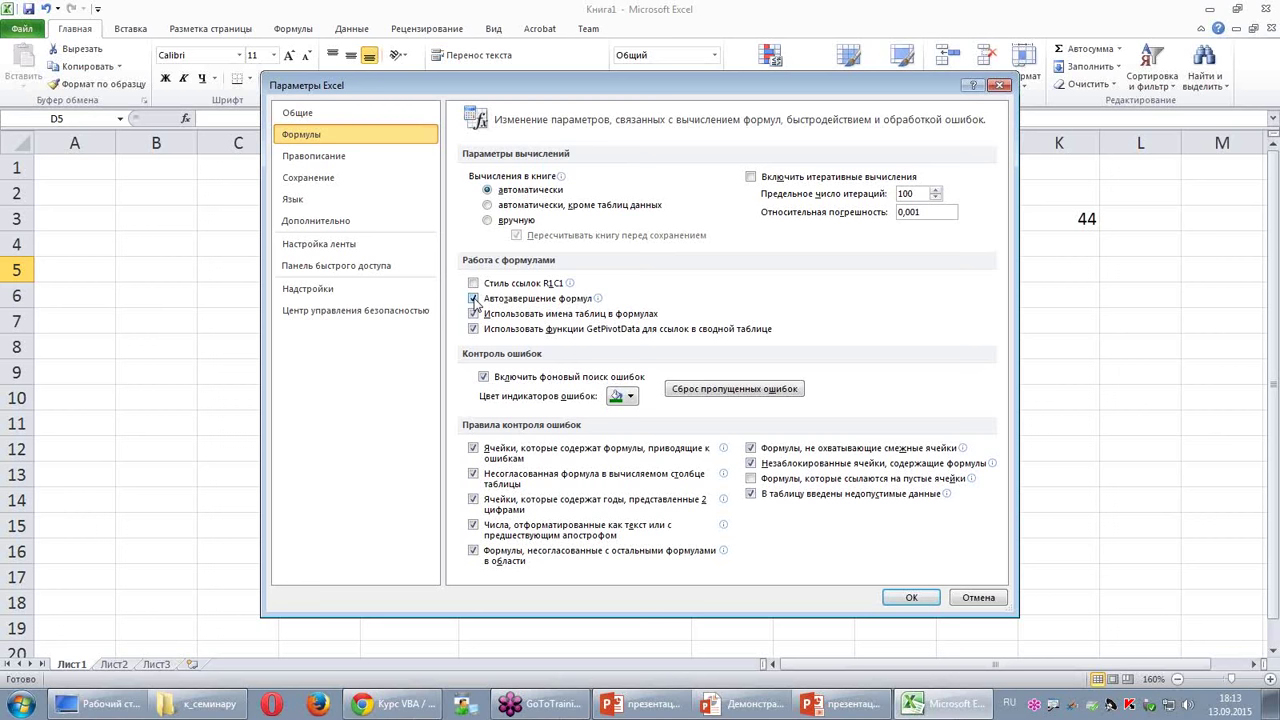
{"action": "left_click", "coordinate": [338, 177]}
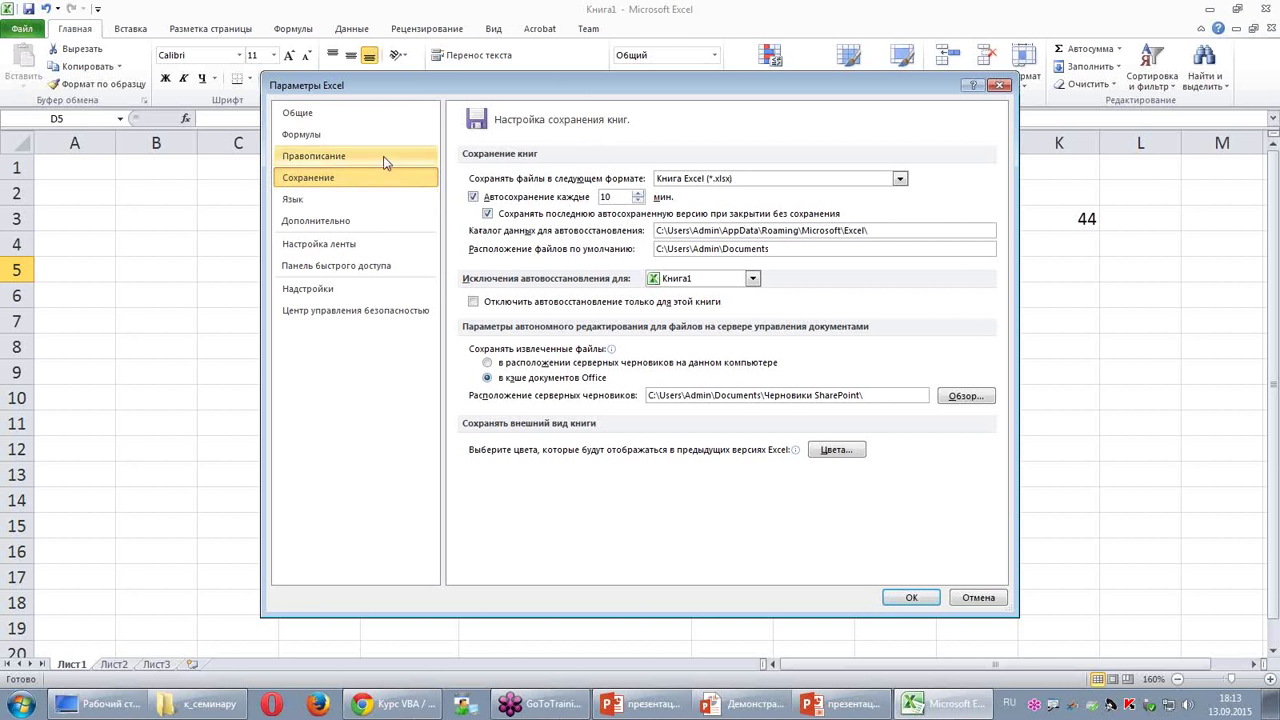
{"action": "left_click", "coordinate": [330, 138]}
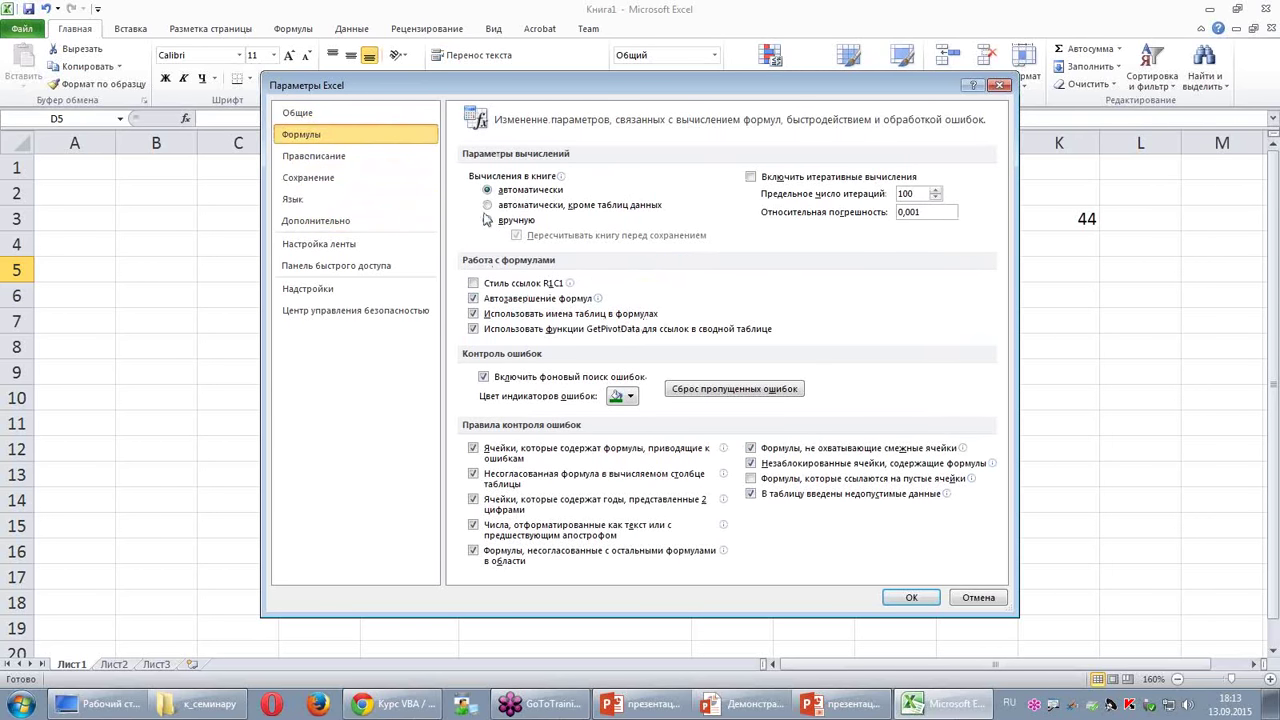
{"action": "left_click", "coordinate": [487, 220]}
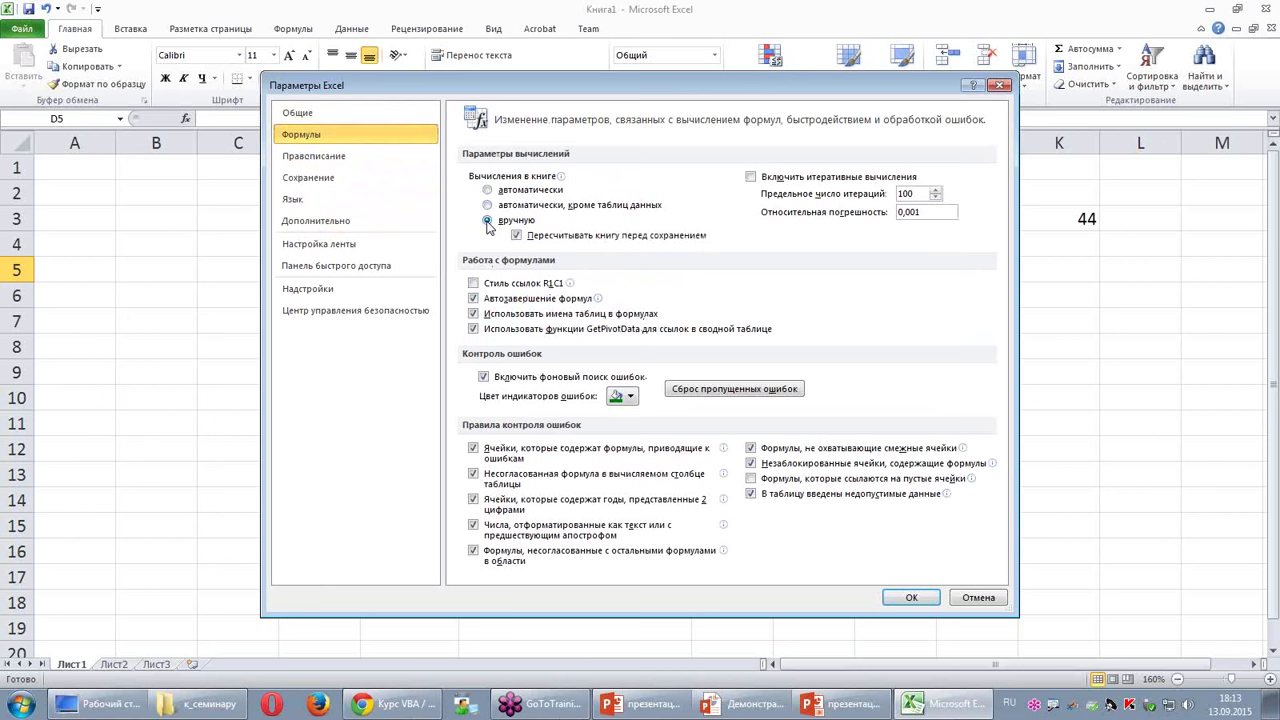
{"action": "left_click", "coordinate": [487, 190]}
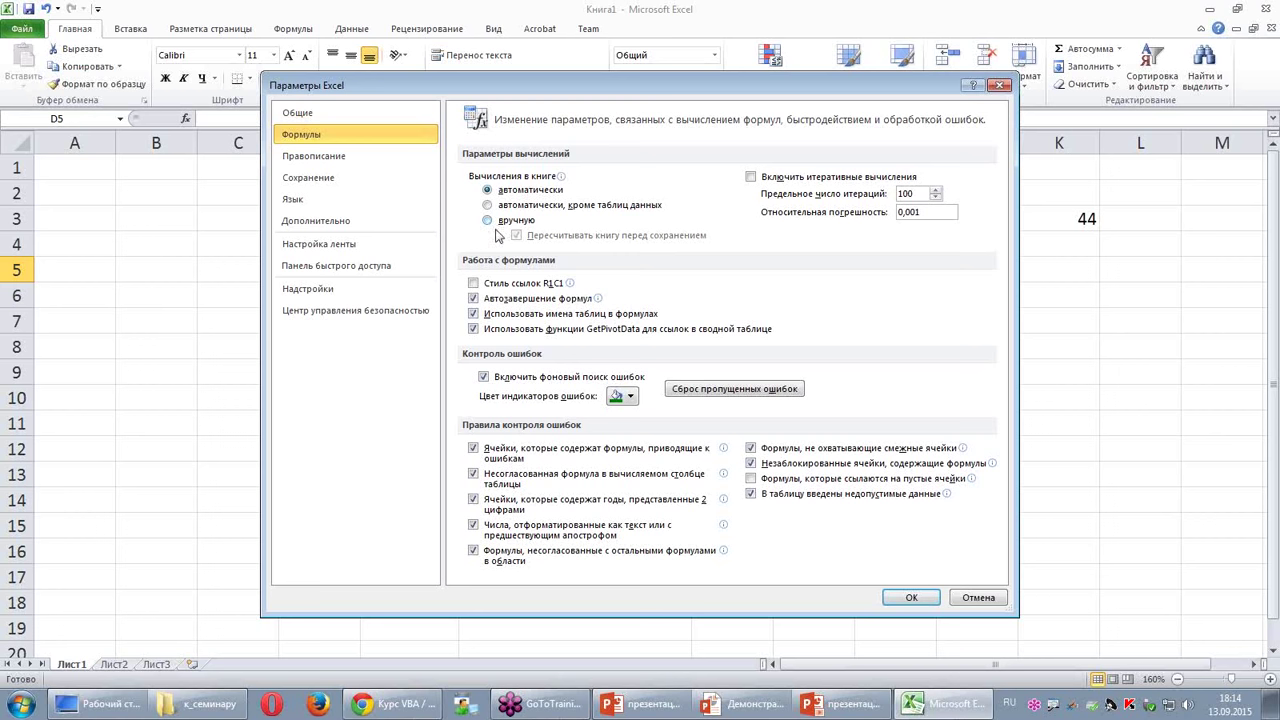
Step: Close Excel Options unchanged and jump from A5 down to the sheet's last row, 1048576
{"action": "left_click", "coordinate": [978, 598]}
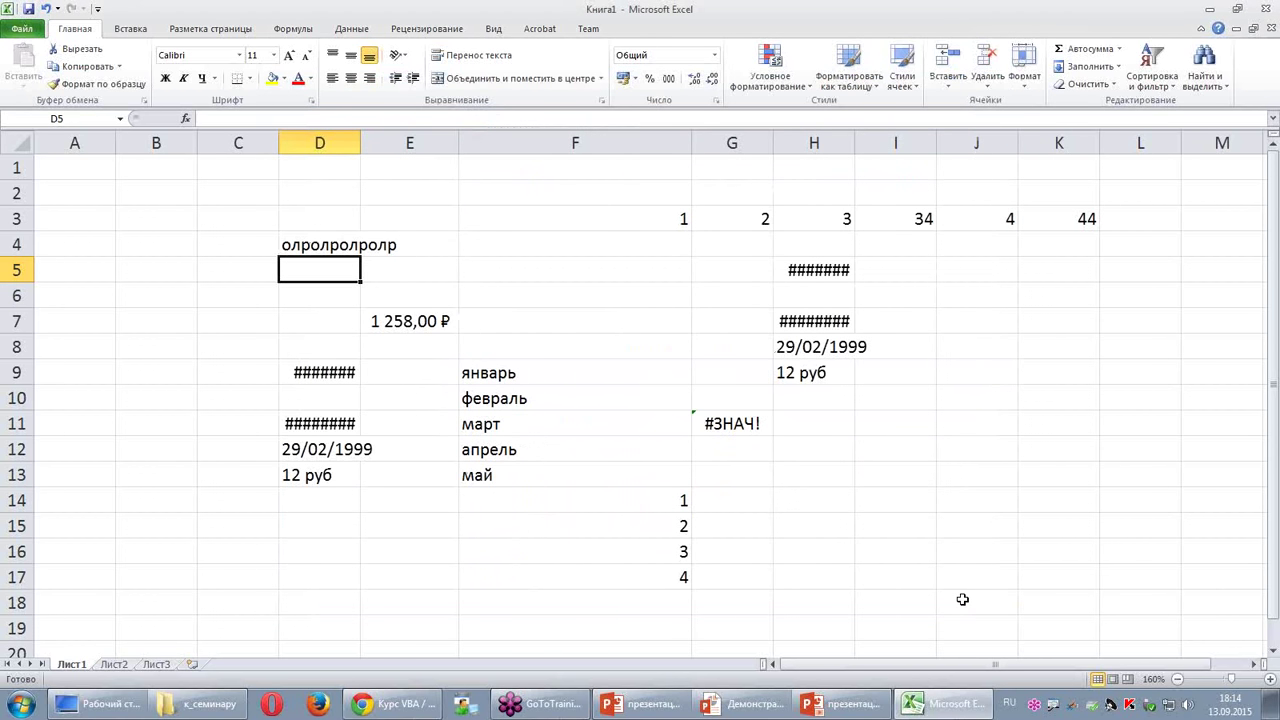
{"action": "scroll", "coordinate": [107, 631], "scroll_direction": "down", "scroll_amount": 7}
{"action": "scroll", "coordinate": [107, 631], "scroll_direction": "up", "scroll_amount": 7}
{"action": "left_click", "coordinate": [89, 269]}
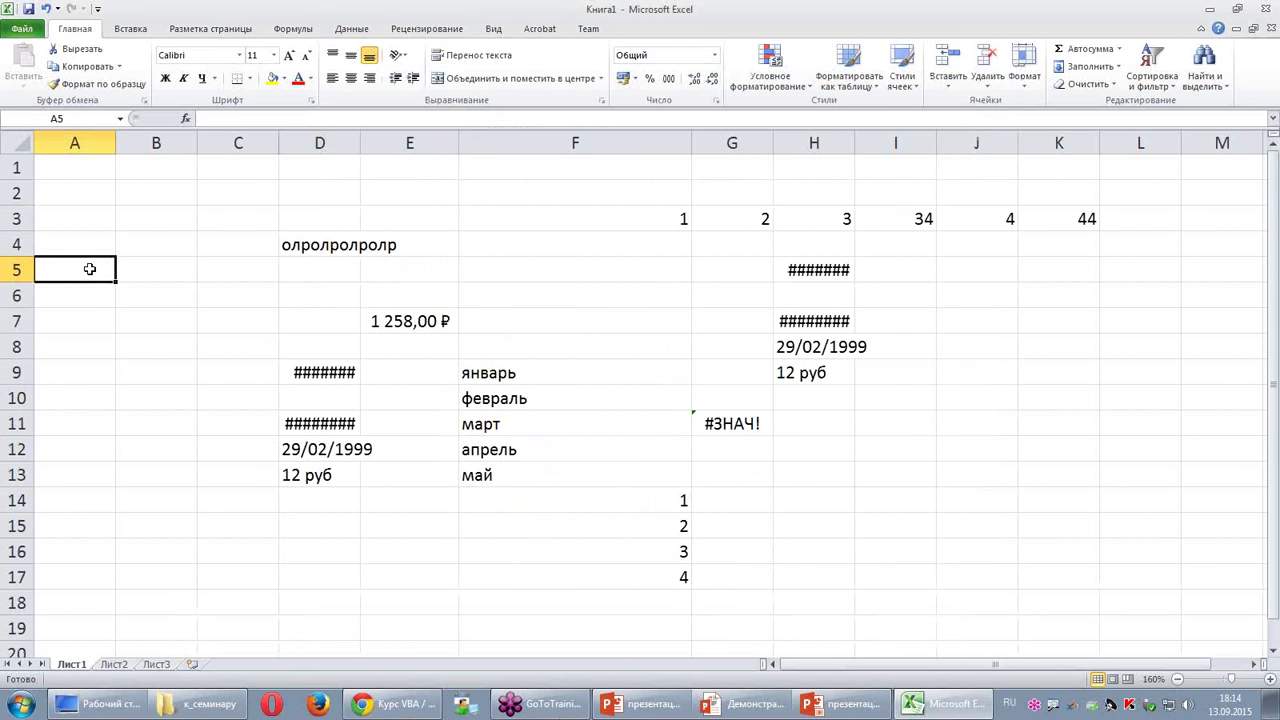
{"action": "key", "text": "ctrl+Down"}
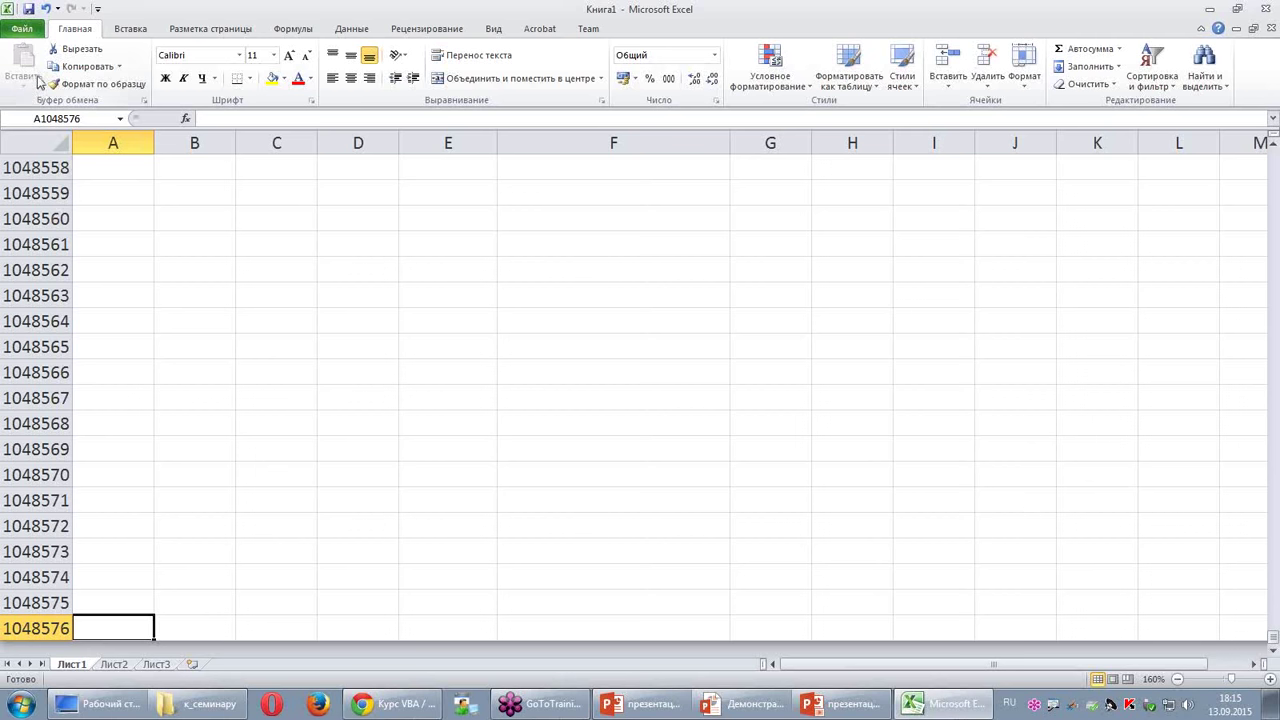
{"action": "left_click", "coordinate": [22, 28]}
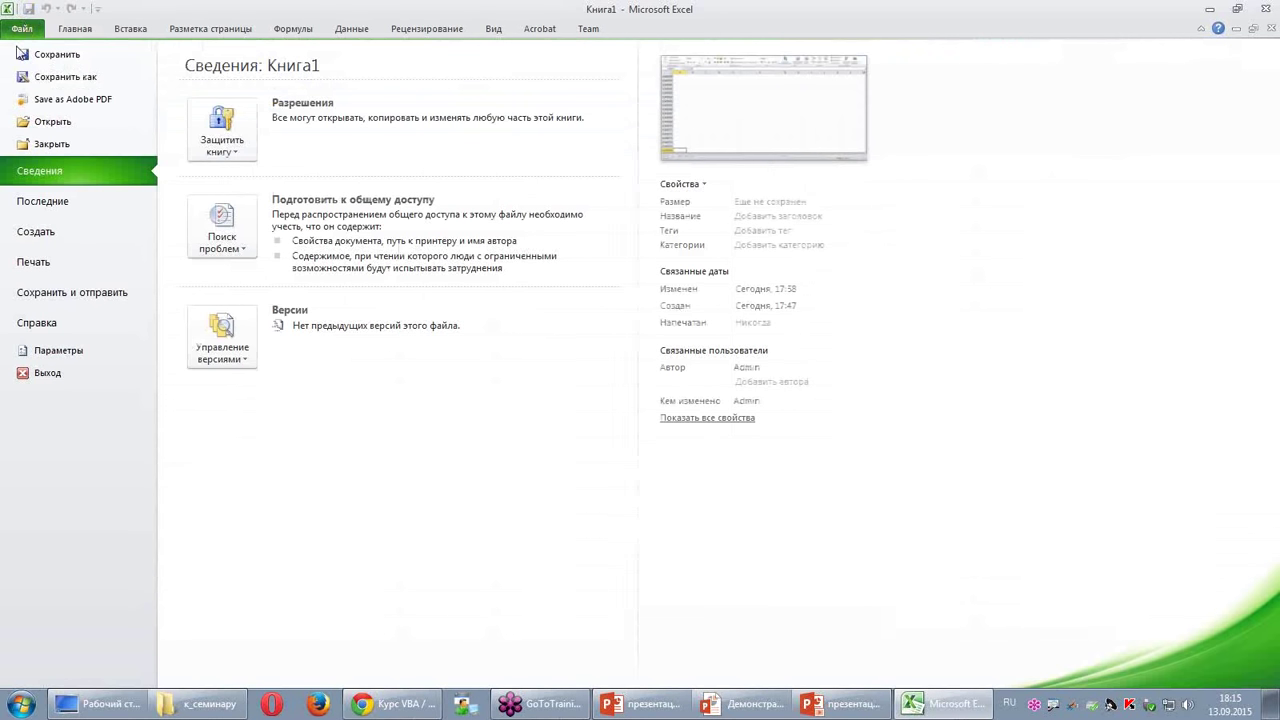
{"action": "left_click", "coordinate": [75, 352]}
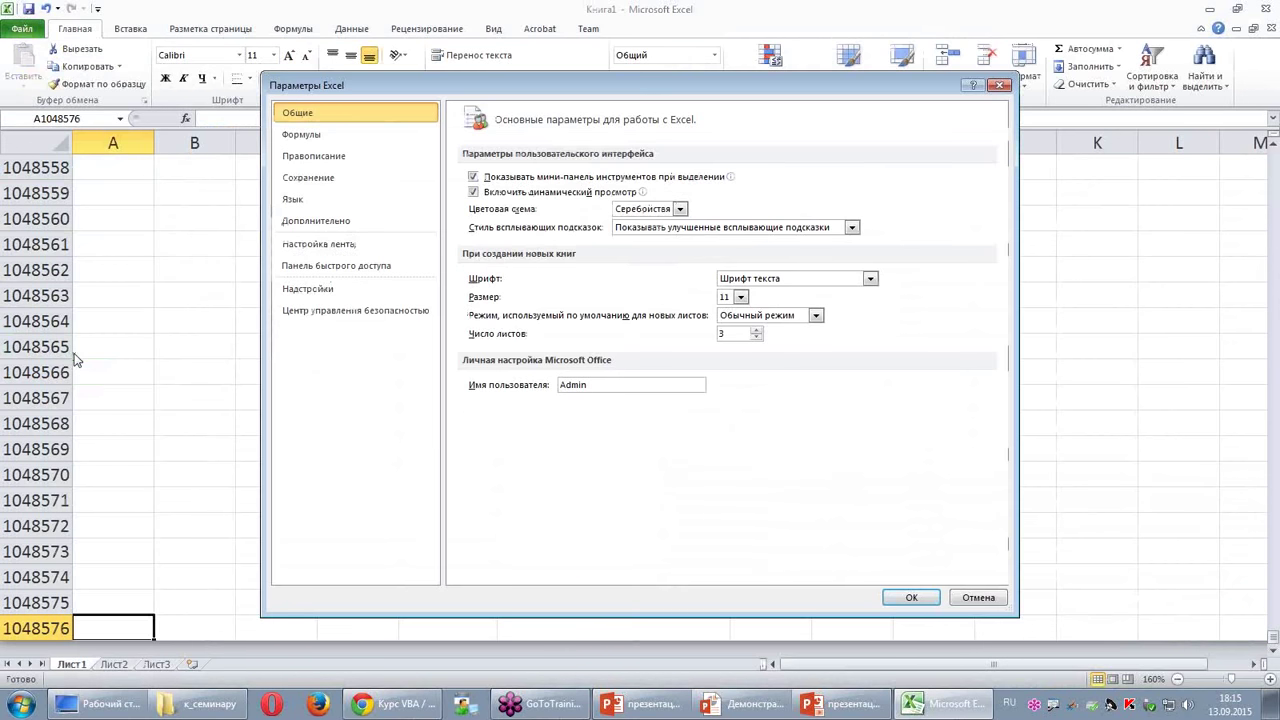
{"action": "left_click", "coordinate": [309, 140]}
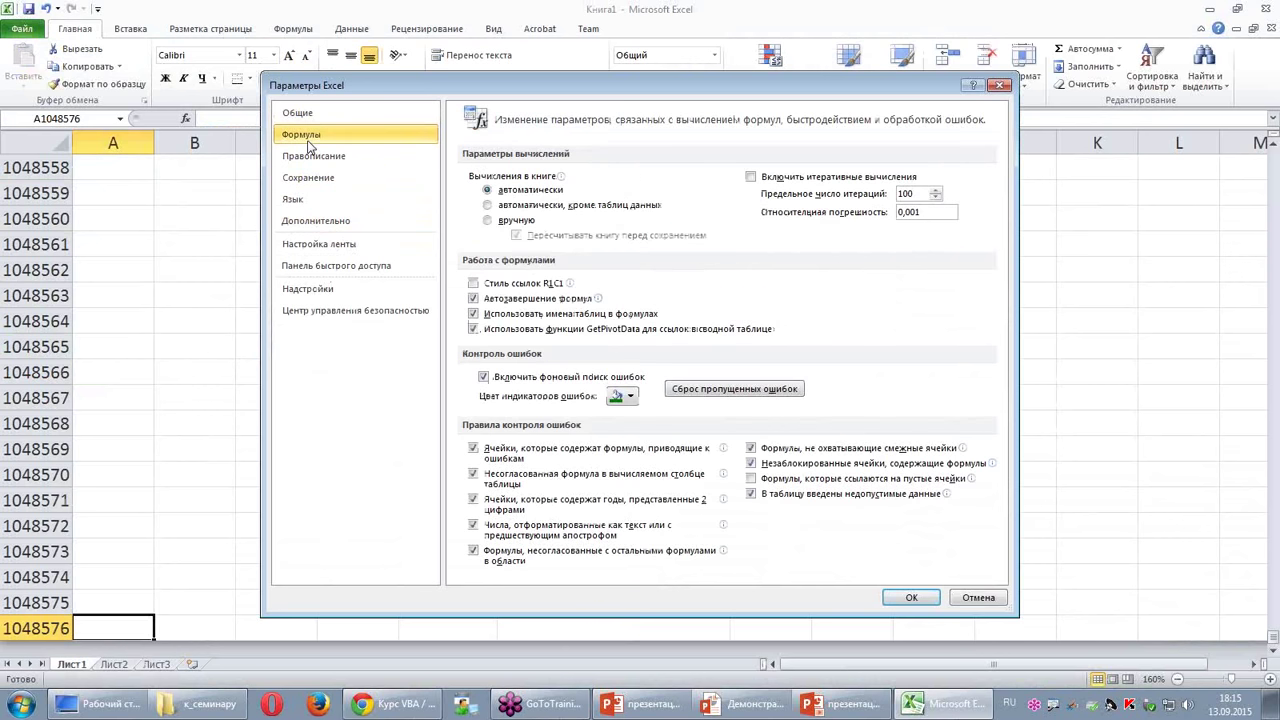
{"action": "left_click", "coordinate": [318, 178]}
{"action": "left_click", "coordinate": [323, 199]}
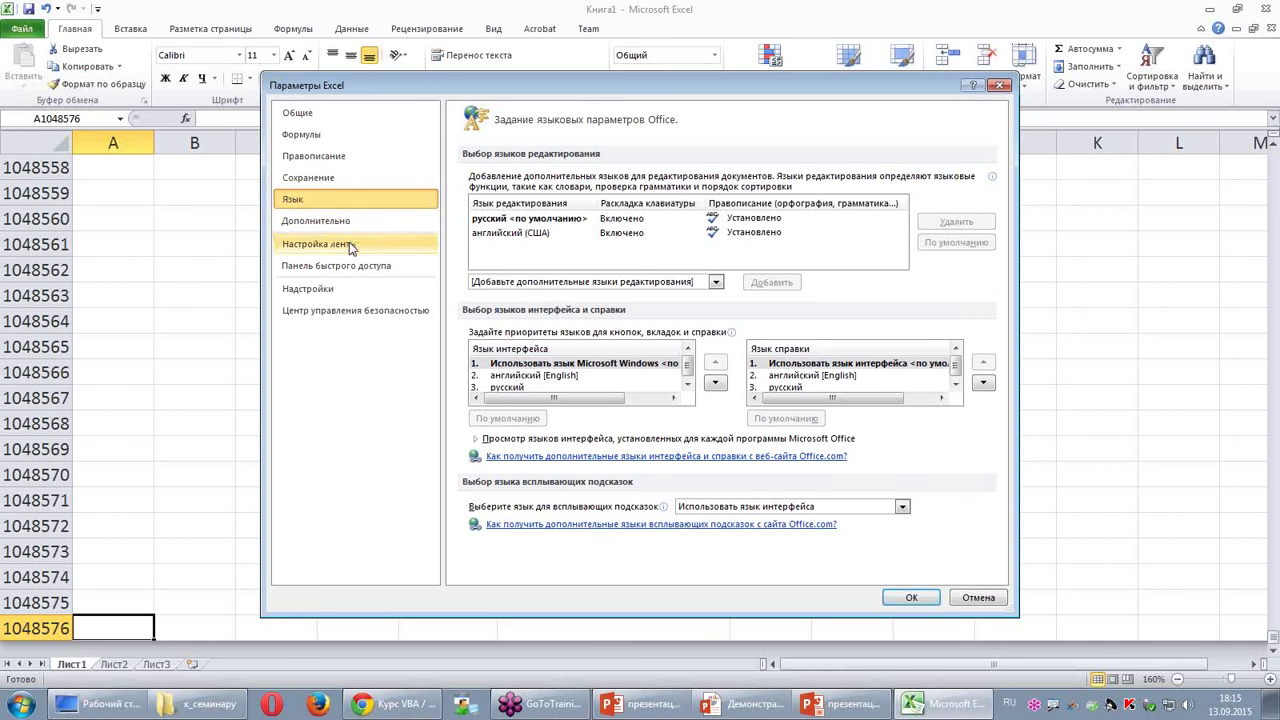
{"action": "left_click", "coordinate": [350, 248]}
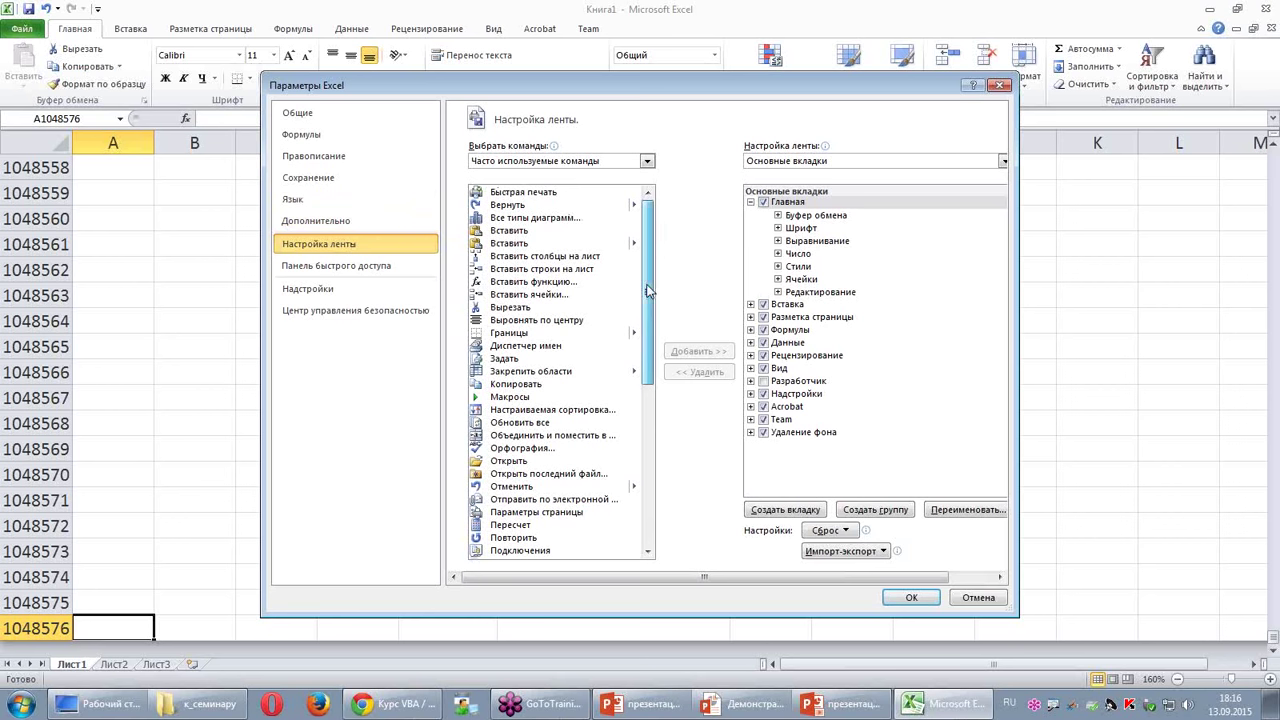
{"action": "scroll", "coordinate": [648, 290], "scroll_direction": "down", "scroll_amount": 1}
{"action": "left_click", "coordinate": [646, 161]}
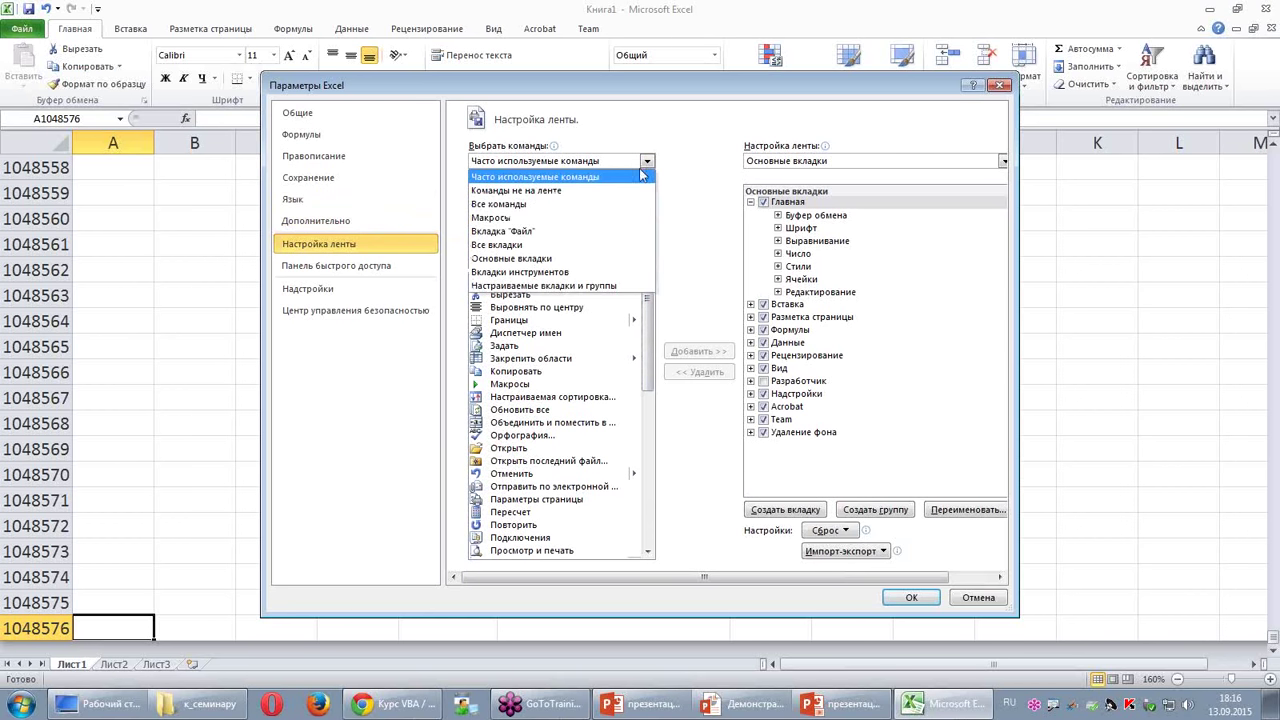
{"action": "left_click", "coordinate": [617, 203]}
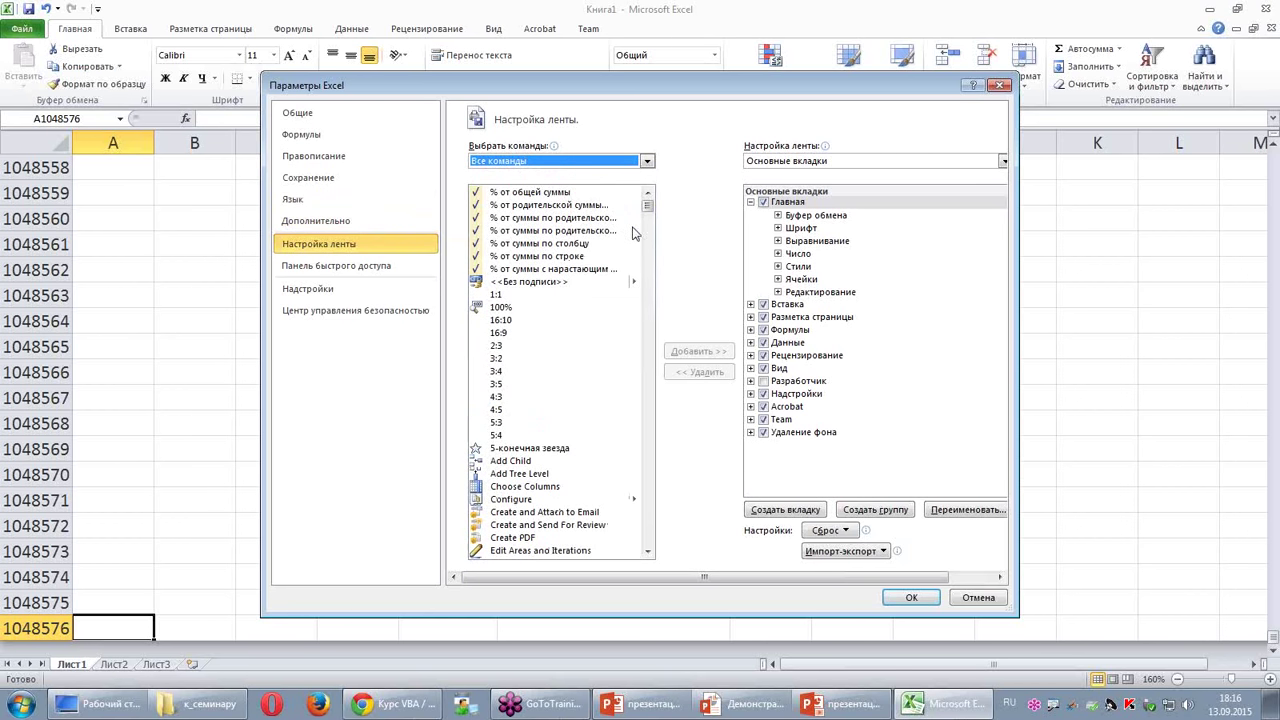
{"action": "left_click_drag", "start_coordinate": [650, 206], "coordinate": [658, 298]}
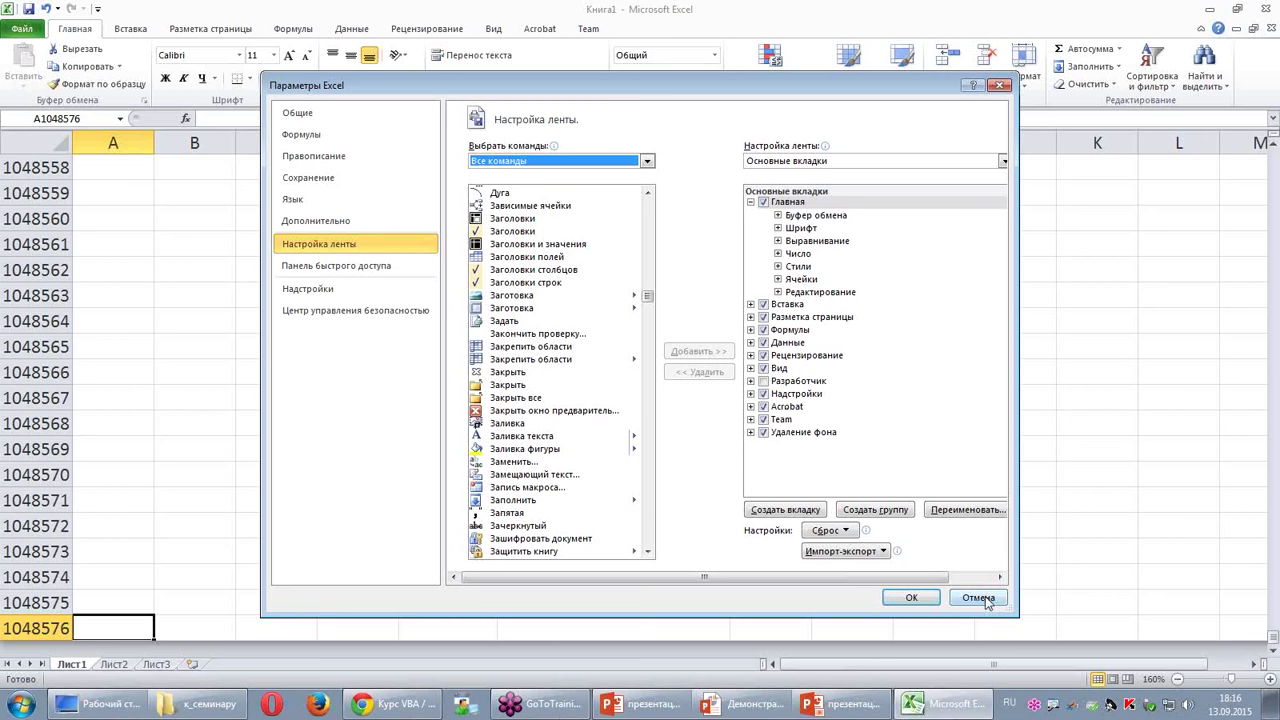
{"action": "left_click", "coordinate": [980, 598]}
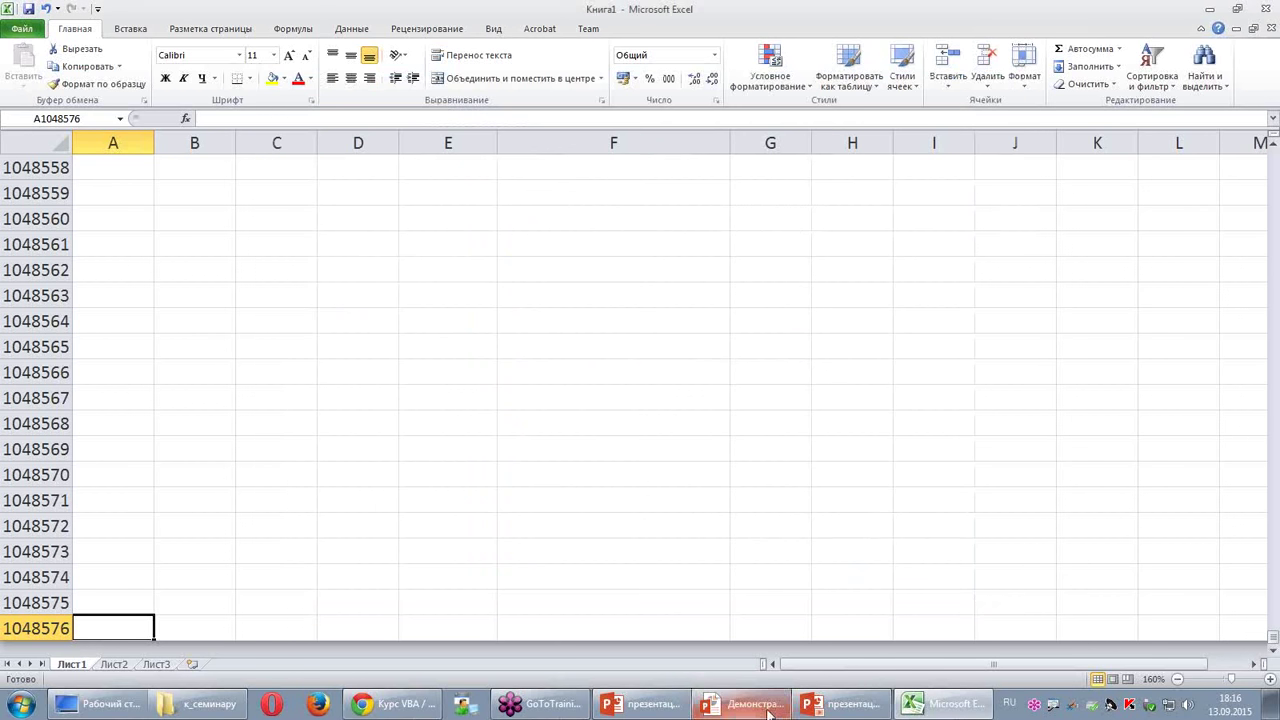
{"action": "left_click", "coordinate": [770, 710]}
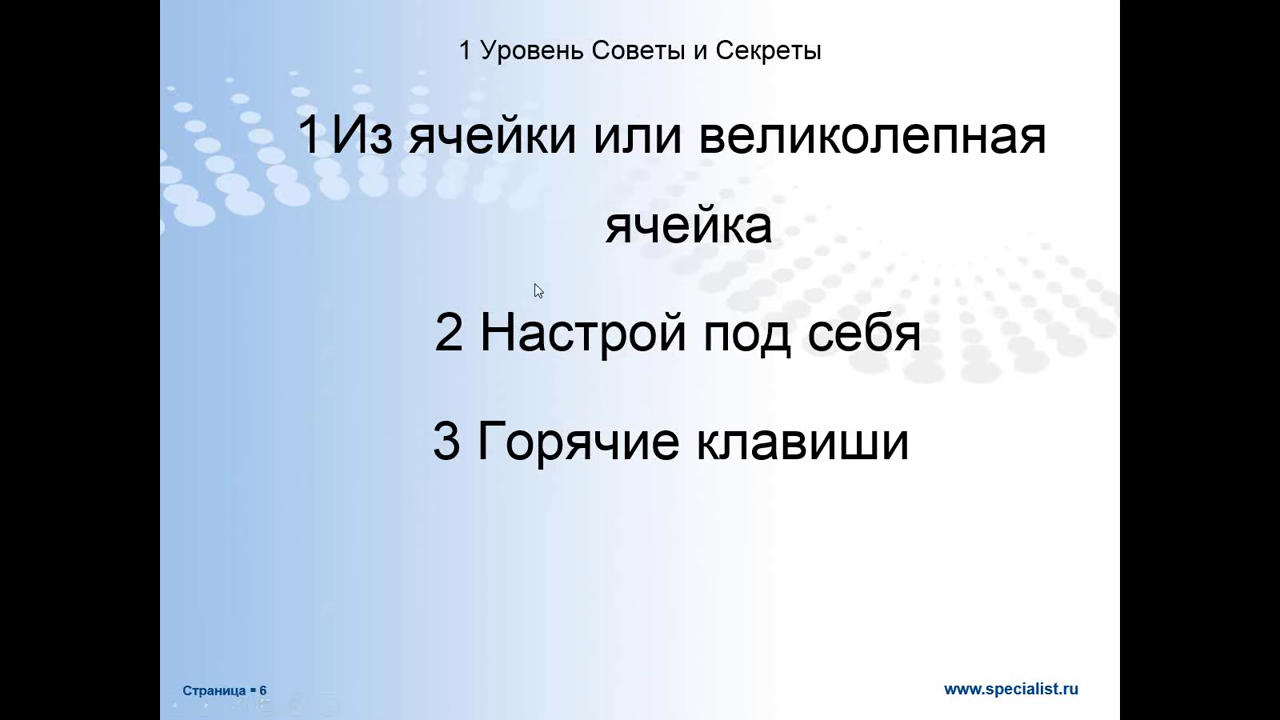
Step: Advance the slide show to slide 7, then switch to another open window
{"action": "key", "text": "Right"}
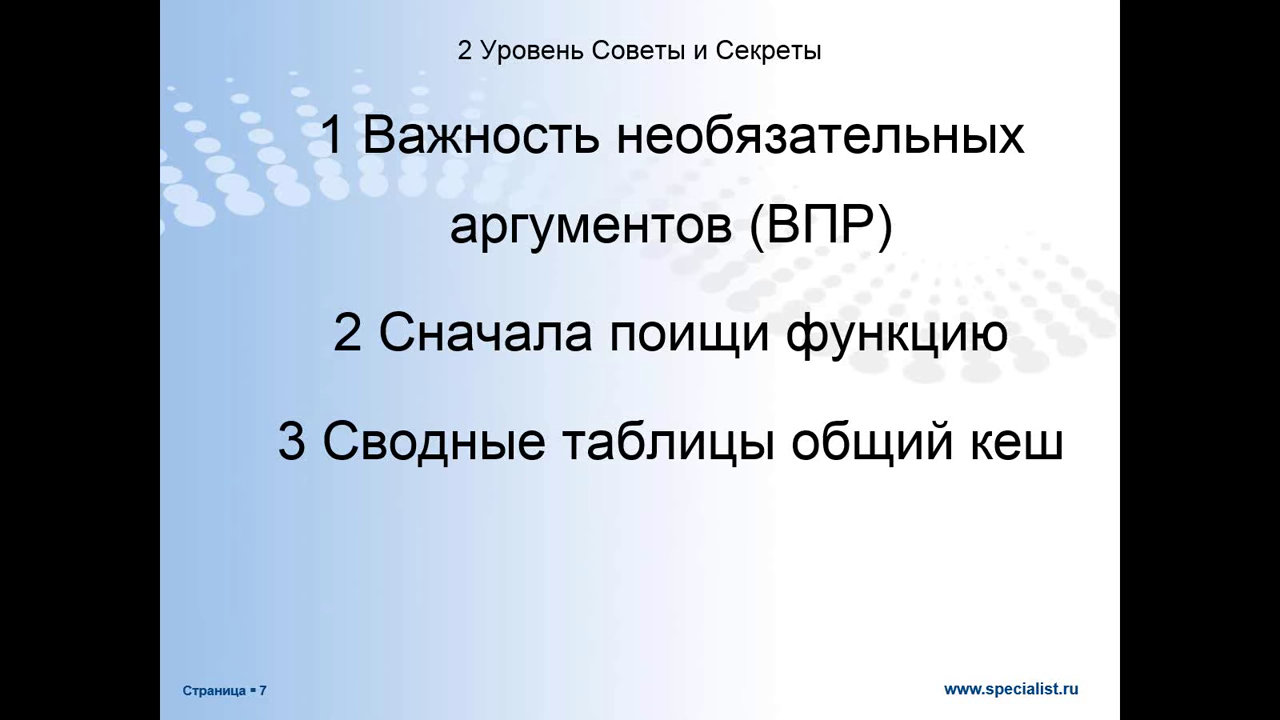
{"action": "key", "text": "alt+Tab"}
{"action": "key", "text": "alt+Tab"}
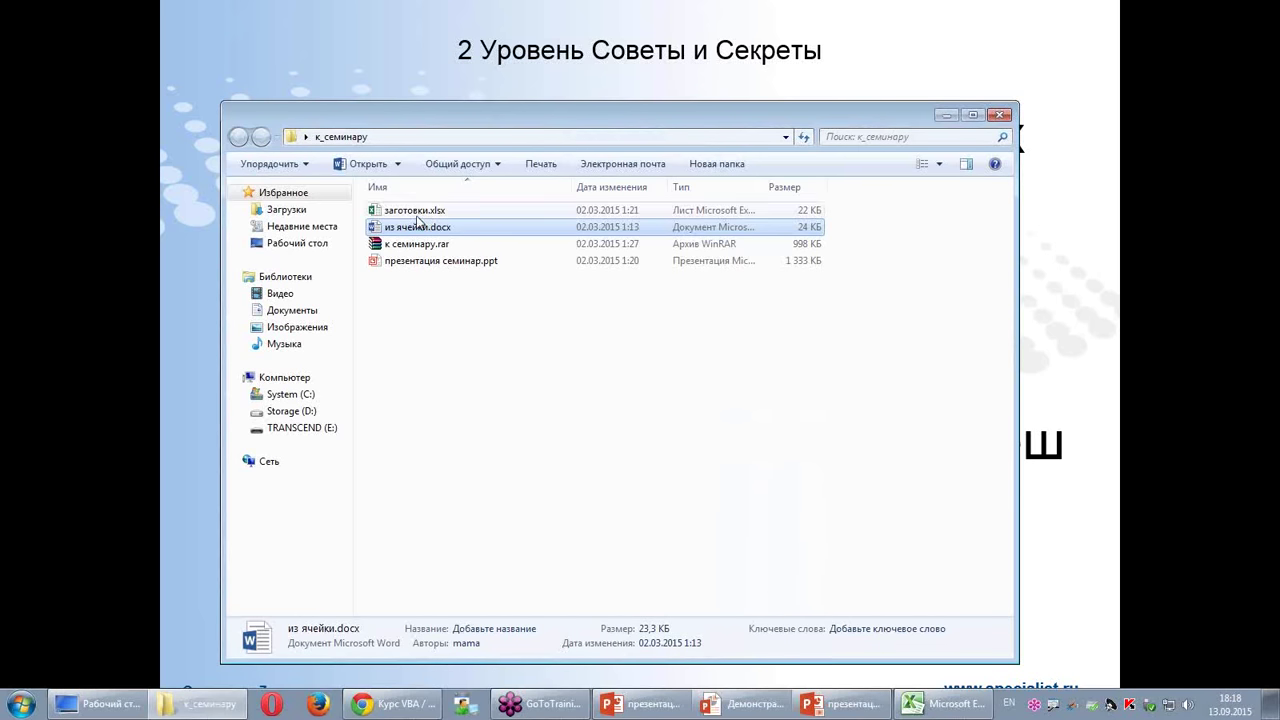
Step: Open заготовки.xlsx from the к_семинару folder and return to the top of the sheet
{"action": "left_click", "coordinate": [417, 213]}
{"action": "double_click", "coordinate": [417, 213]}
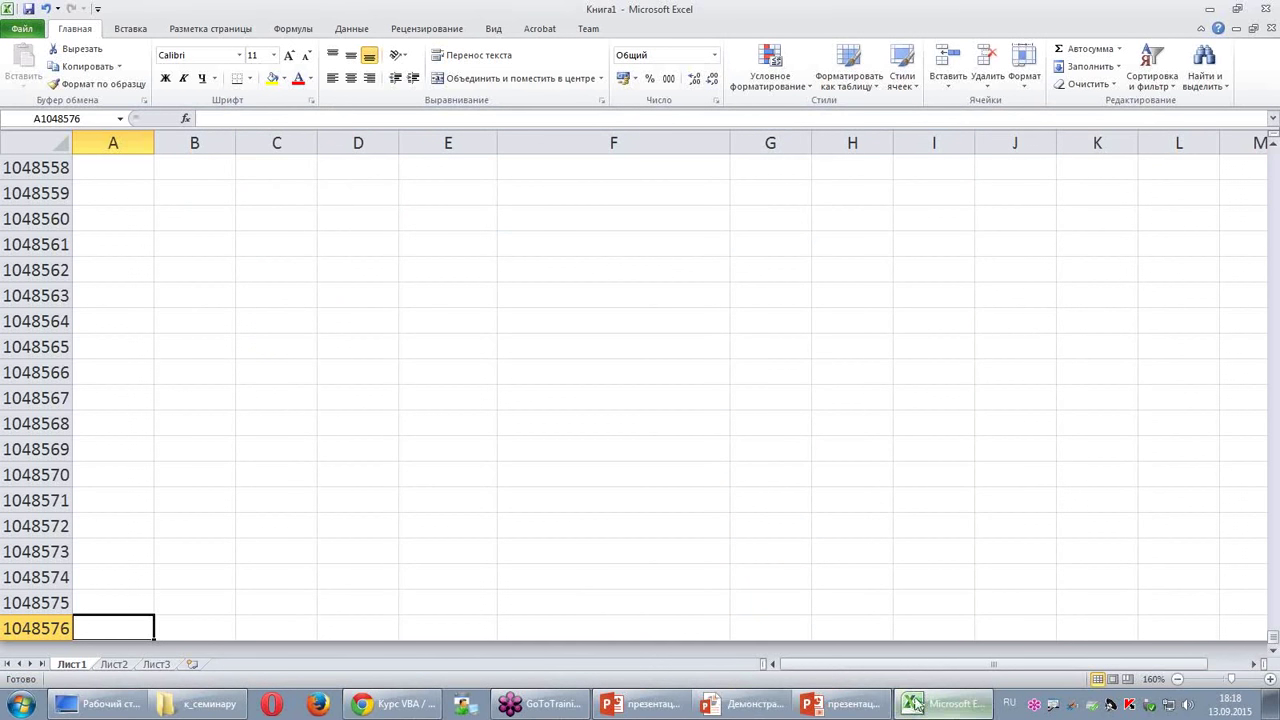
{"action": "scroll", "coordinate": [431, 311], "scroll_direction": "up", "scroll_amount": 8}
{"action": "scroll", "coordinate": [425, 314], "scroll_direction": "up", "scroll_amount": 8}
{"action": "scroll", "coordinate": [425, 314], "scroll_direction": "up", "scroll_amount": 8}
{"action": "scroll", "coordinate": [423, 314], "scroll_direction": "up", "scroll_amount": 18}
{"action": "scroll", "coordinate": [422, 315], "scroll_direction": "up", "scroll_amount": 5}
{"action": "key", "text": "ctrl+Home"}
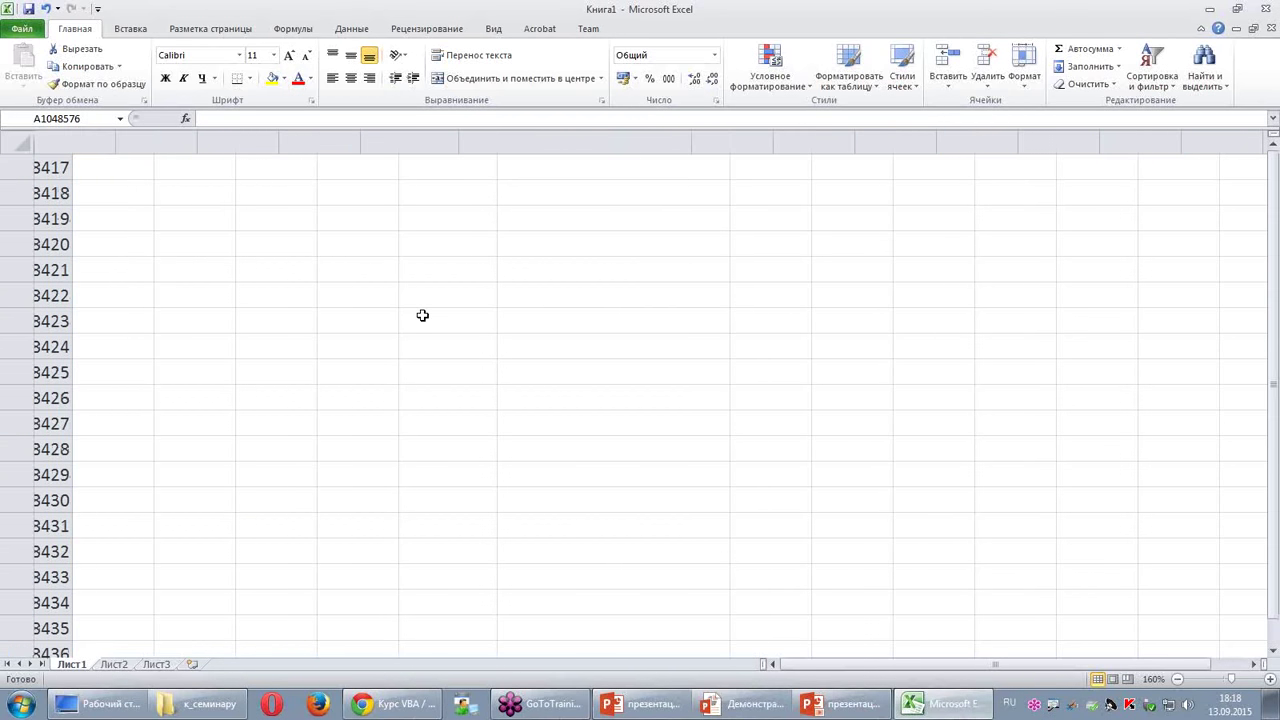
Step: Close Книга1 without saving, quit Excel, and reopen заготовки.xlsx
{"action": "left_click", "coordinate": [1270, 28]}
{"action": "left_click", "coordinate": [636, 382]}
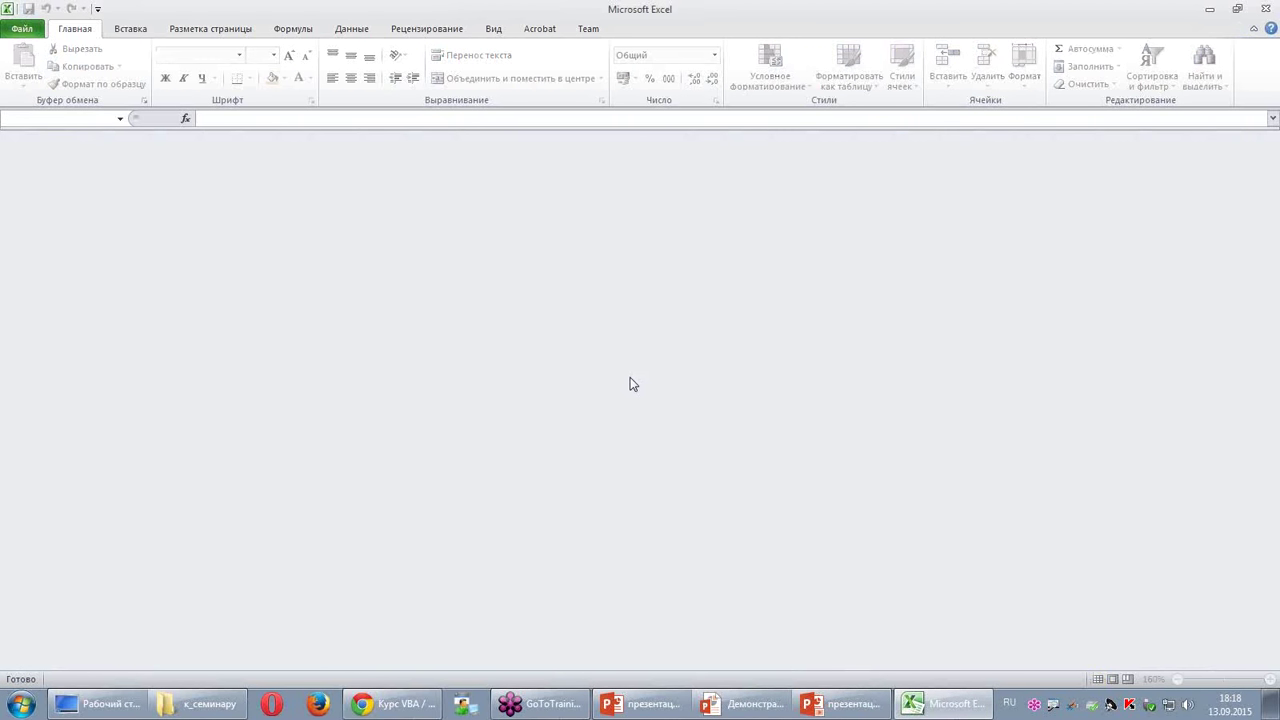
{"action": "left_click", "coordinate": [1265, 10]}
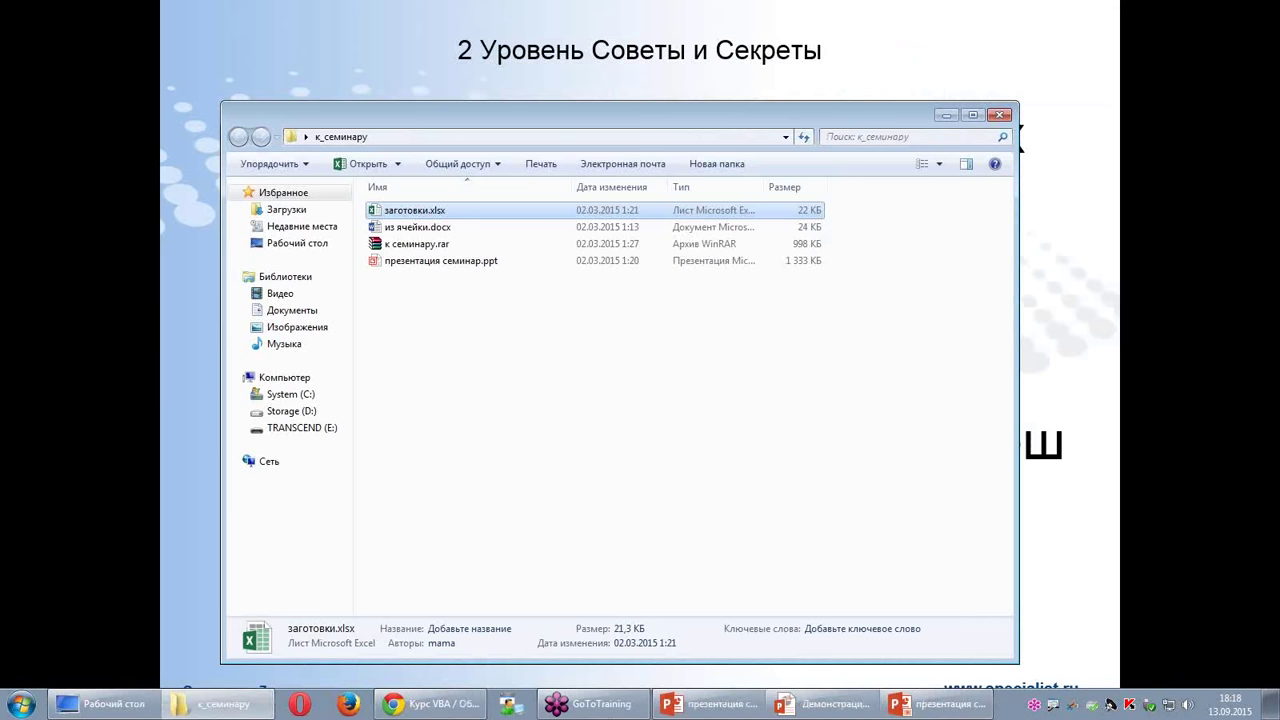
{"action": "double_click", "coordinate": [451, 214]}
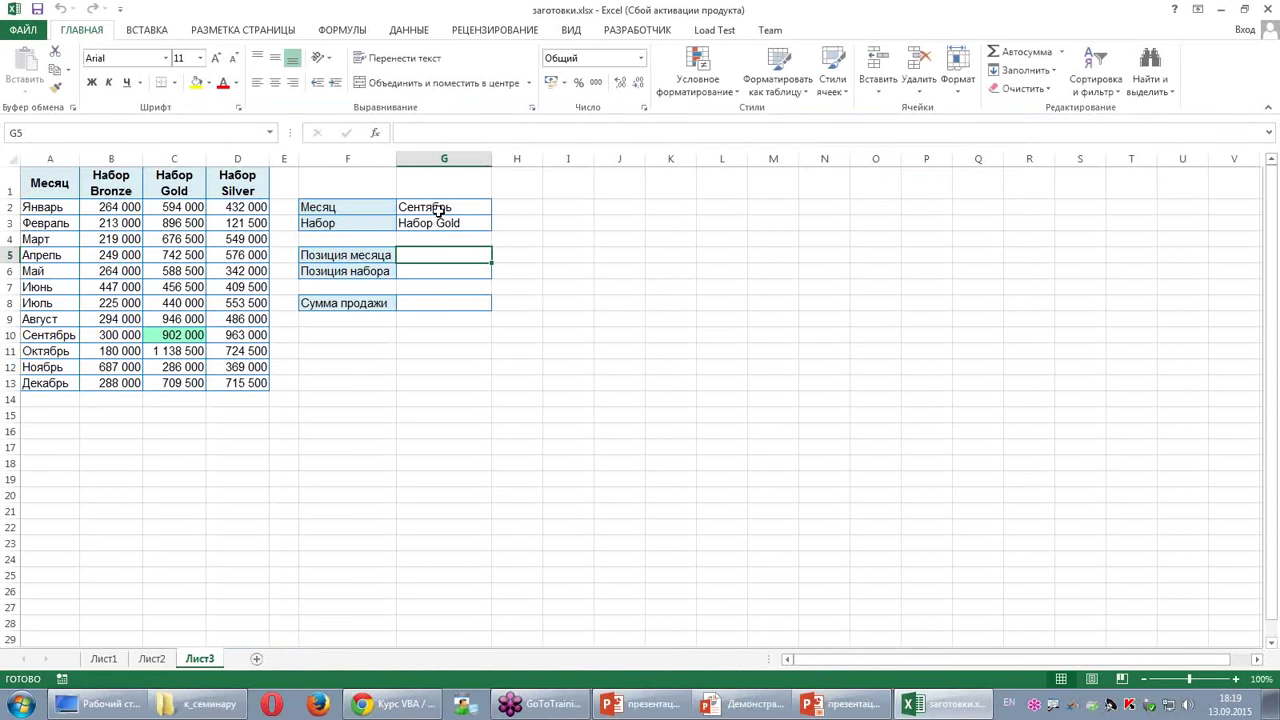
Step: Dismiss the activation wizard, go to Лист1 and look over the position-salary table F1:H10
{"action": "left_click", "coordinate": [875, 502]}
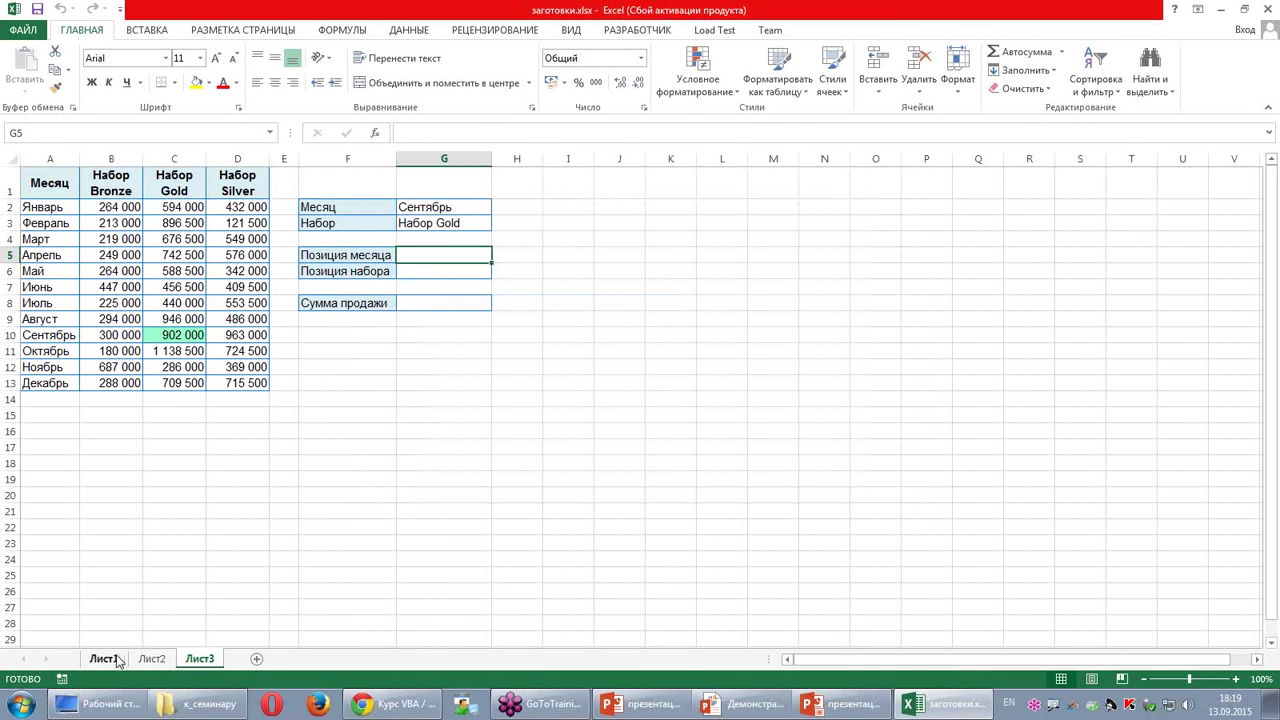
{"action": "left_click", "coordinate": [104, 659]}
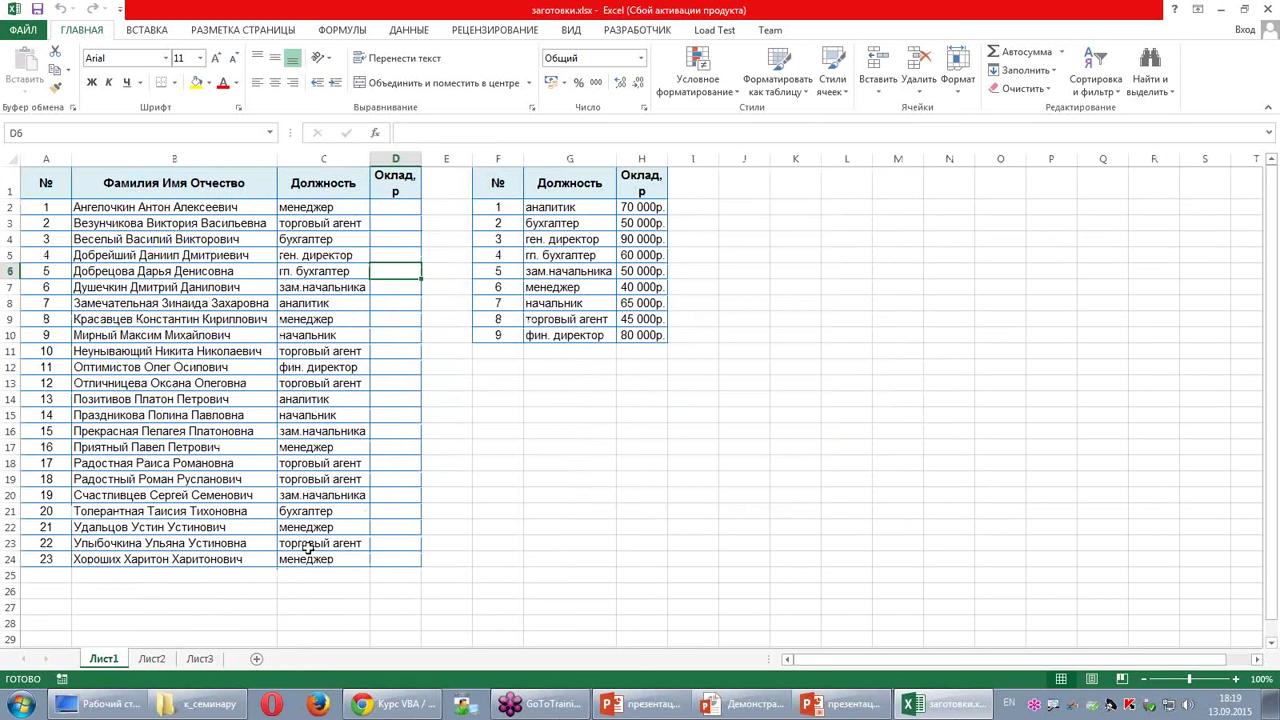
{"action": "key", "text": "Up"}
{"action": "key", "text": "Up"}
{"action": "key", "text": "Up"}
{"action": "key", "text": "Up"}
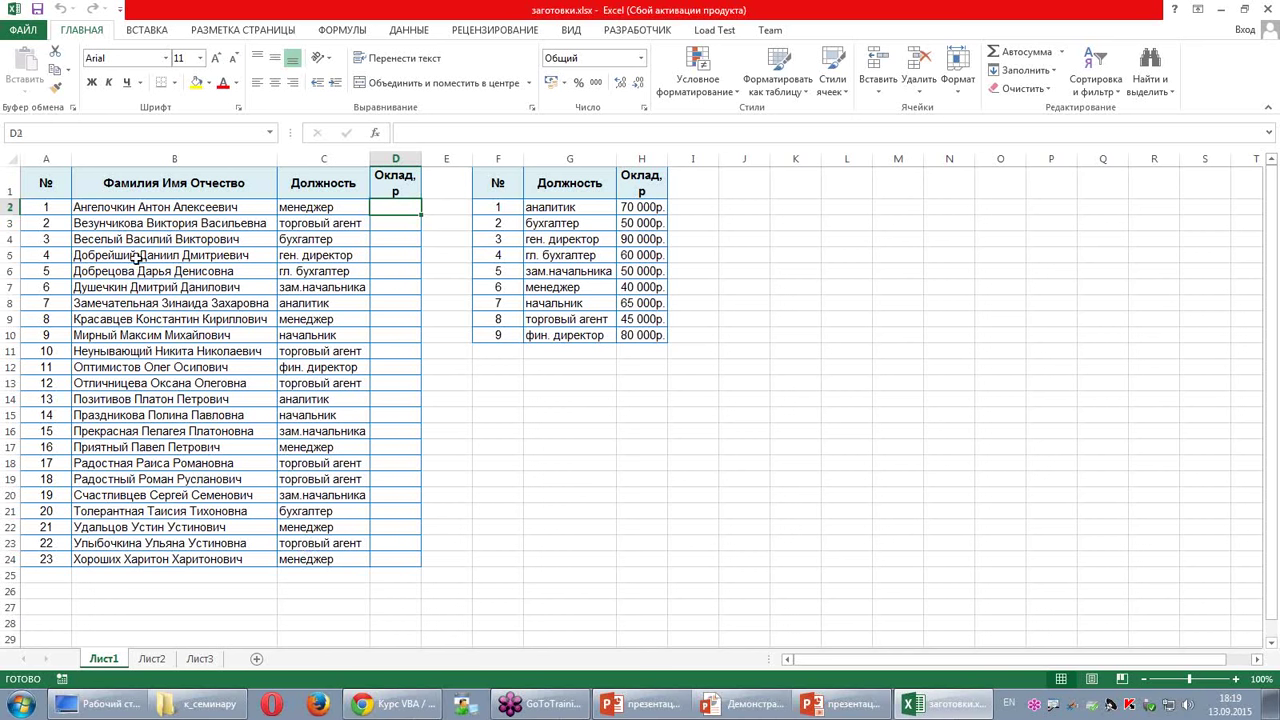
{"action": "left_click_drag", "start_coordinate": [518, 185], "coordinate": [645, 335]}
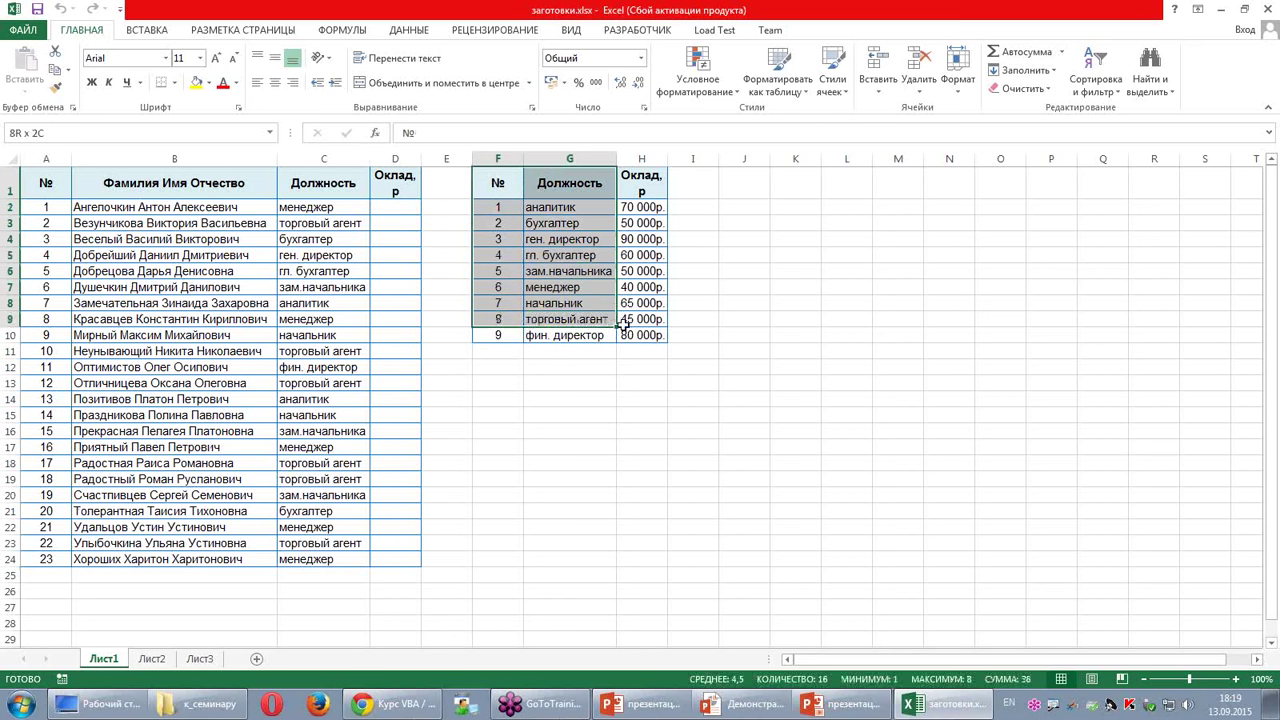
{"action": "left_click_drag", "start_coordinate": [498, 207], "coordinate": [498, 335]}
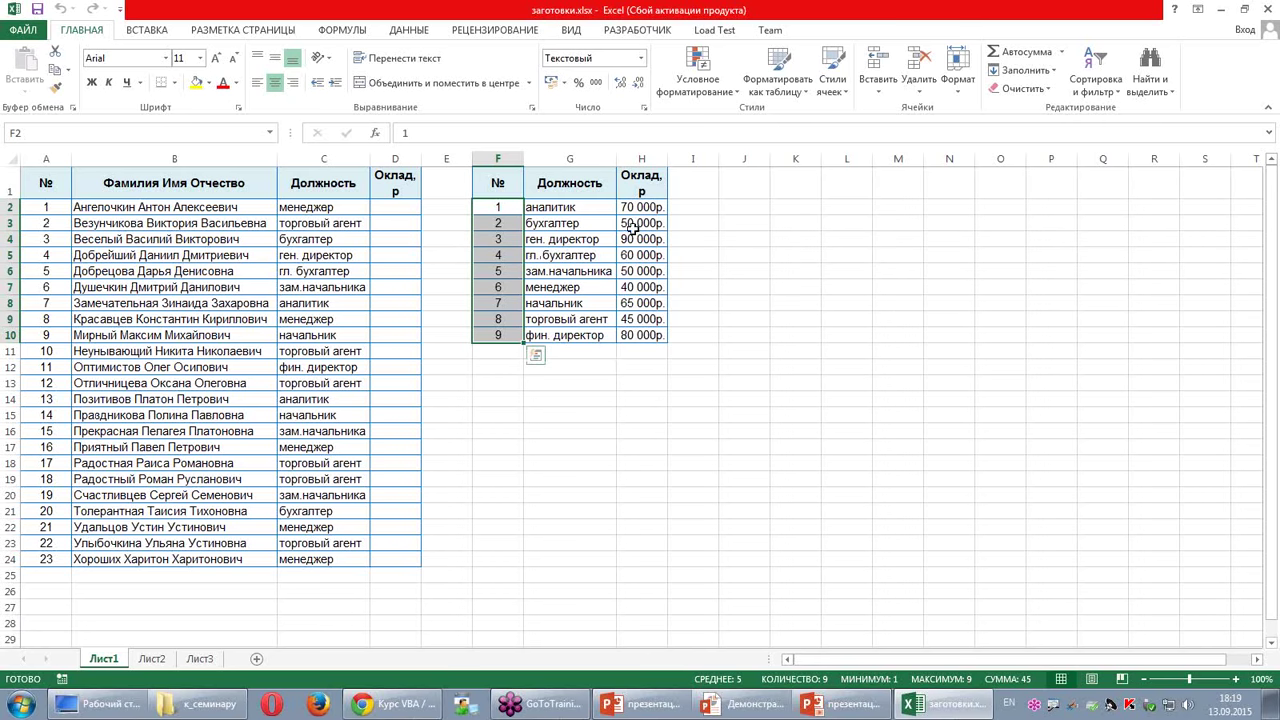
Step: Start a formula in D2, removing the mistyped characters
{"action": "left_click", "coordinate": [399, 210]}
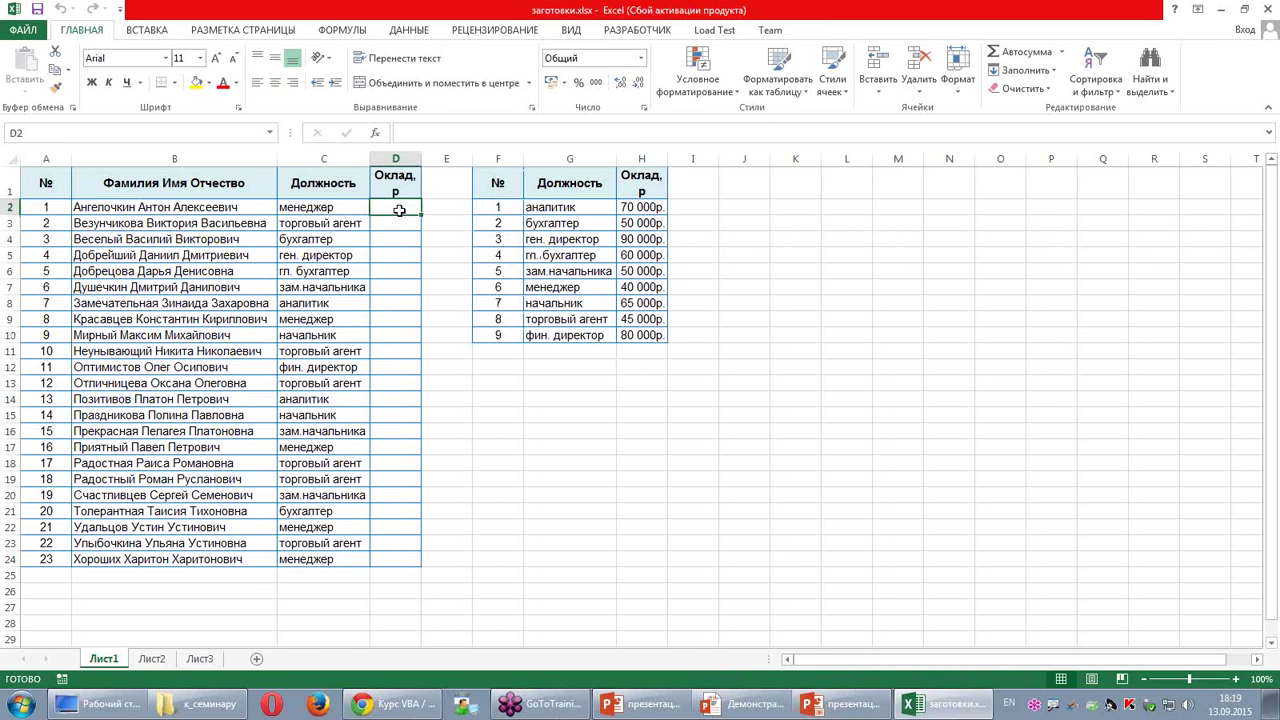
{"action": "type", "text": "="}
{"action": "type", "text": "dgh"}
{"action": "key", "text": "BackSpace"}
{"action": "key", "text": "BackSpace"}
{"action": "key", "text": "BackSpace"}
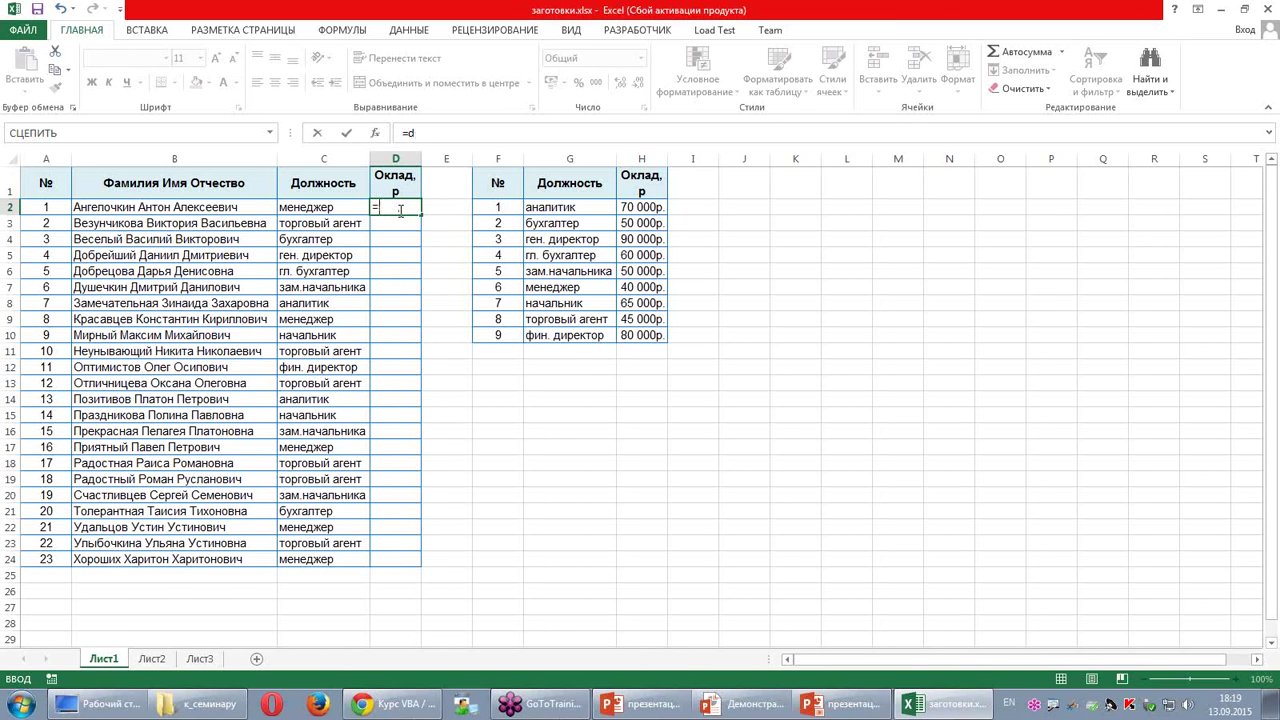
{"action": "type", "text": "ыВпр"}
{"action": "key", "text": "BackSpace"}
{"action": "key", "text": "BackSpace"}
{"action": "key", "text": "BackSpace"}
{"action": "key", "text": "BackSpace"}
{"action": "key", "text": "BackSpace"}
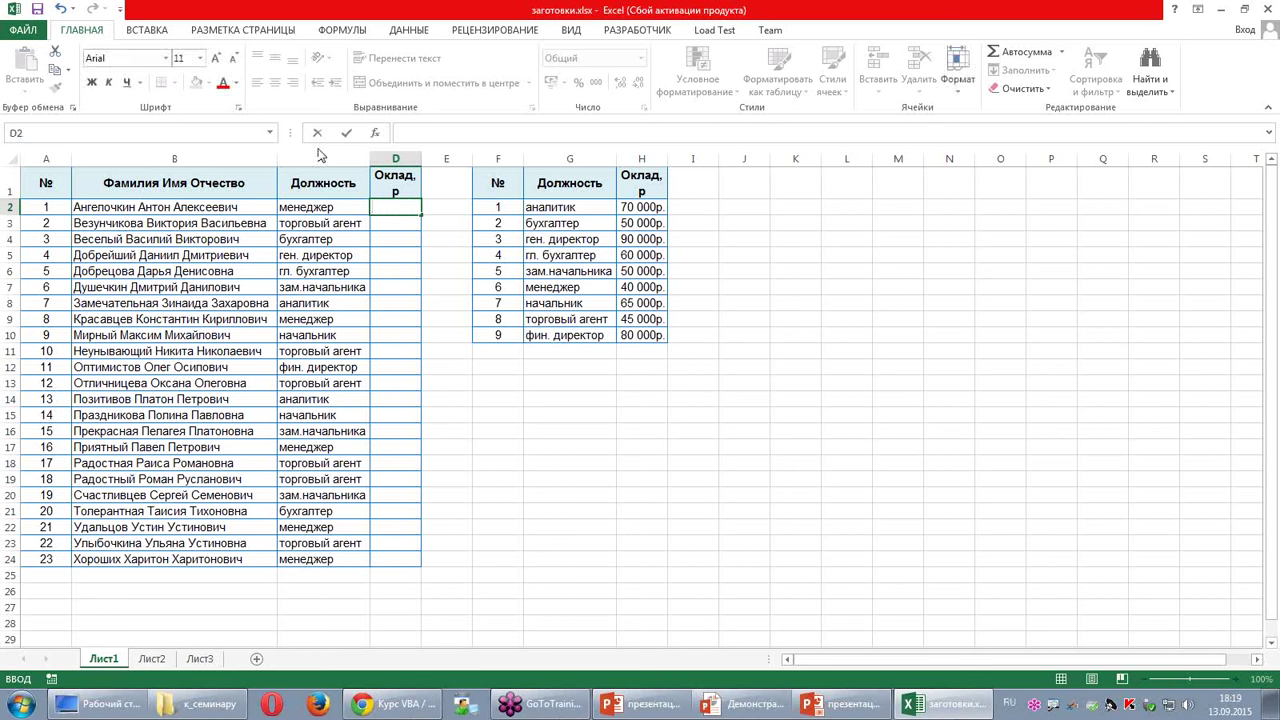
{"action": "left_click", "coordinate": [343, 30]}
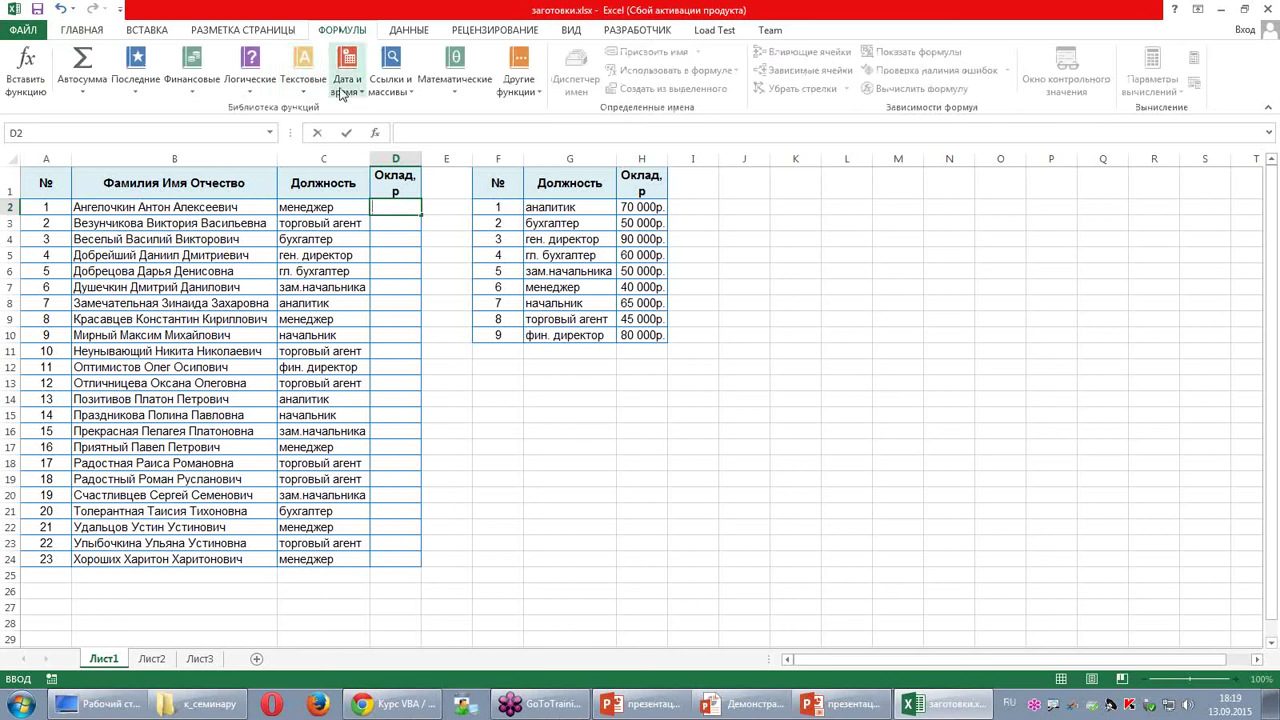
Step: Insert the ВПР function into D2 with C2 as the lookup value
{"action": "left_click", "coordinate": [398, 86]}
{"action": "left_click", "coordinate": [403, 127]}
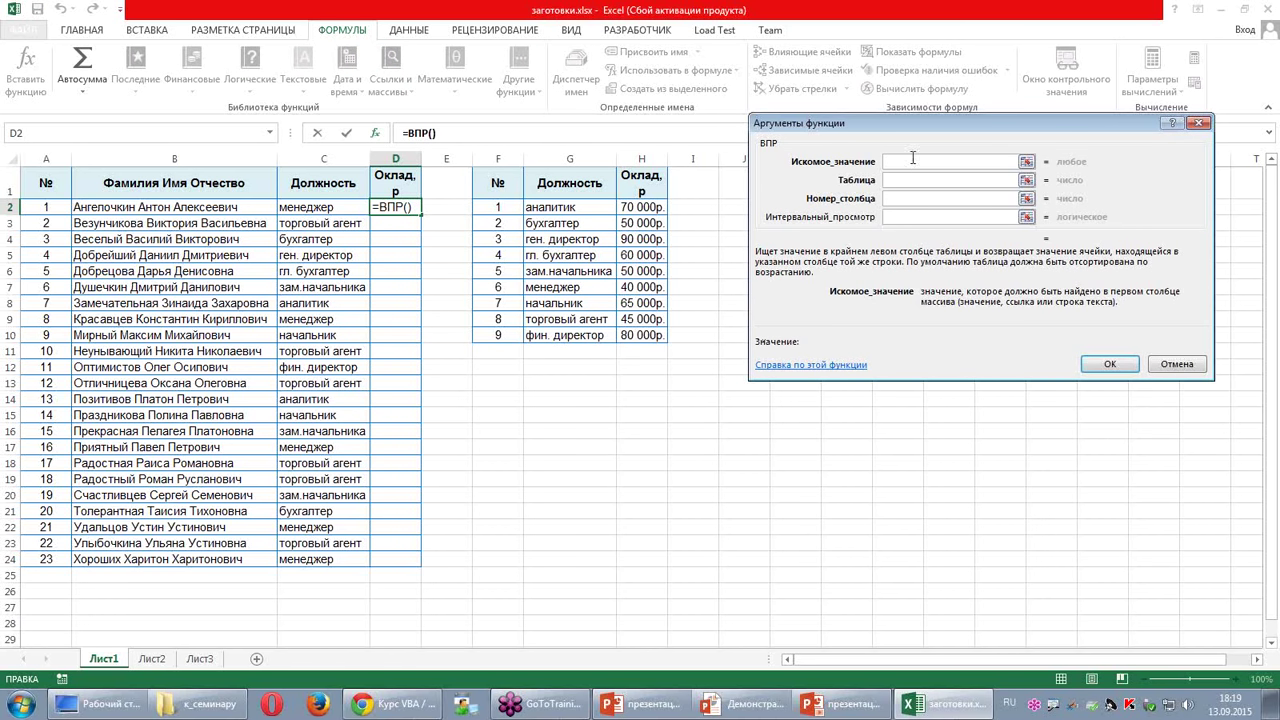
{"action": "left_click", "coordinate": [302, 209]}
{"action": "left_click", "coordinate": [912, 178]}
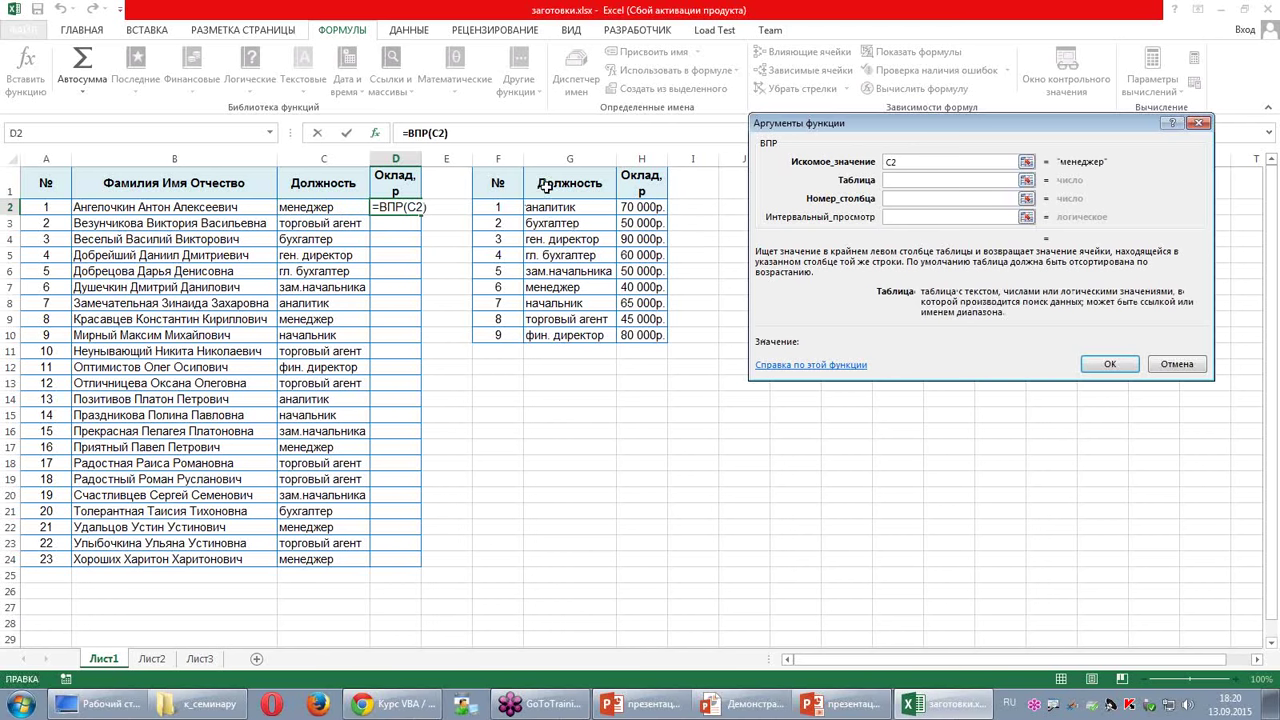
Step: Set the lookup table to absolute $G$2:$H$9 and column number 2, and confirm
{"action": "left_click_drag", "start_coordinate": [545, 187], "coordinate": [641, 330]}
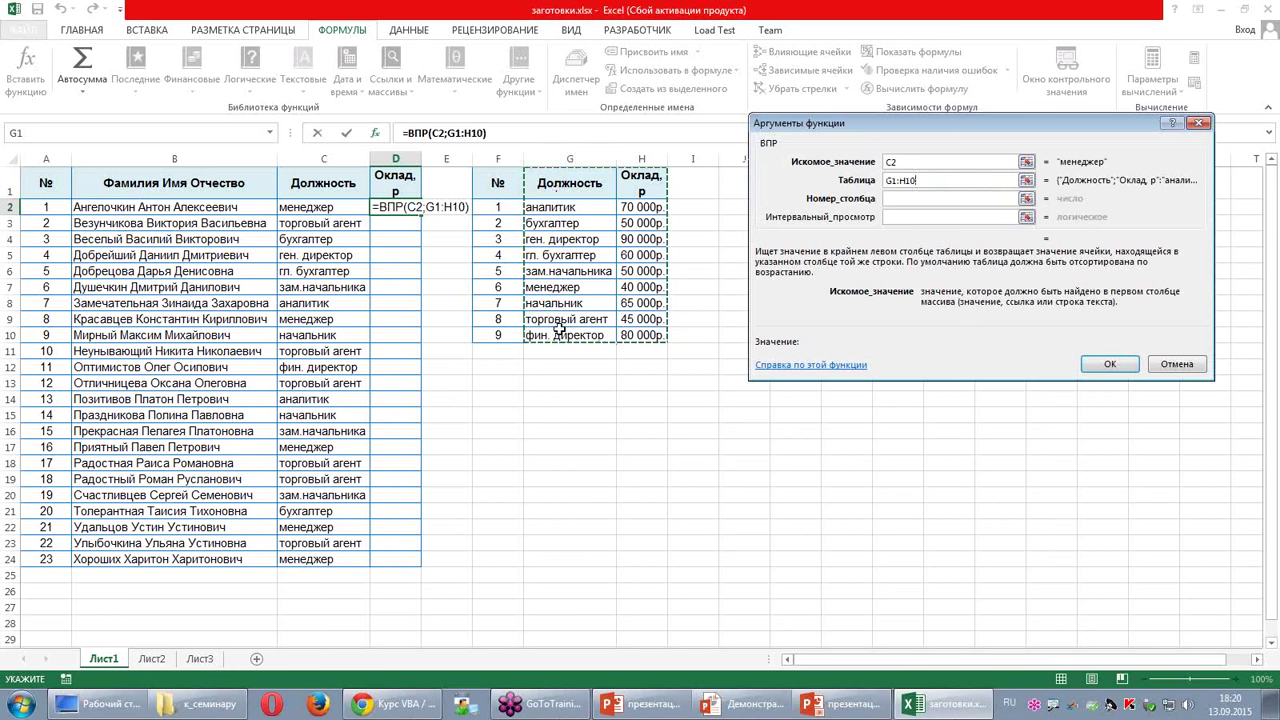
{"action": "left_click_drag", "start_coordinate": [481, 172], "coordinate": [651, 333]}
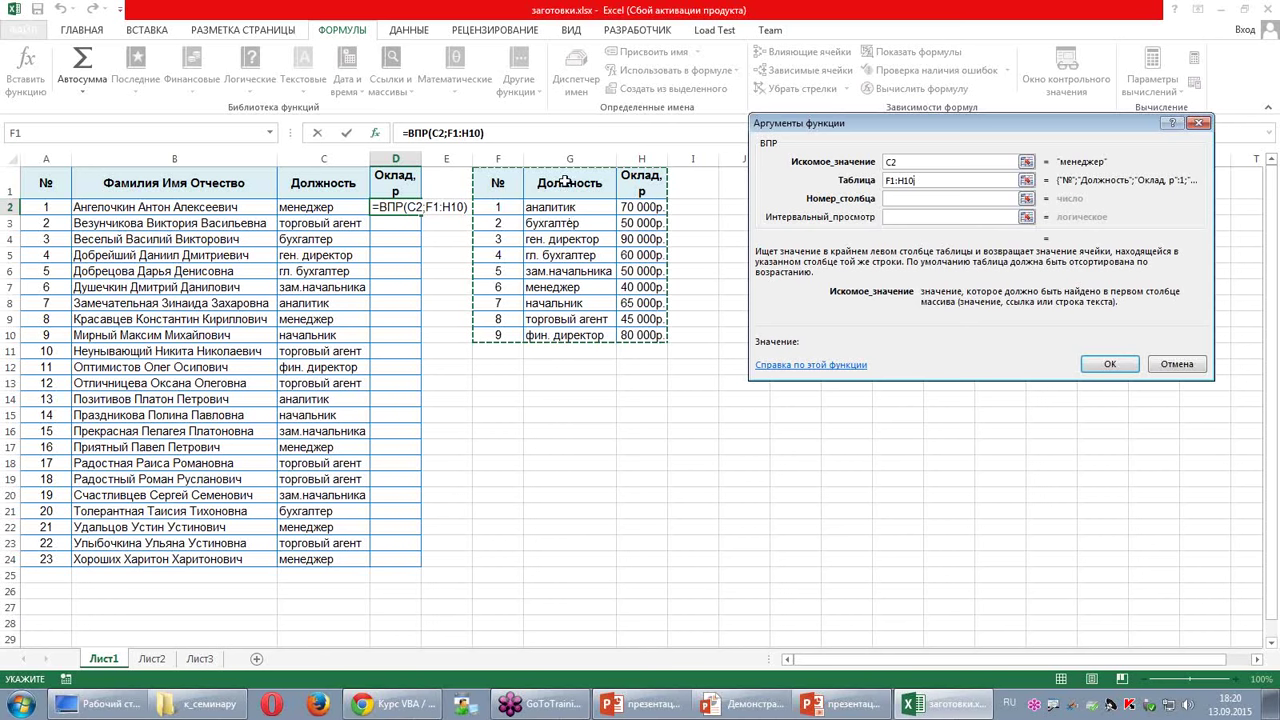
{"action": "left_click_drag", "start_coordinate": [566, 180], "coordinate": [655, 335]}
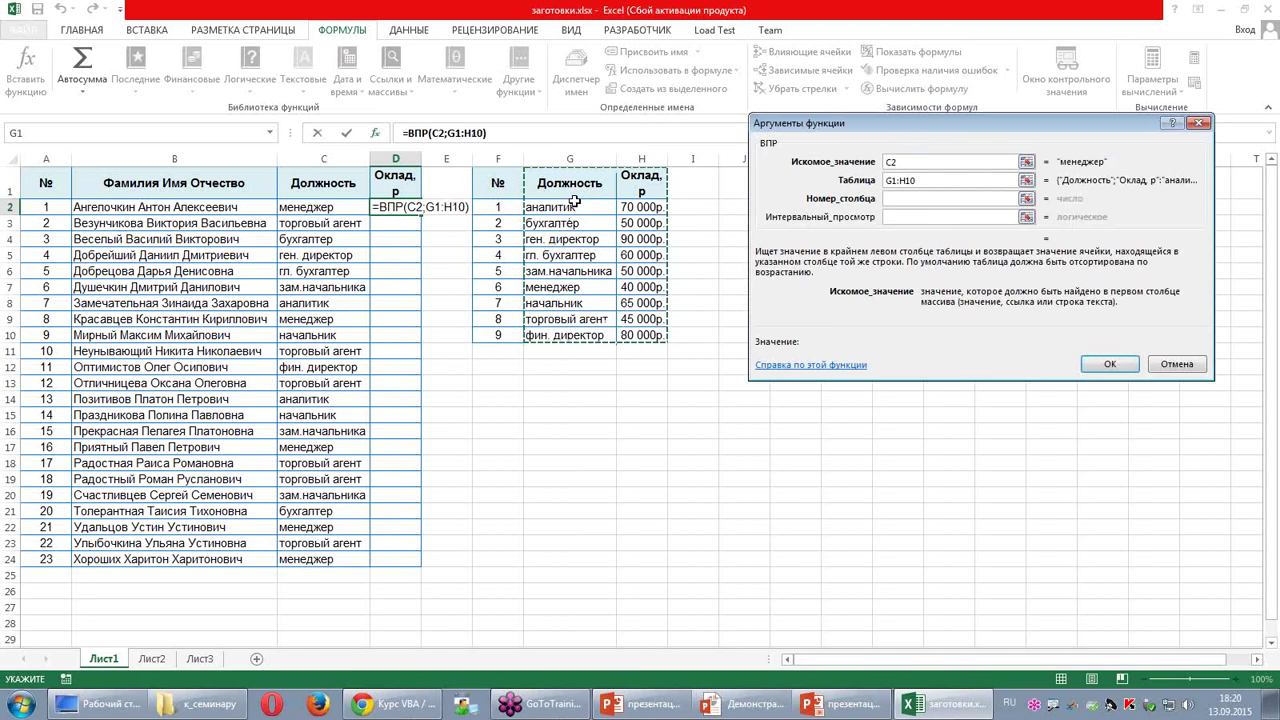
{"action": "left_click_drag", "start_coordinate": [575, 201], "coordinate": [655, 327]}
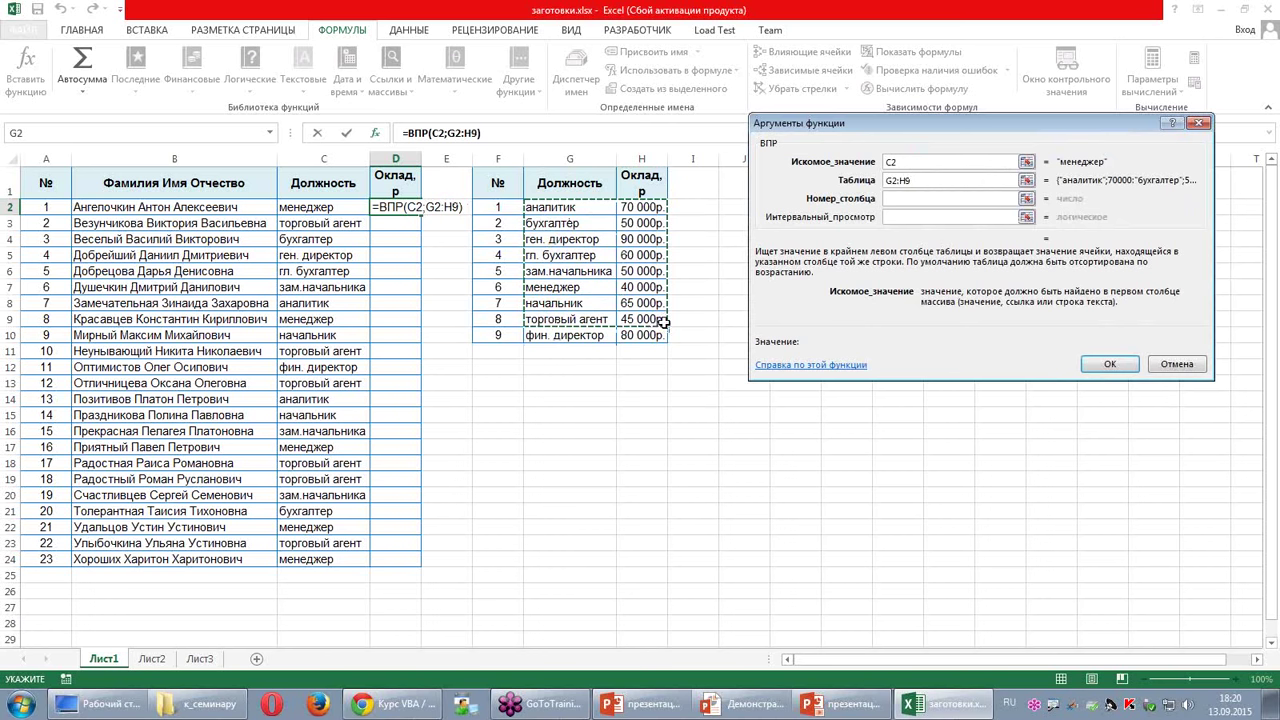
{"action": "key", "text": "F4"}
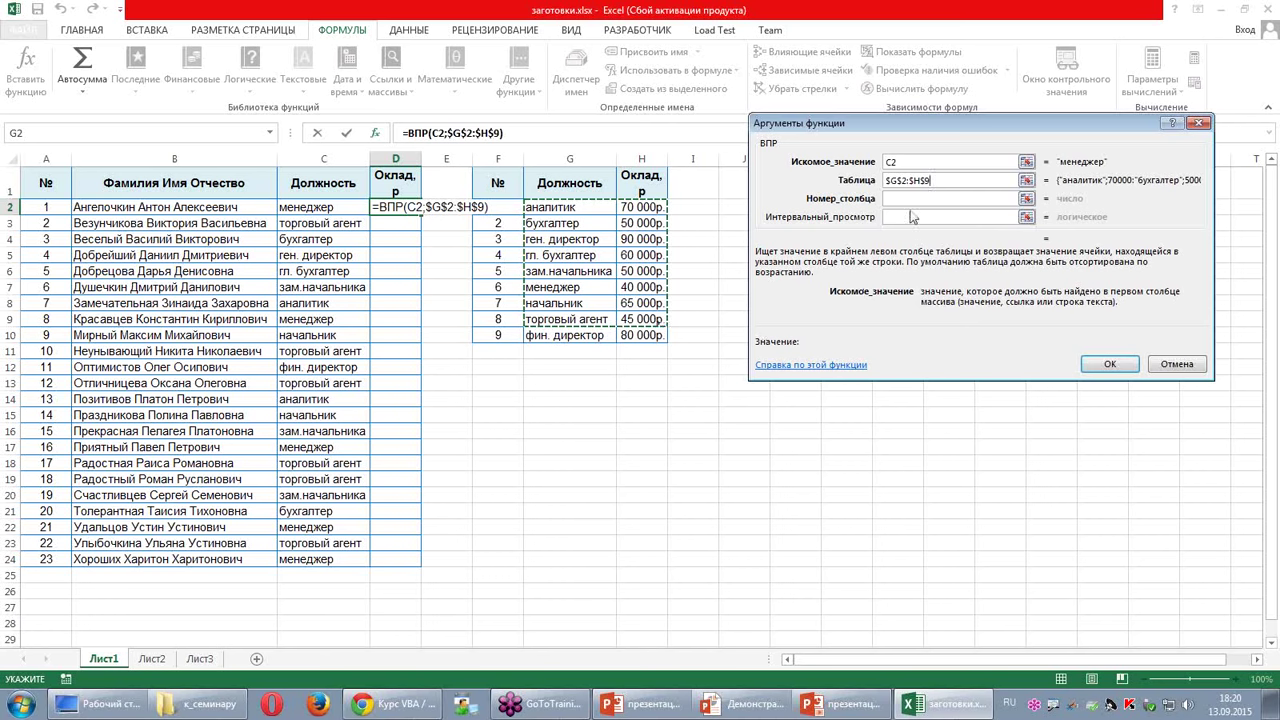
{"action": "left_click", "coordinate": [940, 198]}
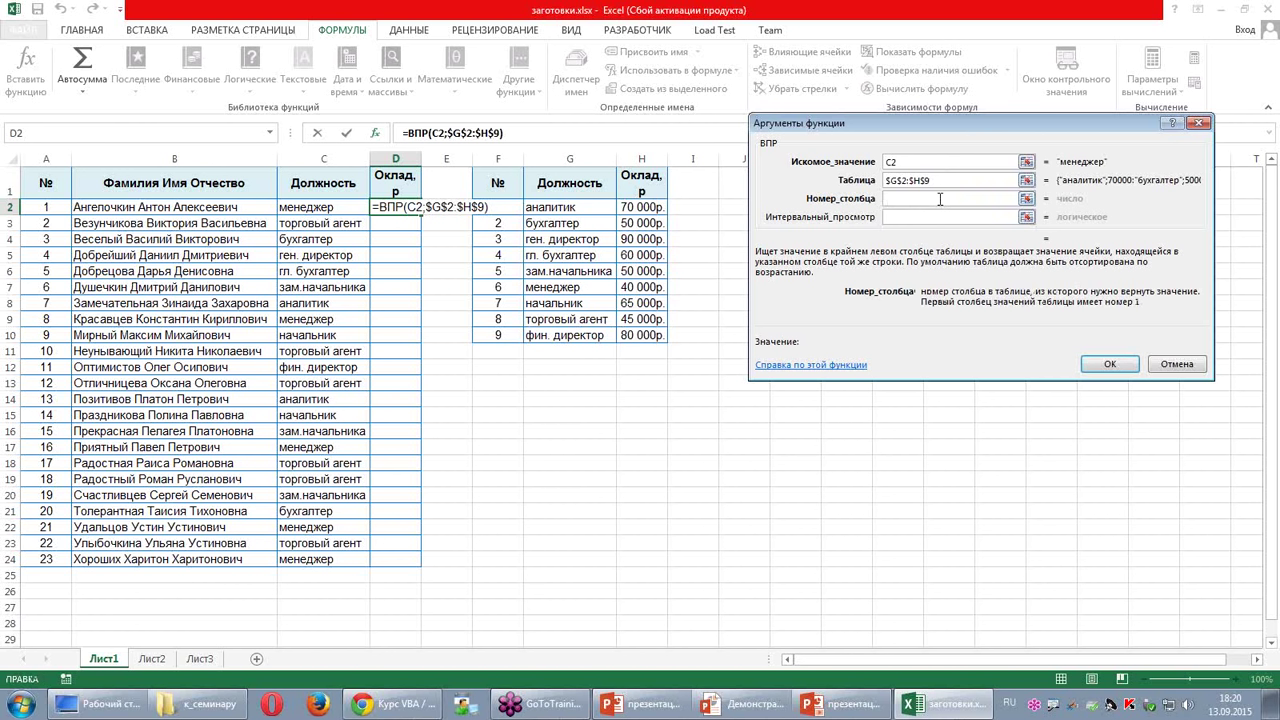
{"action": "type", "text": "2"}
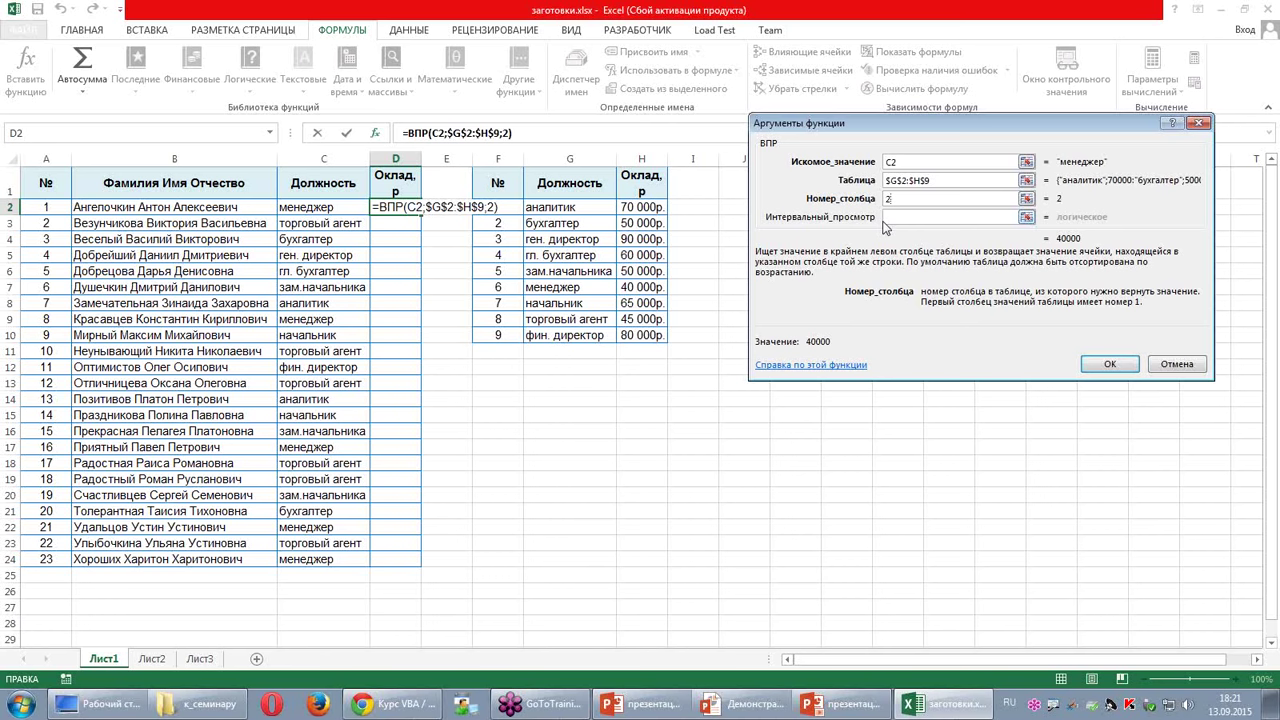
{"action": "left_click", "coordinate": [914, 217]}
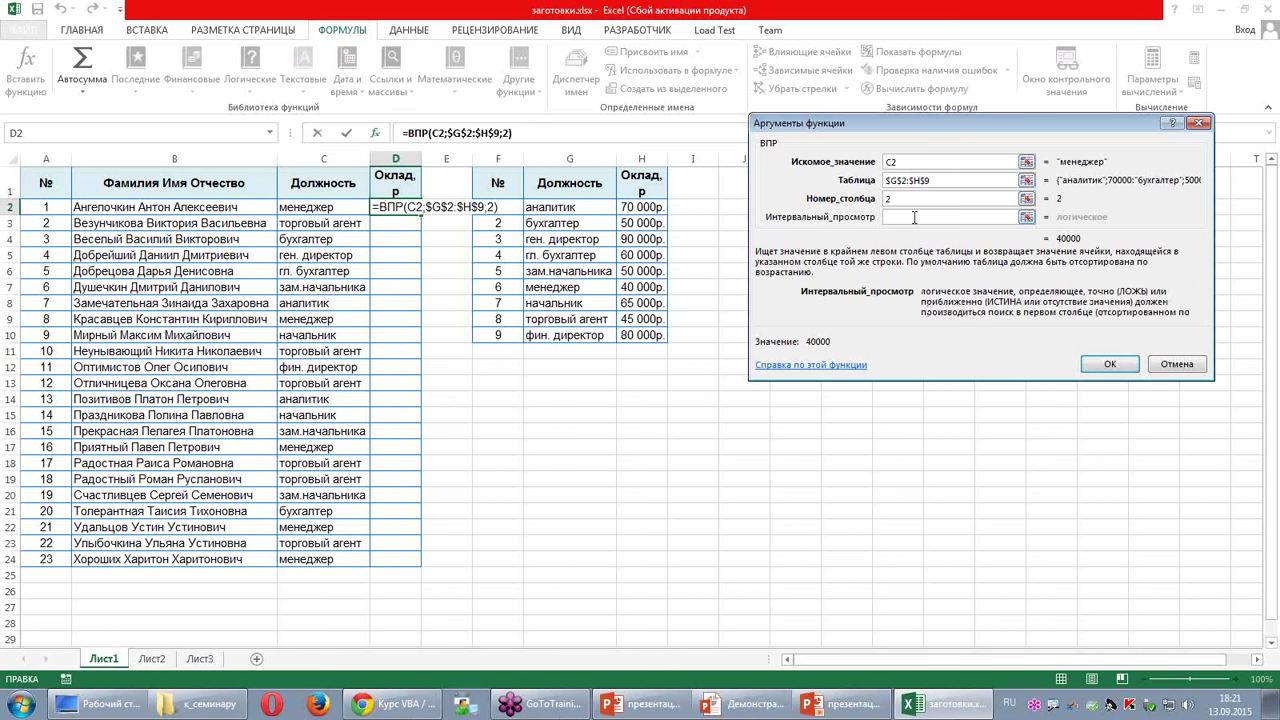
{"action": "left_click", "coordinate": [1112, 364]}
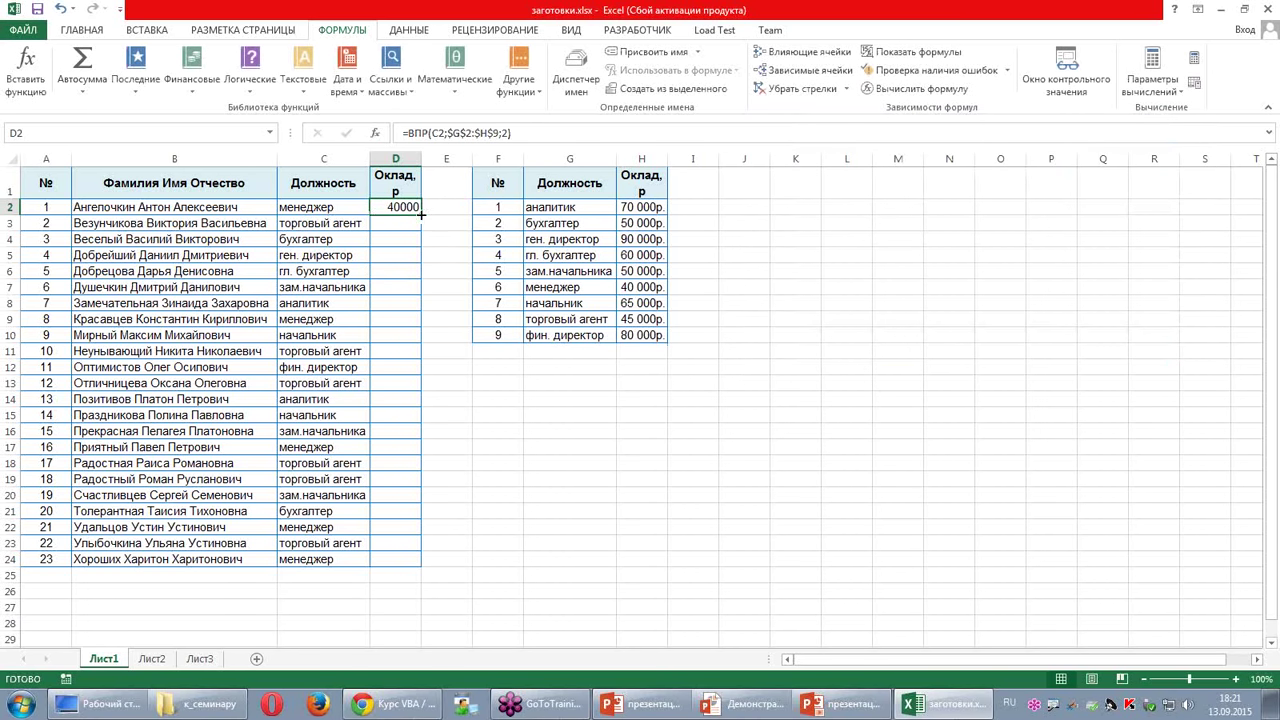
Step: Fill the salary formula down to D24 and misspell C2 as 'манеджер'
{"action": "double_click", "coordinate": [419, 220]}
{"action": "double_click", "coordinate": [340, 208]}
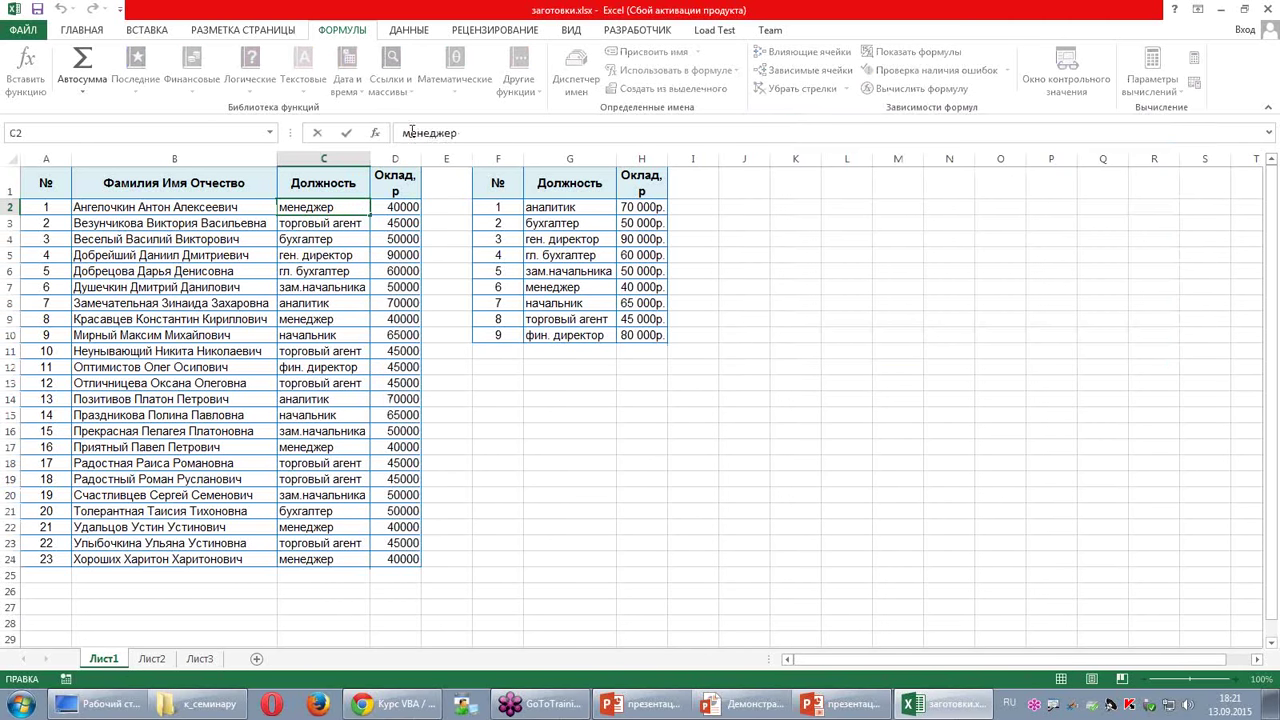
{"action": "left_click_drag", "start_coordinate": [414, 132], "coordinate": [420, 132]}
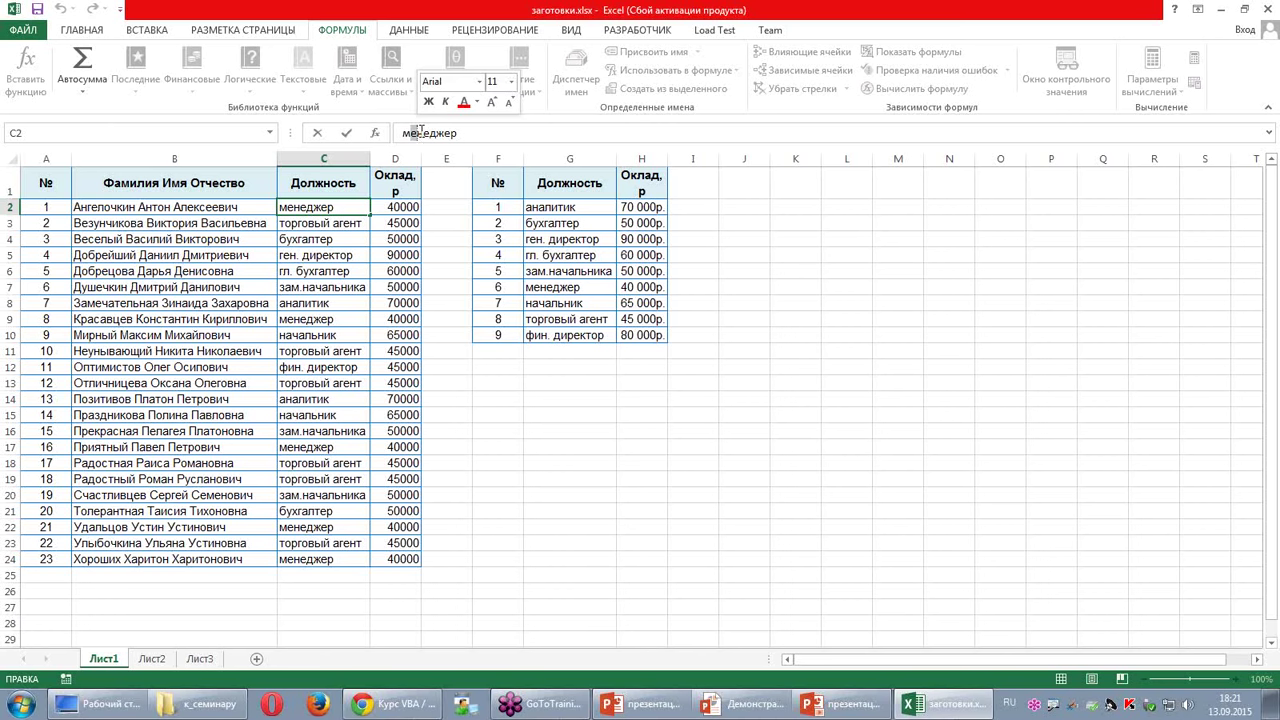
{"action": "type", "text": "а"}
{"action": "key", "text": "Return"}
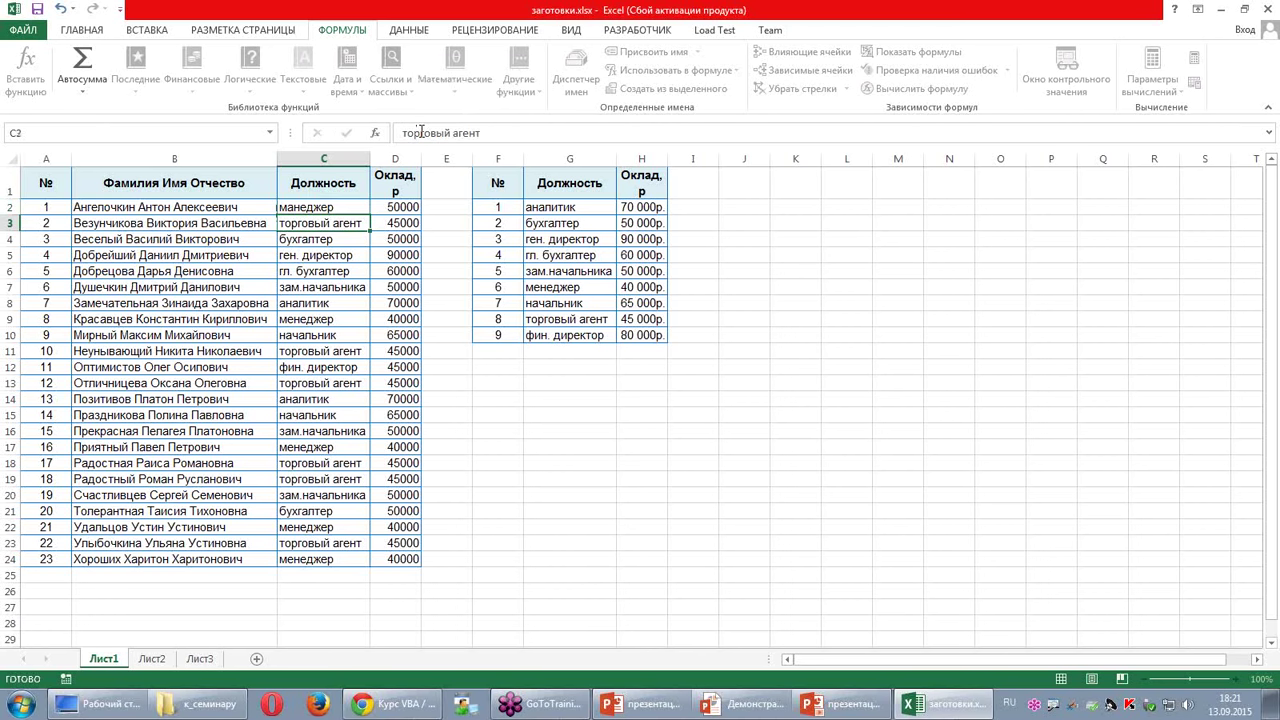
{"action": "left_click", "coordinate": [400, 207]}
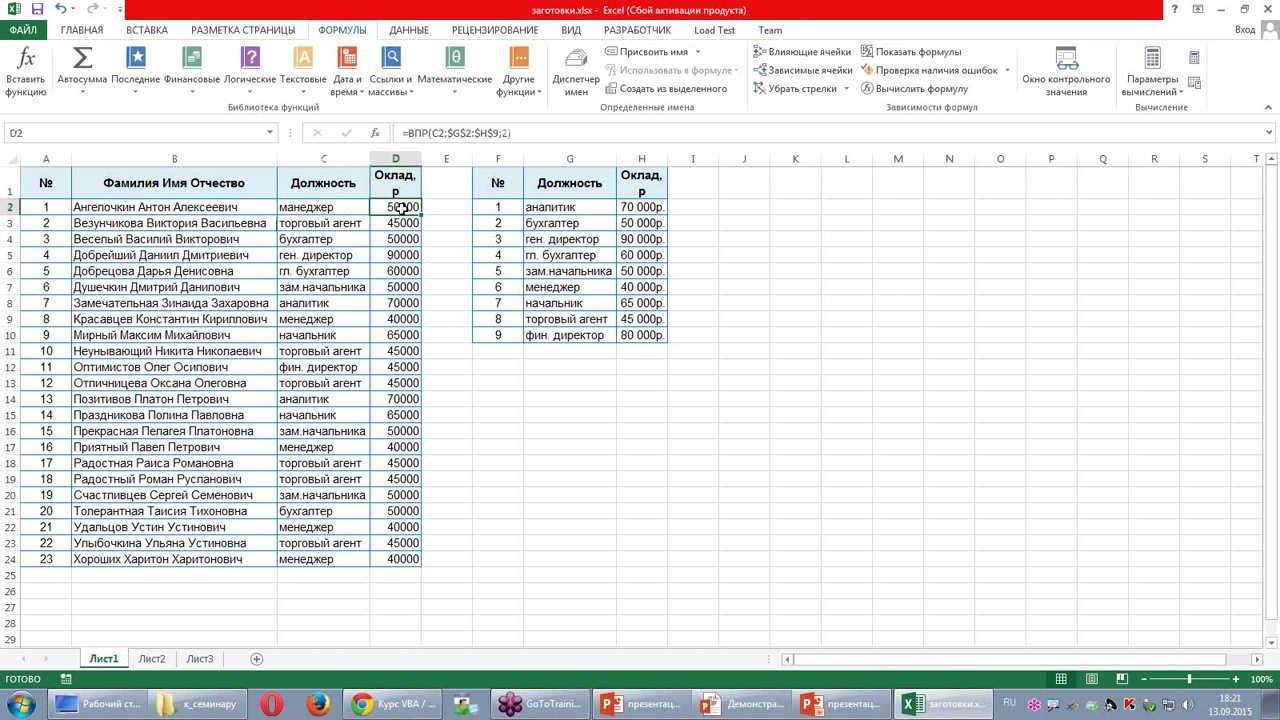
{"action": "left_click", "coordinate": [642, 272]}
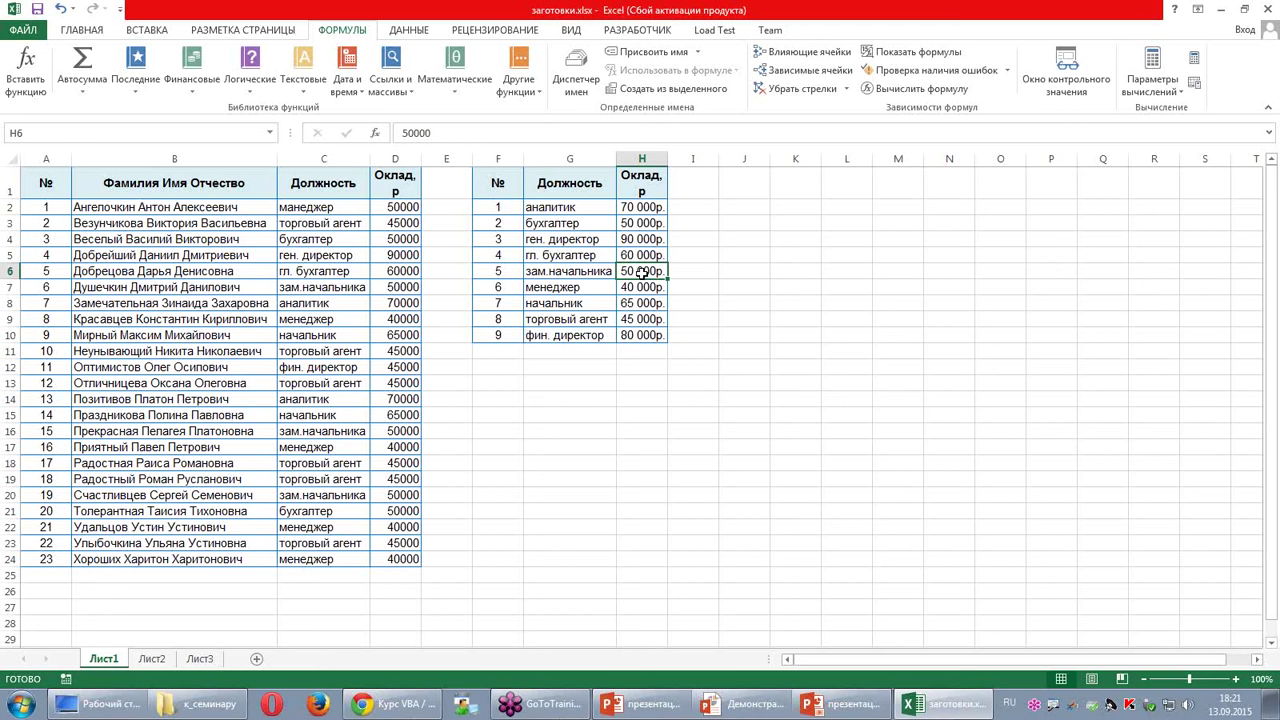
{"action": "left_click", "coordinate": [583, 208]}
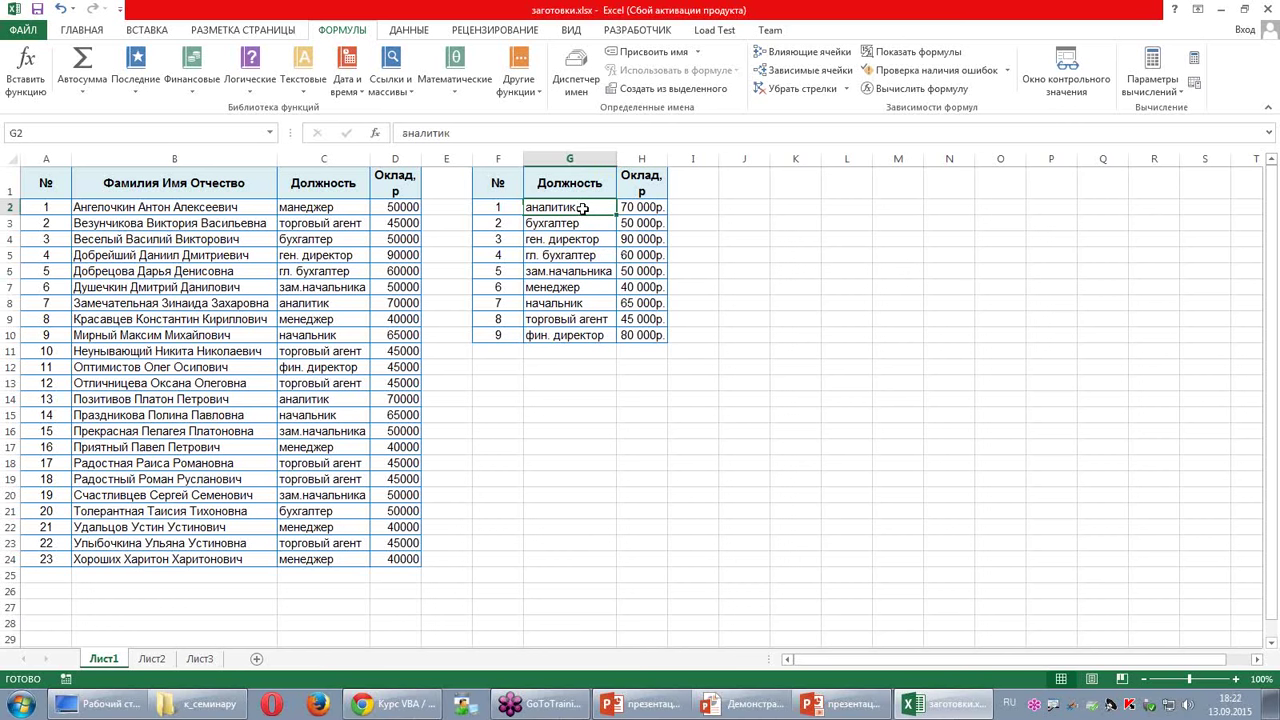
{"action": "left_click", "coordinate": [585, 224]}
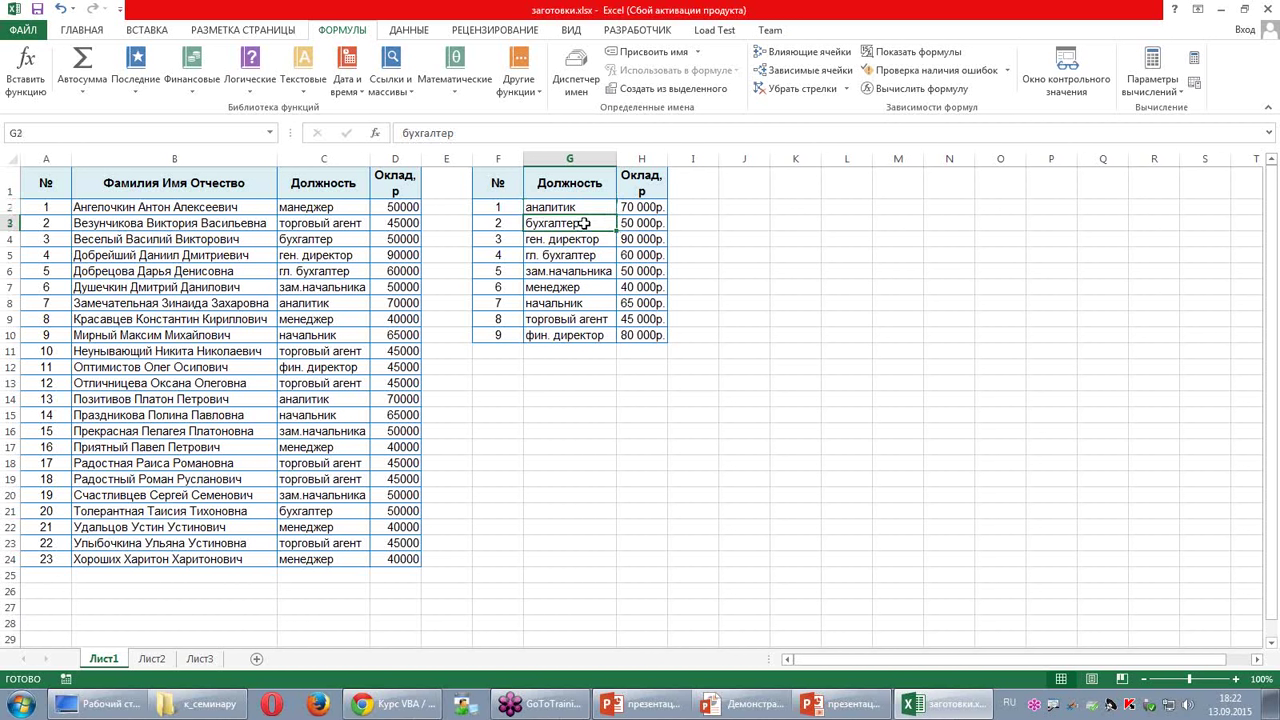
{"action": "left_click", "coordinate": [572, 240]}
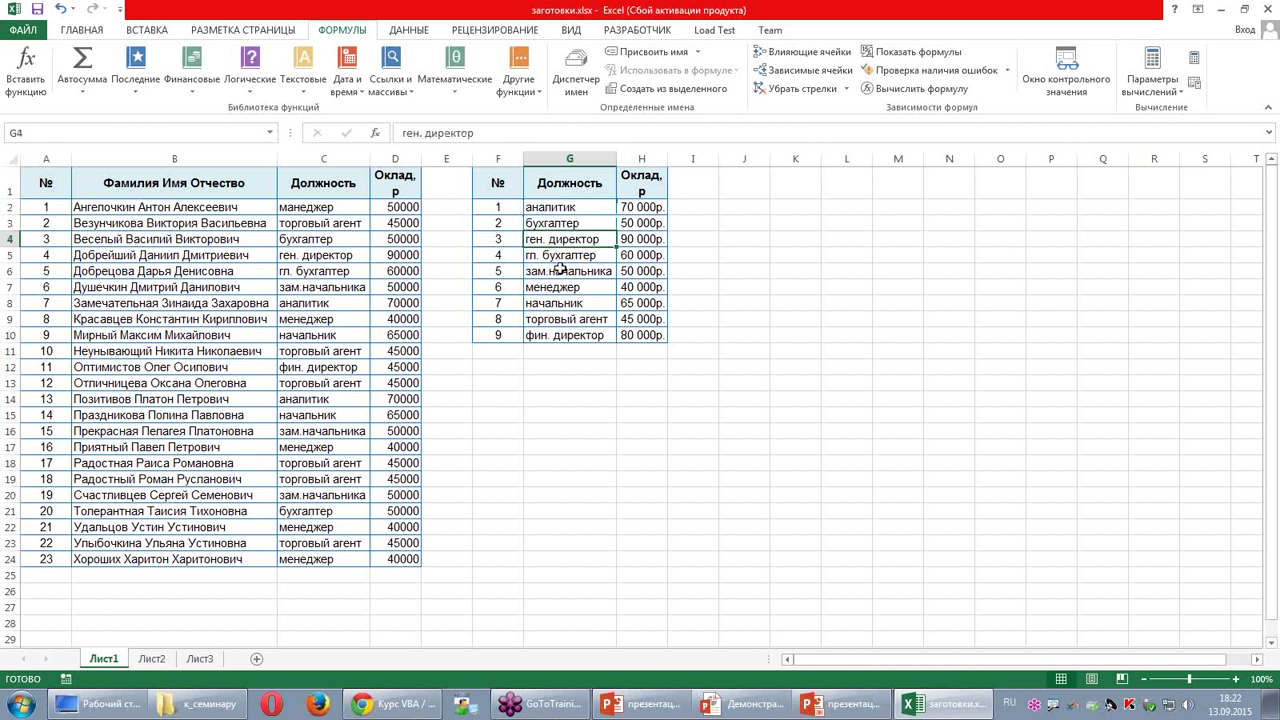
{"action": "left_click", "coordinate": [568, 255]}
{"action": "left_click", "coordinate": [567, 271]}
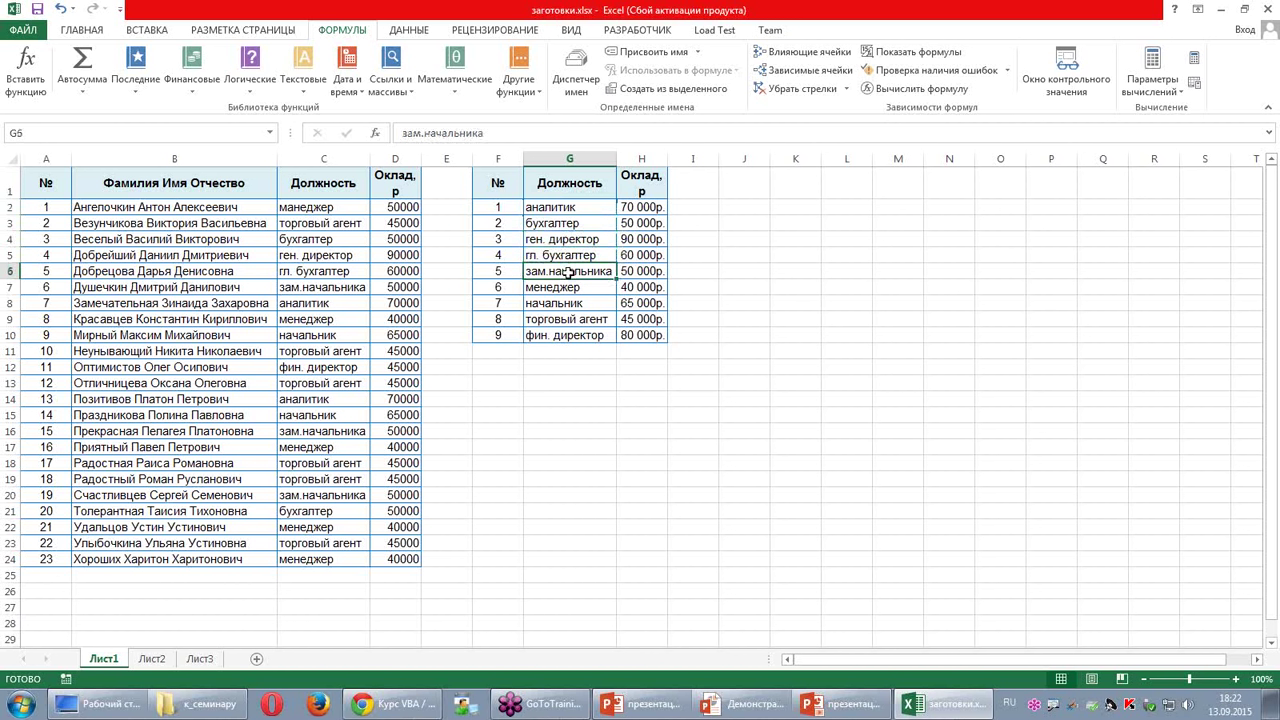
{"action": "left_click", "coordinate": [568, 287]}
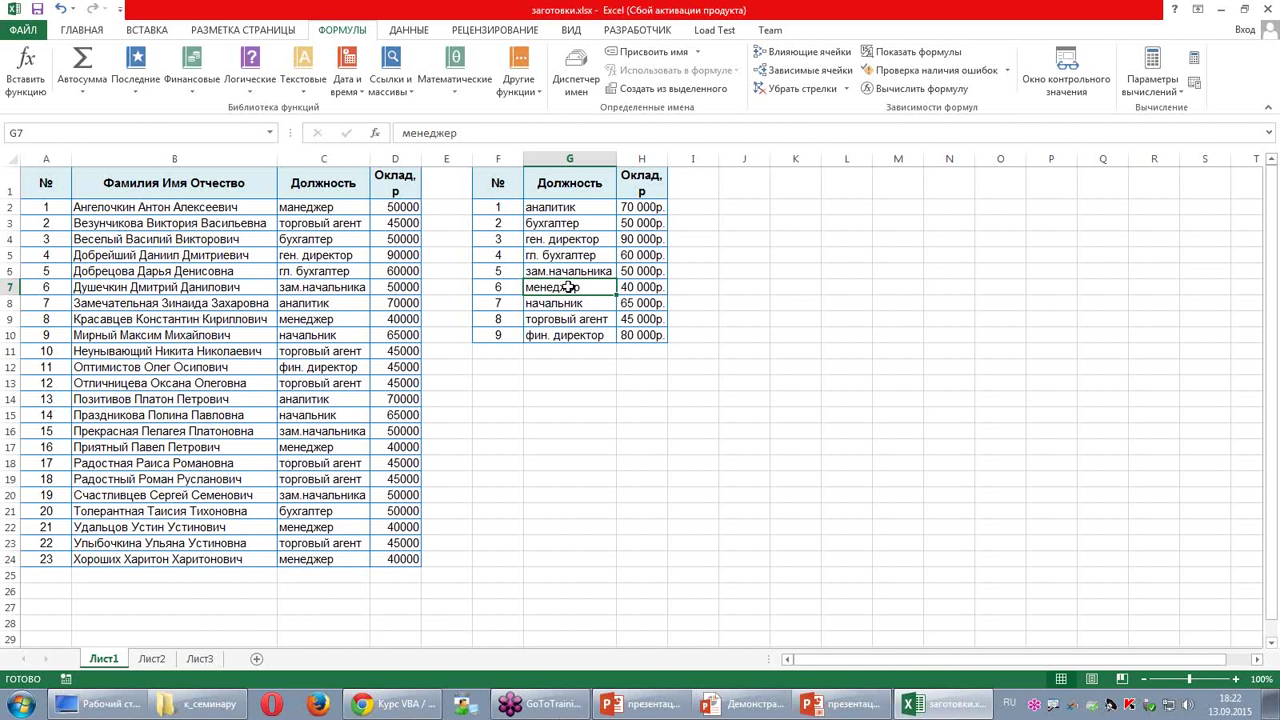
{"action": "left_click", "coordinate": [568, 271]}
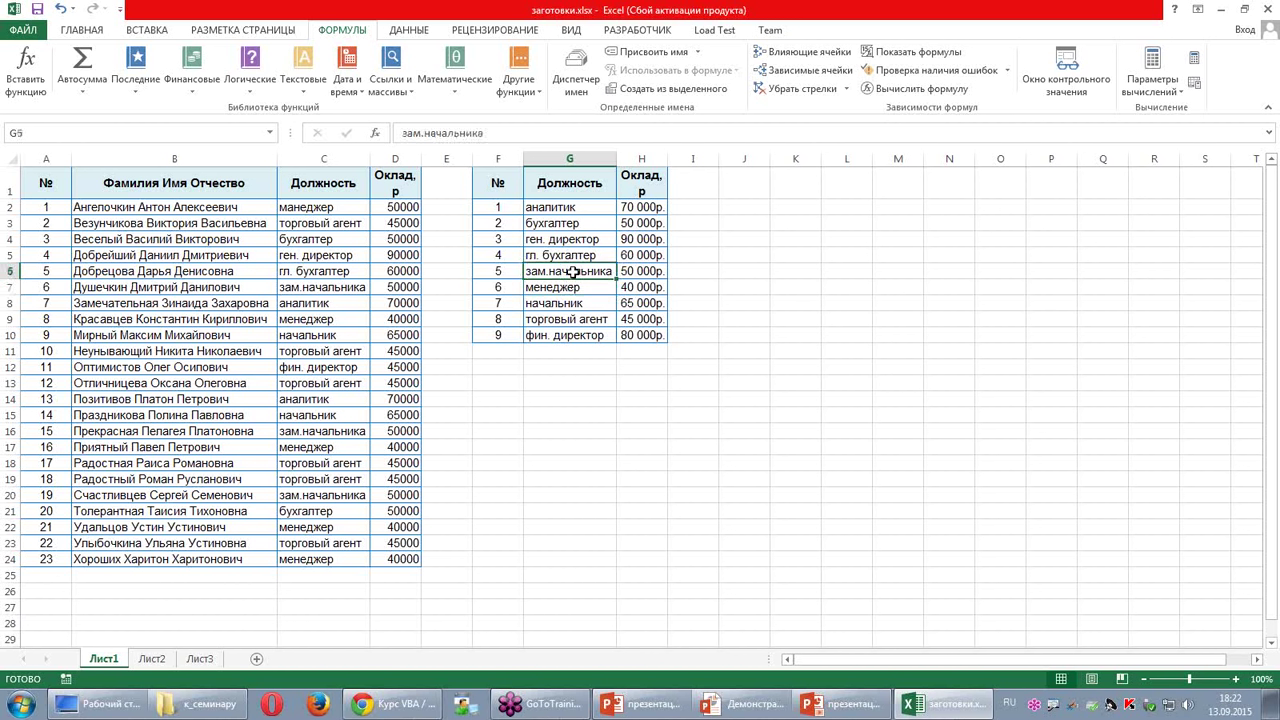
{"action": "left_click", "coordinate": [638, 272]}
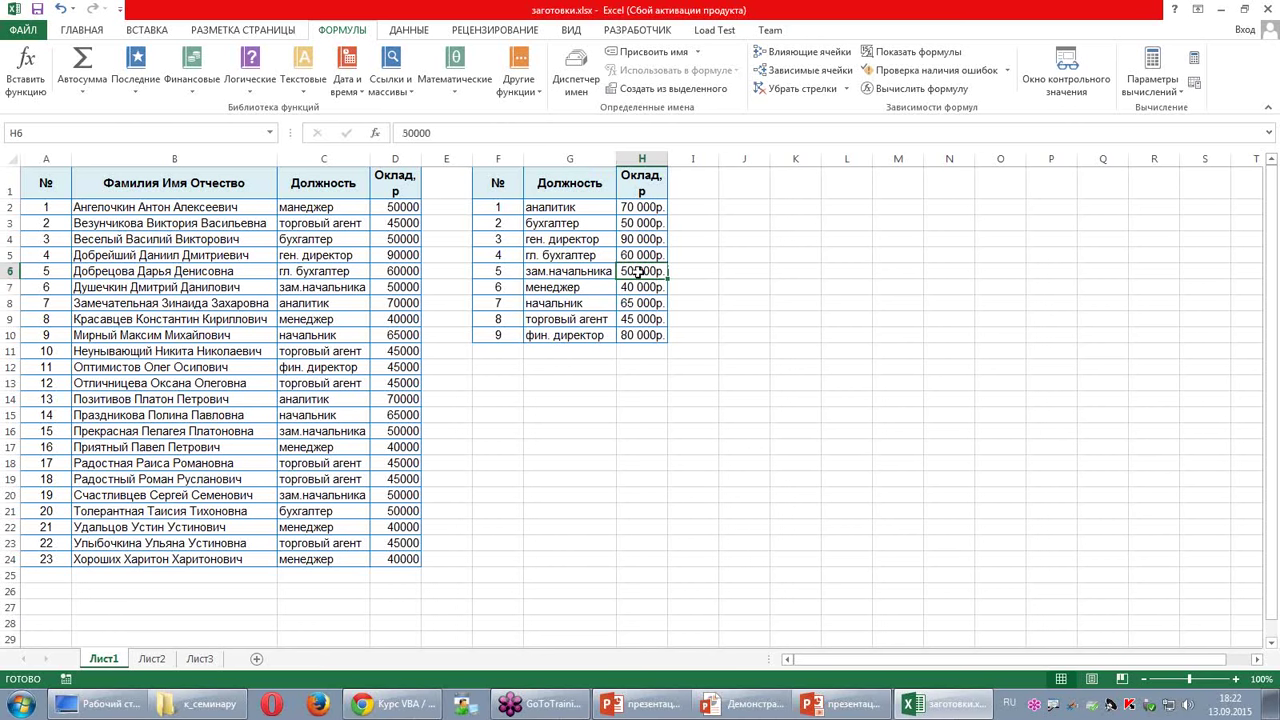
{"action": "left_click", "coordinate": [341, 207]}
Step: Add a 0 range-lookup argument to D2's ВПР formula
{"action": "double_click", "coordinate": [404, 207]}
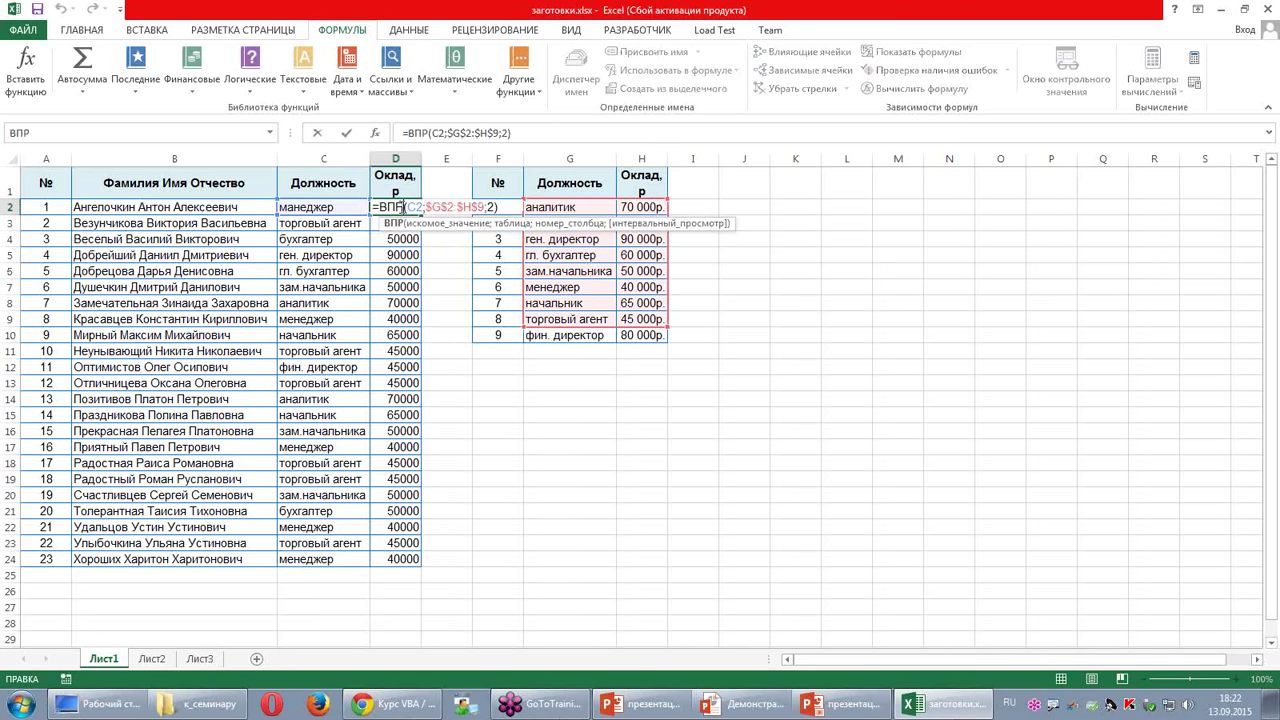
{"action": "left_click", "coordinate": [375, 135]}
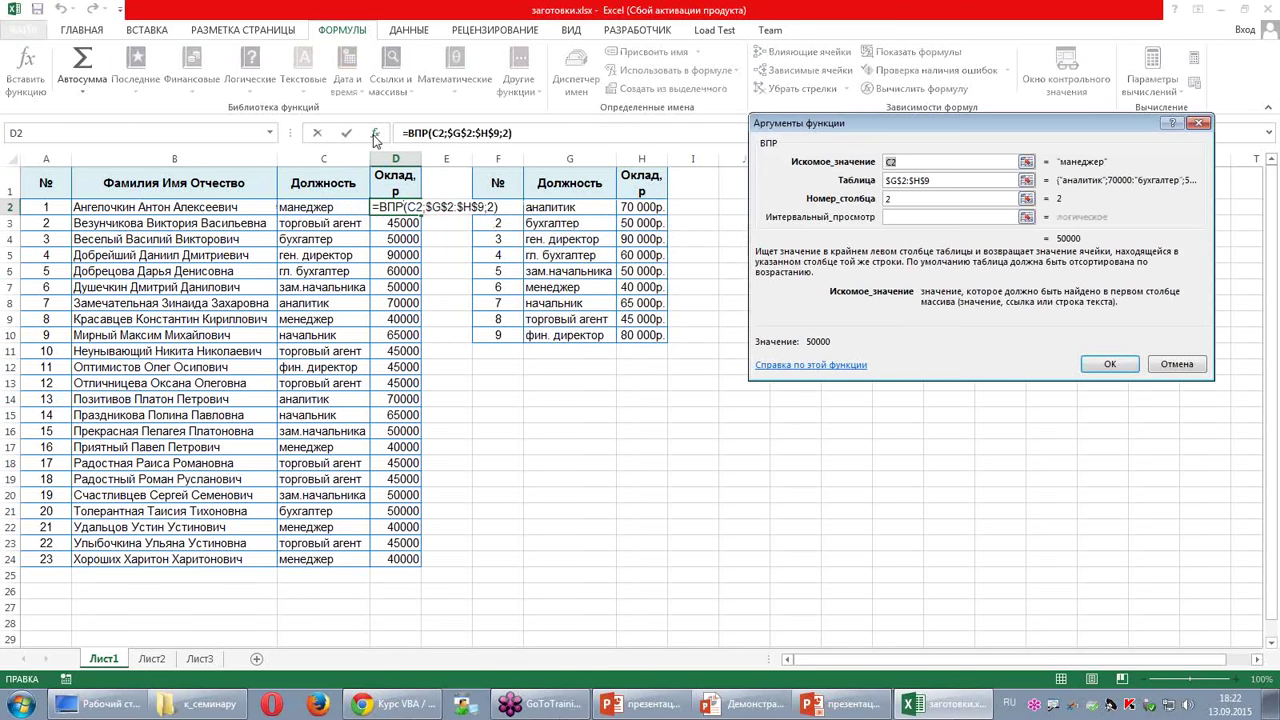
{"action": "left_click", "coordinate": [900, 216]}
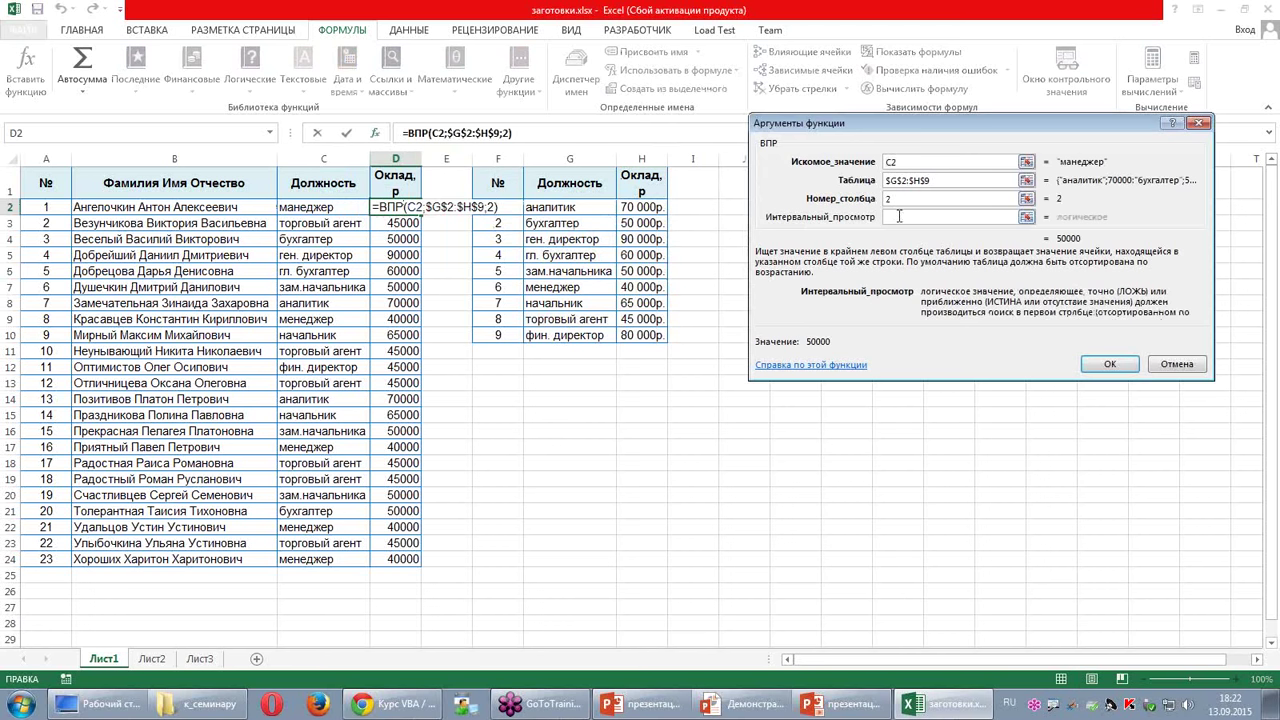
{"action": "type", "text": "0"}
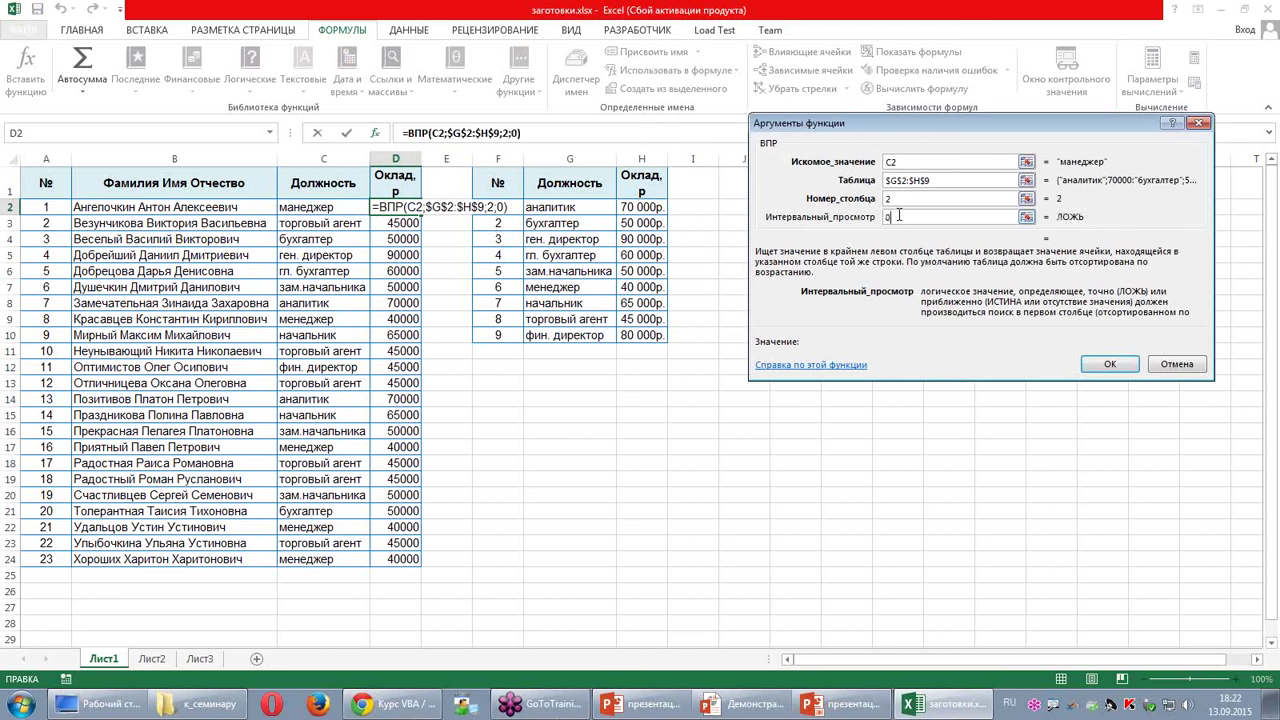
{"action": "key", "text": "Return"}
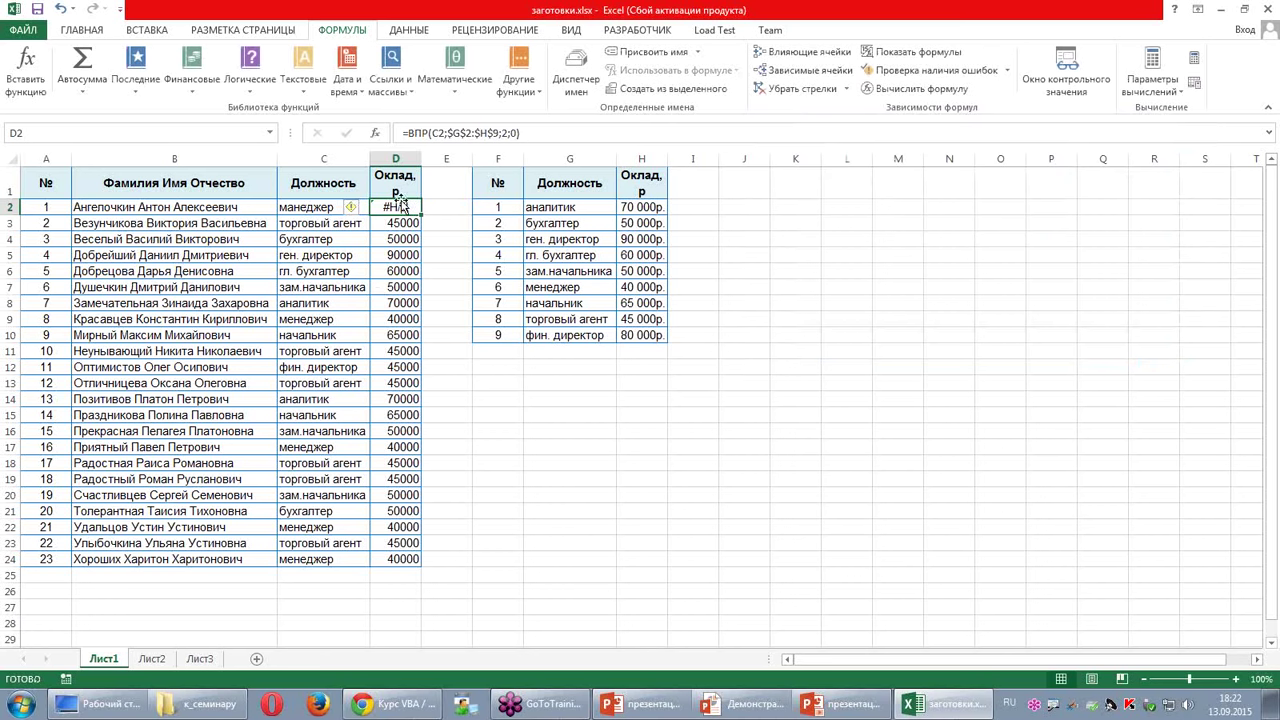
Step: Try test values in the range-lookup argument, then clear it and accept the formula
{"action": "left_click", "coordinate": [375, 133]}
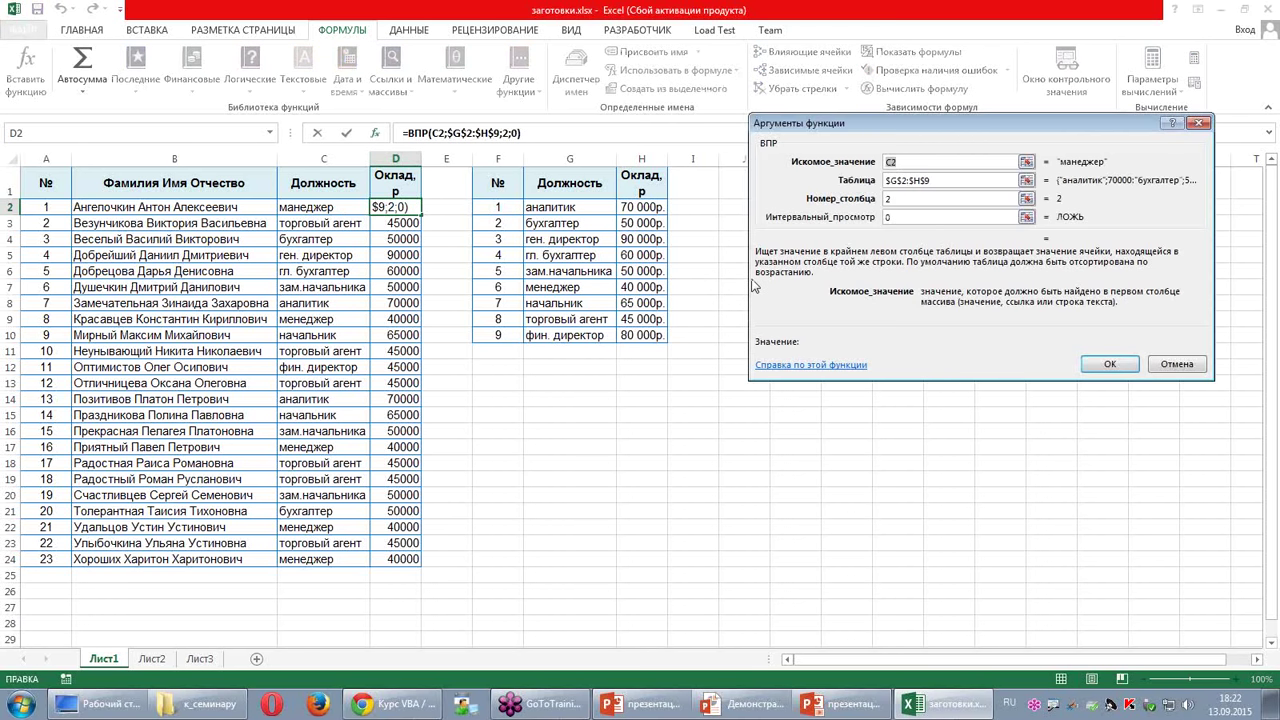
{"action": "left_click", "coordinate": [943, 219]}
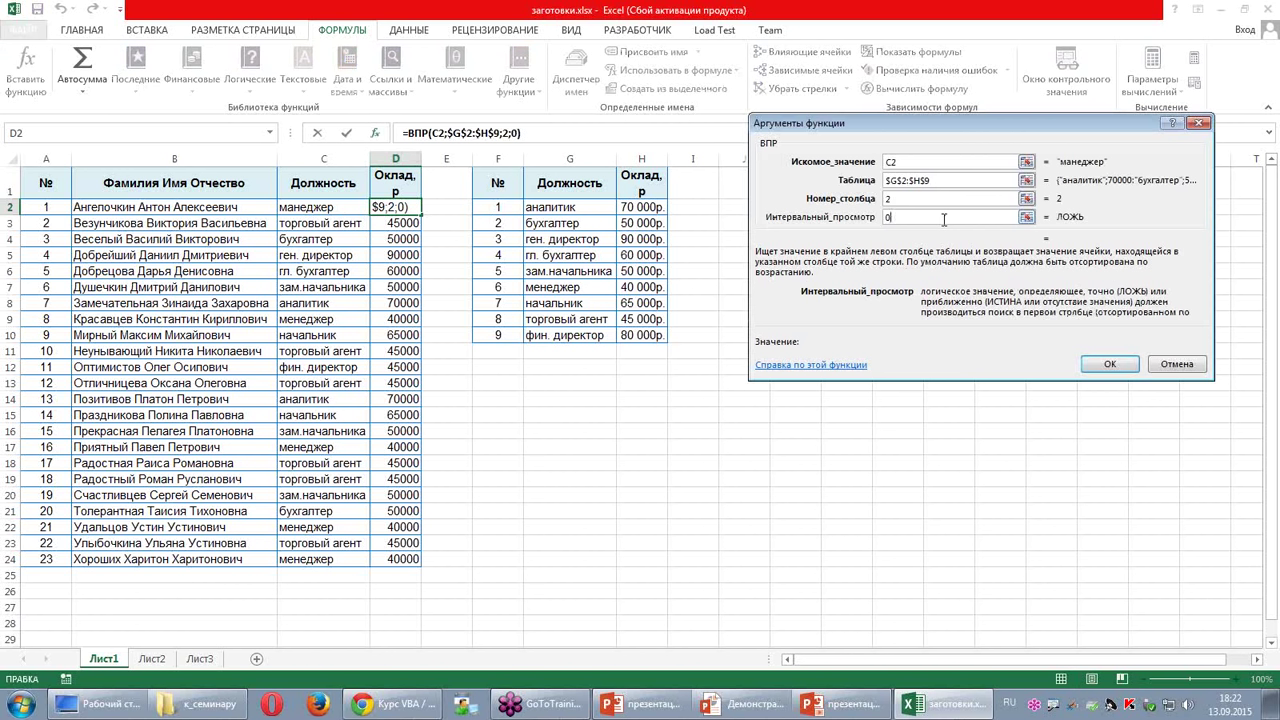
{"action": "key", "text": "BackSpace"}
{"action": "type", "text": "5454"}
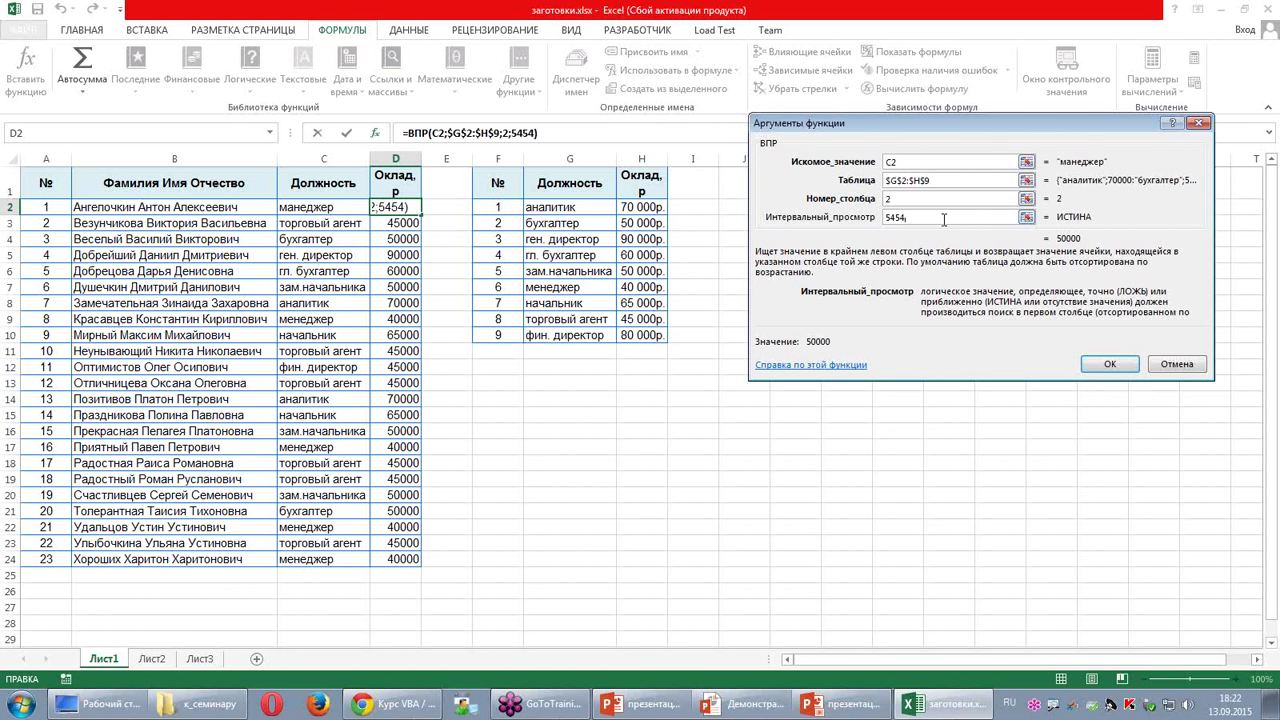
{"action": "key", "text": "BackSpace"}
{"action": "key", "text": "BackSpace"}
{"action": "key", "text": "BackSpace"}
{"action": "key", "text": "BackSpace"}
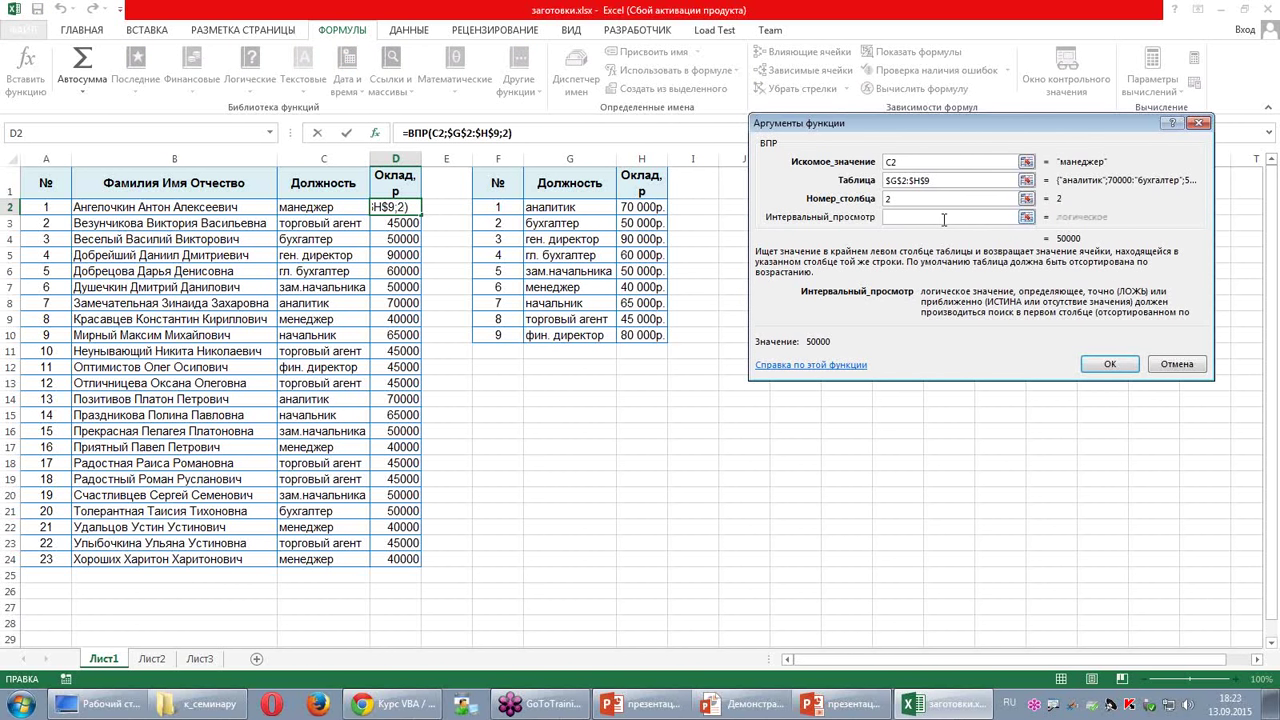
{"action": "type", "text": "-54545"}
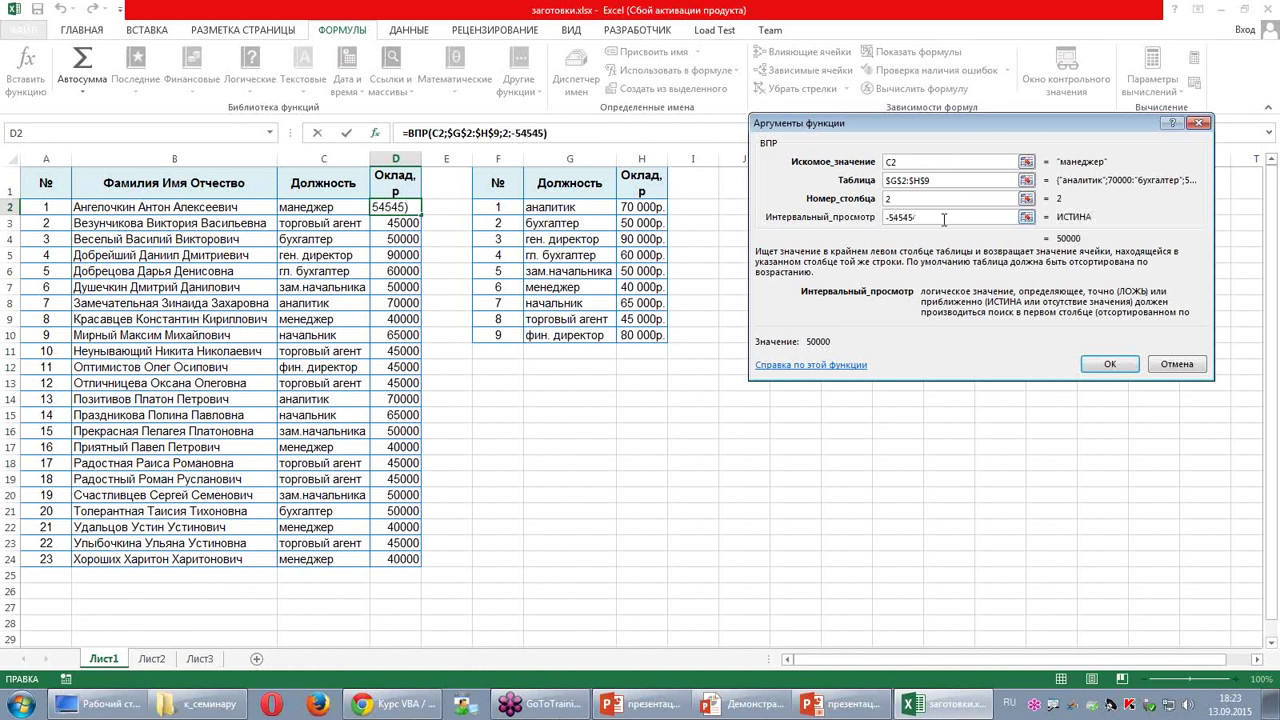
{"action": "type", "text": ",6456454"}
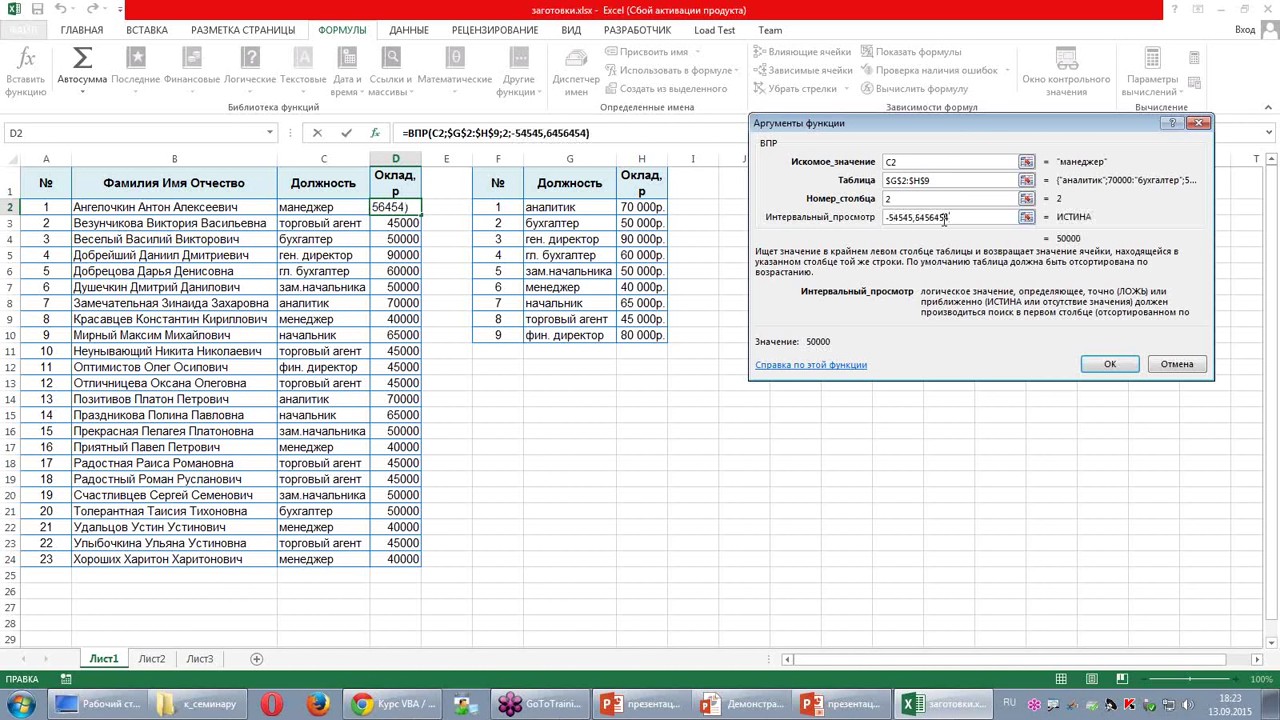
{"action": "key", "text": "BackSpace"}
{"action": "key", "text": "BackSpace"}
{"action": "key", "text": "BackSpace"}
{"action": "key", "text": "BackSpace"}
{"action": "key", "text": "BackSpace"}
{"action": "key", "text": "BackSpace"}
{"action": "key", "text": "BackSpace"}
{"action": "key", "text": "BackSpace"}
{"action": "key", "text": "BackSpace"}
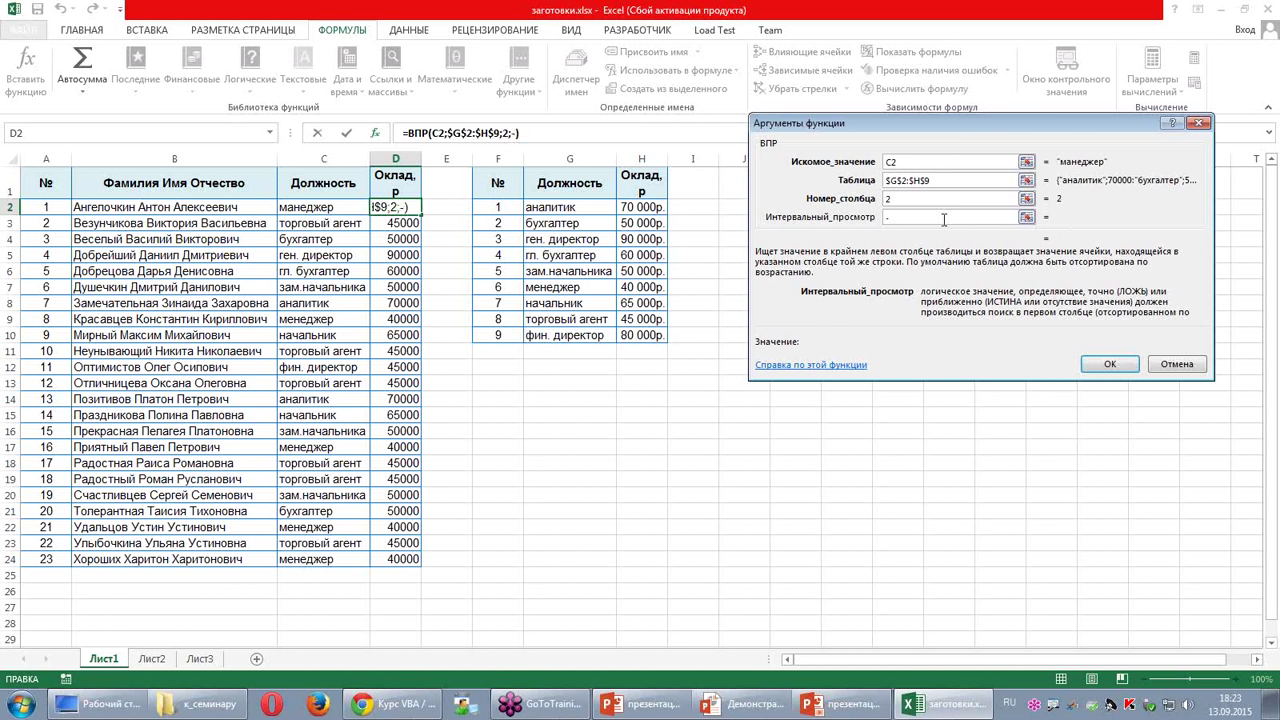
{"action": "key", "text": "BackSpace"}
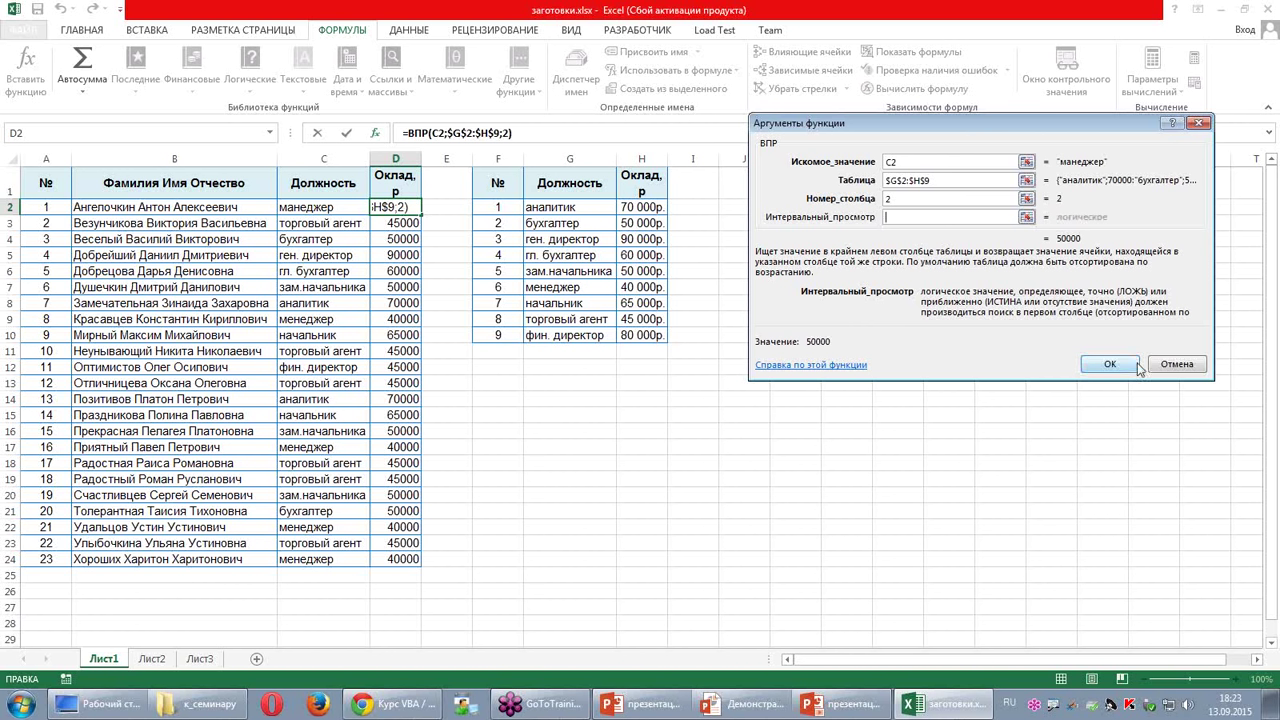
{"action": "left_click", "coordinate": [896, 216]}
{"action": "left_click", "coordinate": [1110, 364]}
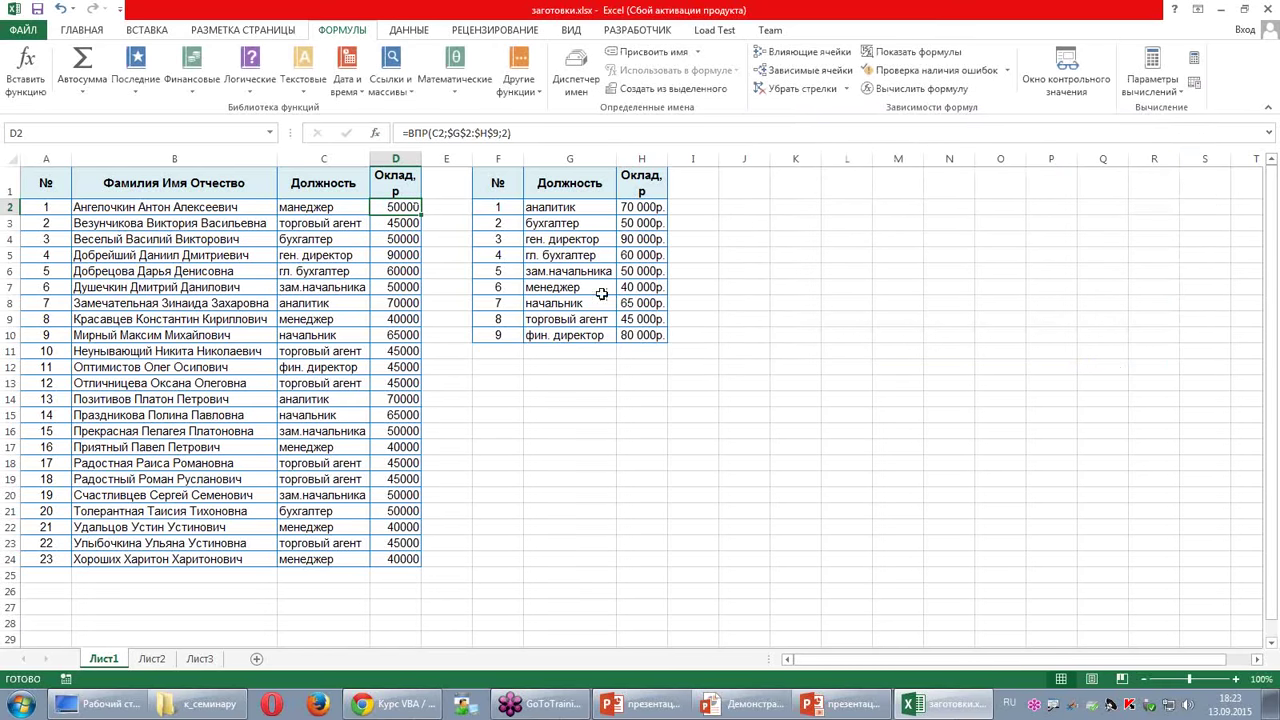
{"action": "left_click", "coordinate": [567, 274]}
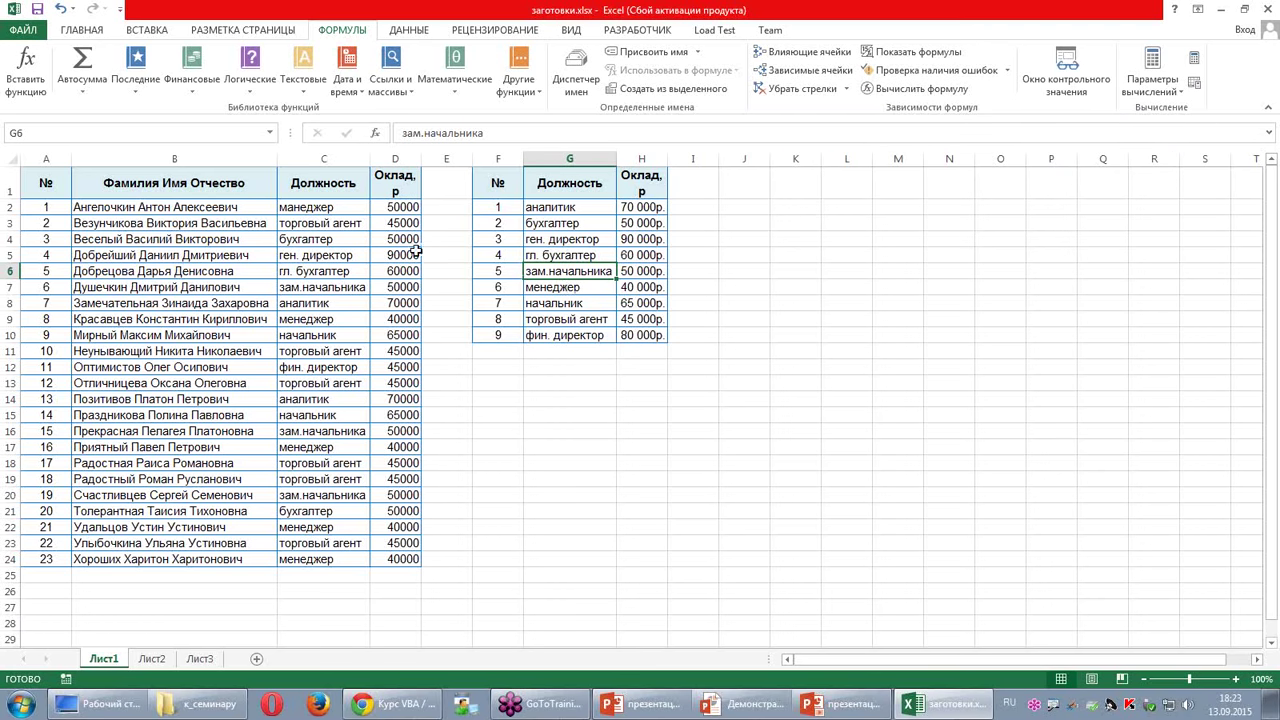
Step: Give D2's lookup a 0 exact-match argument, yielding #Н/Д for 'манеджер', then move to J19
{"action": "left_click", "coordinate": [353, 209]}
{"action": "double_click", "coordinate": [393, 207]}
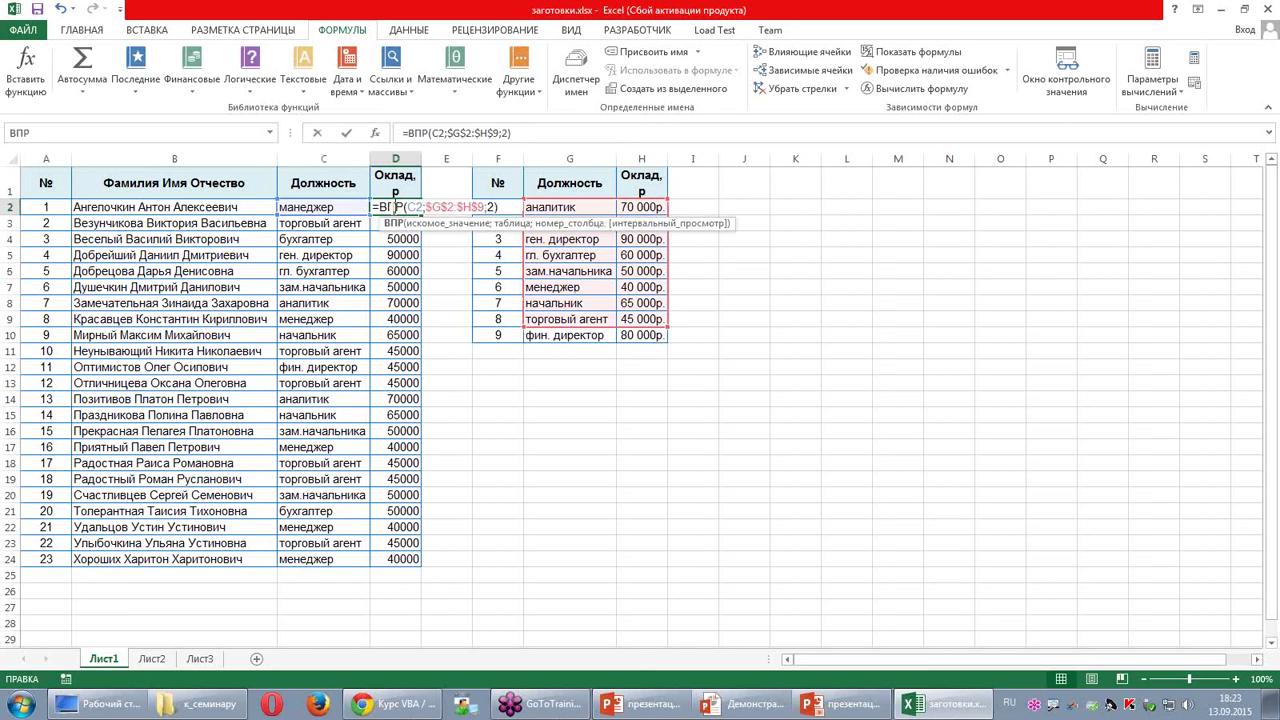
{"action": "left_click", "coordinate": [379, 138]}
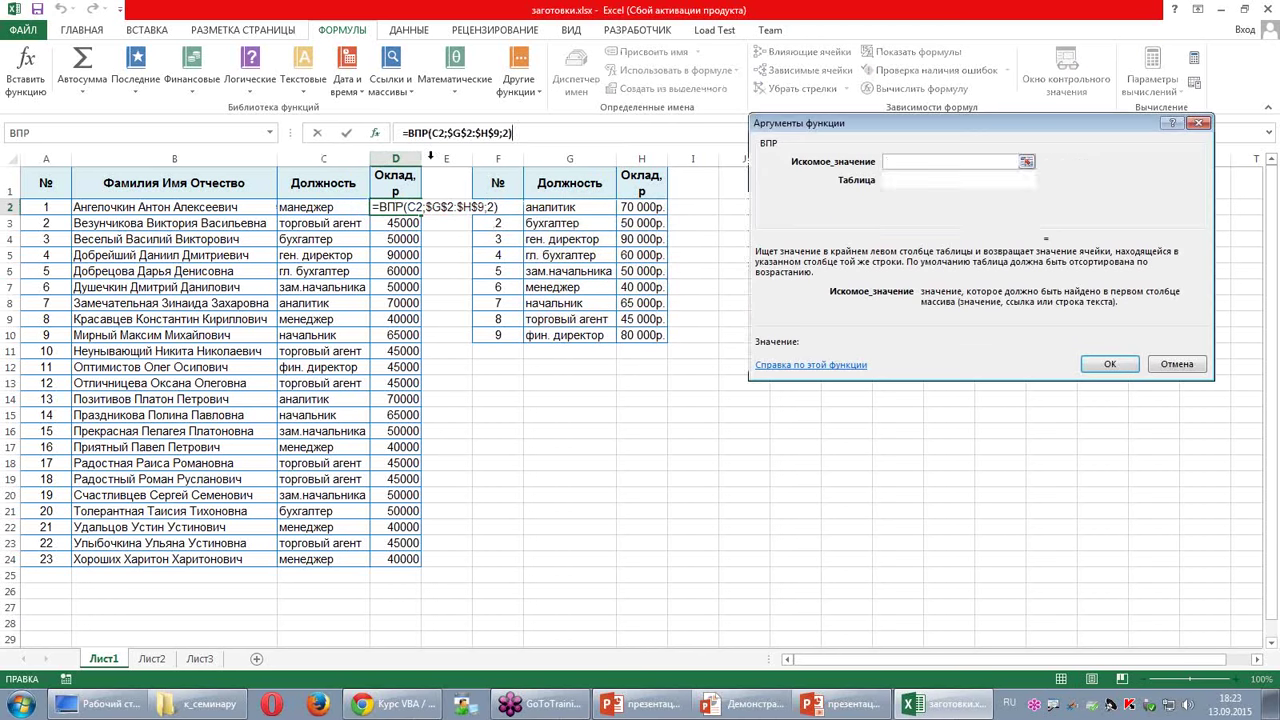
{"action": "left_click", "coordinate": [937, 216]}
{"action": "type", "text": "0"}
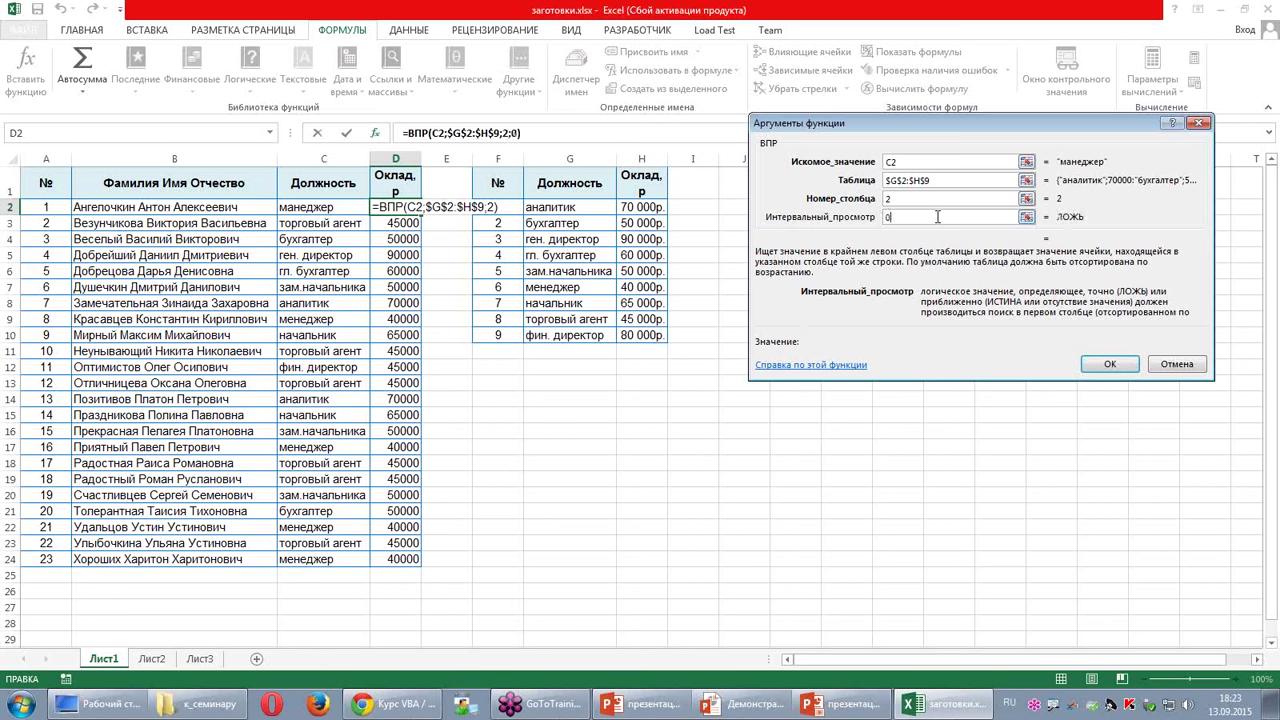
{"action": "key", "text": "Return"}
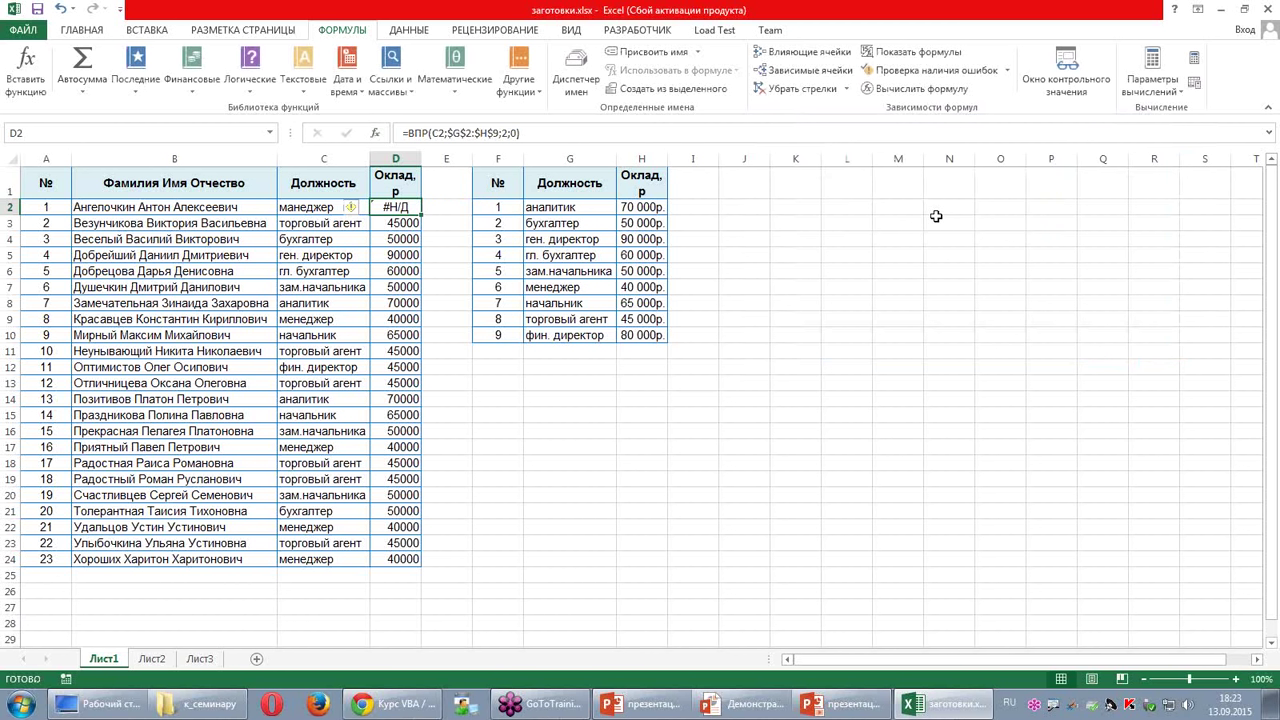
{"action": "key", "text": "Down"}
{"action": "key", "text": "Down"}
{"action": "key", "text": "Down"}
{"action": "key", "text": "Down"}
{"action": "key", "text": "Down"}
{"action": "key", "text": "Down"}
{"action": "key", "text": "Down"}
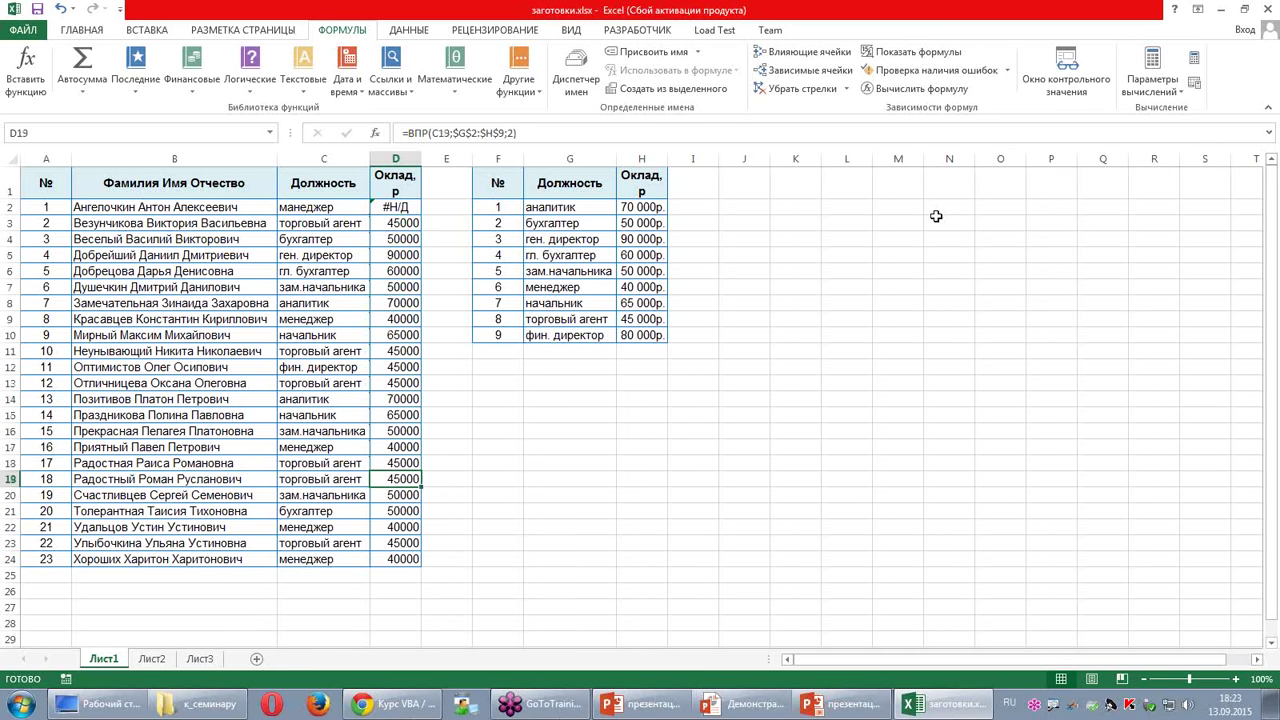
{"action": "key", "text": "Down"}
{"action": "key", "text": "Down"}
{"action": "key", "text": "Down"}
{"action": "key", "text": "Right"}
{"action": "key", "text": "Right"}
{"action": "key", "text": "Right"}
{"action": "key", "text": "Right"}
{"action": "key", "text": "Right"}
{"action": "key", "text": "Right"}
{"action": "key", "text": "Up"}
{"action": "key", "text": "Up"}
{"action": "key", "text": "Up"}
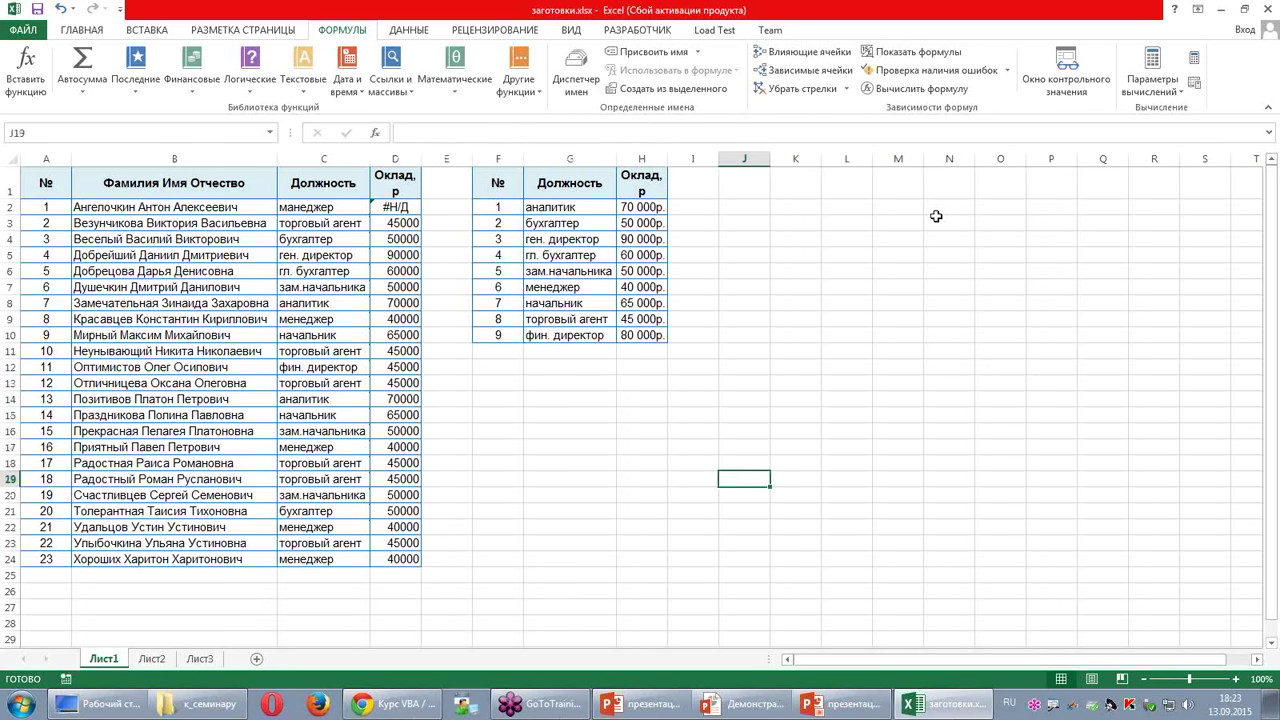
Step: Enter =СЕГОДНЯ() in J19 to show today's date, 13.09.2015
{"action": "type", "text": "=се"}
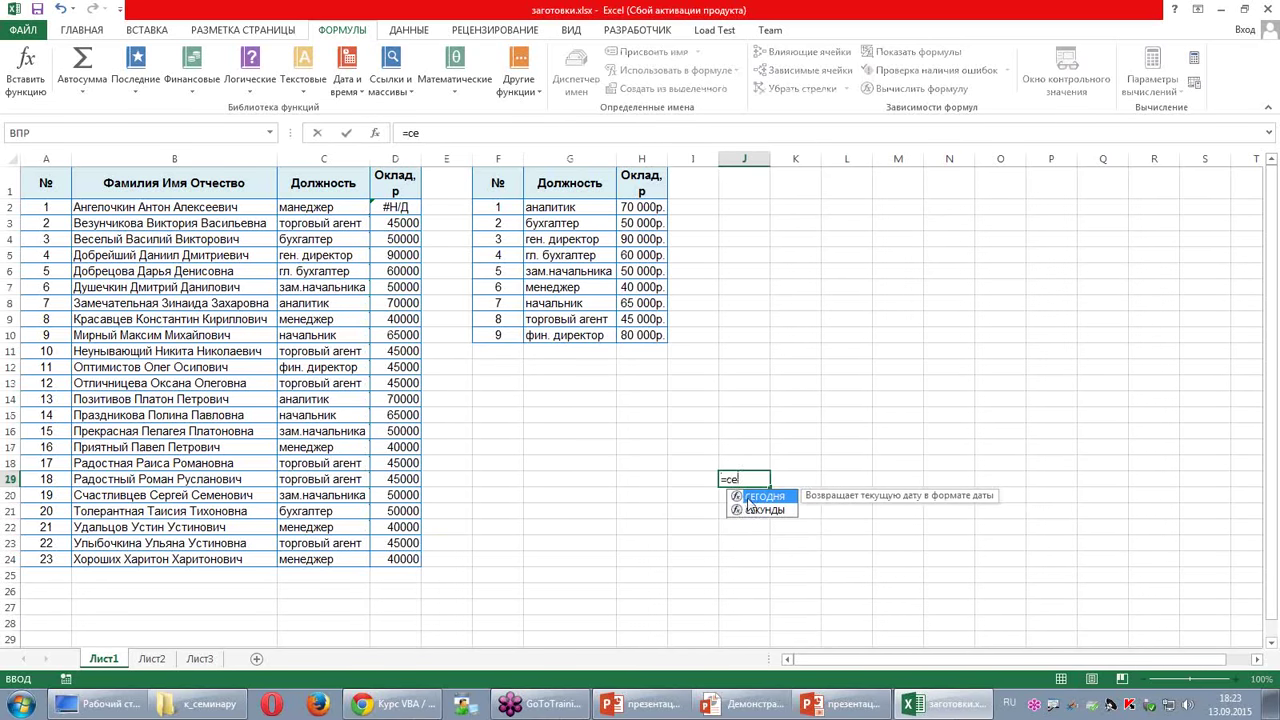
{"action": "double_click", "coordinate": [748, 497]}
{"action": "key", "text": "Return"}
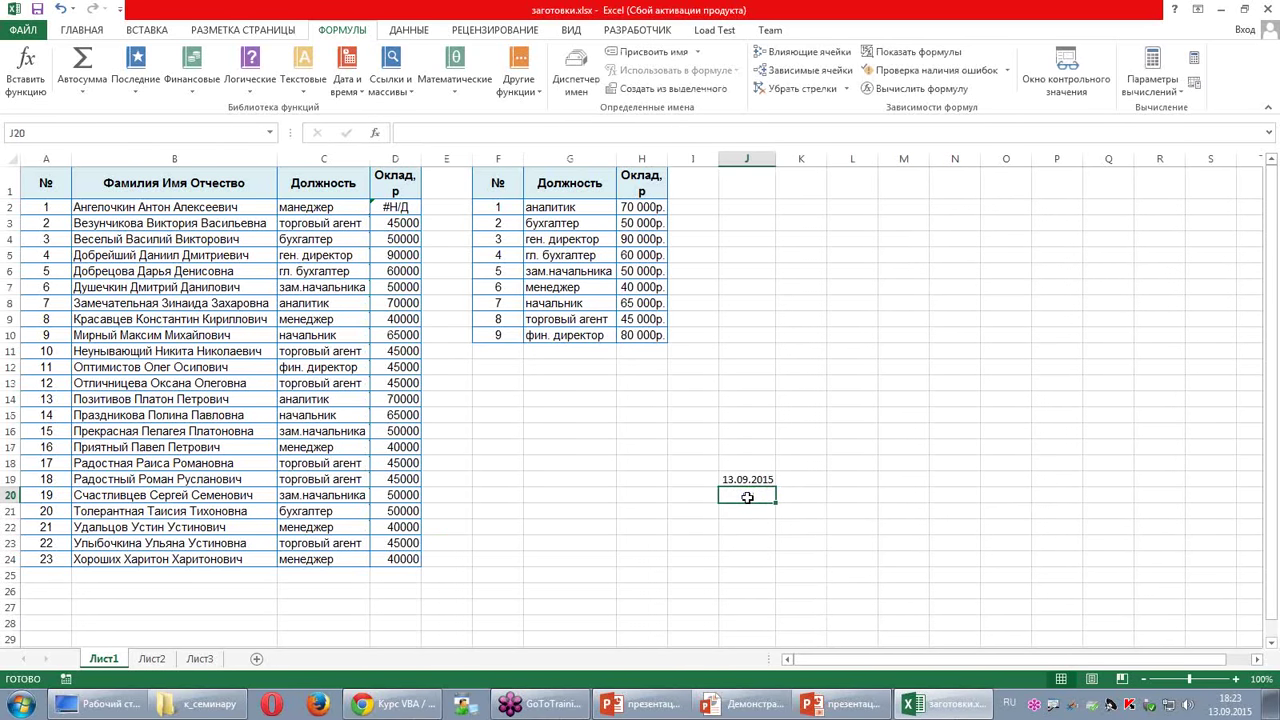
Step: Enter the date 25/09/63 in J16
{"action": "key", "text": "Up"}
{"action": "key", "text": "Up"}
{"action": "key", "text": "Up"}
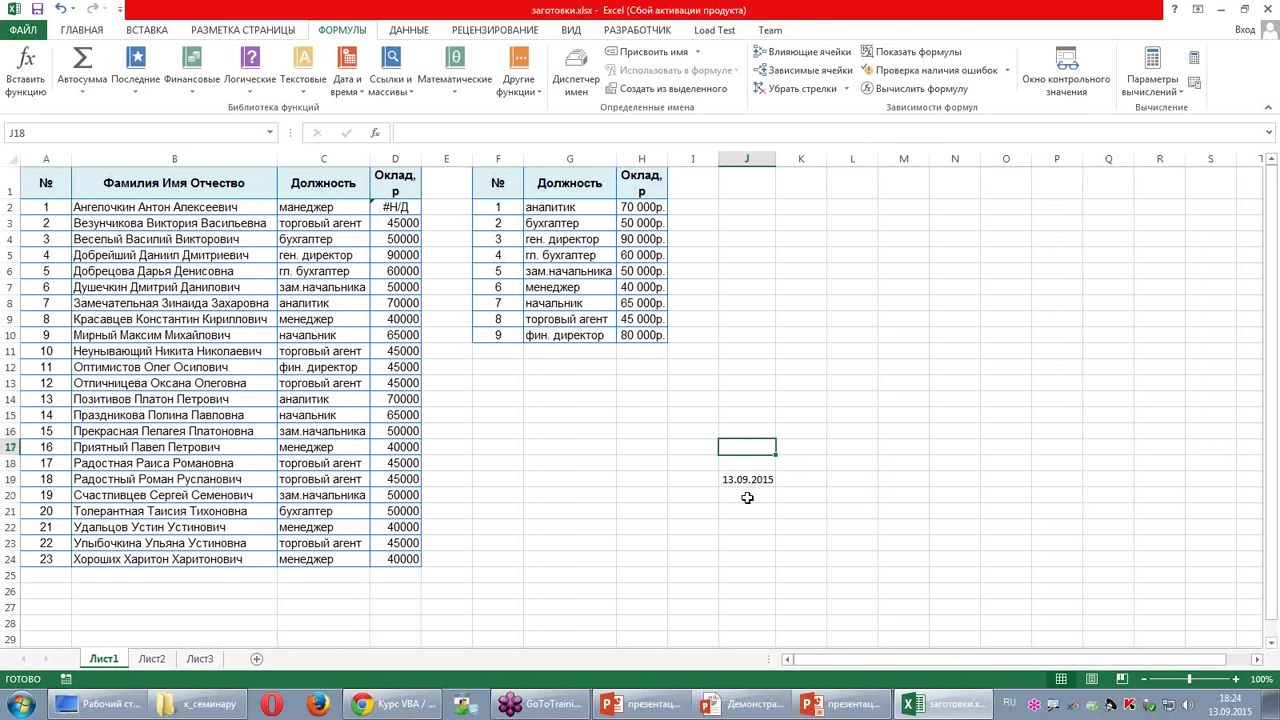
{"action": "key", "text": "Up"}
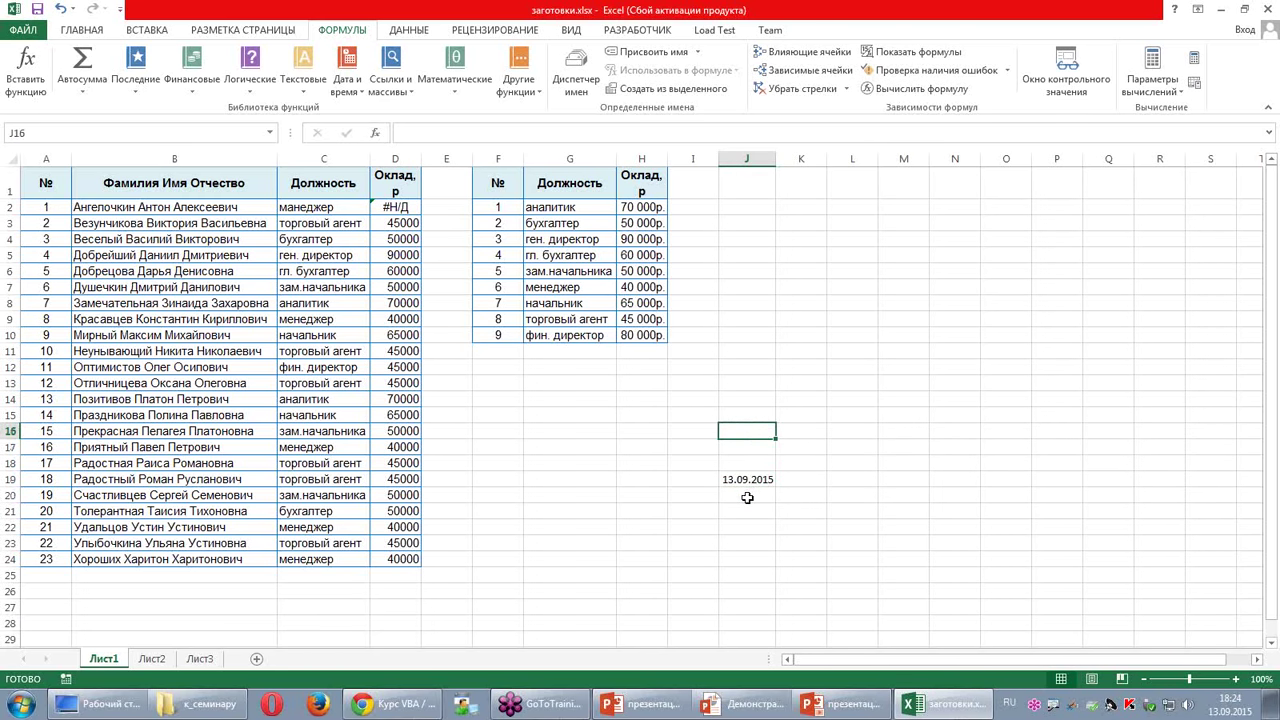
{"action": "type", "text": "25/09/63"}
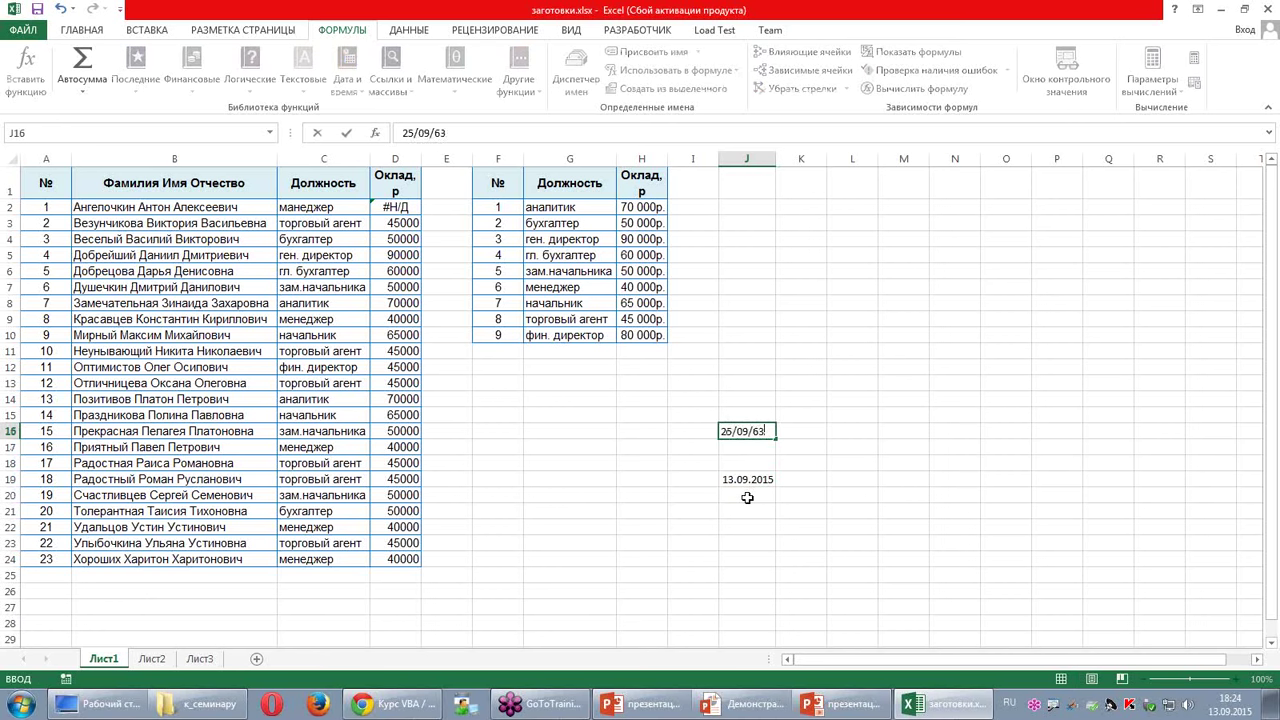
{"action": "key", "text": "Return"}
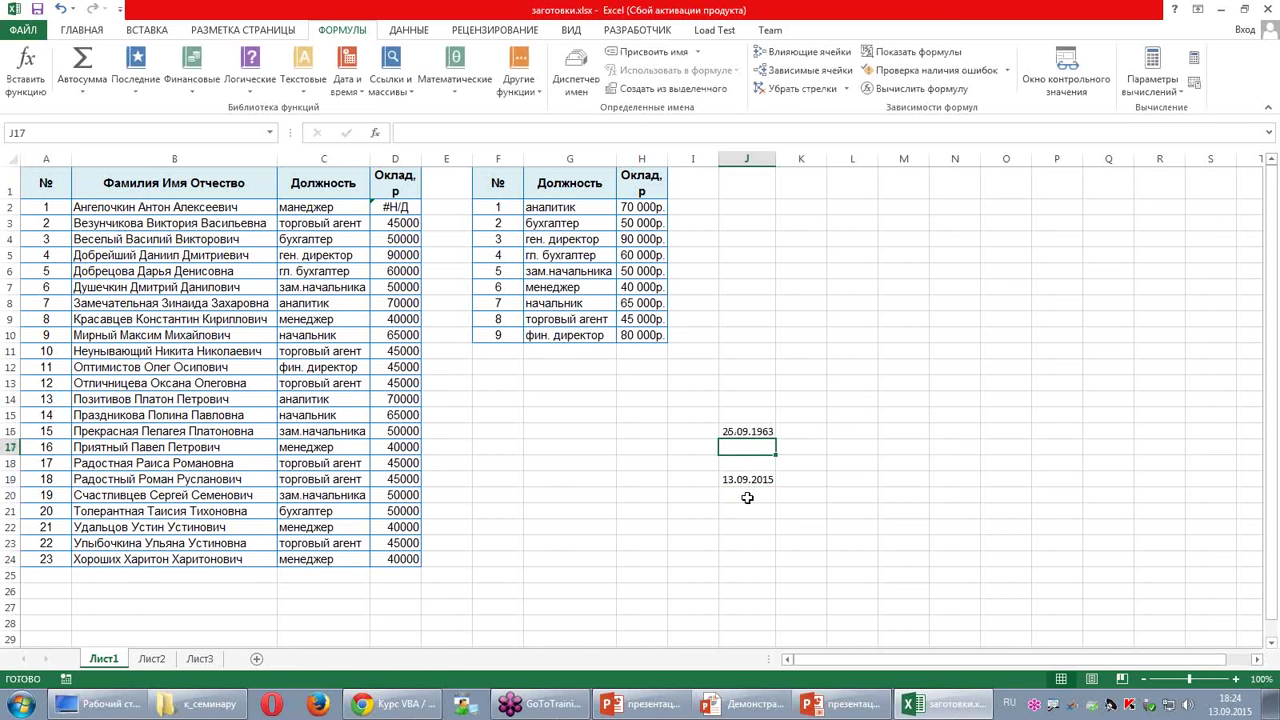
{"action": "left_click", "coordinate": [845, 485]}
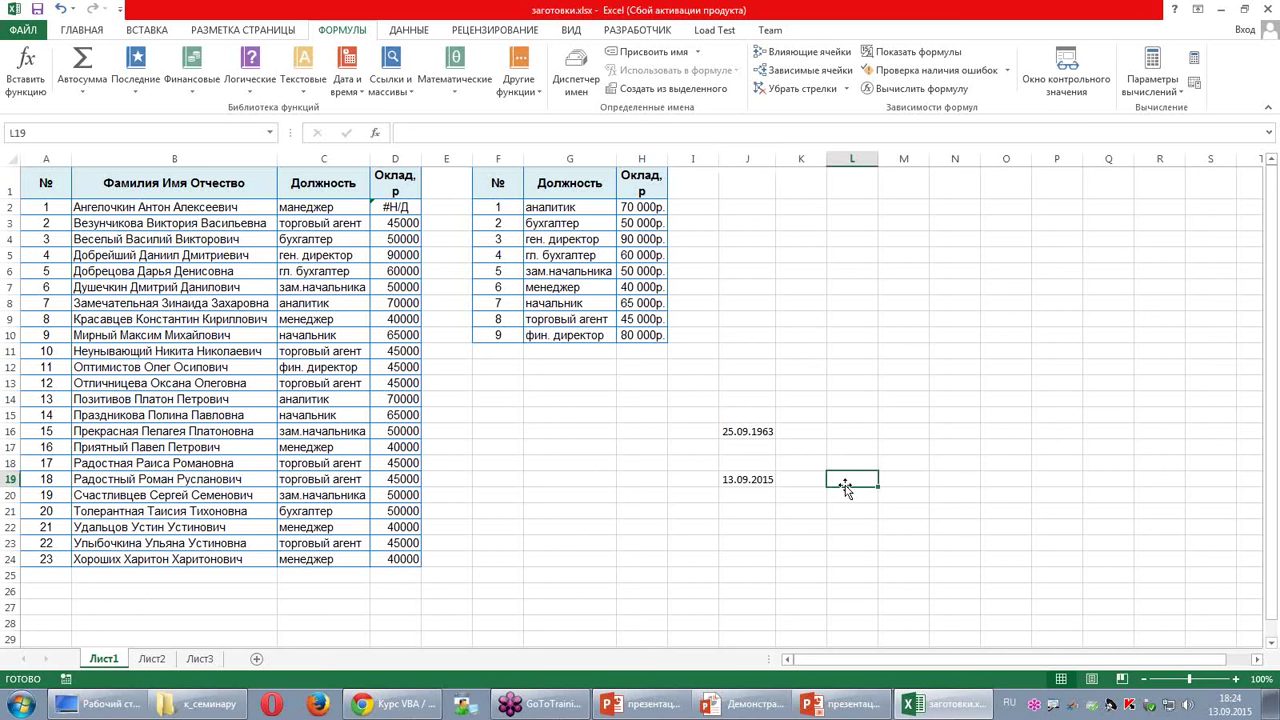
Step: Enter =ДОЛЯГОДА(J16;J19) in L19 to get the 51,96667-year fraction
{"action": "left_click", "coordinate": [362, 94]}
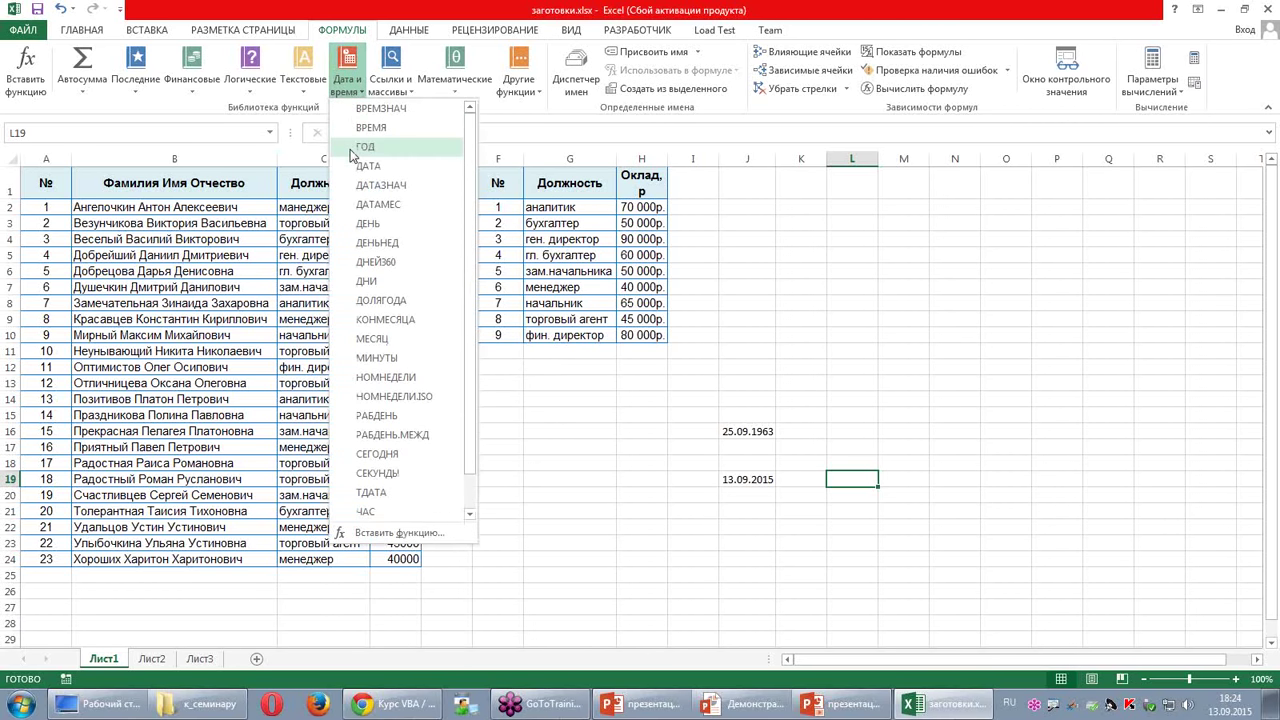
{"action": "left_click", "coordinate": [382, 301]}
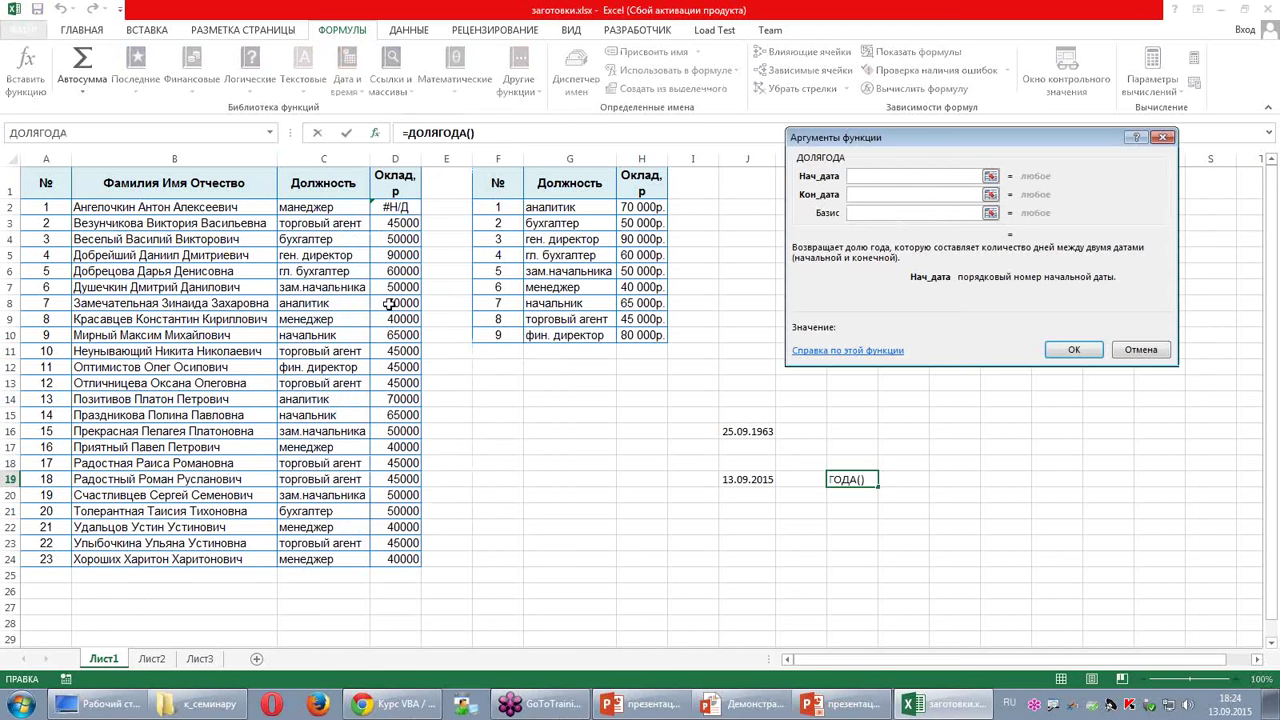
{"action": "left_click", "coordinate": [745, 431]}
{"action": "left_click", "coordinate": [861, 194]}
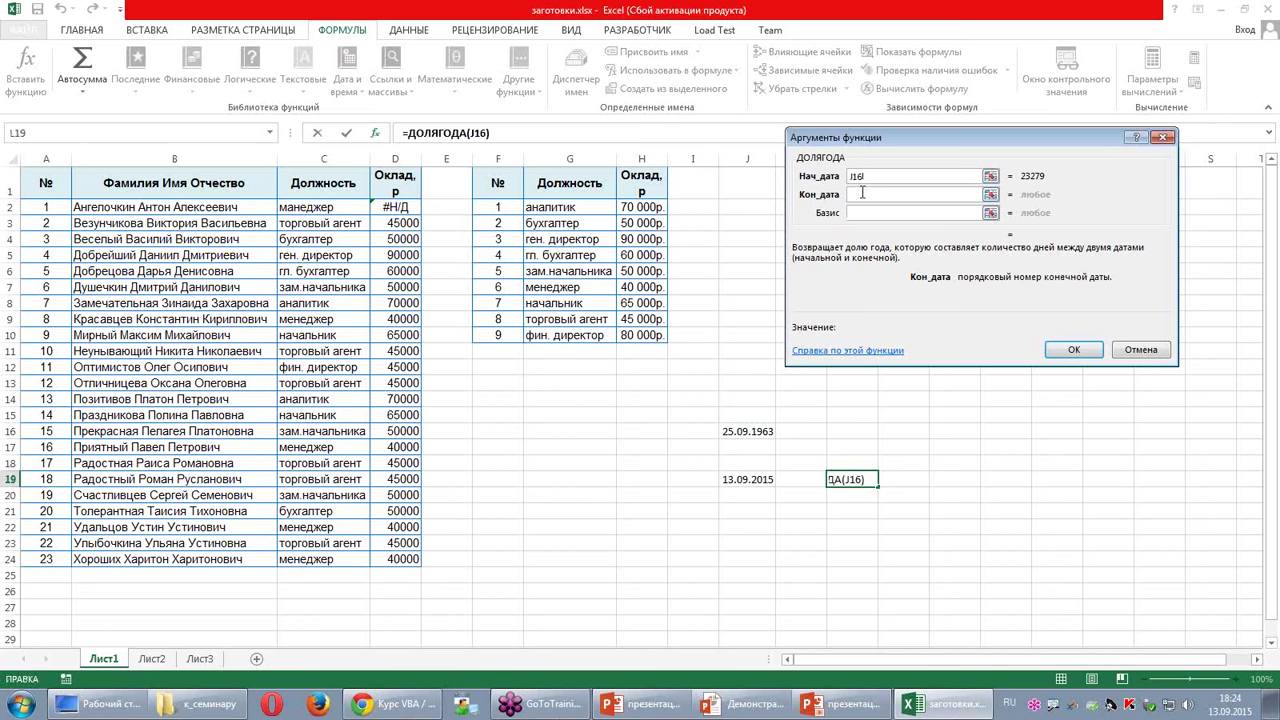
{"action": "left_click", "coordinate": [746, 480]}
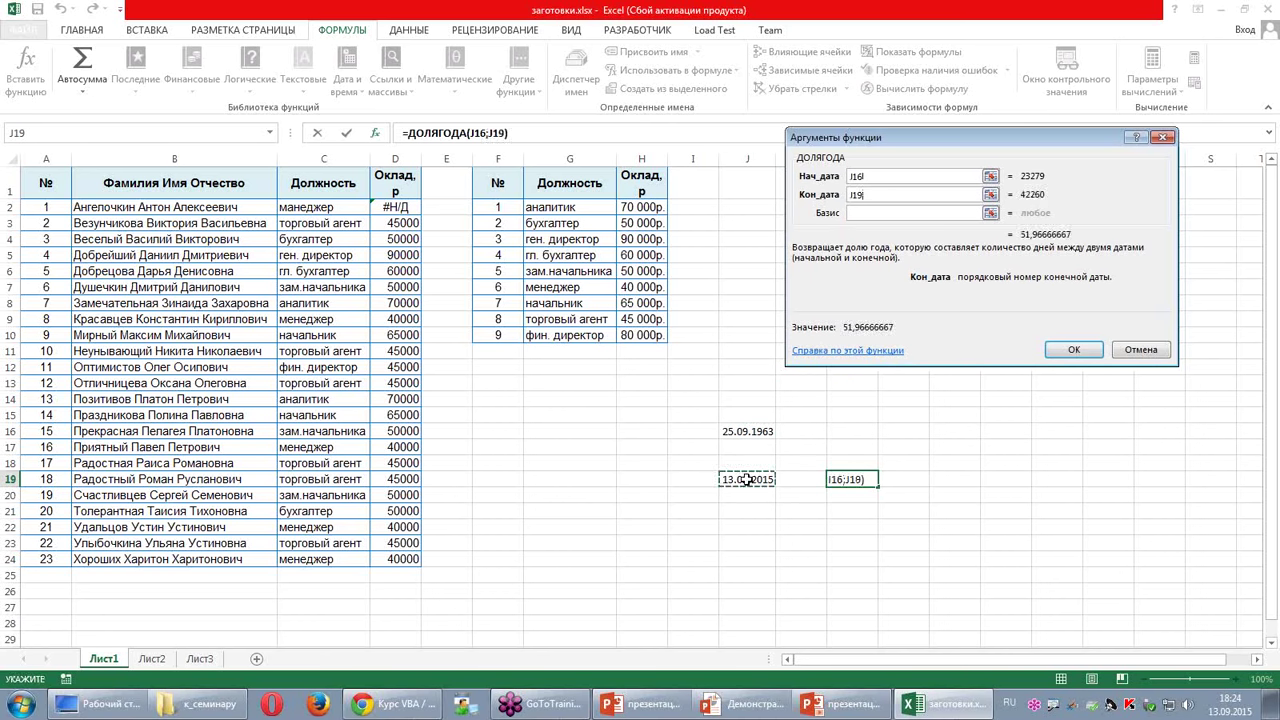
{"action": "left_click", "coordinate": [1073, 349]}
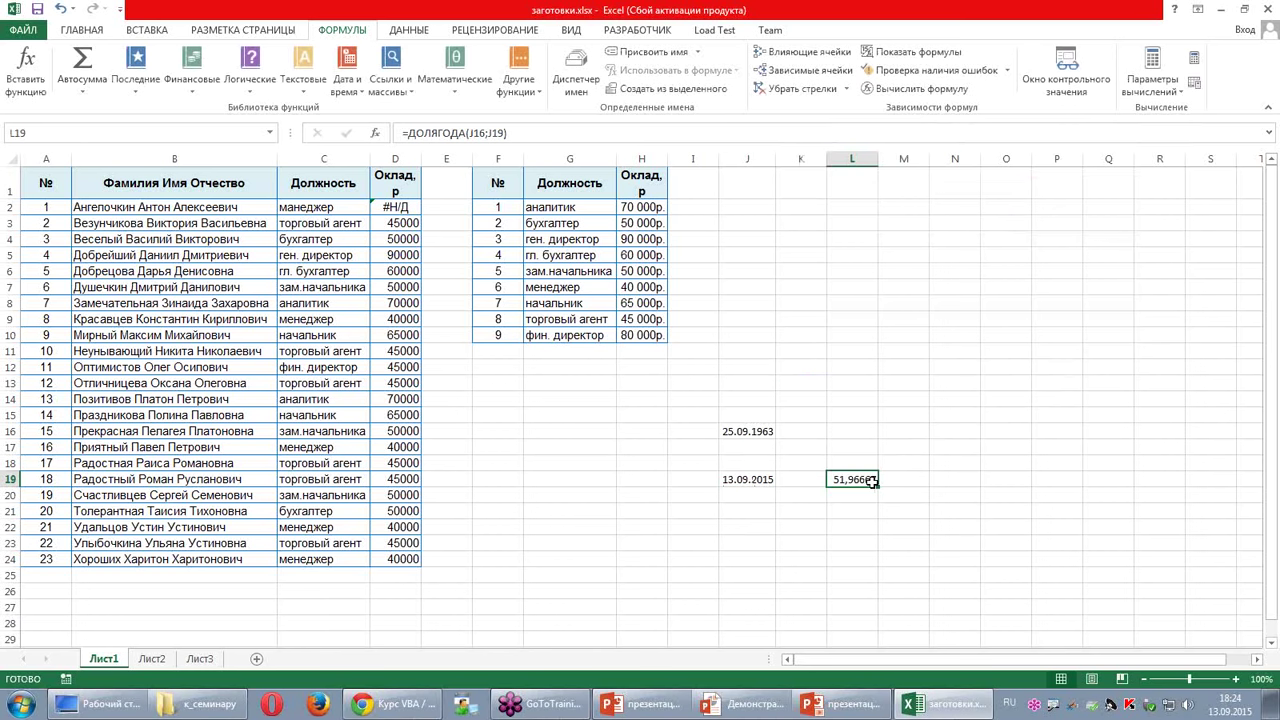
{"action": "left_click", "coordinate": [376, 134]}
Step: From L19's Базис argument, bring up the ДОЛЯГОДА function help article
{"action": "left_click", "coordinate": [907, 212]}
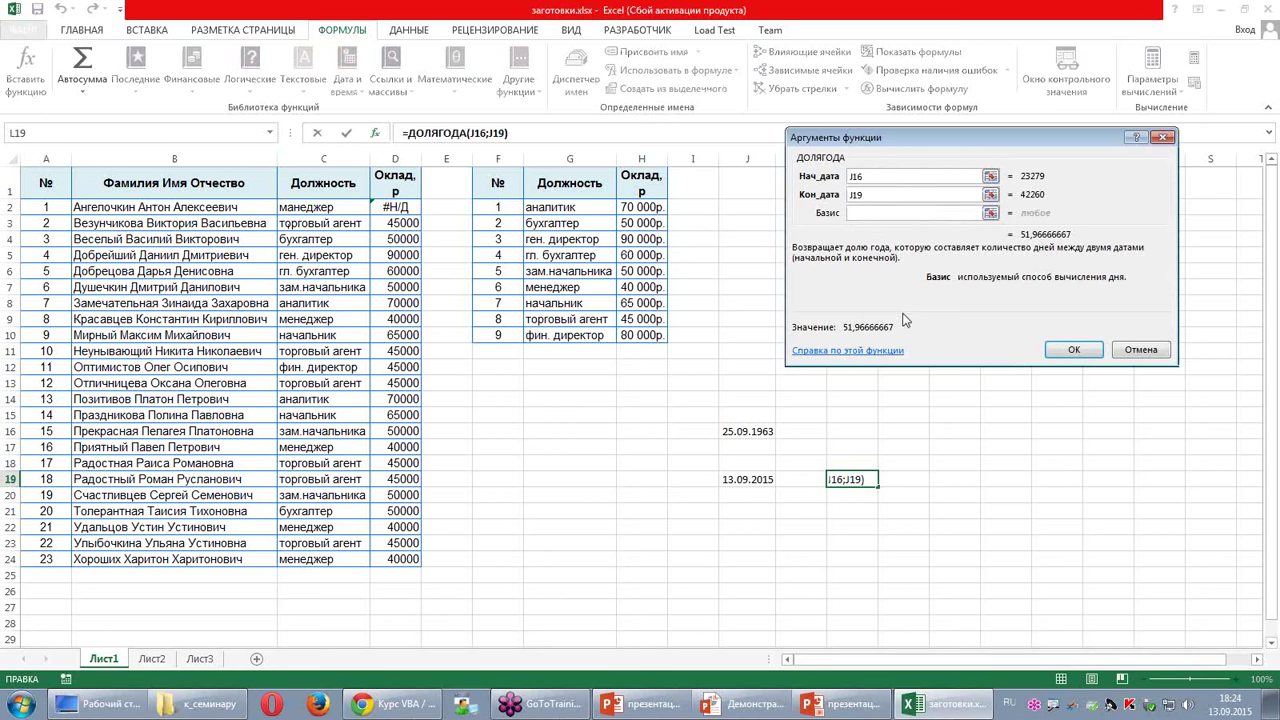
{"action": "left_click", "coordinate": [838, 356]}
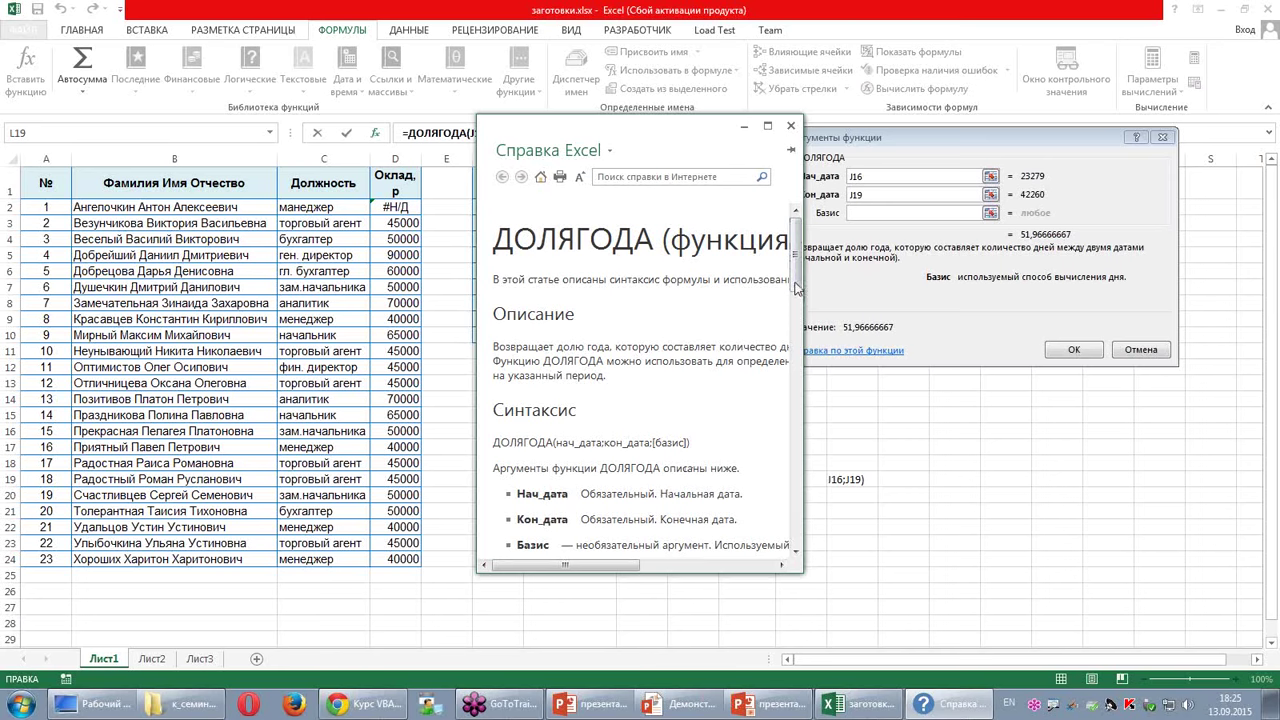
Step: Maximize the ДОЛЯГОДА help, read its Базис day-count table, then close Help
{"action": "left_click_drag", "start_coordinate": [799, 290], "coordinate": [800, 355]}
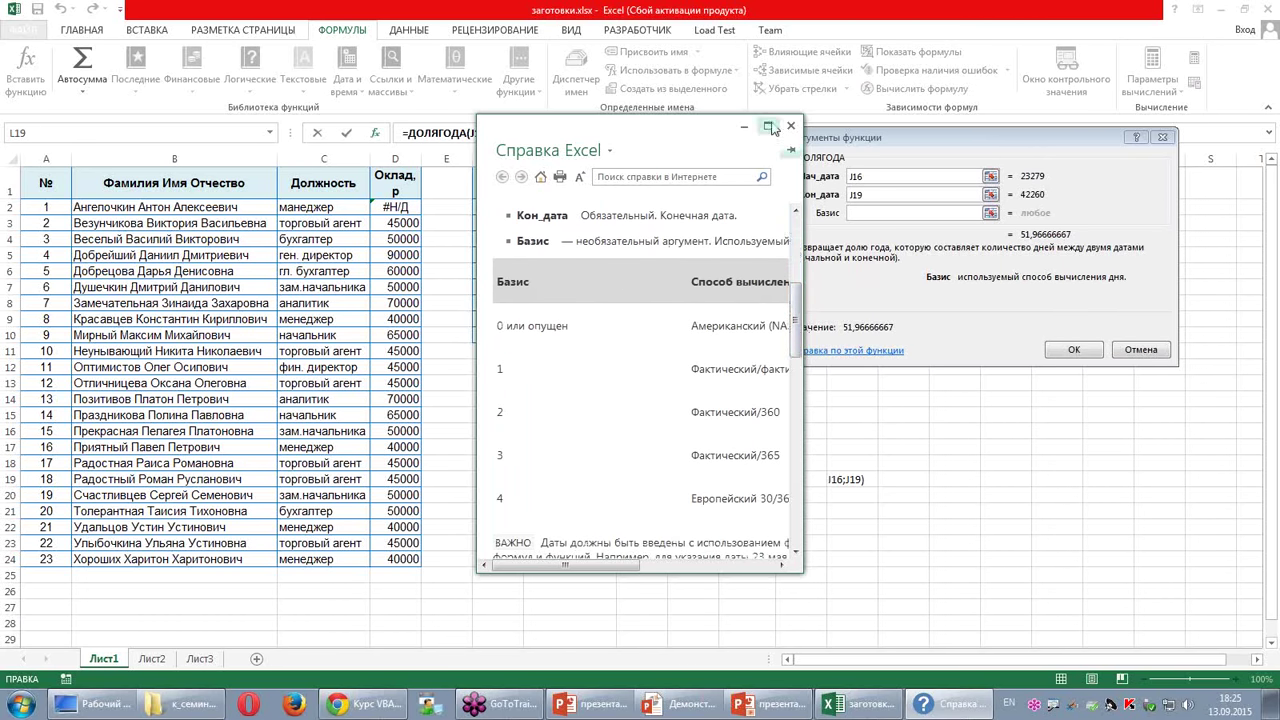
{"action": "left_click", "coordinate": [767, 125]}
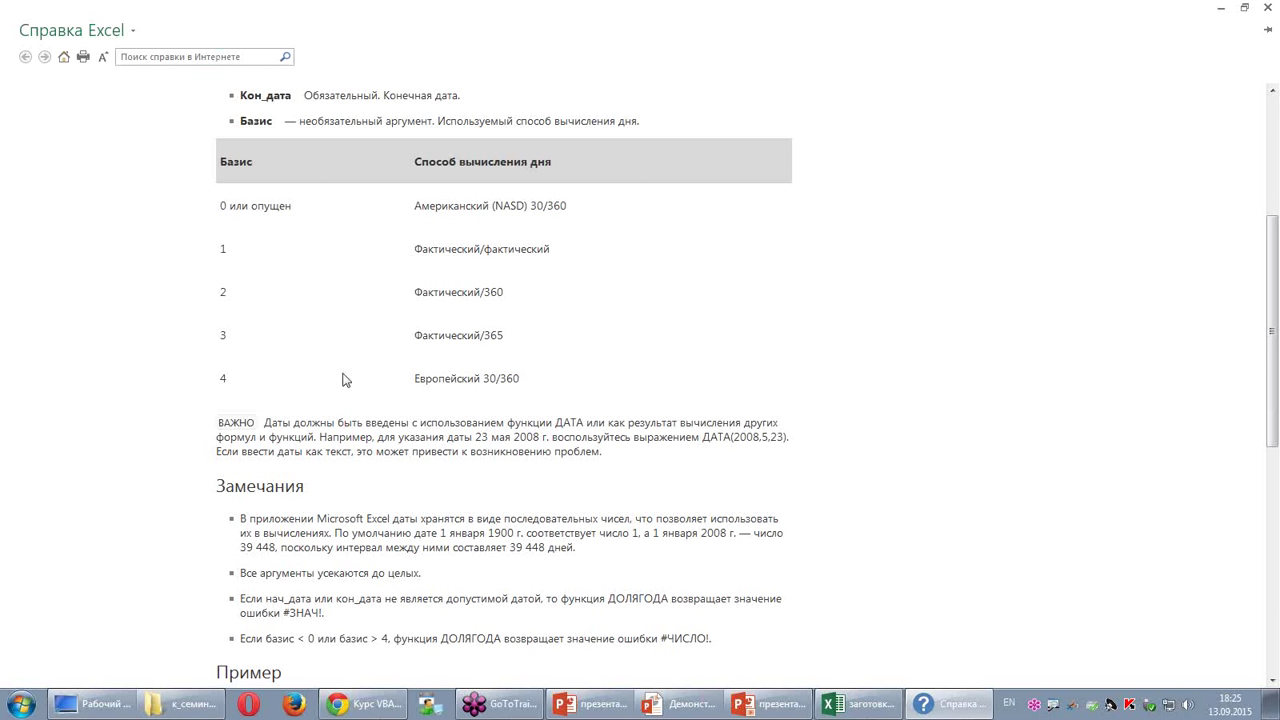
{"action": "scroll", "coordinate": [377, 462], "scroll_direction": "down", "scroll_amount": 3}
{"action": "scroll", "coordinate": [375, 464], "scroll_direction": "up", "scroll_amount": 7}
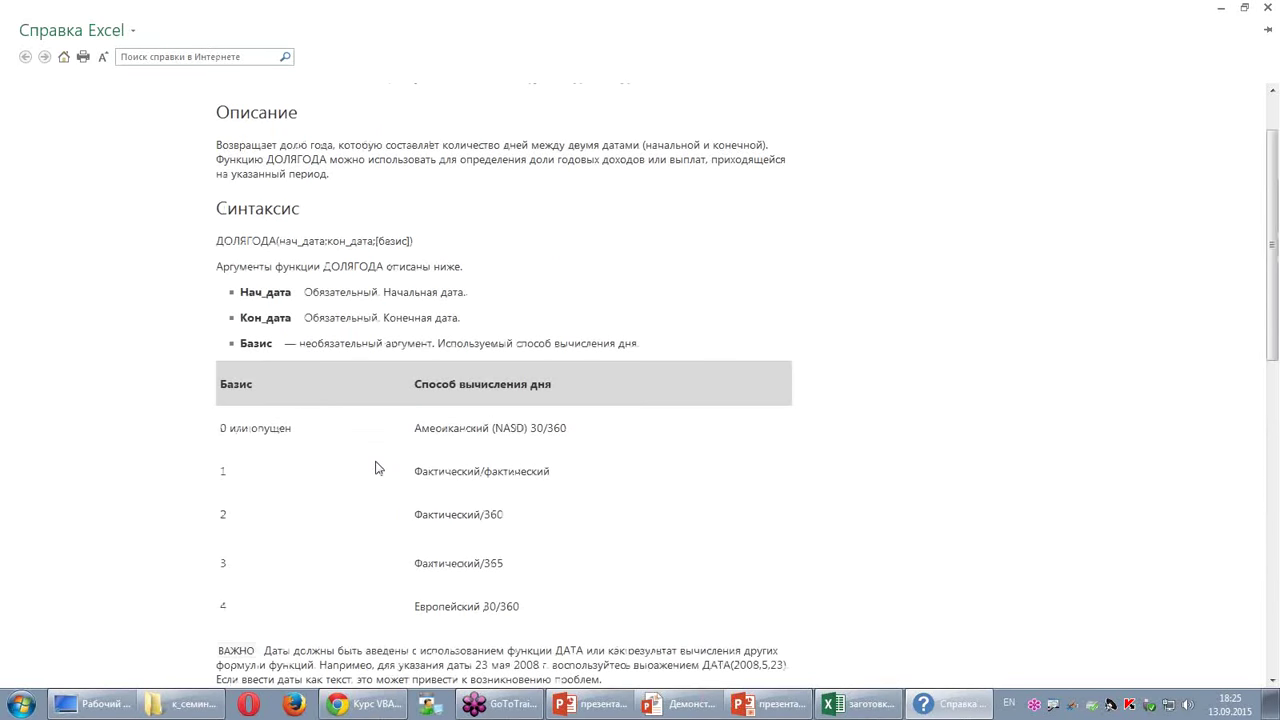
{"action": "scroll", "coordinate": [397, 415], "scroll_direction": "up", "scroll_amount": 1}
{"action": "scroll", "coordinate": [403, 424], "scroll_direction": "down", "scroll_amount": 1}
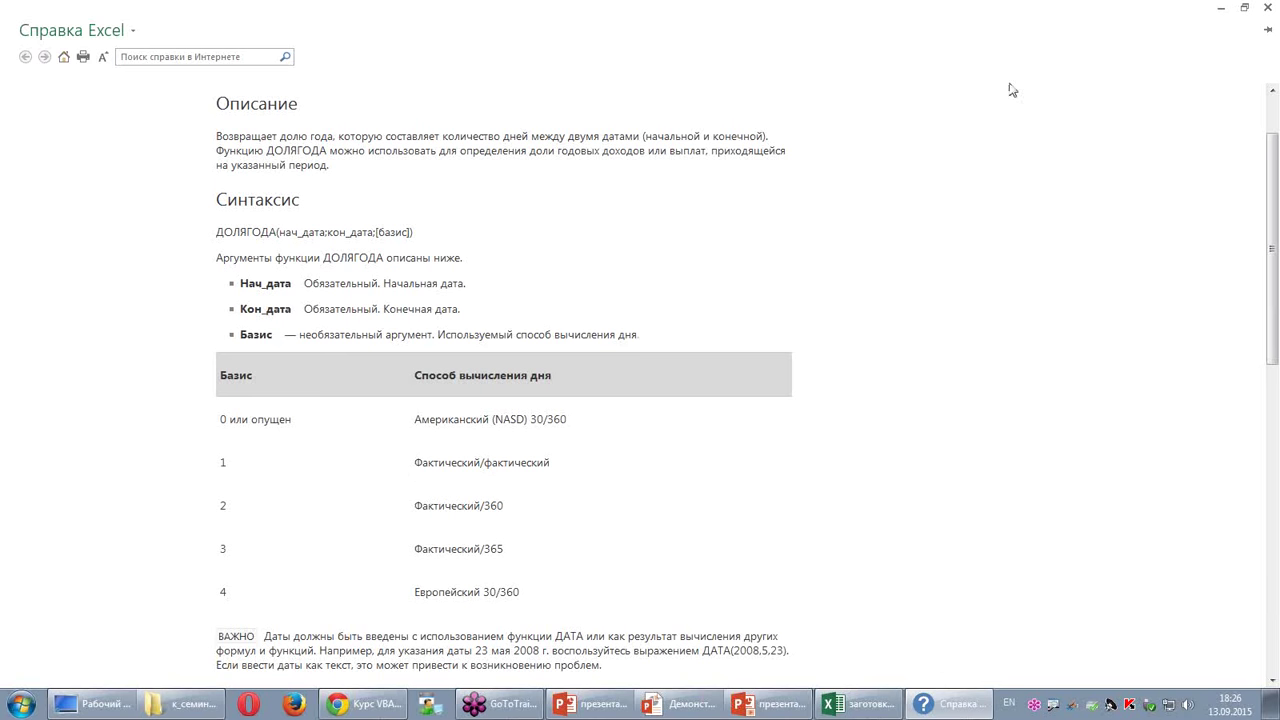
{"action": "left_click", "coordinate": [1267, 8]}
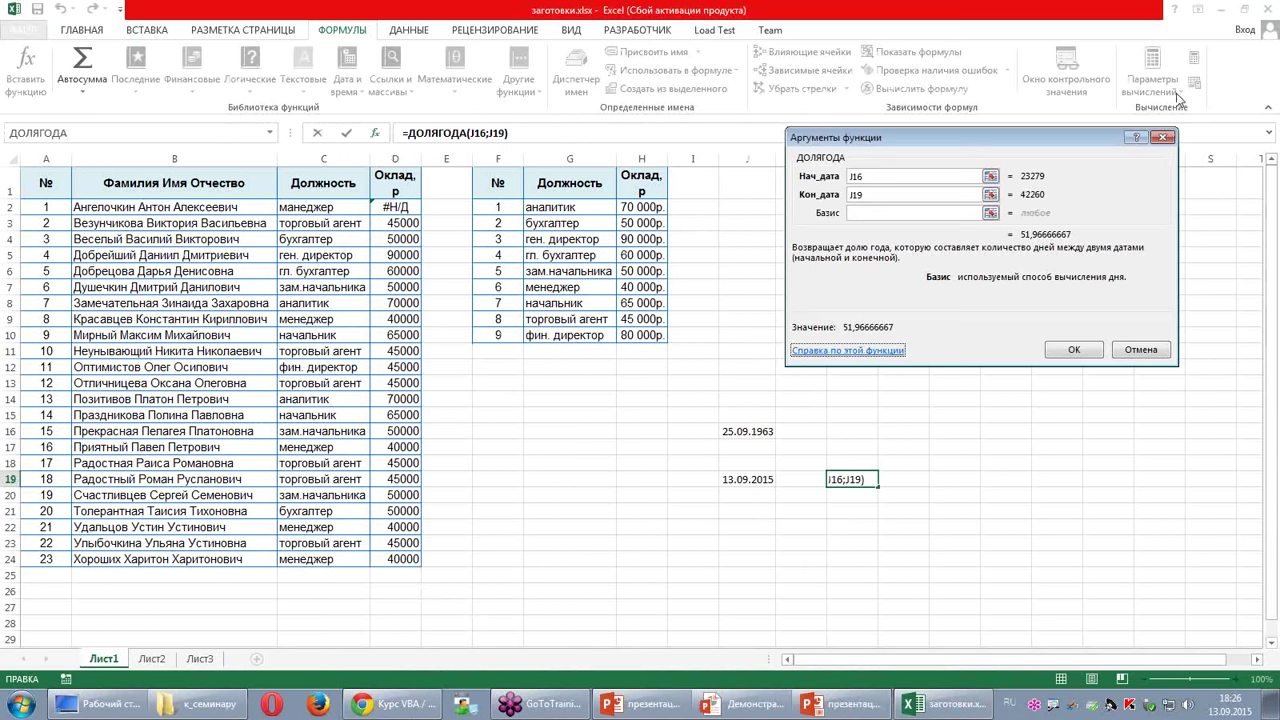
Step: Try базис 1 in the ДОЛЯГОДА arguments, then clear it so базис stays empty
{"action": "left_click", "coordinate": [882, 213]}
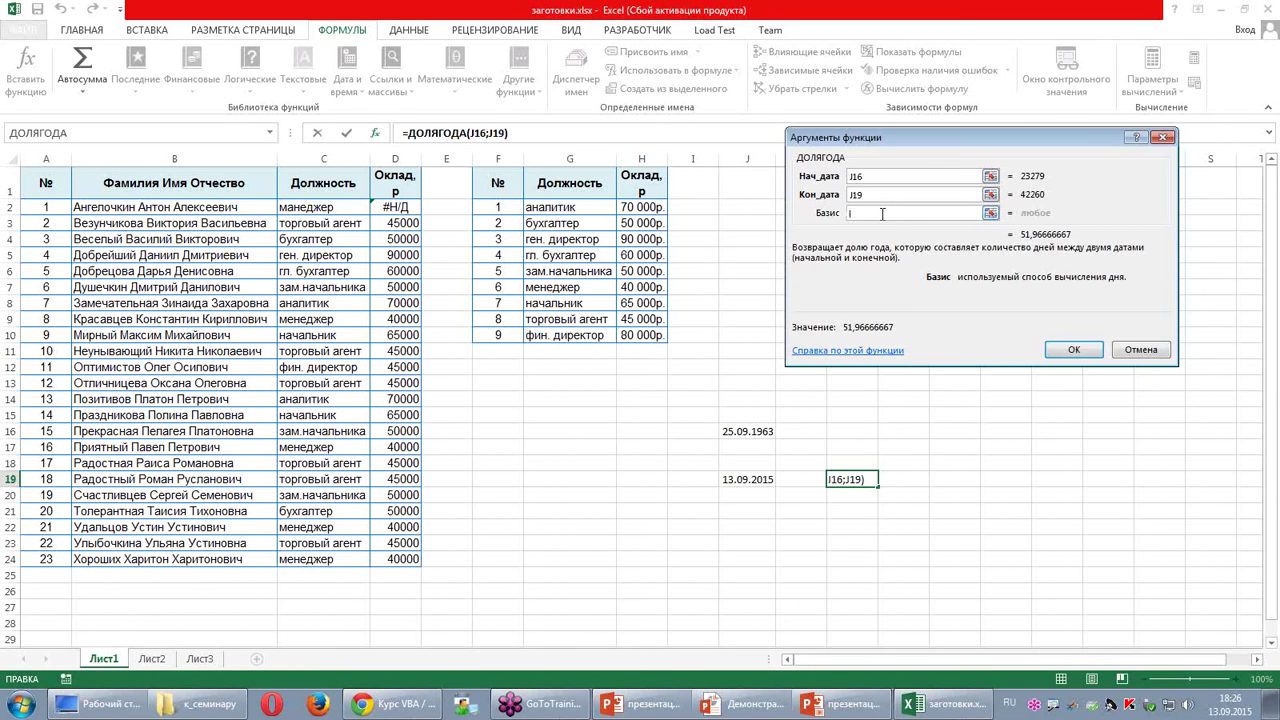
{"action": "type", "text": "1"}
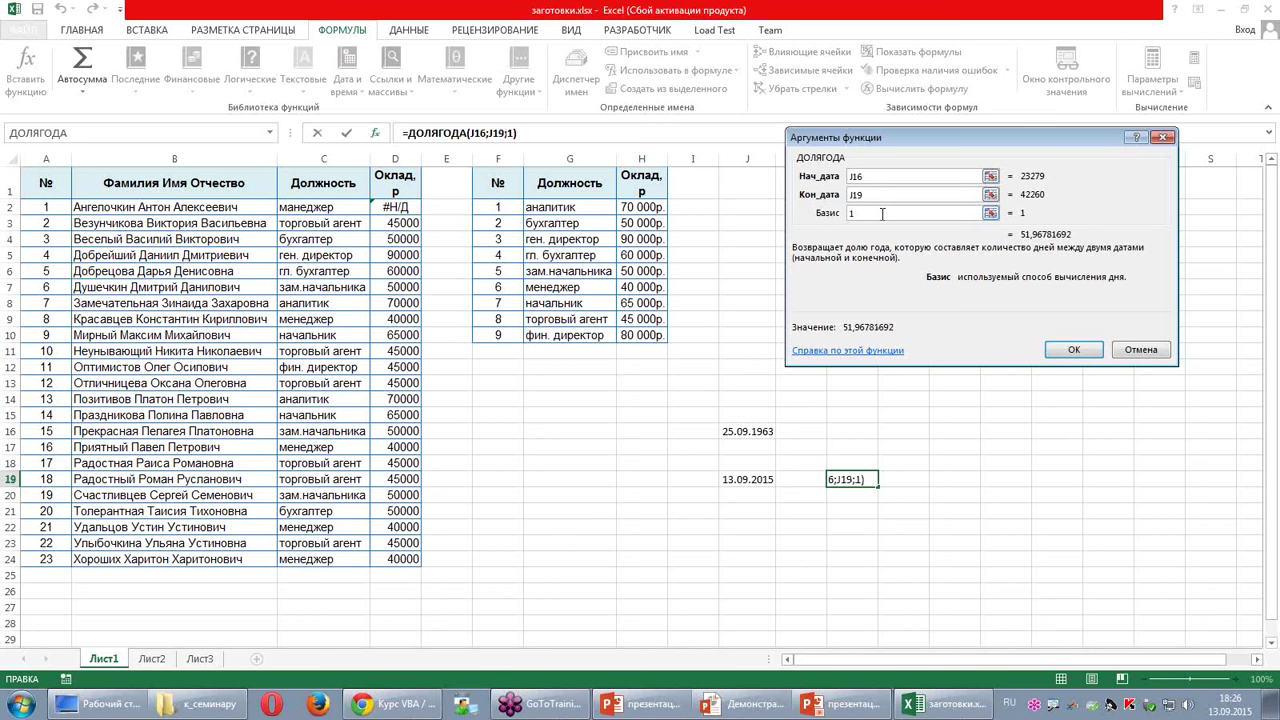
{"action": "left_click_drag", "start_coordinate": [862, 141], "coordinate": [757, 130]}
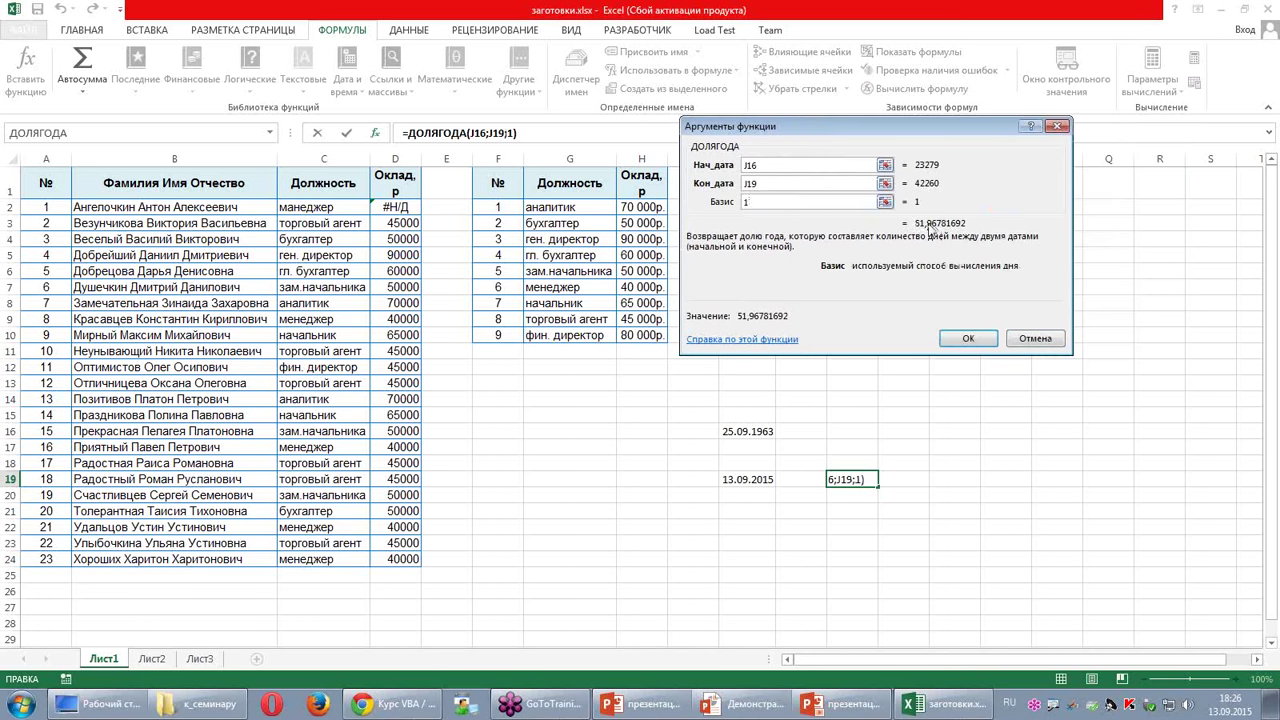
{"action": "key", "text": "BackSpace"}
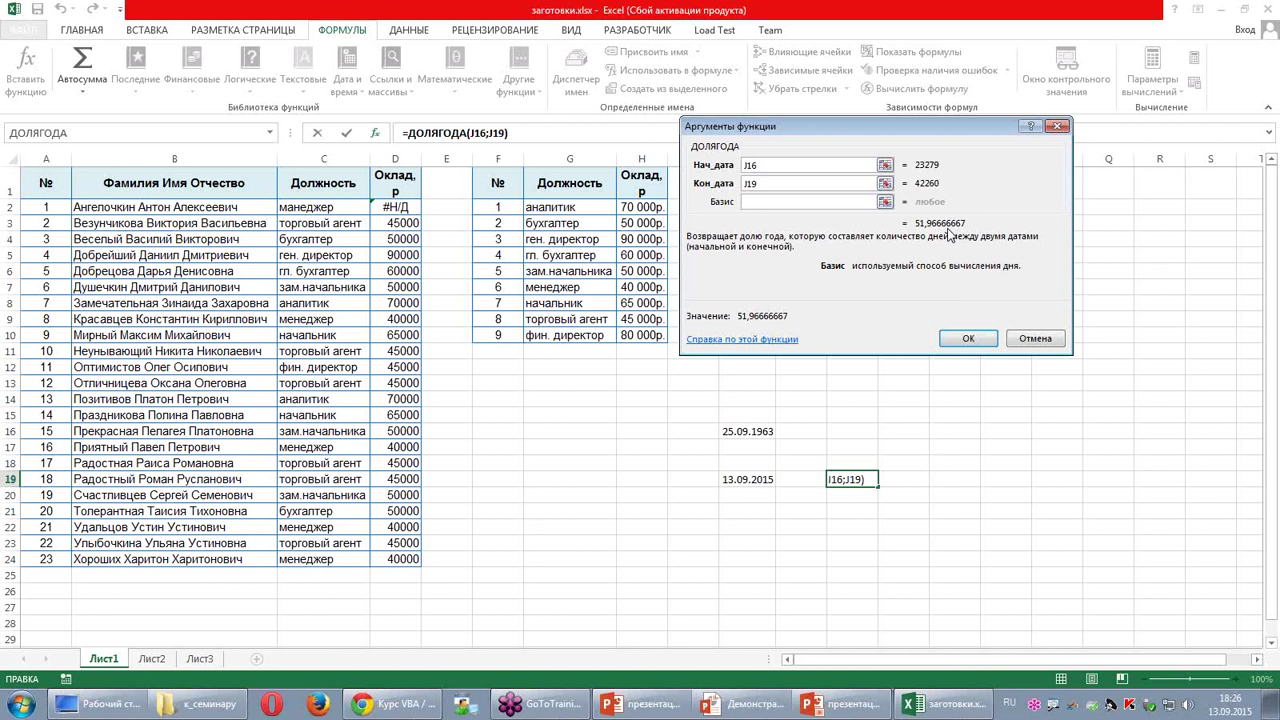
{"action": "left_click", "coordinate": [790, 340]}
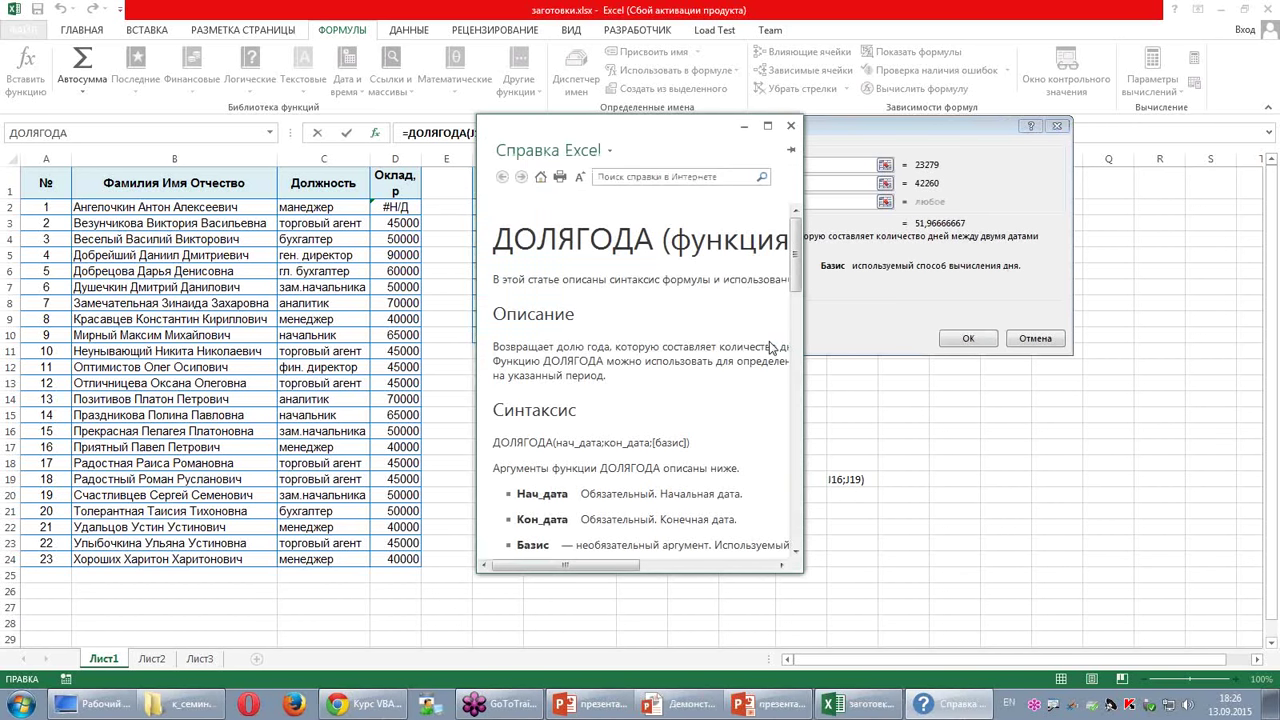
{"action": "left_click_drag", "start_coordinate": [796, 273], "coordinate": [796, 335]}
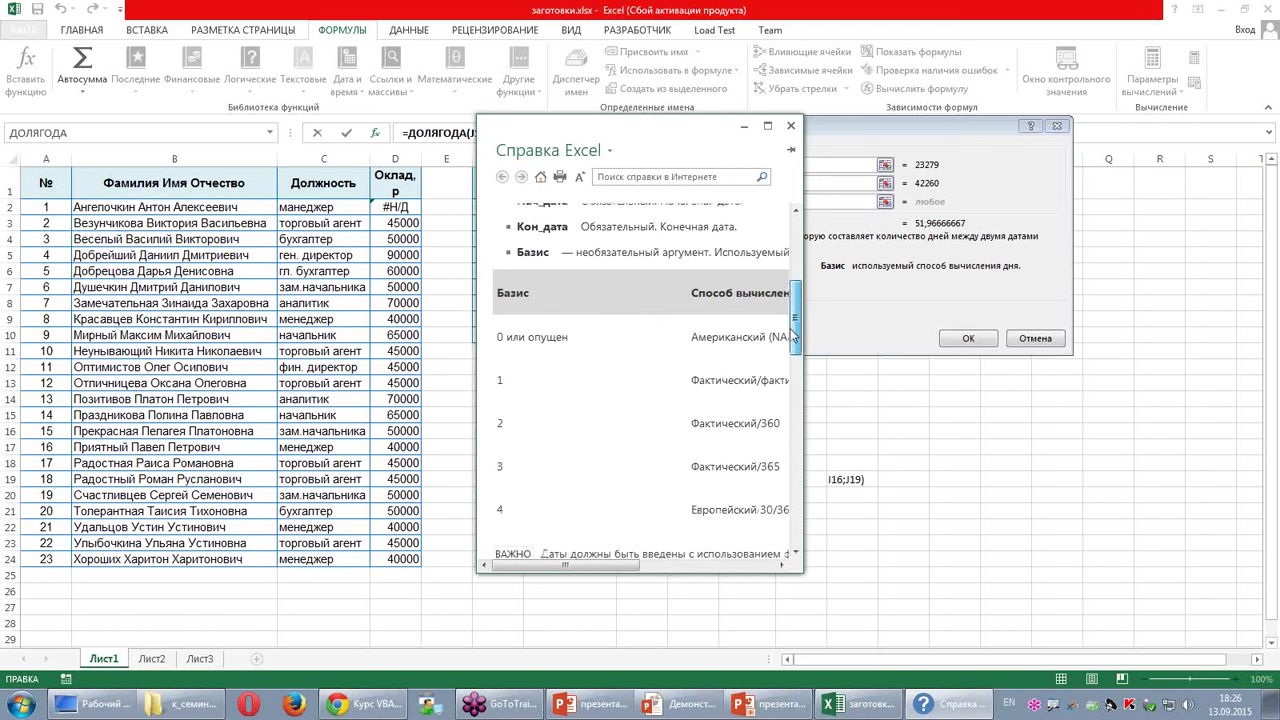
{"action": "left_click", "coordinate": [768, 127]}
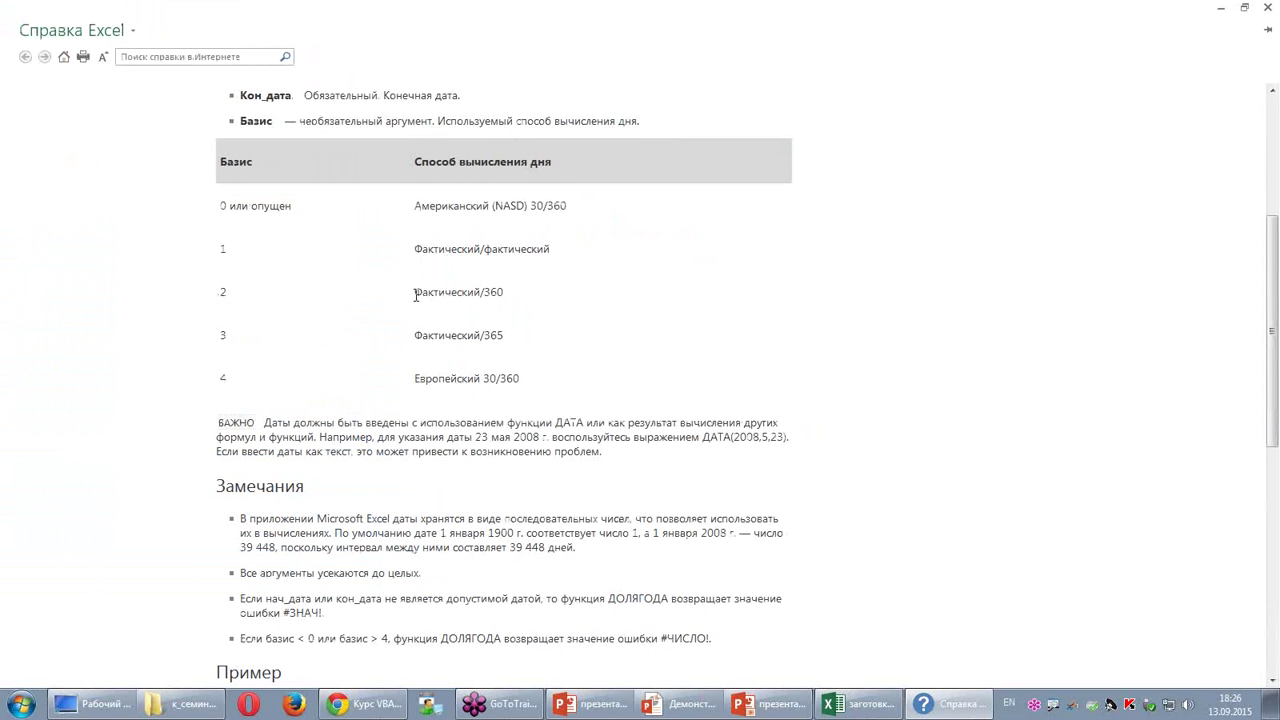
{"action": "left_click_drag", "start_coordinate": [415, 292], "coordinate": [499, 291]}
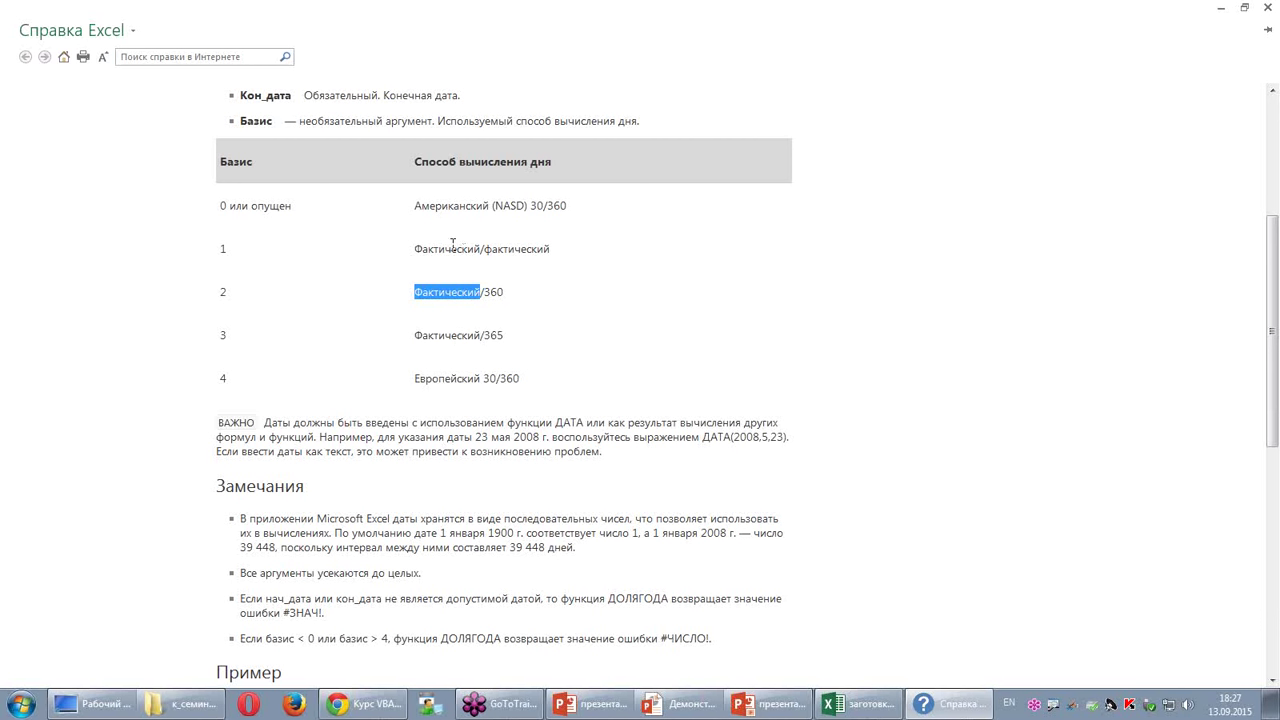
{"action": "left_click_drag", "start_coordinate": [531, 383], "coordinate": [417, 376]}
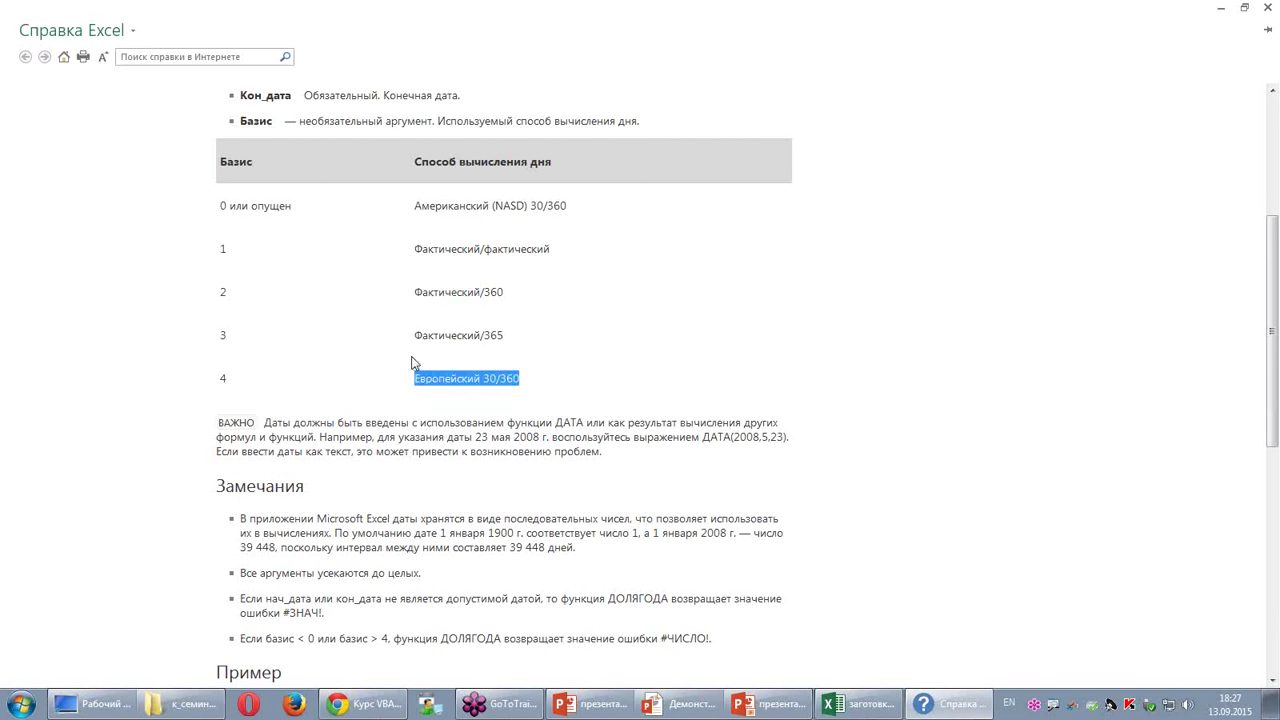
{"action": "left_click_drag", "start_coordinate": [568, 206], "coordinate": [416, 206]}
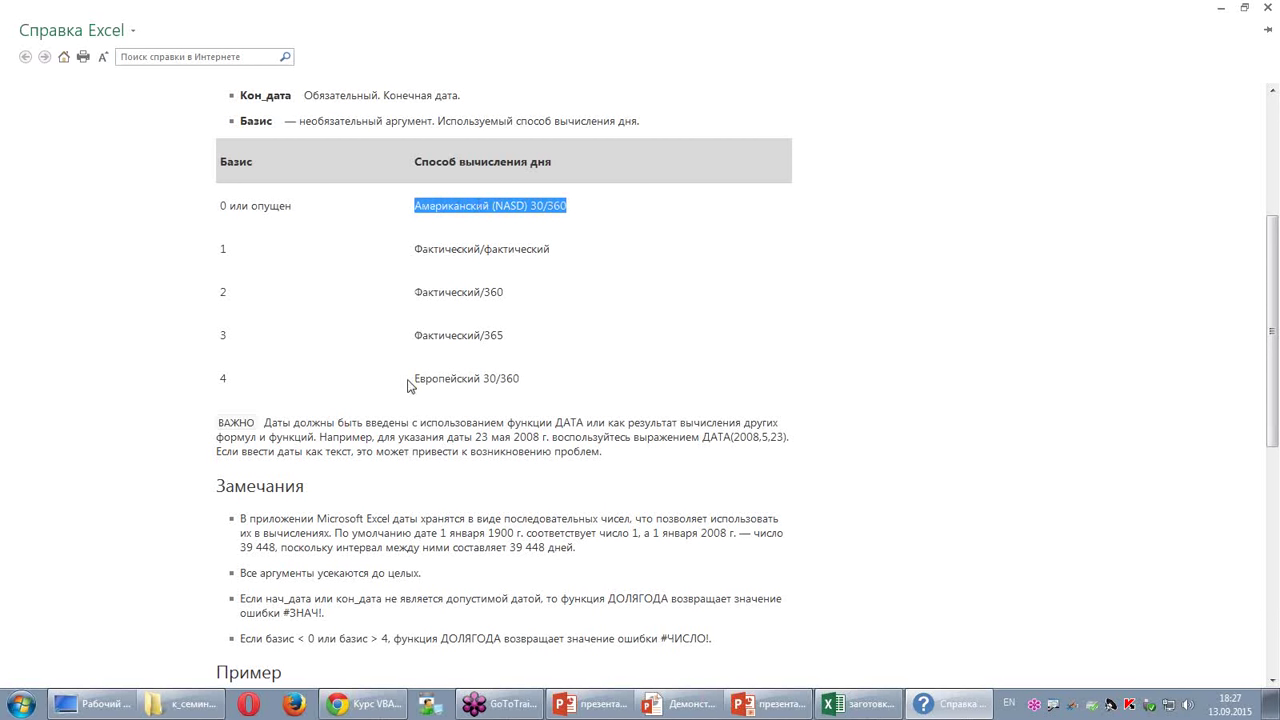
{"action": "left_click_drag", "start_coordinate": [410, 386], "coordinate": [518, 386]}
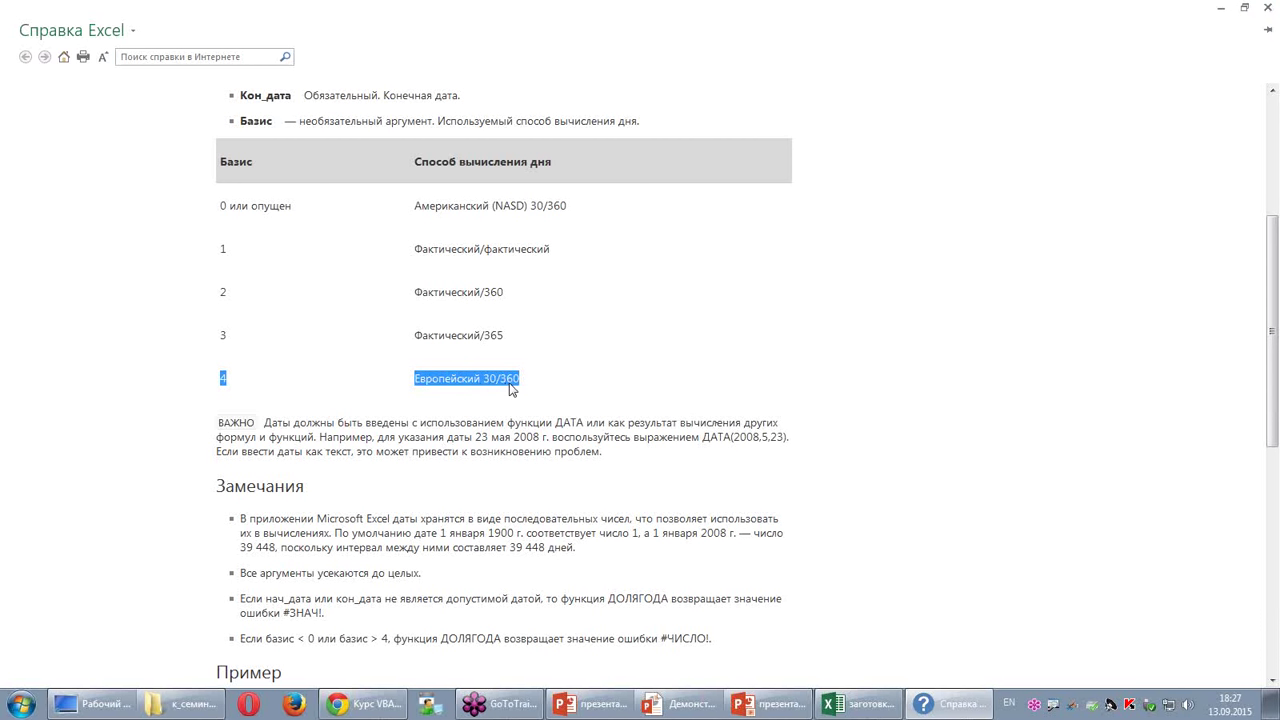
{"action": "left_click", "coordinate": [1268, 10]}
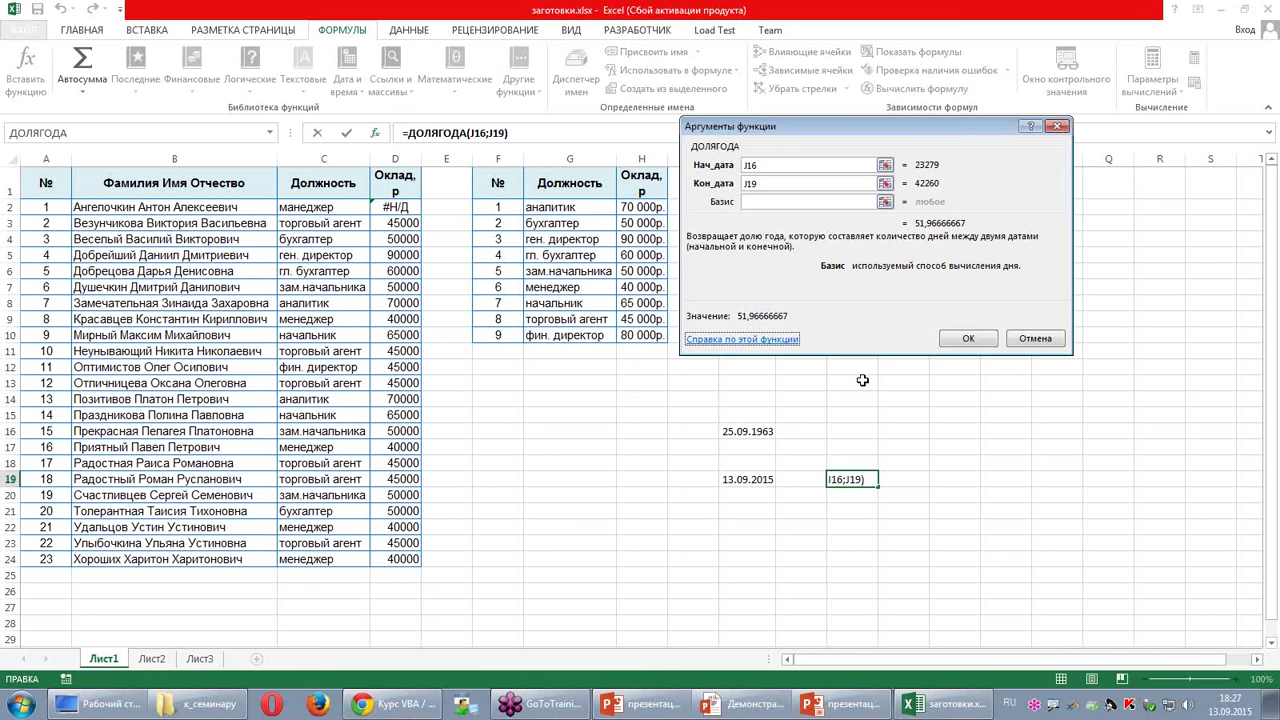
Step: Cancel the ДОЛЯГОДА dialog, glance at the PowerPoint slideshow, then return to Excel's Лист2
{"action": "left_click", "coordinate": [1036, 340]}
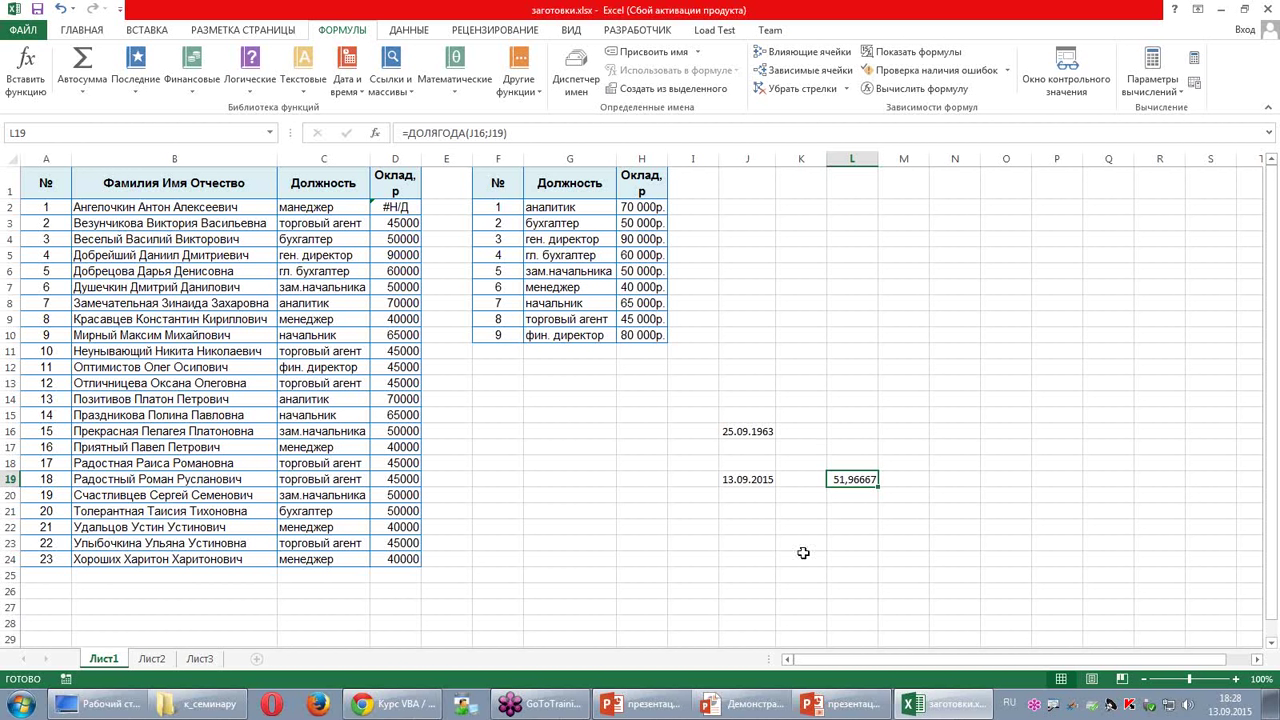
{"action": "left_click", "coordinate": [765, 706]}
{"action": "left_click", "coordinate": [727, 641]}
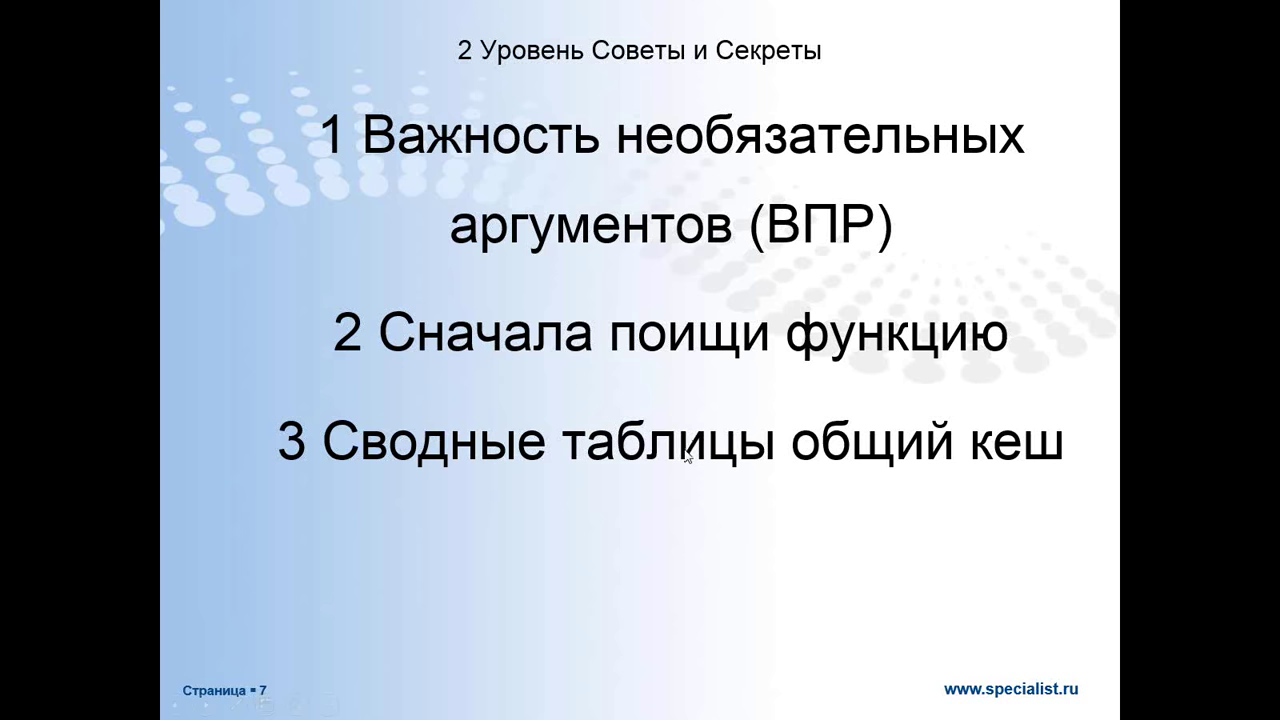
{"action": "key", "text": "alt+Tab"}
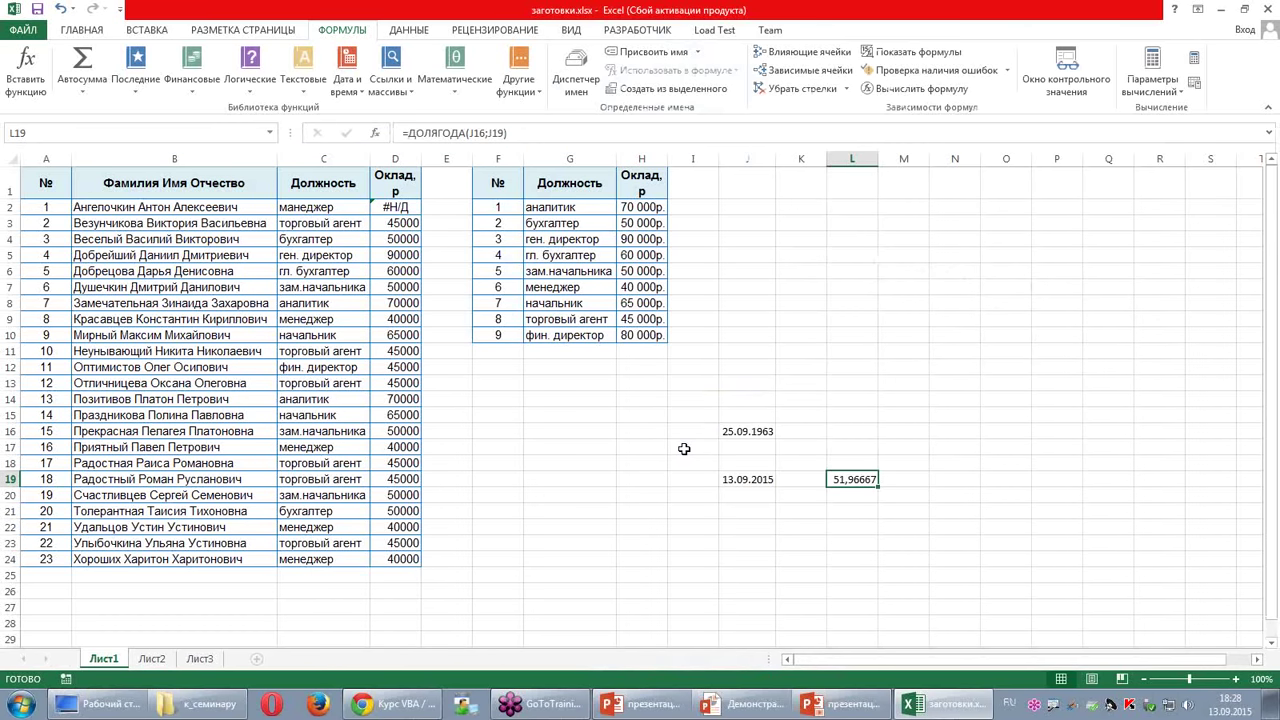
{"action": "left_click", "coordinate": [154, 659]}
Step: Insert a pivot table from the Лист2 sales data on a new sheet
{"action": "scroll", "coordinate": [283, 548], "scroll_direction": "up", "scroll_amount": 6}
{"action": "scroll", "coordinate": [283, 548], "scroll_direction": "up", "scroll_amount": 4}
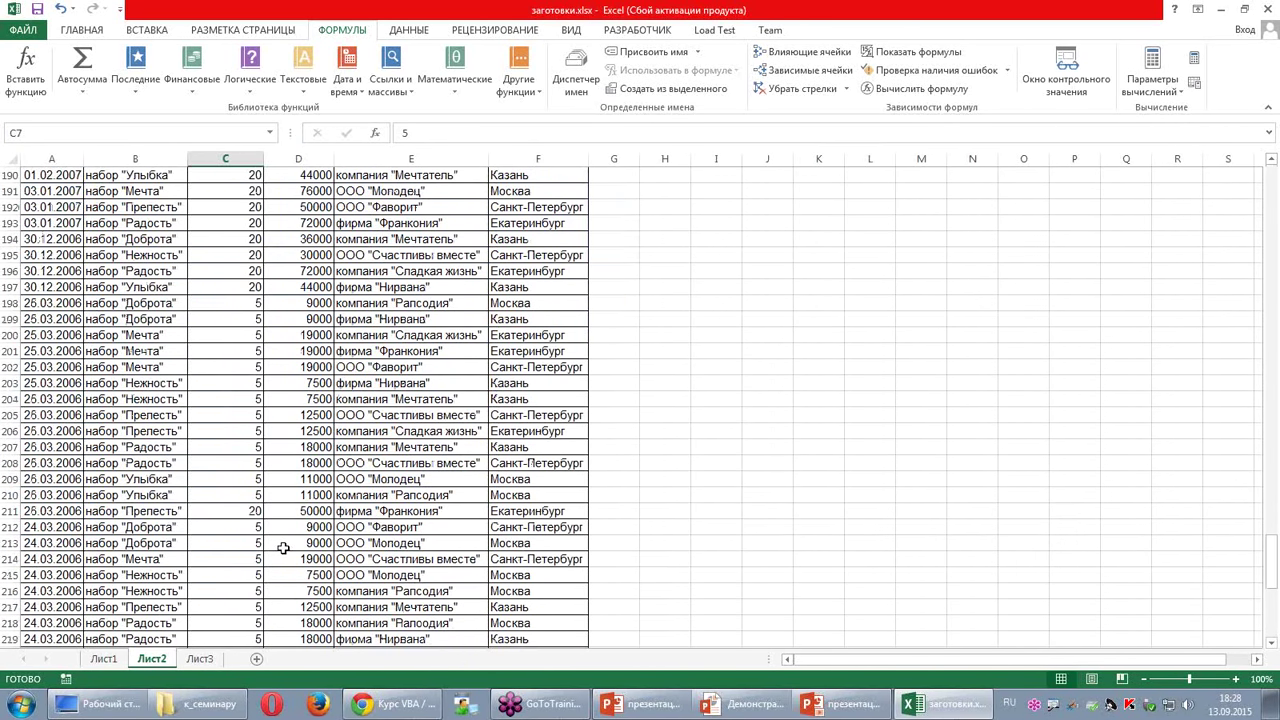
{"action": "scroll", "coordinate": [283, 548], "scroll_direction": "up", "scroll_amount": 4}
{"action": "scroll", "coordinate": [283, 548], "scroll_direction": "up", "scroll_amount": 7}
{"action": "scroll", "coordinate": [283, 548], "scroll_direction": "up", "scroll_amount": 12}
{"action": "scroll", "coordinate": [283, 548], "scroll_direction": "up", "scroll_amount": 12}
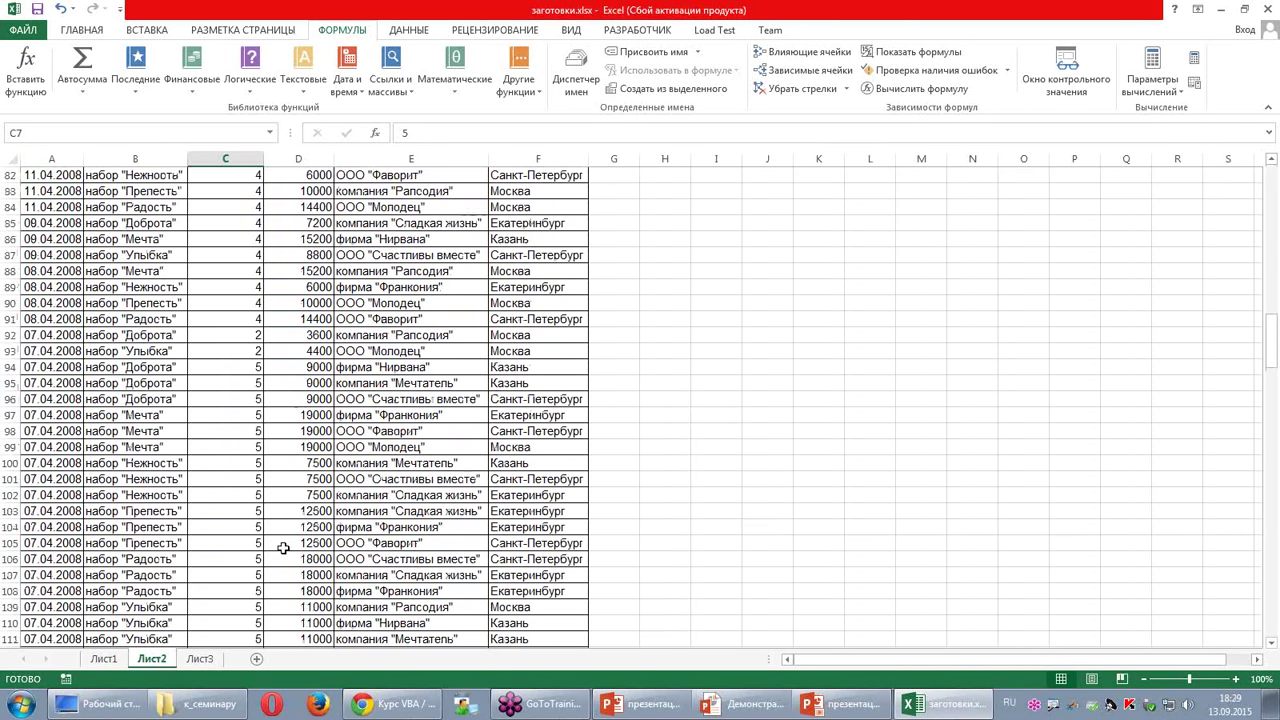
{"action": "scroll", "coordinate": [283, 548], "scroll_direction": "up", "scroll_amount": 12}
{"action": "scroll", "coordinate": [283, 548], "scroll_direction": "up", "scroll_amount": 16}
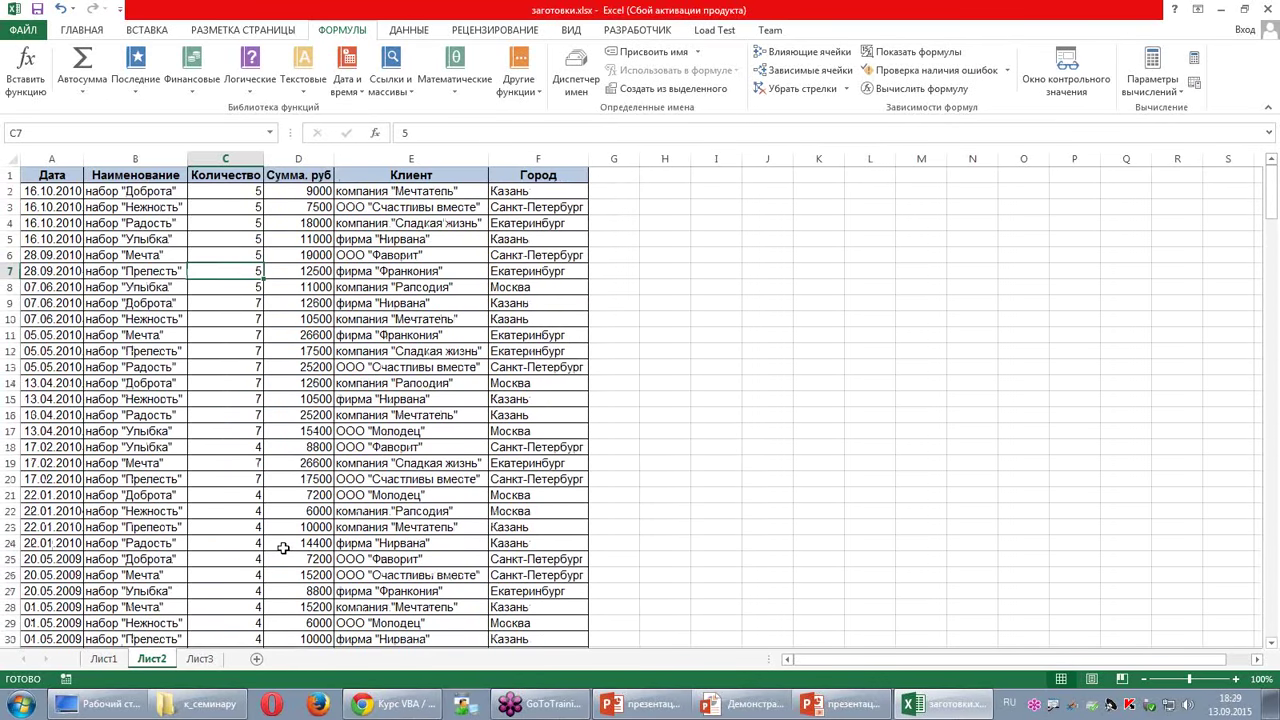
{"action": "left_click", "coordinate": [222, 363]}
{"action": "left_click", "coordinate": [146, 29]}
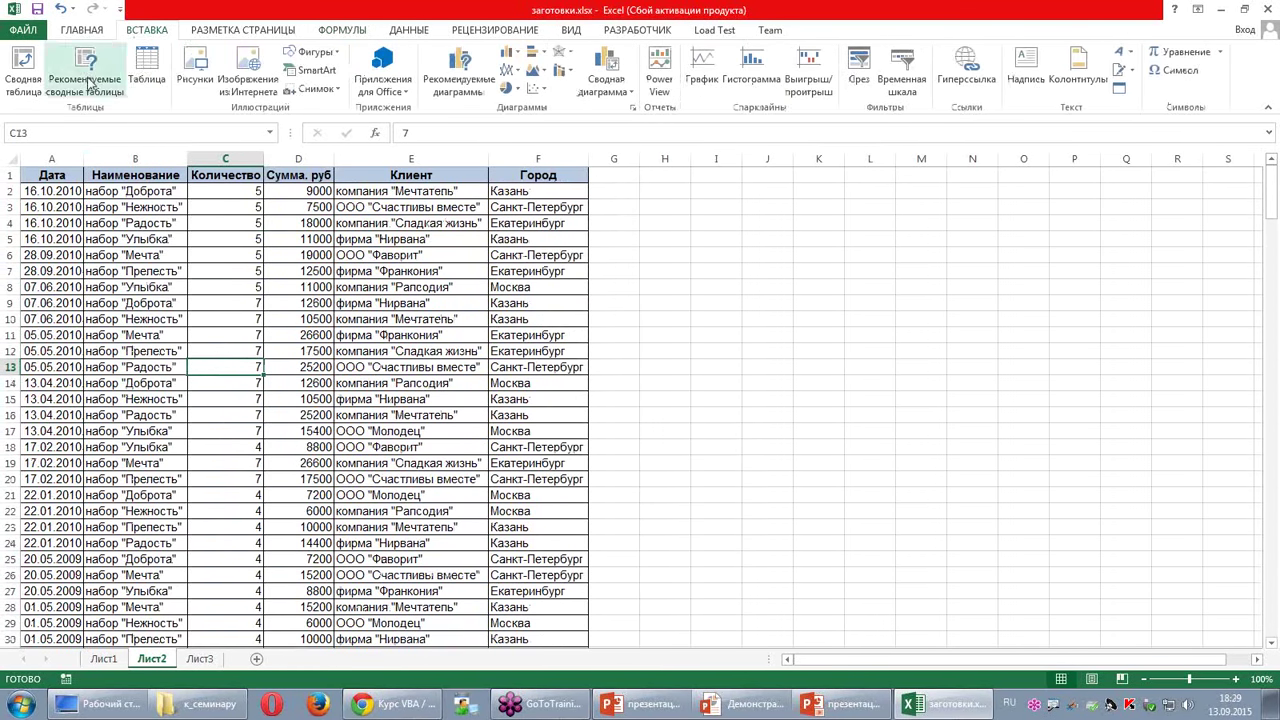
{"action": "left_click", "coordinate": [28, 85]}
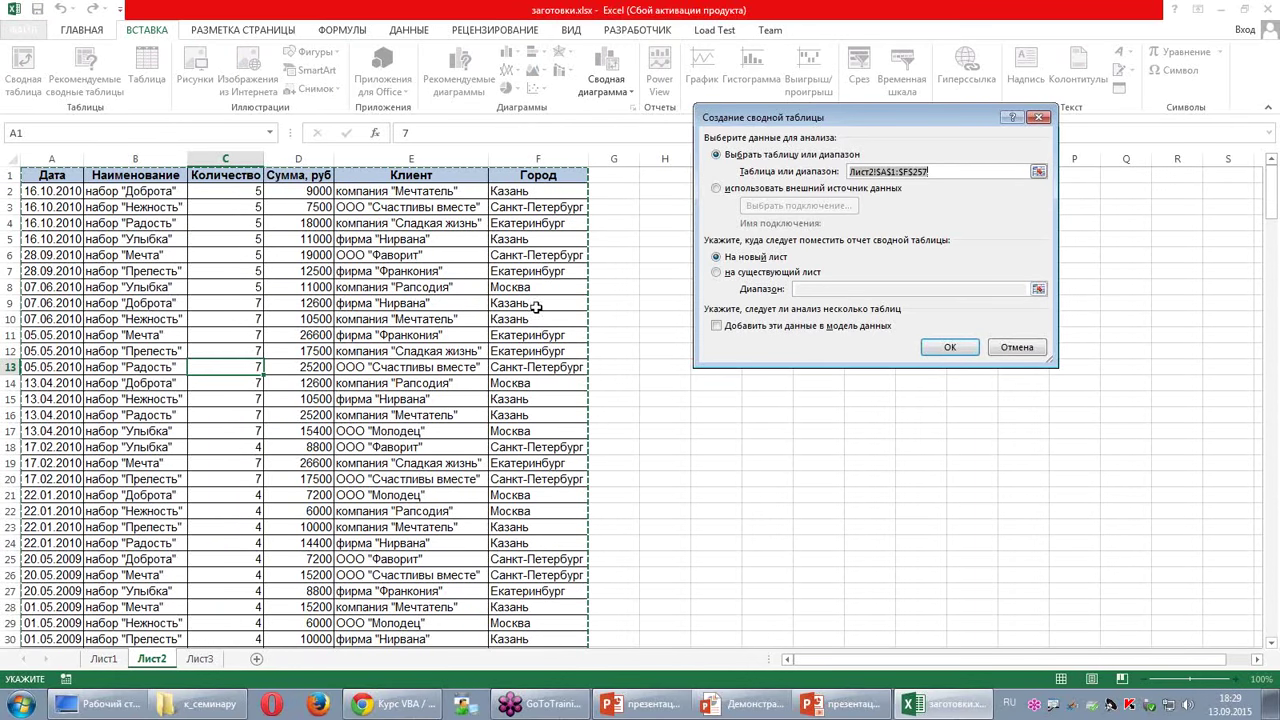
{"action": "left_click", "coordinate": [943, 352]}
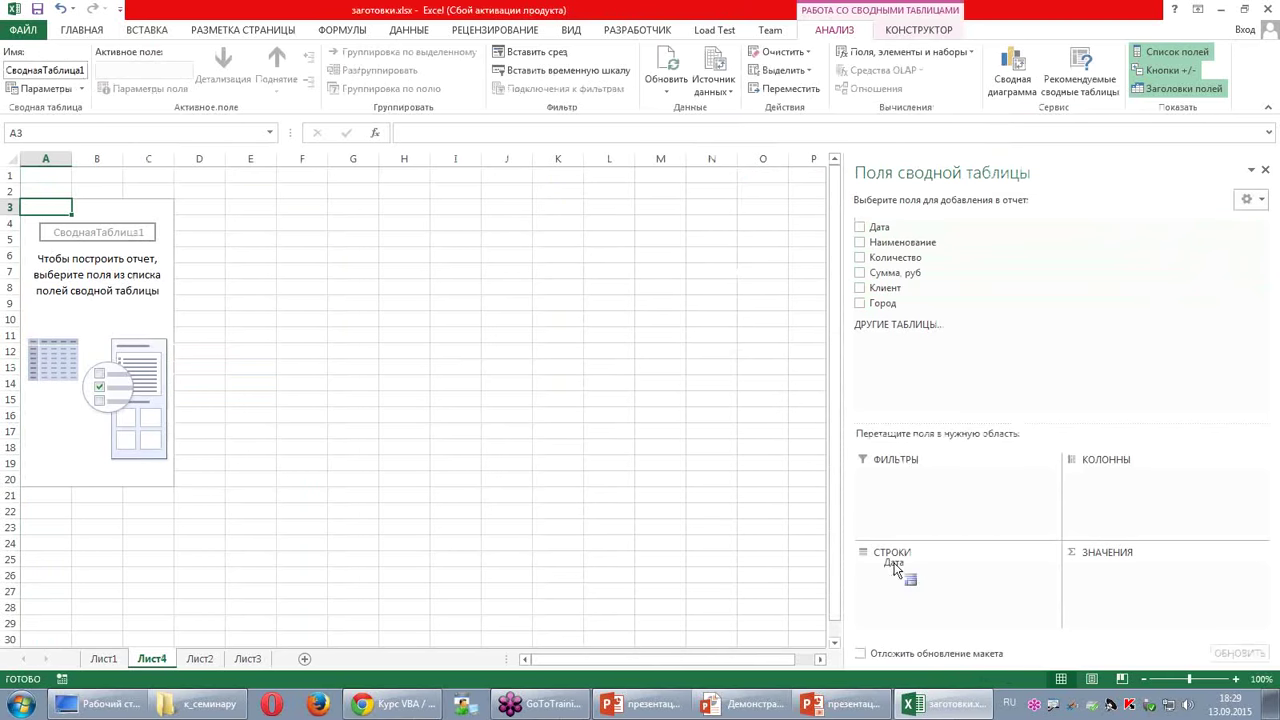
Step: Put Дата in the pivot rows and Сумма, руб in the values
{"action": "left_click_drag", "start_coordinate": [878, 230], "coordinate": [896, 570]}
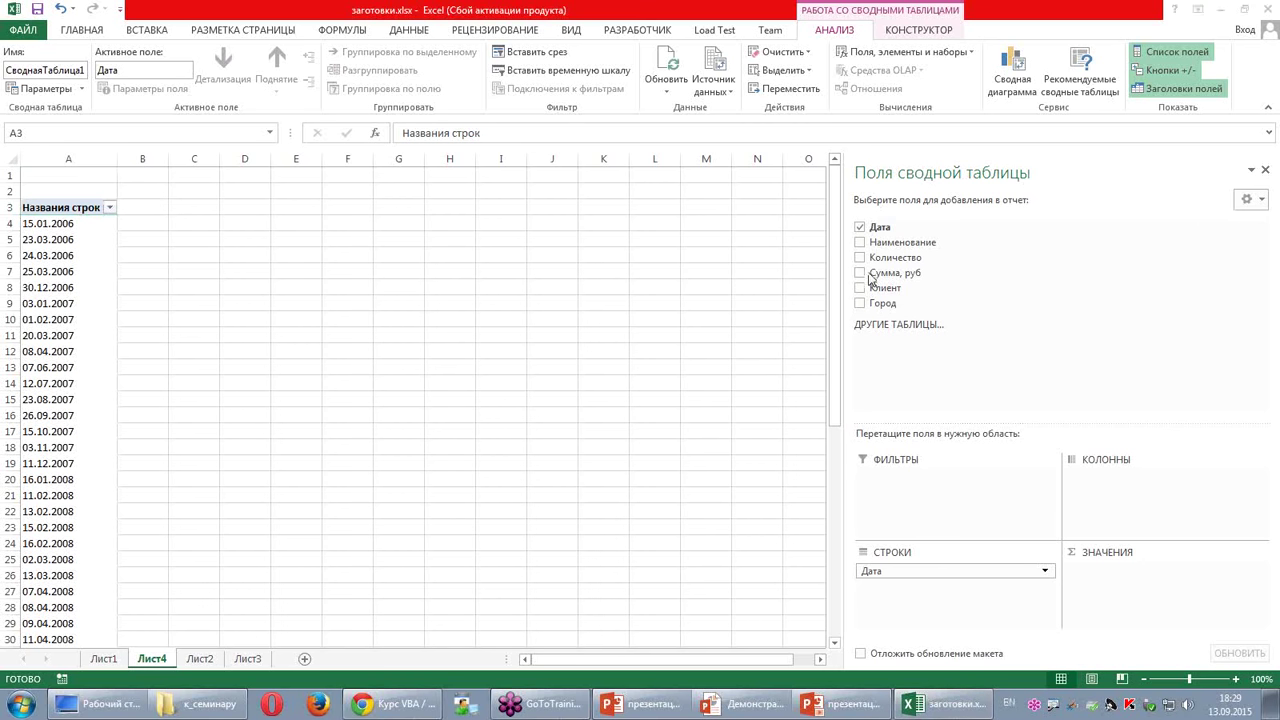
{"action": "left_click", "coordinate": [986, 382]}
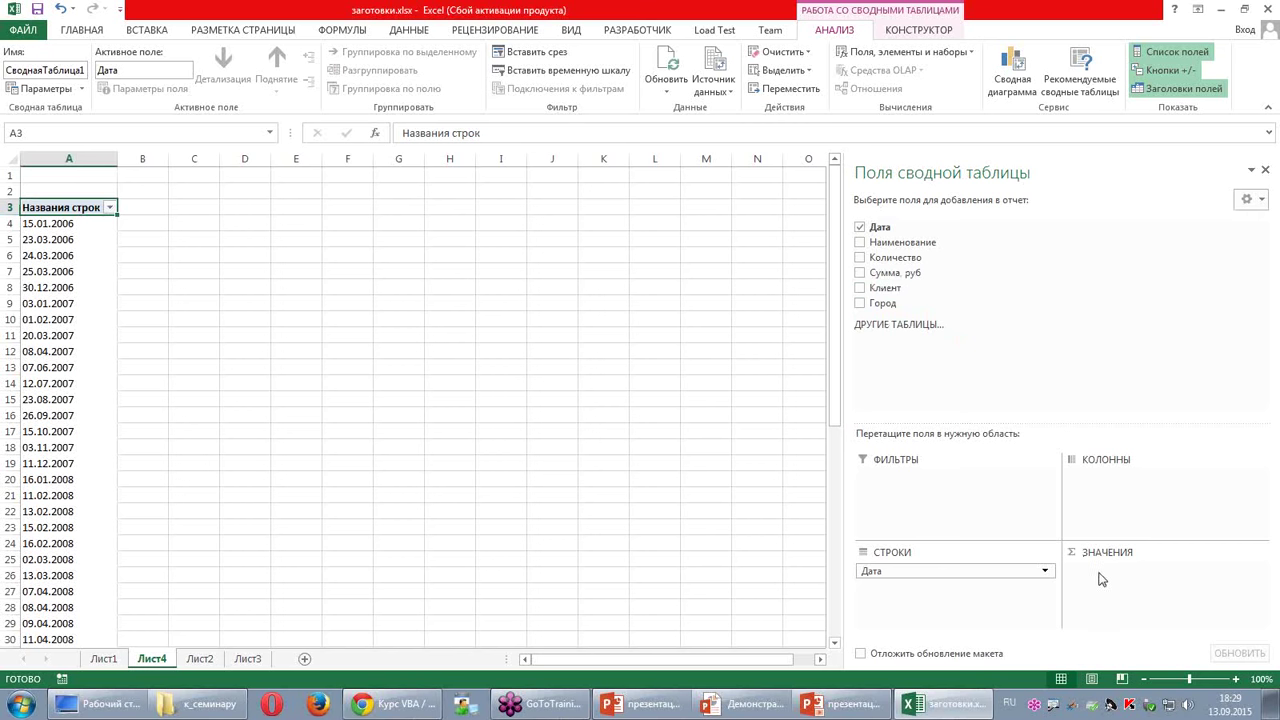
{"action": "left_click_drag", "start_coordinate": [895, 272], "coordinate": [1114, 584]}
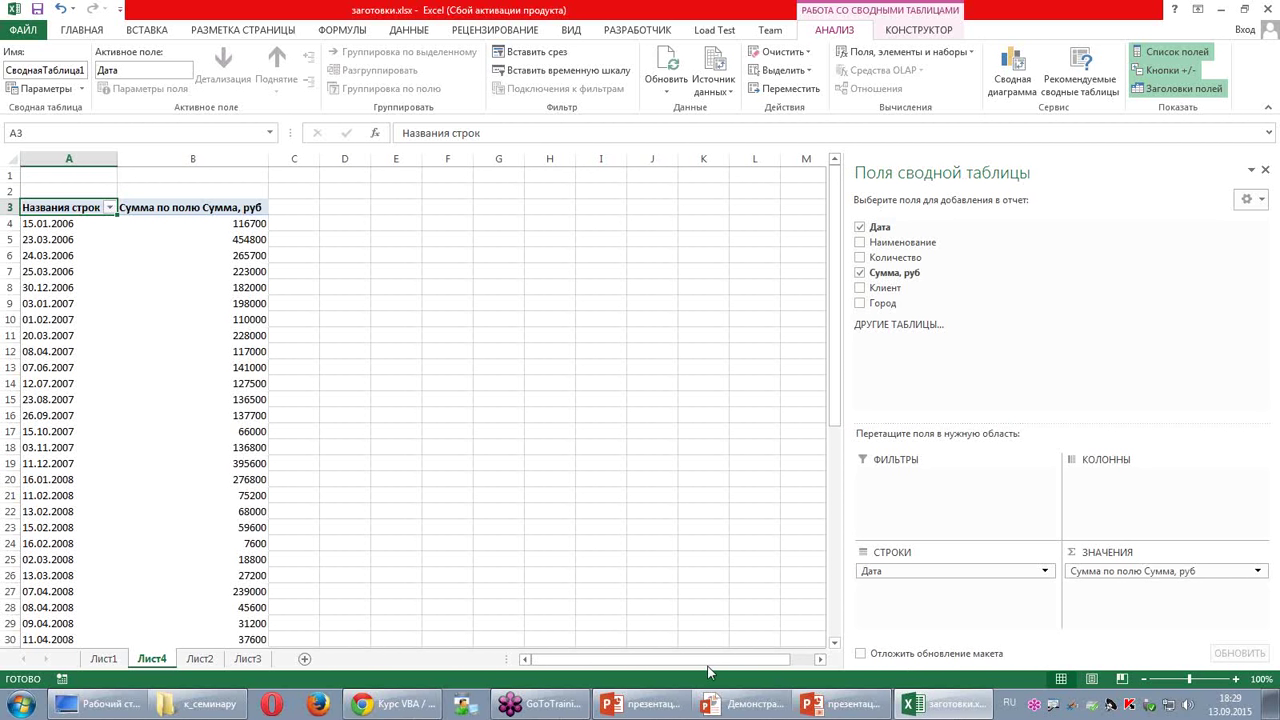
Step: Group the Дата row labels by months, quarters and years
{"action": "left_click", "coordinate": [60, 240]}
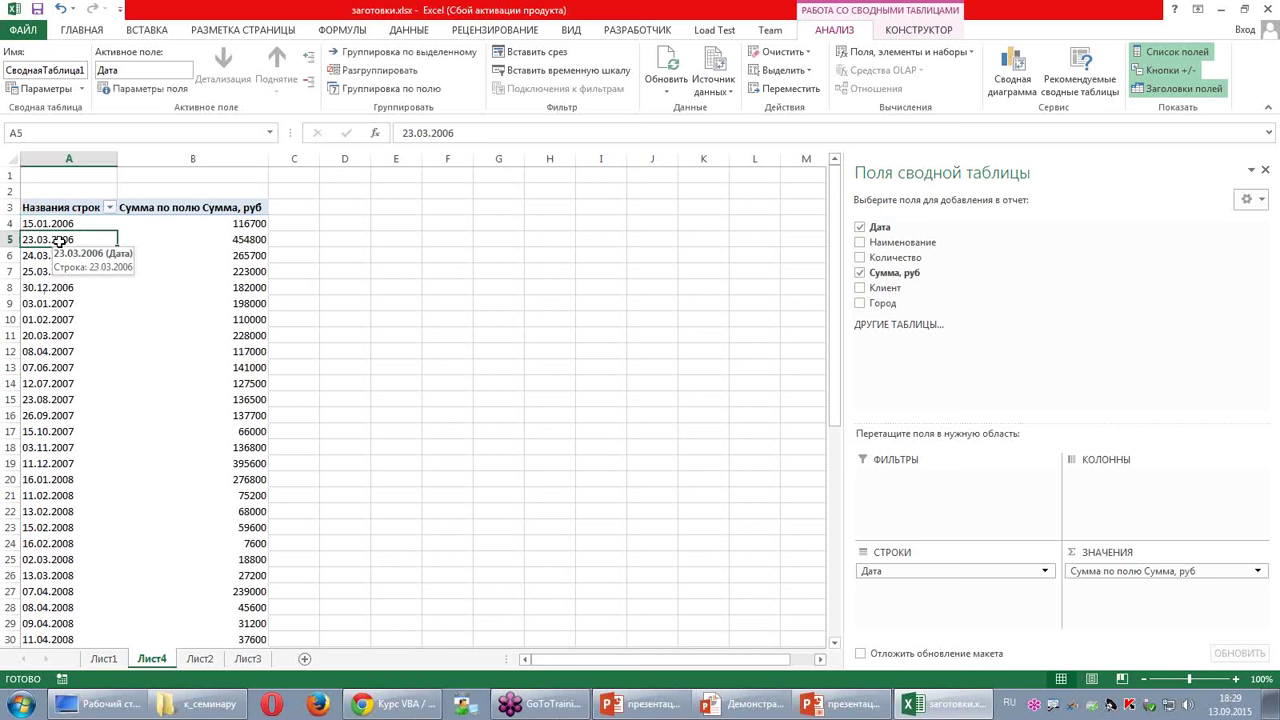
{"action": "left_click", "coordinate": [400, 90]}
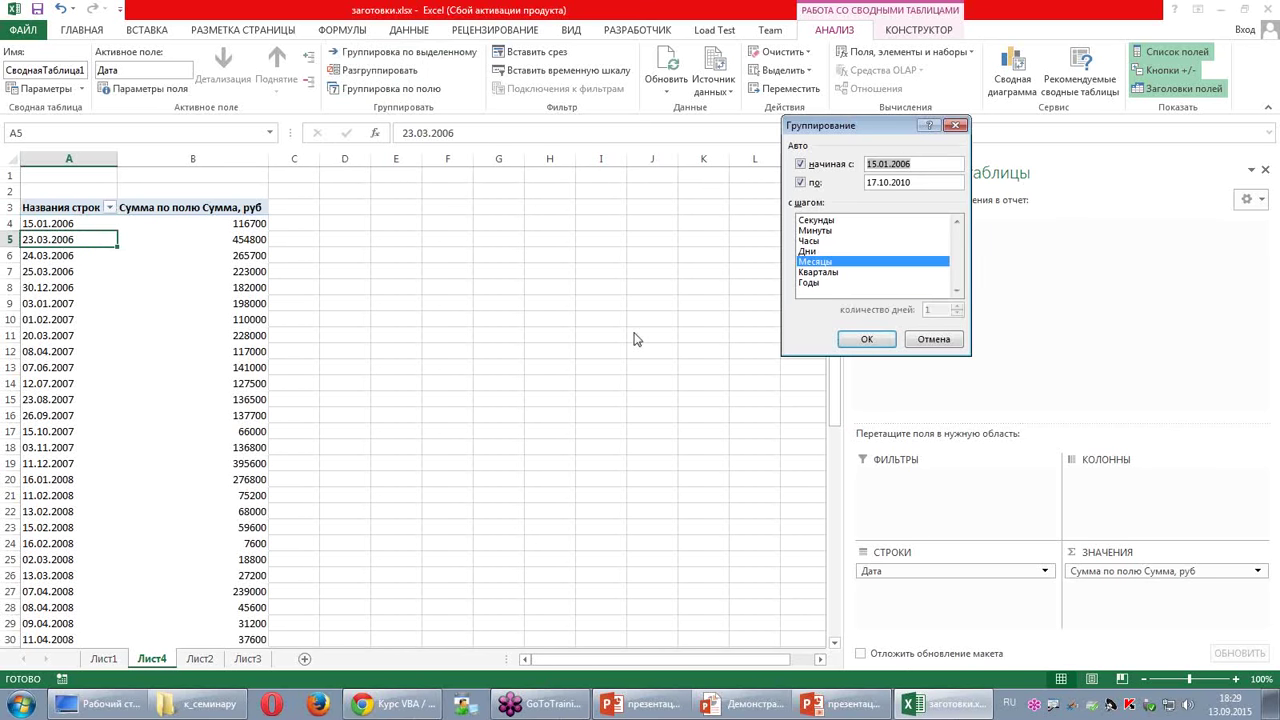
{"action": "left_click", "coordinate": [818, 272]}
{"action": "left_click", "coordinate": [818, 283]}
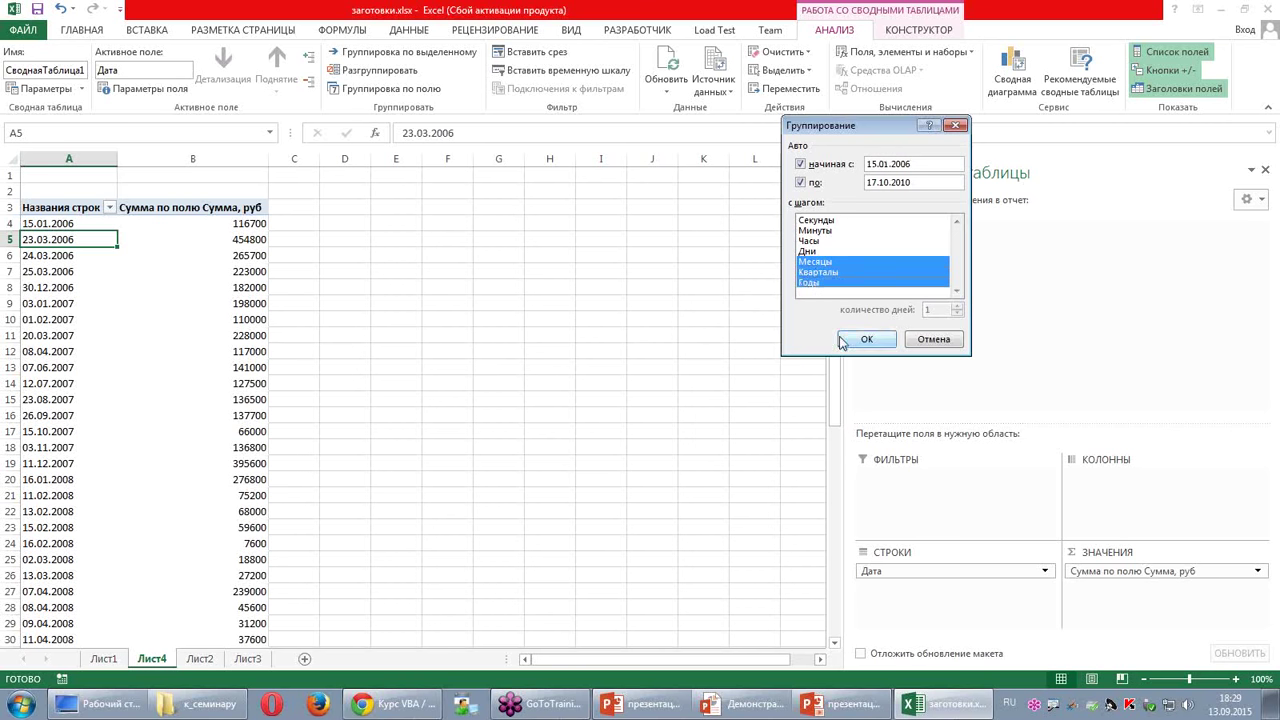
{"action": "left_click", "coordinate": [863, 342]}
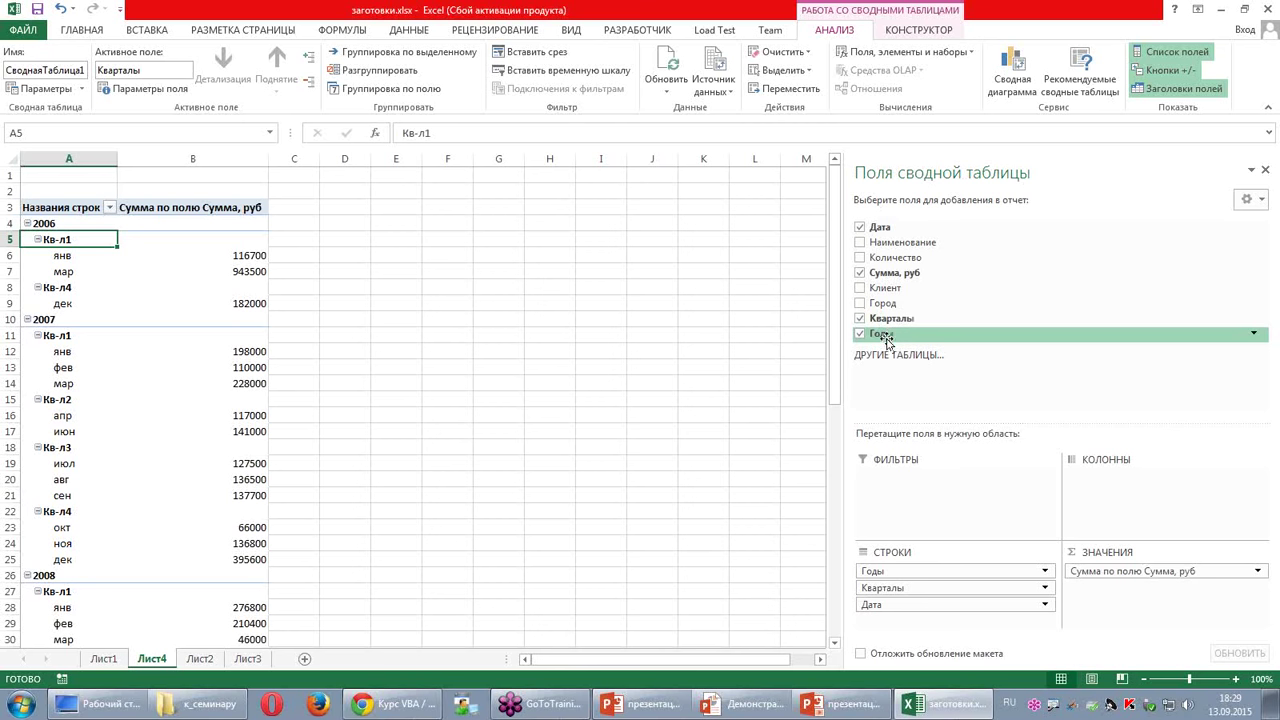
{"action": "left_click", "coordinate": [236, 268]}
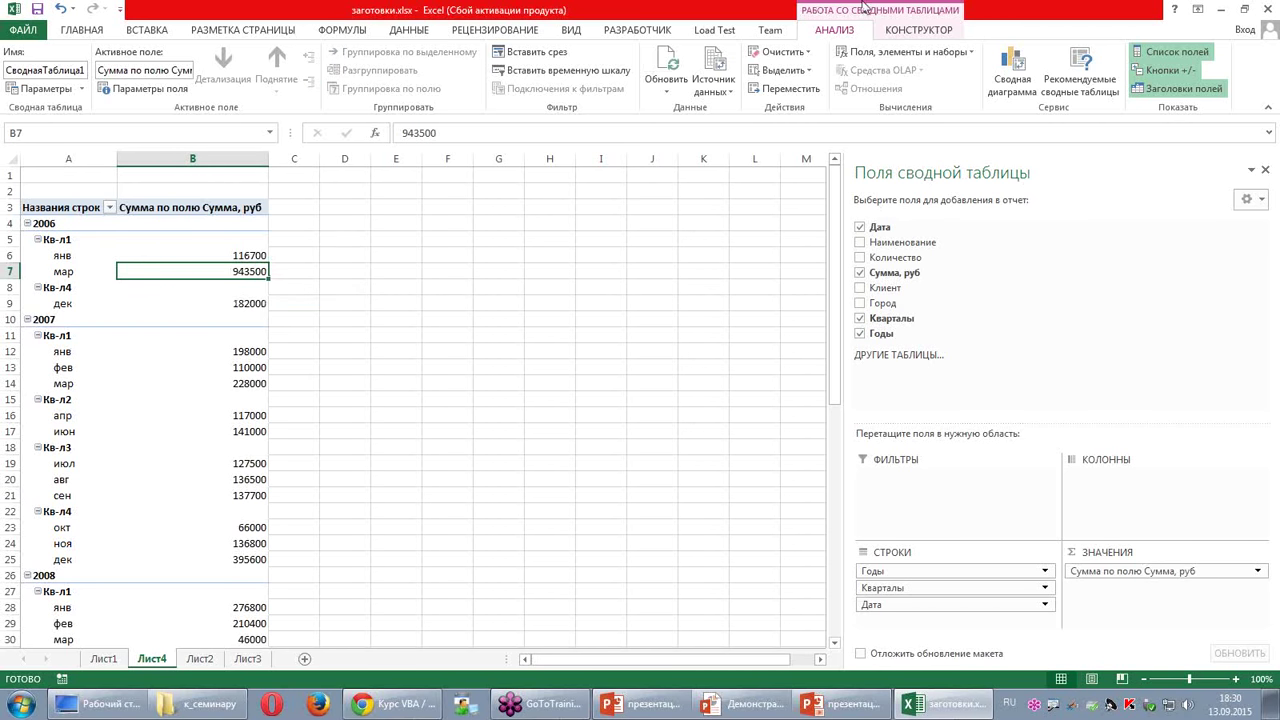
{"action": "left_click", "coordinate": [939, 57]}
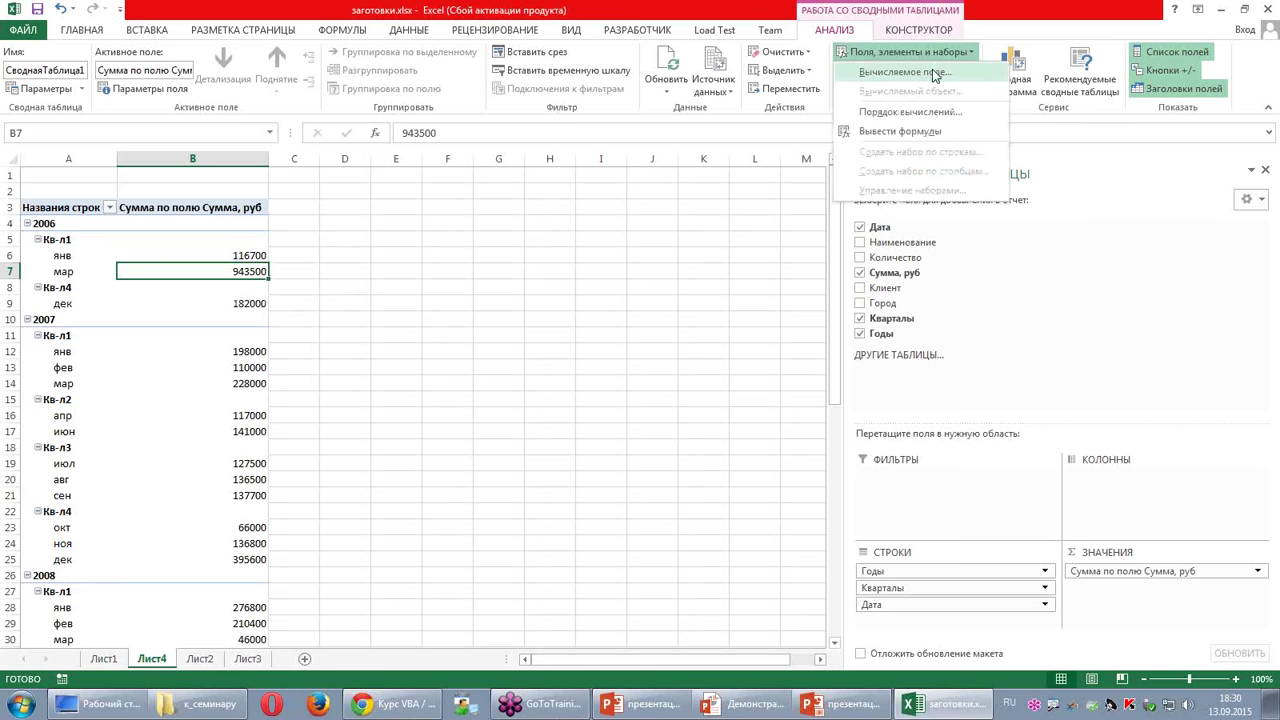
Step: Add calculated field 'В баксах' with formula ='Сумма, руб'/70 to the pivot
{"action": "left_click", "coordinate": [932, 73]}
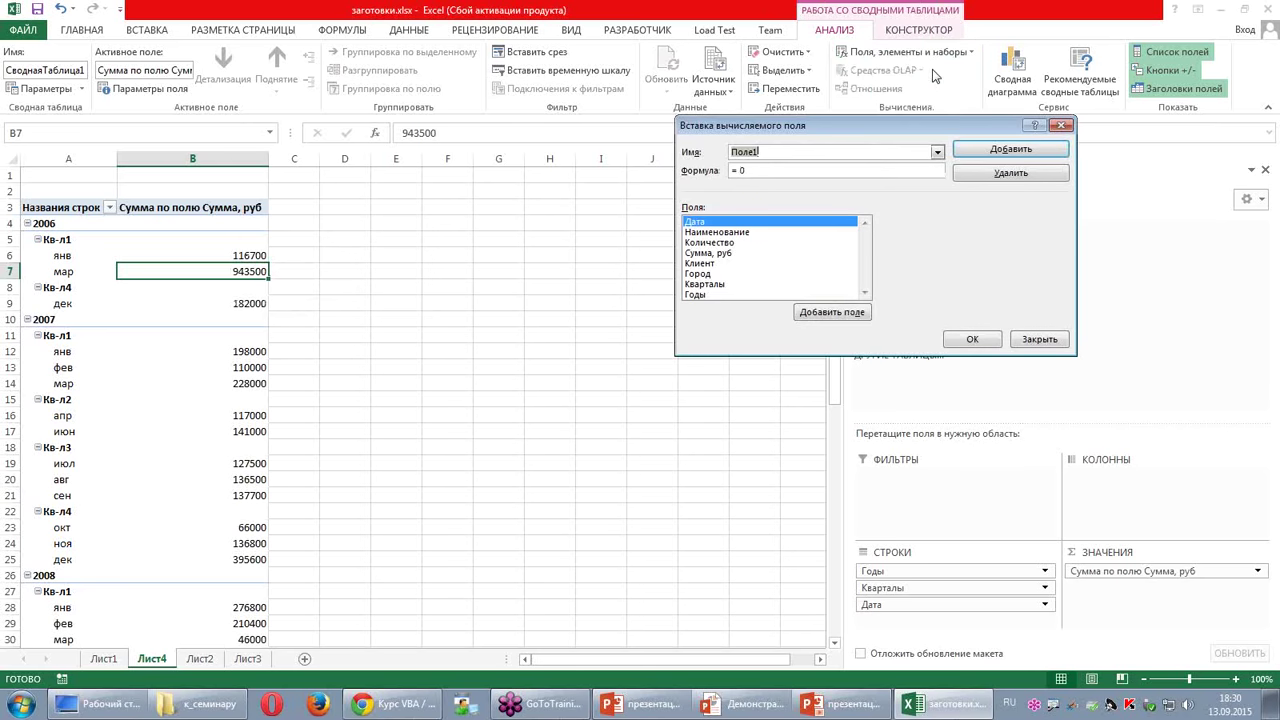
{"action": "type", "text": "В"}
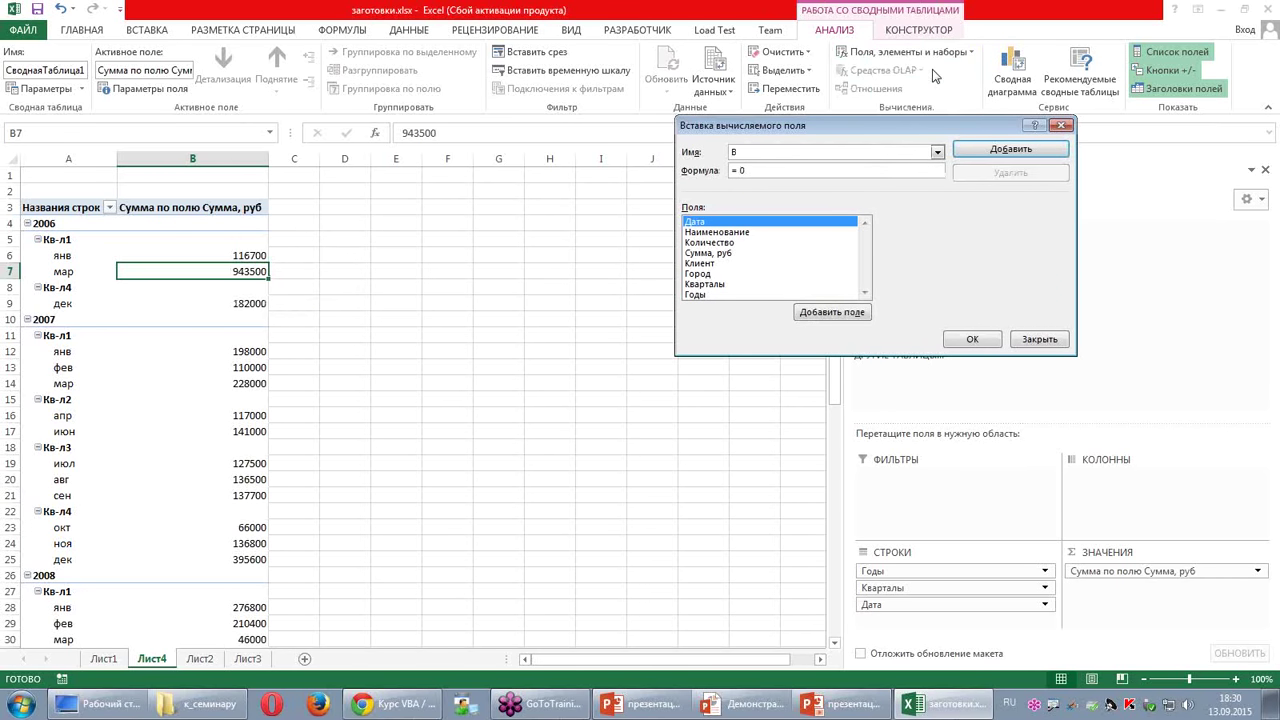
{"action": "type", "text": " баксах"}
{"action": "left_click", "coordinate": [783, 171]}
{"action": "left_click_drag", "start_coordinate": [746, 171], "coordinate": [722, 171]}
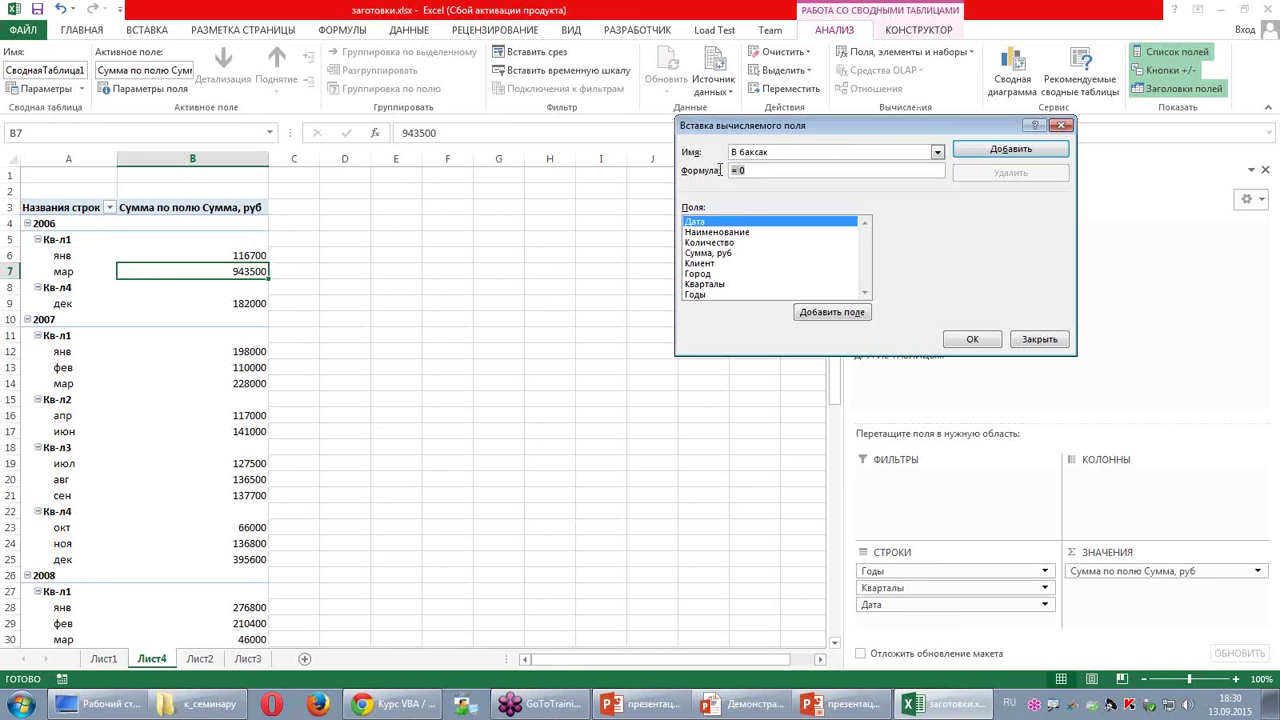
{"action": "double_click", "coordinate": [722, 253]}
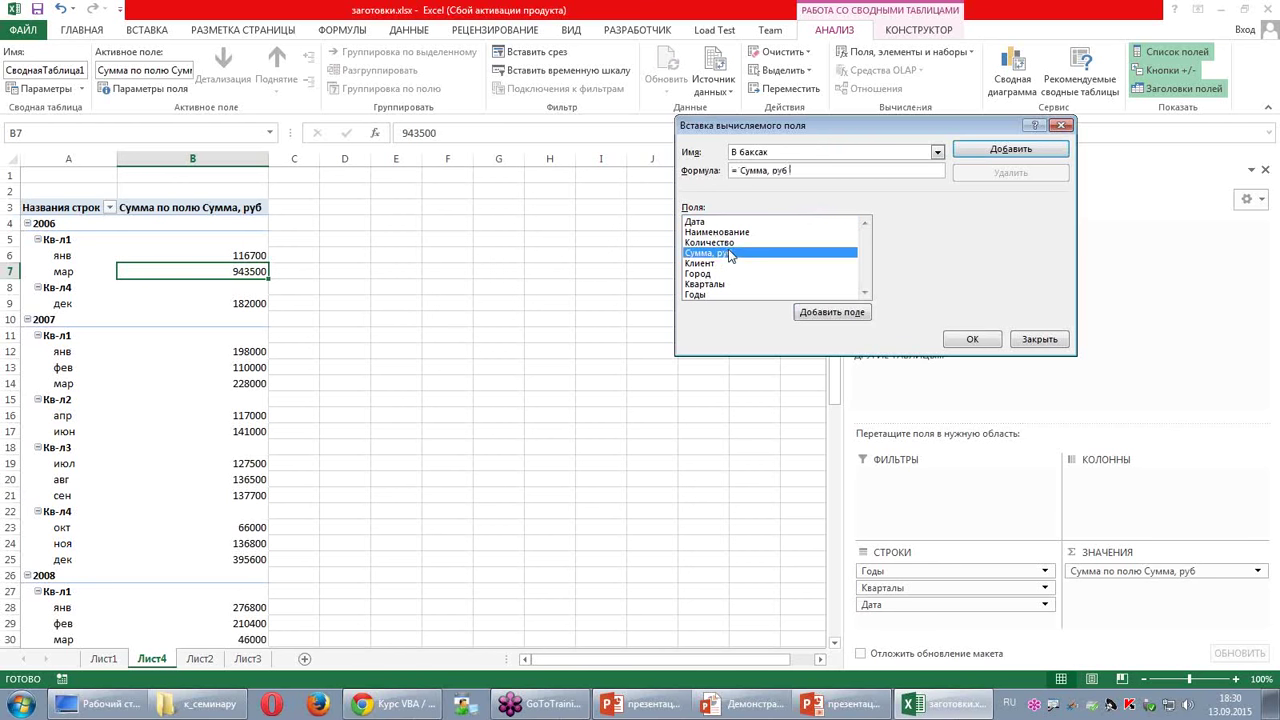
{"action": "type", "text": "/70"}
{"action": "left_click", "coordinate": [972, 339]}
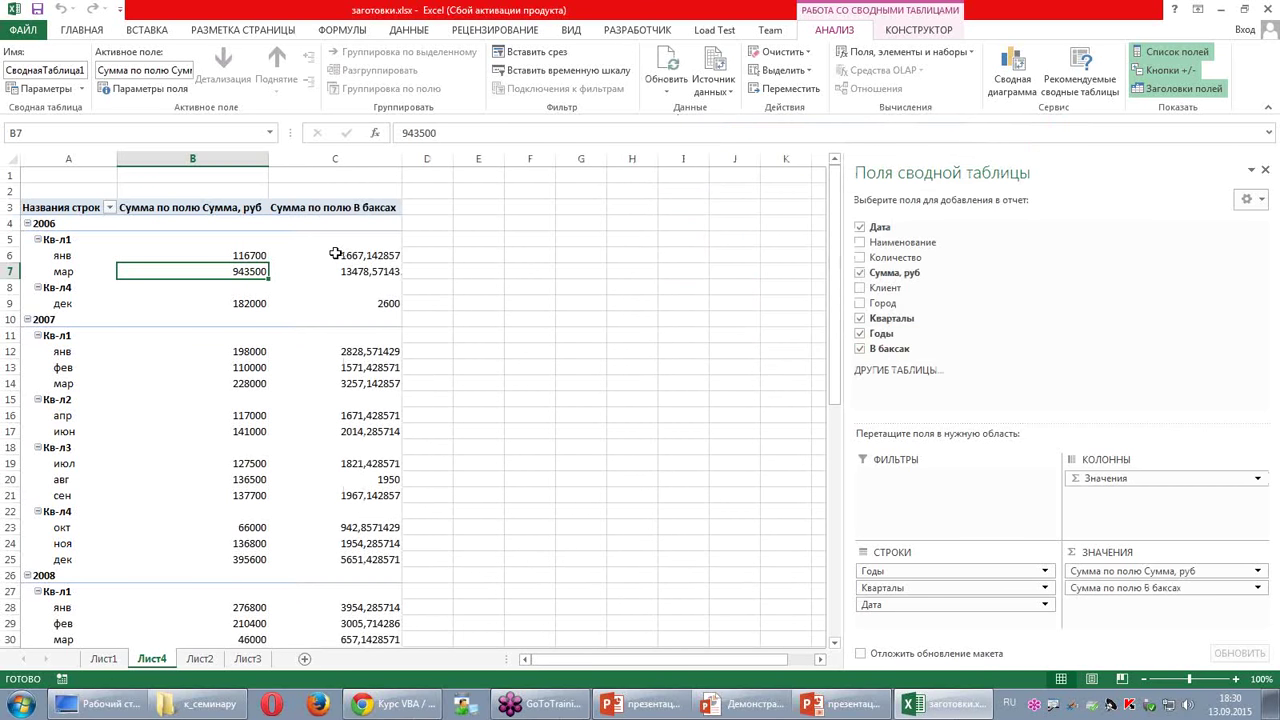
{"action": "left_click", "coordinate": [337, 255]}
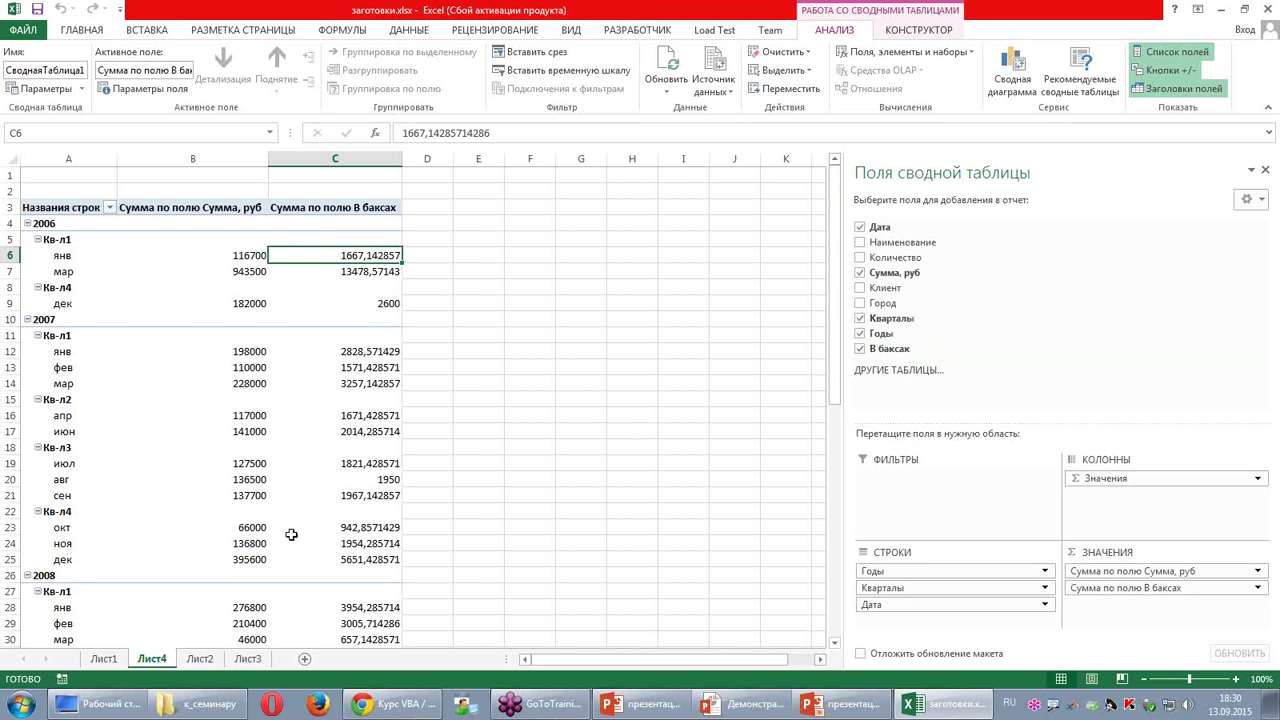
Step: Create a second, empty pivot table from the Лист2 sales data on new sheet Лист5
{"action": "left_click", "coordinate": [110, 658]}
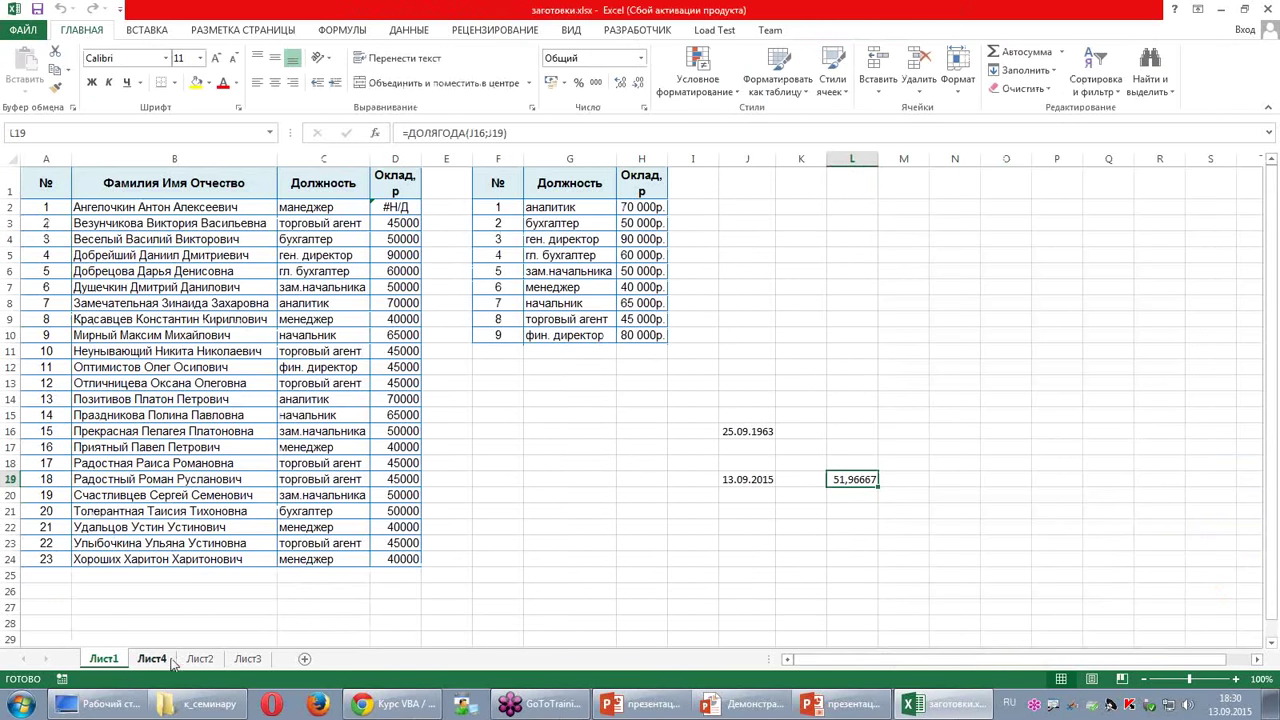
{"action": "left_click", "coordinate": [200, 659]}
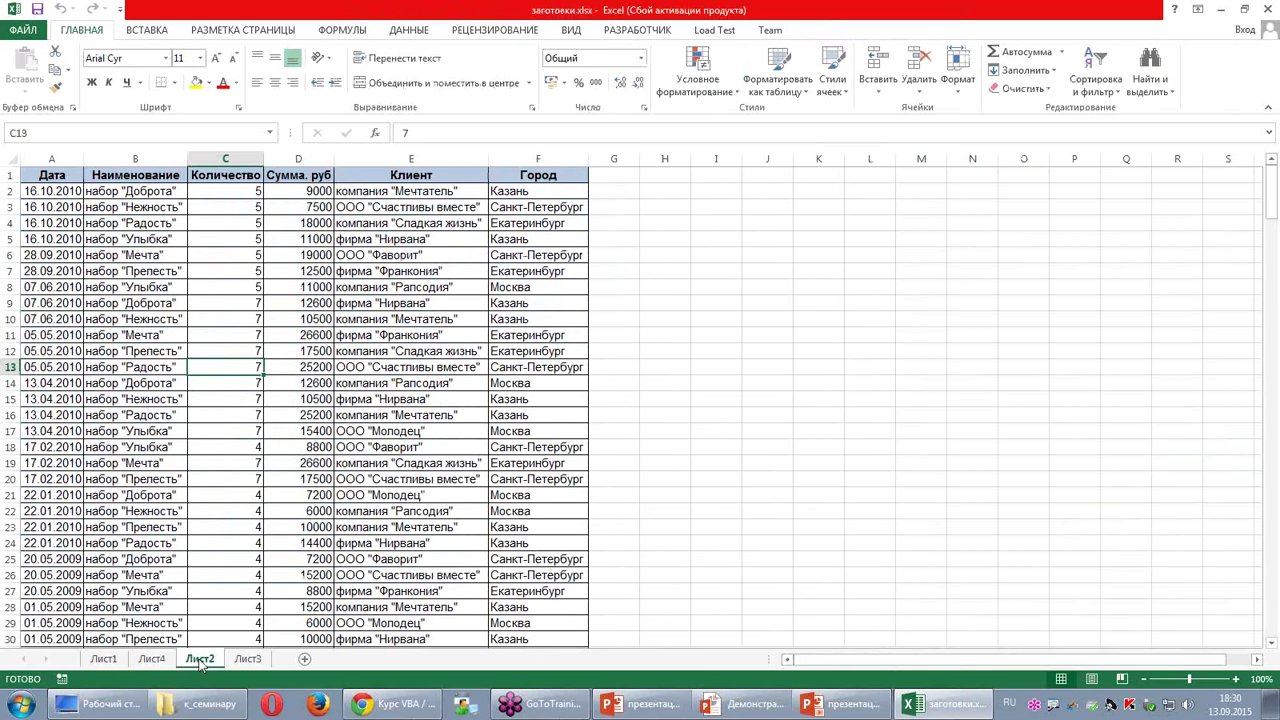
{"action": "left_click", "coordinate": [330, 303]}
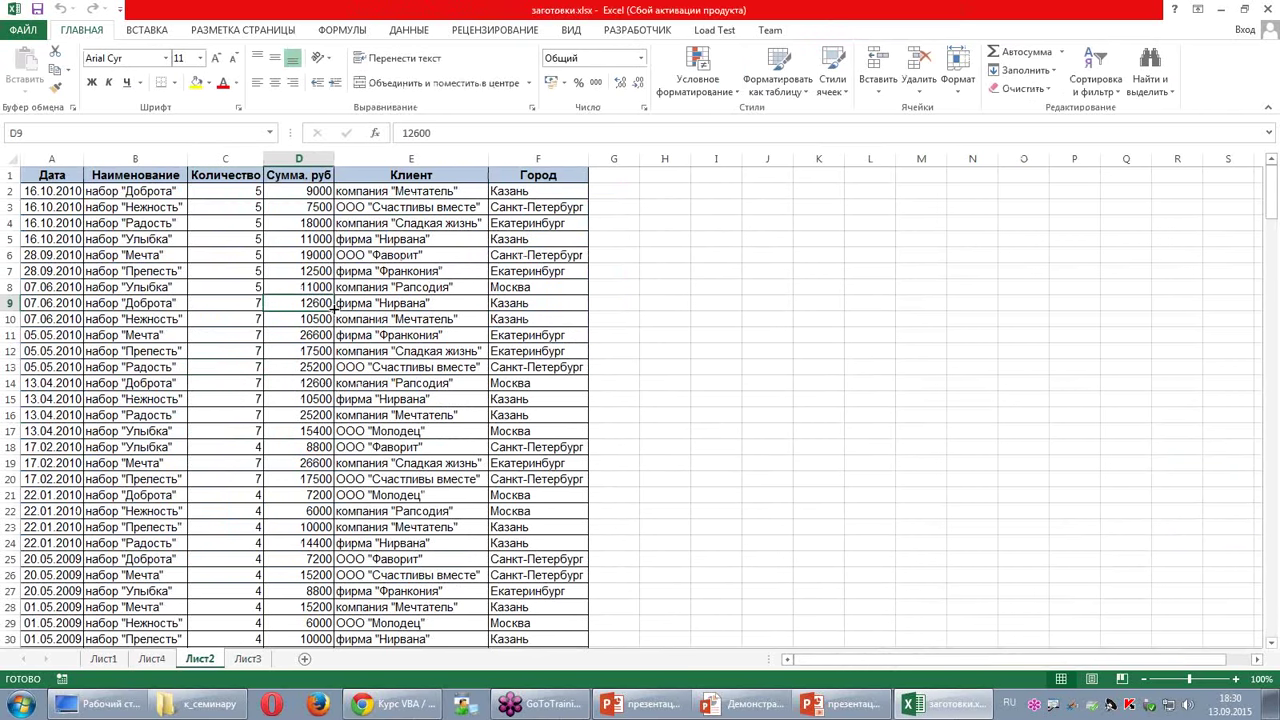
{"action": "left_click", "coordinate": [168, 32]}
{"action": "left_click", "coordinate": [26, 82]}
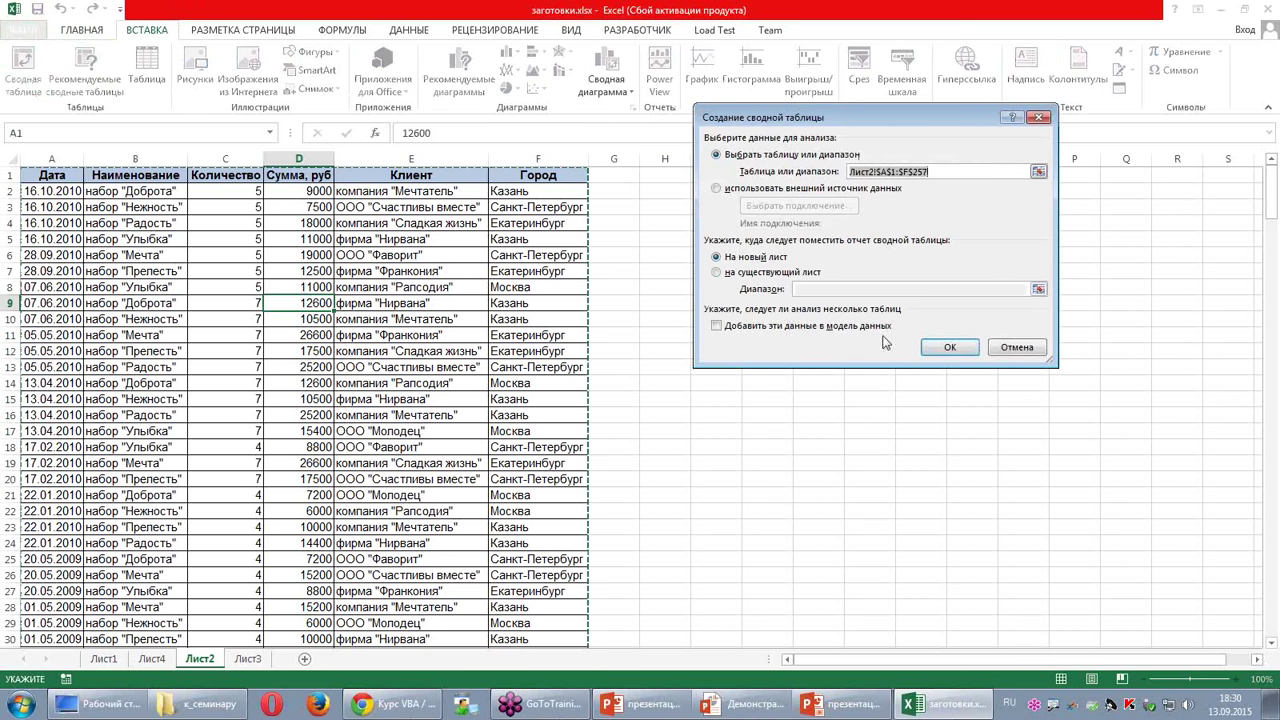
{"action": "left_click", "coordinate": [949, 348]}
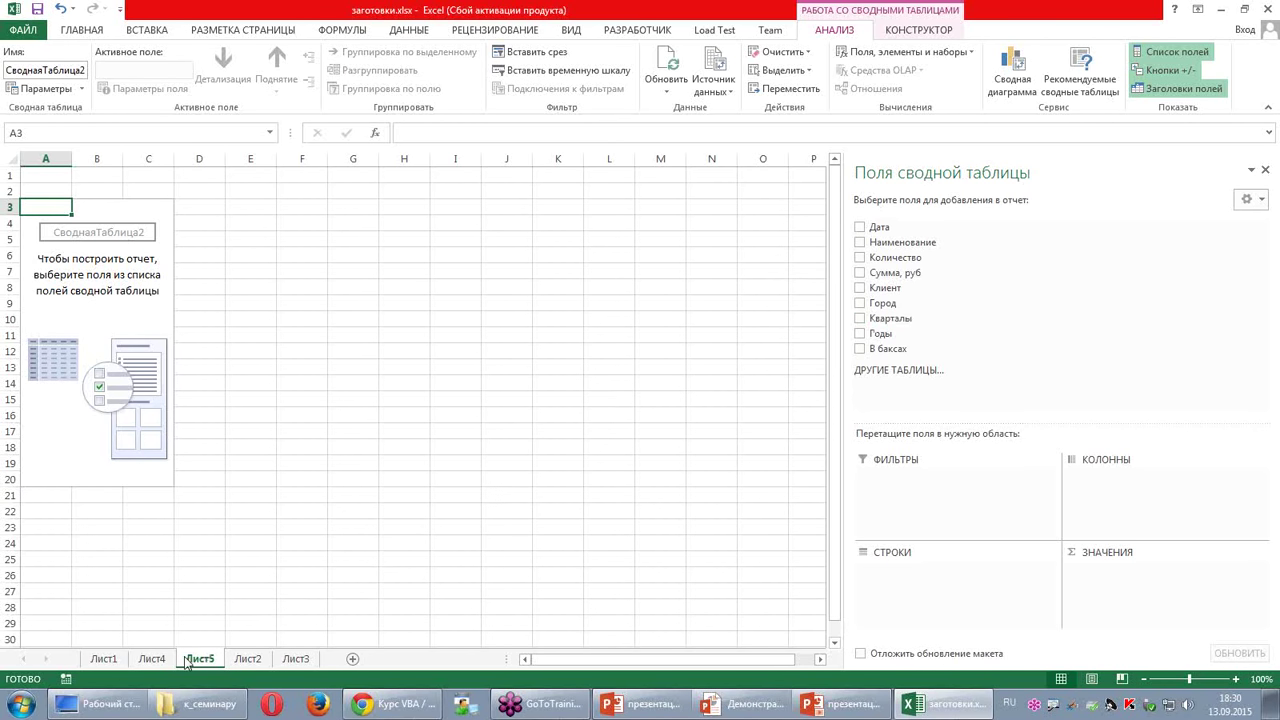
{"action": "left_click", "coordinate": [254, 664]}
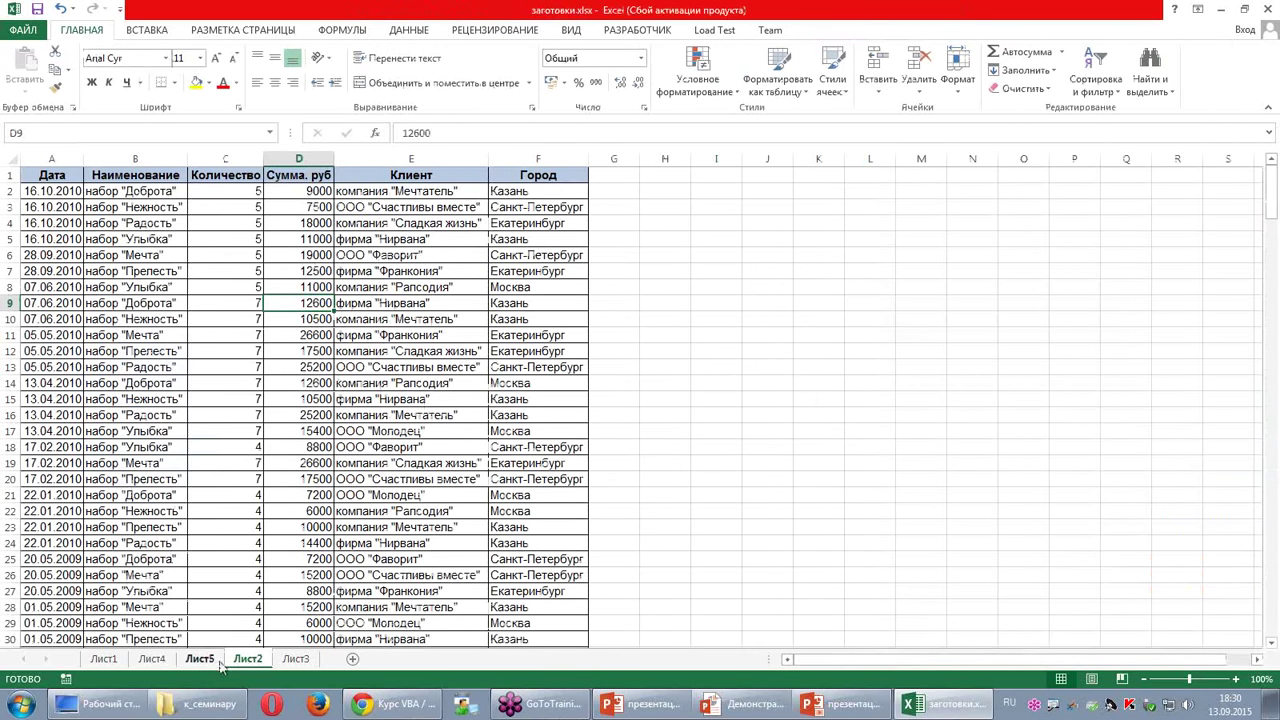
{"action": "left_click", "coordinate": [203, 662]}
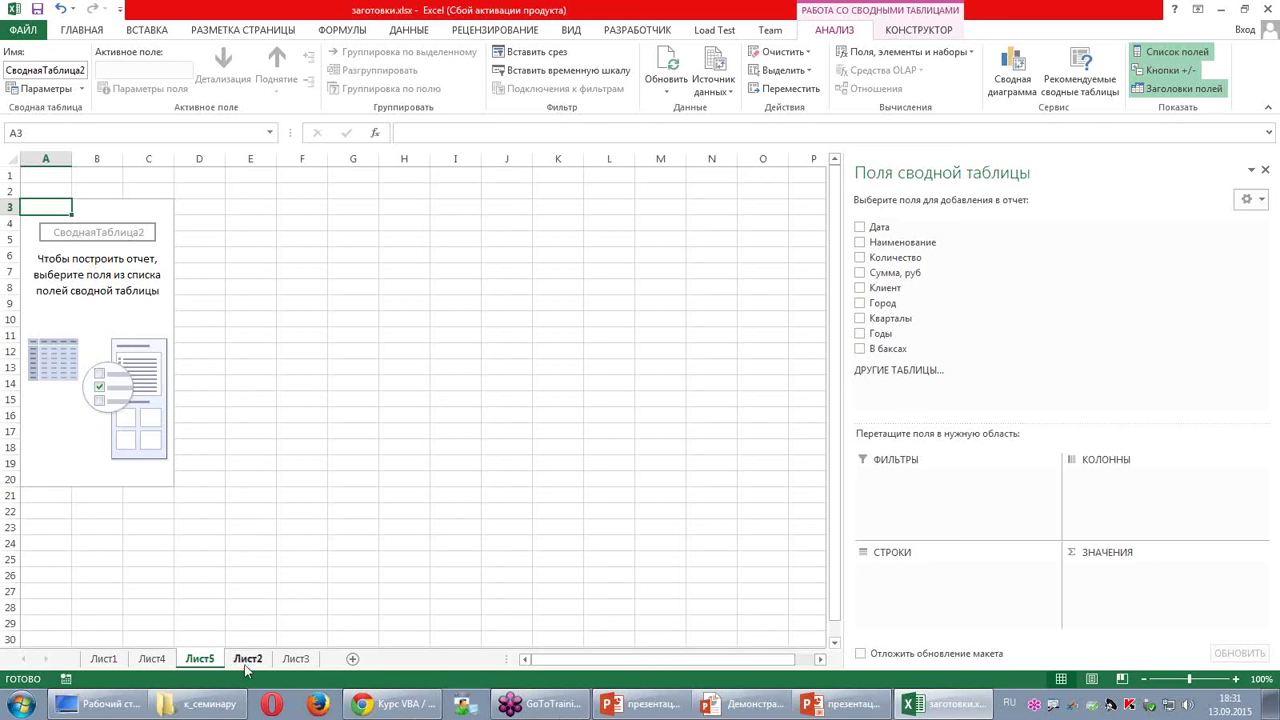
{"action": "left_click", "coordinate": [246, 665]}
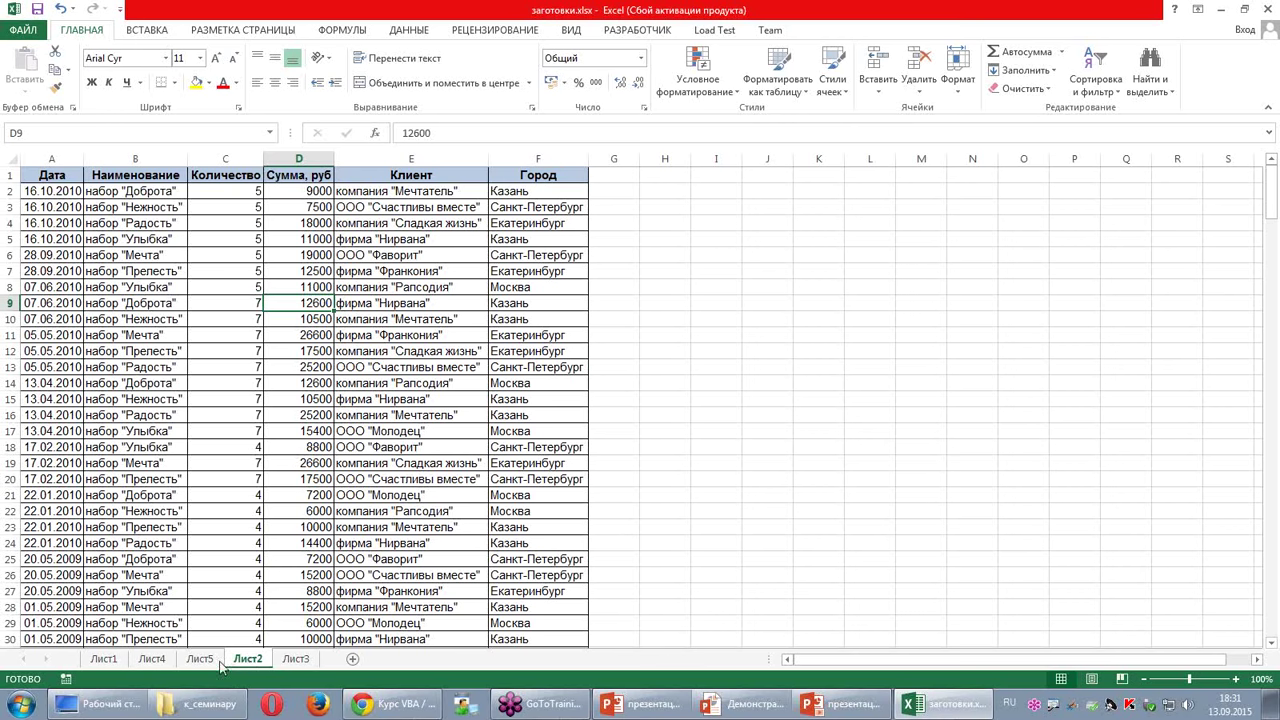
Step: Compare the empty Лист5 pivot with Лист4's pivot and the Лист2 data, ending on Лист5
{"action": "left_click", "coordinate": [201, 660]}
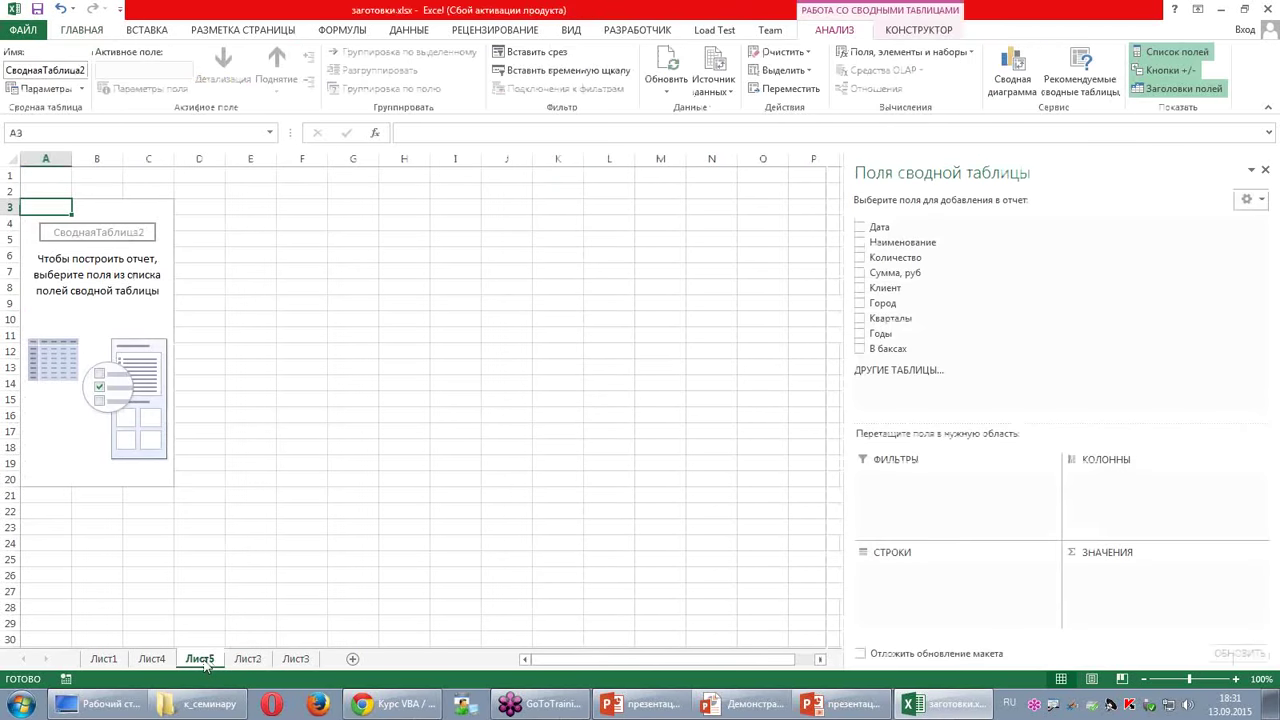
{"action": "left_click", "coordinate": [155, 660]}
{"action": "left_click", "coordinate": [199, 660]}
{"action": "left_click", "coordinate": [152, 660]}
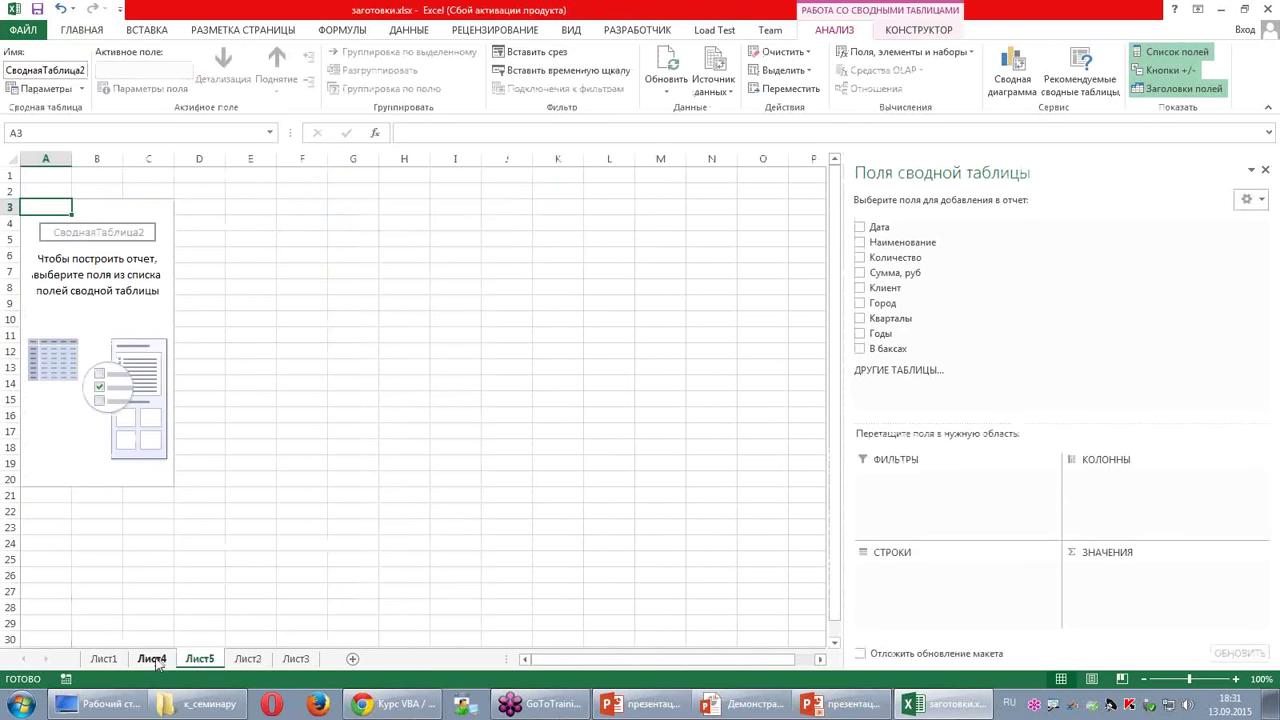
{"action": "left_click", "coordinate": [199, 660]}
{"action": "left_click", "coordinate": [232, 664]}
{"action": "left_click", "coordinate": [206, 662]}
{"action": "left_click", "coordinate": [256, 662]}
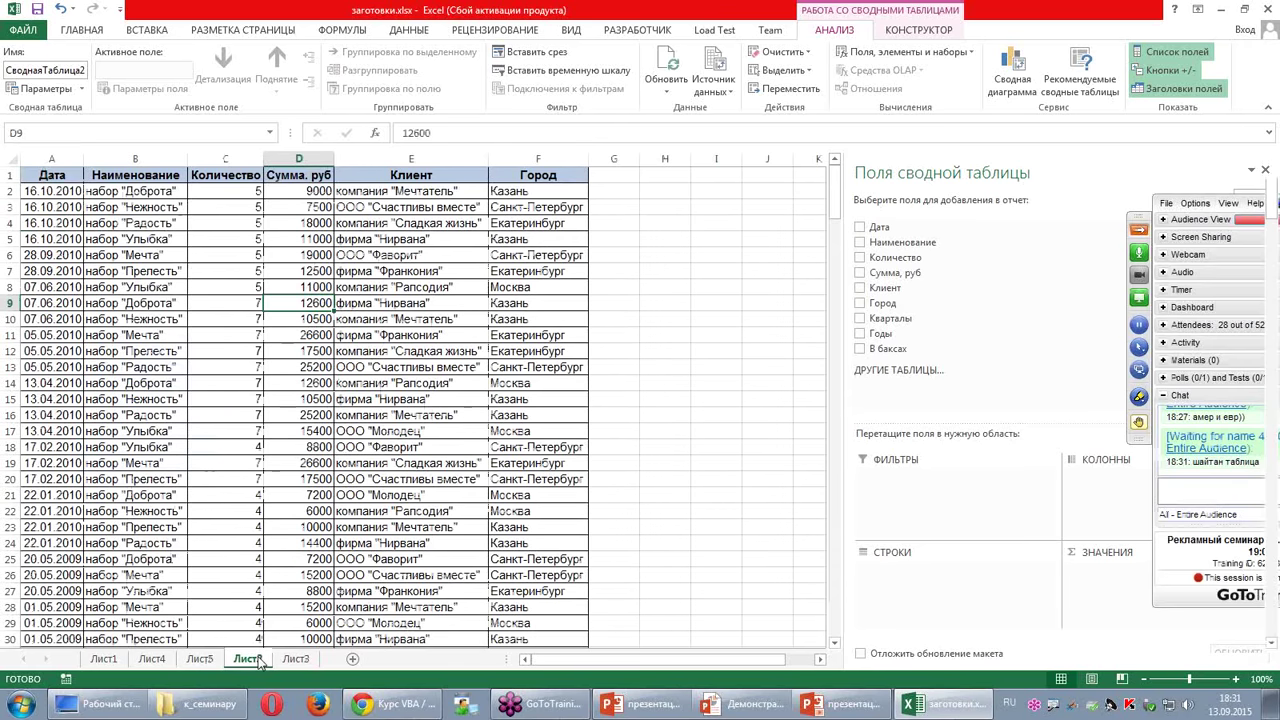
{"action": "left_click", "coordinate": [210, 662]}
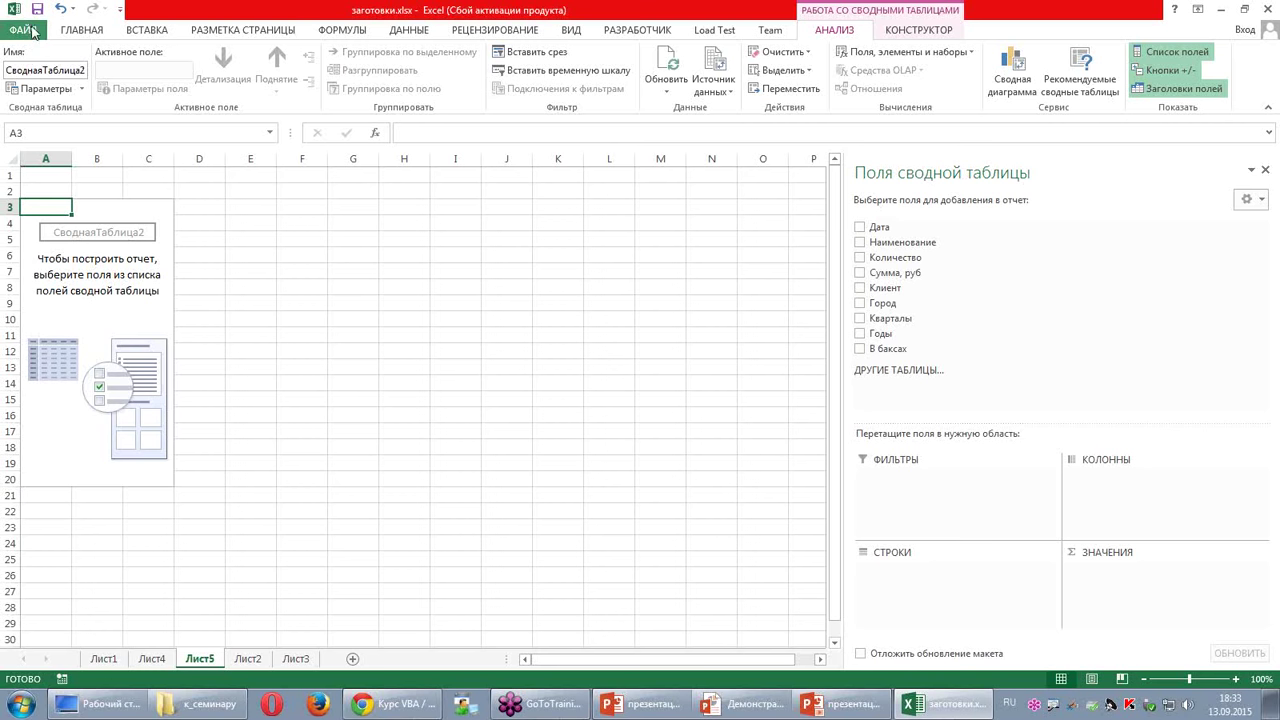
{"action": "left_click", "coordinate": [119, 9]}
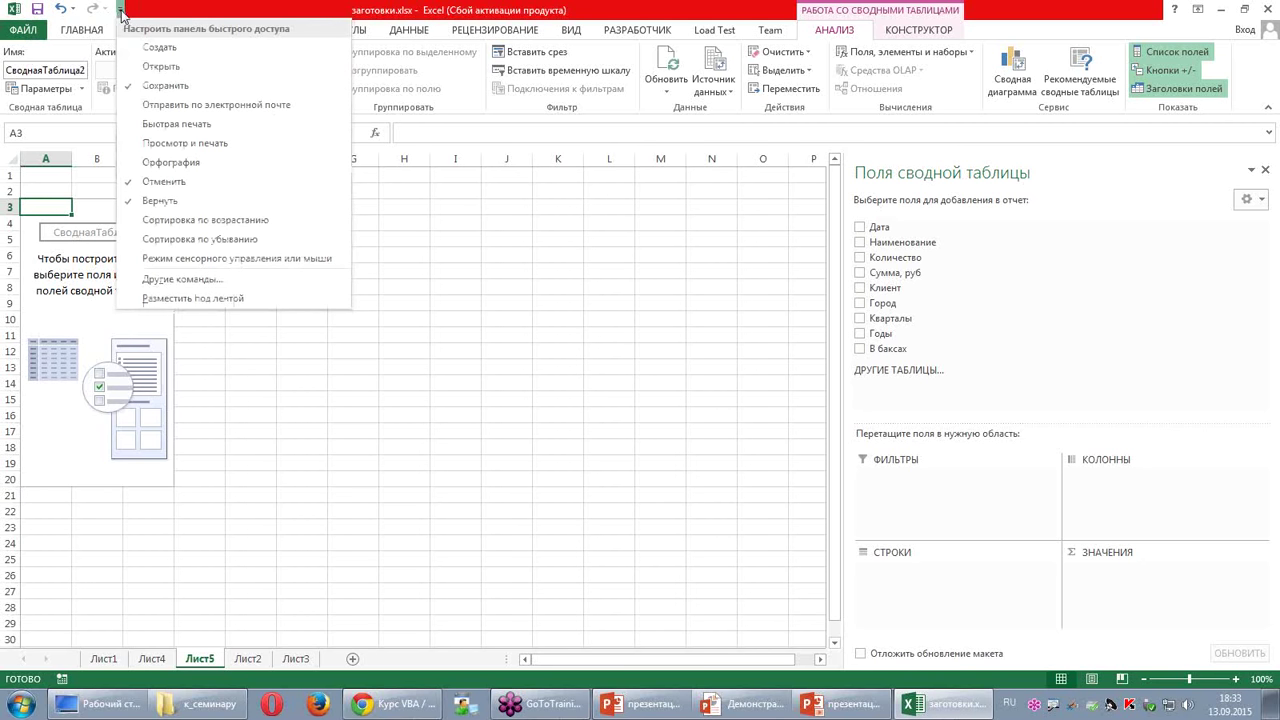
Step: Add the PivotTable and PivotChart Wizard from All Commands to the Quick Access Toolbar
{"action": "left_click", "coordinate": [191, 280]}
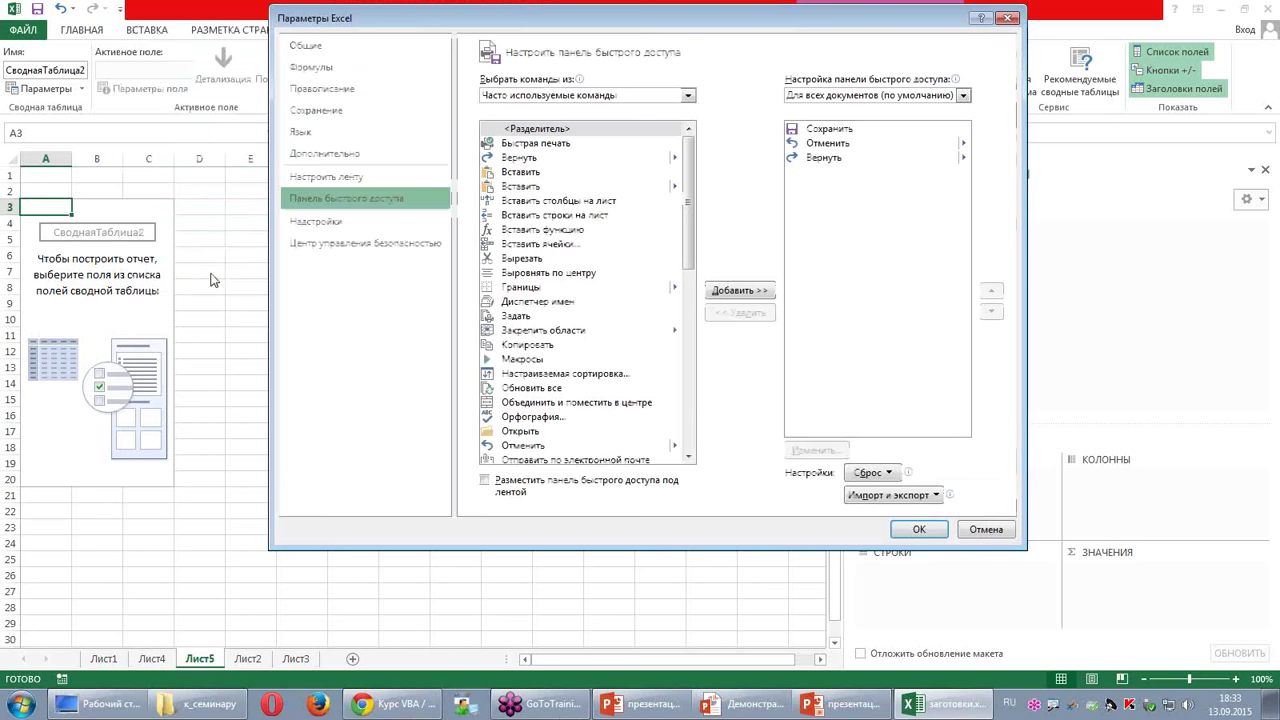
{"action": "left_click", "coordinate": [688, 96]}
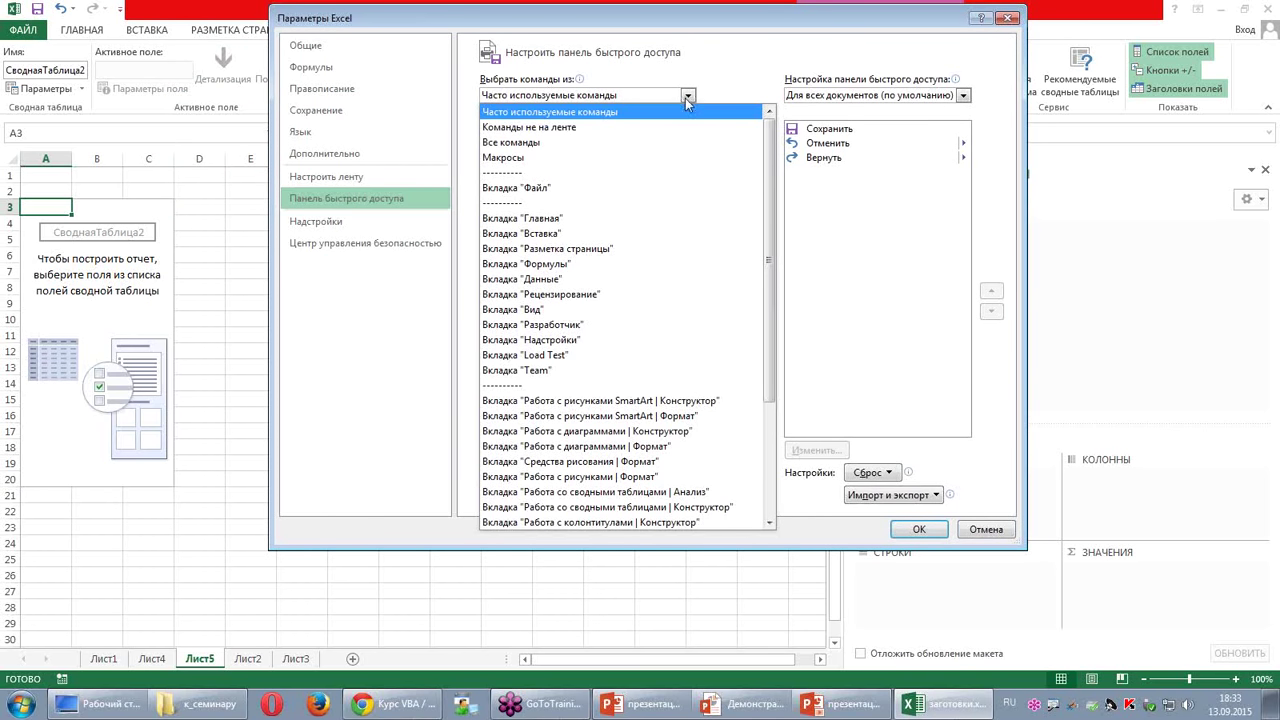
{"action": "left_click", "coordinate": [646, 143]}
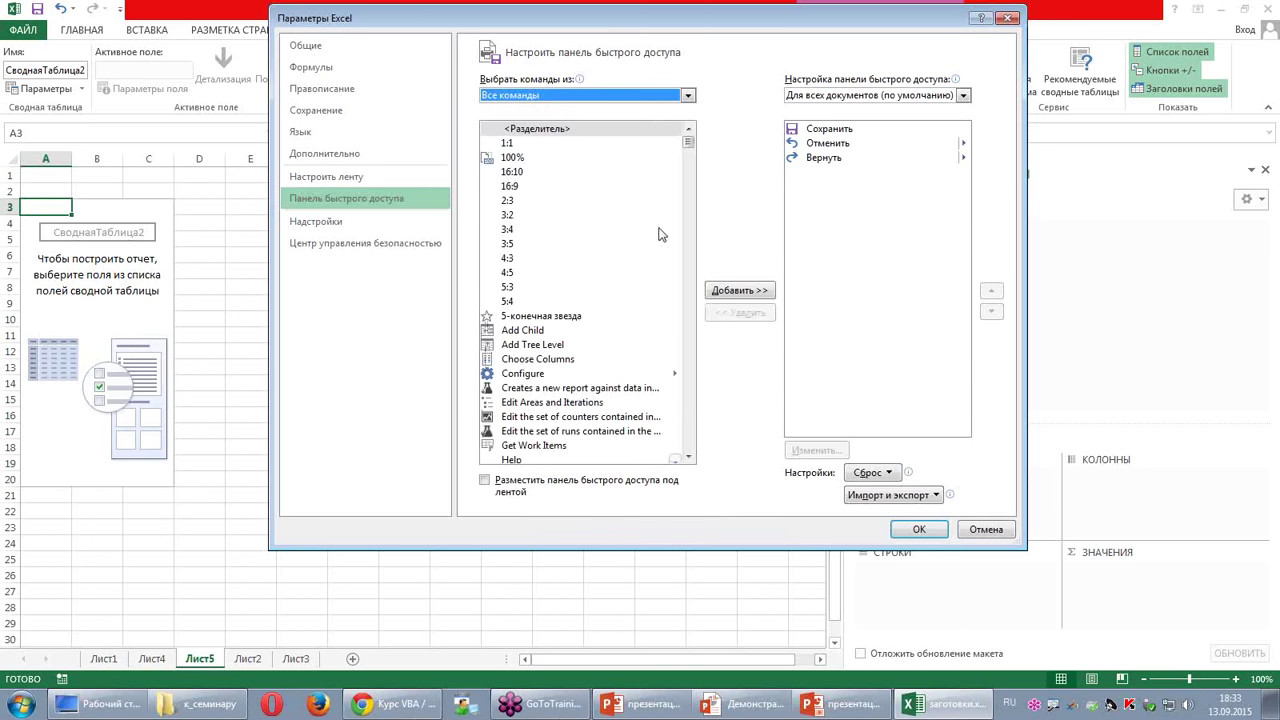
{"action": "scroll", "coordinate": [655, 237], "scroll_direction": "down", "scroll_amount": 4}
{"action": "scroll", "coordinate": [655, 237], "scroll_direction": "down", "scroll_amount": 7}
{"action": "scroll", "coordinate": [659, 236], "scroll_direction": "down", "scroll_amount": 5}
{"action": "scroll", "coordinate": [659, 236], "scroll_direction": "down", "scroll_amount": 5}
{"action": "scroll", "coordinate": [659, 236], "scroll_direction": "down", "scroll_amount": 5}
{"action": "scroll", "coordinate": [659, 236], "scroll_direction": "down", "scroll_amount": 5}
{"action": "scroll", "coordinate": [659, 236], "scroll_direction": "down", "scroll_amount": 5}
{"action": "scroll", "coordinate": [659, 236], "scroll_direction": "down", "scroll_amount": 5}
{"action": "scroll", "coordinate": [659, 236], "scroll_direction": "down", "scroll_amount": 5}
{"action": "scroll", "coordinate": [659, 236], "scroll_direction": "down", "scroll_amount": 5}
{"action": "scroll", "coordinate": [659, 236], "scroll_direction": "down", "scroll_amount": 5}
{"action": "scroll", "coordinate": [659, 236], "scroll_direction": "down", "scroll_amount": 5}
{"action": "scroll", "coordinate": [659, 236], "scroll_direction": "down", "scroll_amount": 5}
{"action": "scroll", "coordinate": [659, 236], "scroll_direction": "down", "scroll_amount": 5}
{"action": "scroll", "coordinate": [659, 236], "scroll_direction": "down", "scroll_amount": 5}
{"action": "scroll", "coordinate": [659, 236], "scroll_direction": "down", "scroll_amount": 5}
{"action": "scroll", "coordinate": [659, 236], "scroll_direction": "down", "scroll_amount": 5}
{"action": "scroll", "coordinate": [659, 236], "scroll_direction": "down", "scroll_amount": 5}
{"action": "scroll", "coordinate": [659, 236], "scroll_direction": "down", "scroll_amount": 5}
{"action": "scroll", "coordinate": [659, 236], "scroll_direction": "down", "scroll_amount": 4}
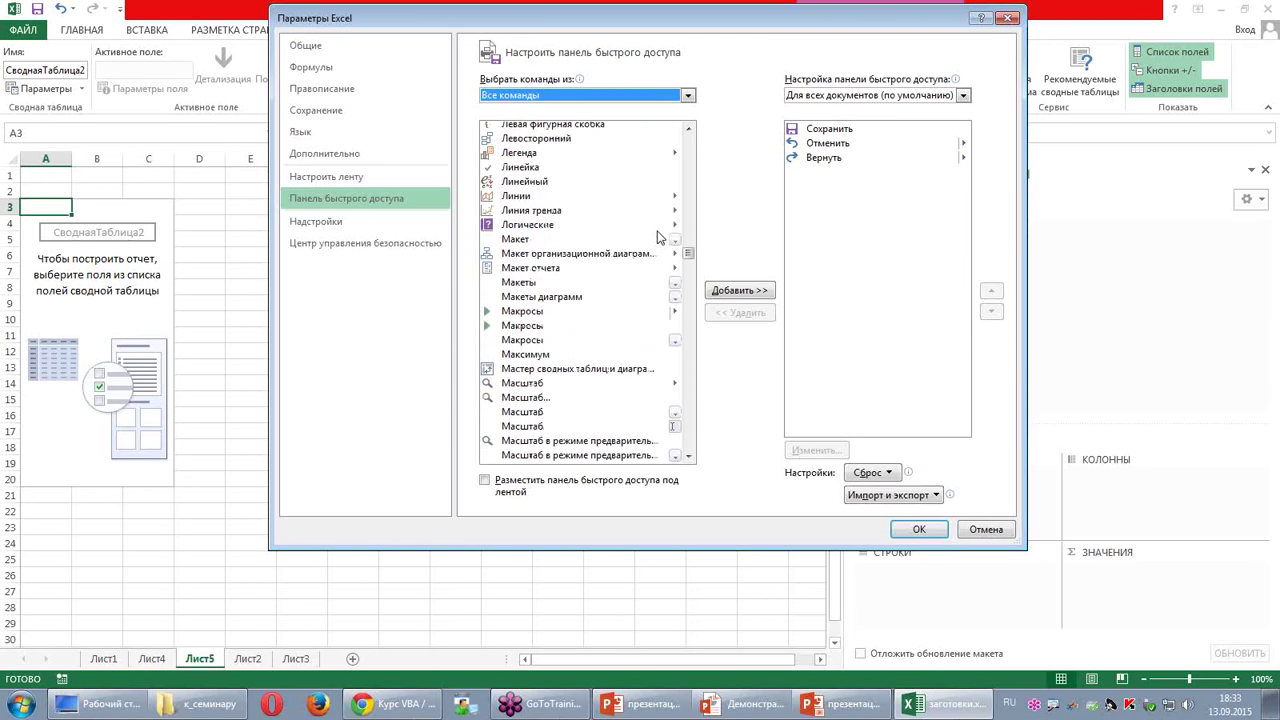
{"action": "scroll", "coordinate": [659, 236], "scroll_direction": "down", "scroll_amount": 2}
{"action": "scroll", "coordinate": [659, 236], "scroll_direction": "up", "scroll_amount": 1}
{"action": "scroll", "coordinate": [659, 236], "scroll_direction": "up", "scroll_amount": 1}
{"action": "left_click", "coordinate": [624, 370]}
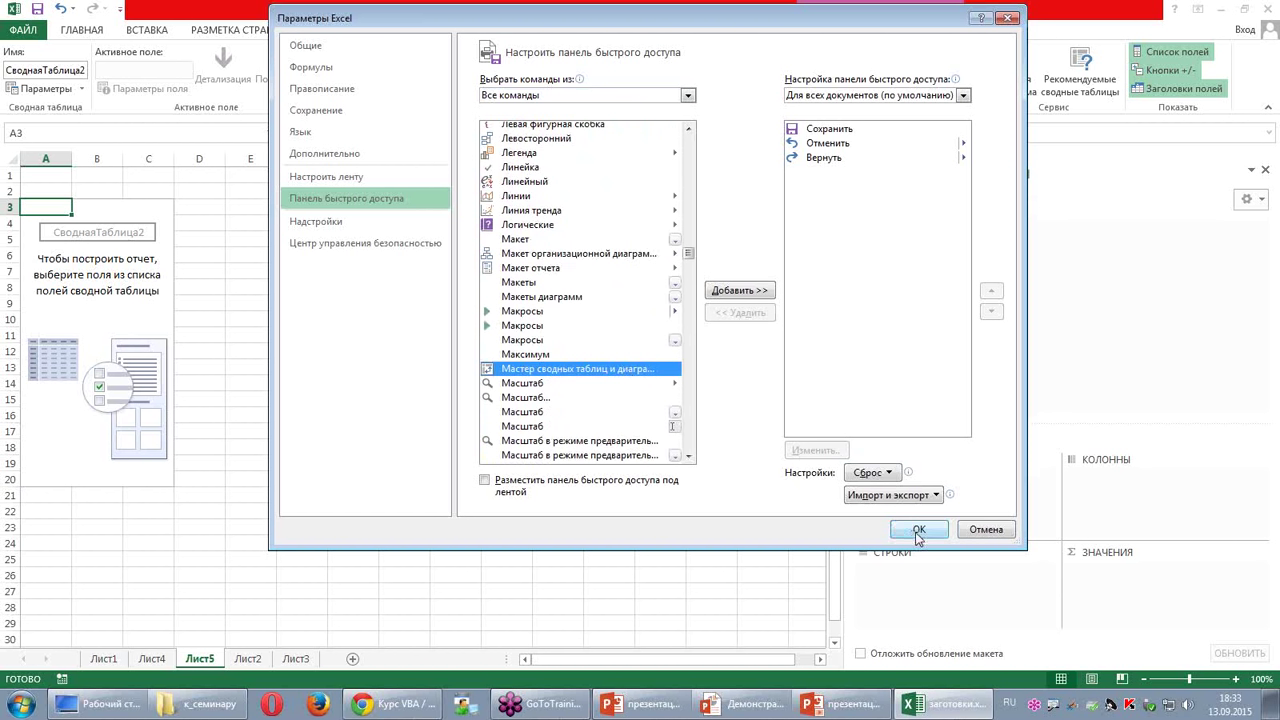
{"action": "left_click", "coordinate": [727, 292]}
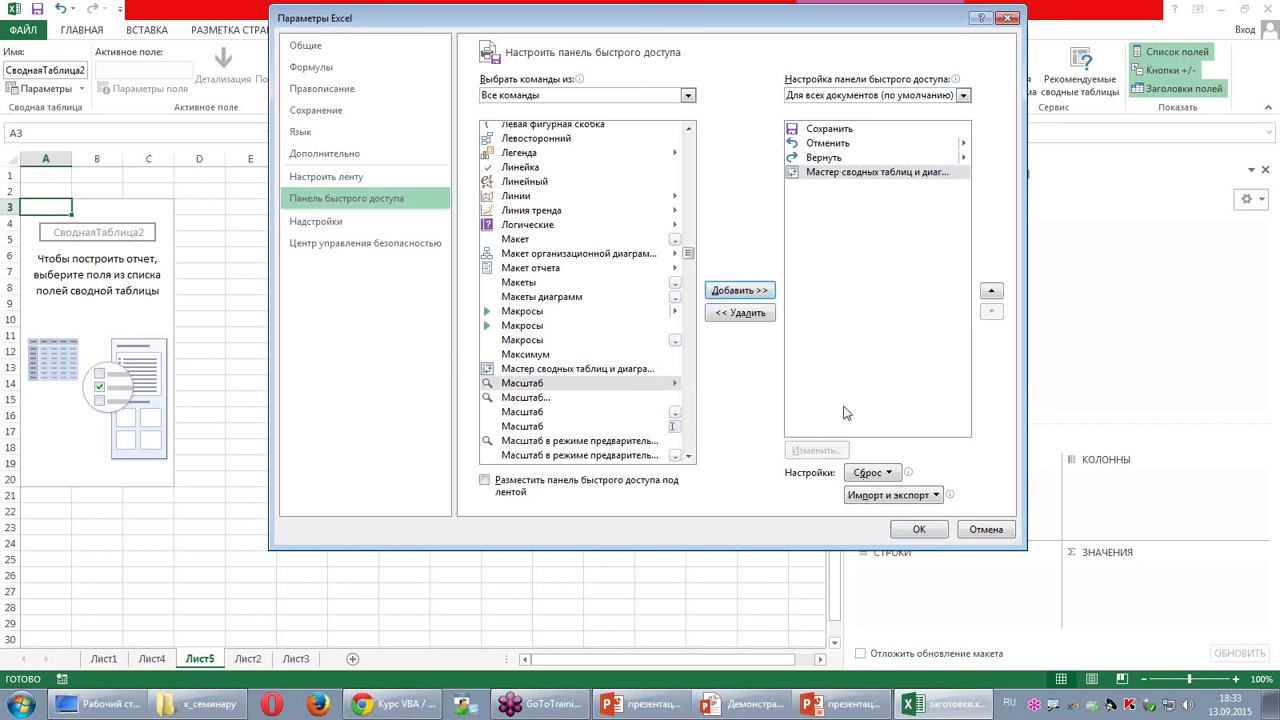
{"action": "left_click", "coordinate": [918, 530]}
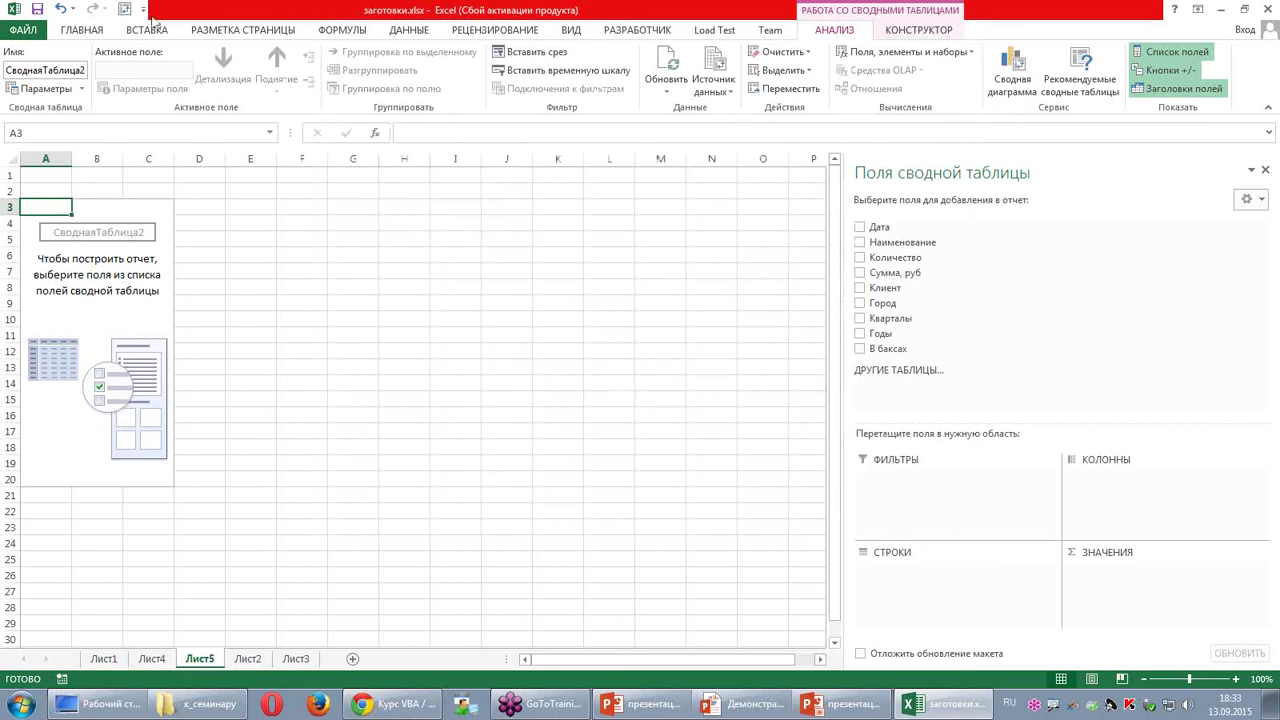
{"action": "left_click", "coordinate": [124, 10]}
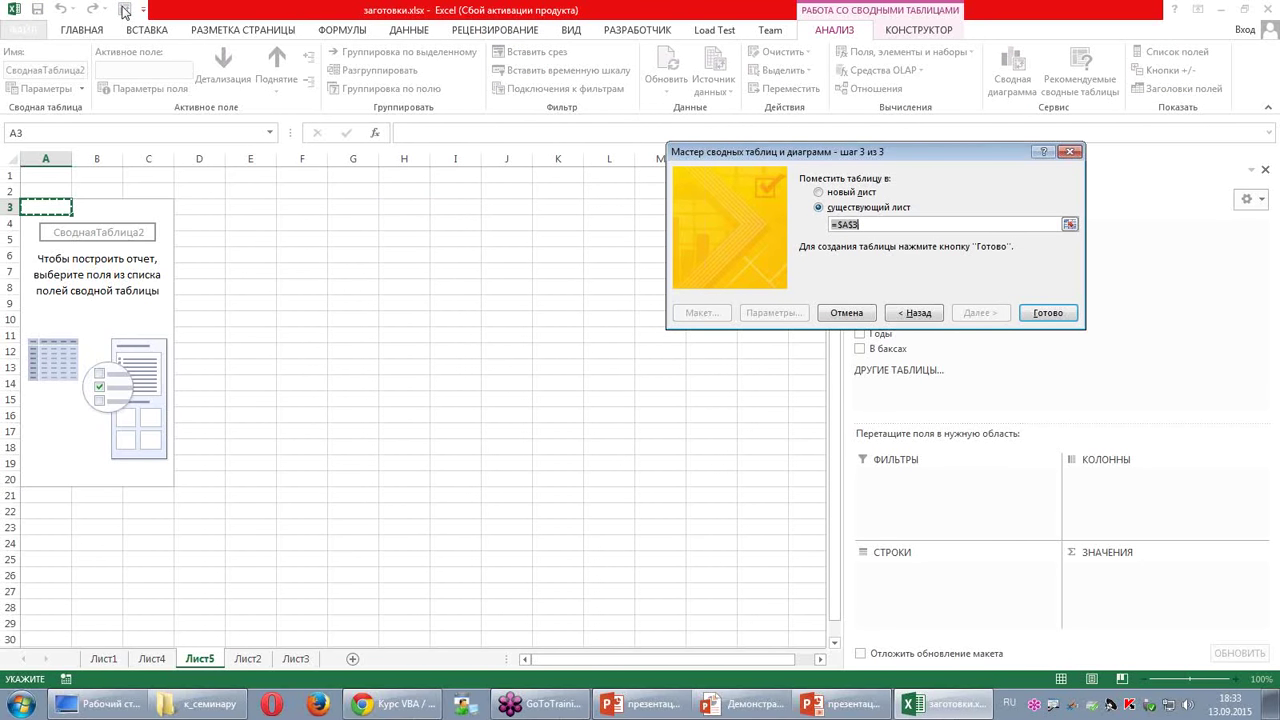
Step: Trial the pivot wizard with Лист4 range C6:C10 as source, then close it
{"action": "key", "text": "Escape"}
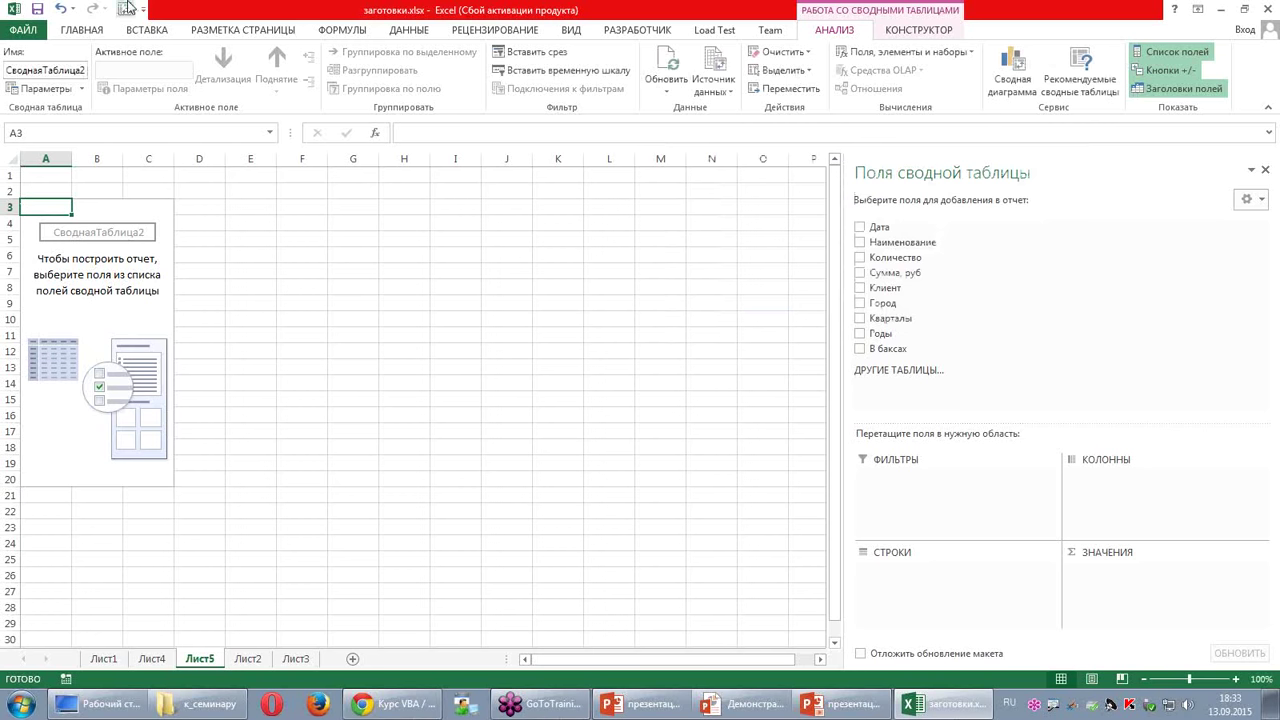
{"action": "left_click", "coordinate": [140, 32]}
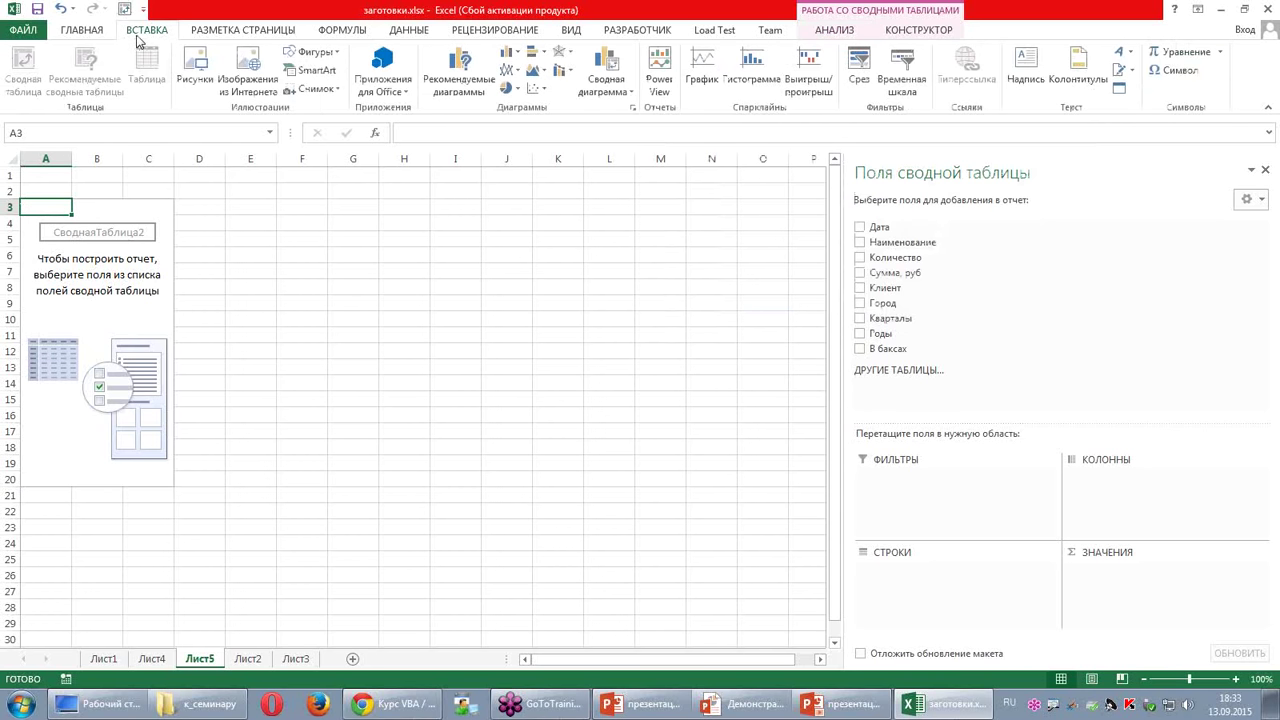
{"action": "left_click", "coordinate": [298, 270]}
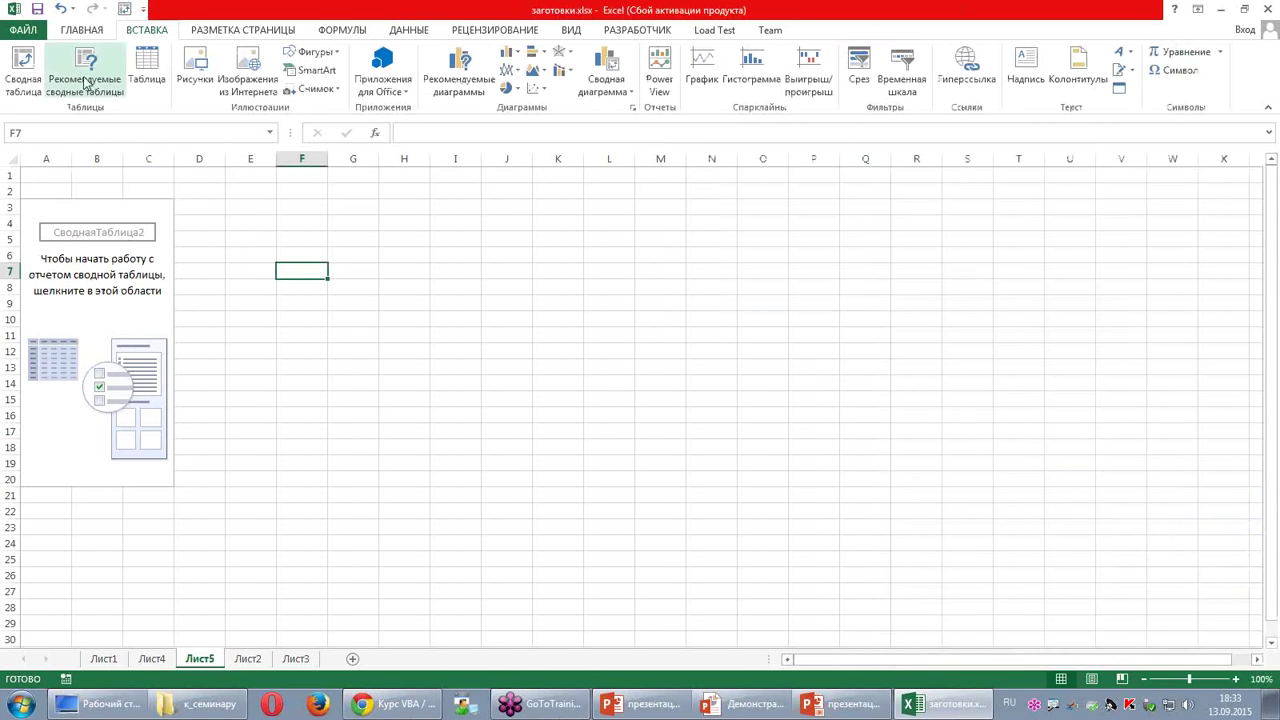
{"action": "left_click", "coordinate": [125, 9]}
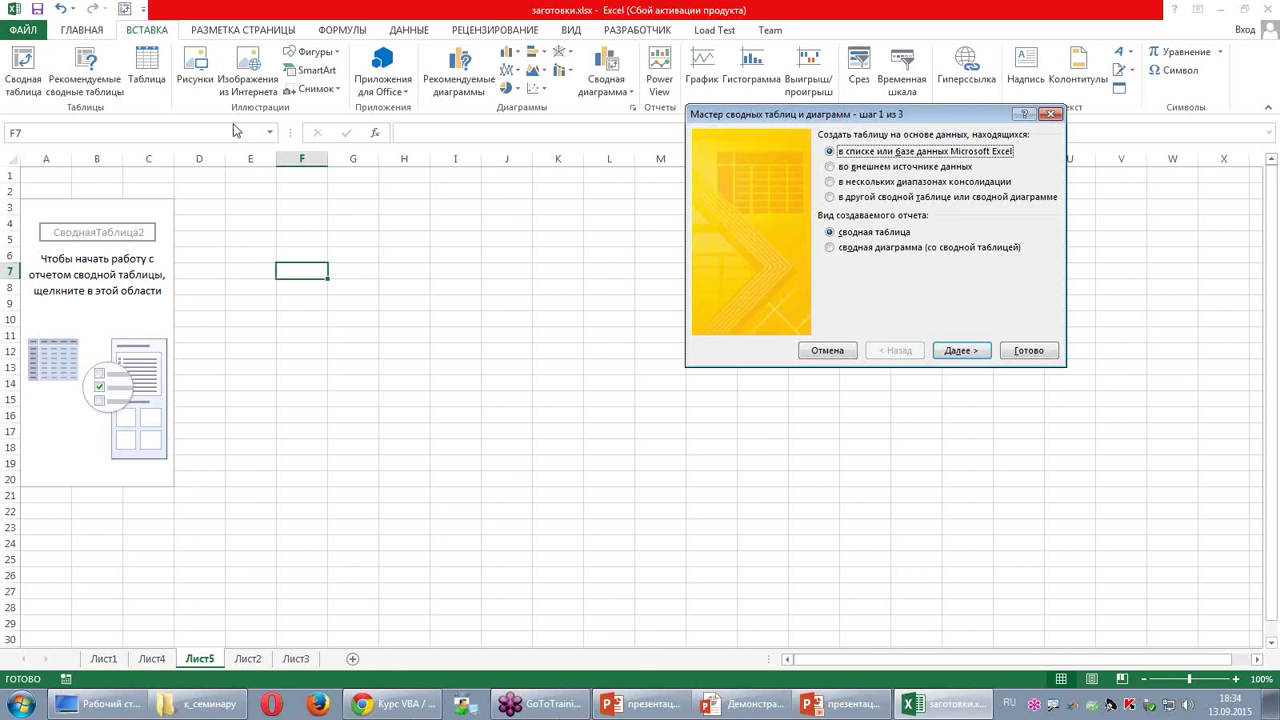
{"action": "left_click", "coordinate": [960, 351]}
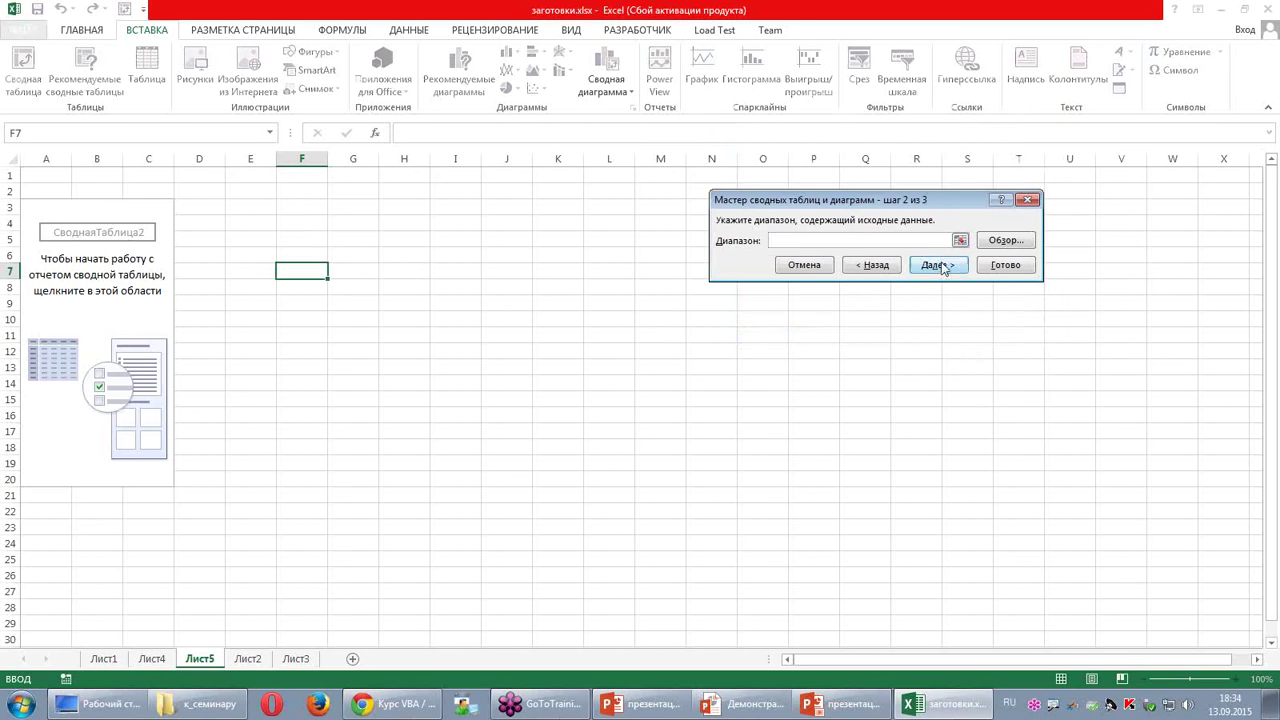
{"action": "left_click", "coordinate": [152, 659]}
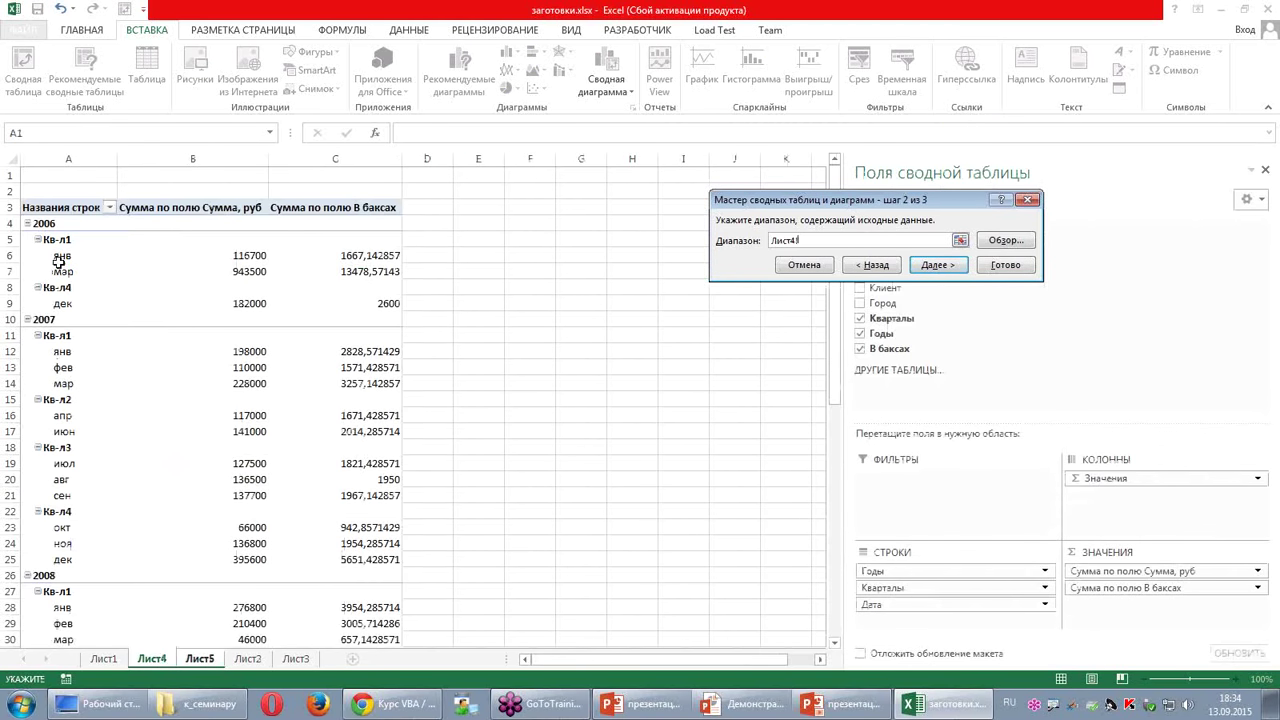
{"action": "left_click_drag", "start_coordinate": [290, 256], "coordinate": [365, 318]}
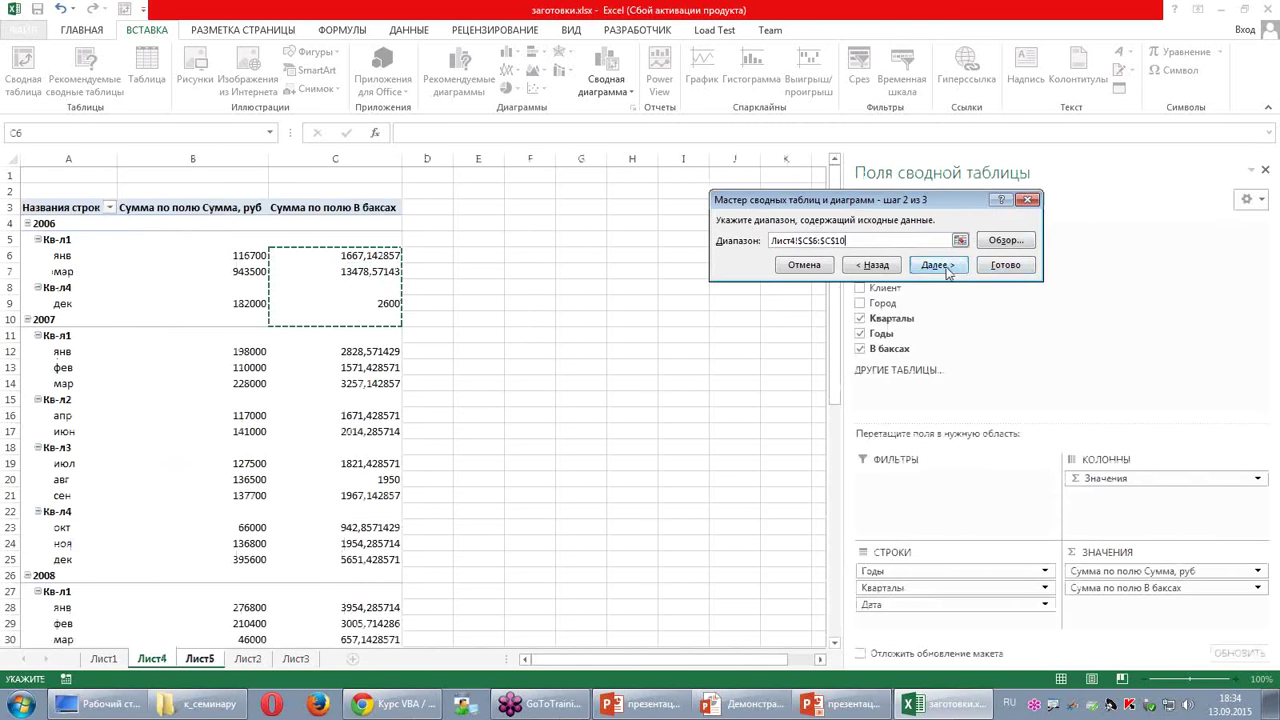
{"action": "left_click", "coordinate": [936, 265]}
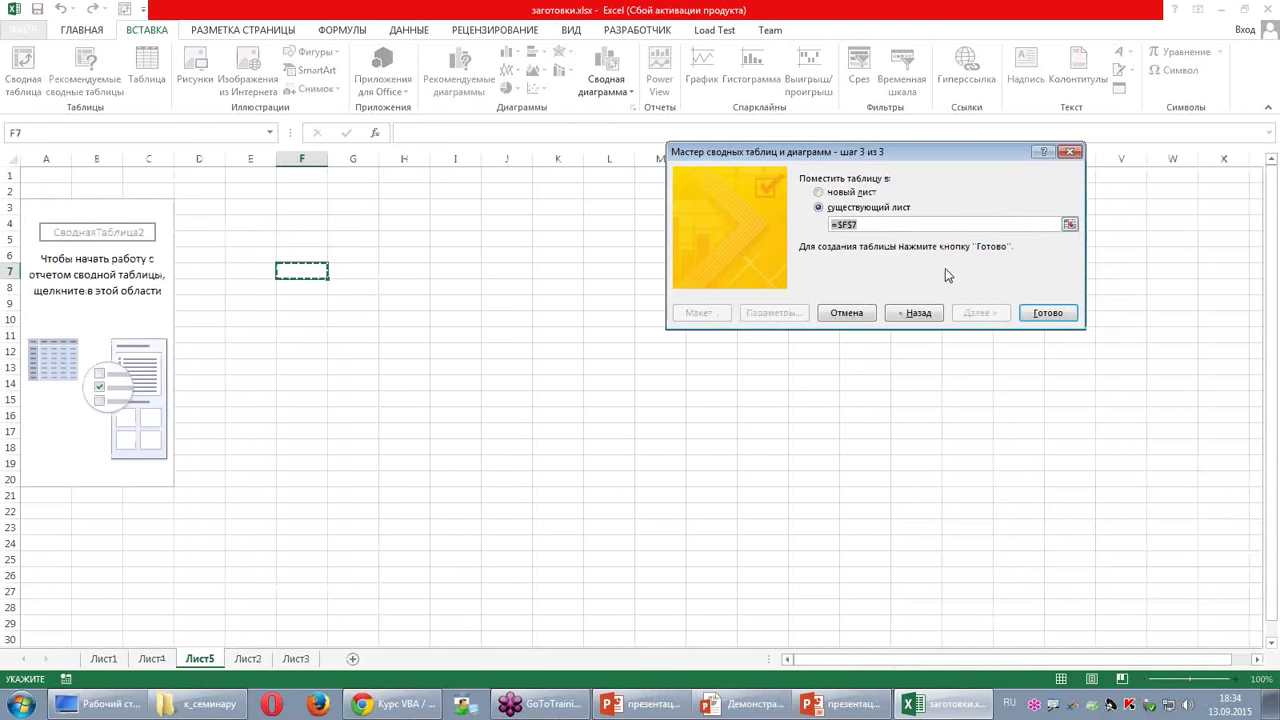
{"action": "left_click", "coordinate": [914, 314]}
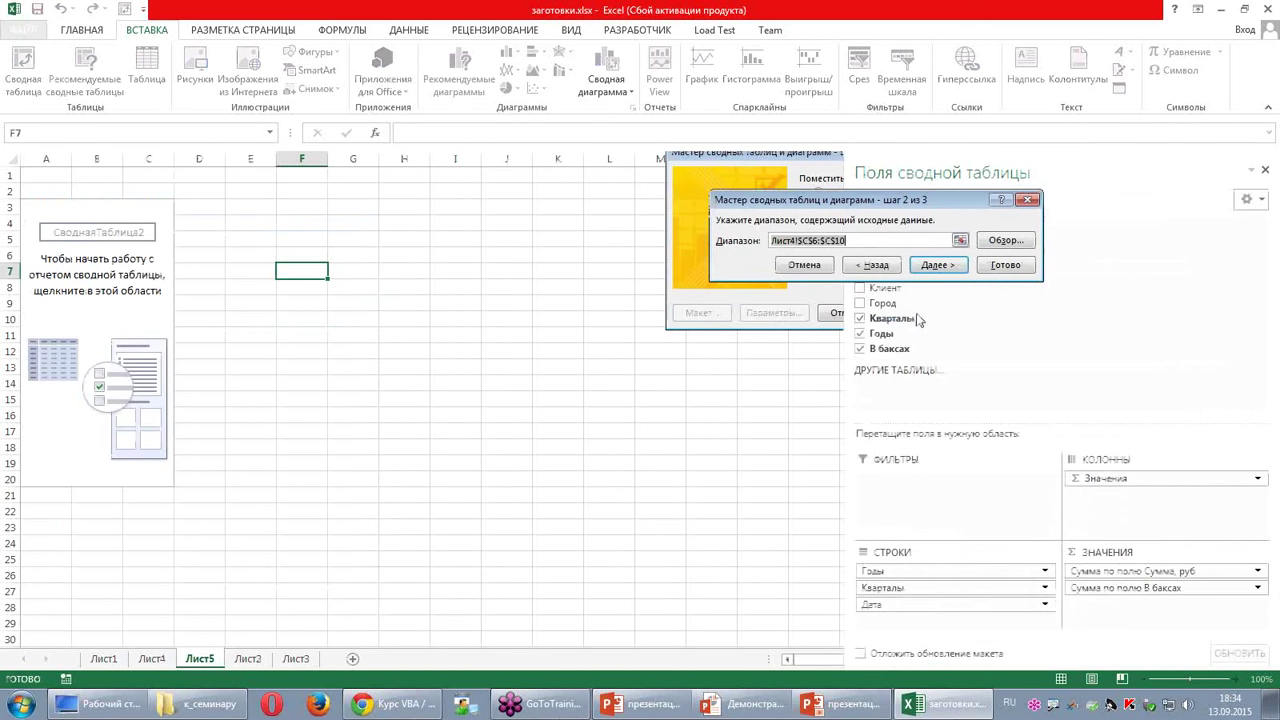
{"action": "left_click", "coordinate": [868, 270]}
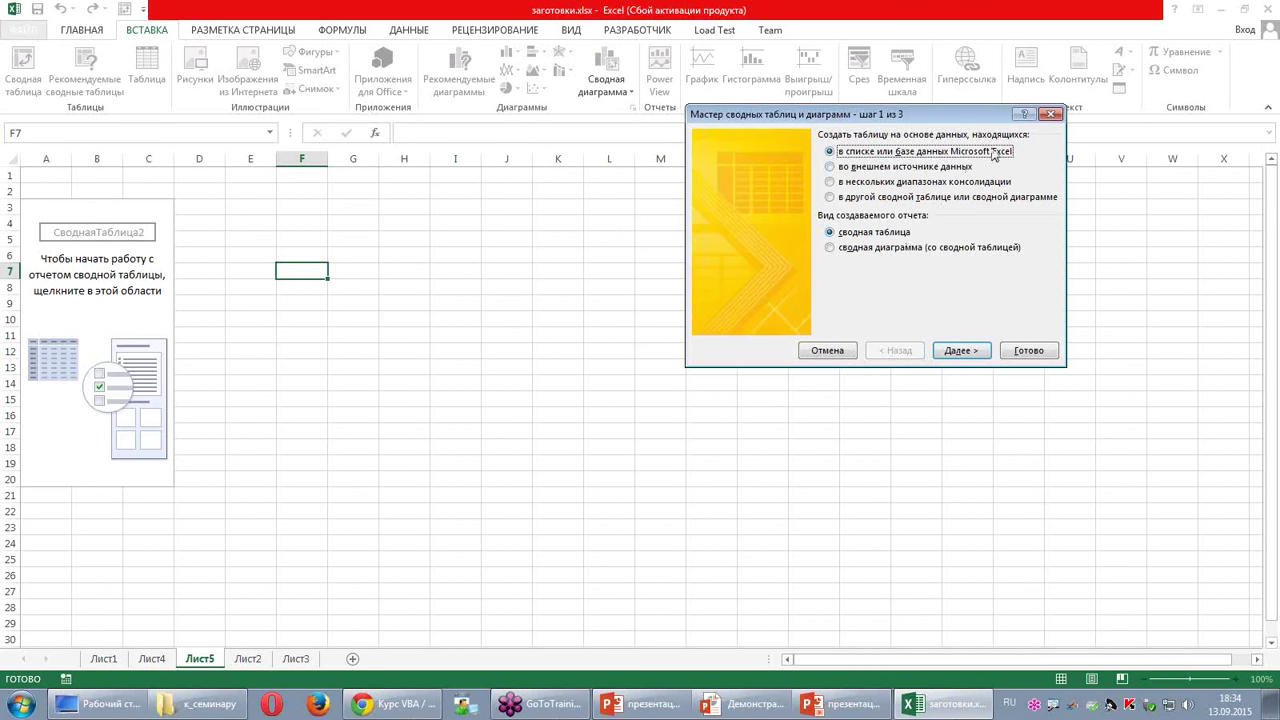
{"action": "left_click", "coordinate": [1052, 115]}
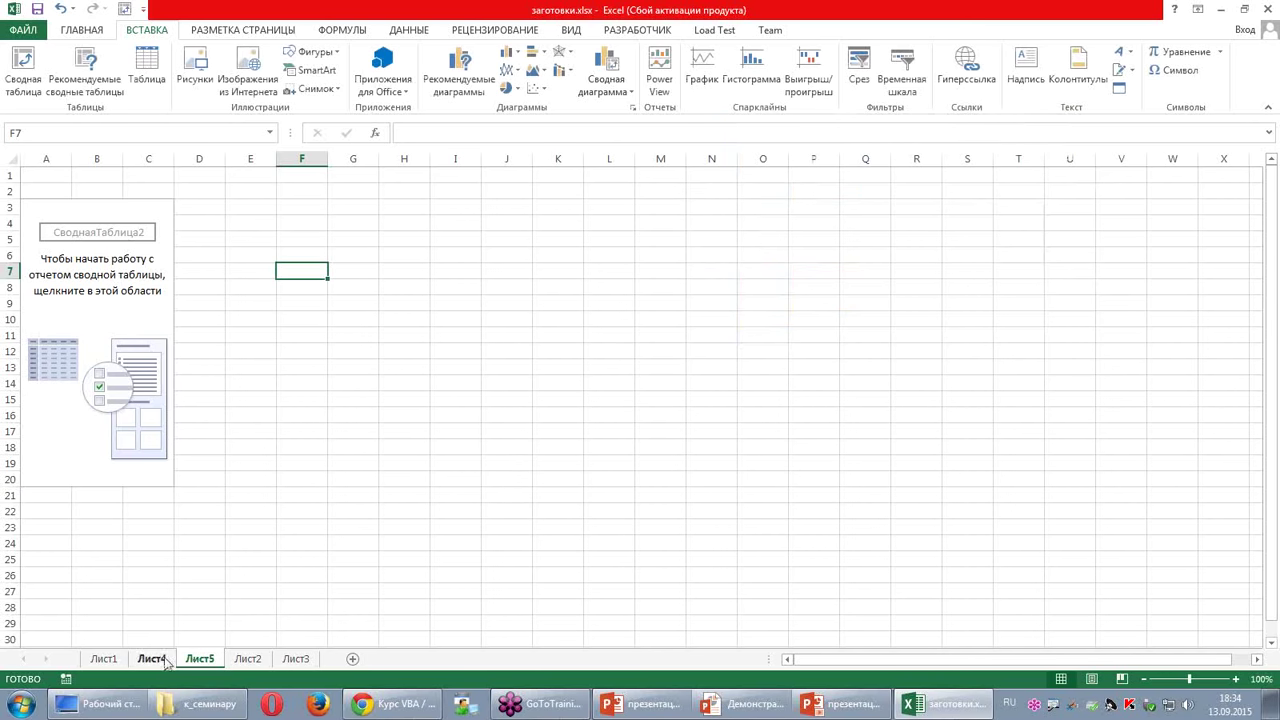
Step: Rerun the wizard on Лист2's A1:F257, answer the shared-cache prompt, and cancel at step 3
{"action": "left_click", "coordinate": [116, 664]}
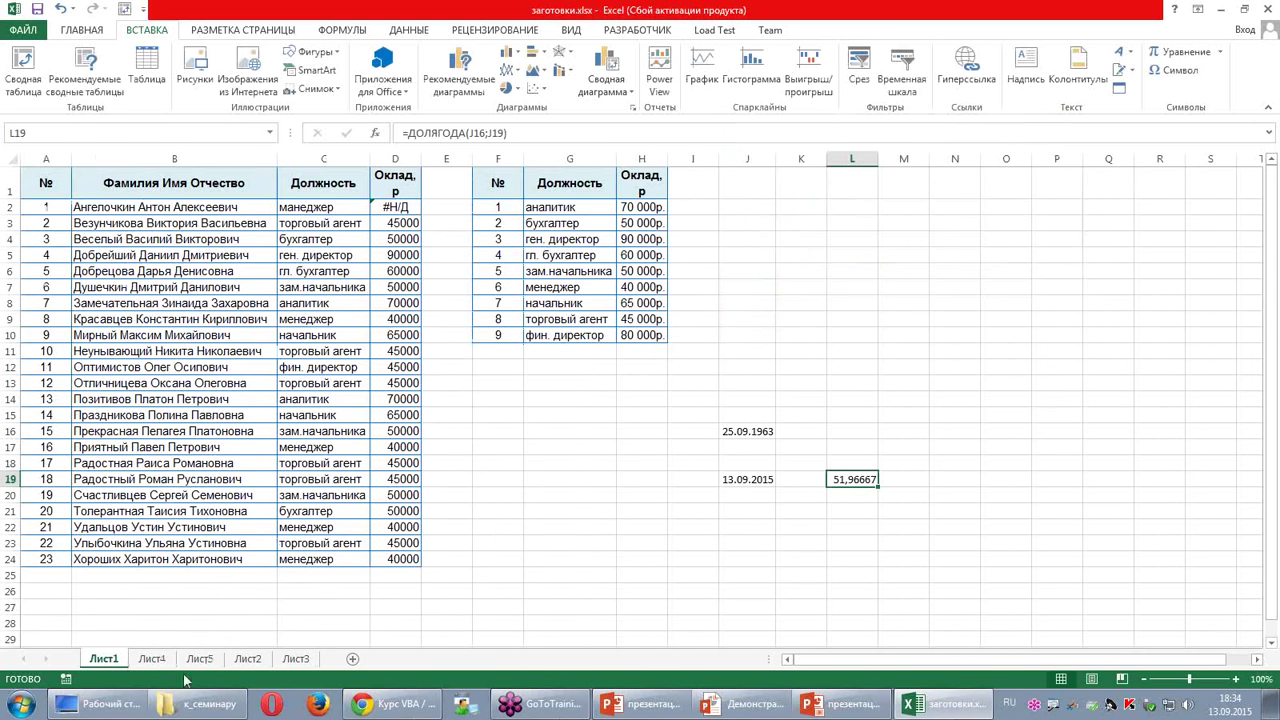
{"action": "left_click", "coordinate": [248, 659]}
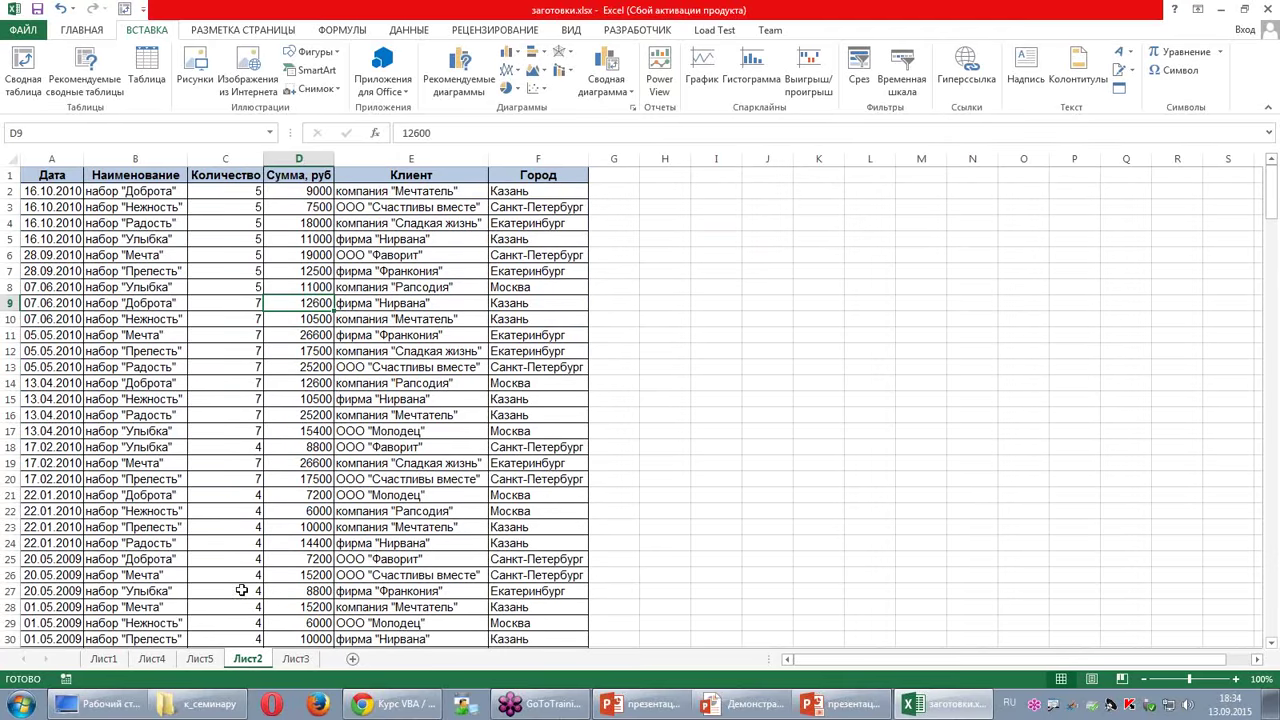
{"action": "left_click", "coordinate": [124, 9]}
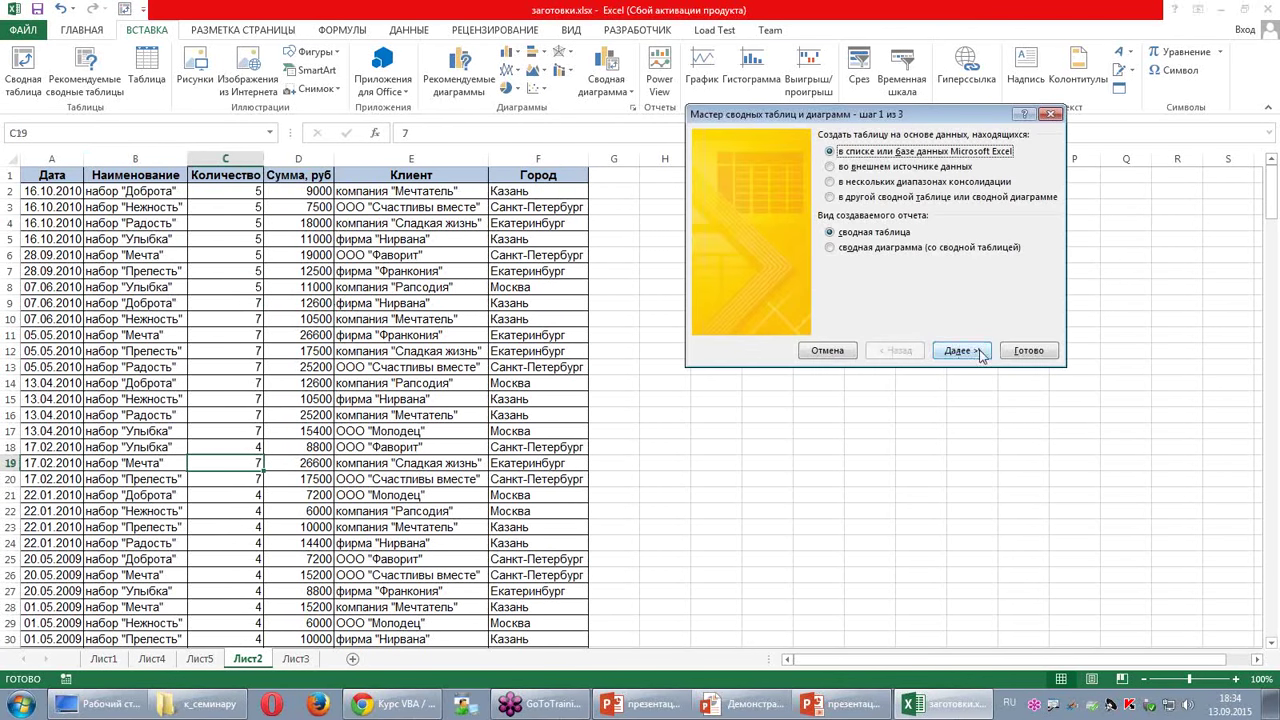
{"action": "left_click", "coordinate": [966, 351]}
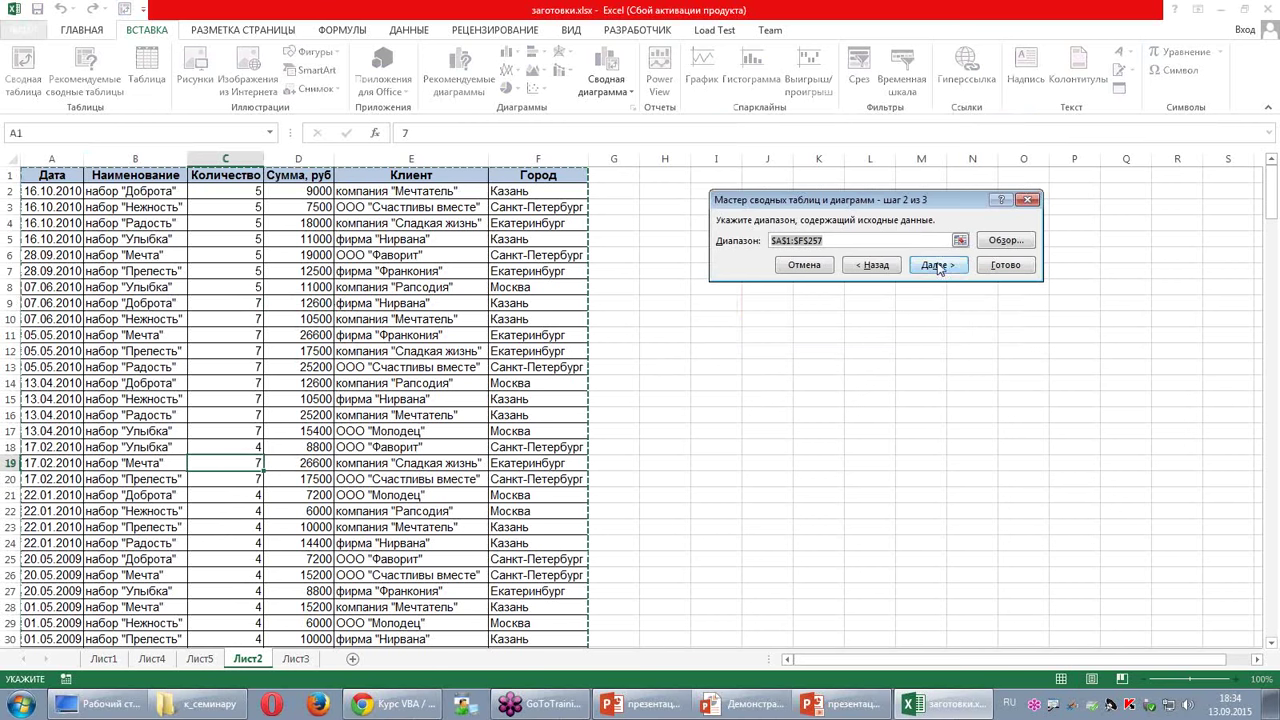
{"action": "left_click", "coordinate": [940, 267]}
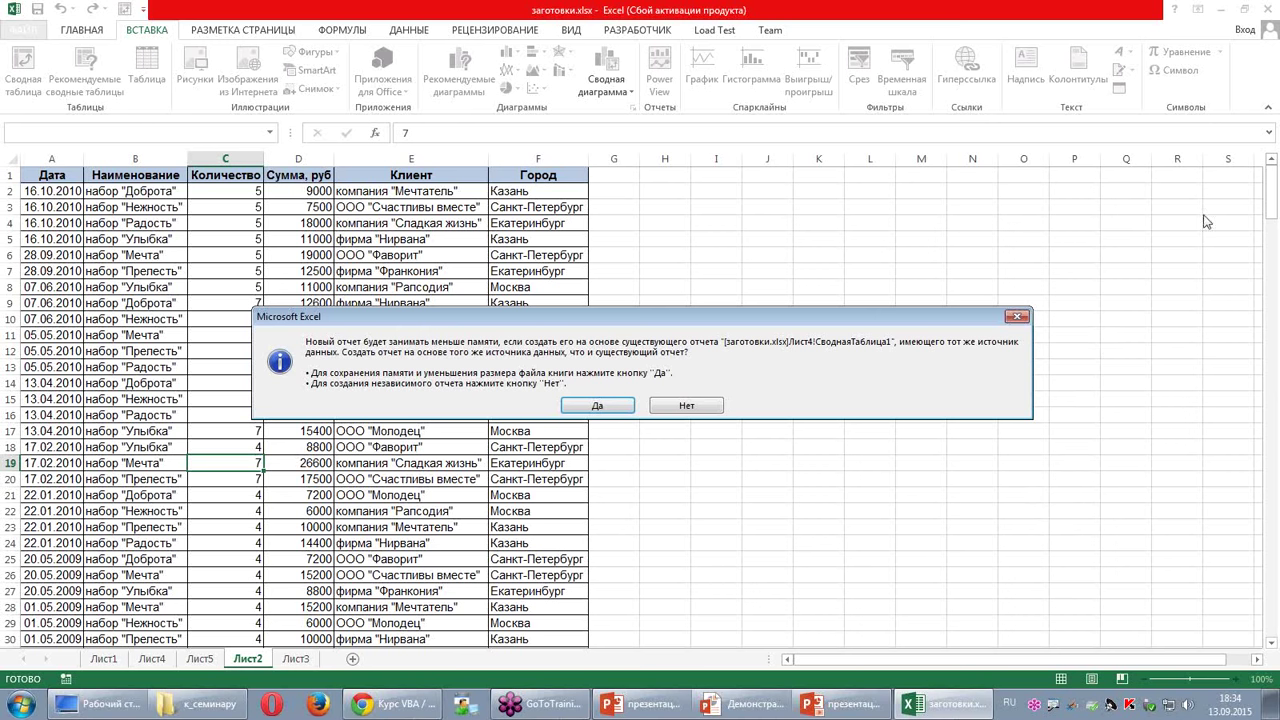
{"action": "key", "text": "alt+shift"}
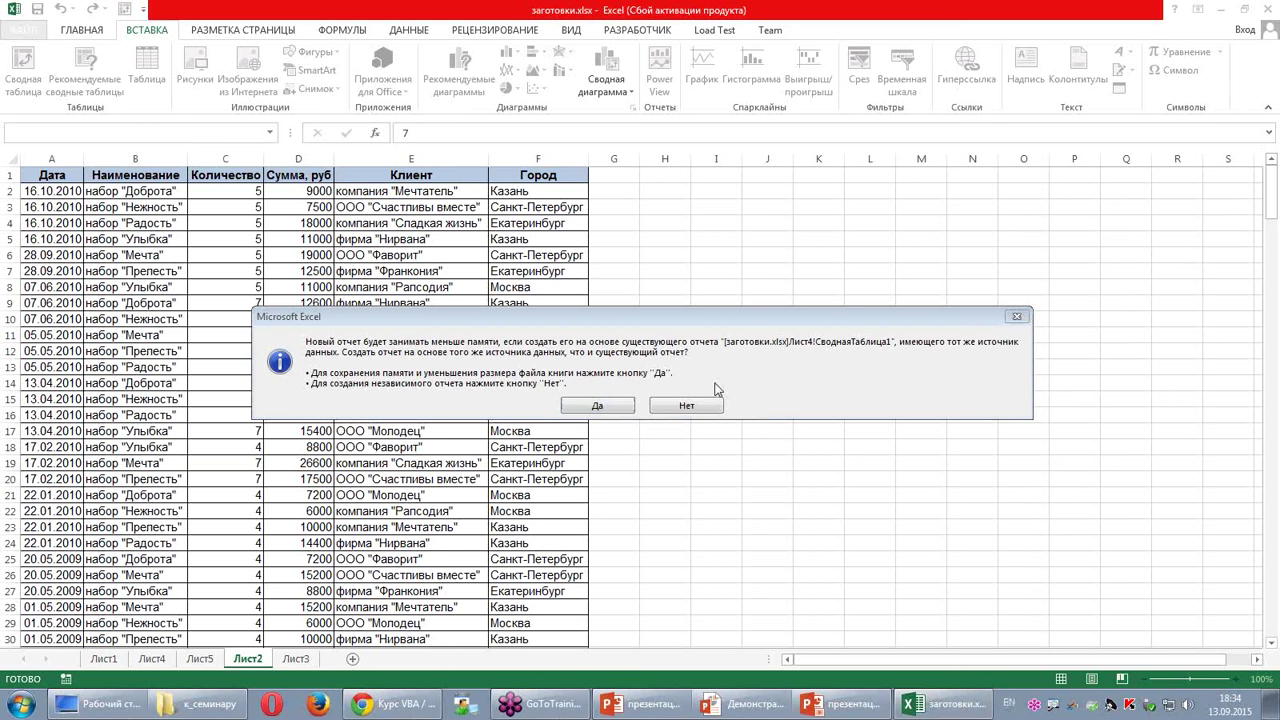
{"action": "left_click", "coordinate": [1017, 318]}
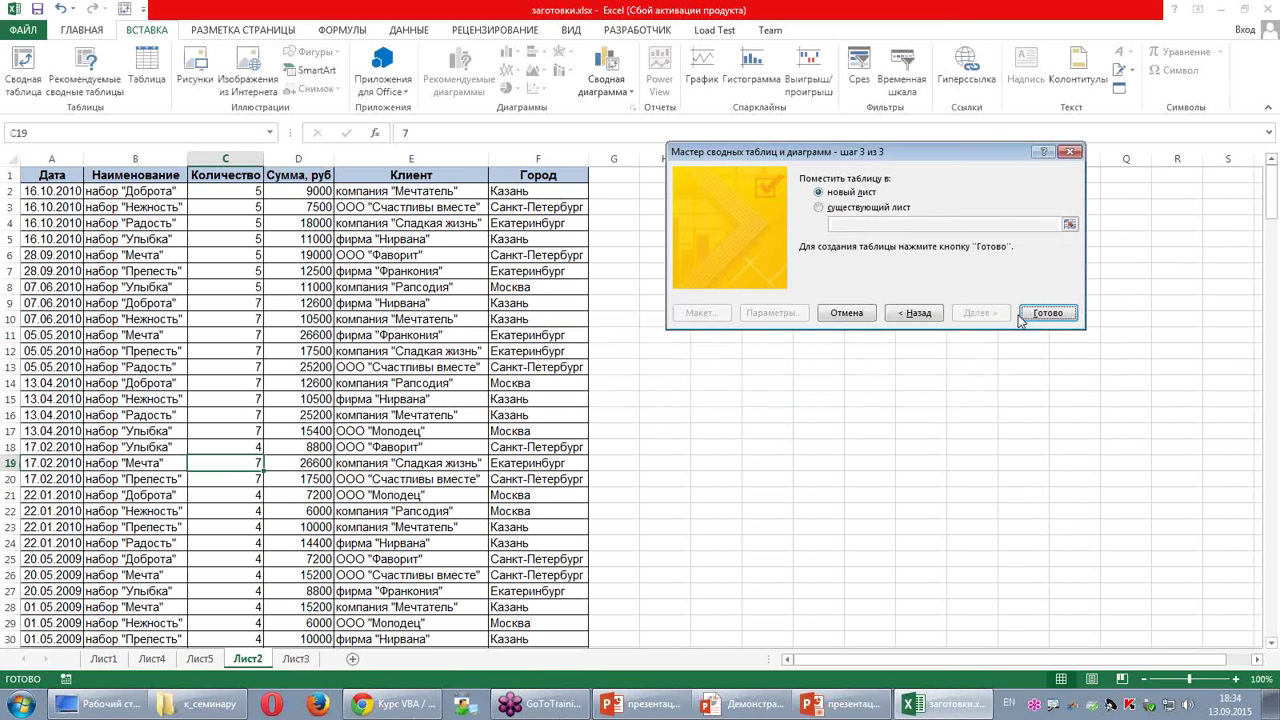
{"action": "left_click", "coordinate": [846, 313]}
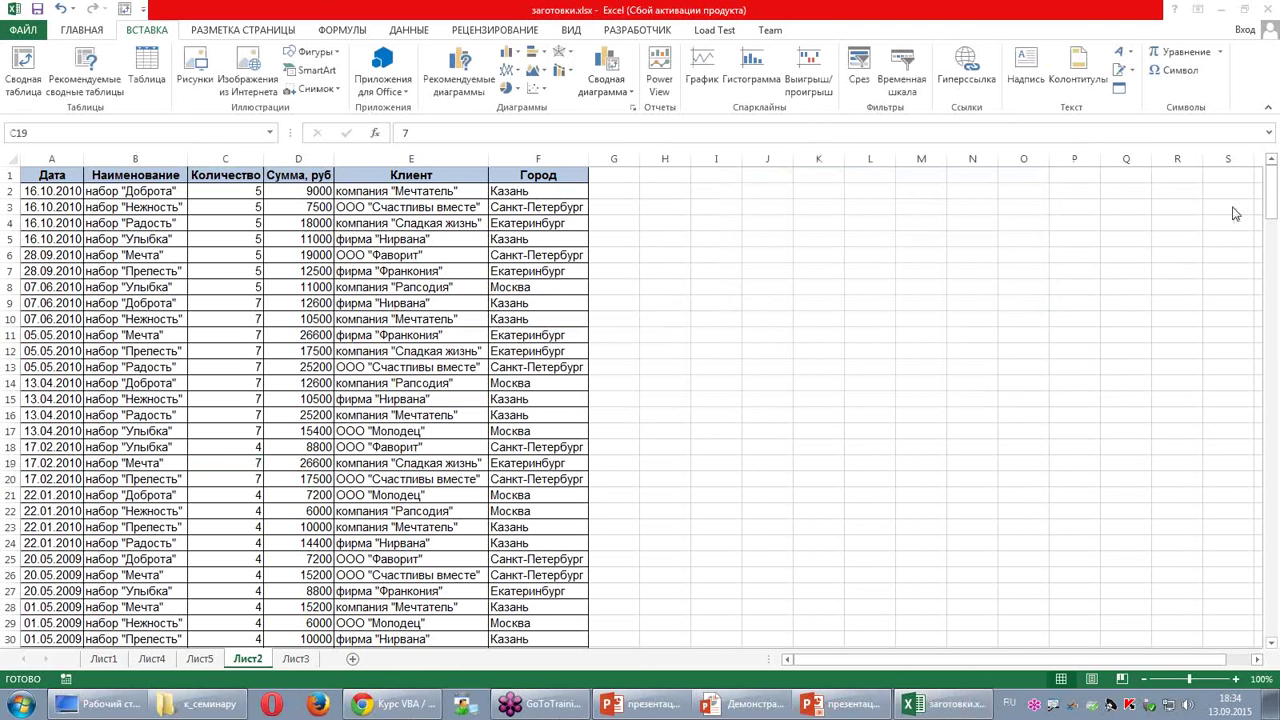
{"action": "key", "text": "alt+shift"}
Step: Advance the PowerPoint slideshow one slide, then go back to the Excel workbook with Alt+Tab
{"action": "left_click", "coordinate": [762, 702]}
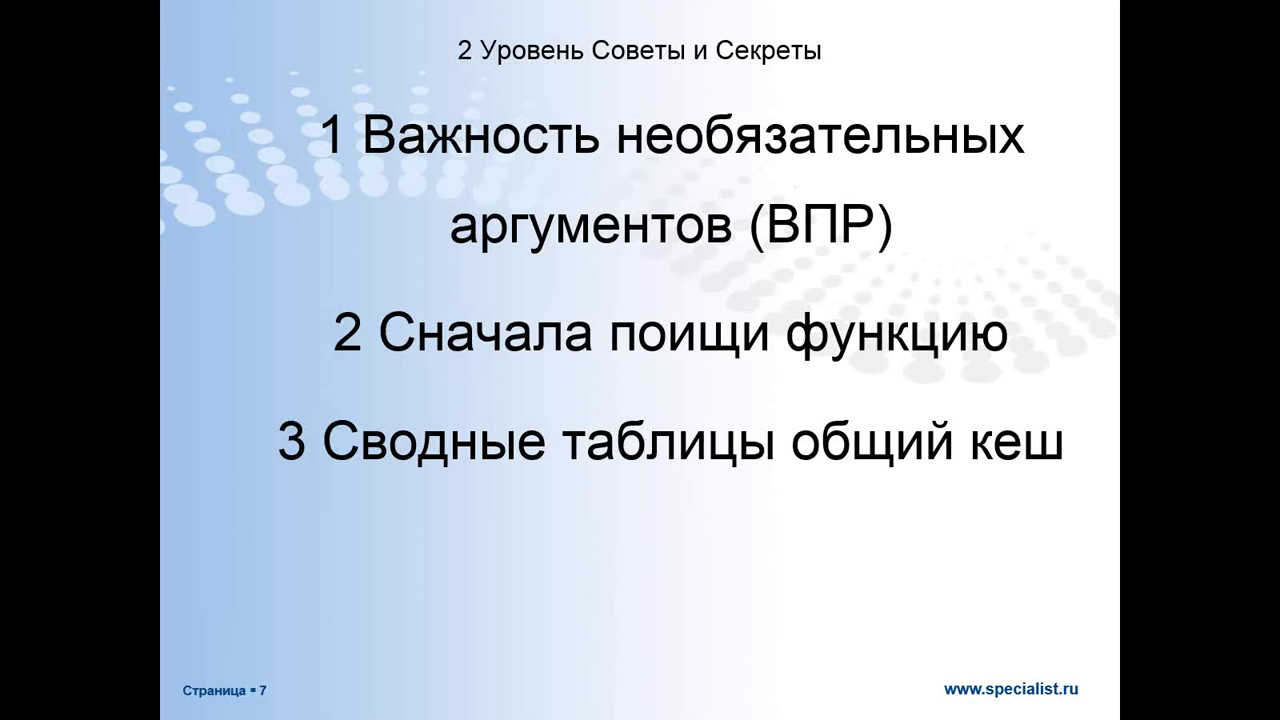
{"action": "left_click", "coordinate": [707, 455]}
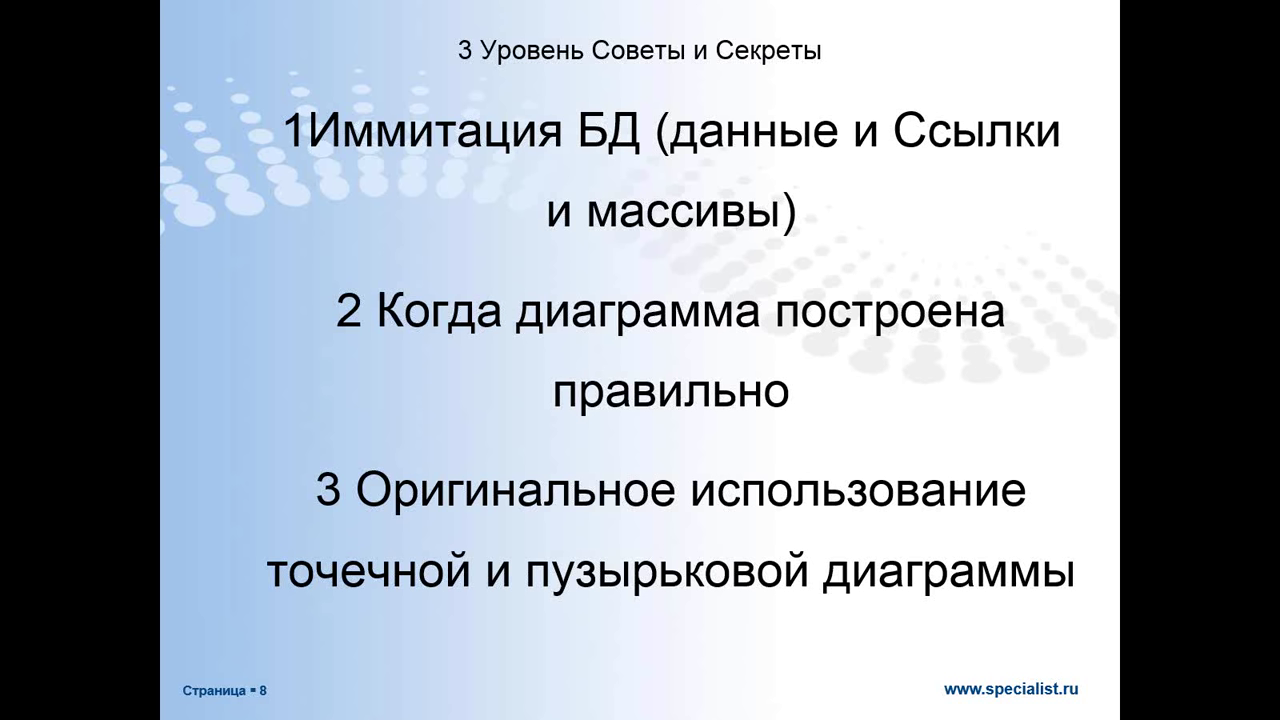
{"action": "key", "text": "alt+Tab"}
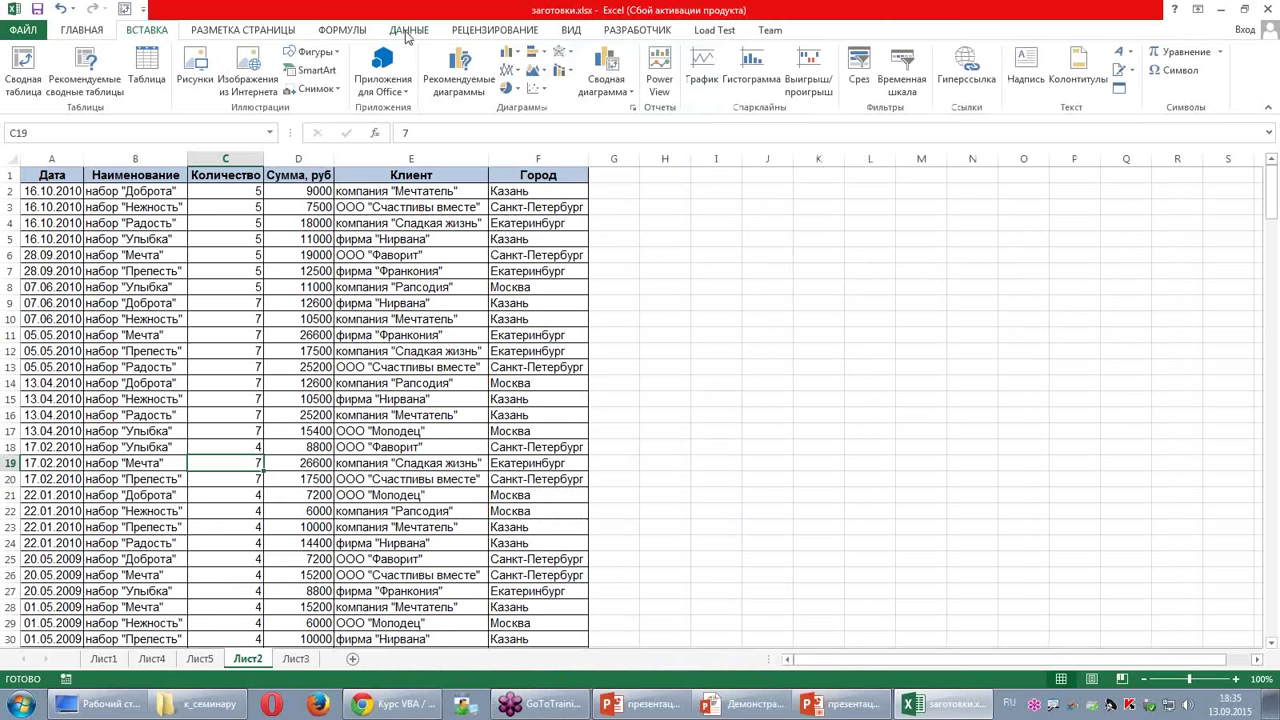
{"action": "left_click", "coordinate": [407, 32]}
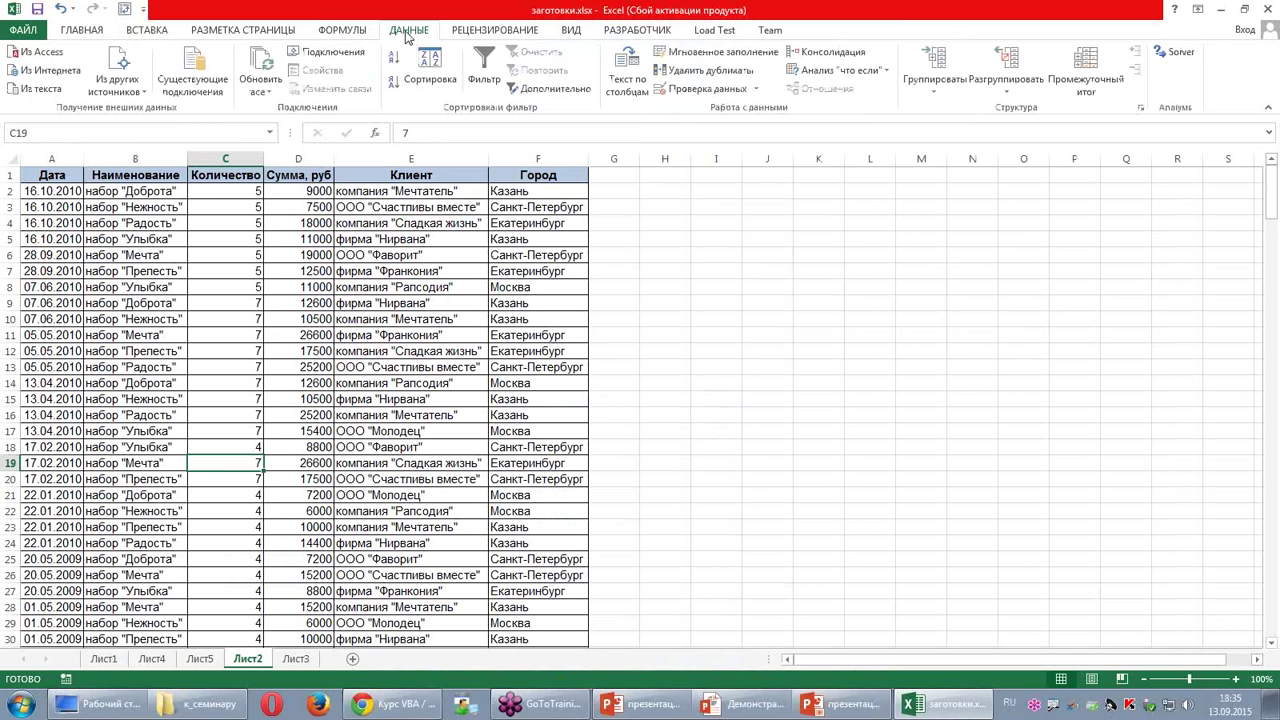
{"action": "left_click", "coordinate": [349, 33]}
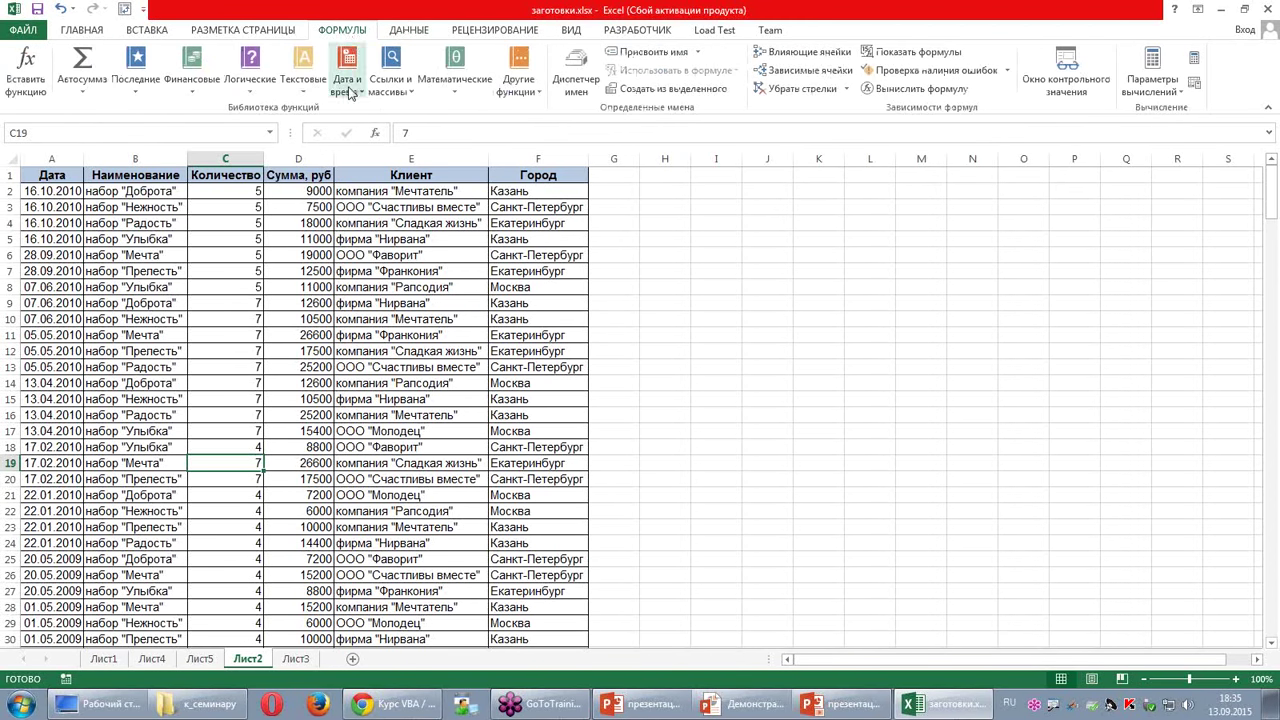
{"action": "left_click", "coordinate": [403, 90]}
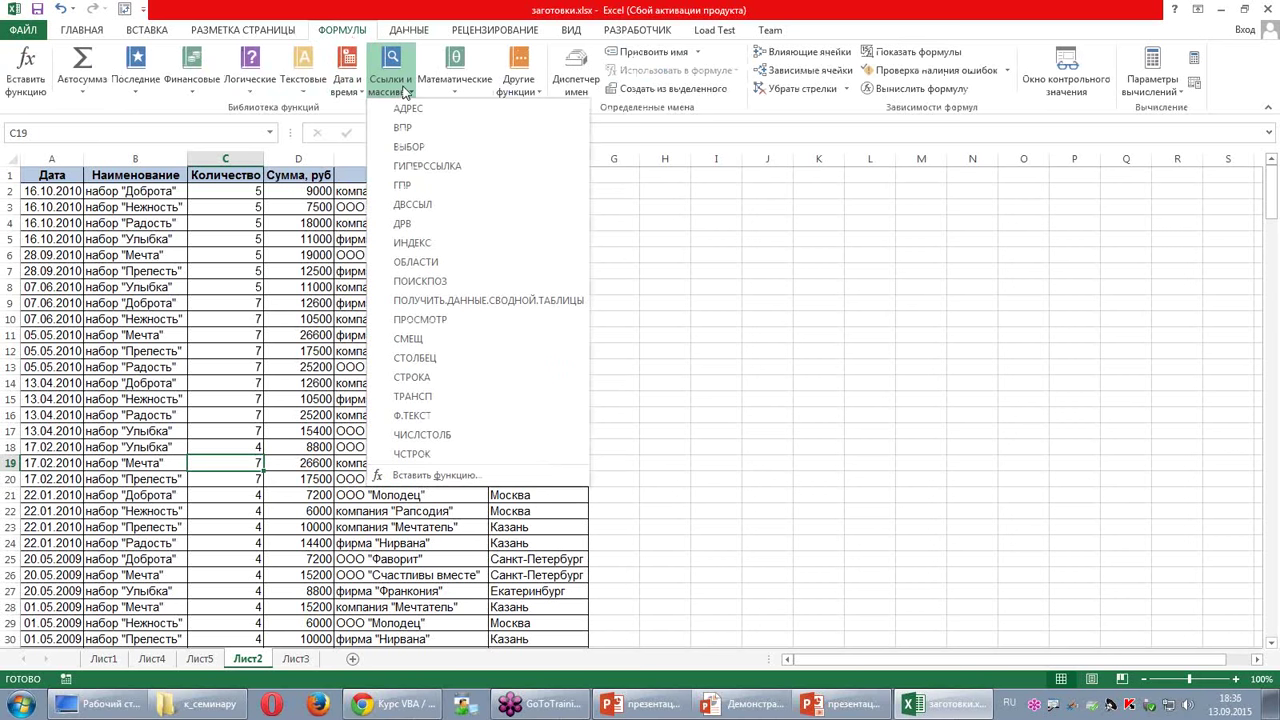
{"action": "left_click", "coordinate": [285, 380]}
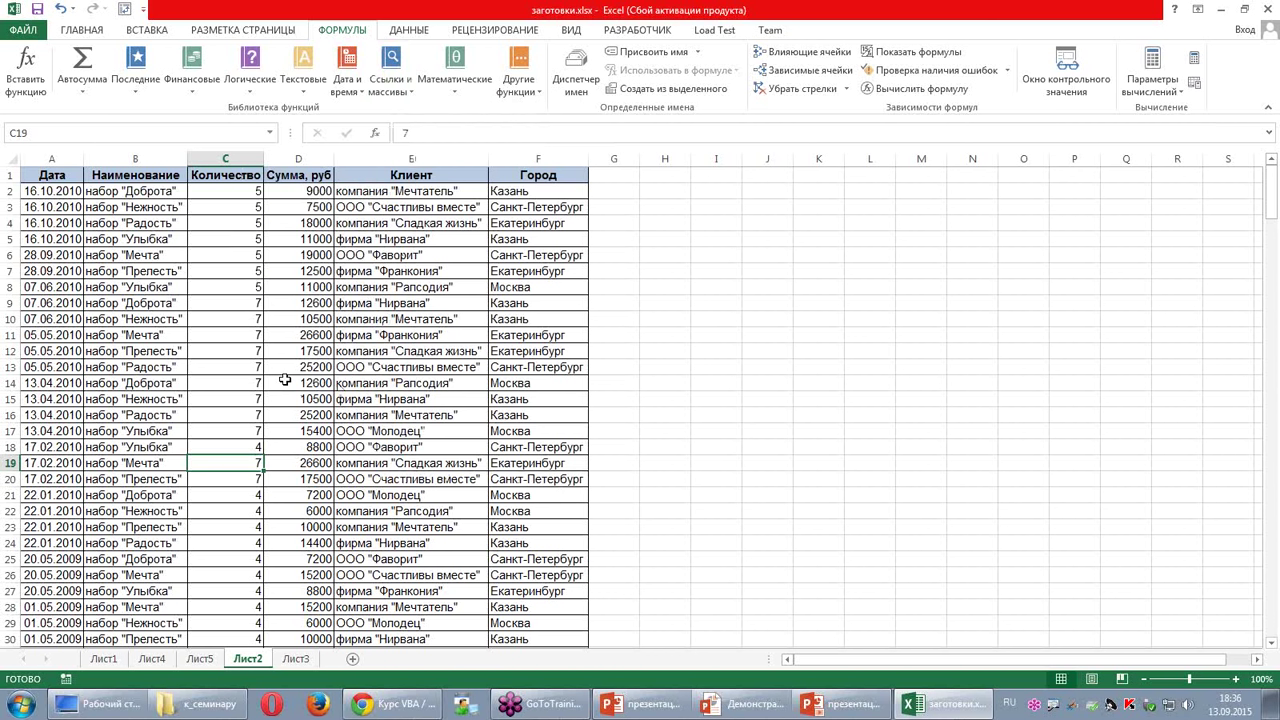
{"action": "left_click_drag", "start_coordinate": [52, 173], "coordinate": [552, 175]}
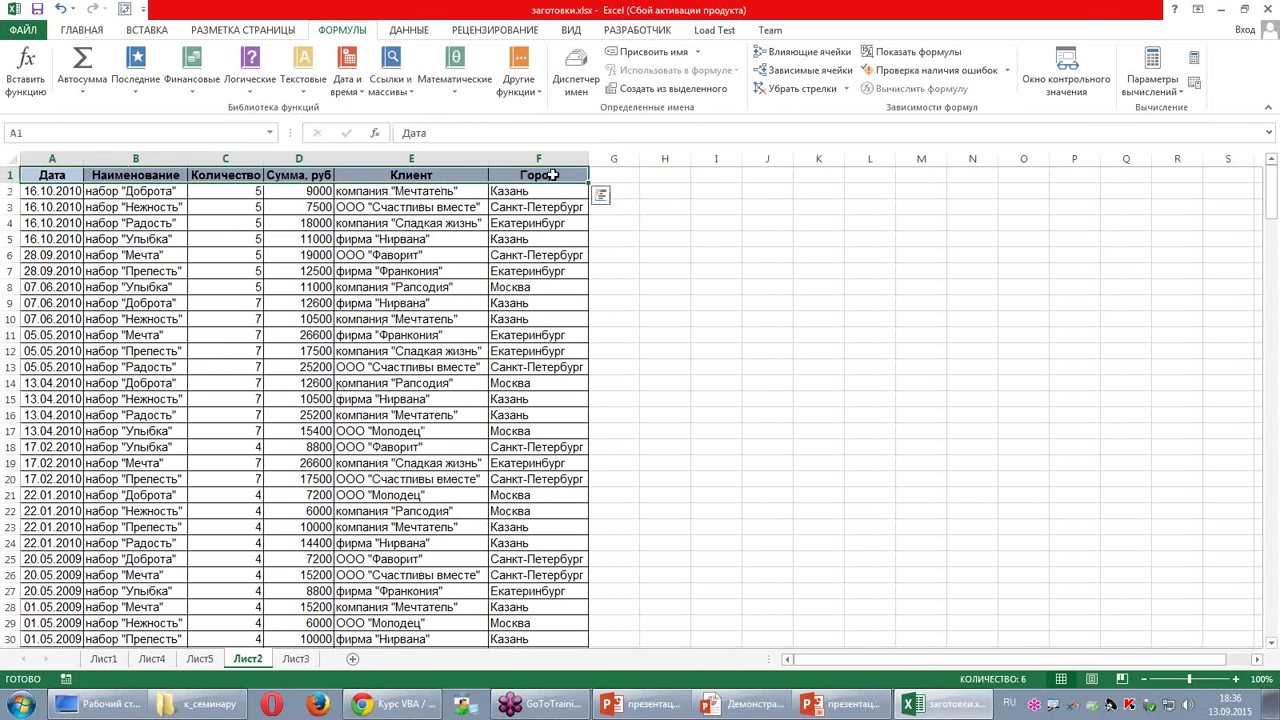
{"action": "left_click", "coordinate": [10, 303]}
{"action": "right_click", "coordinate": [12, 305]}
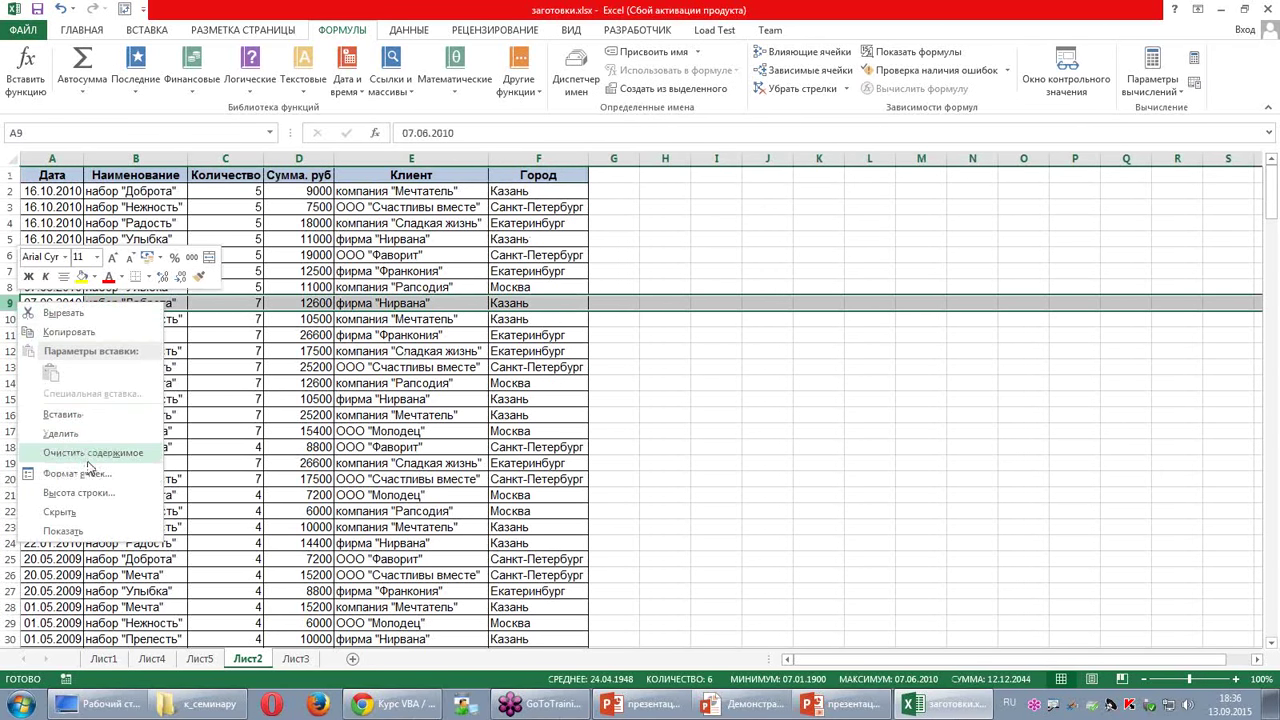
{"action": "left_click", "coordinate": [78, 416]}
{"action": "left_click", "coordinate": [255, 285]}
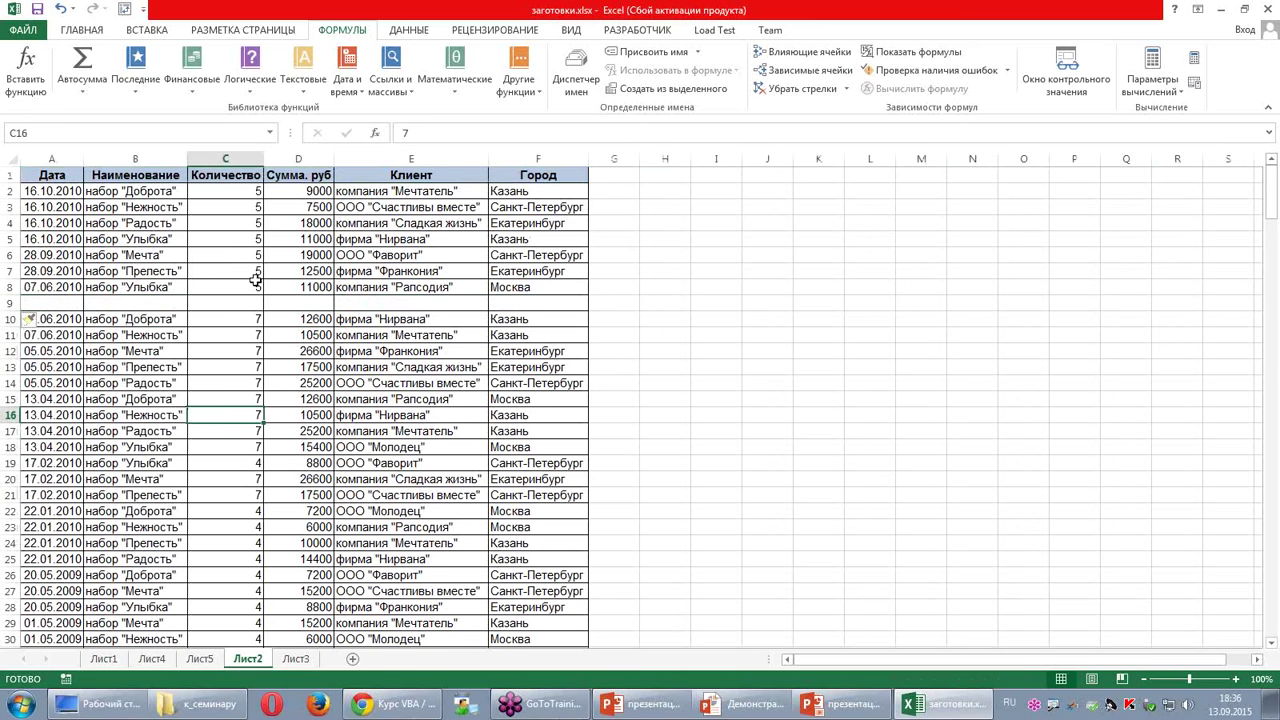
{"action": "left_click", "coordinate": [380, 158]}
{"action": "right_click", "coordinate": [380, 152]}
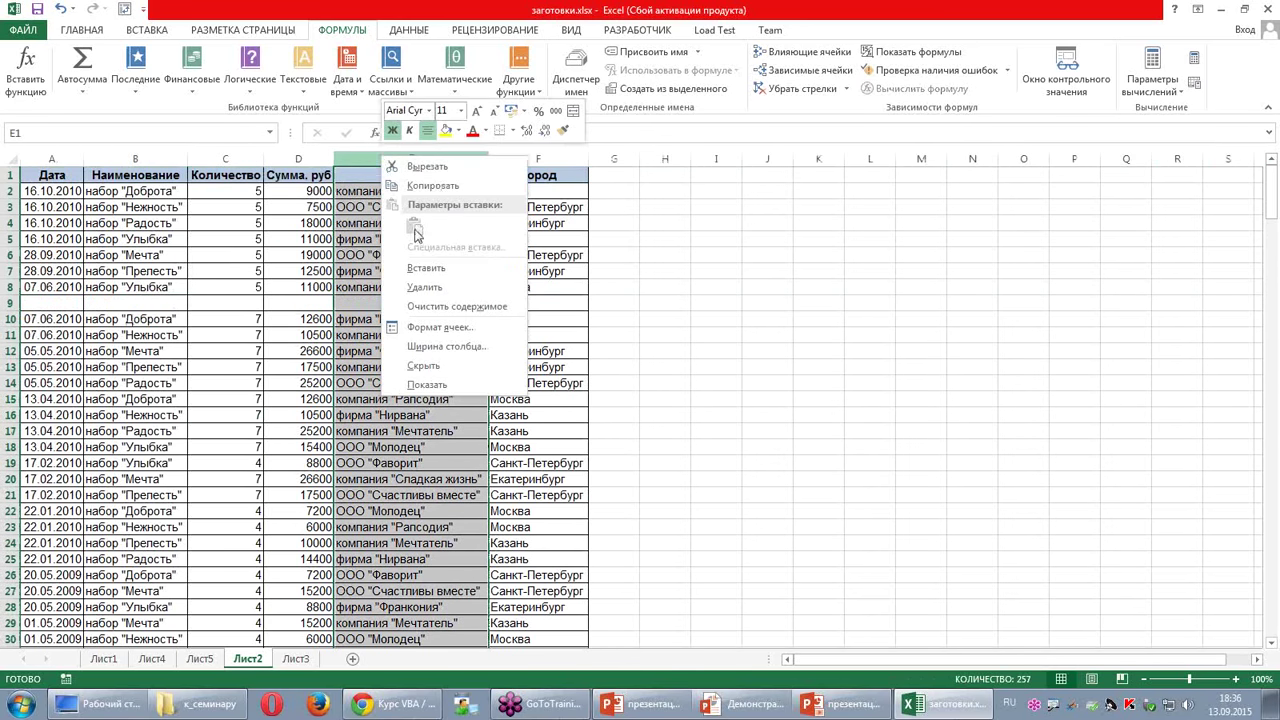
{"action": "left_click", "coordinate": [420, 268]}
{"action": "left_click", "coordinate": [352, 431]}
{"action": "left_click", "coordinate": [163, 461]}
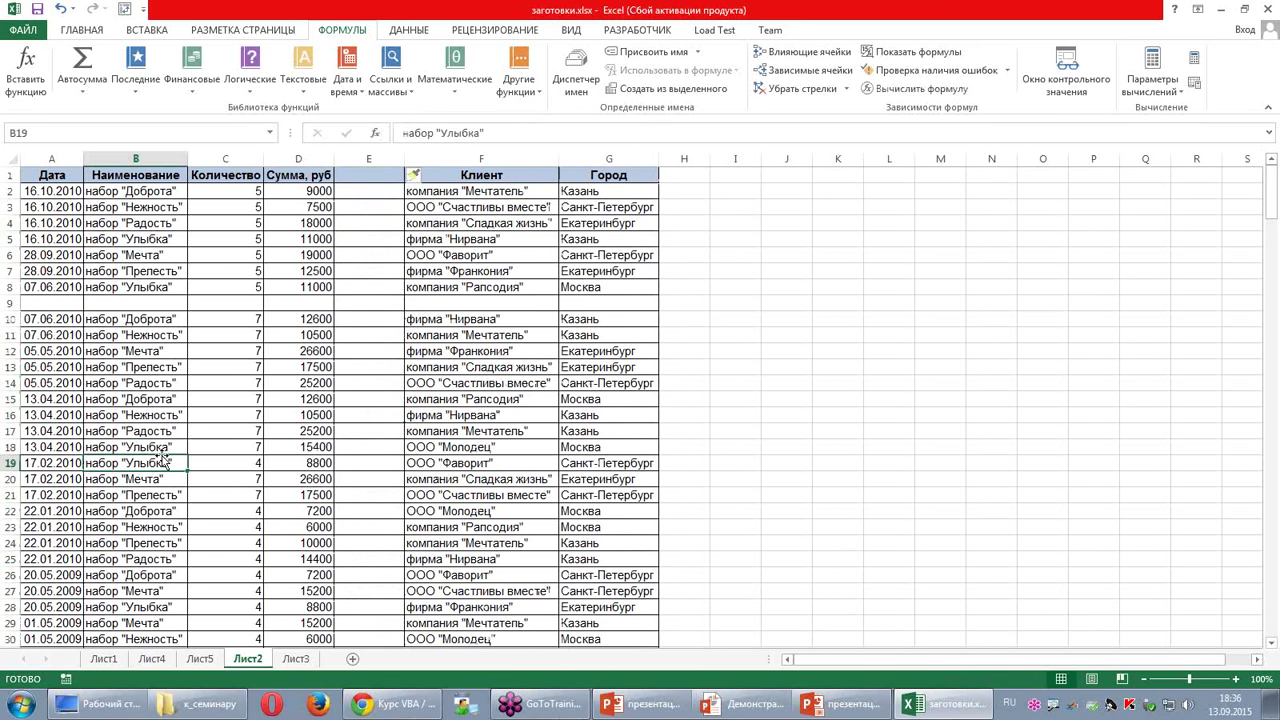
{"action": "key", "text": "ctrl+a"}
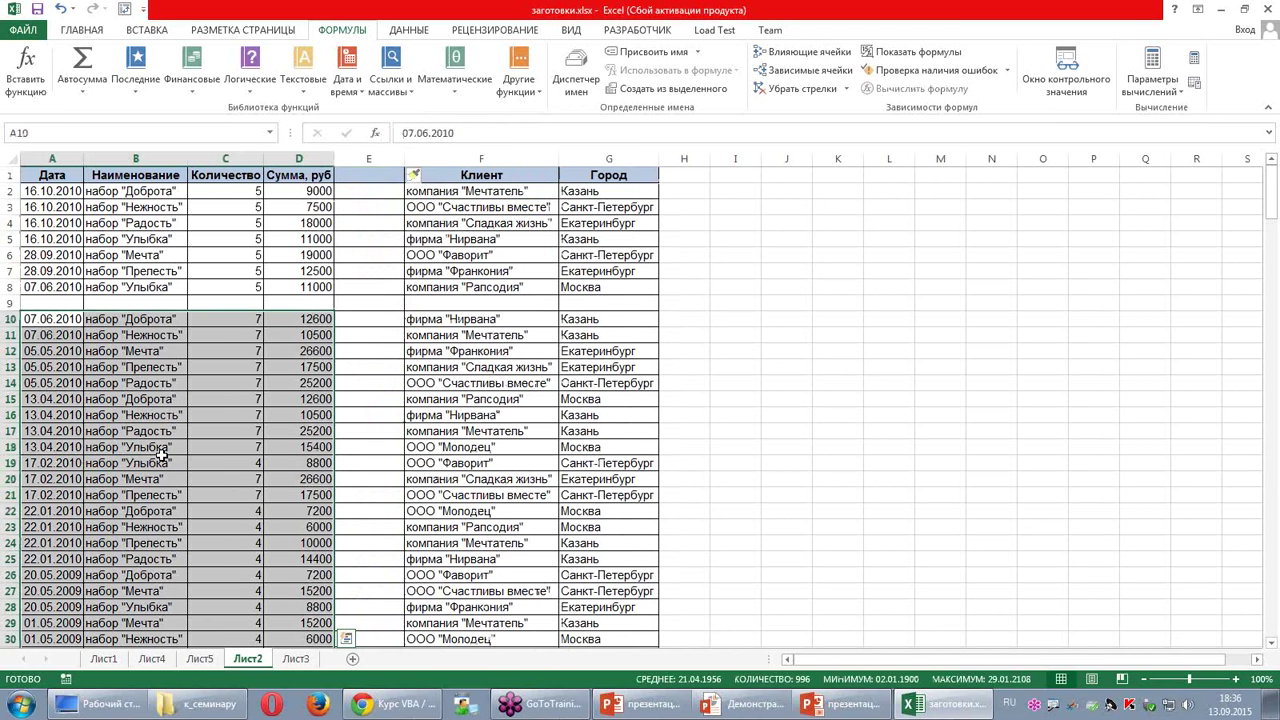
{"action": "left_click", "coordinate": [227, 266]}
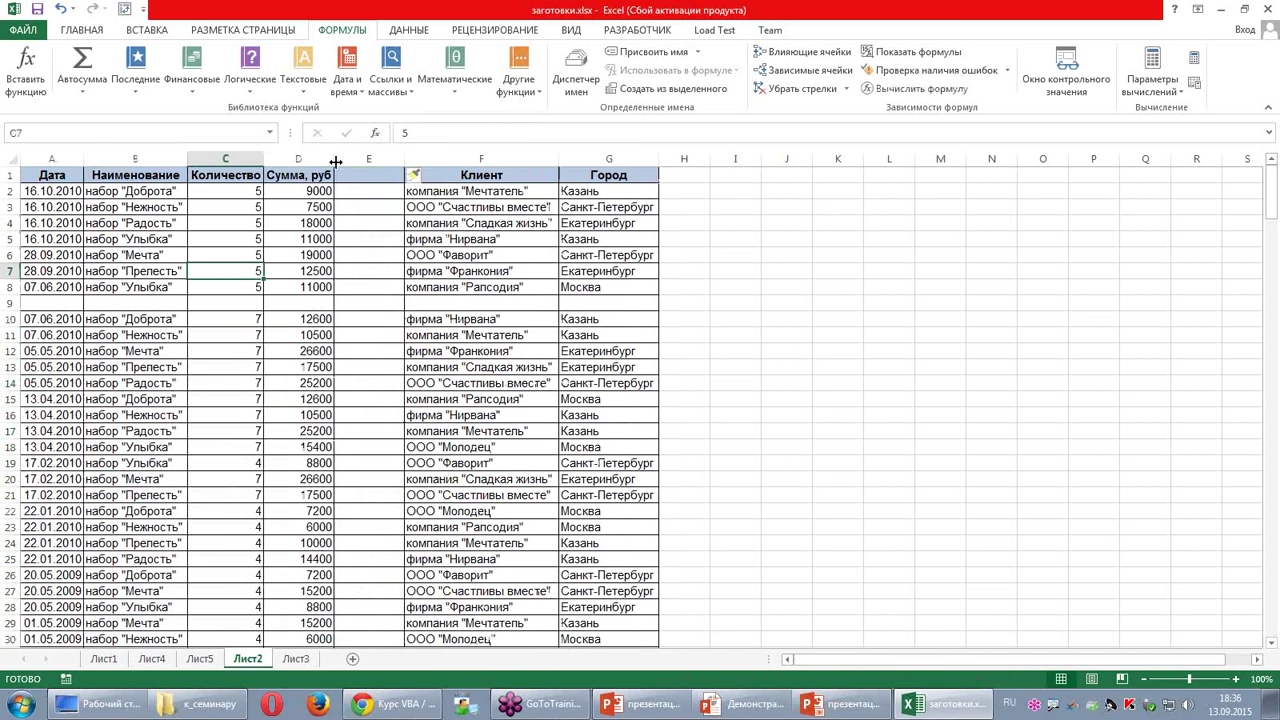
{"action": "left_click", "coordinate": [59, 9]}
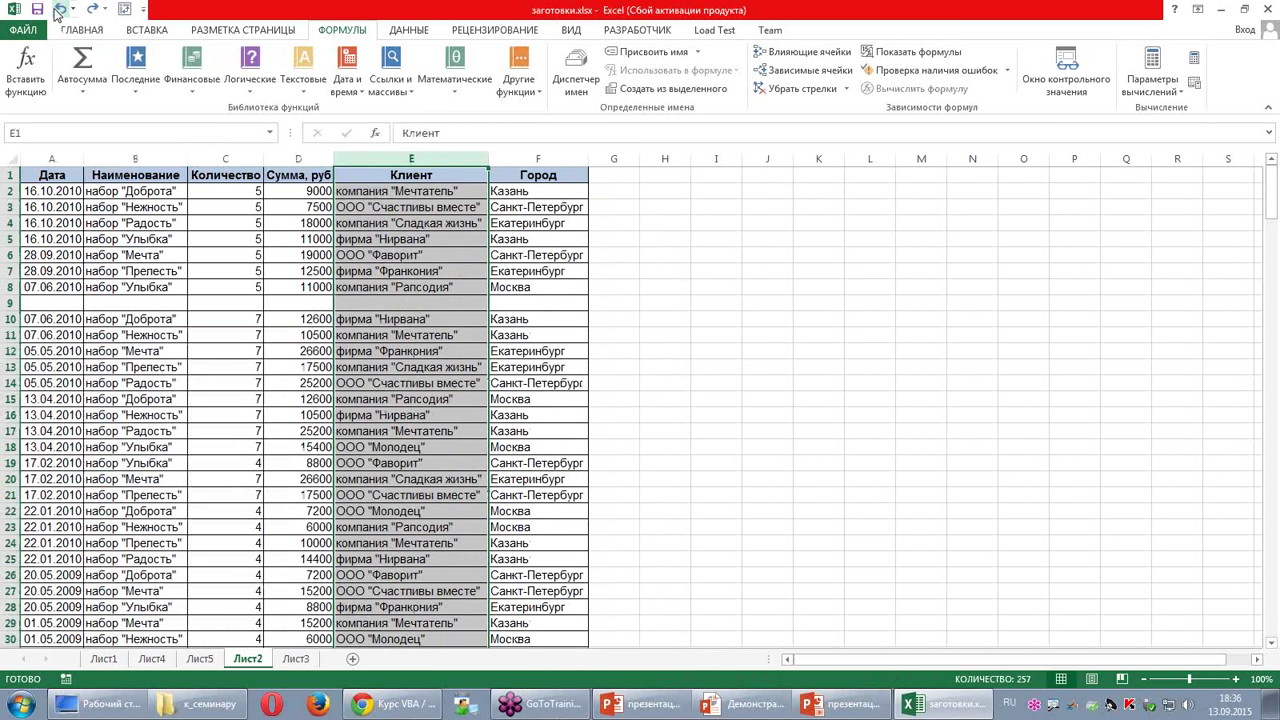
{"action": "left_click", "coordinate": [59, 9]}
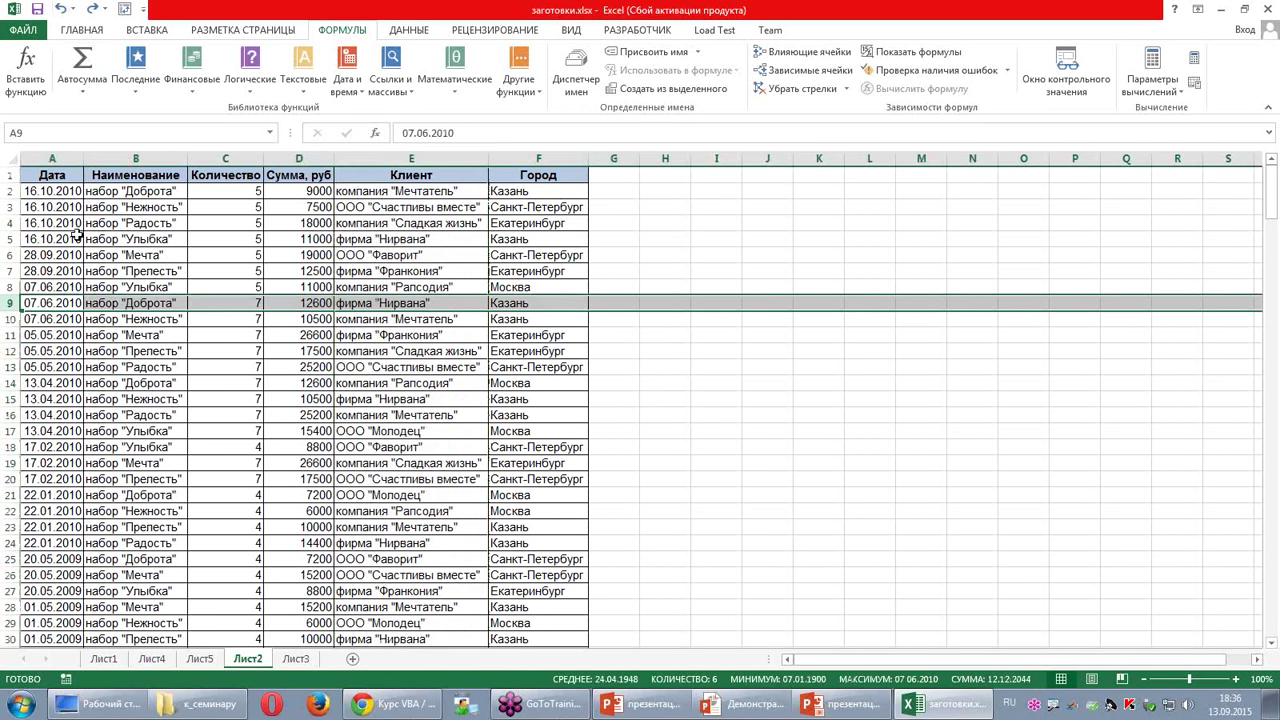
{"action": "left_click_drag", "start_coordinate": [45, 207], "coordinate": [538, 204]}
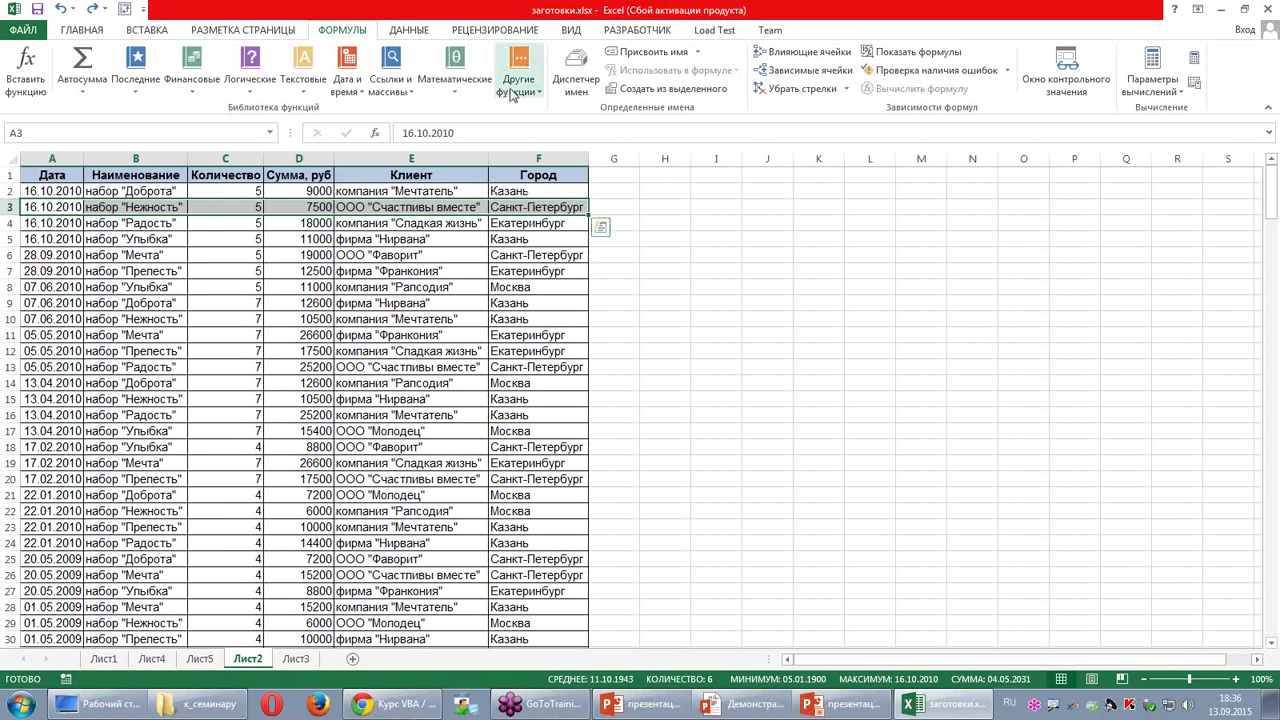
{"action": "left_click", "coordinate": [420, 31]}
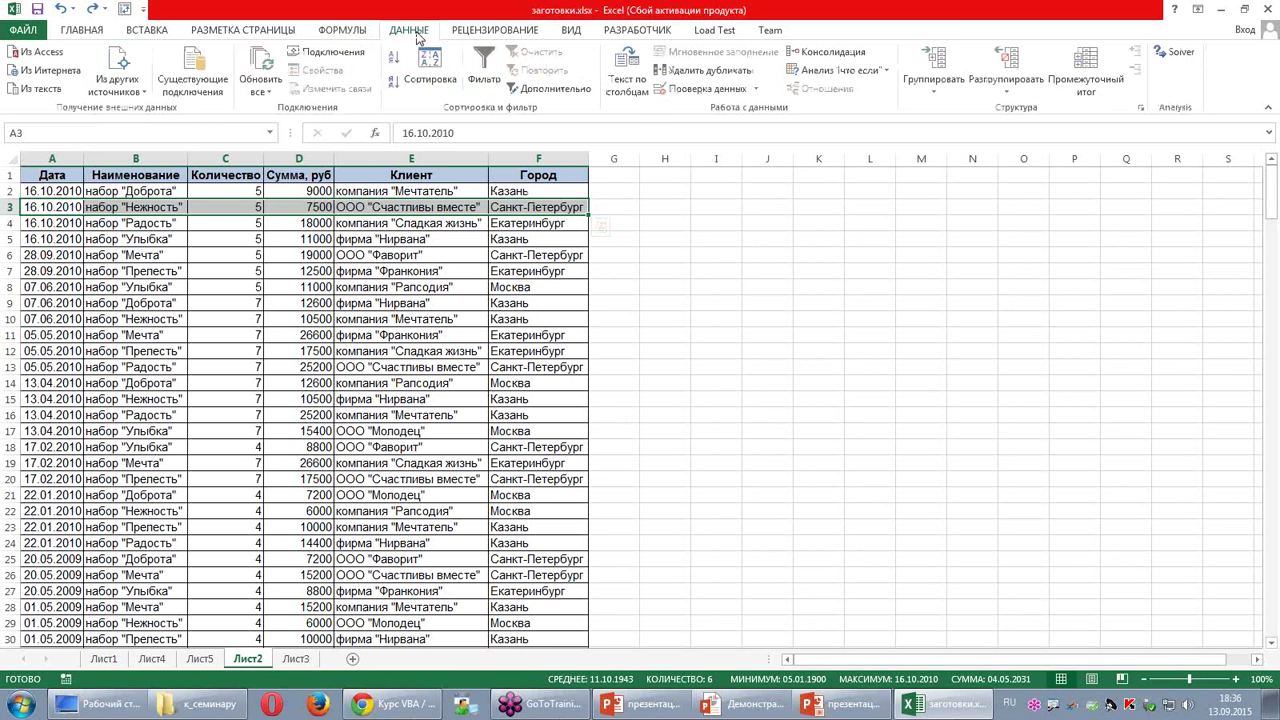
{"action": "left_click", "coordinate": [445, 444]}
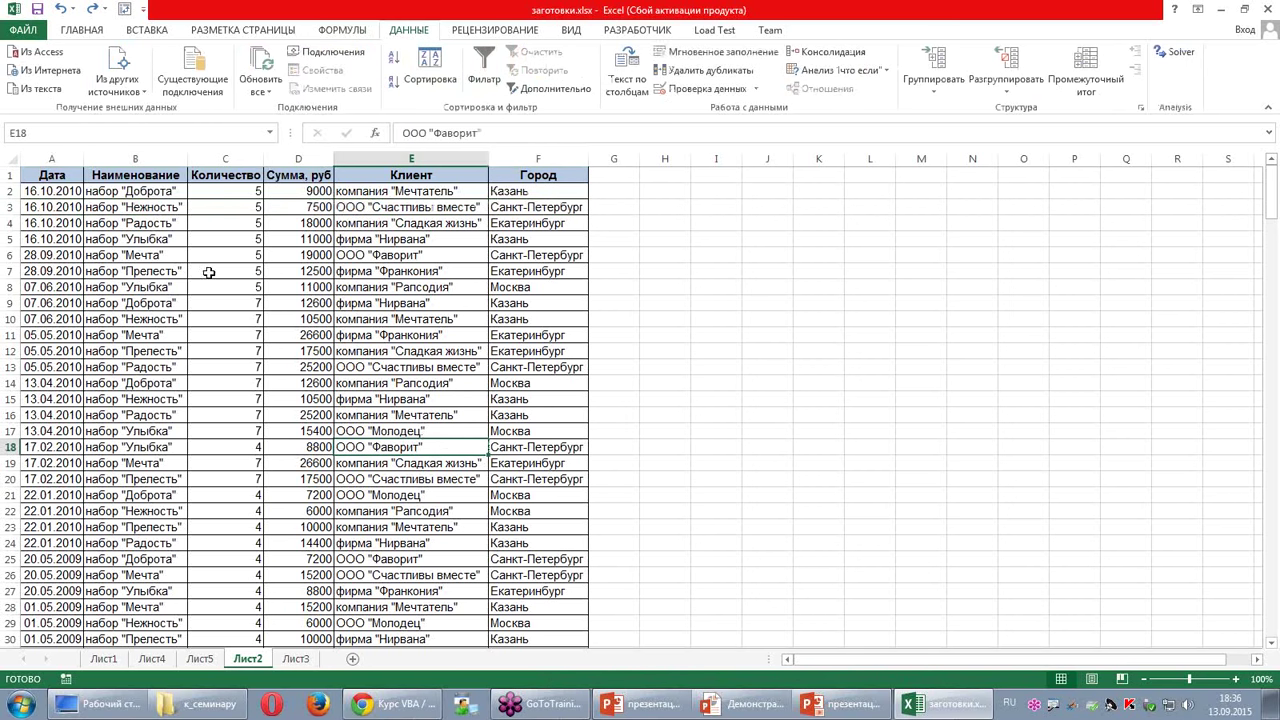
{"action": "left_click_drag", "start_coordinate": [161, 245], "coordinate": [305, 363]}
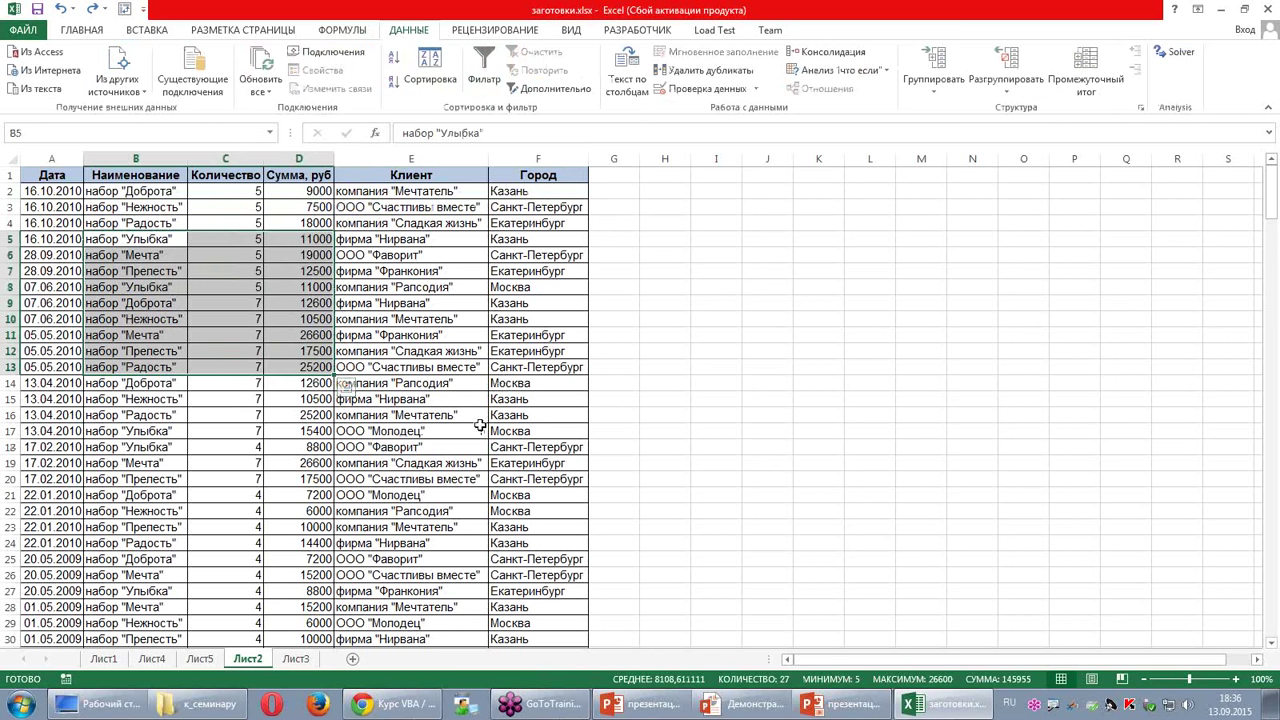
{"action": "left_click", "coordinate": [443, 320]}
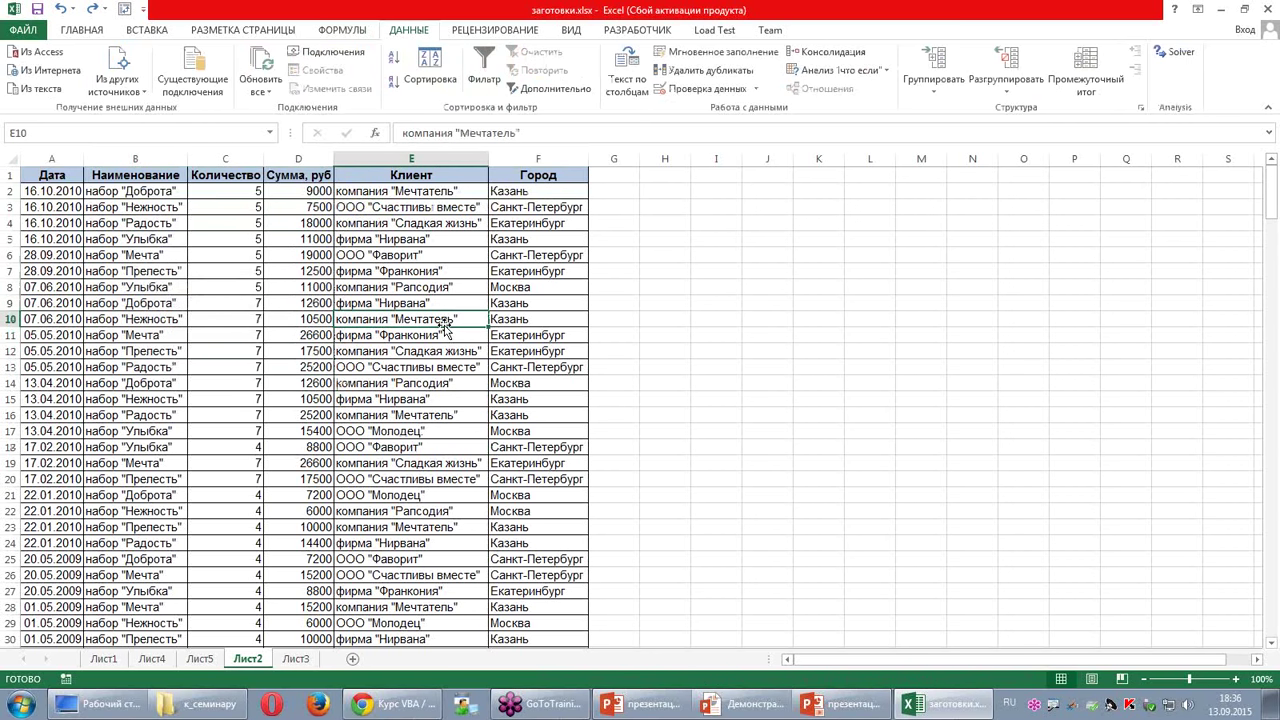
{"action": "key", "text": "ctrl+a"}
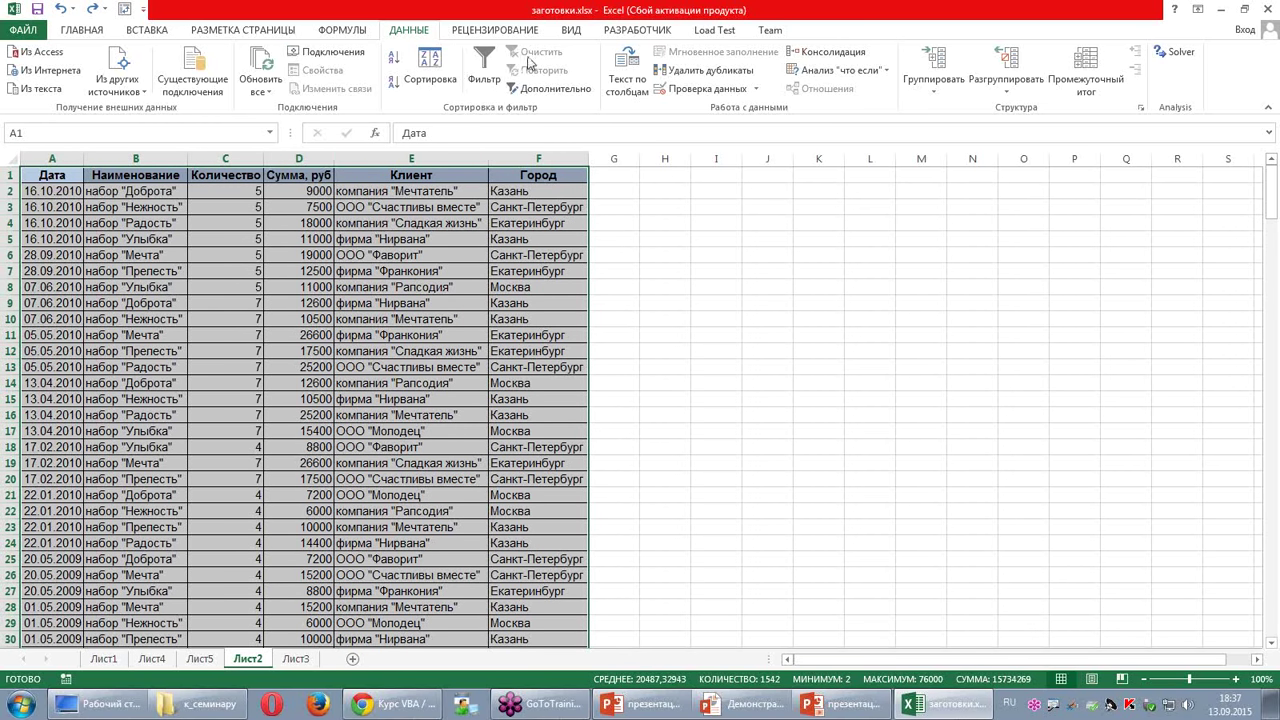
{"action": "left_click", "coordinate": [393, 271]}
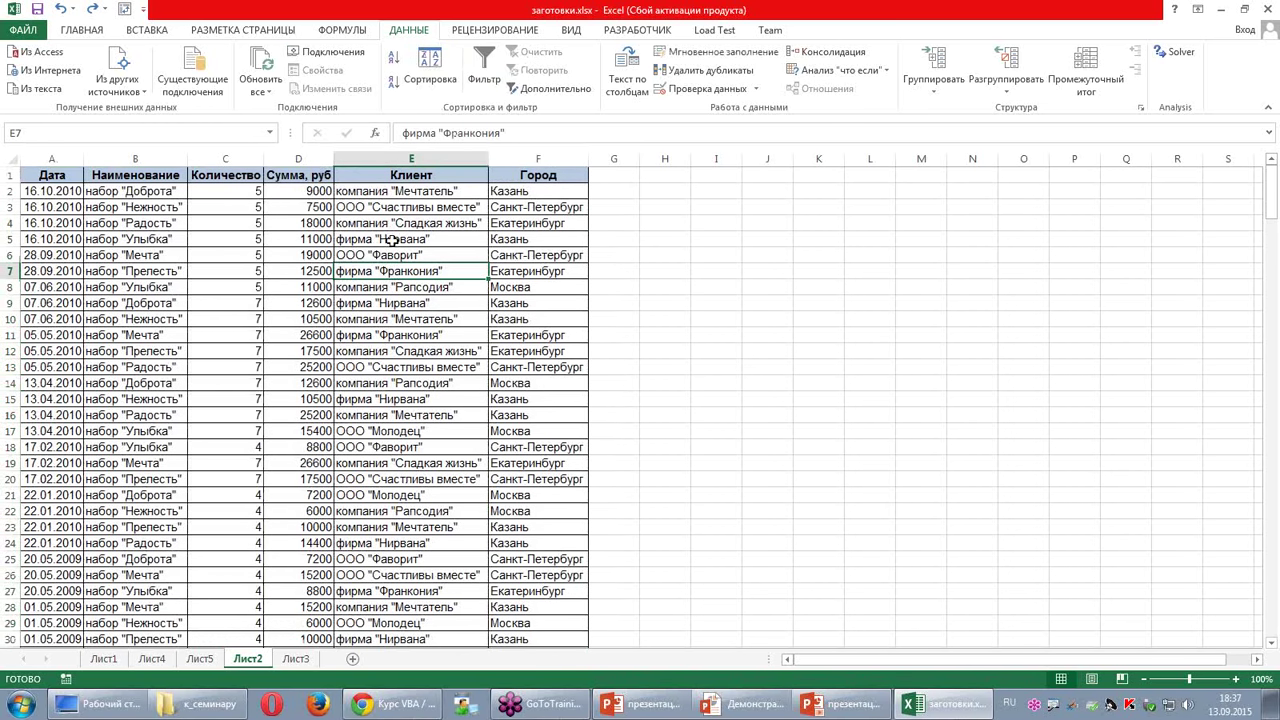
{"action": "left_click", "coordinate": [147, 30]}
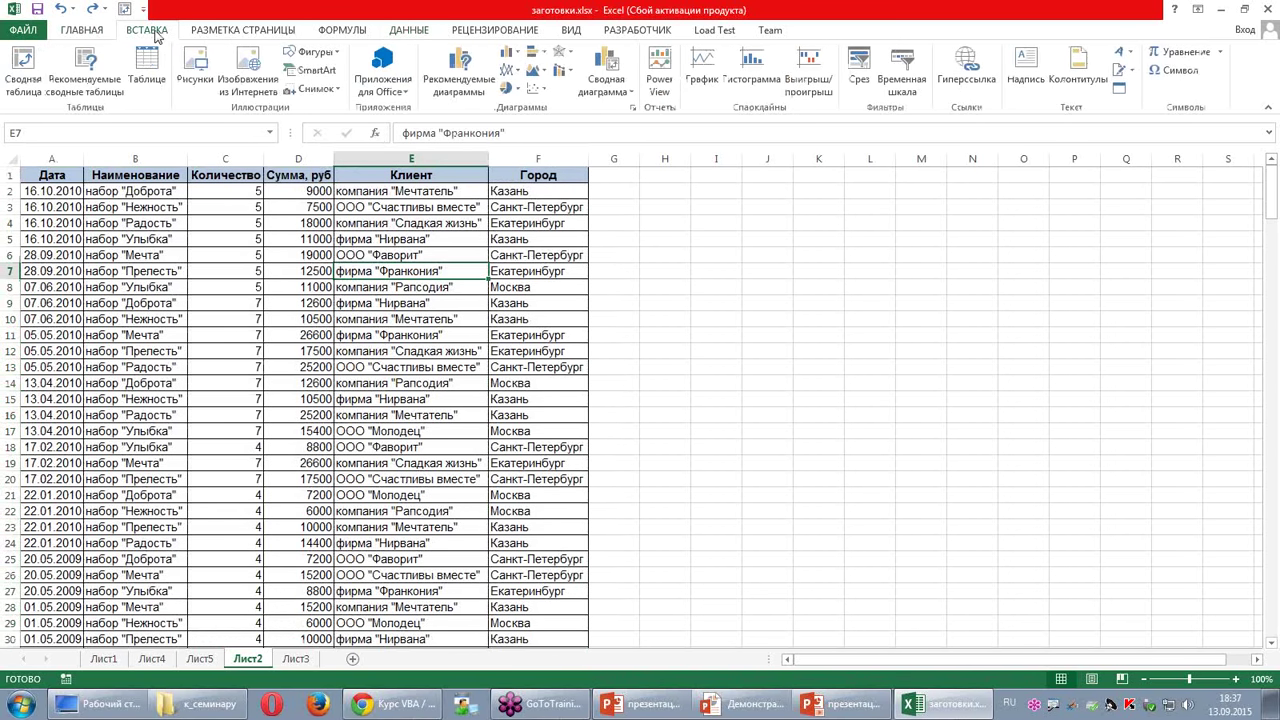
Step: Turn the Лист2 sales range $A$1:$F$257 into an Excel table, then return to the slideshow
{"action": "left_click", "coordinate": [141, 86]}
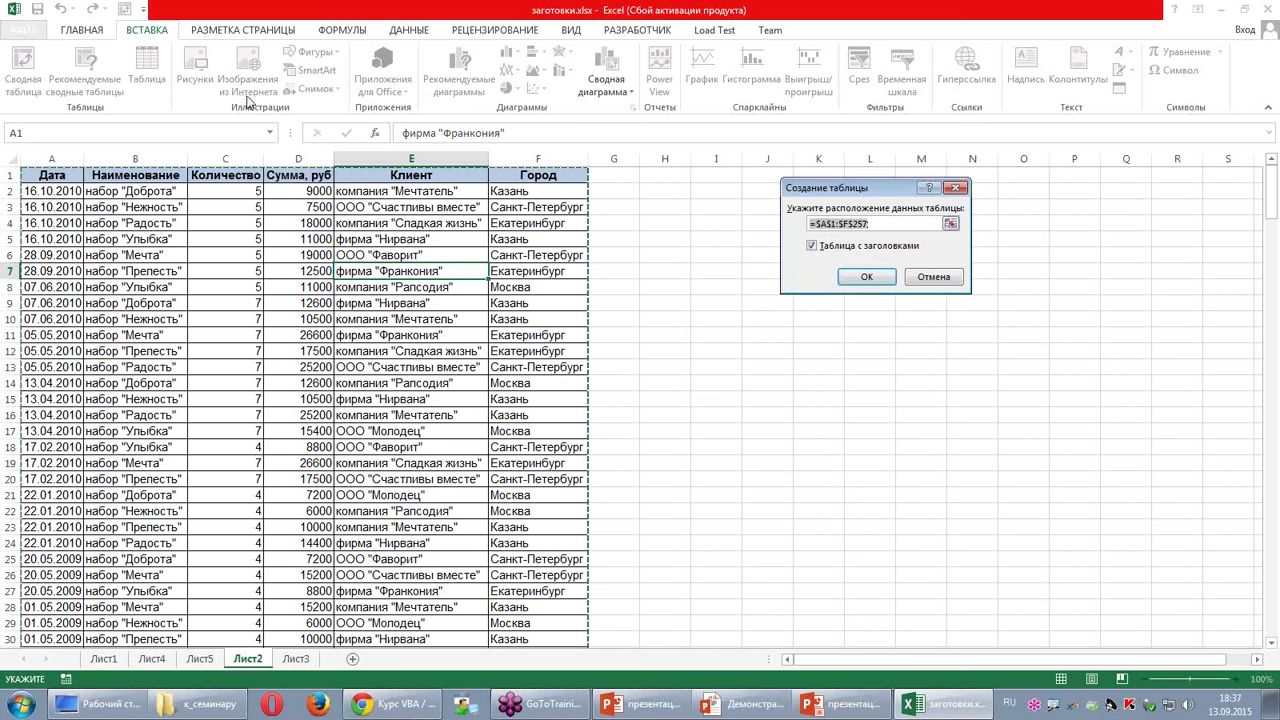
{"action": "key", "text": "Escape"}
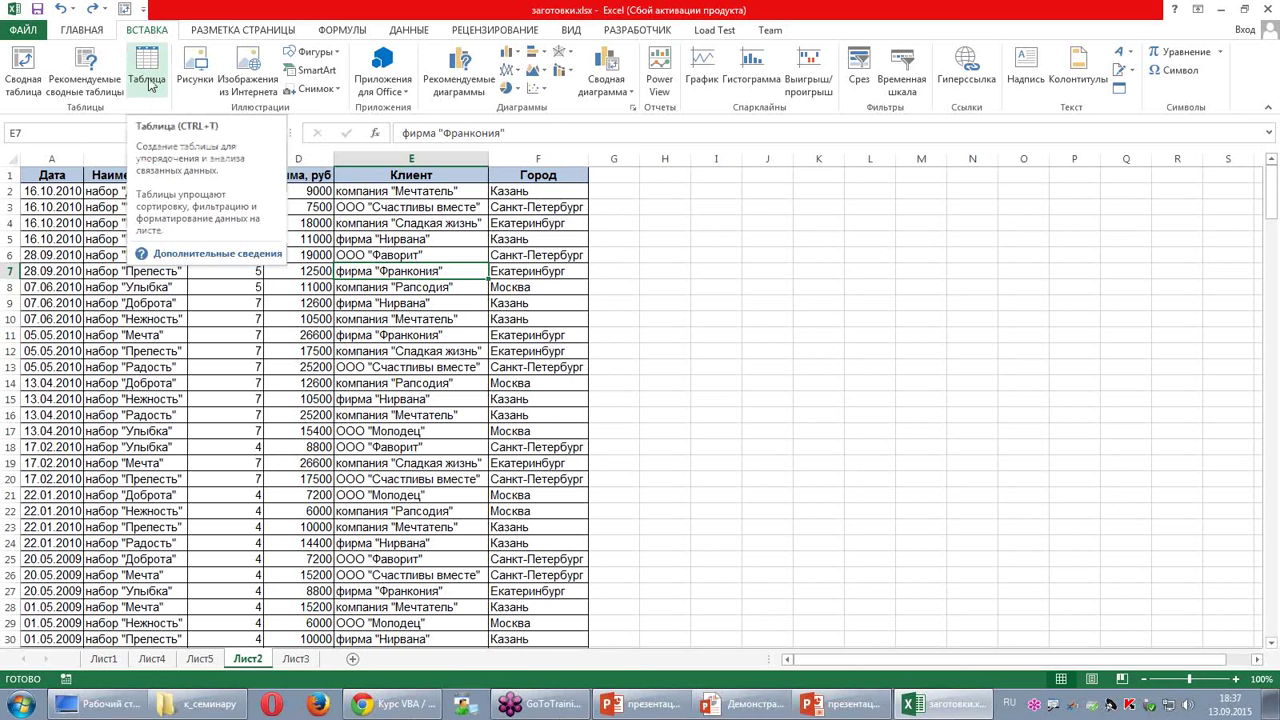
{"action": "left_click", "coordinate": [148, 80]}
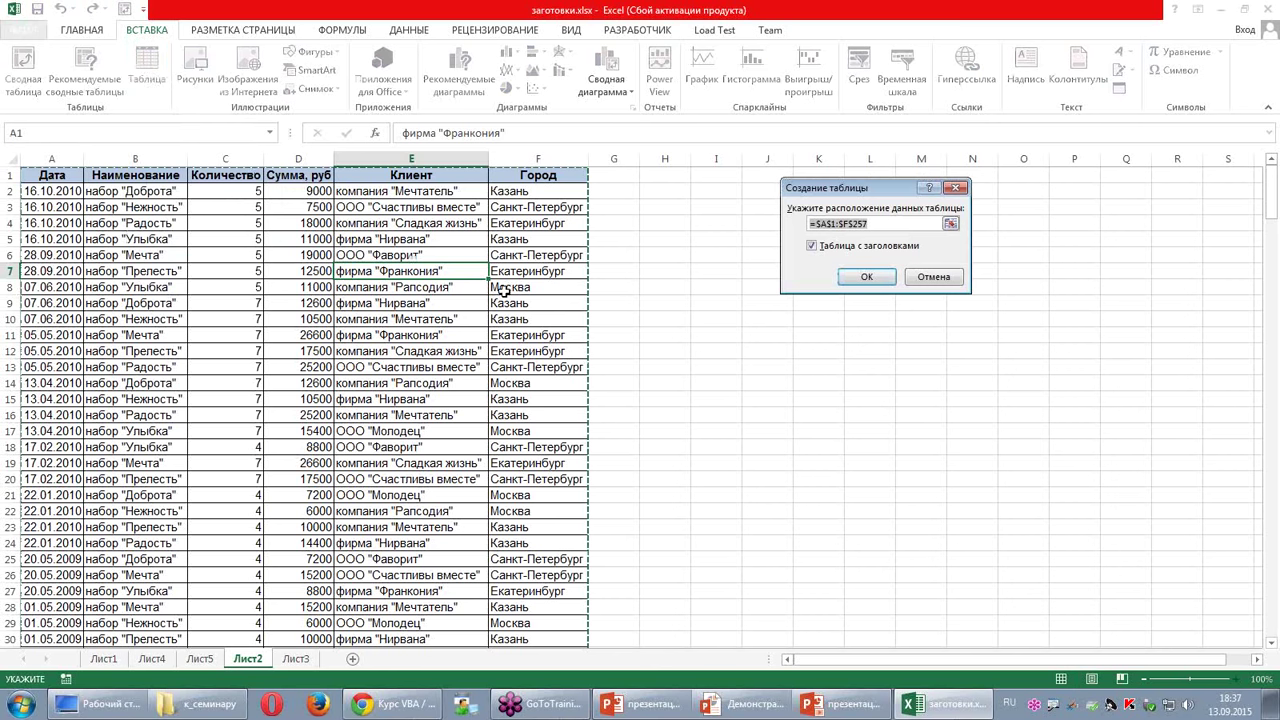
{"action": "left_click", "coordinate": [862, 279]}
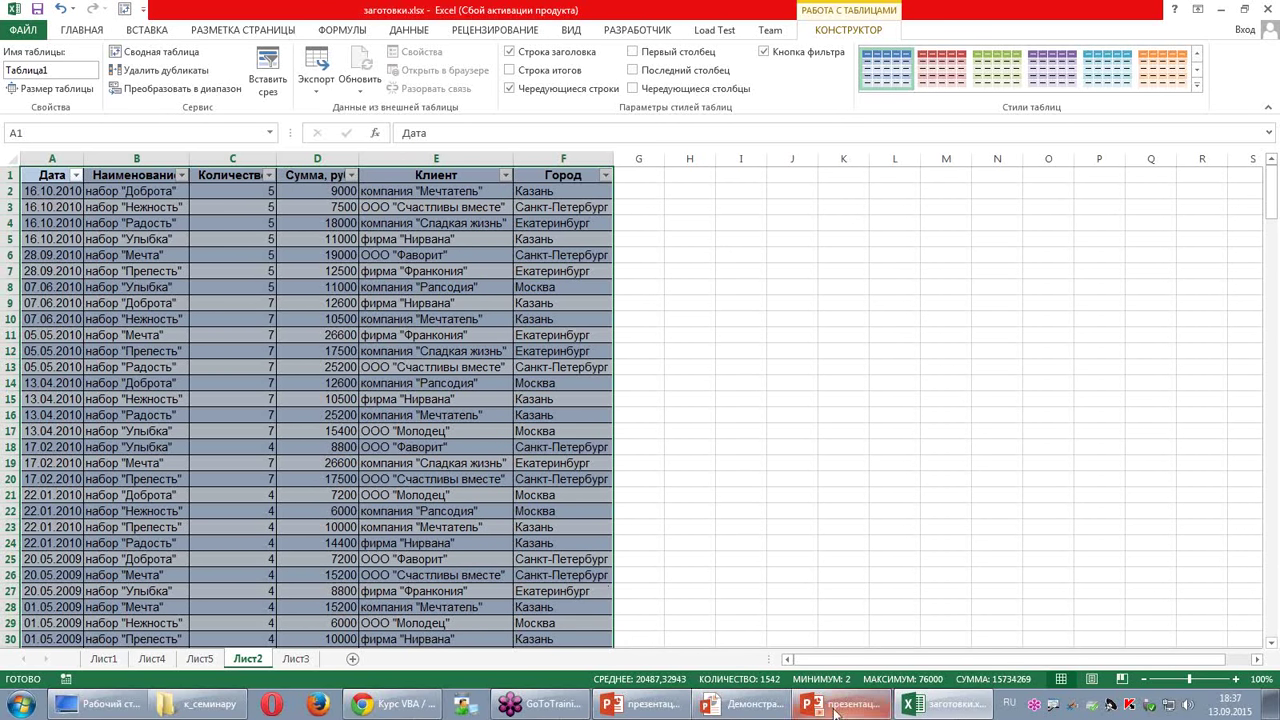
{"action": "left_click", "coordinate": [755, 704]}
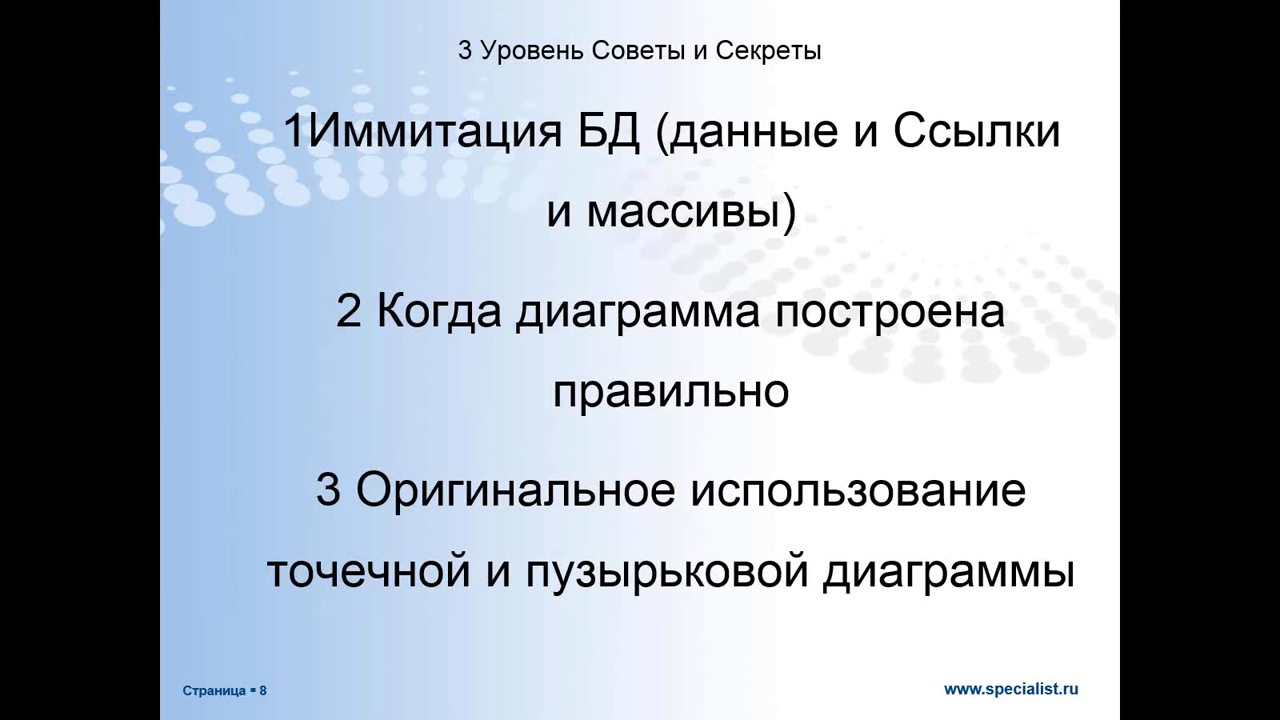
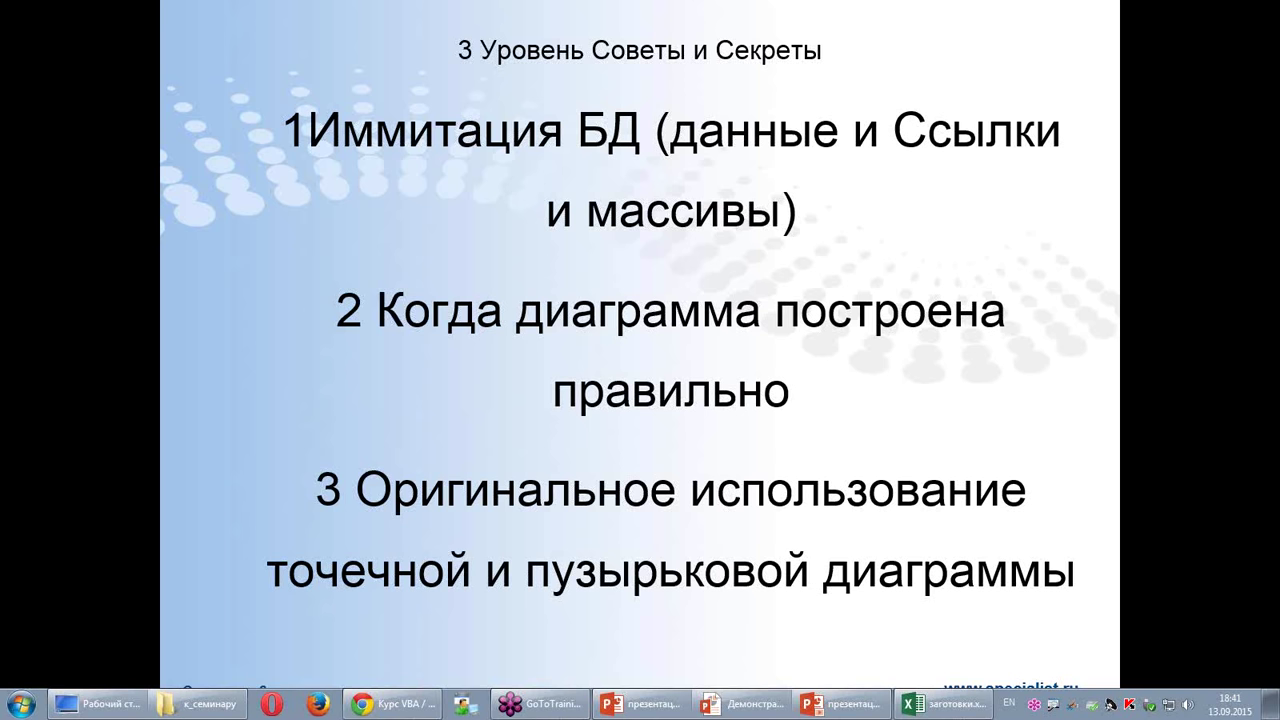
Step: Switch from the PowerPoint slide to the Excel workbook заготовки.xlsx
{"action": "key", "text": "alt+Tab"}
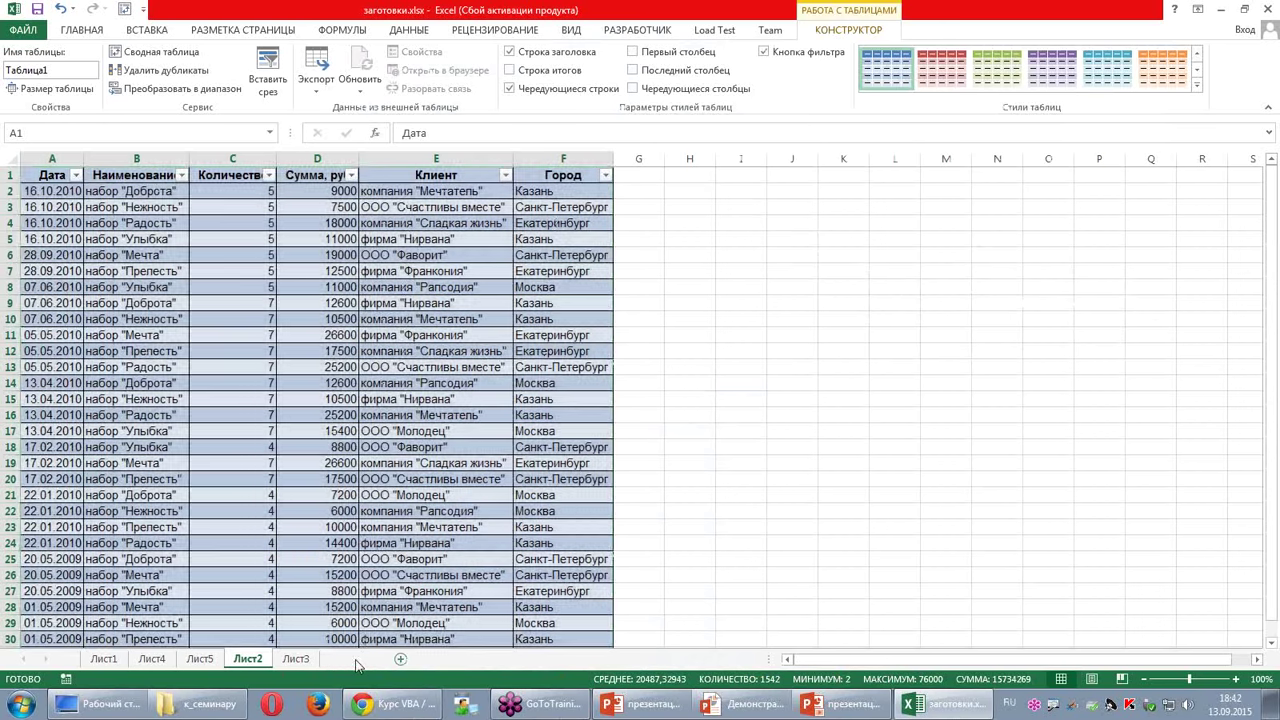
Step: Add a new sheet and fill headers фирма1 through фирма7 across F8:L8
{"action": "left_click", "coordinate": [400, 659]}
{"action": "left_click", "coordinate": [312, 294]}
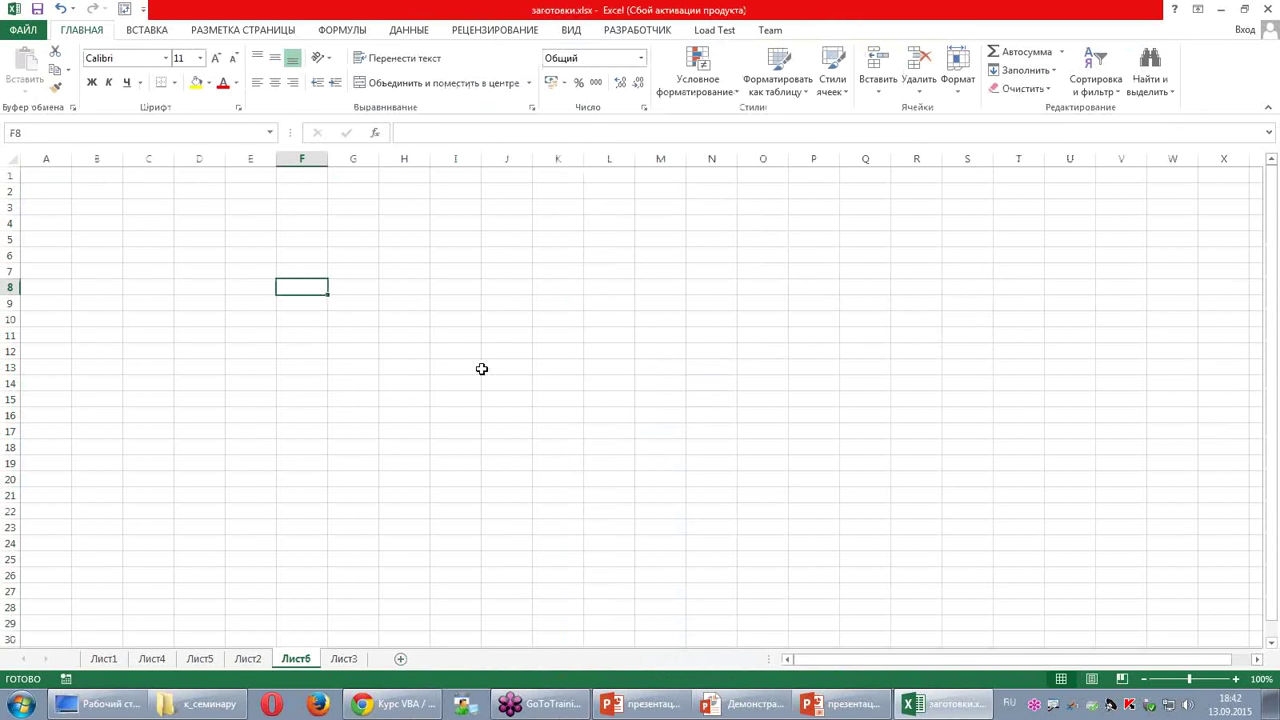
{"action": "type", "text": "фирма1"}
{"action": "key", "text": "Tab"}
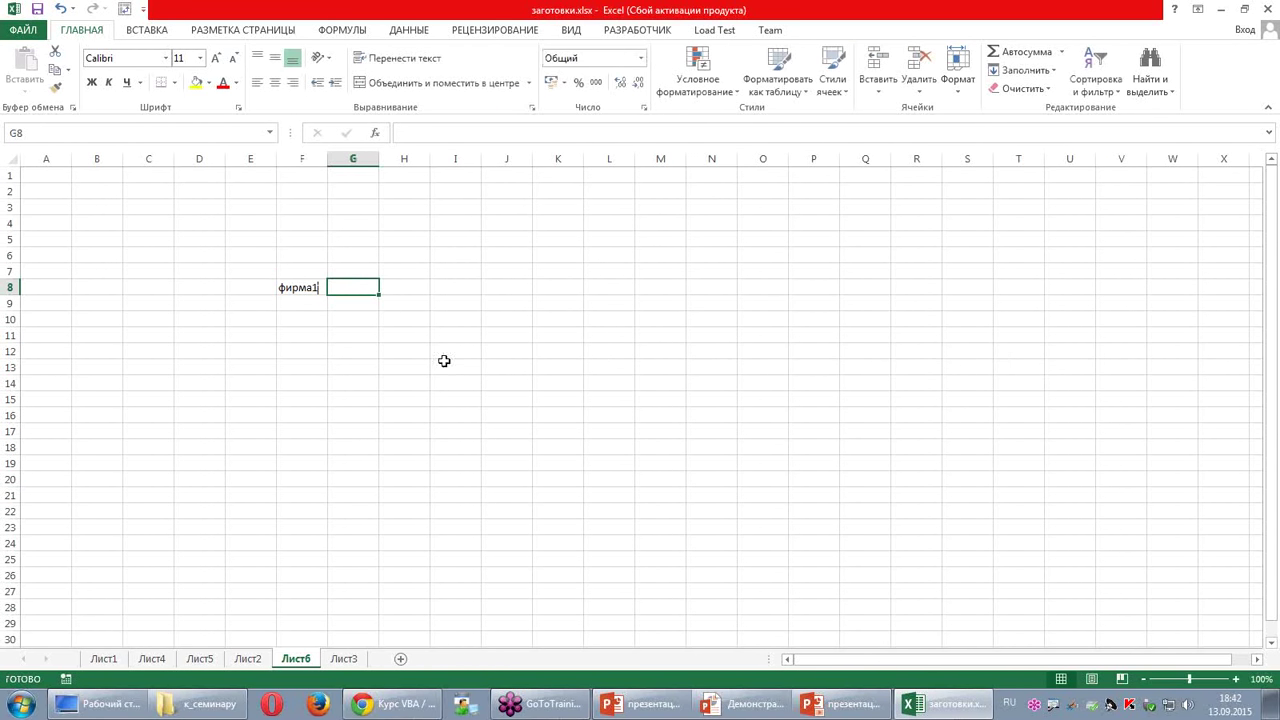
{"action": "left_click", "coordinate": [305, 288]}
{"action": "left_click_drag", "start_coordinate": [327, 295], "coordinate": [603, 300]}
Step: Label rows E9 and E10 as капитал and прибыль
{"action": "left_click", "coordinate": [250, 306]}
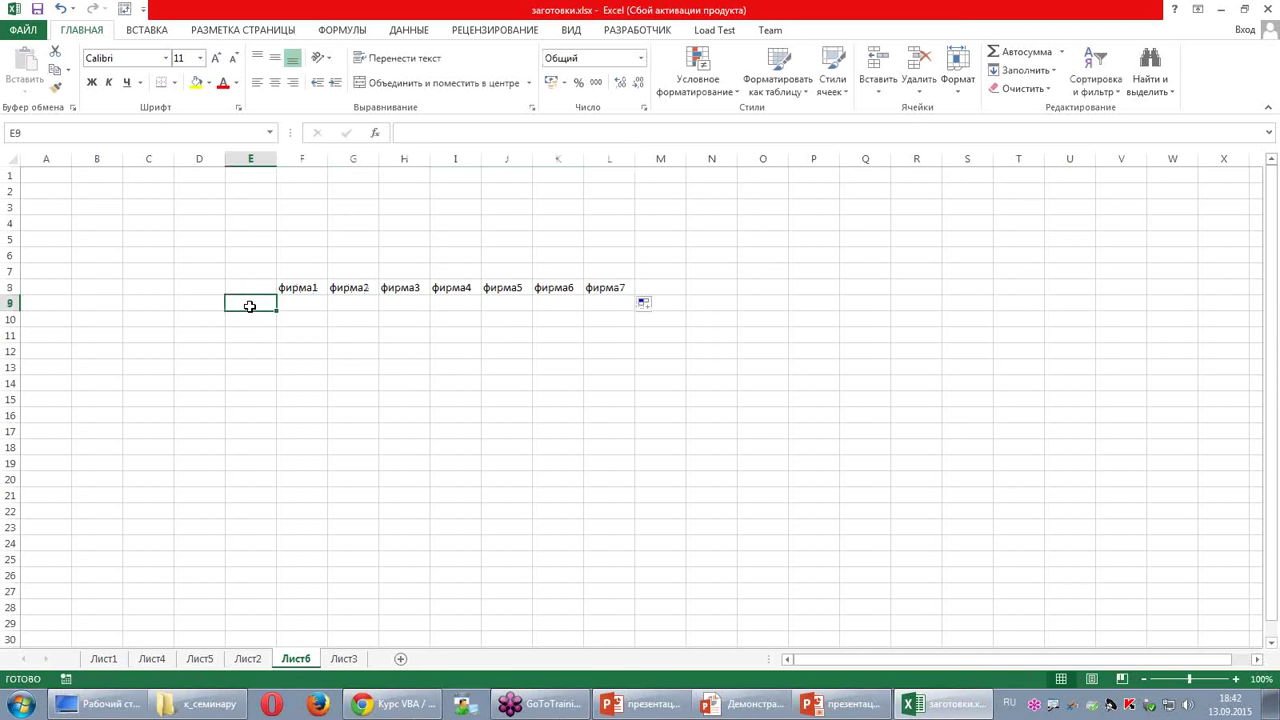
{"action": "type", "text": "капитал"}
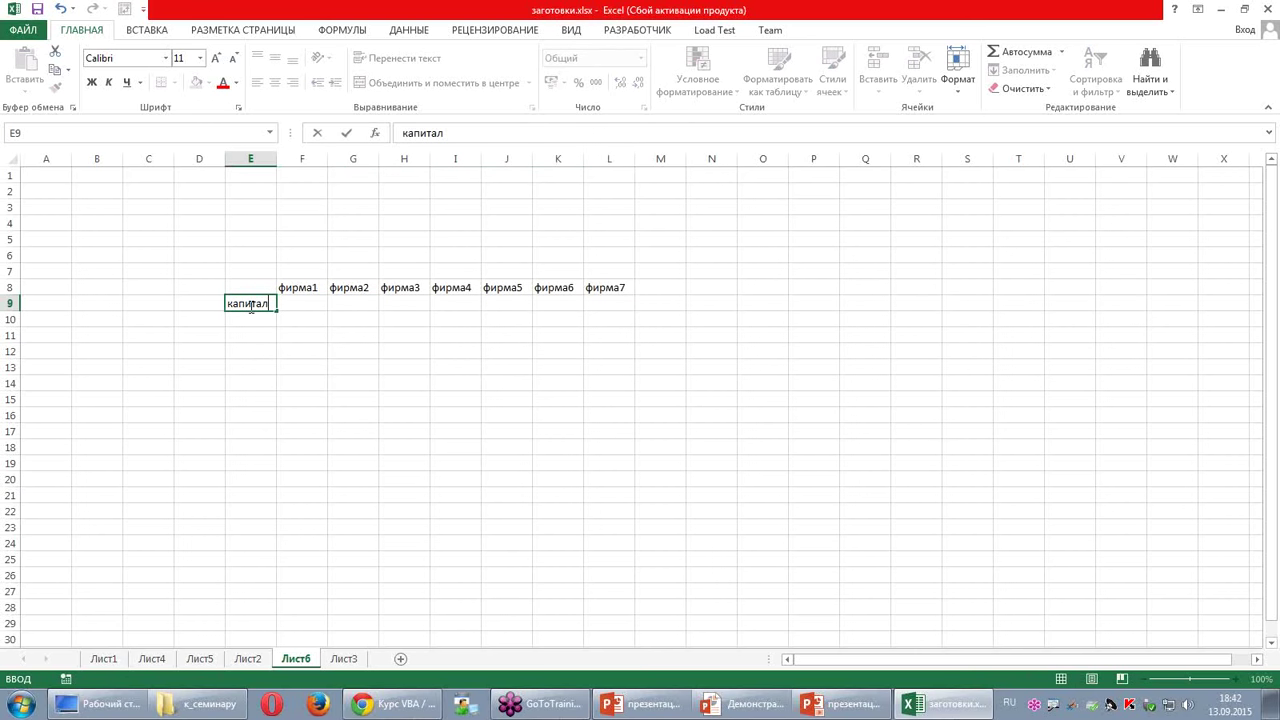
{"action": "key", "text": "Return"}
{"action": "type", "text": "прибыль,"}
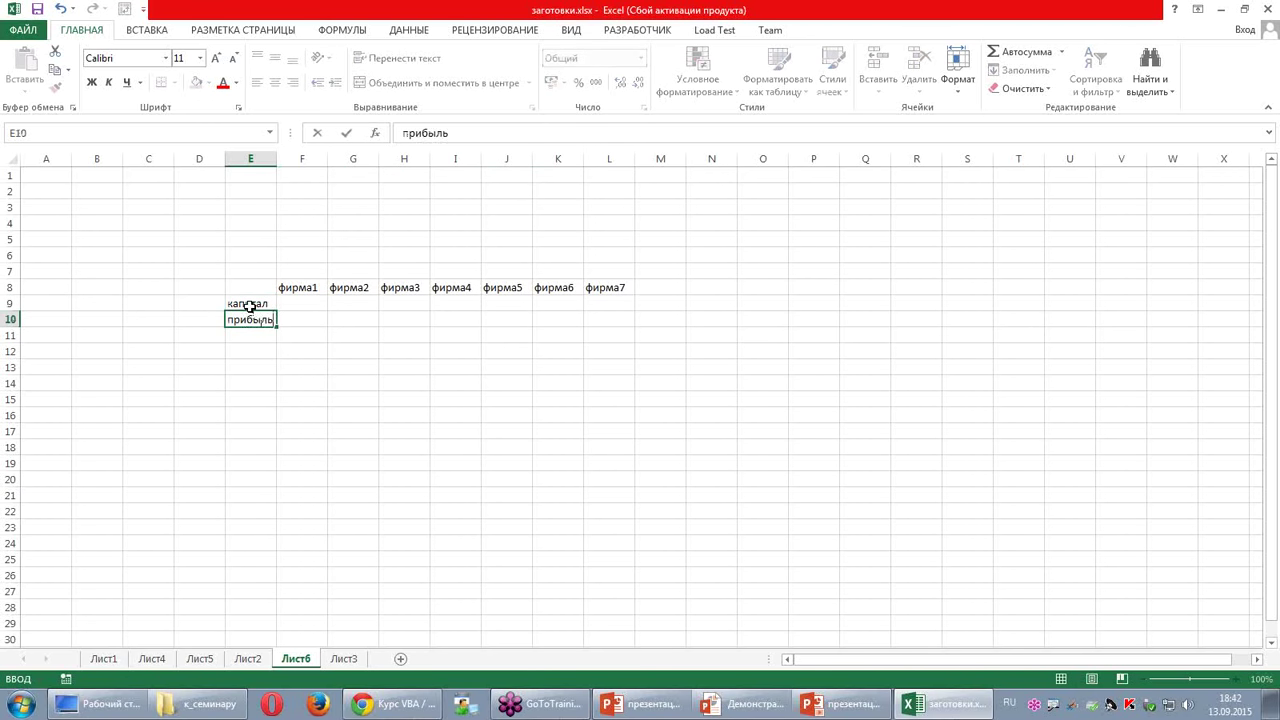
{"action": "key", "text": "Tab"}
Step: Enter капитал values 100, 100, 120, 140, 150, 200, 300 in F9:L9
{"action": "key", "text": "Up"}
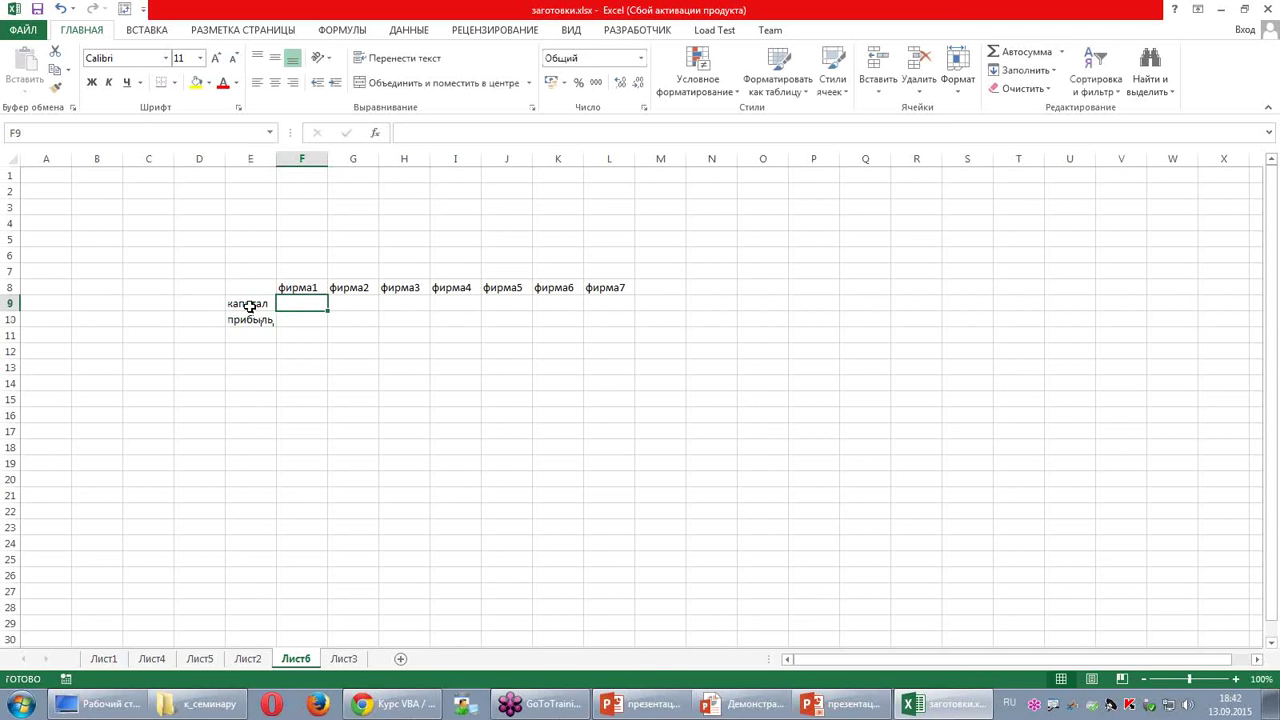
{"action": "type", "text": "100"}
{"action": "key", "text": "Tab"}
{"action": "type", "text": "100"}
{"action": "key", "text": "Tab"}
{"action": "type", "text": "120"}
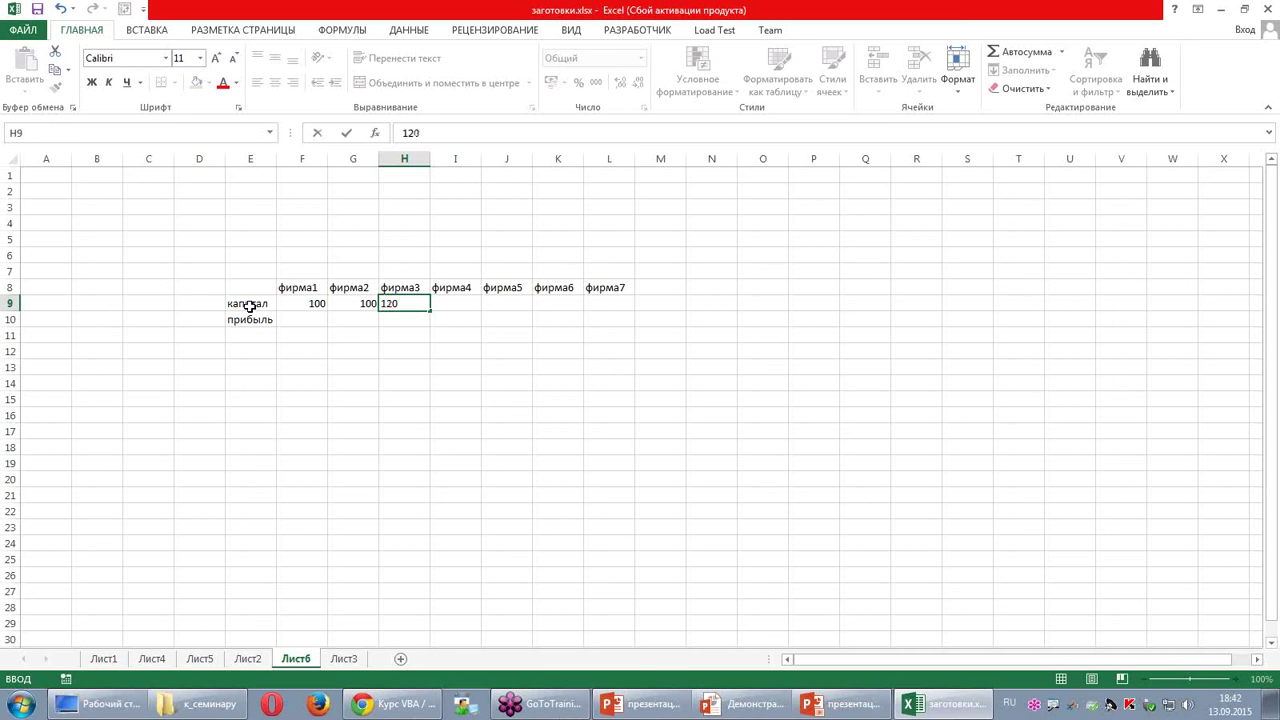
{"action": "key", "text": "Tab"}
{"action": "type", "text": "140"}
{"action": "key", "text": "Tab"}
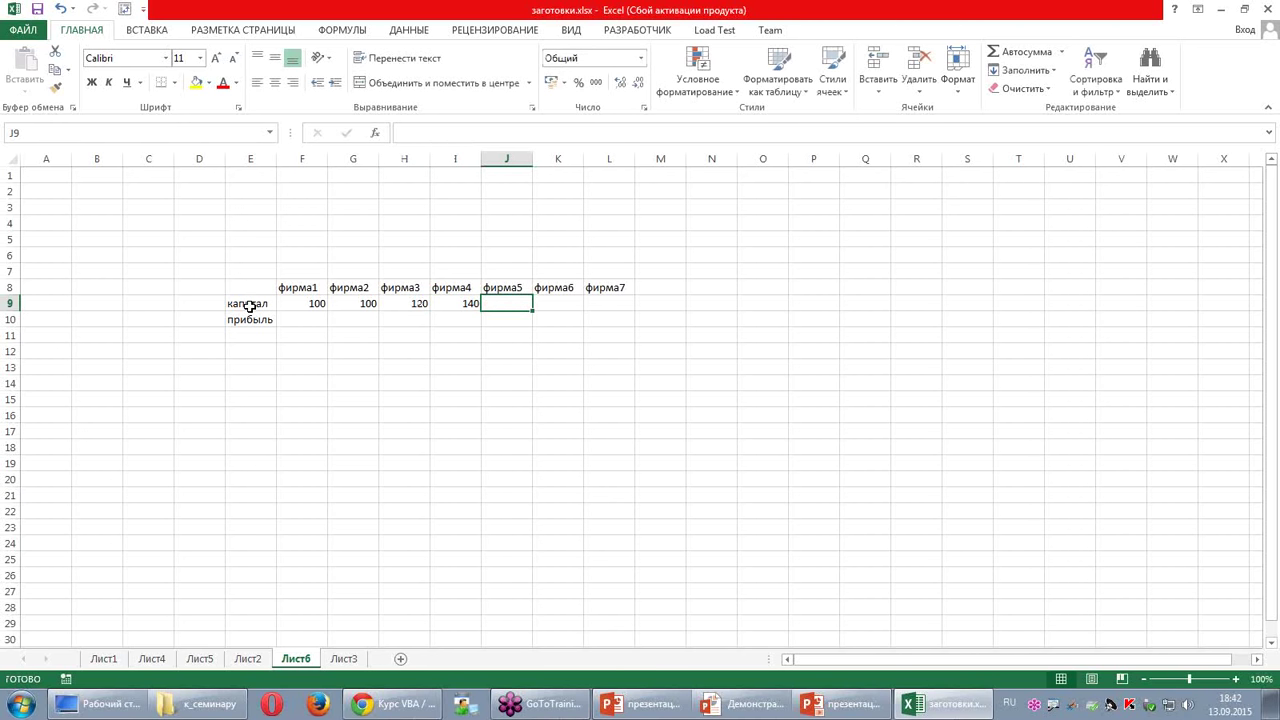
{"action": "type", "text": "150"}
{"action": "key", "text": "Tab"}
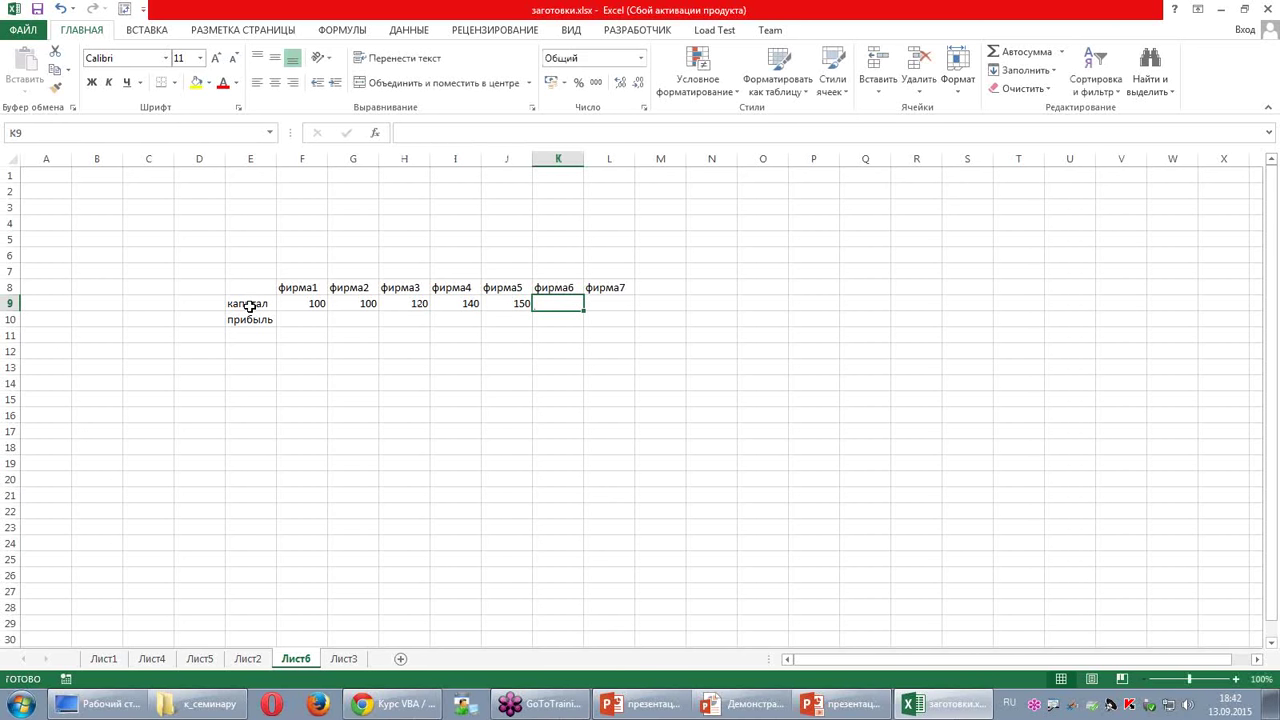
{"action": "type", "text": "200"}
{"action": "key", "text": "Tab"}
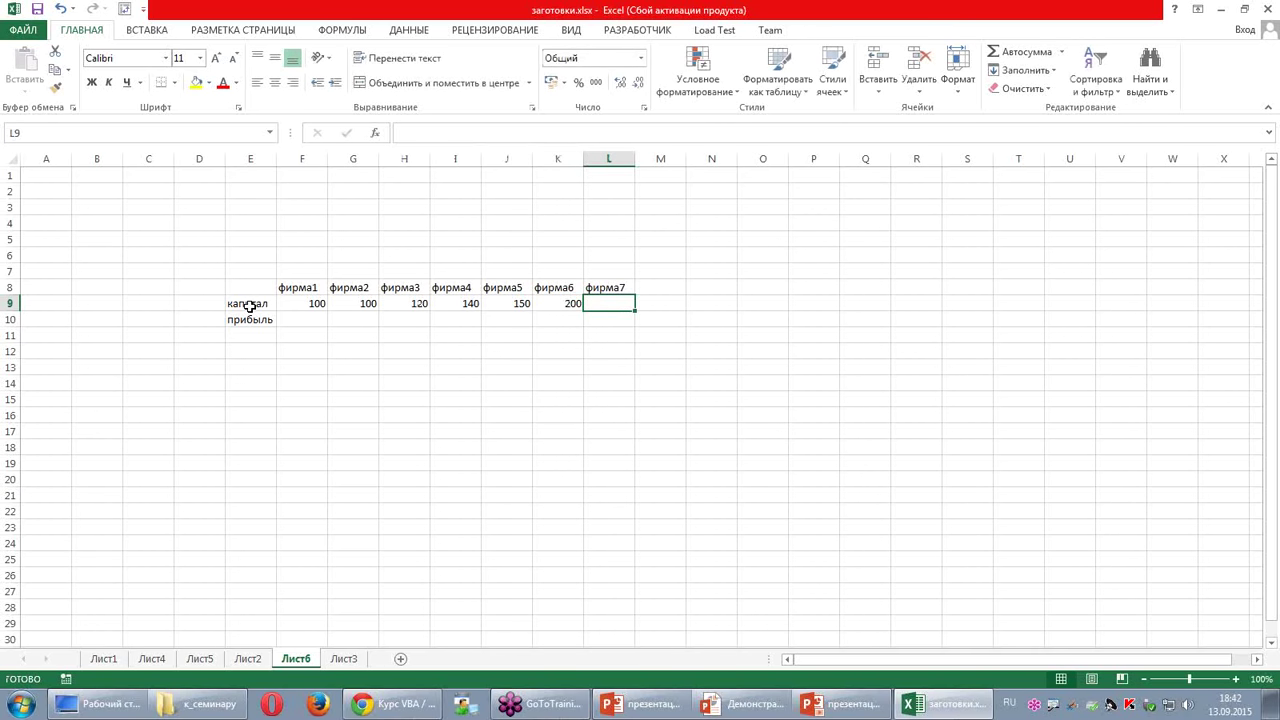
{"action": "type", "text": "300"}
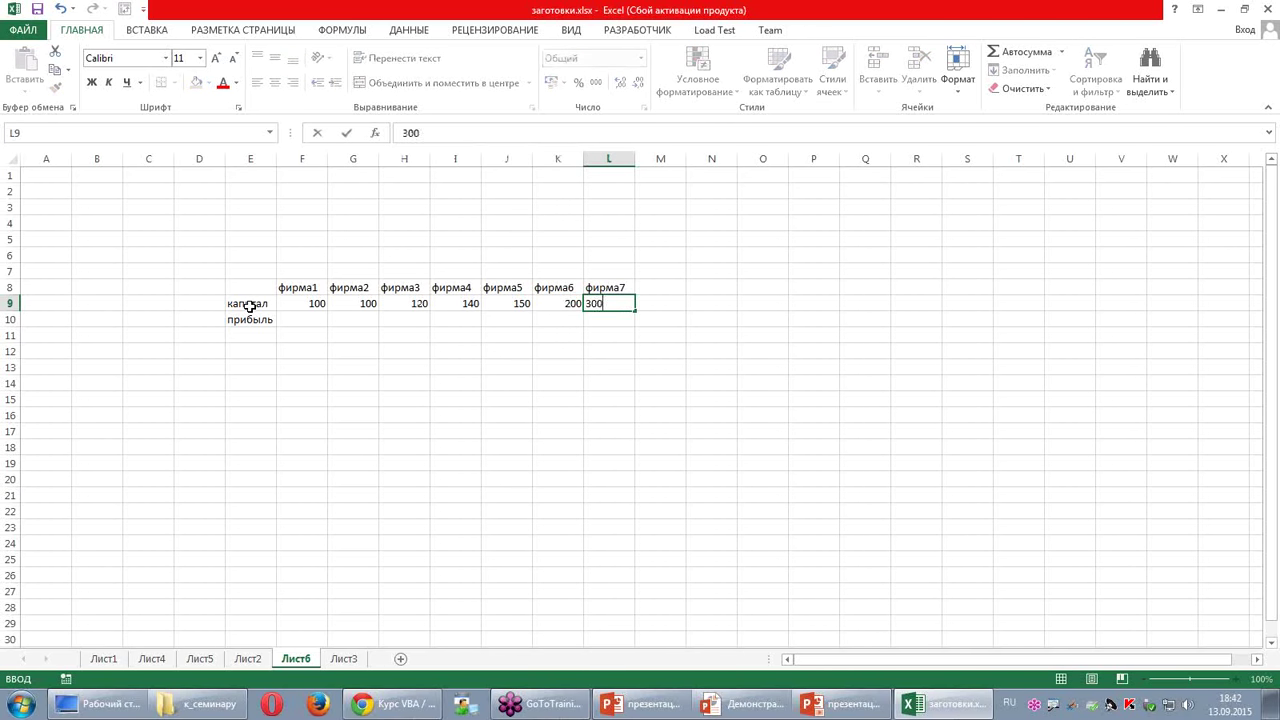
{"action": "key", "text": "Return"}
Step: Enter прибыль values 50, 45, 65, 70, 80, 110, 150 in F10:L10 and select F9:L10
{"action": "key", "text": "Left"}
{"action": "key", "text": "Left"}
{"action": "key", "text": "Left"}
{"action": "key", "text": "Left"}
{"action": "key", "text": "Left"}
{"action": "key", "text": "Left"}
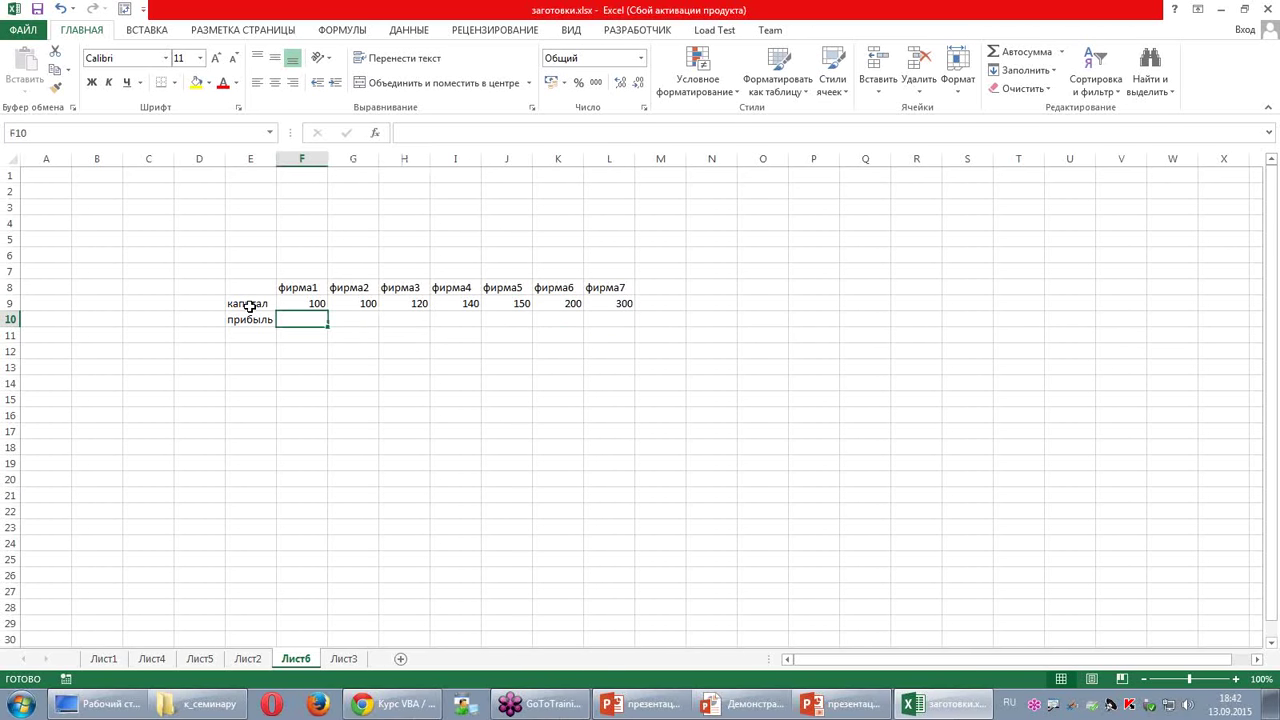
{"action": "type", "text": "50"}
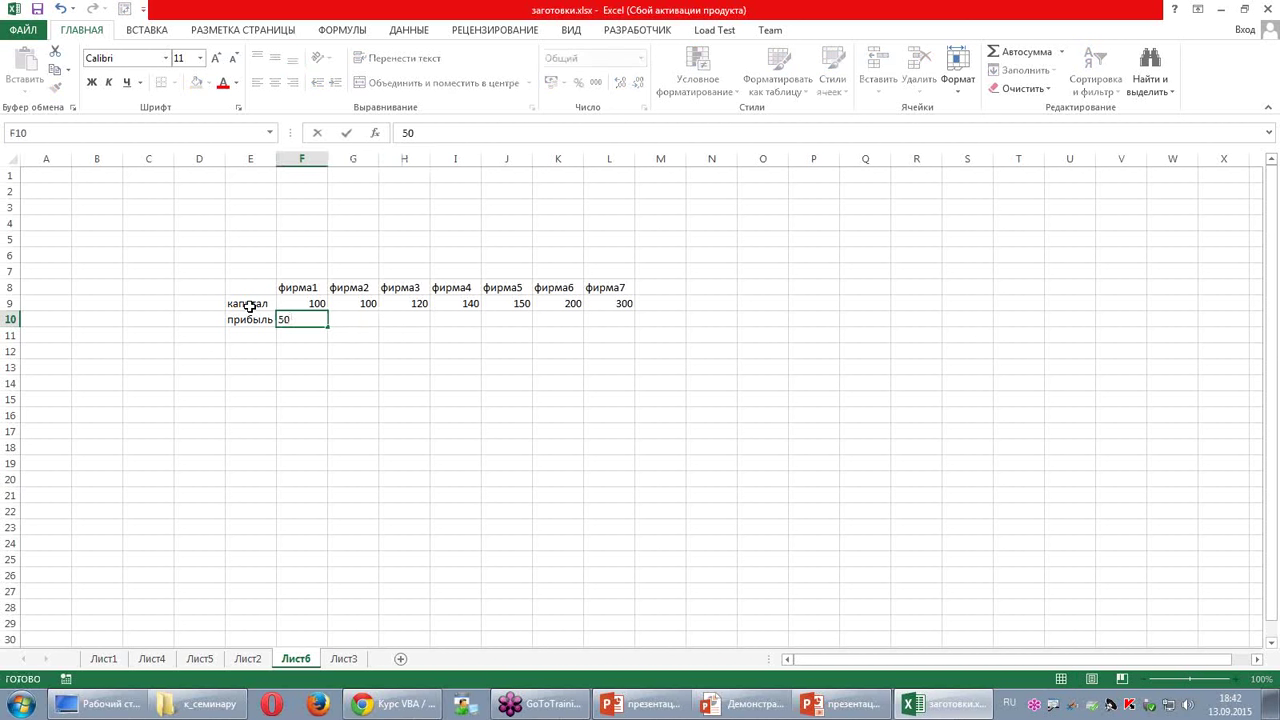
{"action": "key", "text": "Tab"}
{"action": "type", "text": "45"}
{"action": "key", "text": "Tab"}
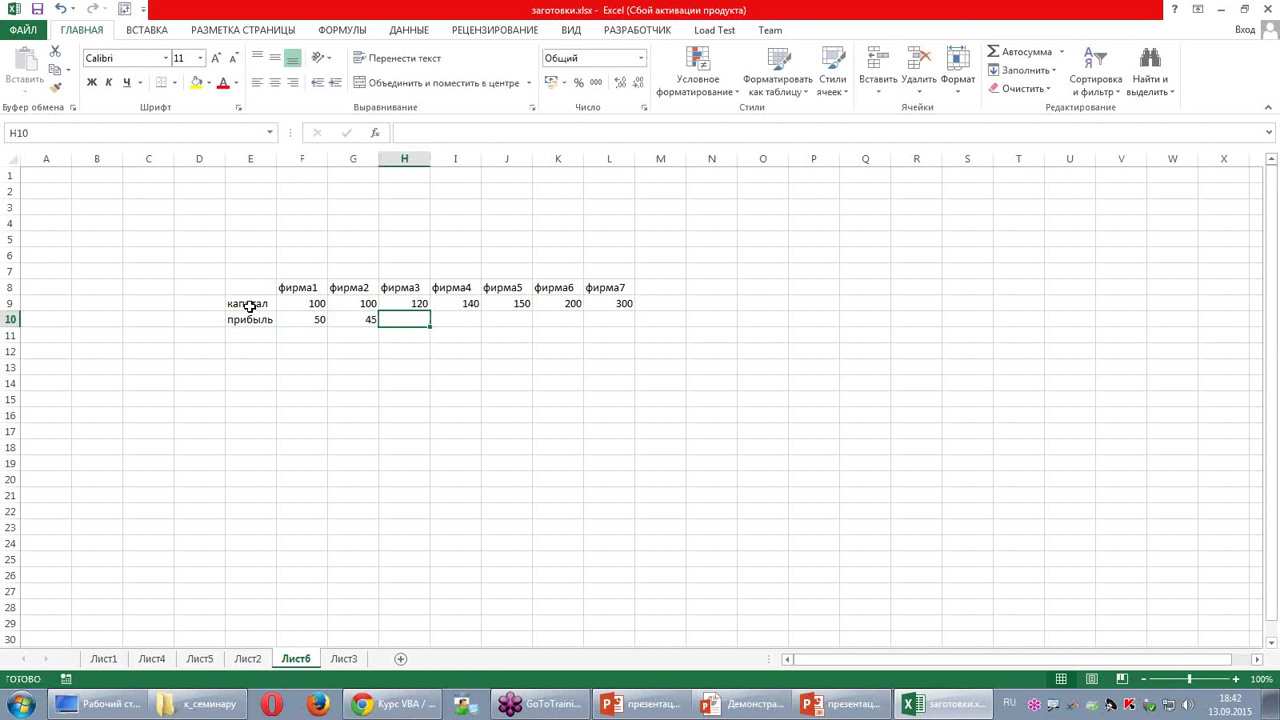
{"action": "type", "text": "65"}
{"action": "key", "text": "Tab"}
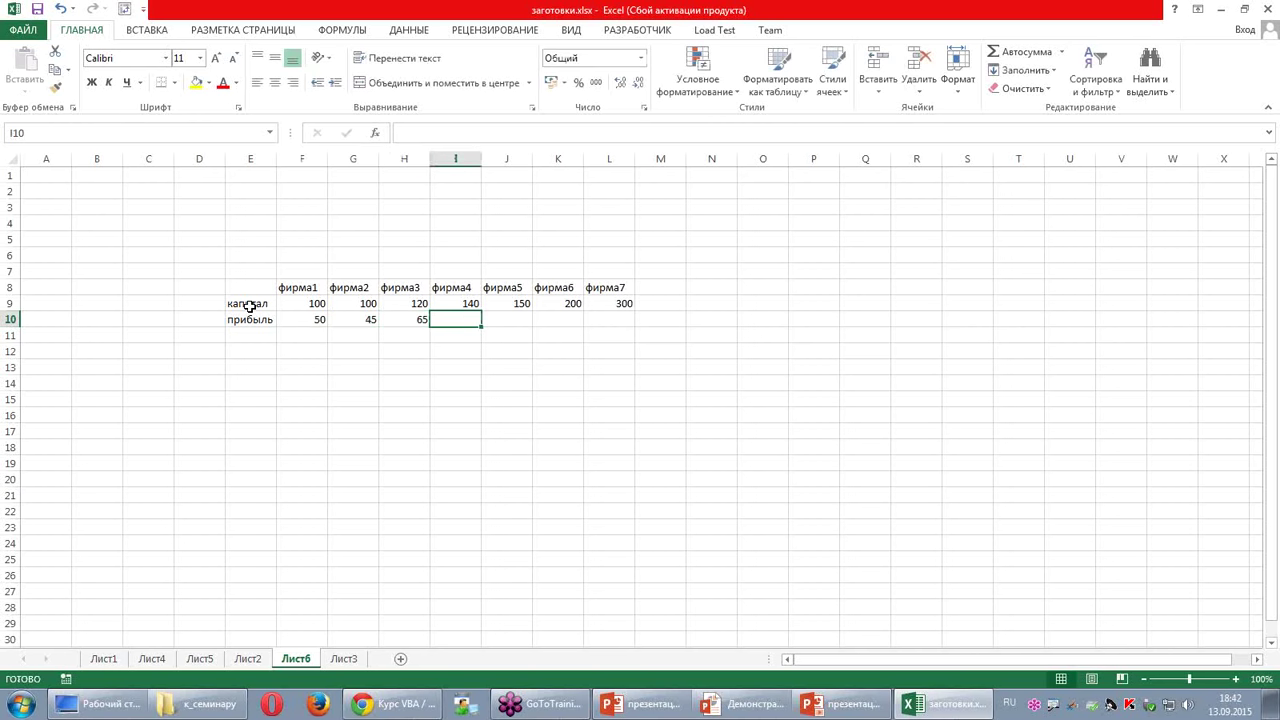
{"action": "type", "text": "70"}
{"action": "key", "text": "Tab"}
{"action": "type", "text": "80"}
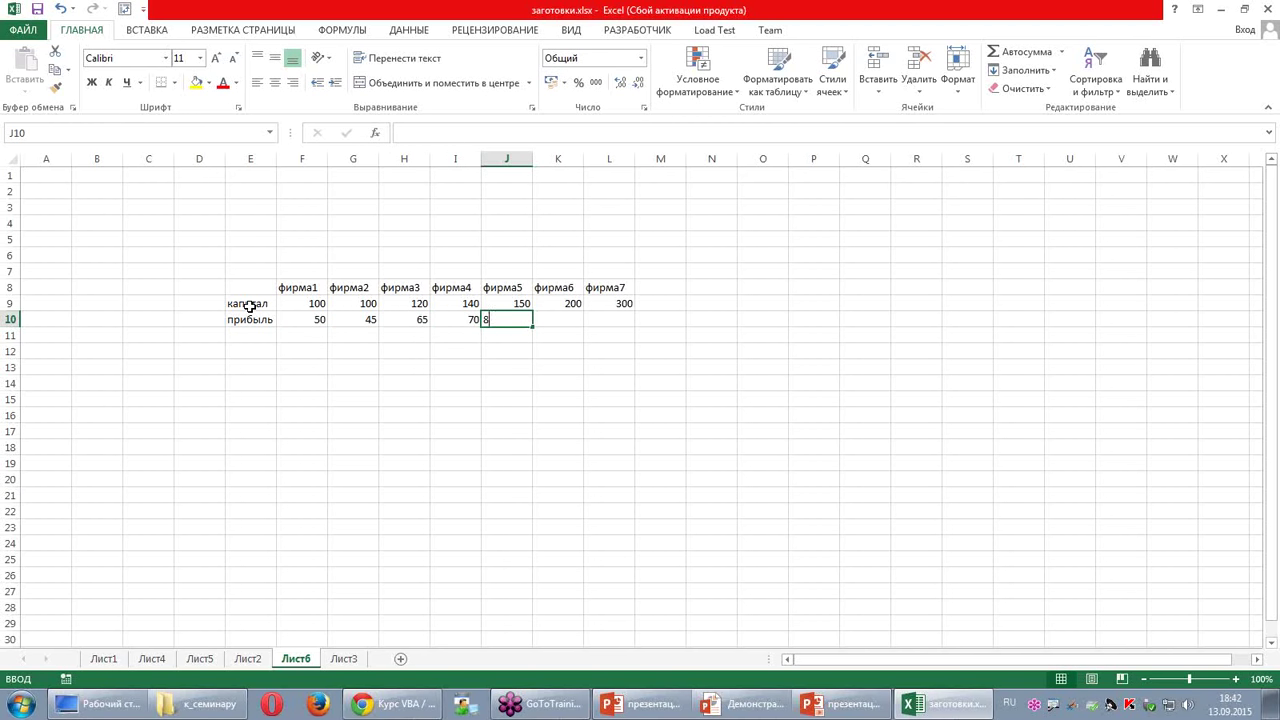
{"action": "key", "text": "Tab"}
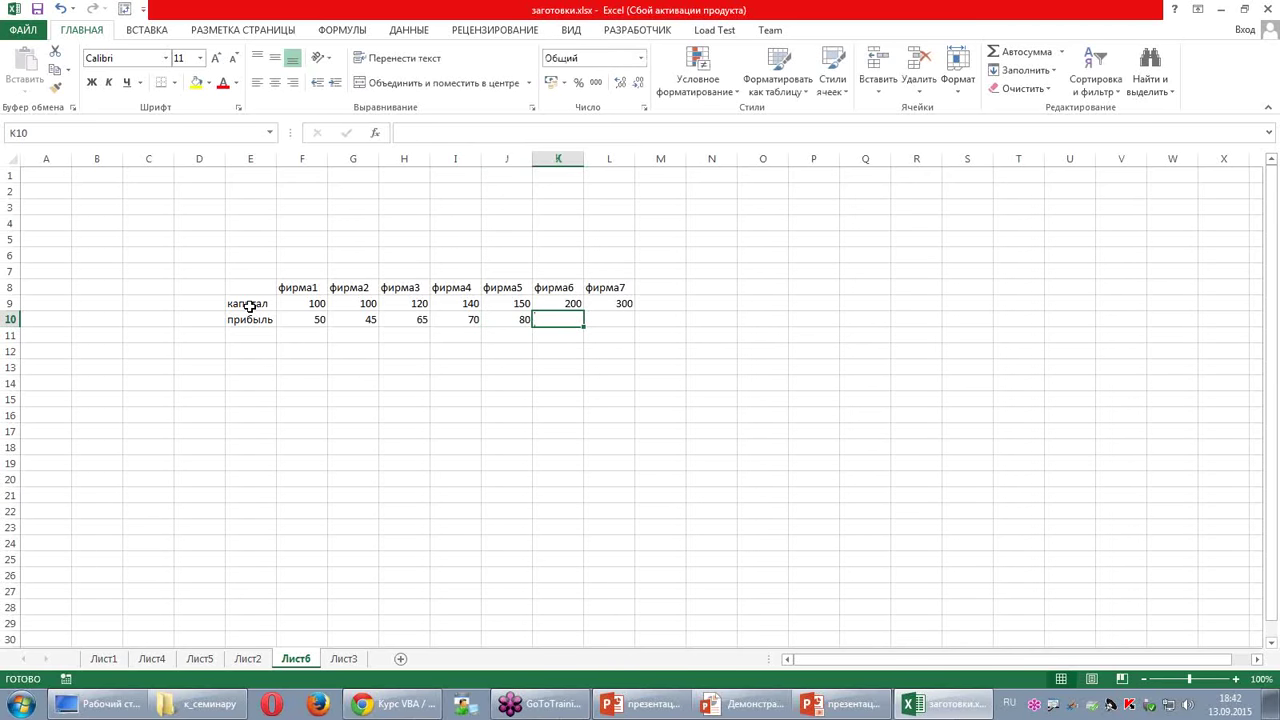
{"action": "type", "text": "110"}
{"action": "key", "text": "Tab"}
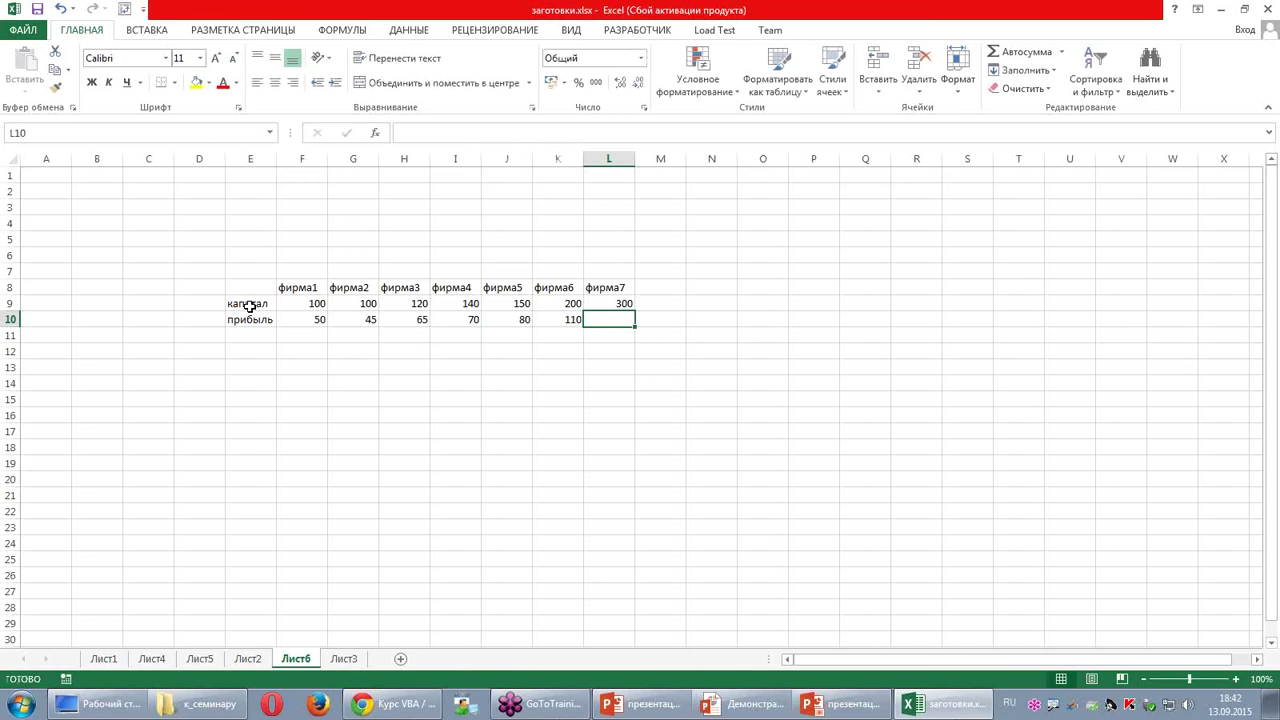
{"action": "type", "text": "150"}
{"action": "key", "text": "Return"}
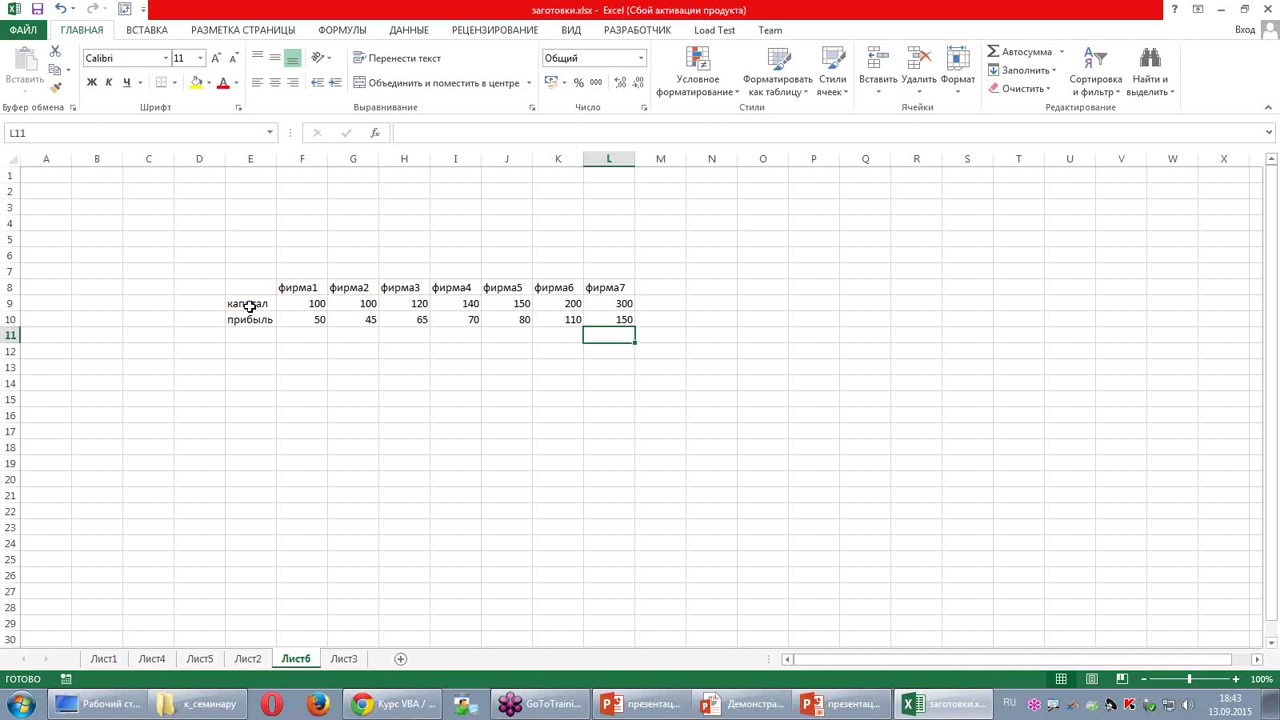
{"action": "left_click_drag", "start_coordinate": [389, 326], "coordinate": [594, 318]}
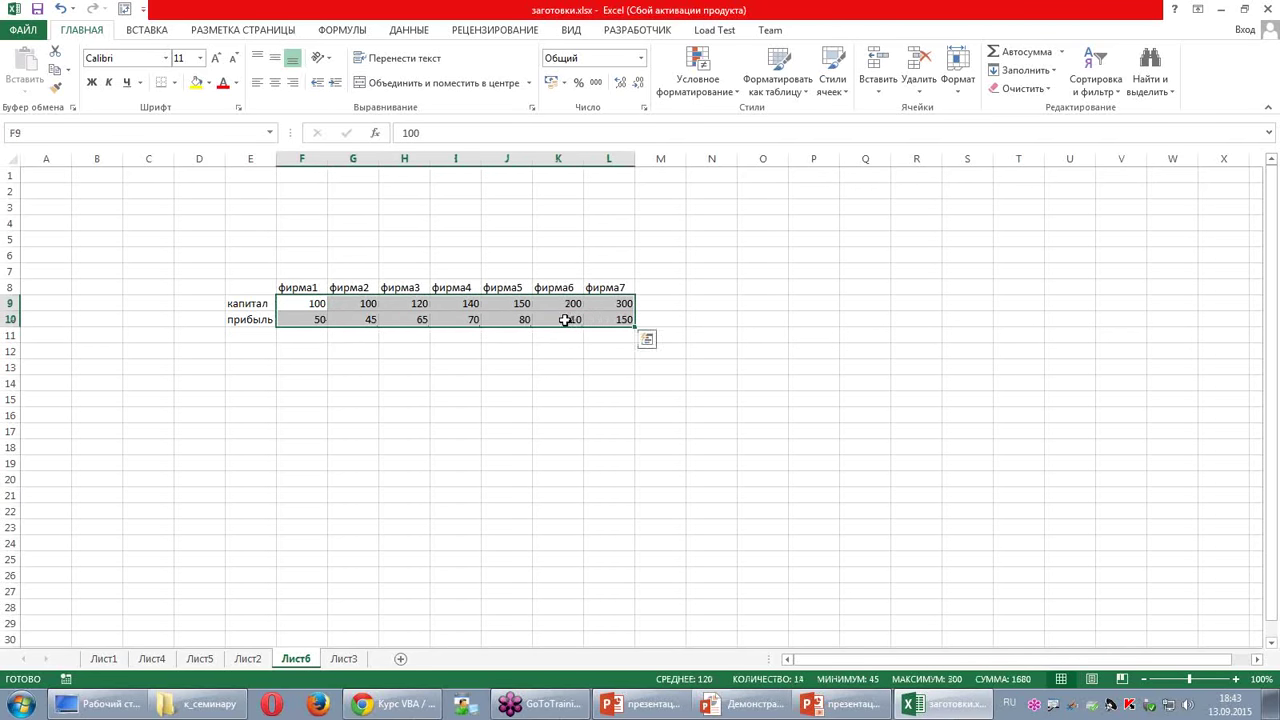
Step: Insert a plain scatter chart of the капитал and прибыль values
{"action": "left_click", "coordinate": [160, 33]}
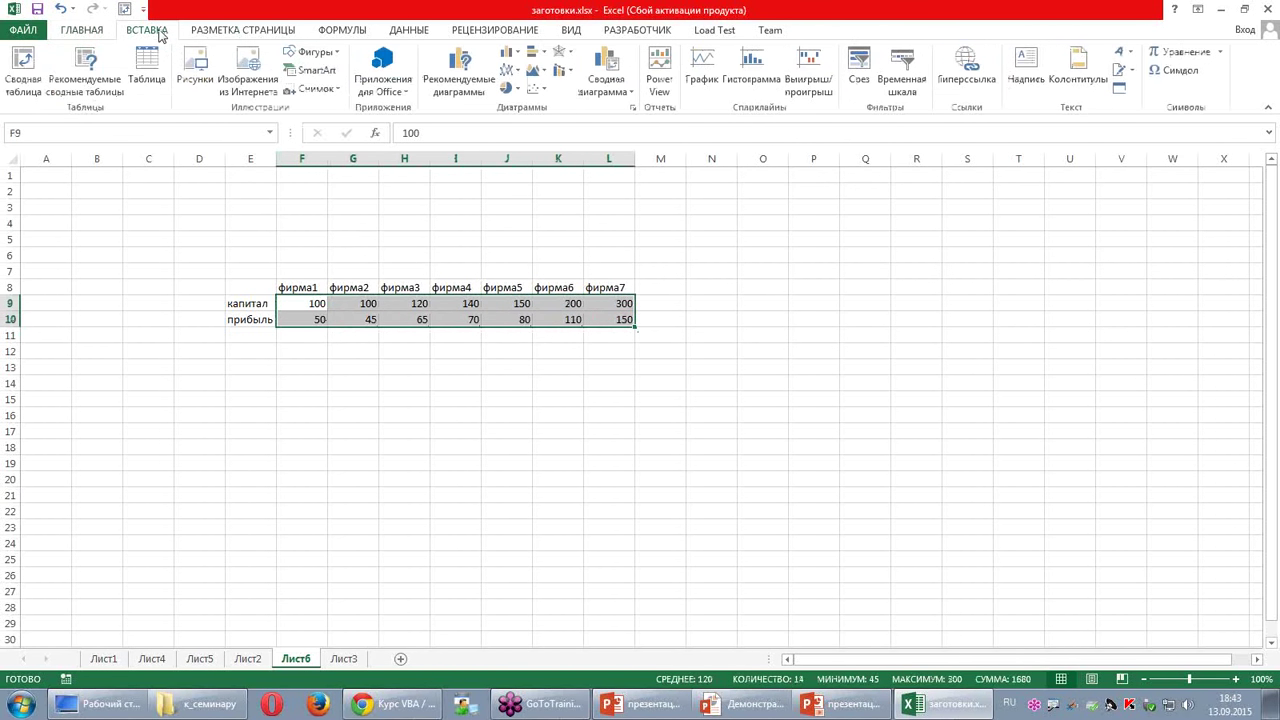
{"action": "left_click", "coordinate": [540, 90]}
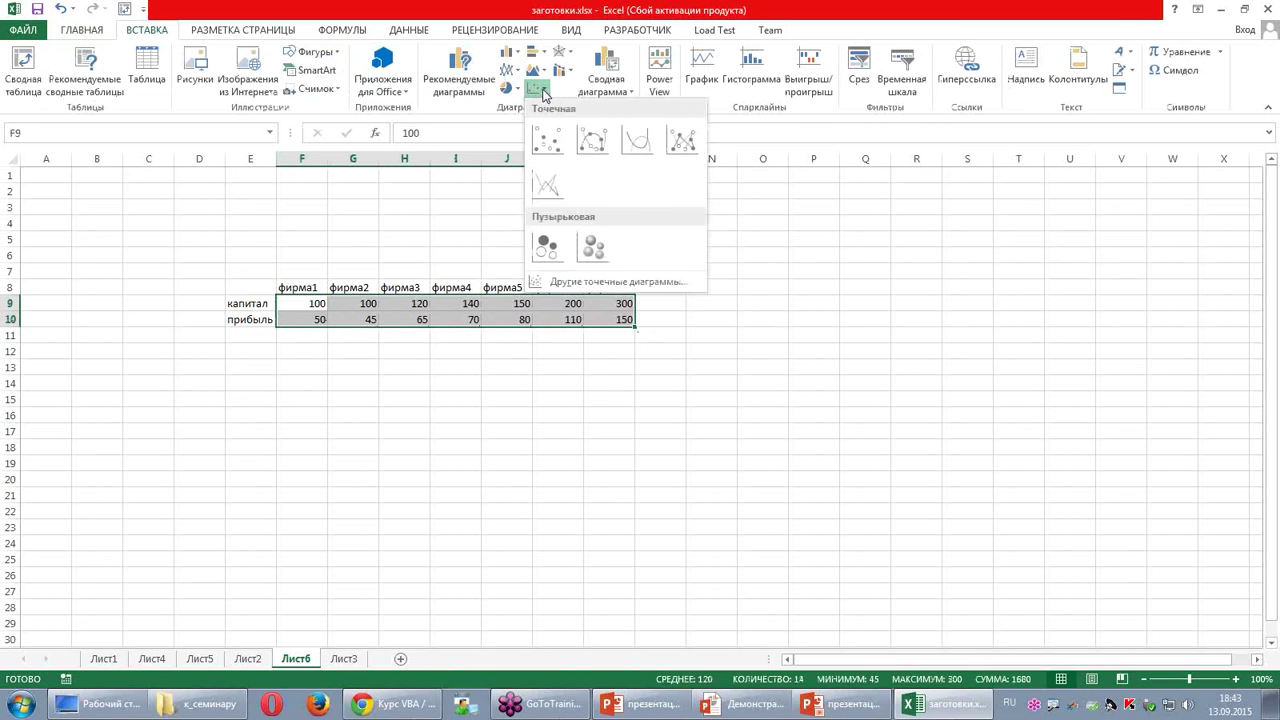
{"action": "left_click", "coordinate": [557, 144]}
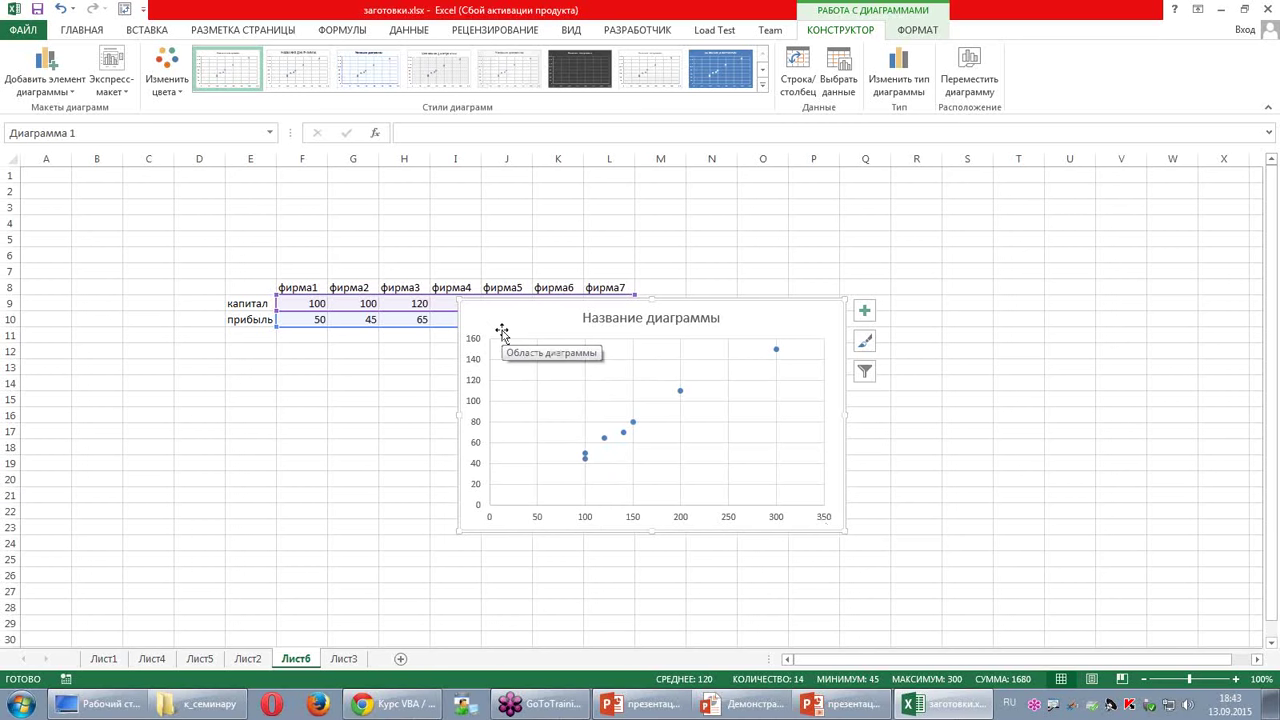
Step: Add a linear trendline to the scatter series
{"action": "right_click", "coordinate": [681, 393]}
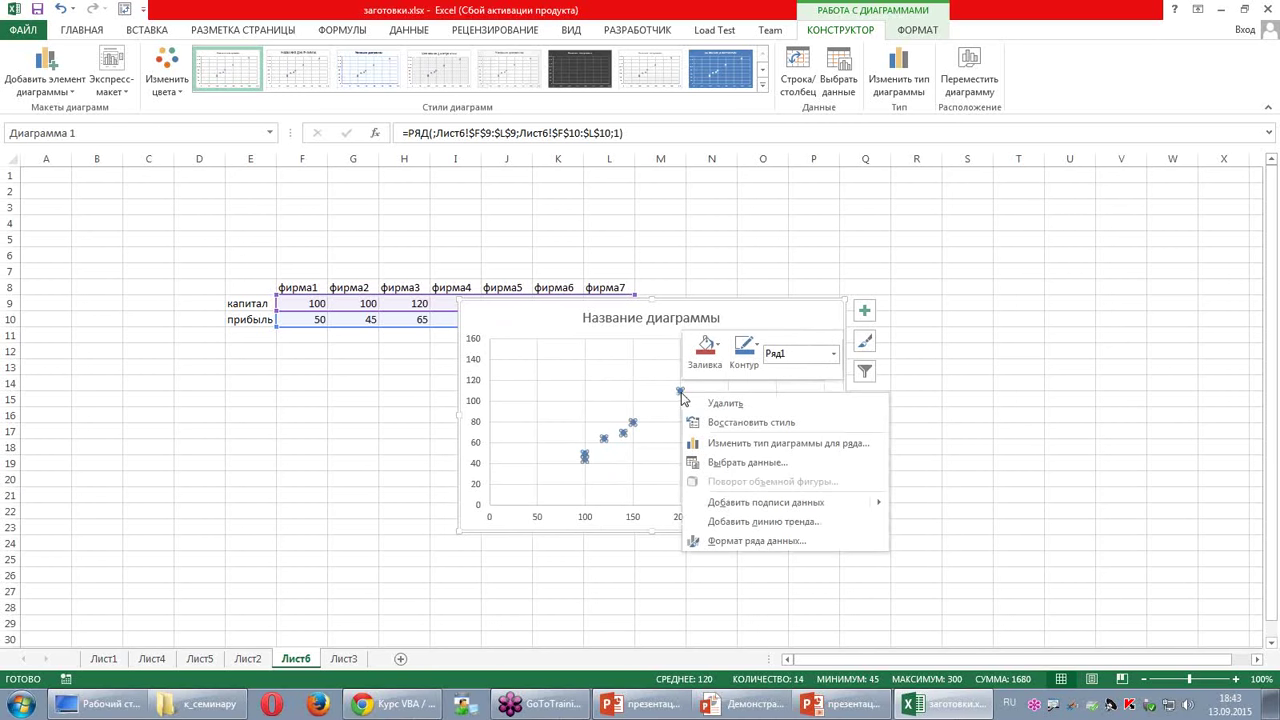
{"action": "left_click", "coordinate": [759, 521]}
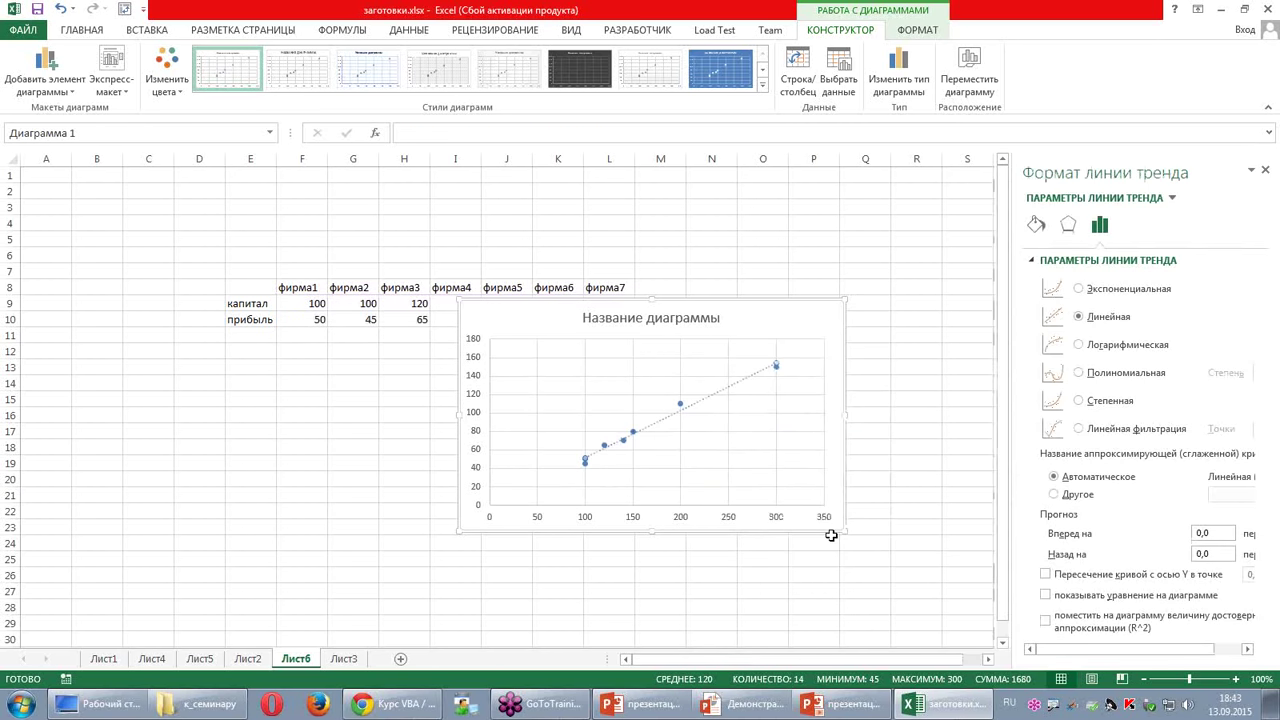
{"action": "left_click", "coordinate": [924, 522]}
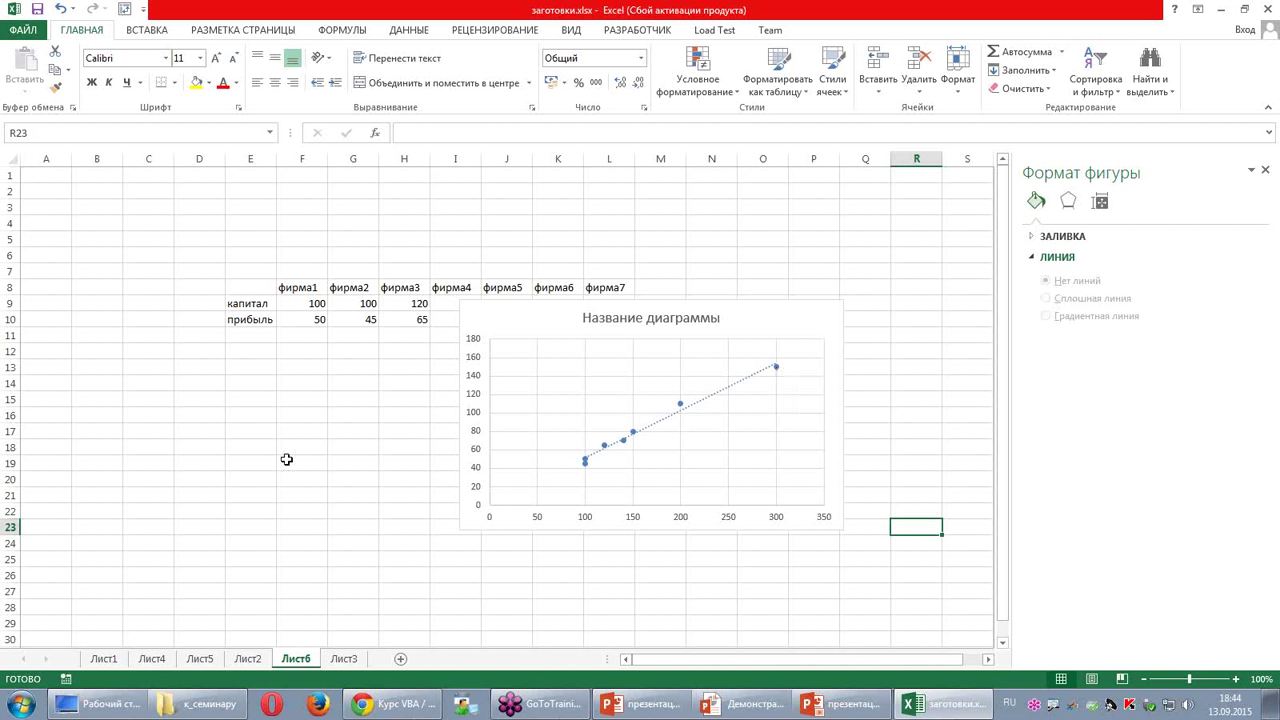
{"action": "left_click", "coordinate": [247, 335]}
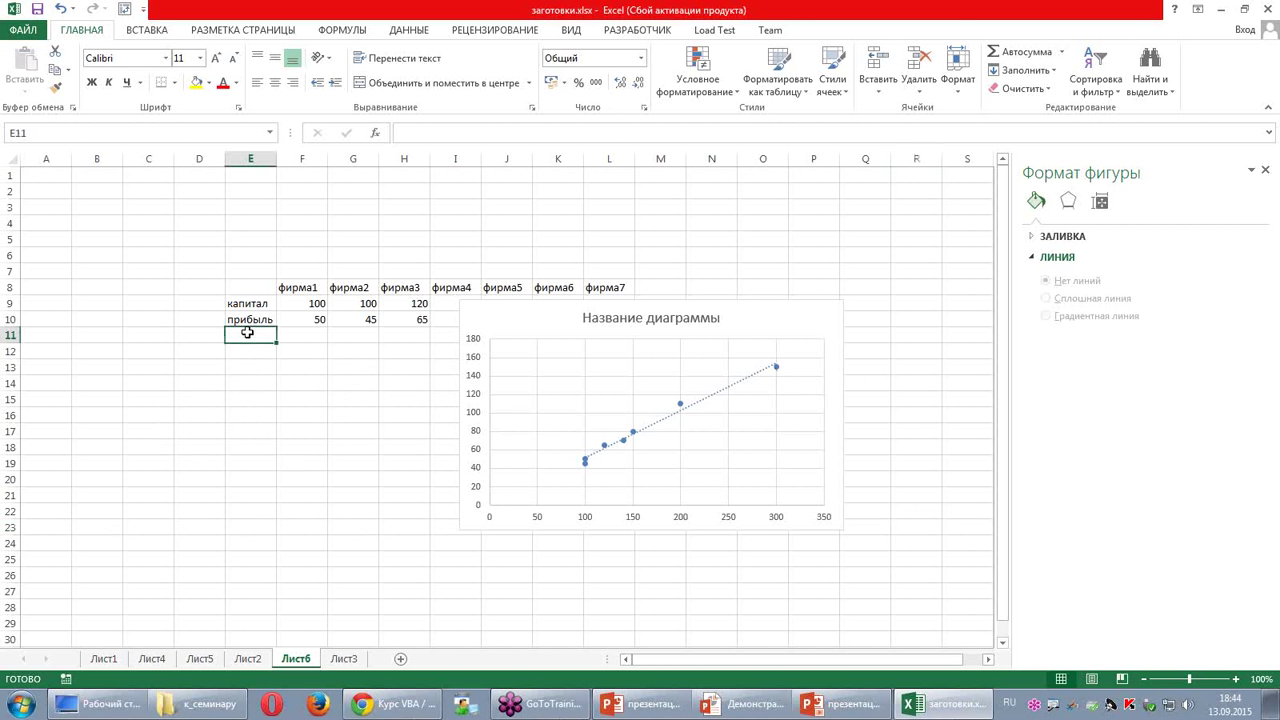
Step: Enter the жалобы label in E11 with values 12, 10, 55 for the first three firms
{"action": "type", "text": "жалобы"}
{"action": "key", "text": "Tab"}
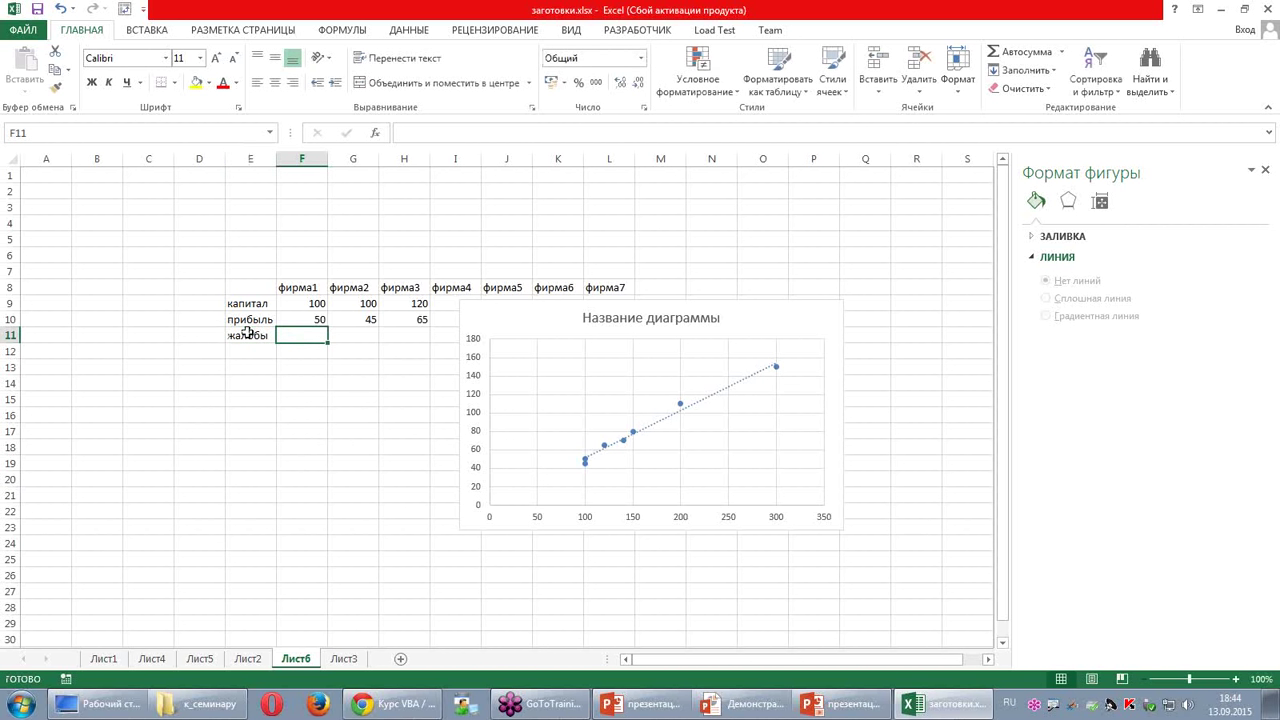
{"action": "type", "text": "12"}
{"action": "key", "text": "Tab"}
{"action": "type", "text": "10"}
{"action": "key", "text": "Tab"}
{"action": "type", "text": "55"}
{"action": "key", "text": "Tab"}
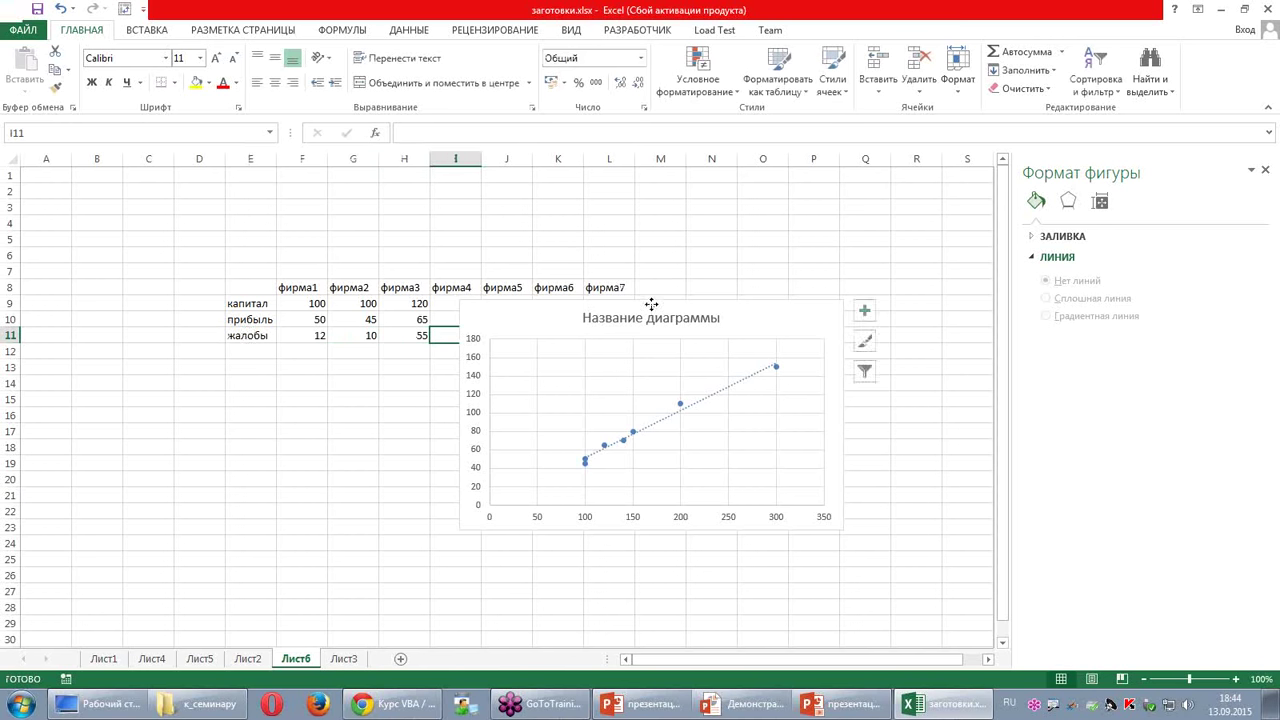
Step: Move the chart lower, fill remaining жалобы values 22, 52, 12, 5, and select F9:L11
{"action": "left_click_drag", "start_coordinate": [651, 305], "coordinate": [637, 420]}
{"action": "left_click", "coordinate": [614, 335]}
{"action": "type", "text": "5"}
{"action": "key", "text": "Left"}
{"action": "type", "text": "12"}
{"action": "key", "text": "Left"}
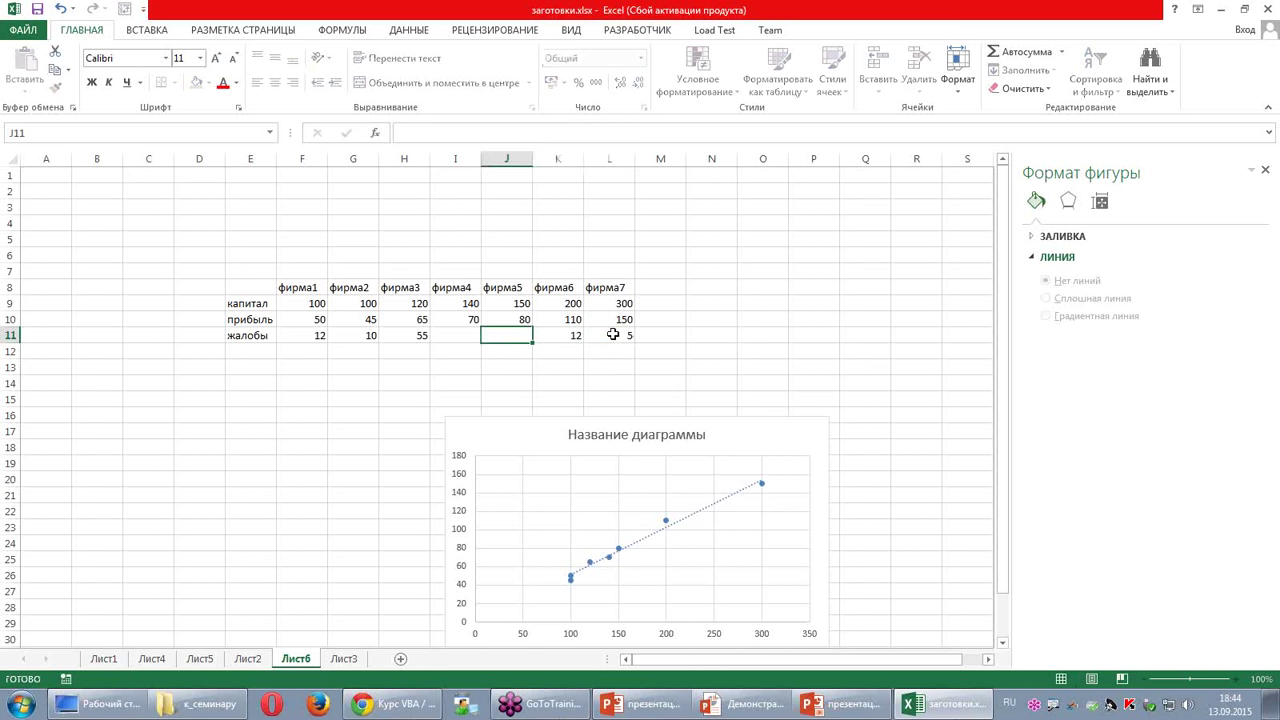
{"action": "type", "text": "52"}
{"action": "key", "text": "Left"}
{"action": "type", "text": "22"}
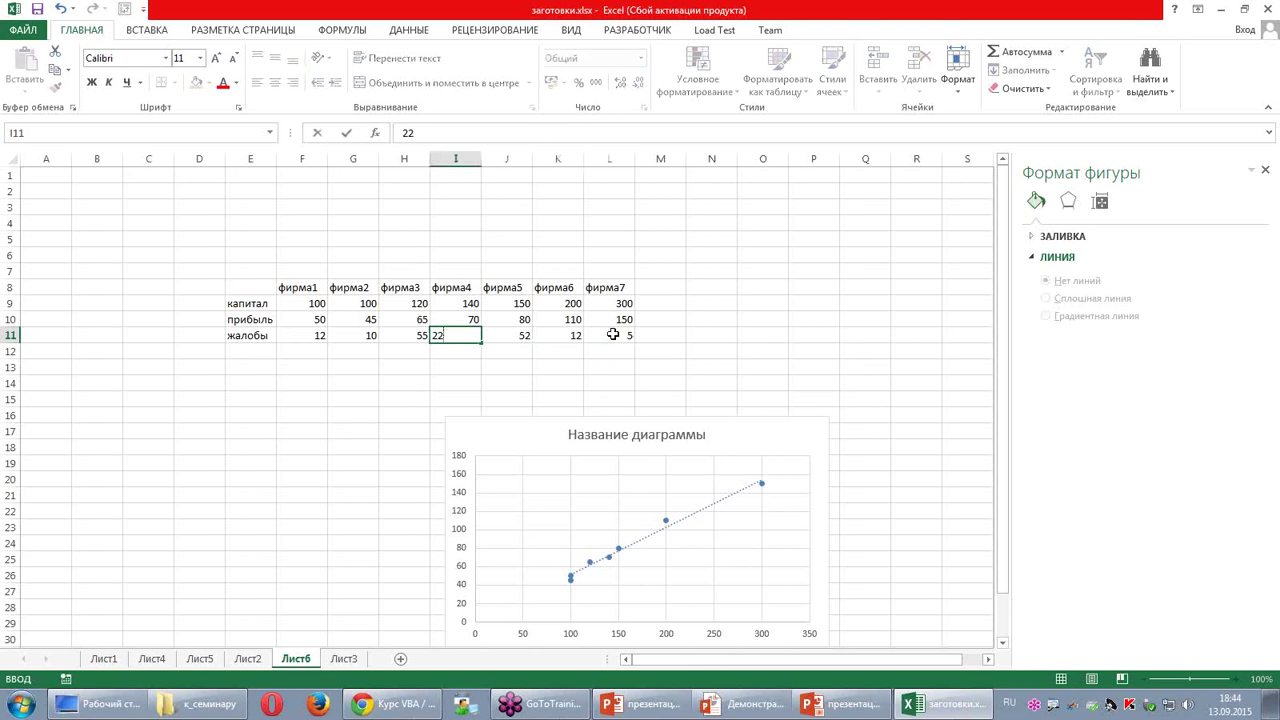
{"action": "key", "text": "Return"}
{"action": "left_click_drag", "start_coordinate": [318, 303], "coordinate": [627, 332]}
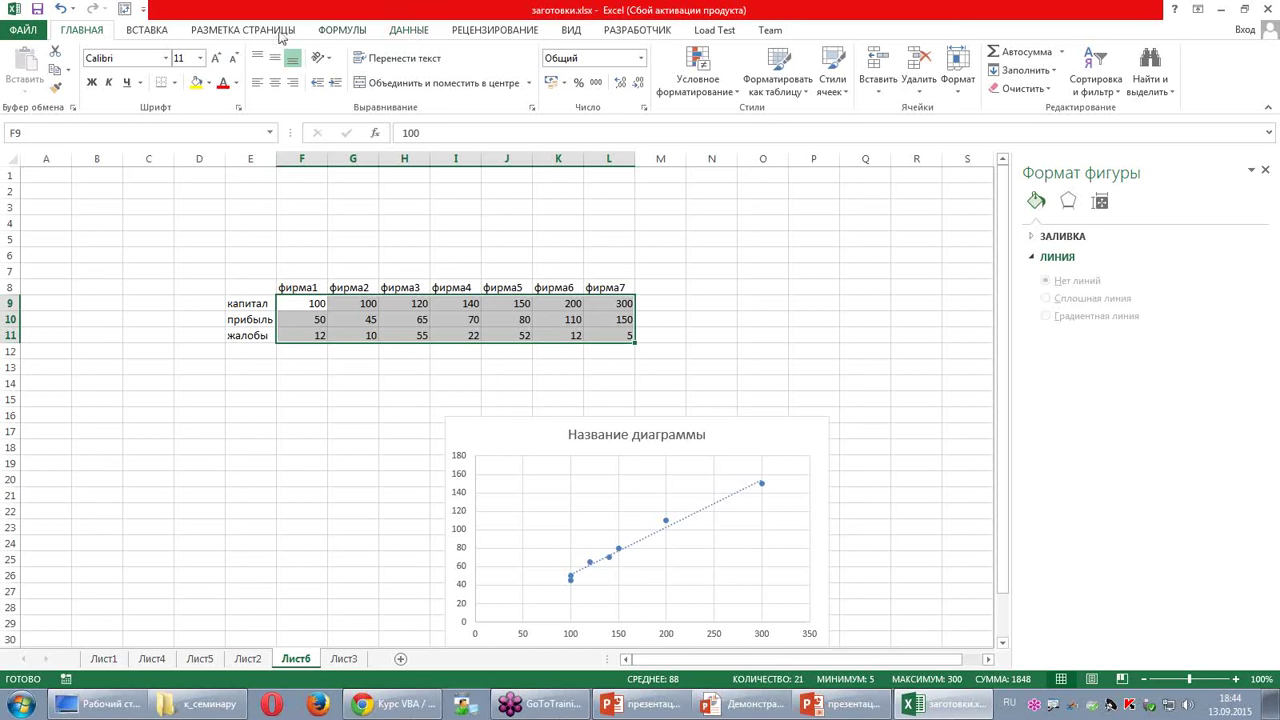
{"action": "left_click", "coordinate": [147, 32]}
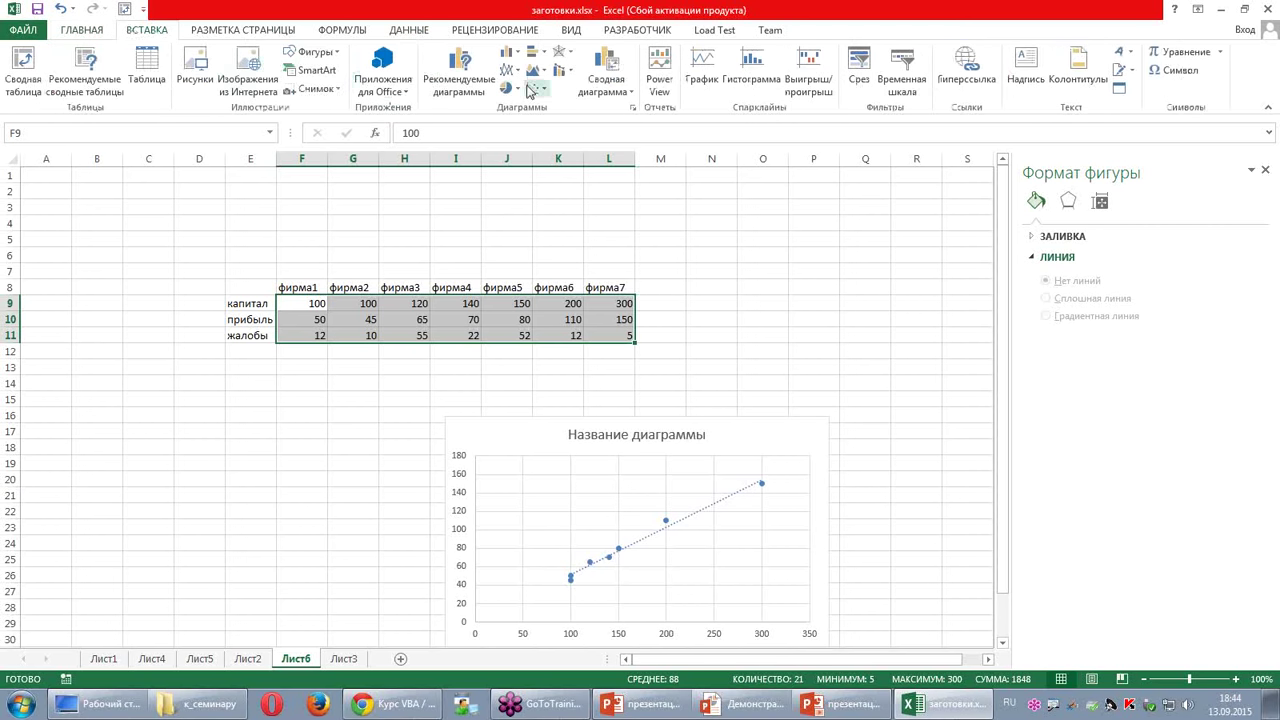
Step: Insert a bubble chart from F9:L11, then switch to the presentation slide
{"action": "left_click", "coordinate": [546, 92]}
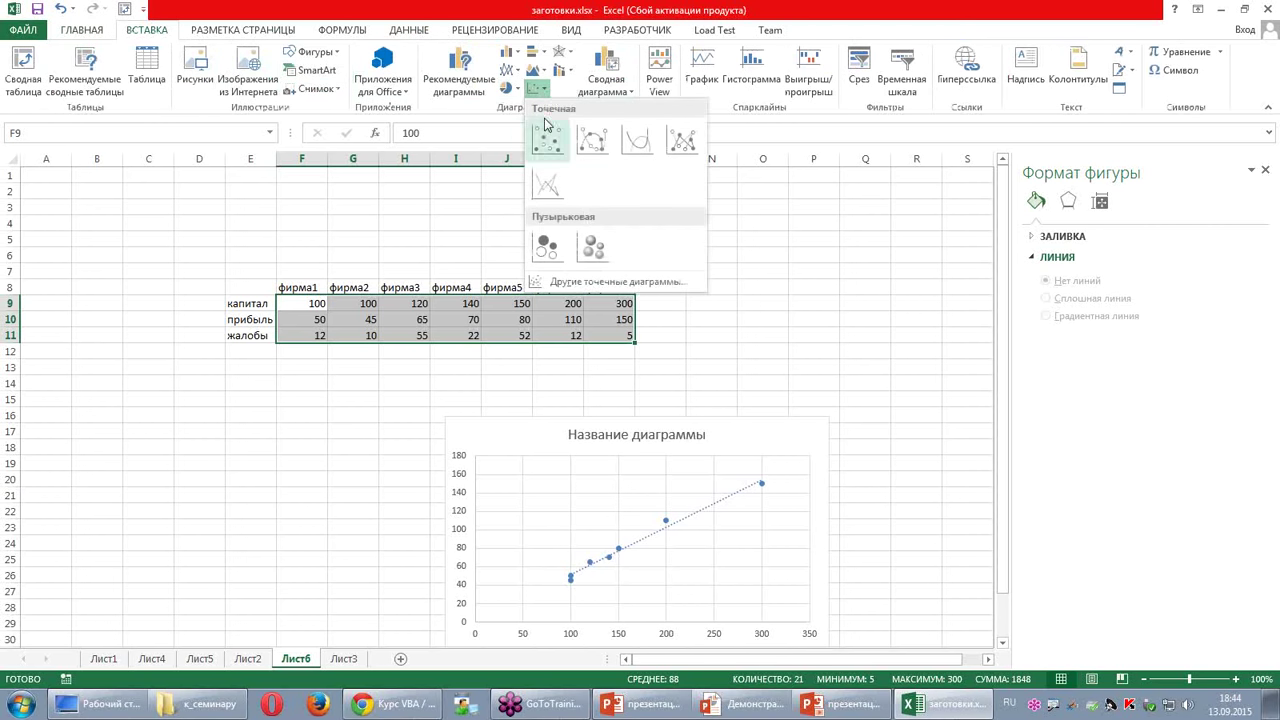
{"action": "left_click", "coordinate": [594, 254]}
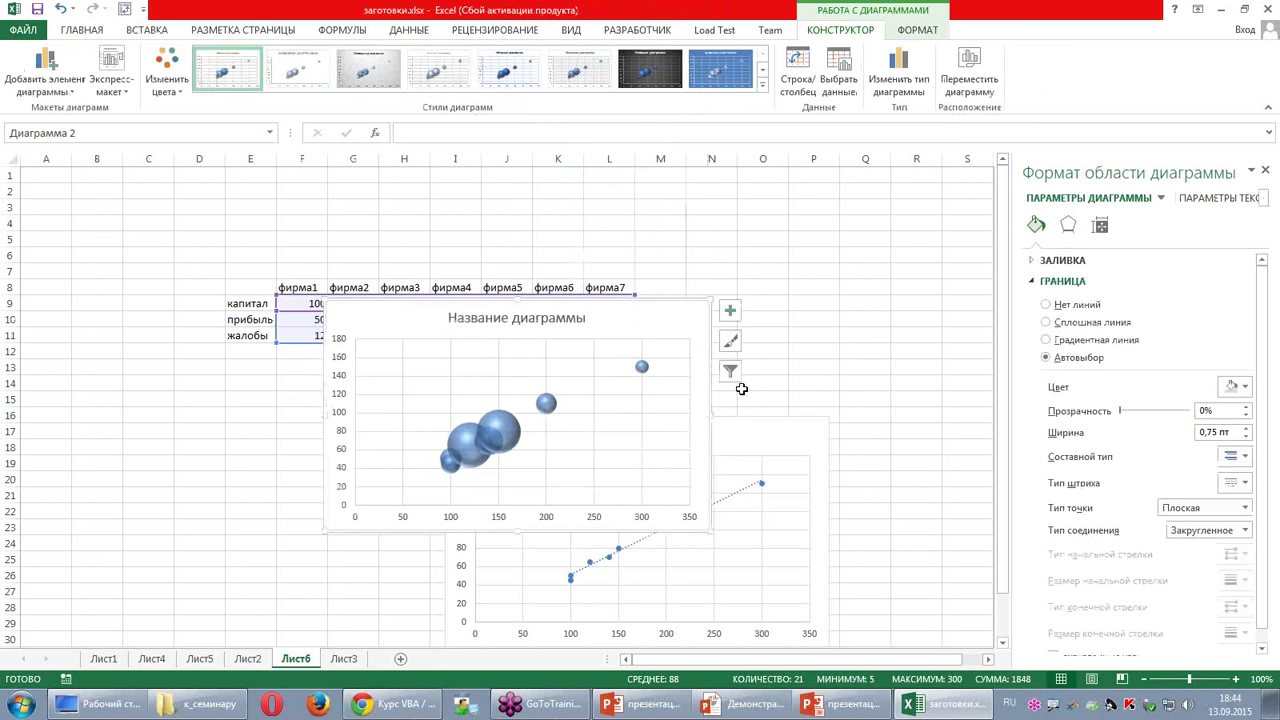
{"action": "mouse_move", "coordinate": [641, 367]}
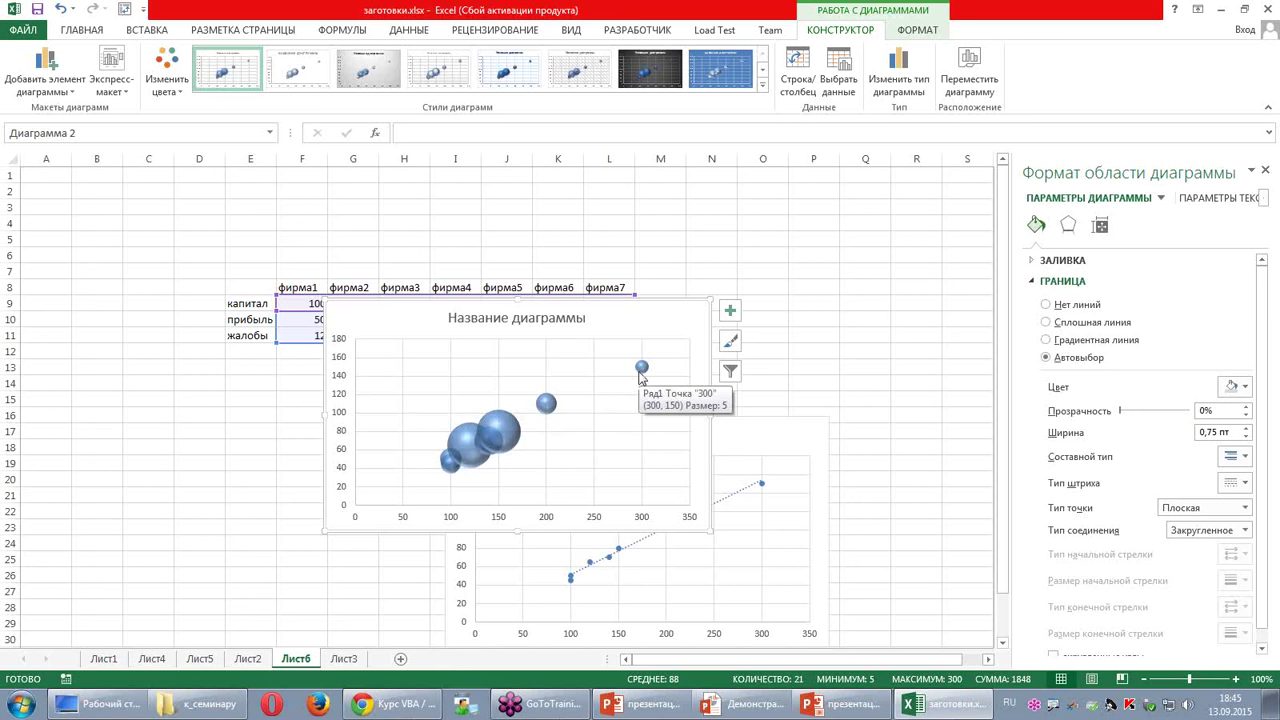
{"action": "left_click", "coordinate": [773, 707]}
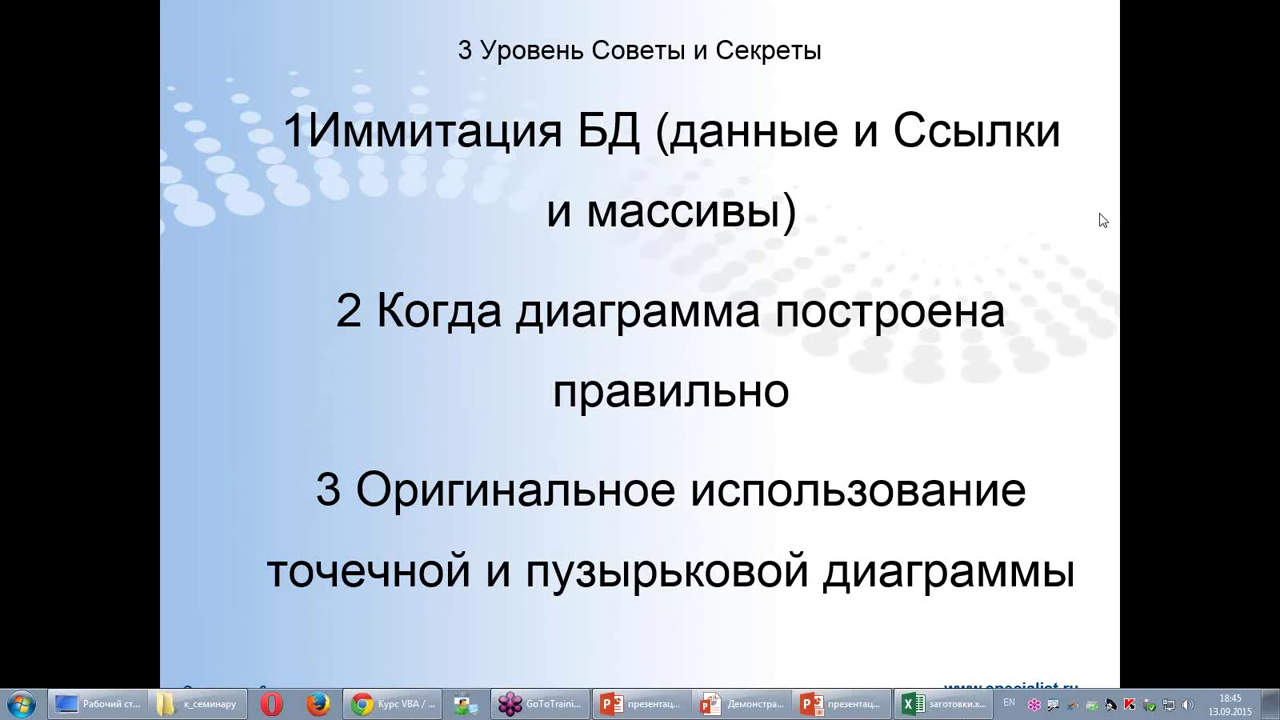
Step: Advance to the '4 и 5 Уровень Советы и Секреты' slide
{"action": "left_click", "coordinate": [1042, 500]}
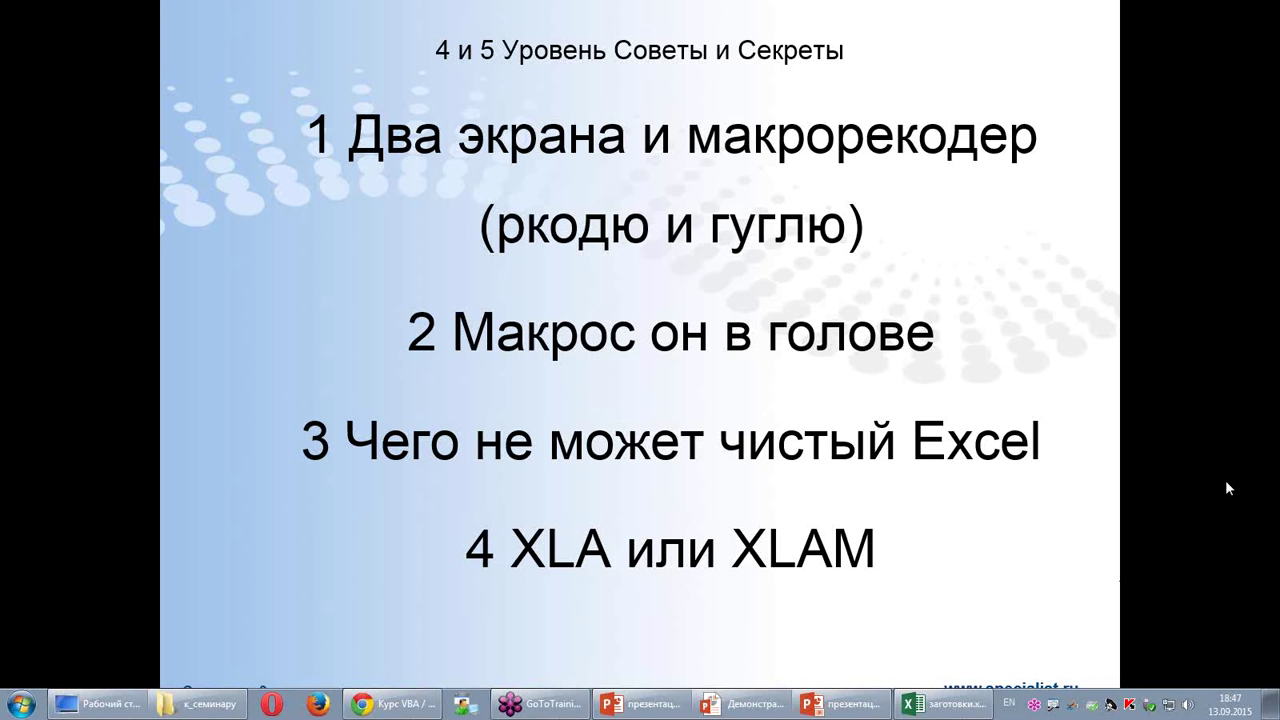
Step: Open the Visual Basic editor and place a smaller Excel window above it
{"action": "left_click", "coordinate": [958, 705]}
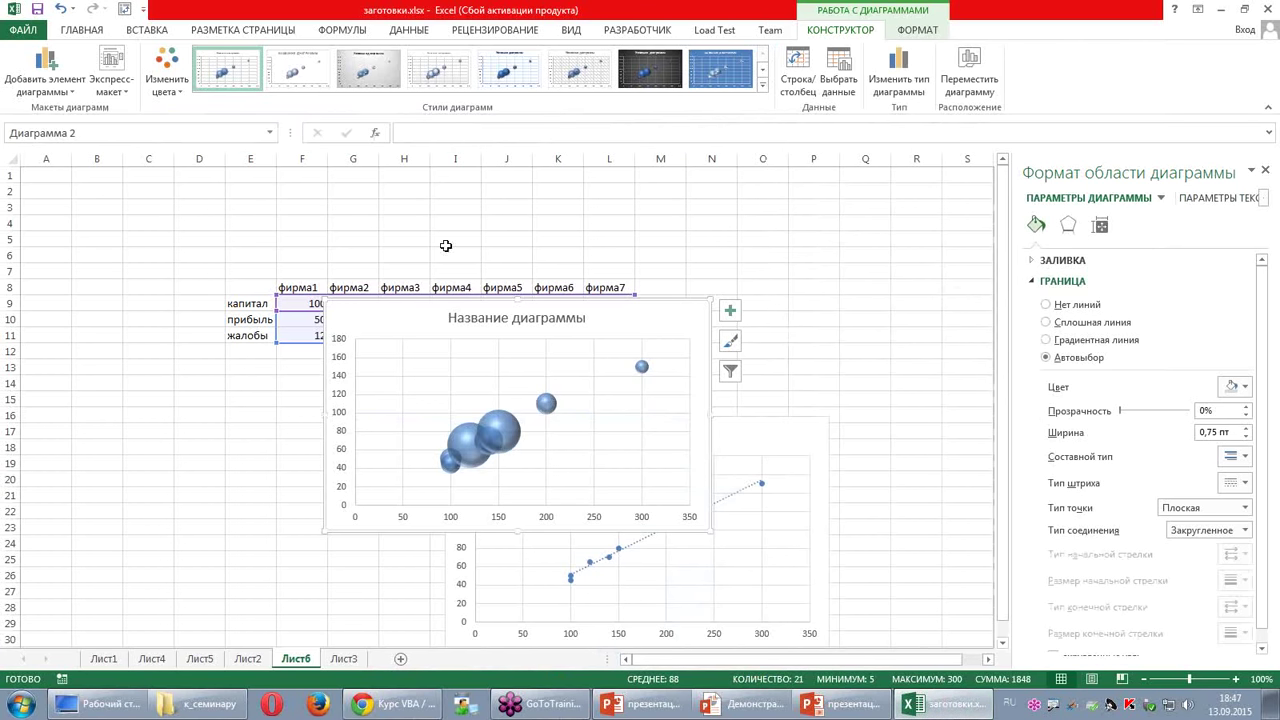
{"action": "left_click", "coordinate": [443, 237]}
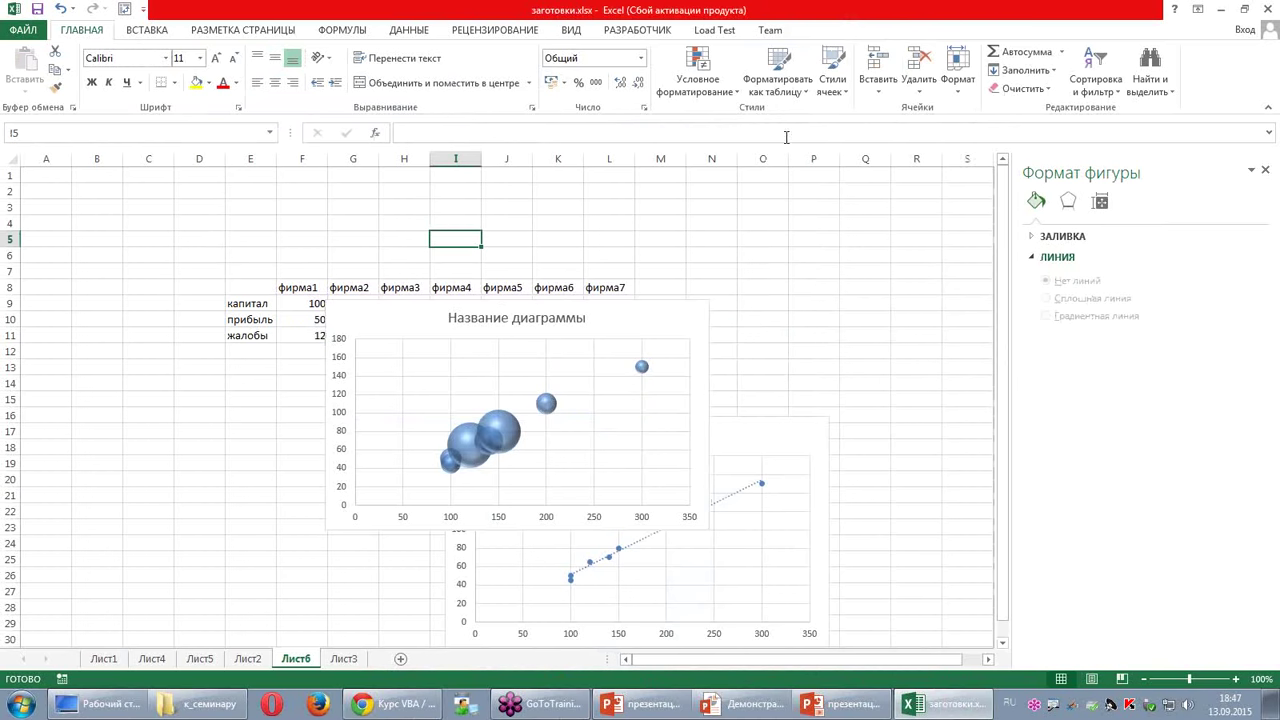
{"action": "left_click", "coordinate": [651, 34]}
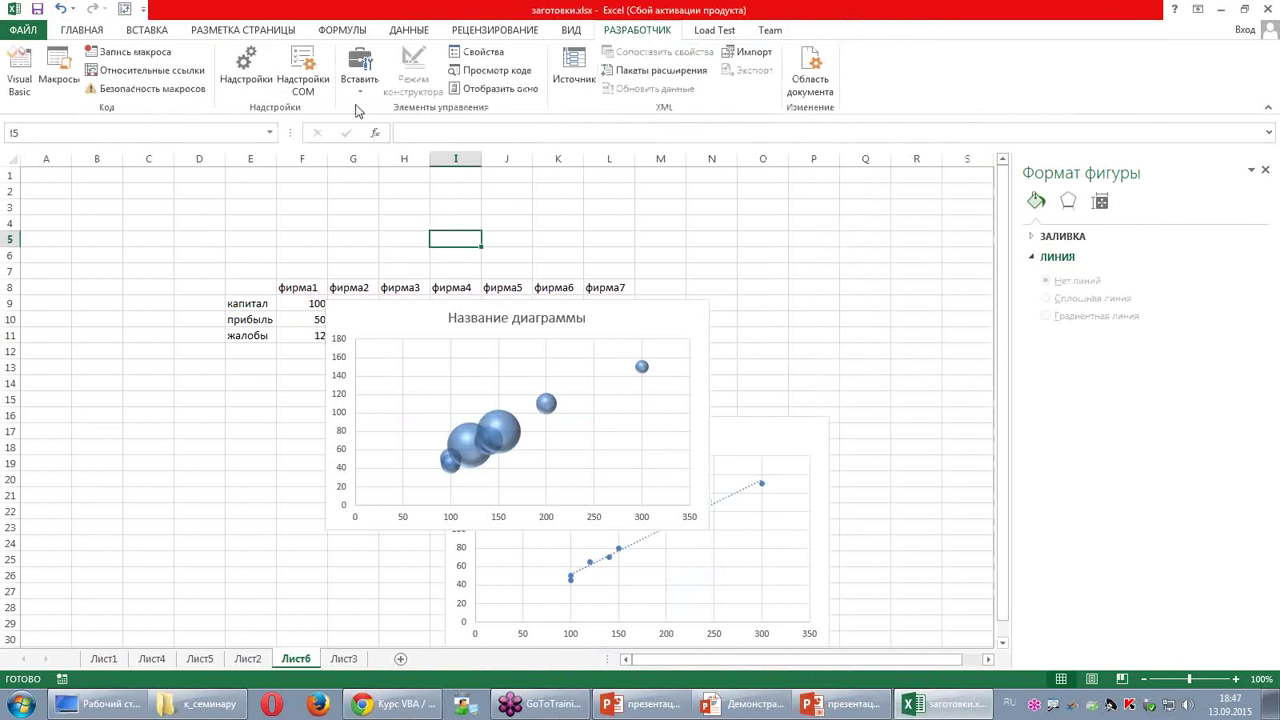
{"action": "left_click", "coordinate": [18, 78]}
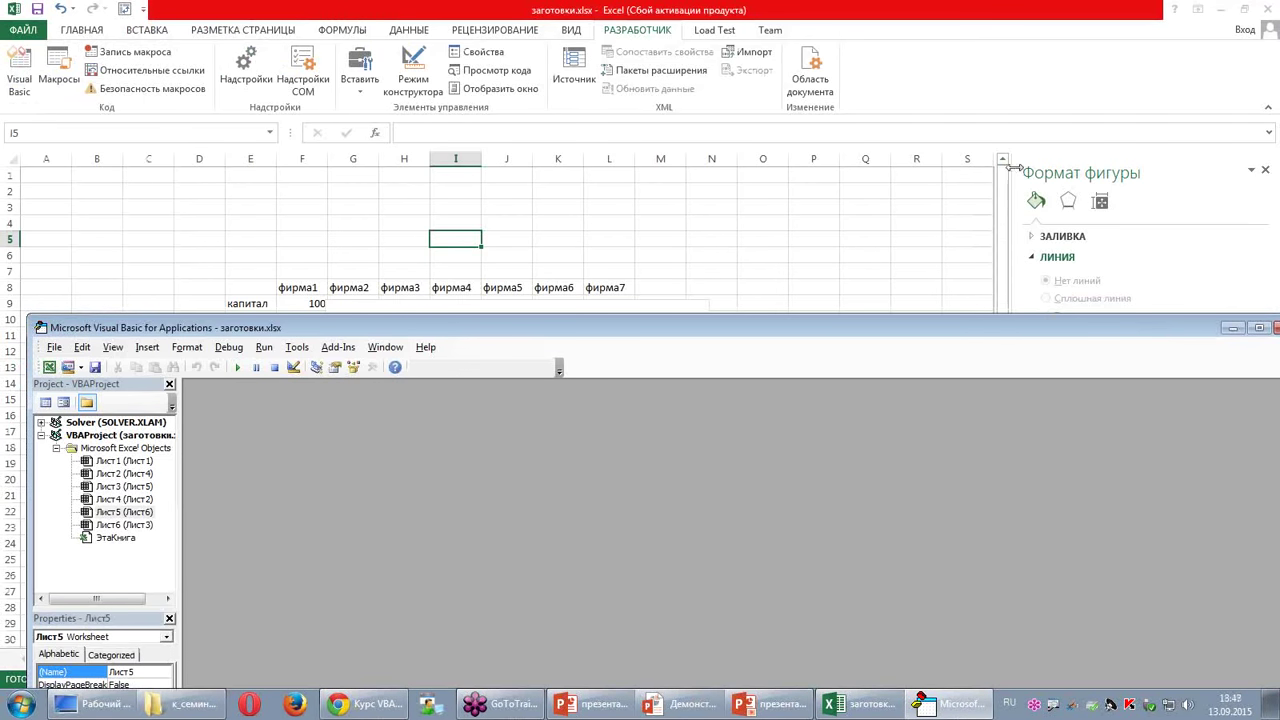
{"action": "left_click", "coordinate": [931, 208]}
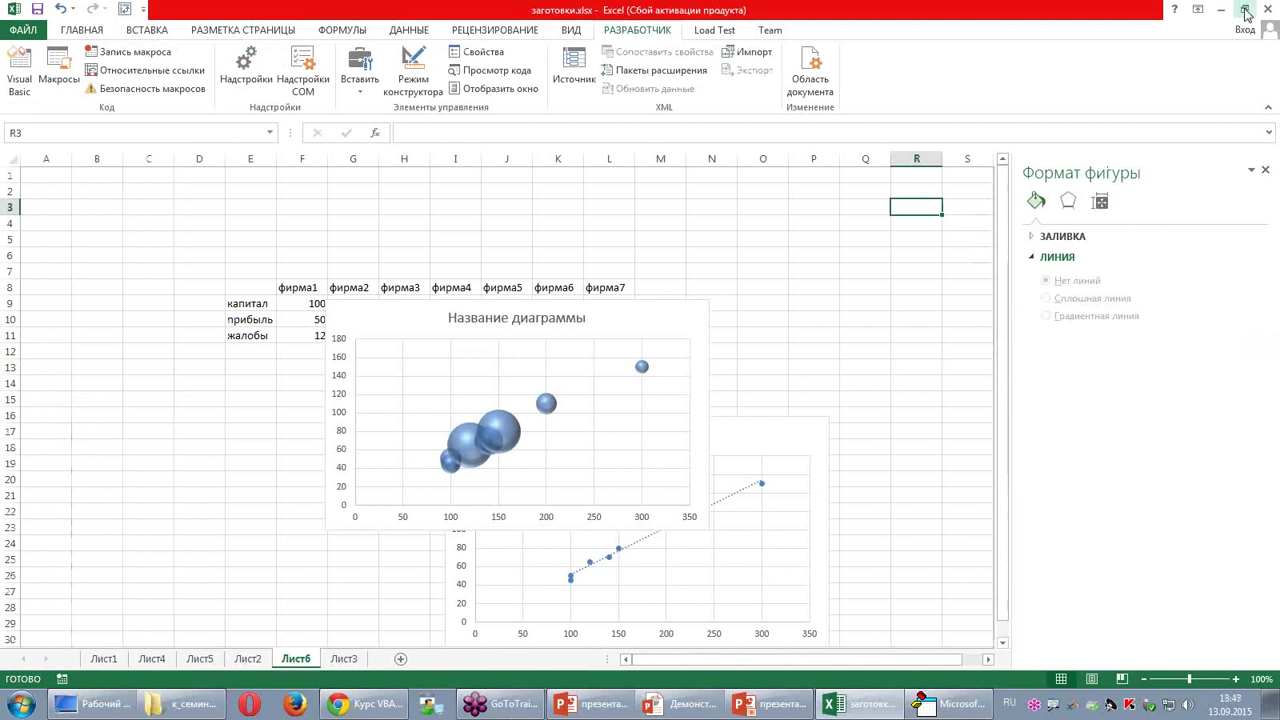
{"action": "left_click", "coordinate": [1244, 9]}
{"action": "left_click_drag", "start_coordinate": [574, 136], "coordinate": [692, 56]}
Step: Start recording Макрос1 from cell C7 and reveal Module1 under Modules
{"action": "left_click", "coordinate": [399, 317]}
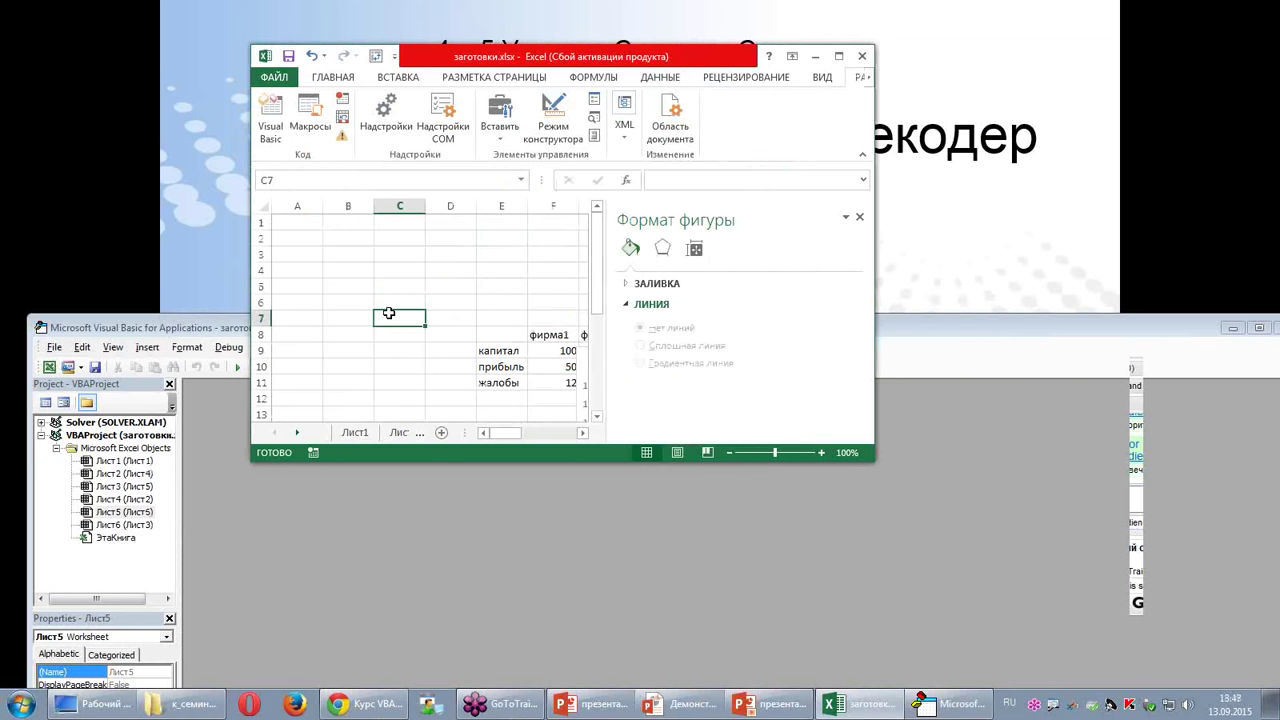
{"action": "left_click", "coordinate": [342, 99]}
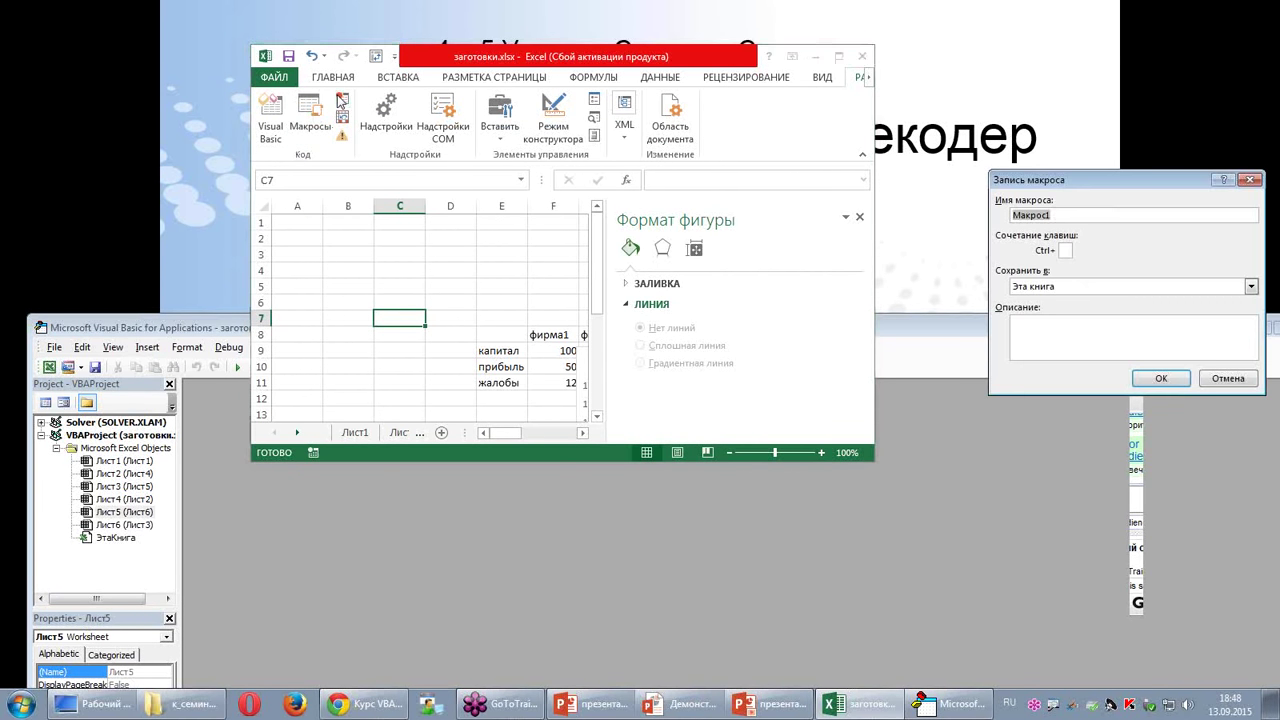
{"action": "left_click_drag", "start_coordinate": [1026, 186], "coordinate": [806, 128]}
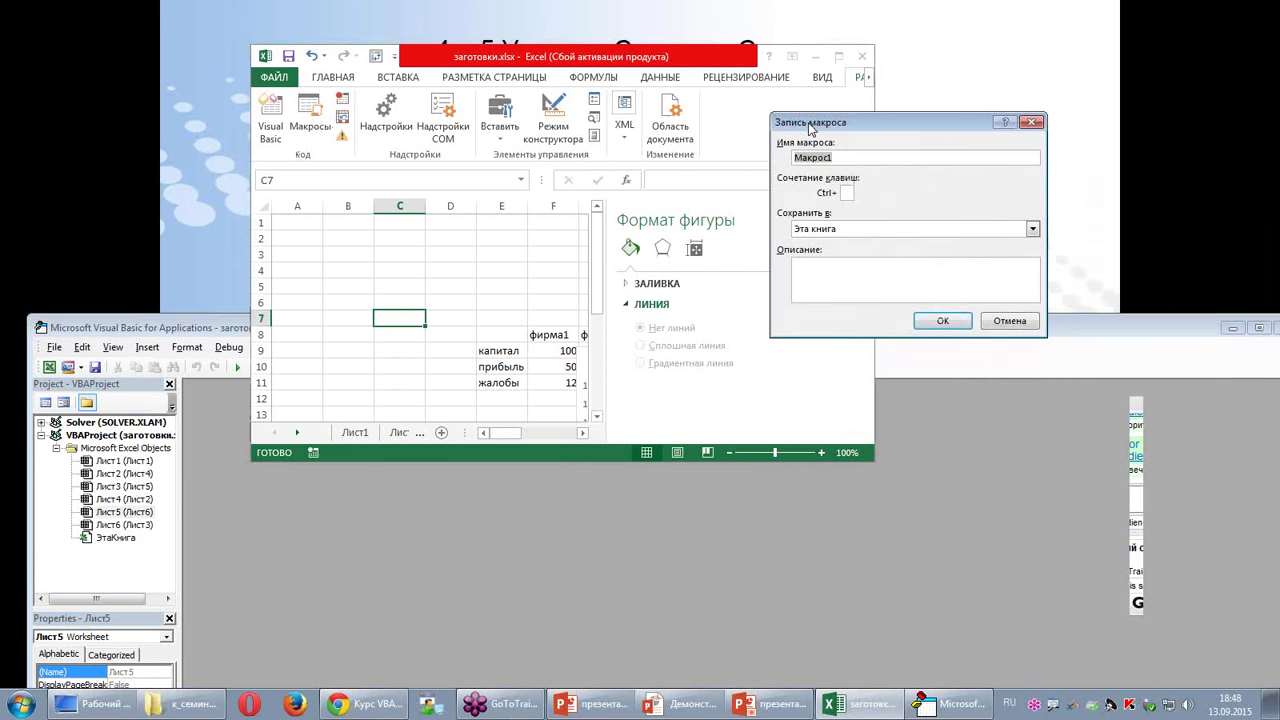
{"action": "left_click", "coordinate": [946, 316]}
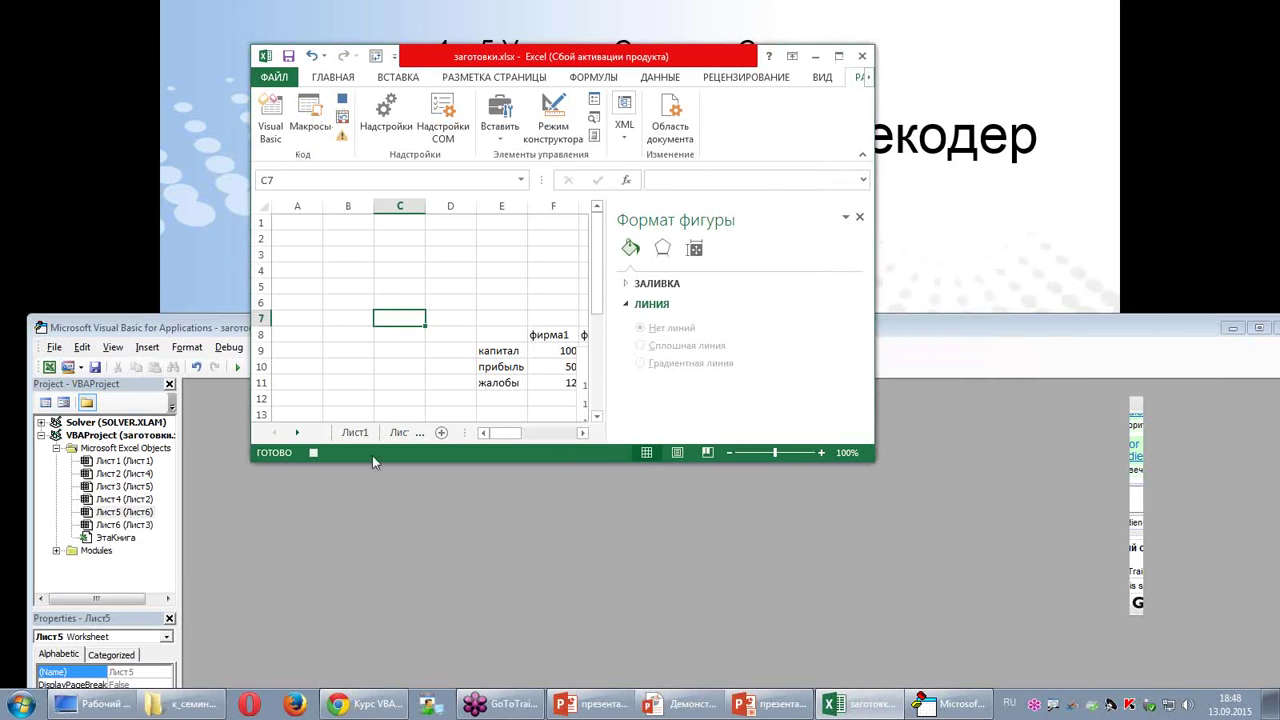
{"action": "left_click", "coordinate": [92, 551]}
{"action": "left_click", "coordinate": [57, 551]}
{"action": "left_click", "coordinate": [57, 551]}
{"action": "left_click", "coordinate": [57, 551]}
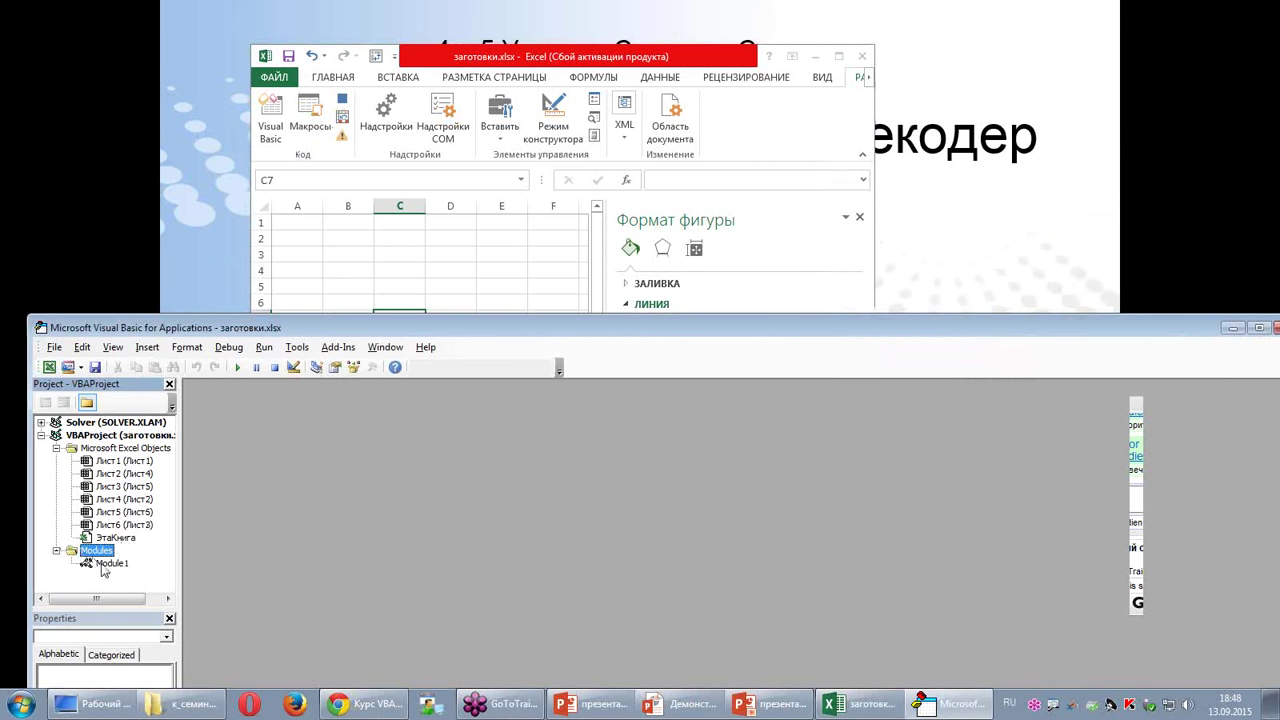
Step: Record typing лдывалдоап into C1 and filling C2 yellow, watching Module1's code
{"action": "double_click", "coordinate": [103, 564]}
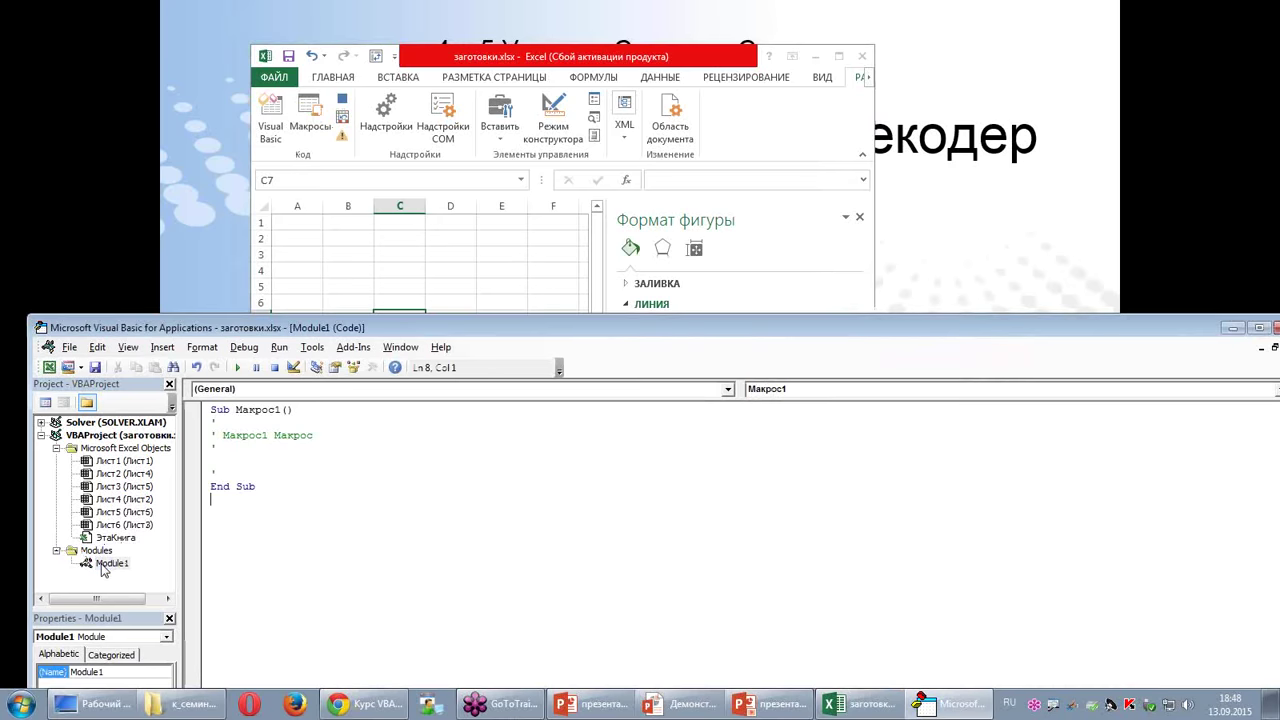
{"action": "left_click", "coordinate": [420, 225]}
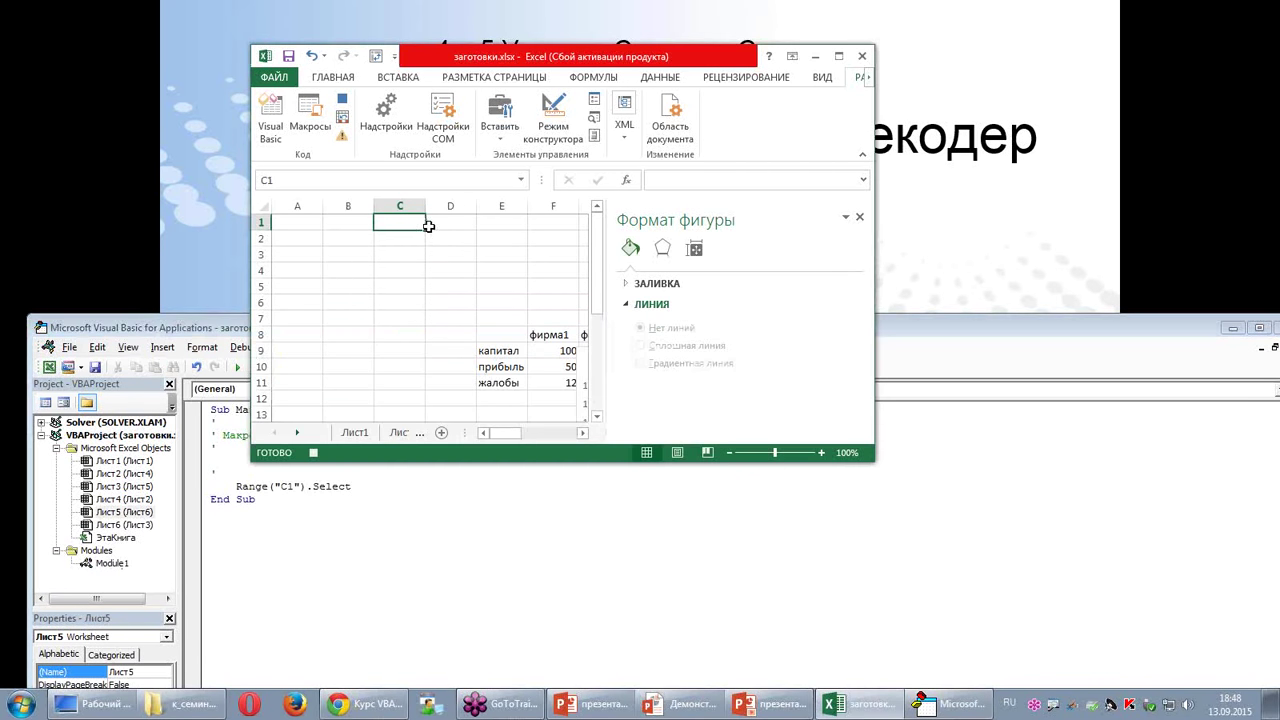
{"action": "type", "text": "лдывалдоап"}
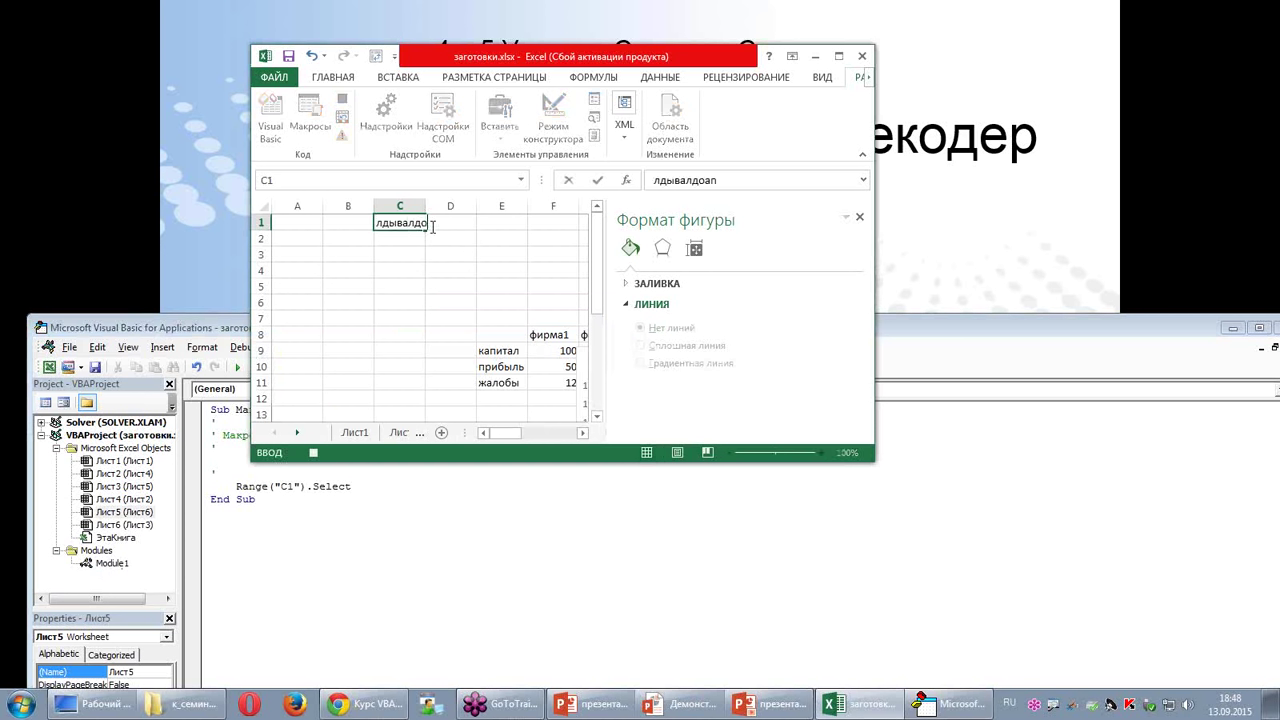
{"action": "key", "text": "Return"}
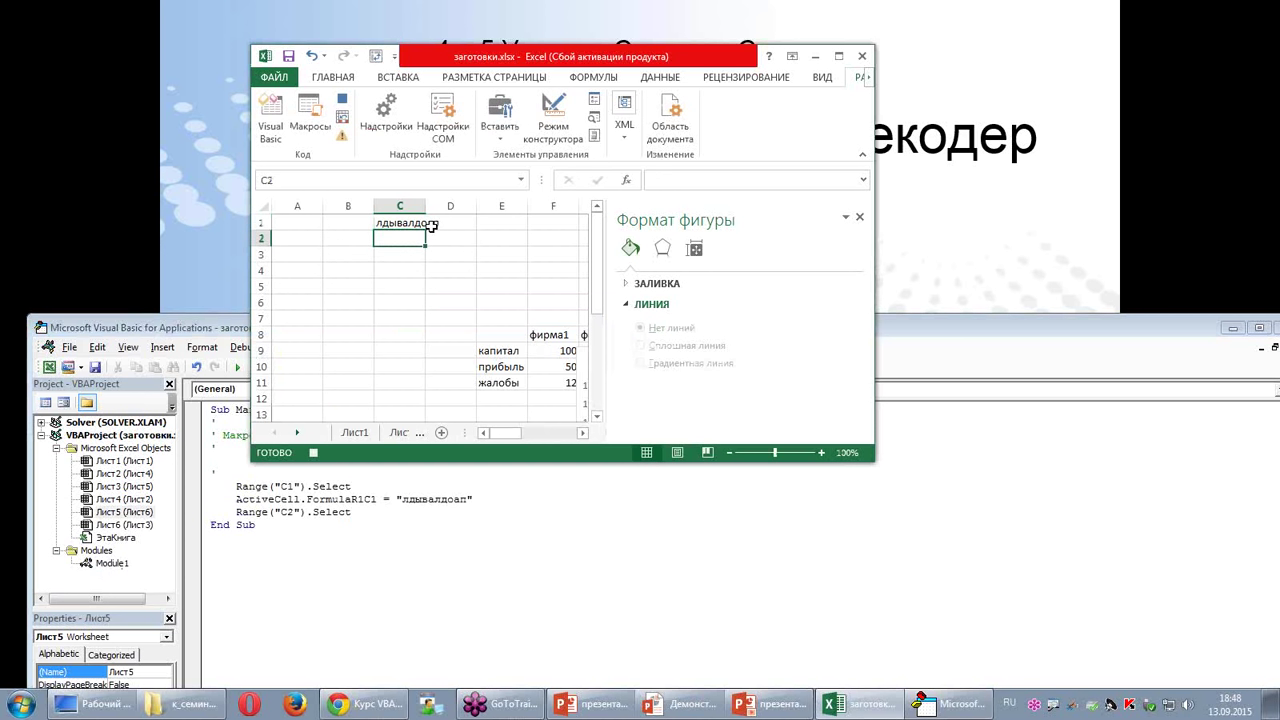
{"action": "left_click", "coordinate": [345, 78]}
{"action": "left_click", "coordinate": [378, 135]}
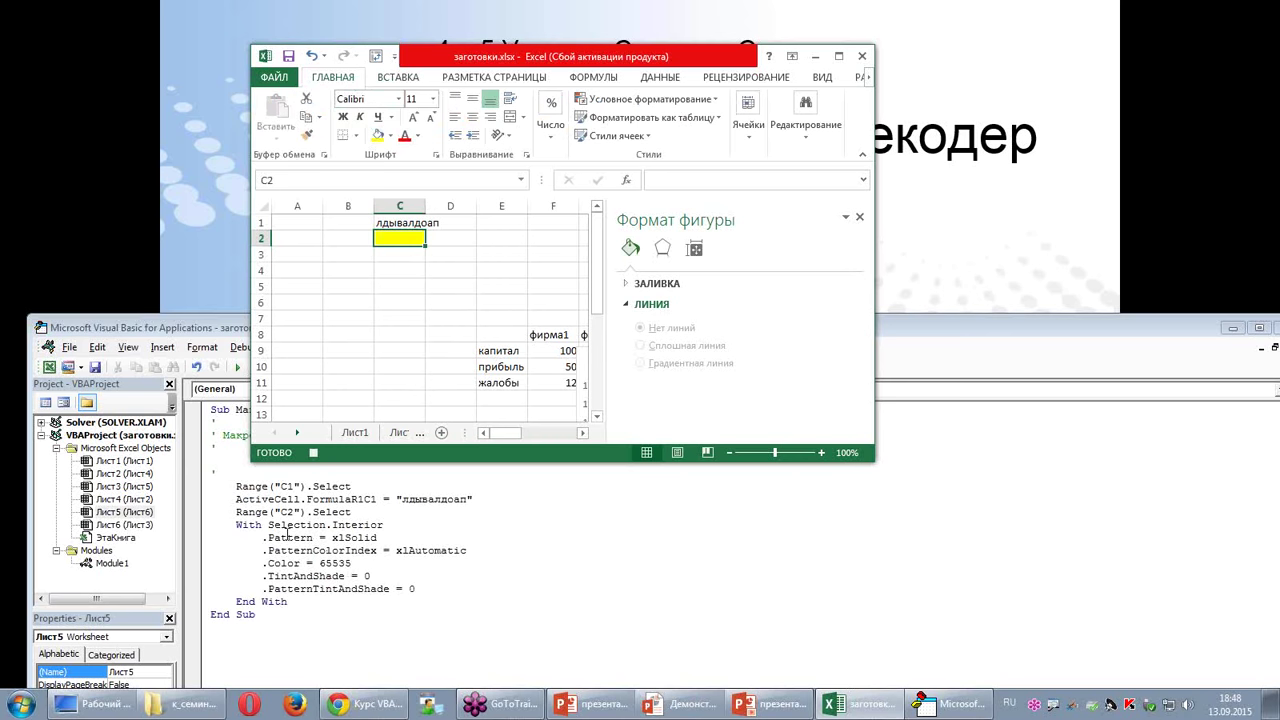
{"action": "double_click", "coordinate": [288, 538]}
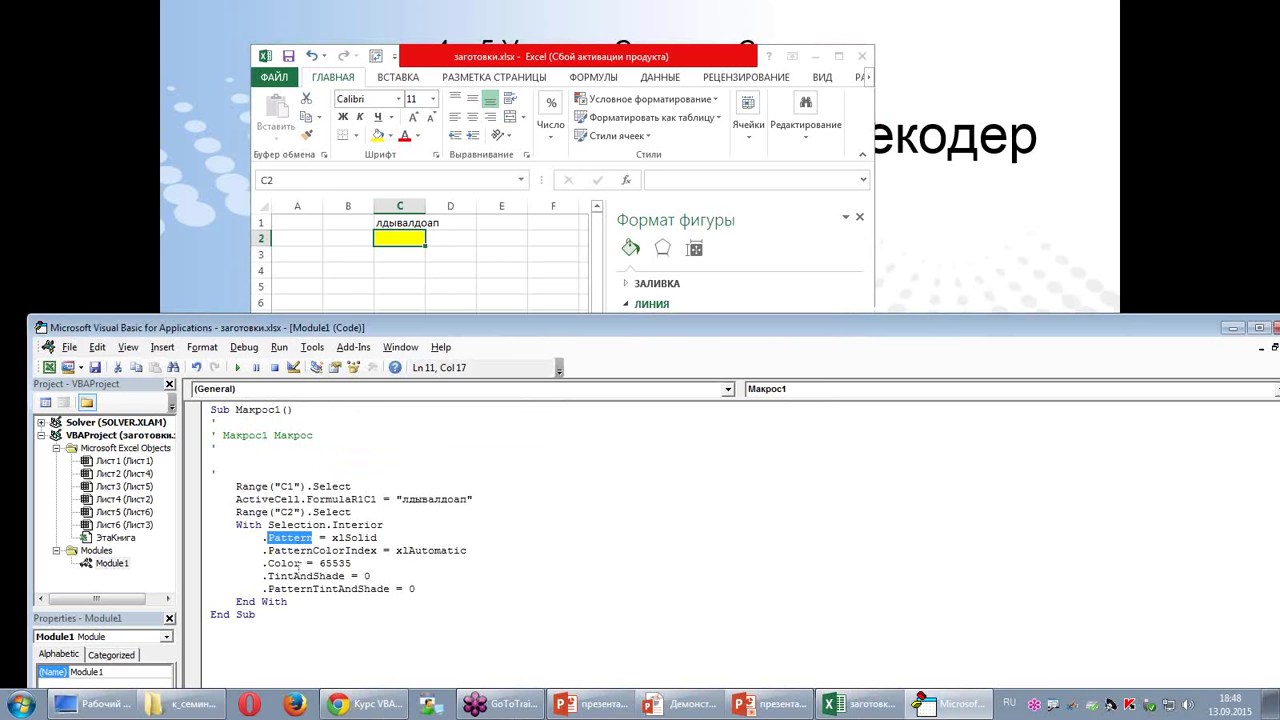
Step: Delete the .Pattern = xlSolid, With and PatternColorIndex lines from Макрос1
{"action": "double_click", "coordinate": [283, 563]}
{"action": "double_click", "coordinate": [300, 576]}
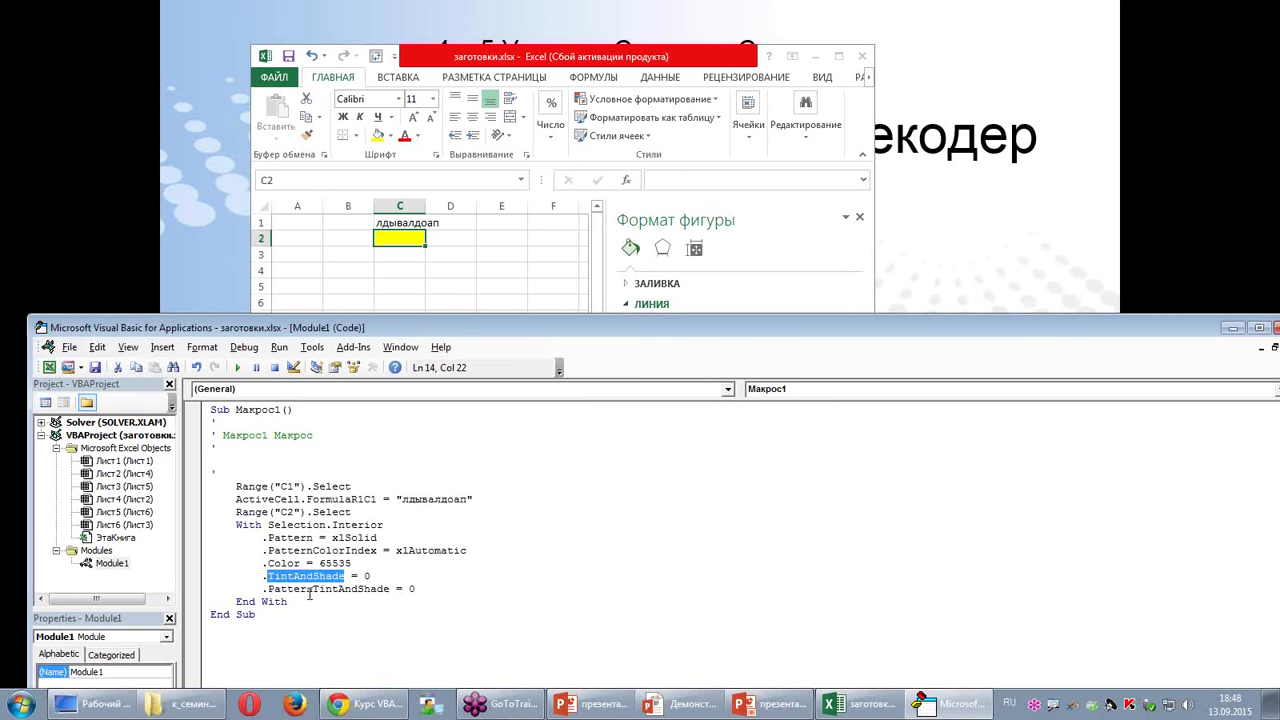
{"action": "double_click", "coordinate": [314, 590]}
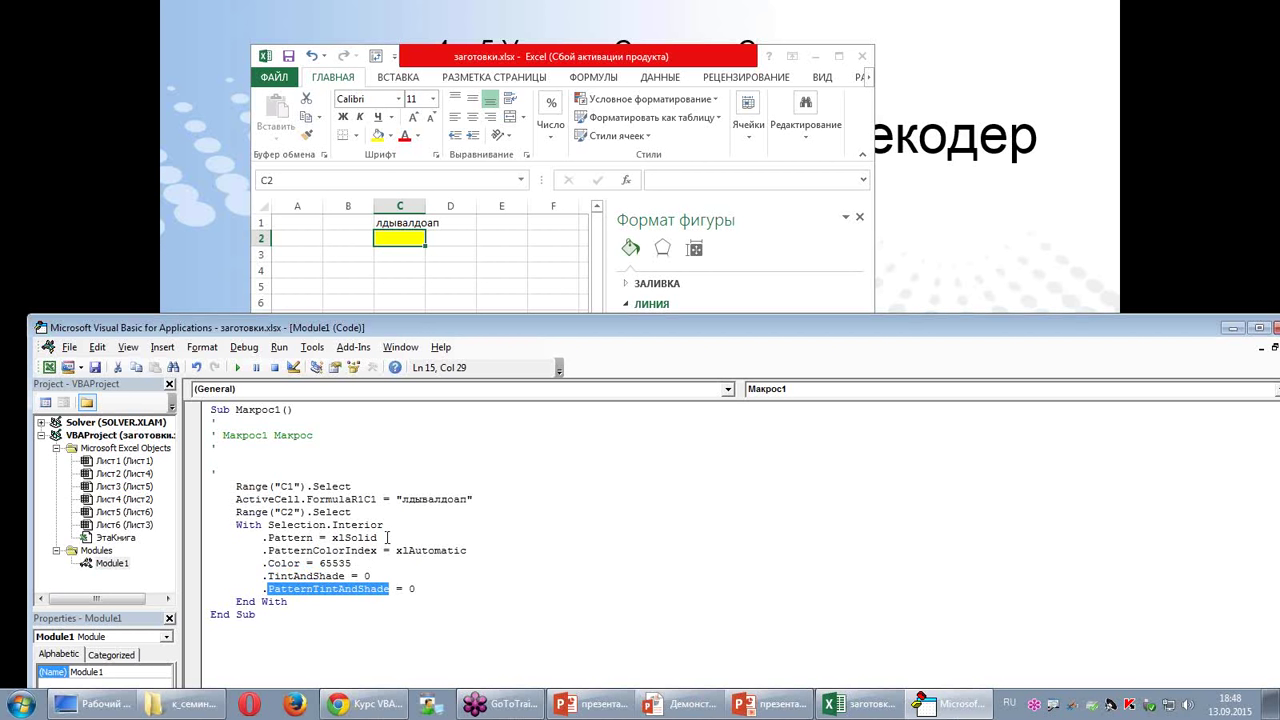
{"action": "left_click_drag", "start_coordinate": [382, 537], "coordinate": [262, 538]}
{"action": "key", "text": "Delete"}
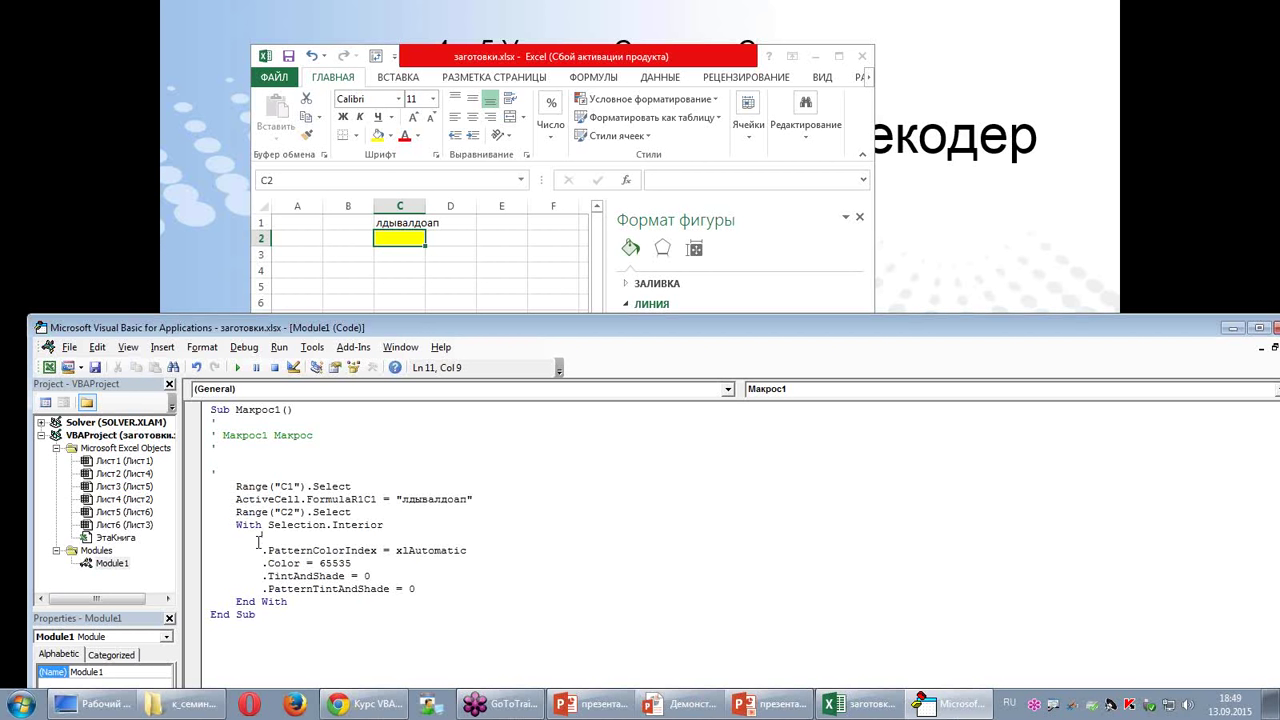
{"action": "left_click_drag", "start_coordinate": [236, 525], "coordinate": [313, 541]}
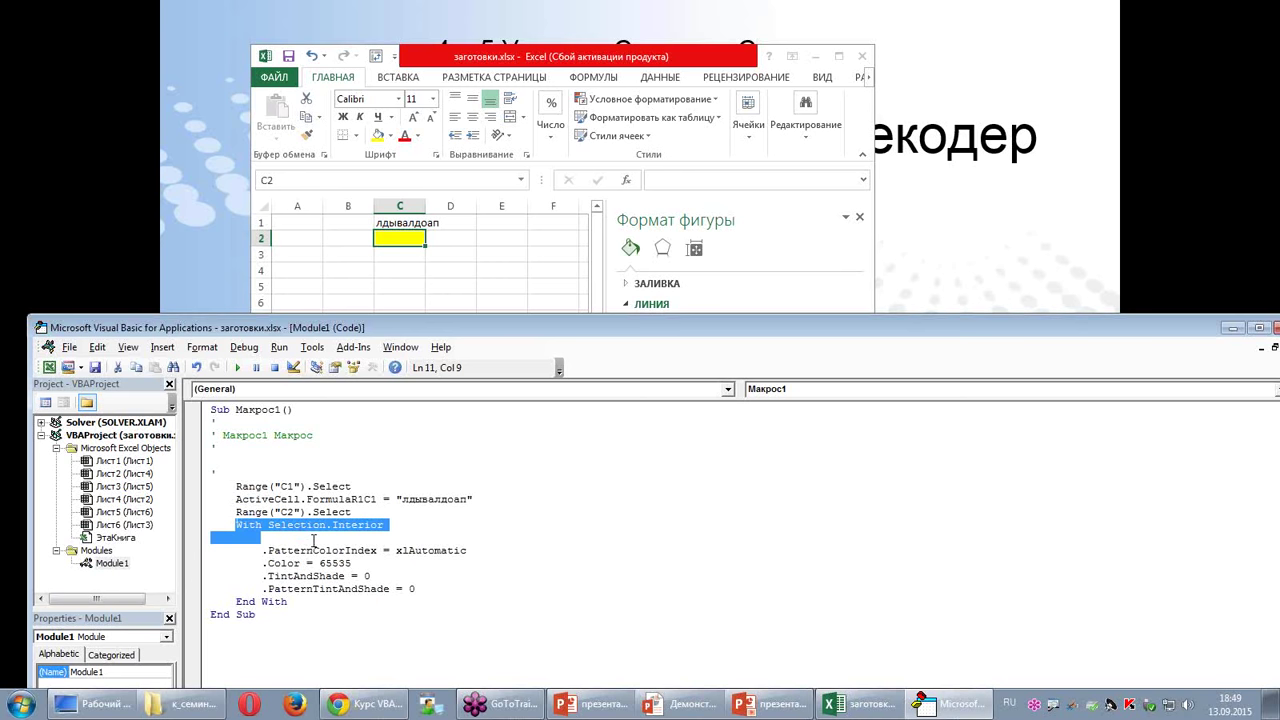
{"action": "left_click_drag", "start_coordinate": [313, 541], "coordinate": [481, 545]}
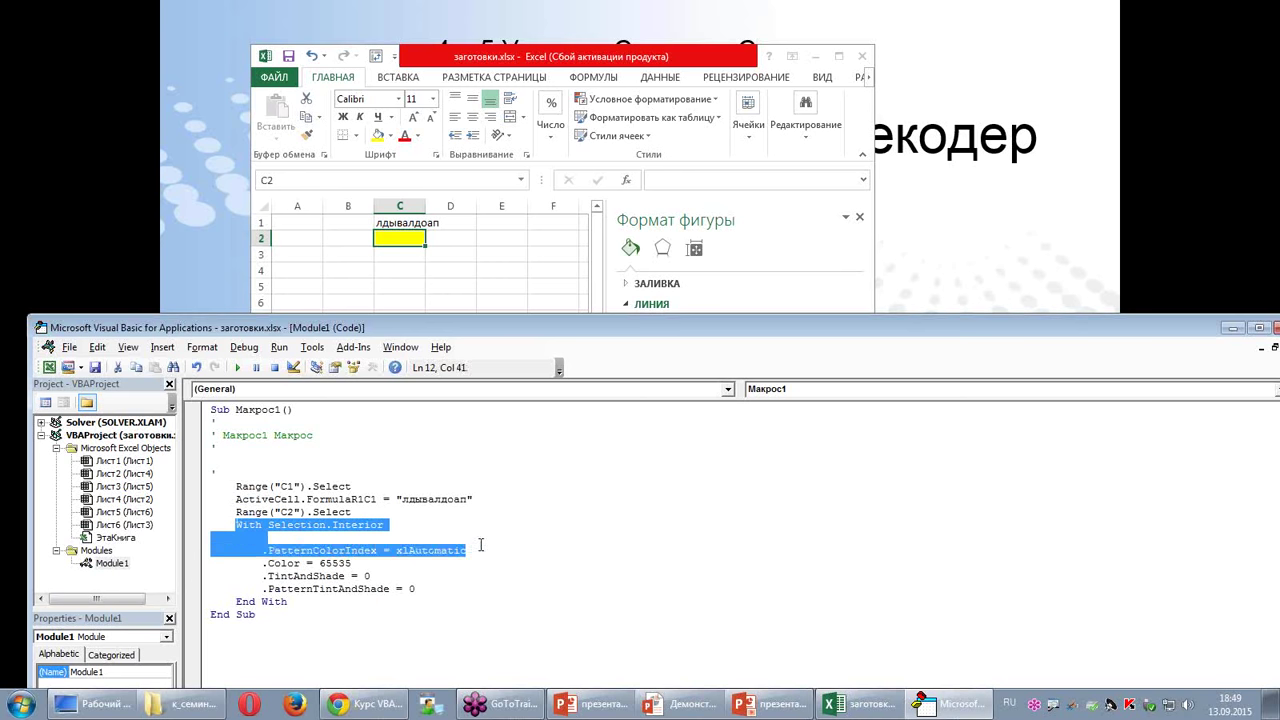
{"action": "key", "text": "Delete"}
{"action": "key", "text": "Up"}
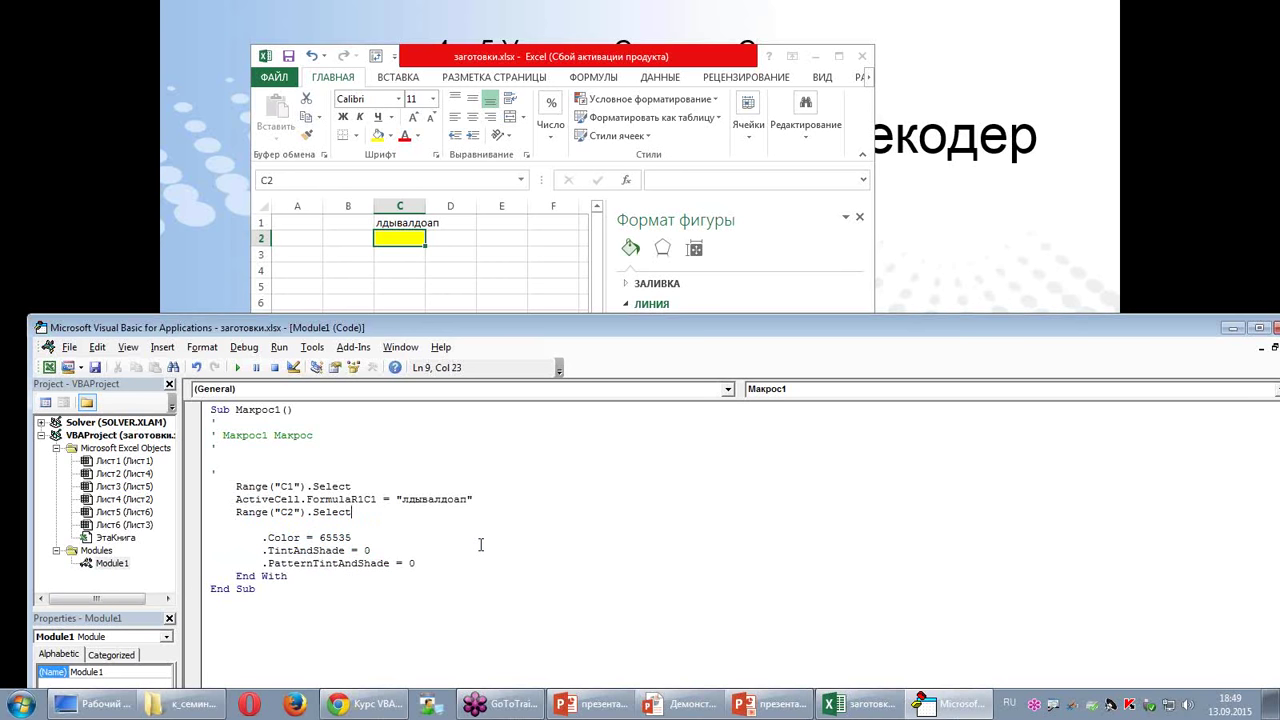
Step: Join the Color line onto the Range("C2") line and clear mistyped characters
{"action": "key", "text": "Left"}
{"action": "key", "text": "Left"}
{"action": "key", "text": "Left"}
{"action": "key", "text": "Left"}
{"action": "key", "text": "shift+Down"}
{"action": "key", "text": "shift+Down"}
{"action": "key", "text": "shift+Left"}
{"action": "key", "text": "shift+Left"}
{"action": "key", "text": "shift+Left"}
{"action": "key", "text": "shift+Left"}
{"action": "key", "text": "shift+Left"}
{"action": "key", "text": "shift+Left"}
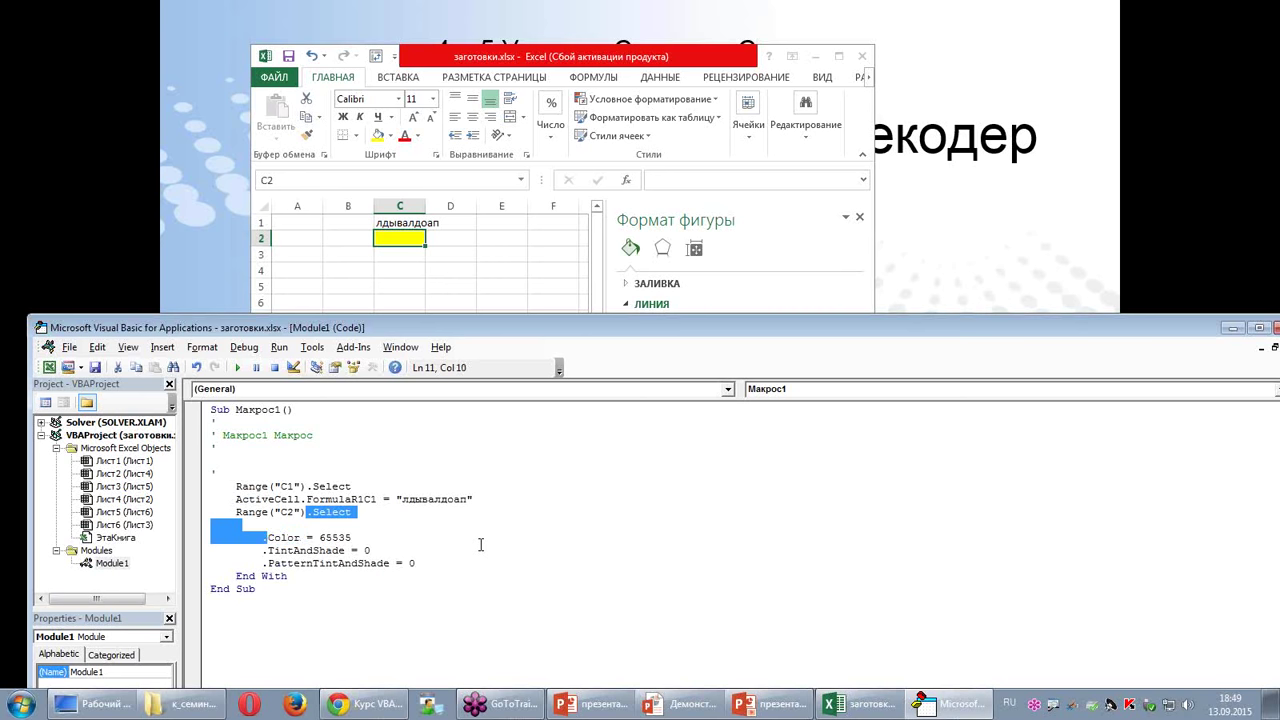
{"action": "key", "text": "Delete"}
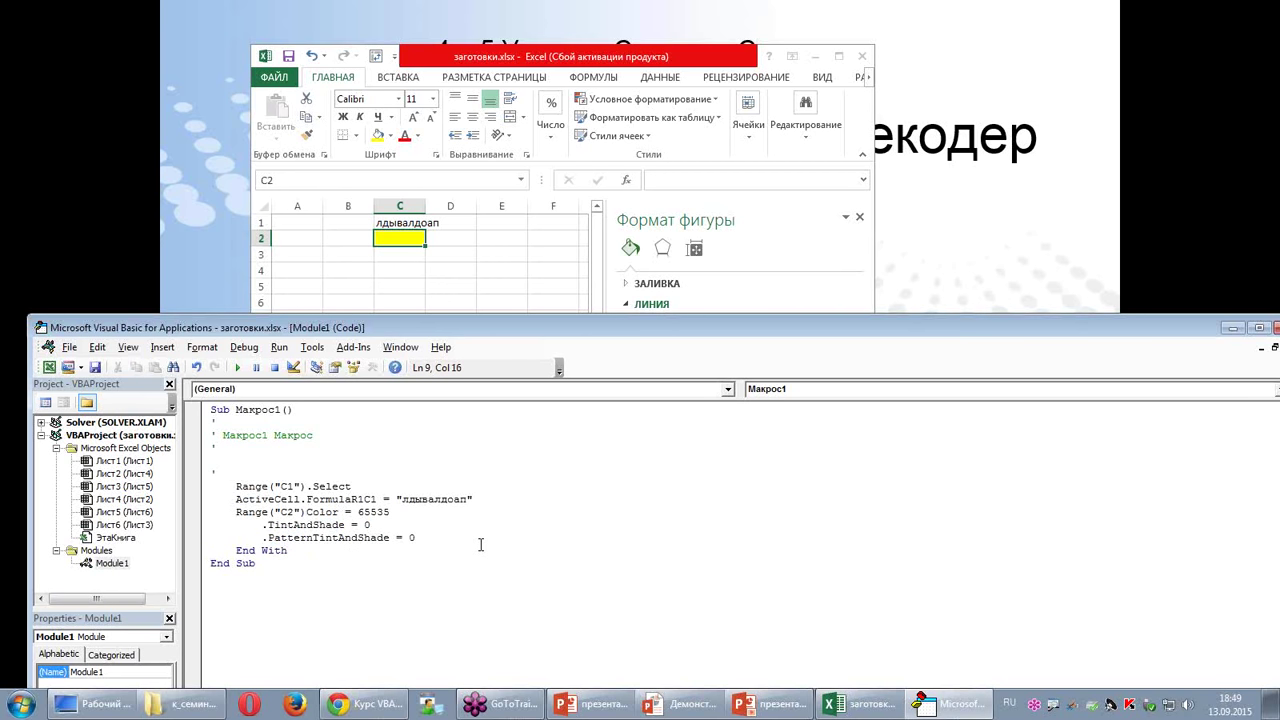
{"action": "type", "text": "к"}
{"action": "key", "text": "BackSpace"}
{"action": "type", "text": "."}
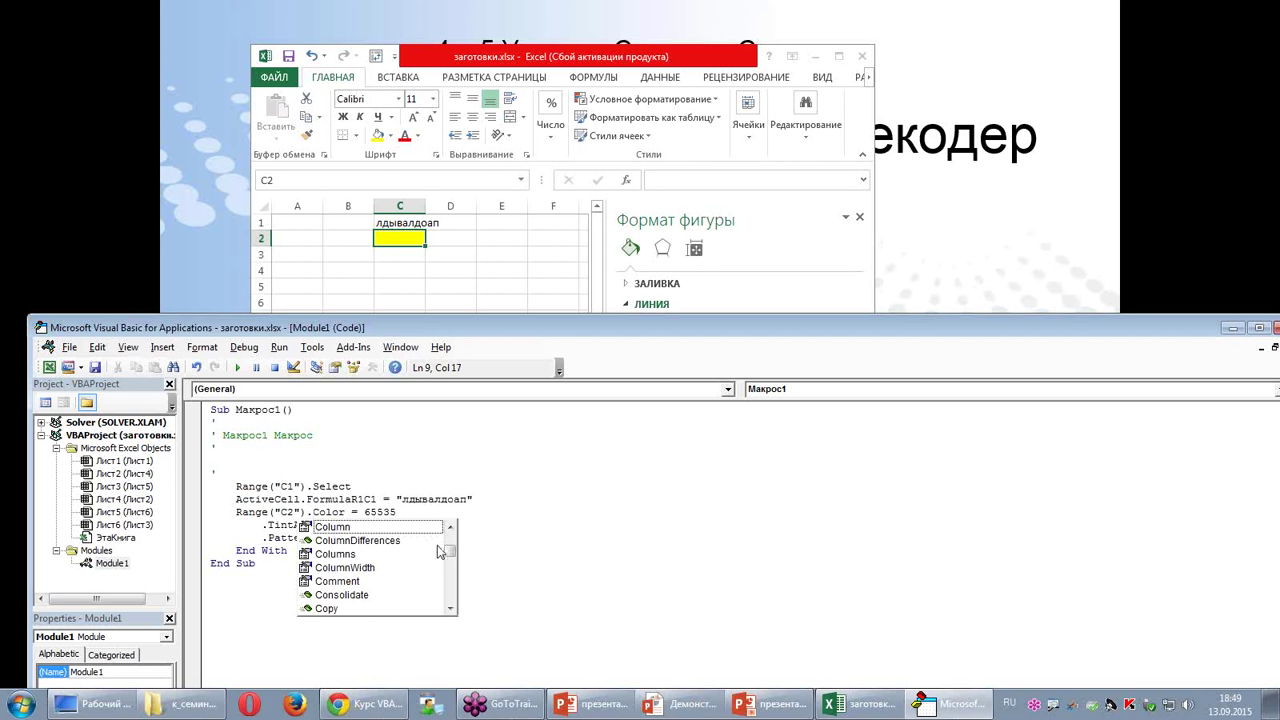
{"action": "type", "text": "шт"}
{"action": "key", "text": "BackSpace"}
{"action": "key", "text": "BackSpace"}
{"action": "type", "text": "in"}
{"action": "key", "text": "Left"}
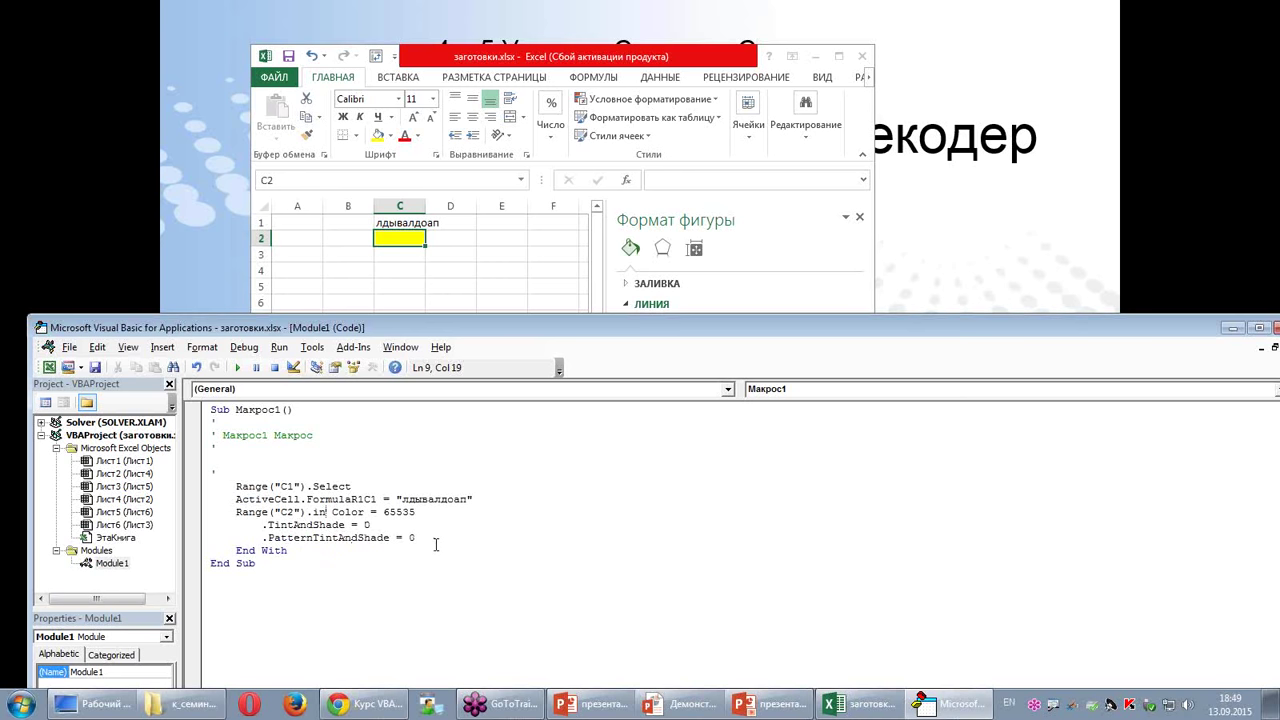
{"action": "key", "text": "BackSpace"}
{"action": "key", "text": "BackSpace"}
{"action": "key", "text": "Left"}
{"action": "key", "text": "Delete"}
Step: Rewrite the C2 line as Range("C2").Interior.ColorIndex = 1
{"action": "type", "text": ".in"}
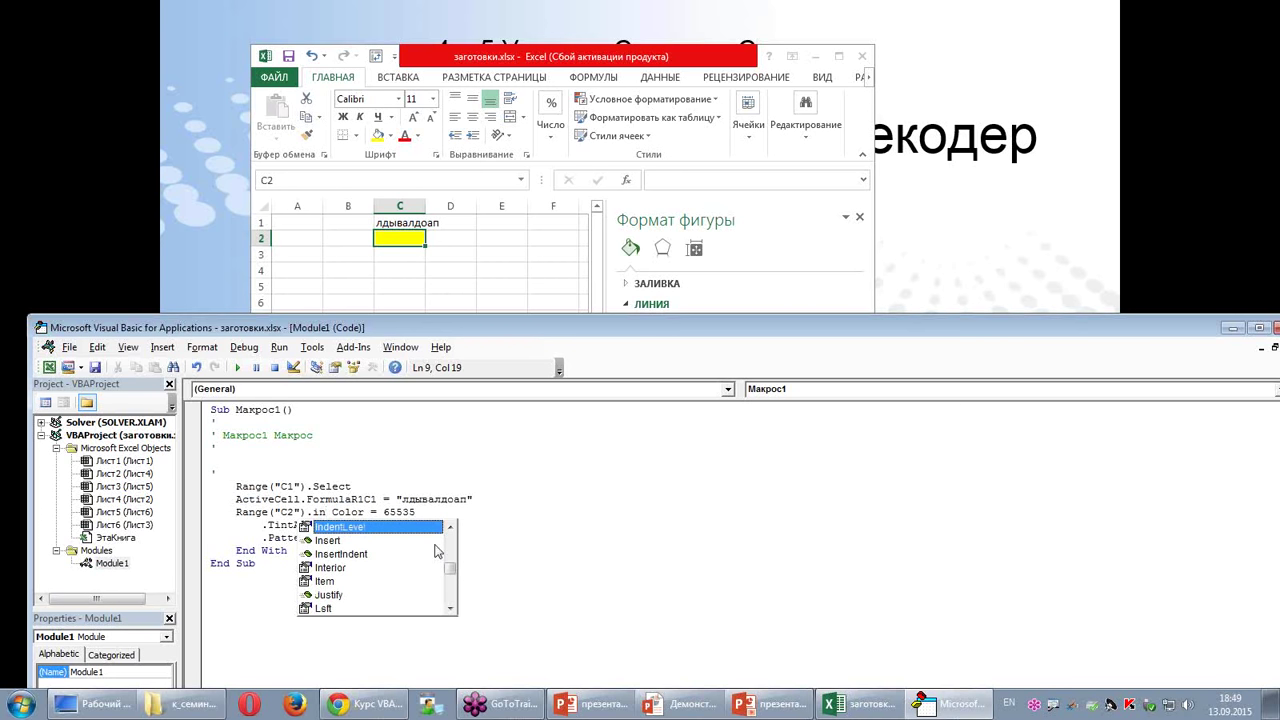
{"action": "double_click", "coordinate": [334, 567]}
{"action": "type", "text": "."}
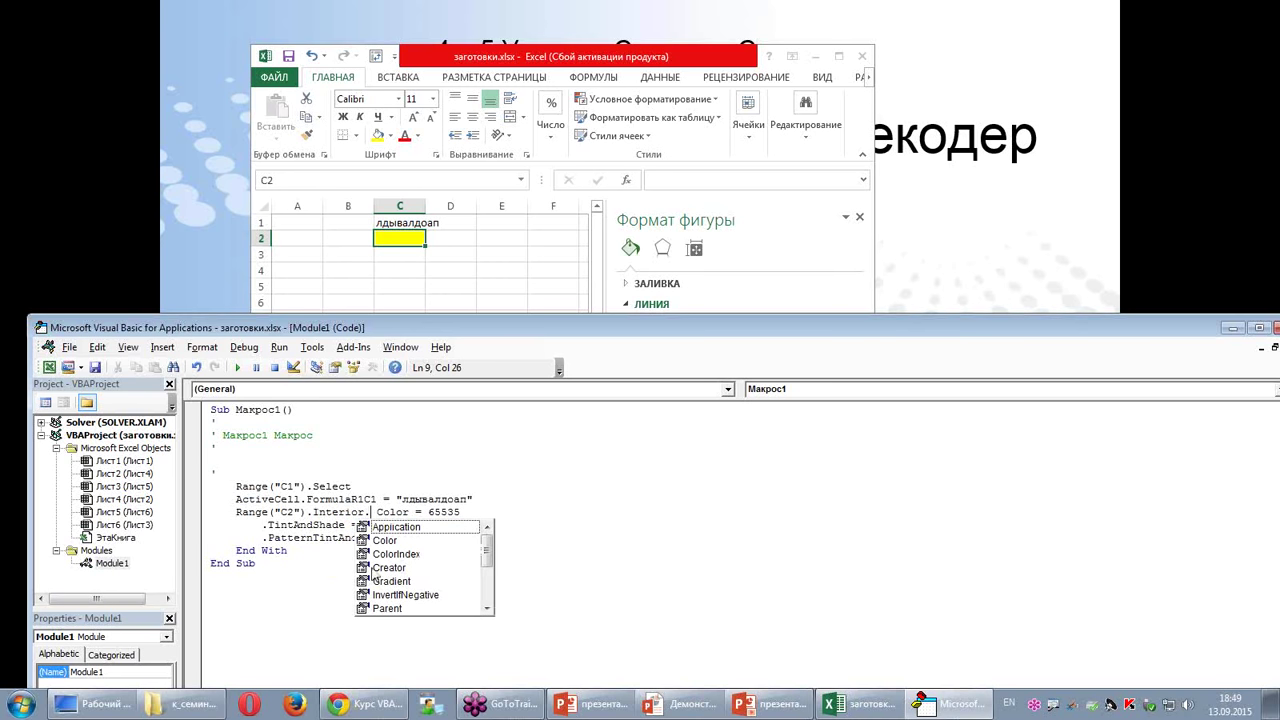
{"action": "double_click", "coordinate": [386, 555]}
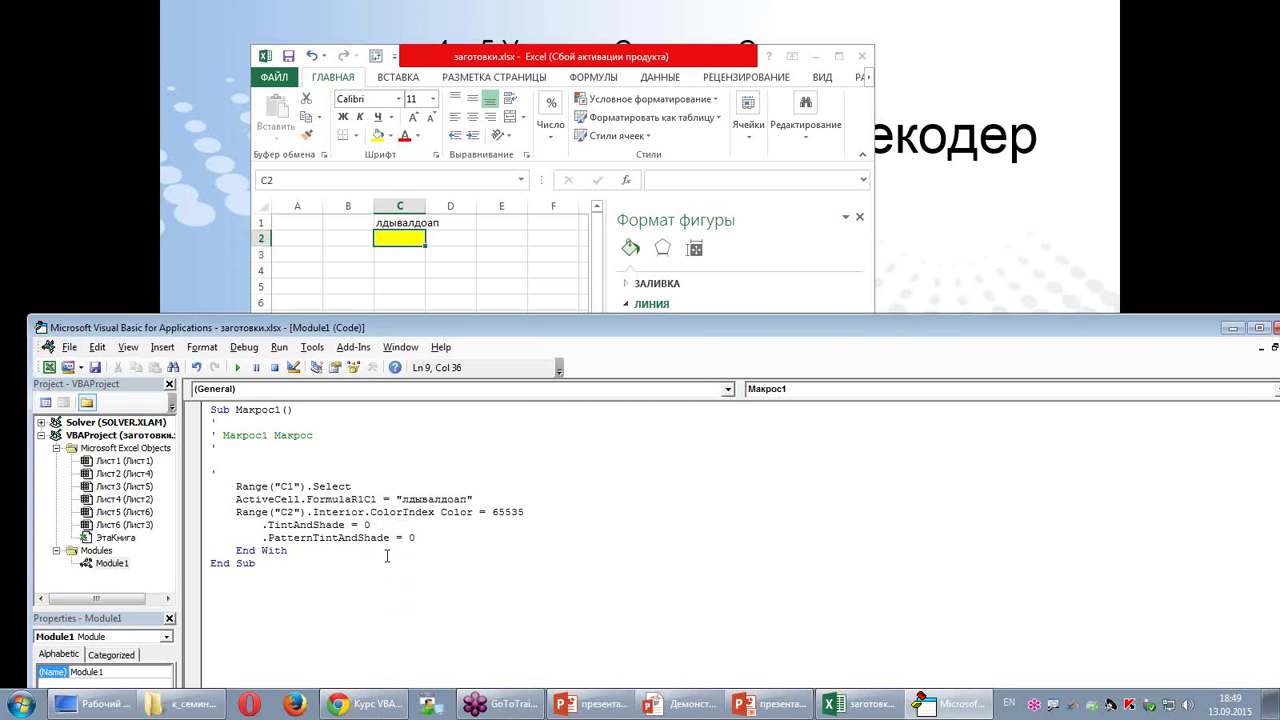
{"action": "type", "text": "=1"}
{"action": "key", "text": "shift+End"}
{"action": "key", "text": "Delete"}
{"action": "key", "text": "Down"}
Step: Delete the leftover TintAndShade, PatternTintAndShade and End With lines
{"action": "mouse_move", "coordinate": [250, 512]}
{"action": "left_mouse_down"}
{"action": "mouse_move", "coordinate": [273, 550]}
{"action": "mouse_move", "coordinate": [290, 552]}
{"action": "left_mouse_up"}
{"action": "left_click", "coordinate": [268, 538]}
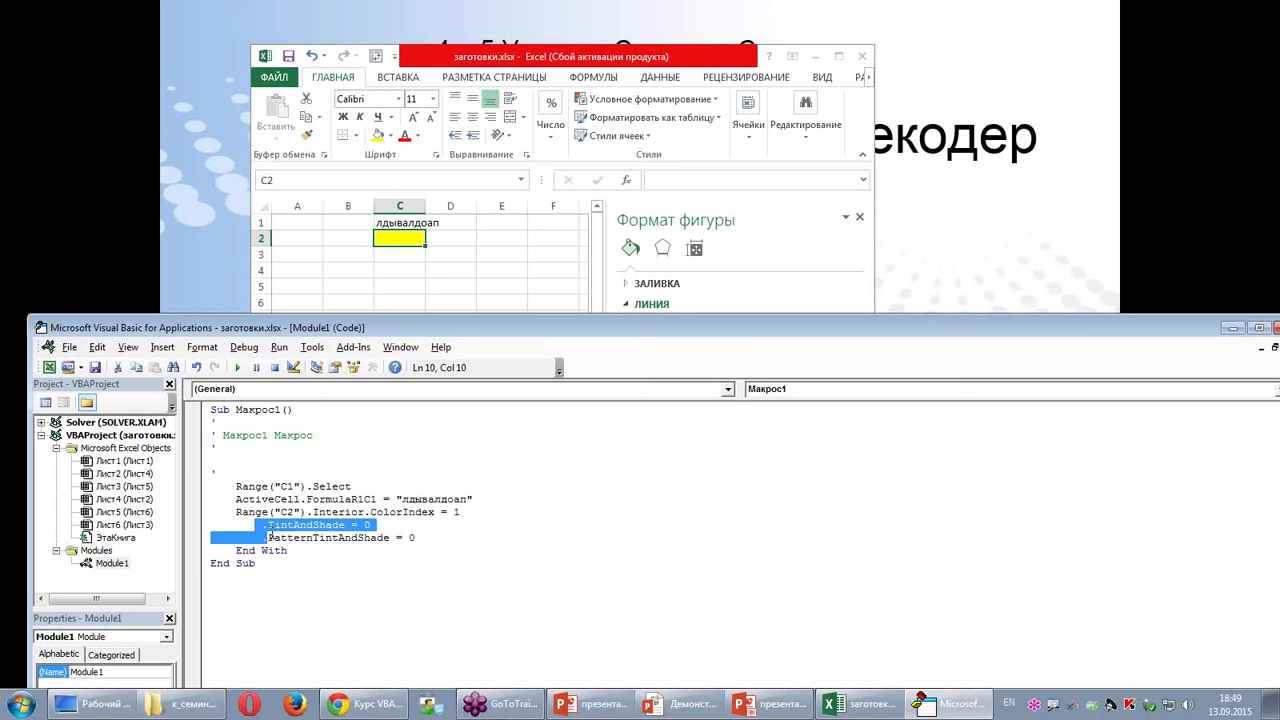
{"action": "key", "text": "Delete"}
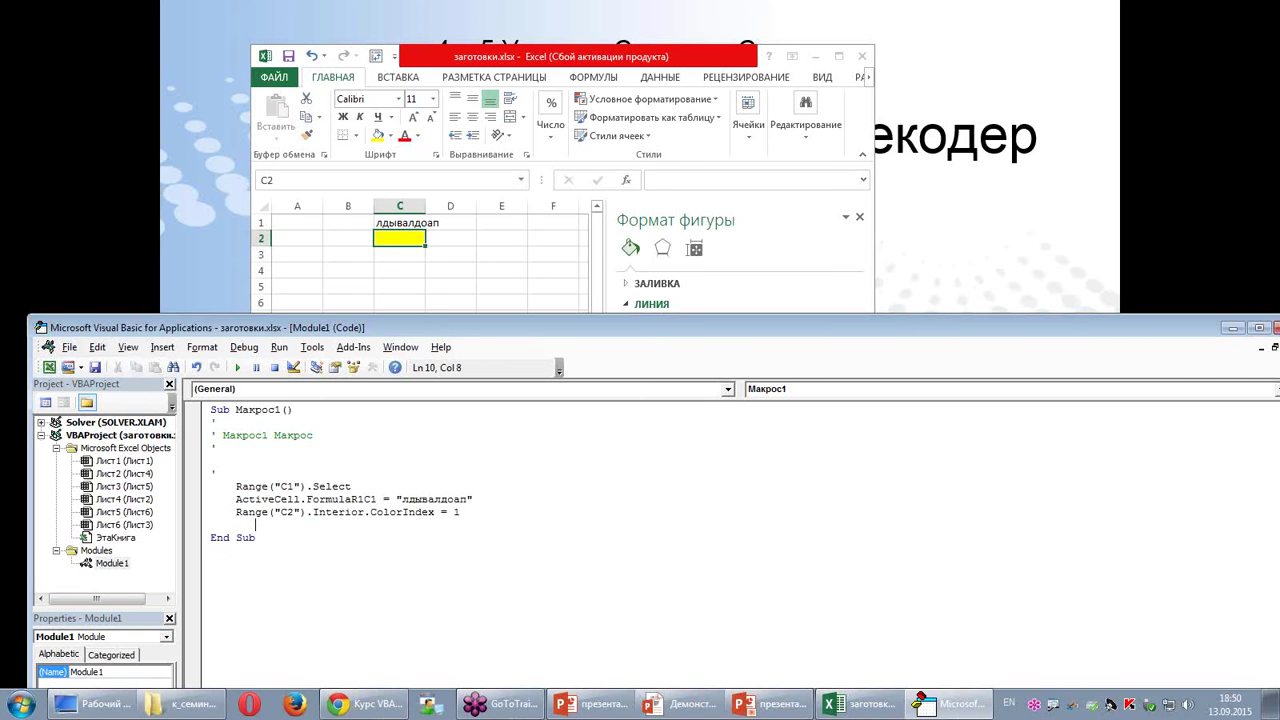
{"action": "left_click", "coordinate": [200, 192]}
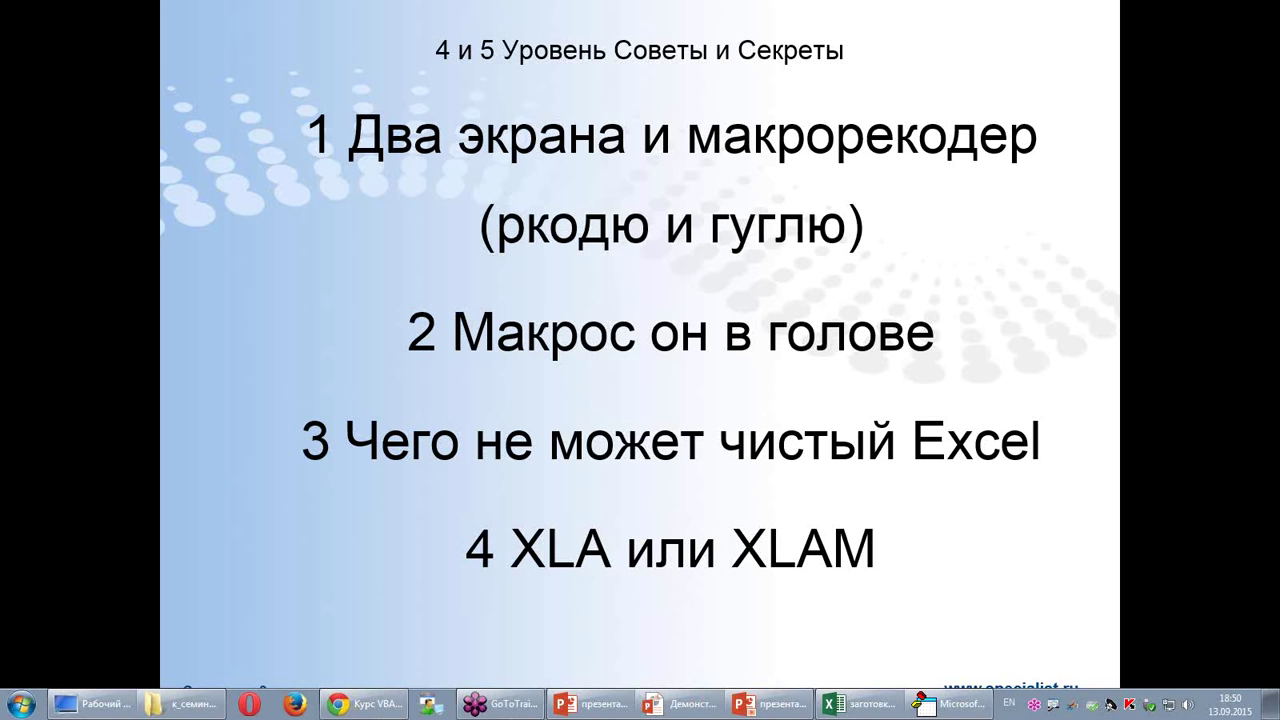
Step: Bring the VBA editor with Module1 back and shift it to uncover the slide
{"action": "left_click", "coordinate": [945, 703]}
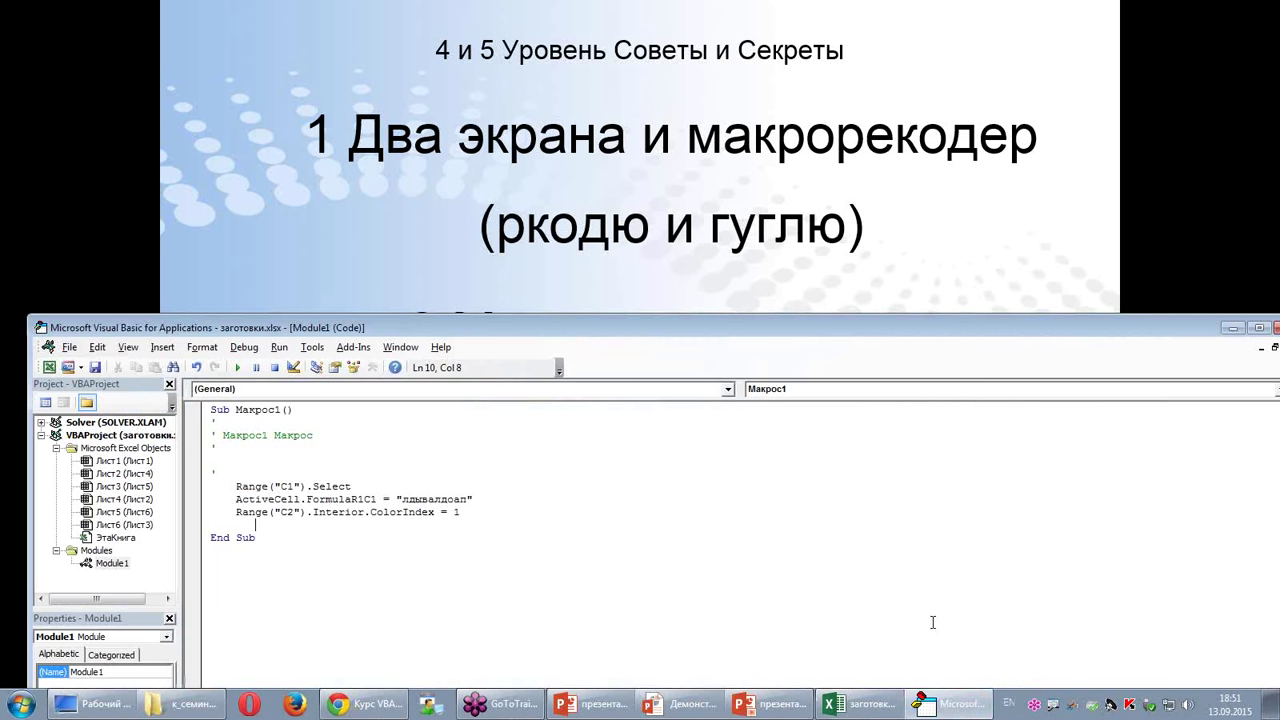
{"action": "left_click_drag", "start_coordinate": [1008, 332], "coordinate": [852, 389]}
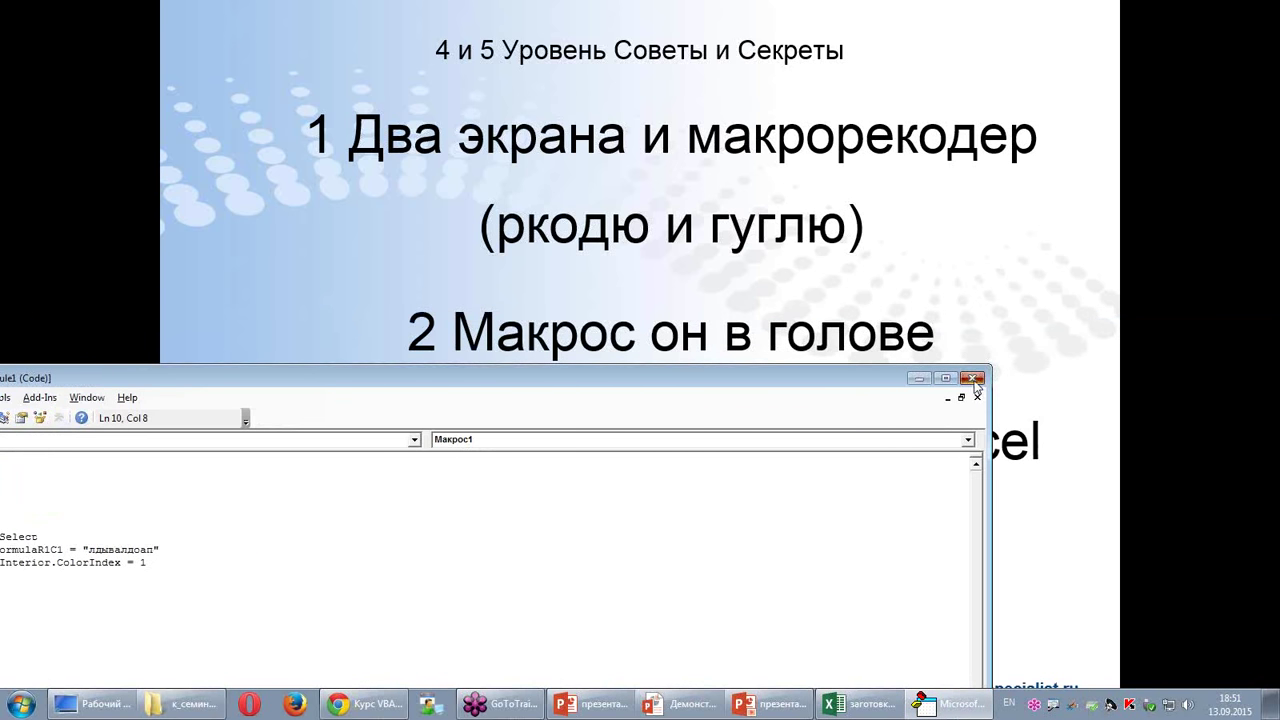
Step: Close the VBA editor, maximize Excel, stop macro recording, and show Лист3's monthly sales table
{"action": "left_click", "coordinate": [972, 378]}
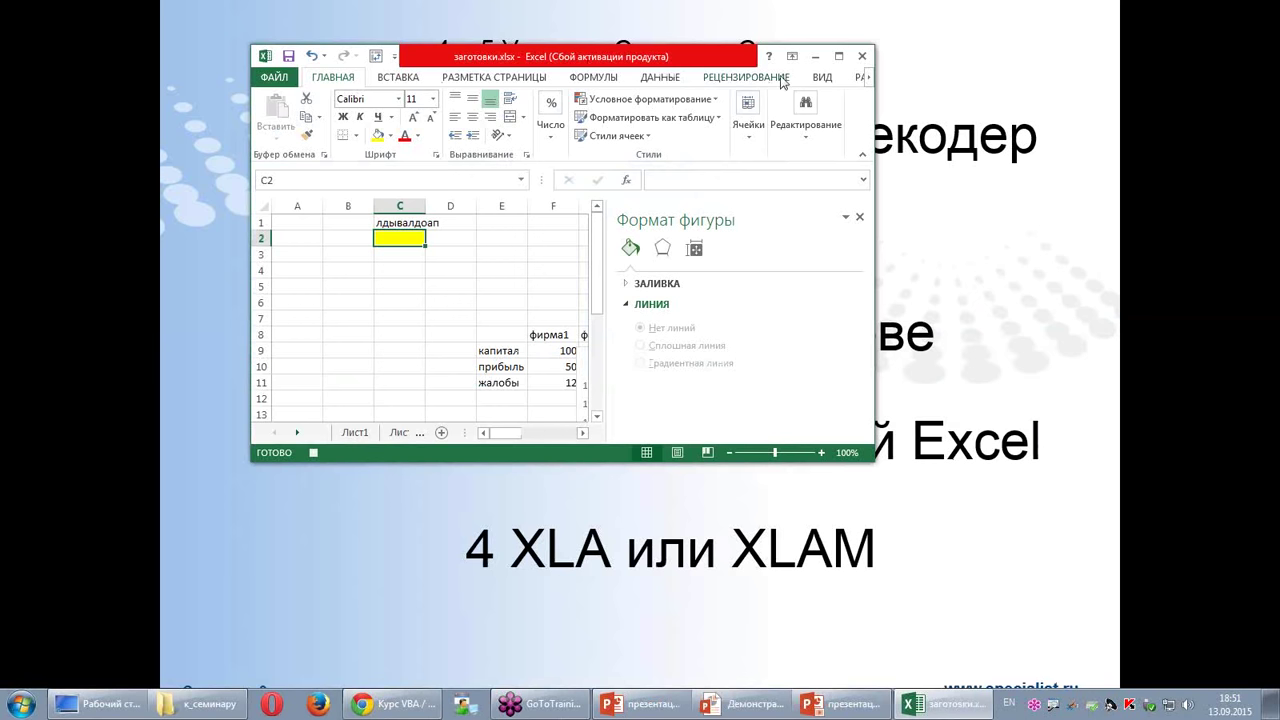
{"action": "left_click", "coordinate": [845, 57]}
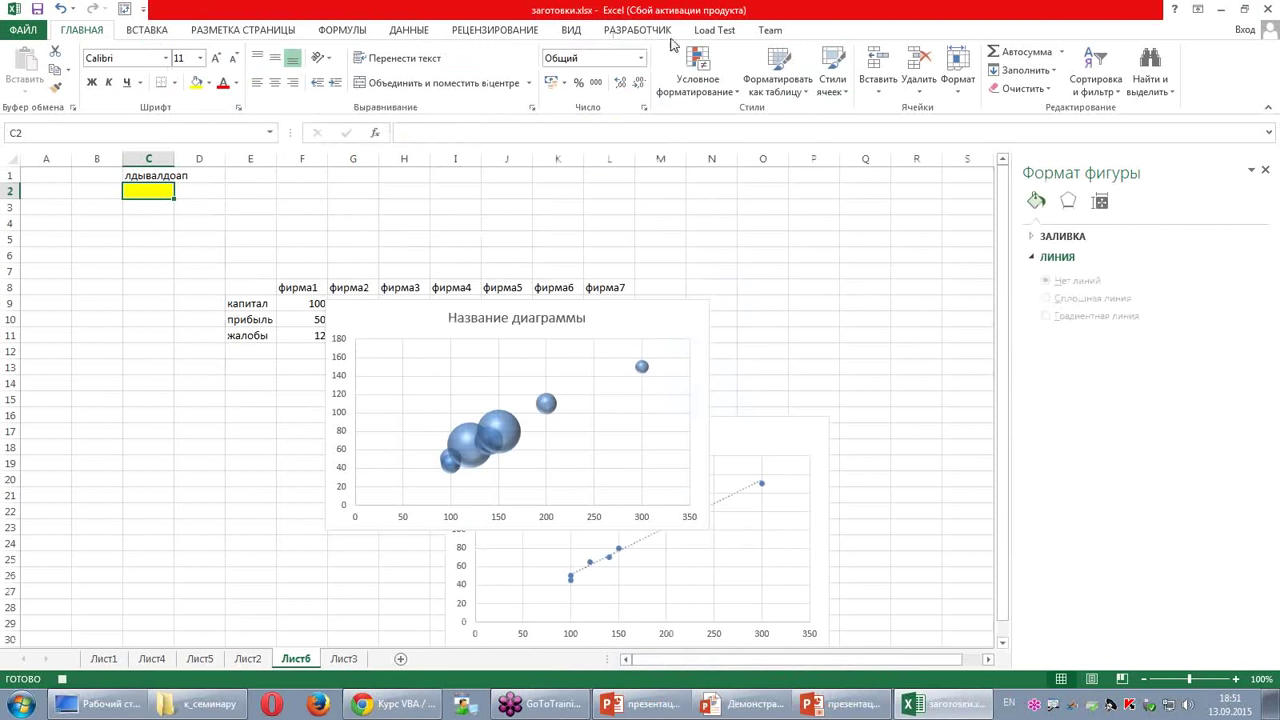
{"action": "left_click", "coordinate": [640, 30]}
{"action": "left_click", "coordinate": [135, 51]}
{"action": "left_click", "coordinate": [137, 252]}
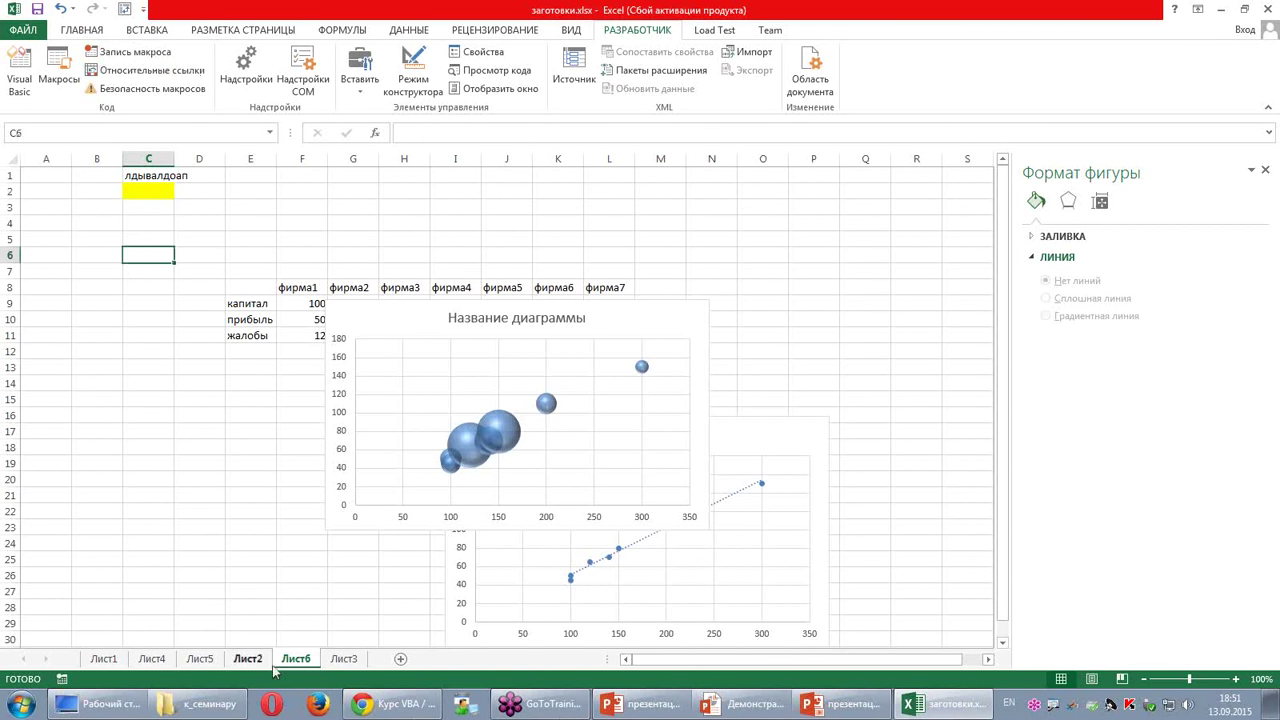
{"action": "left_click", "coordinate": [340, 661]}
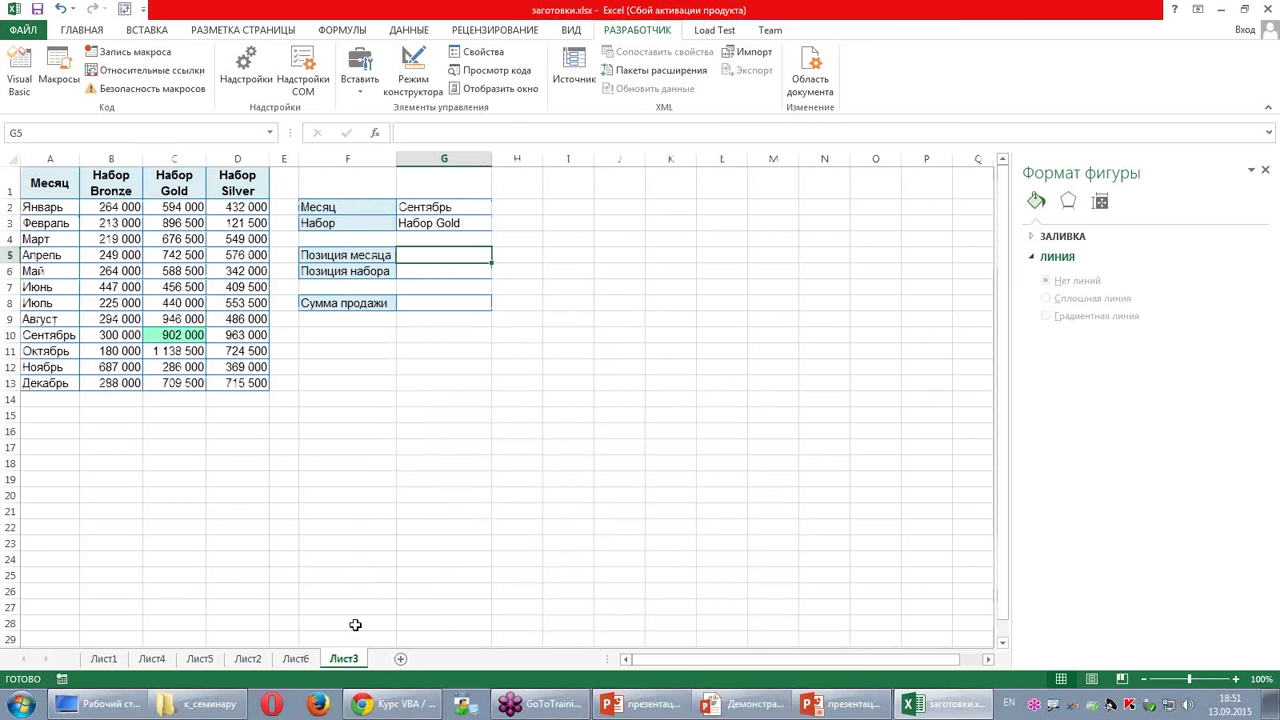
{"action": "left_click", "coordinate": [467, 204]}
{"action": "left_click", "coordinate": [498, 207]}
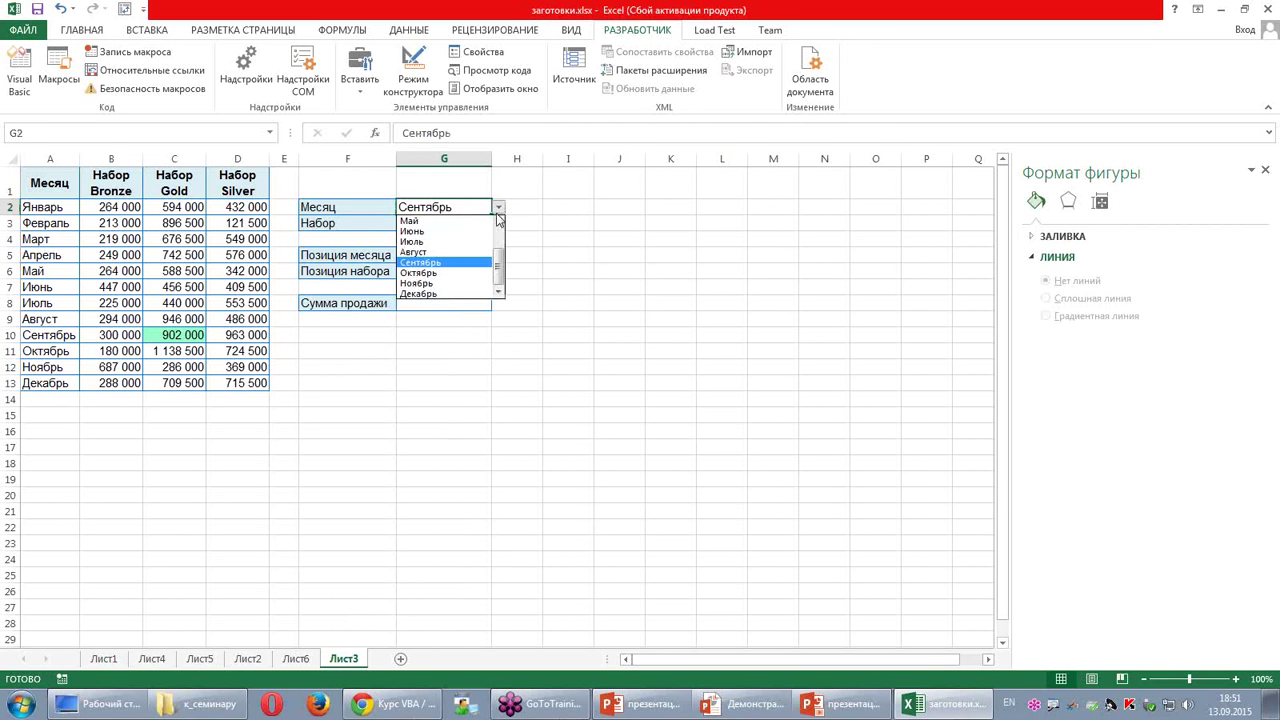
{"action": "left_click", "coordinate": [467, 284]}
{"action": "left_click", "coordinate": [455, 222]}
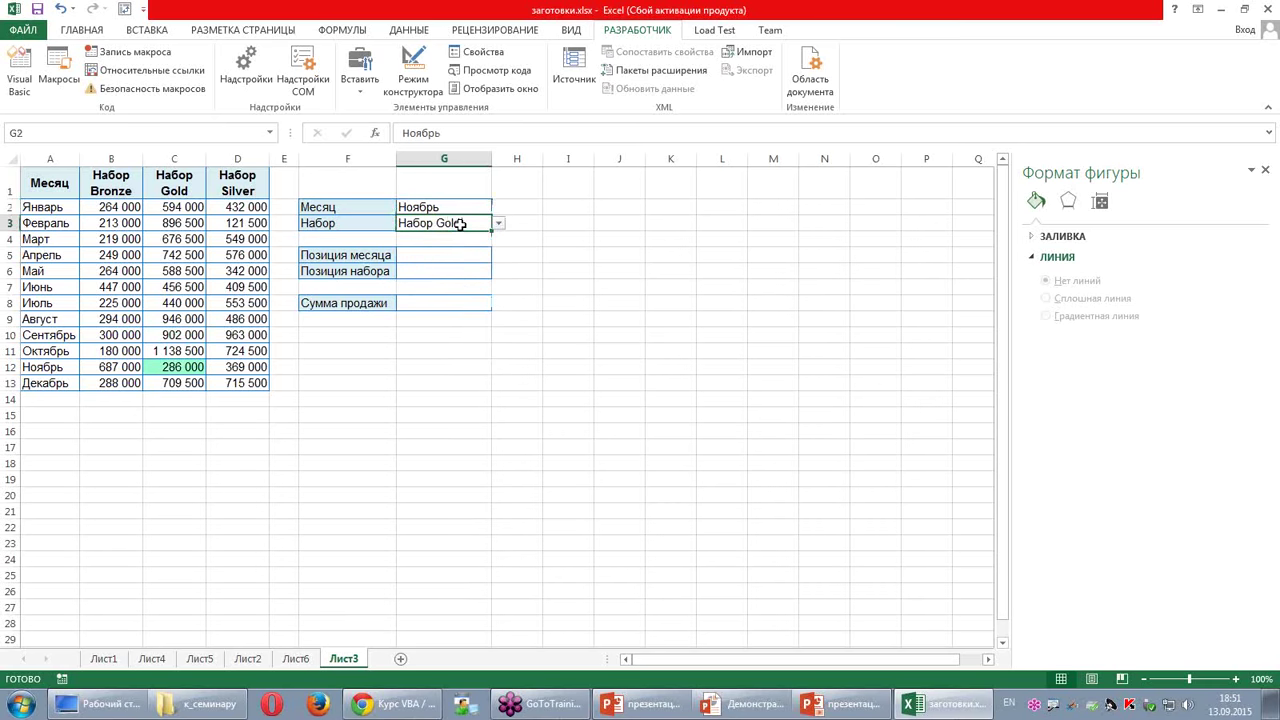
{"action": "left_click", "coordinate": [498, 225]}
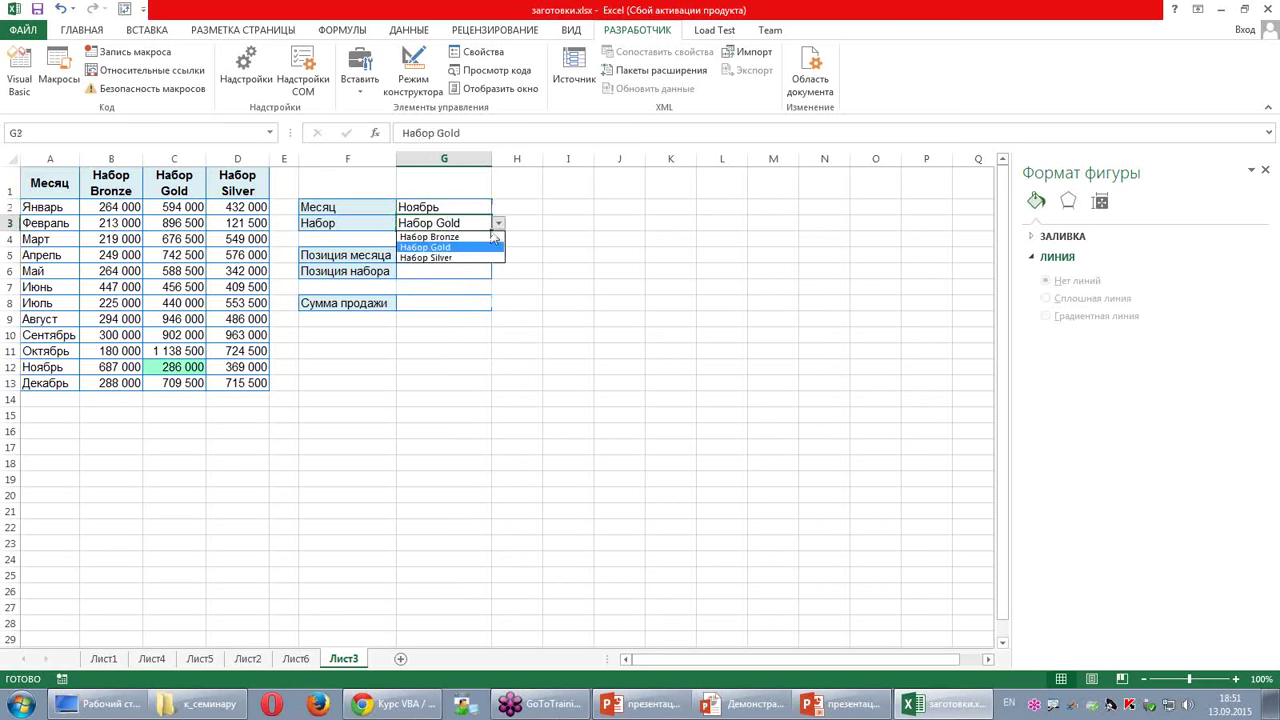
{"action": "left_click", "coordinate": [474, 263]}
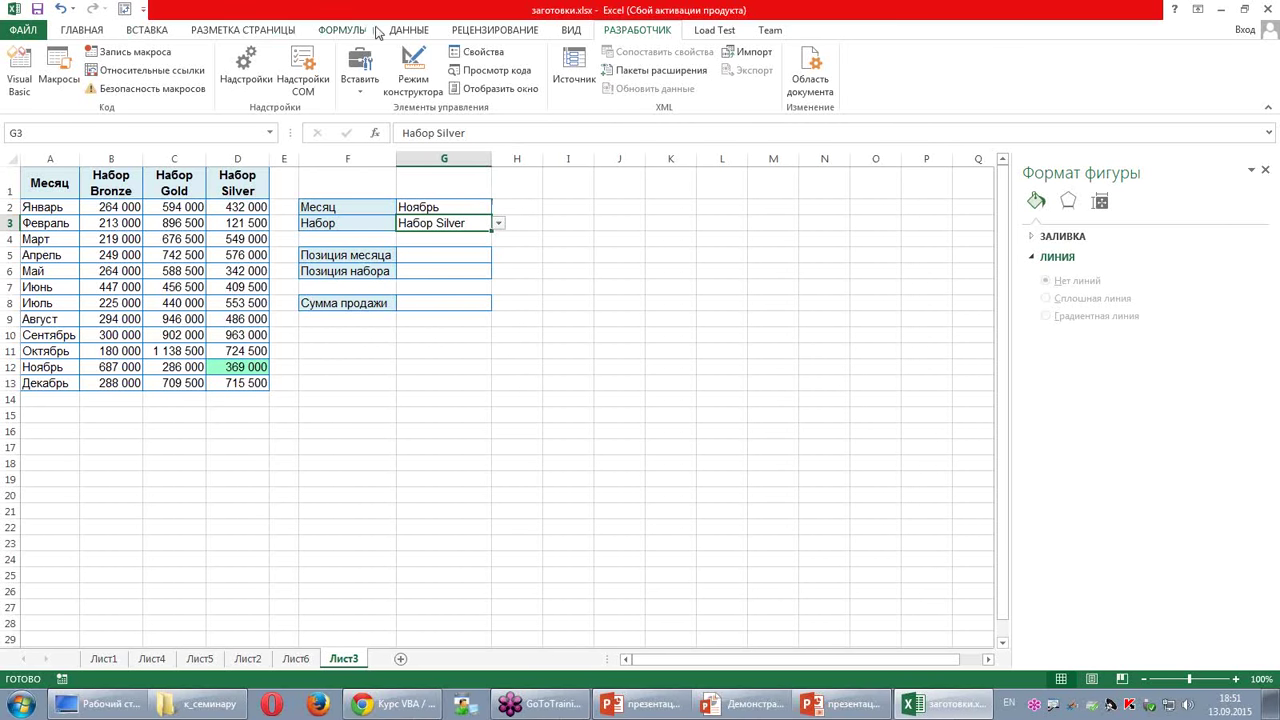
{"action": "left_click", "coordinate": [408, 30]}
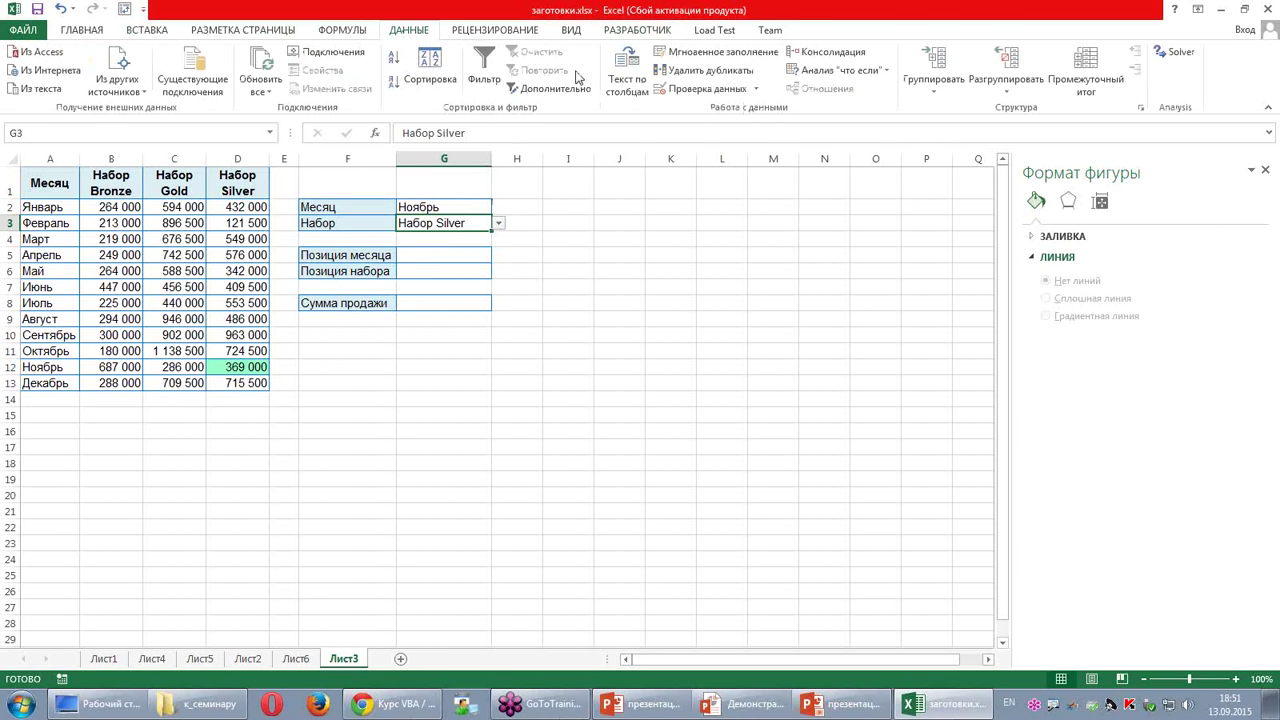
{"action": "left_click", "coordinate": [735, 90]}
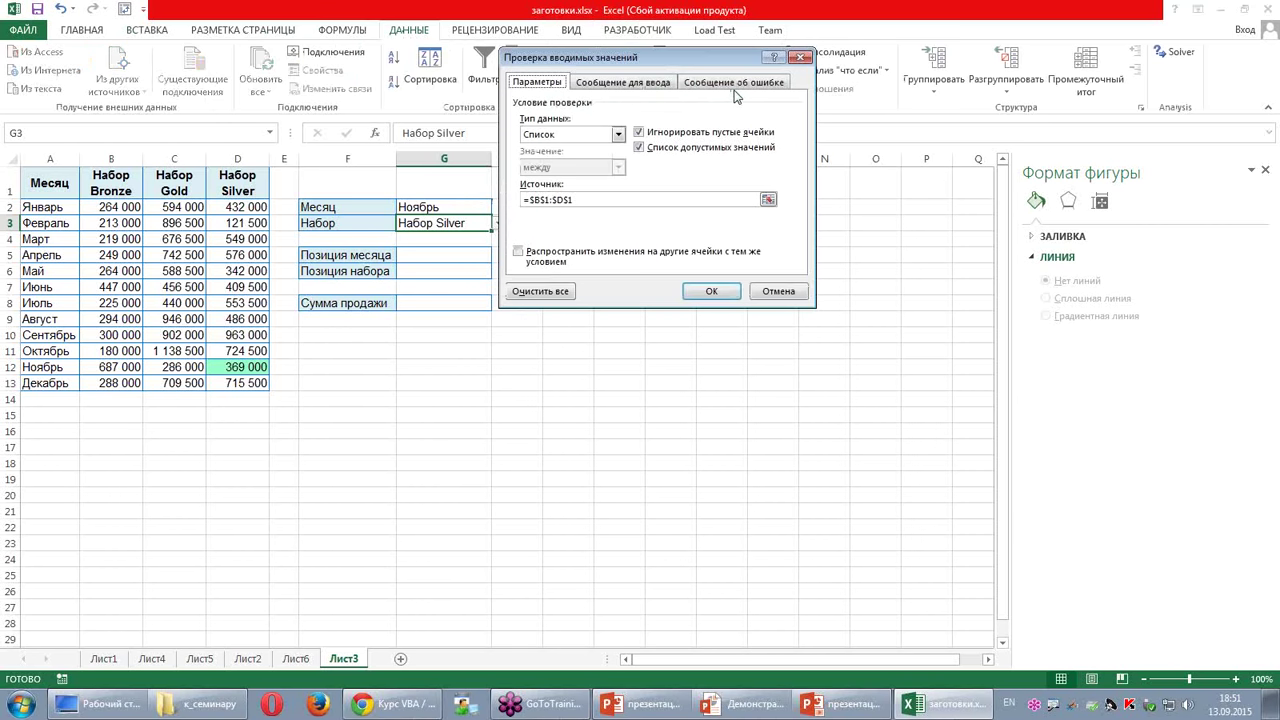
{"action": "key", "text": "Escape"}
{"action": "left_click", "coordinate": [430, 256]}
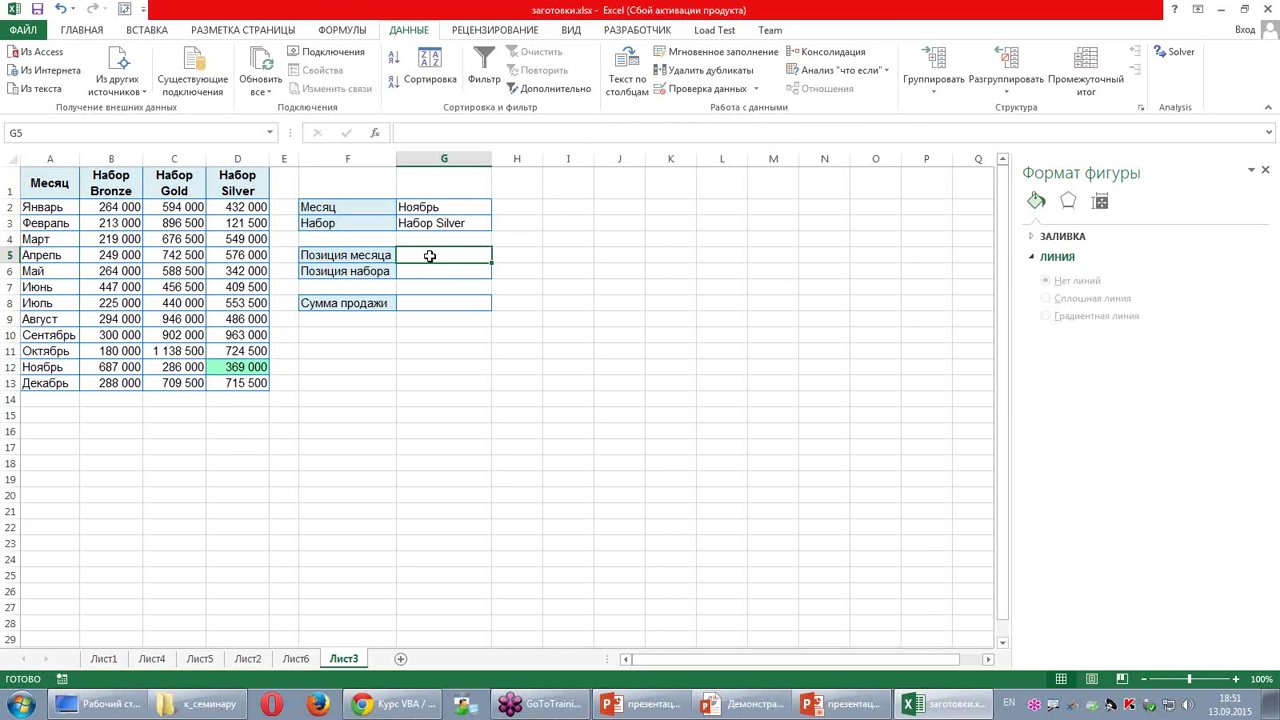
Step: In G5, enter a ПОИСКПОЗ formula locating the G2 month in column A (result 12)
{"action": "type", "text": "="}
{"action": "type", "text": "gjb"}
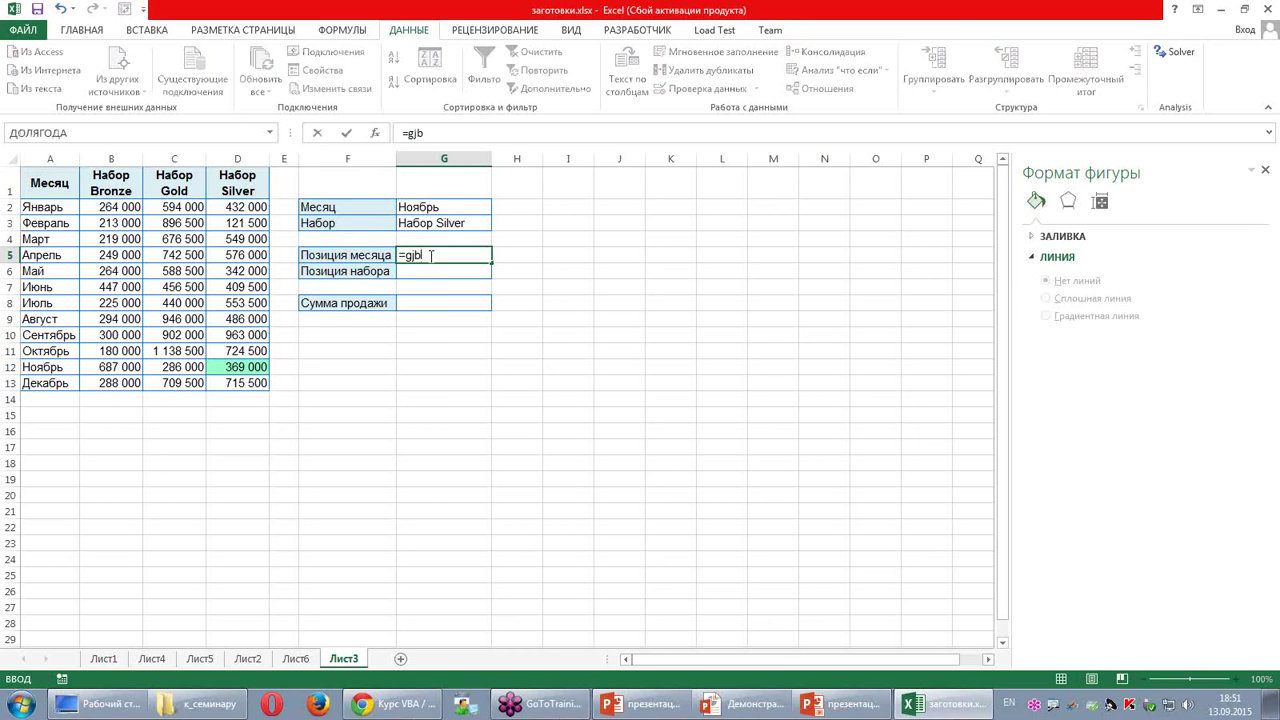
{"action": "key", "text": "BackSpace"}
{"action": "key", "text": "BackSpace"}
{"action": "key", "text": "BackSpace"}
{"action": "key", "text": "alt+shift"}
{"action": "type", "text": "поис"}
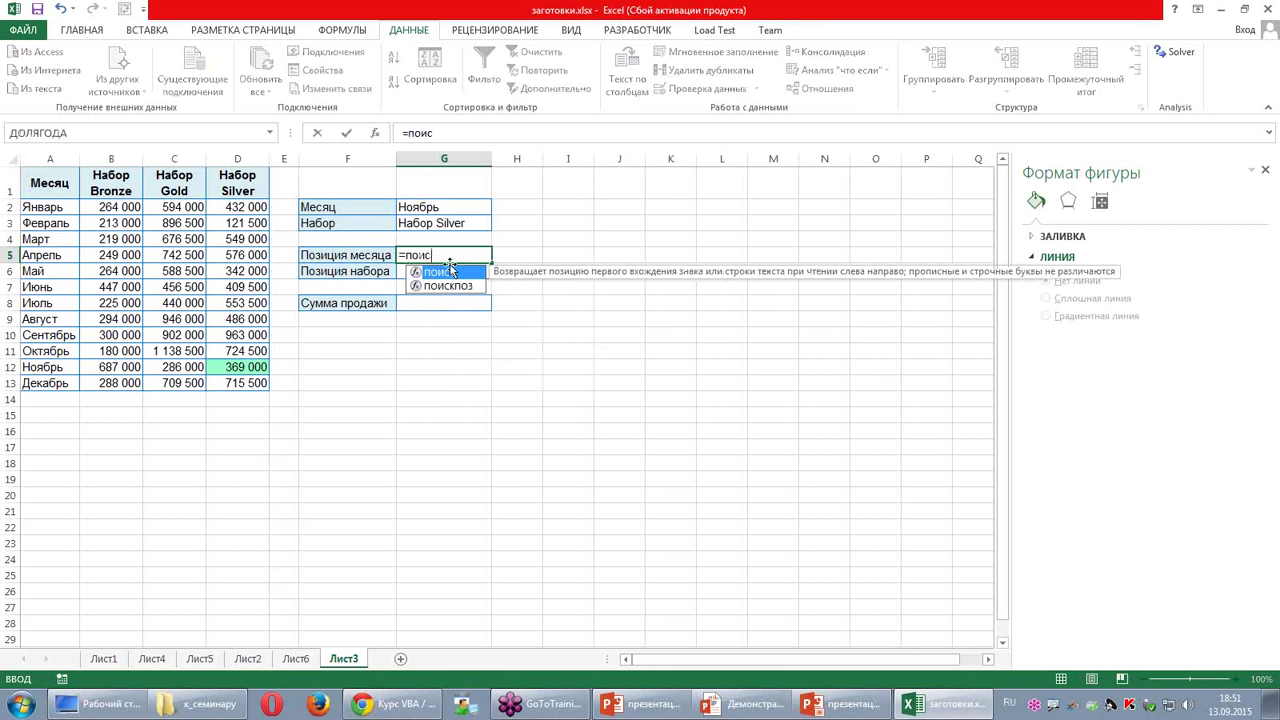
{"action": "double_click", "coordinate": [448, 287]}
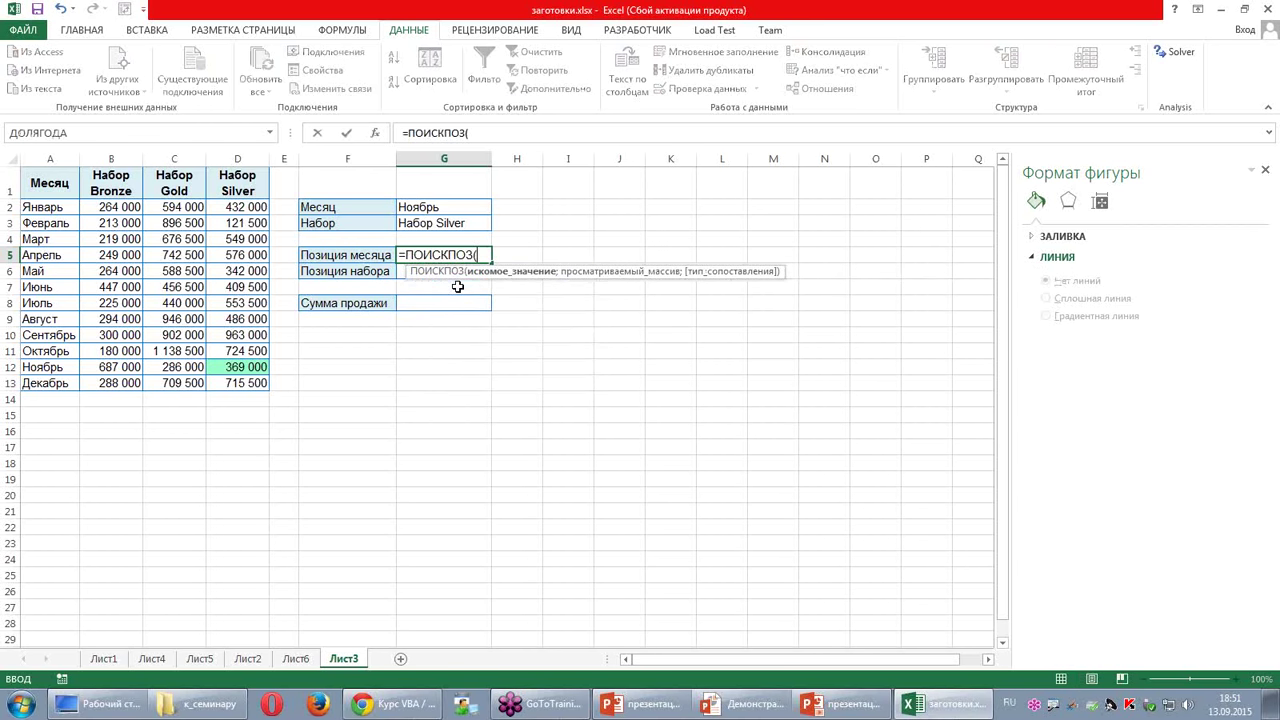
{"action": "left_click", "coordinate": [437, 208]}
{"action": "type", "text": ";"}
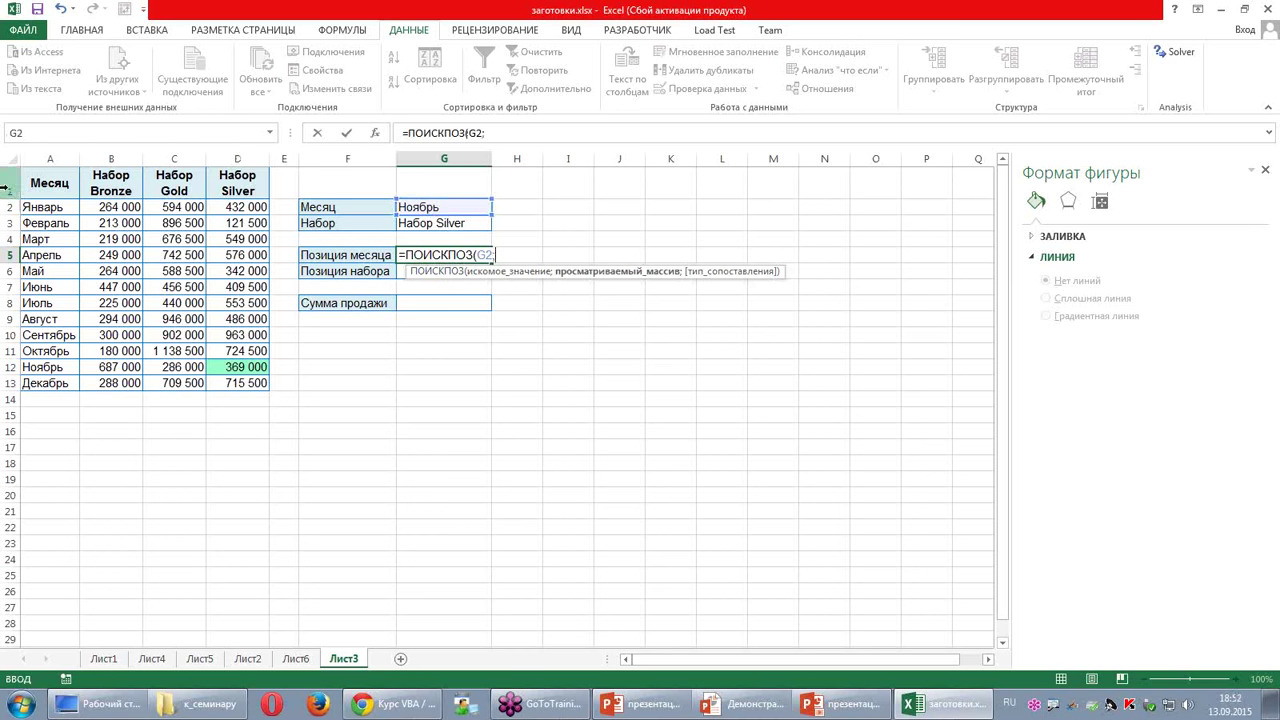
{"action": "left_click", "coordinate": [50, 158]}
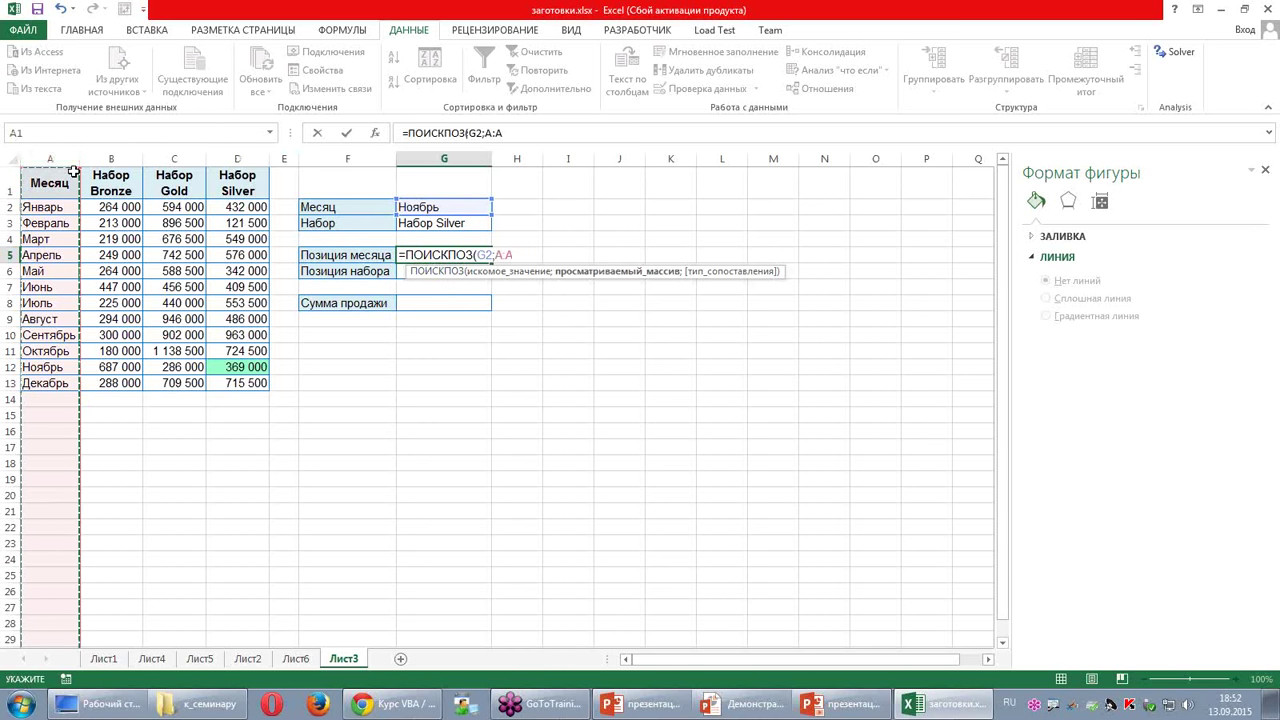
{"action": "type", "text": ";0)"}
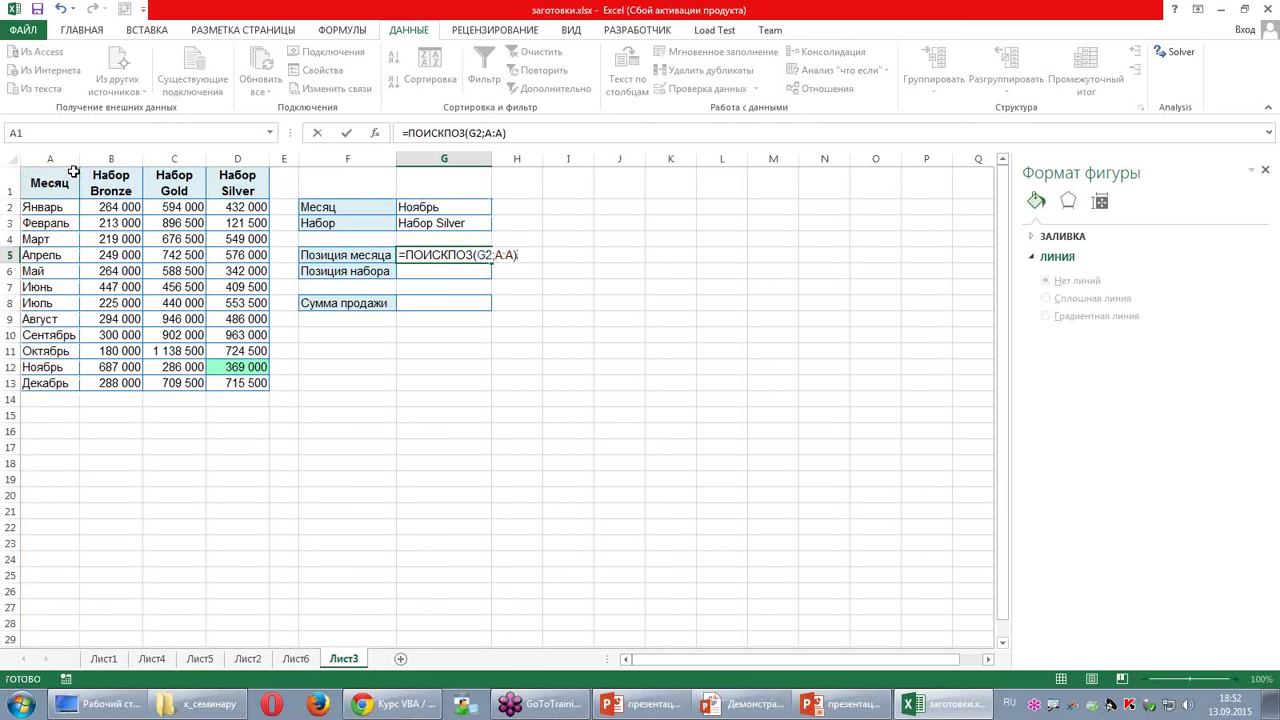
{"action": "key", "text": "Return"}
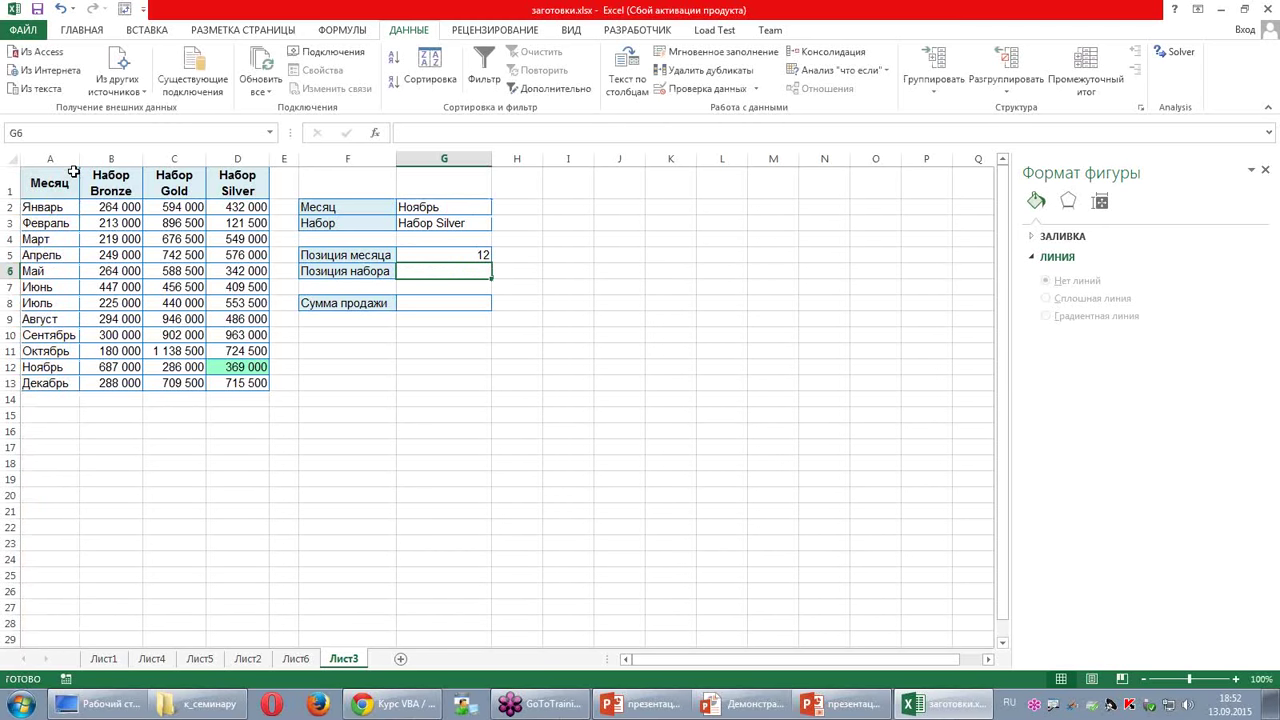
Step: In G6, enter a ПОИСКПОЗ formula locating the G3 set name in row 1 (result 4)
{"action": "type", "text": "="}
{"action": "key", "text": "BackSpace"}
{"action": "type", "text": "="}
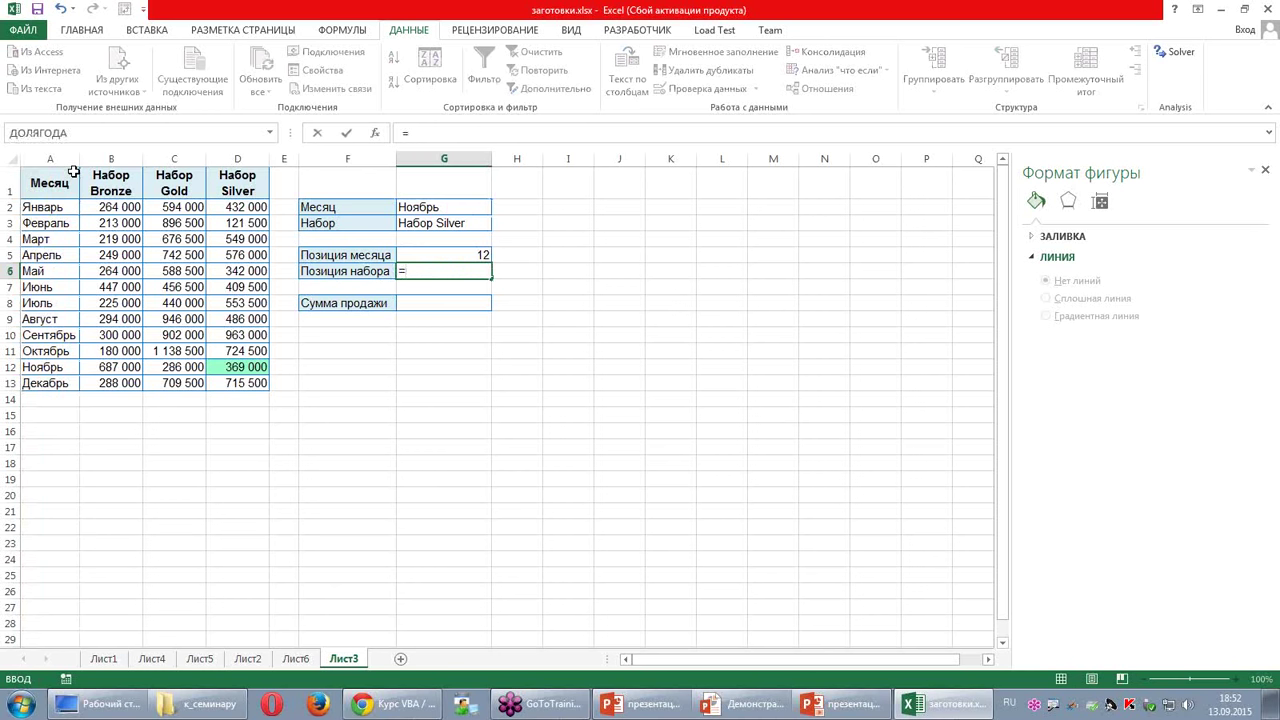
{"action": "type", "text": "поис"}
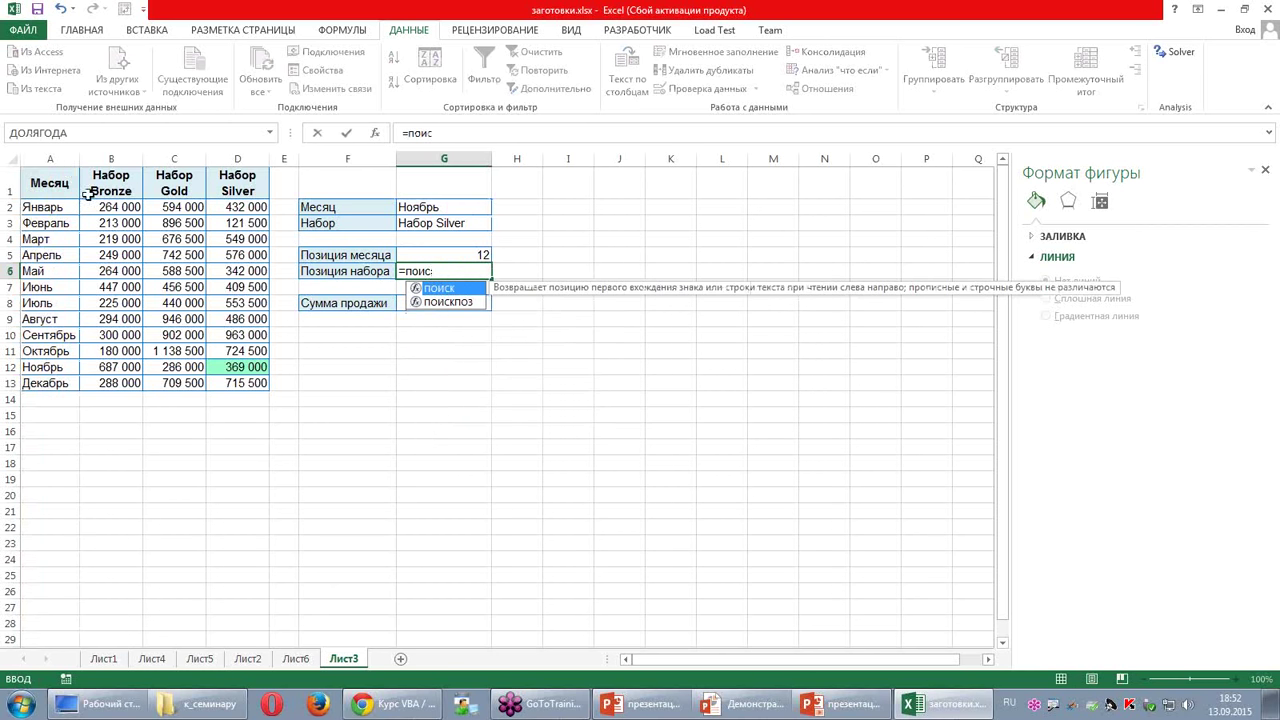
{"action": "double_click", "coordinate": [450, 302]}
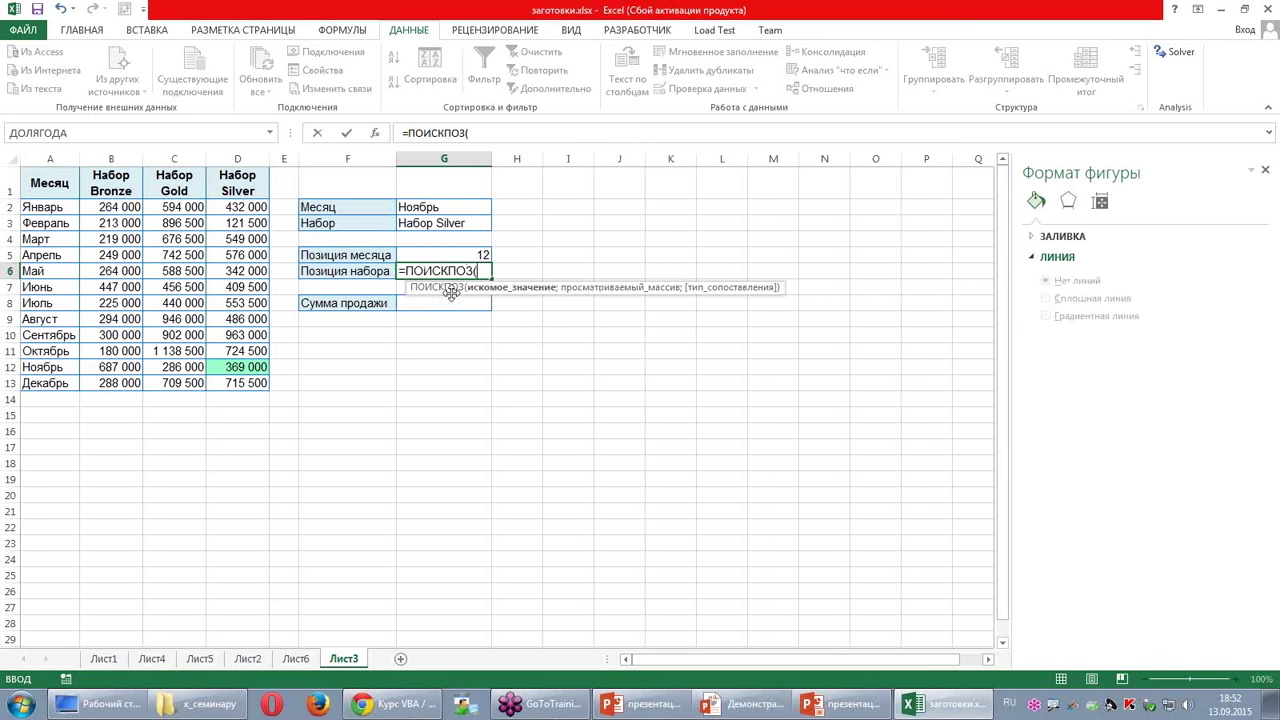
{"action": "left_click", "coordinate": [447, 223]}
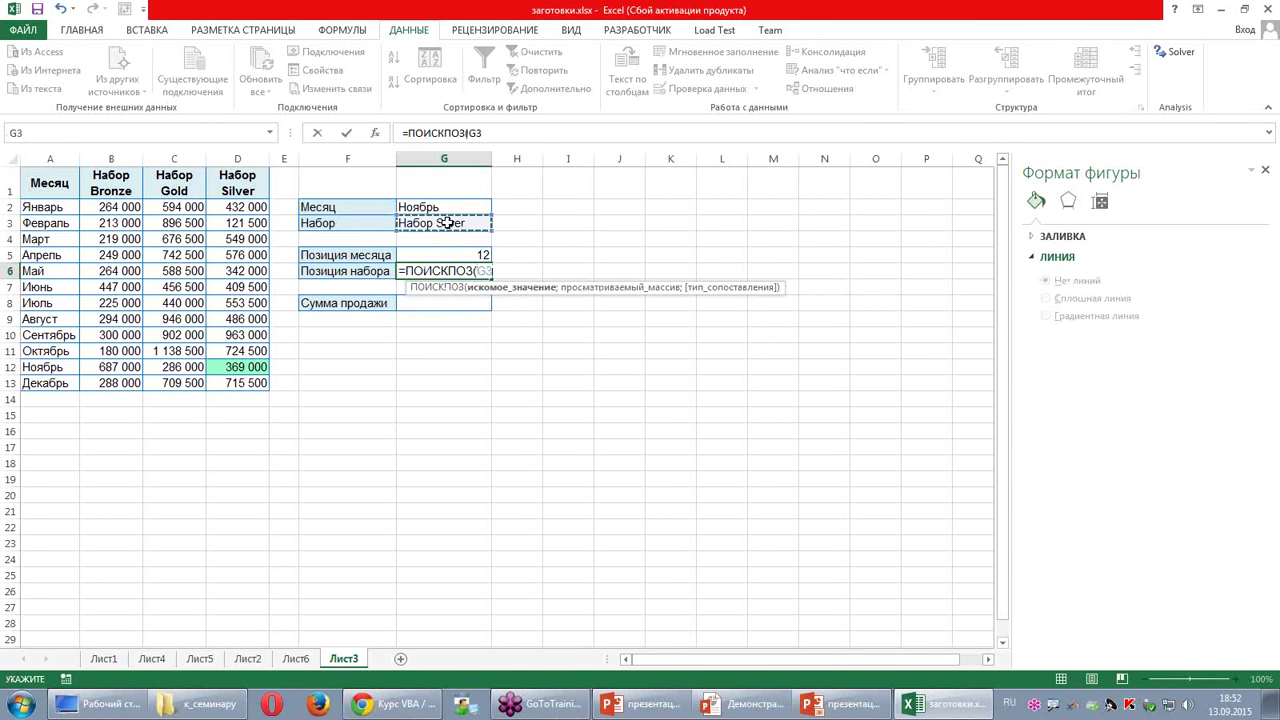
{"action": "type", "text": ";"}
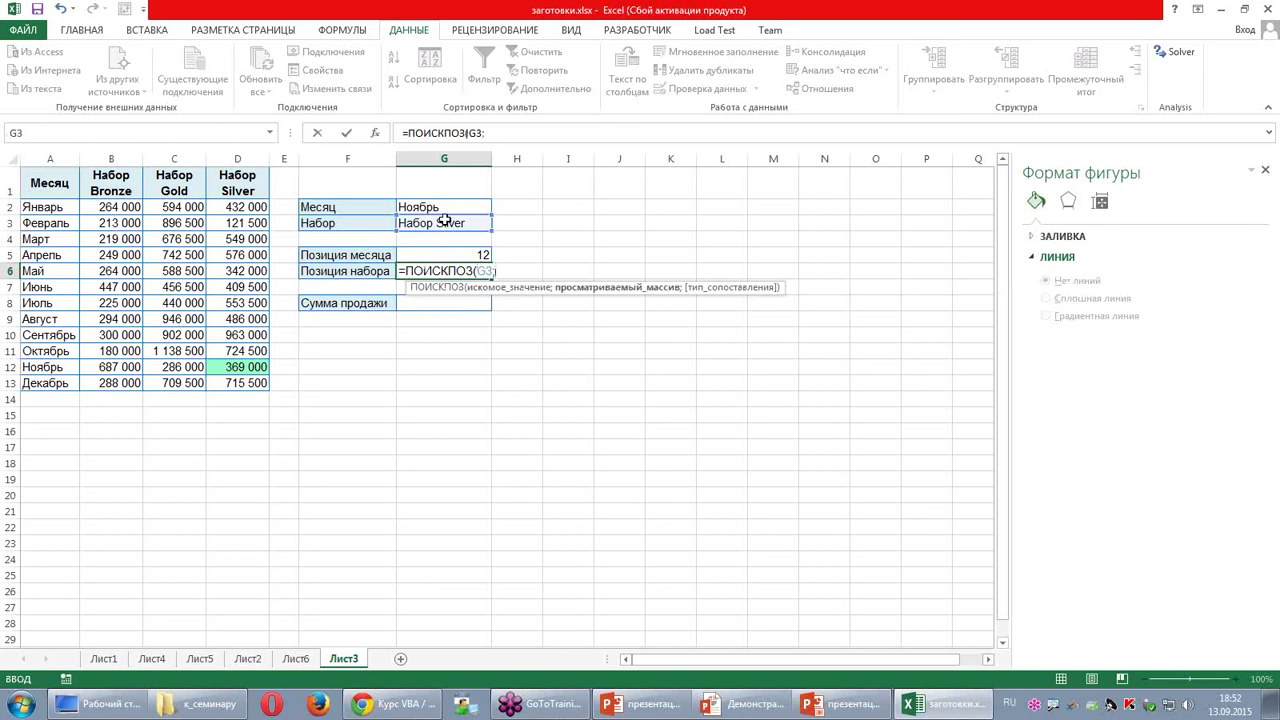
{"action": "left_click", "coordinate": [7, 186]}
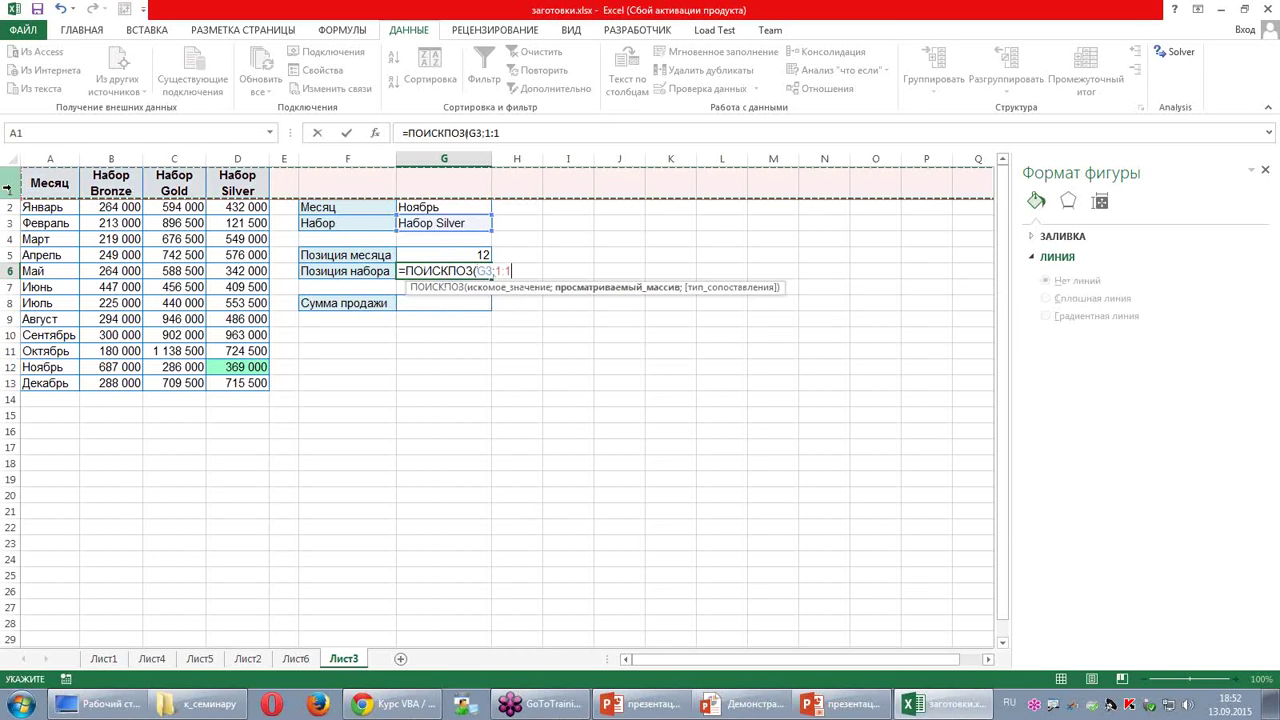
{"action": "type", "text": ";0"}
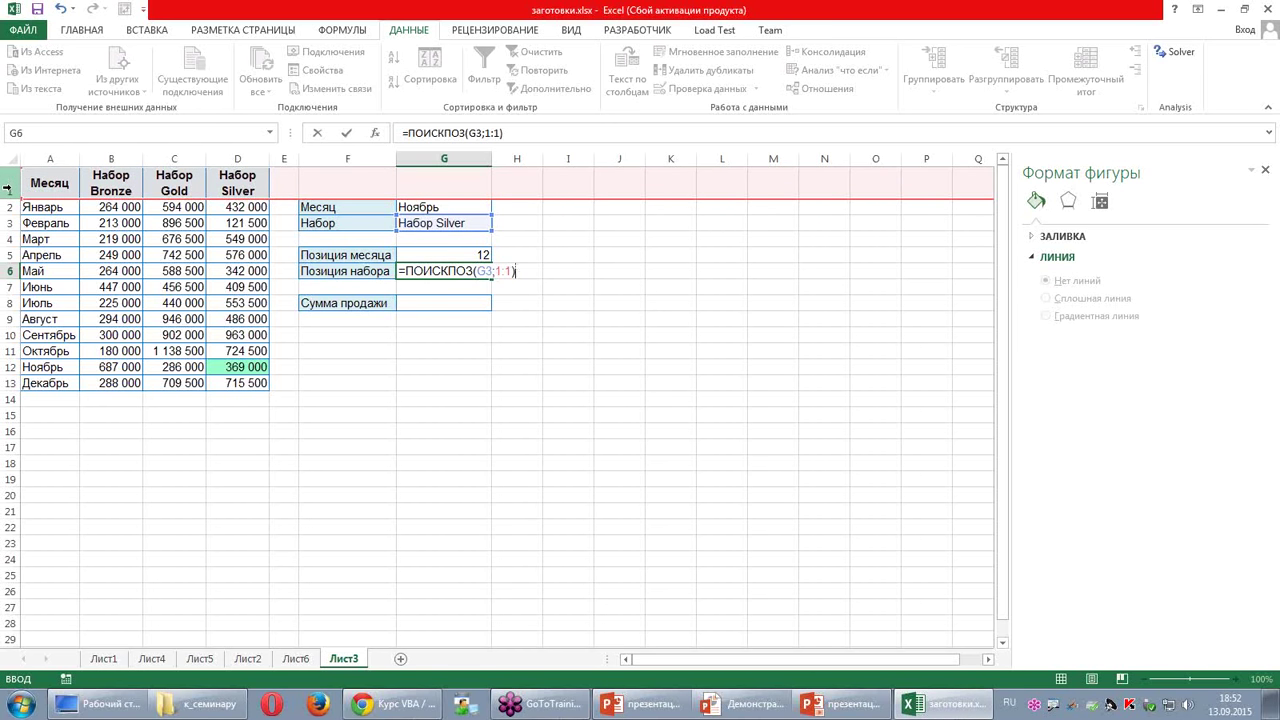
{"action": "key", "text": "Return"}
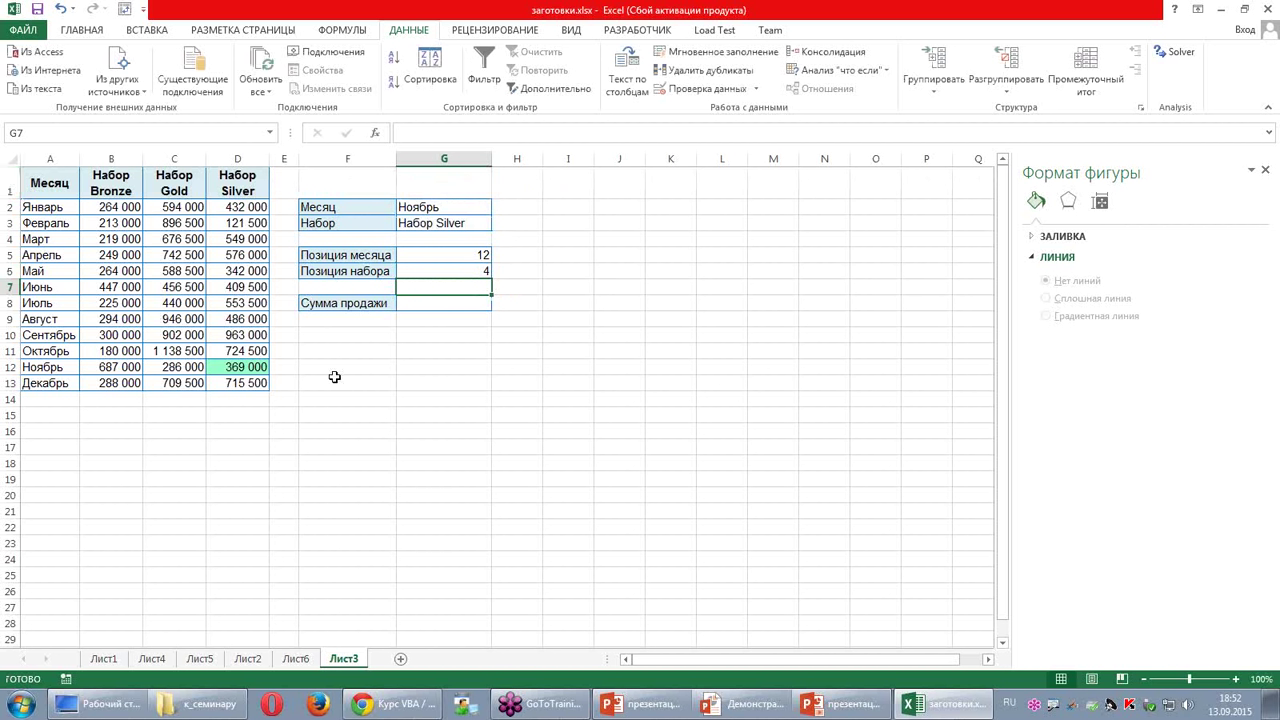
Step: Set Тип_сопоставления to 0 in both ПОИСКПОЗ formulas in G5 and G6
{"action": "left_click", "coordinate": [441, 255]}
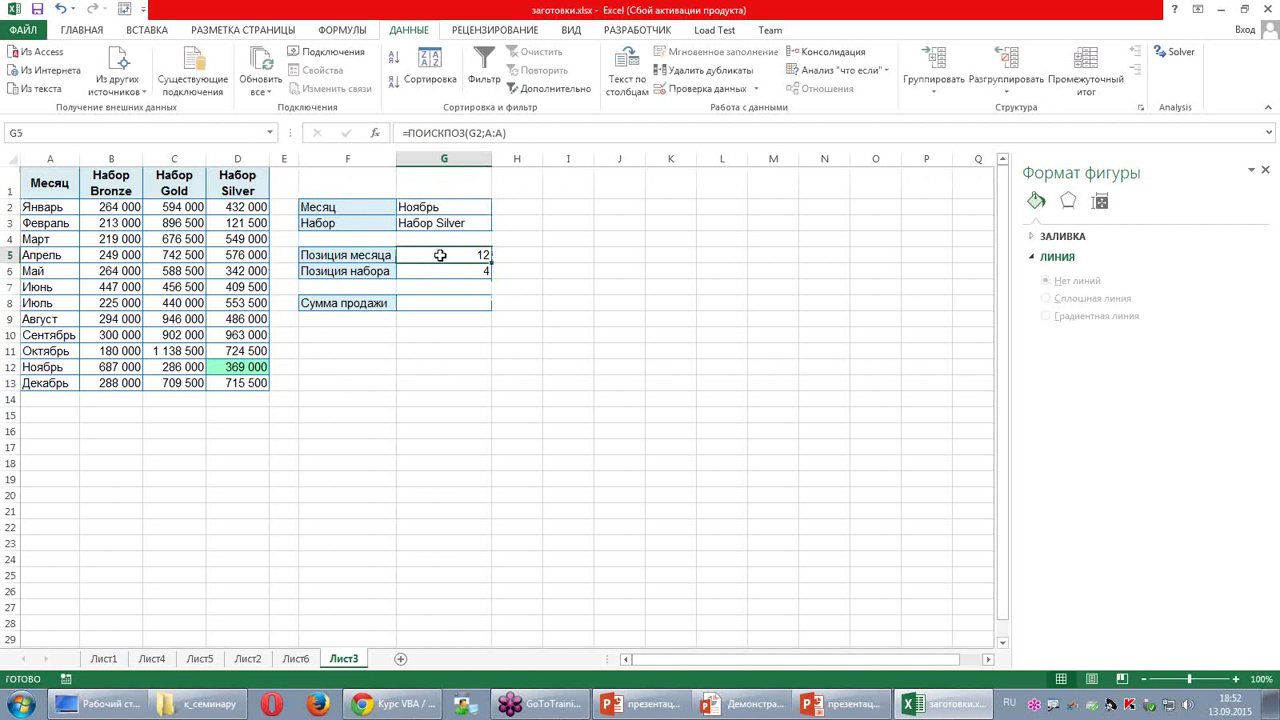
{"action": "left_click", "coordinate": [377, 133]}
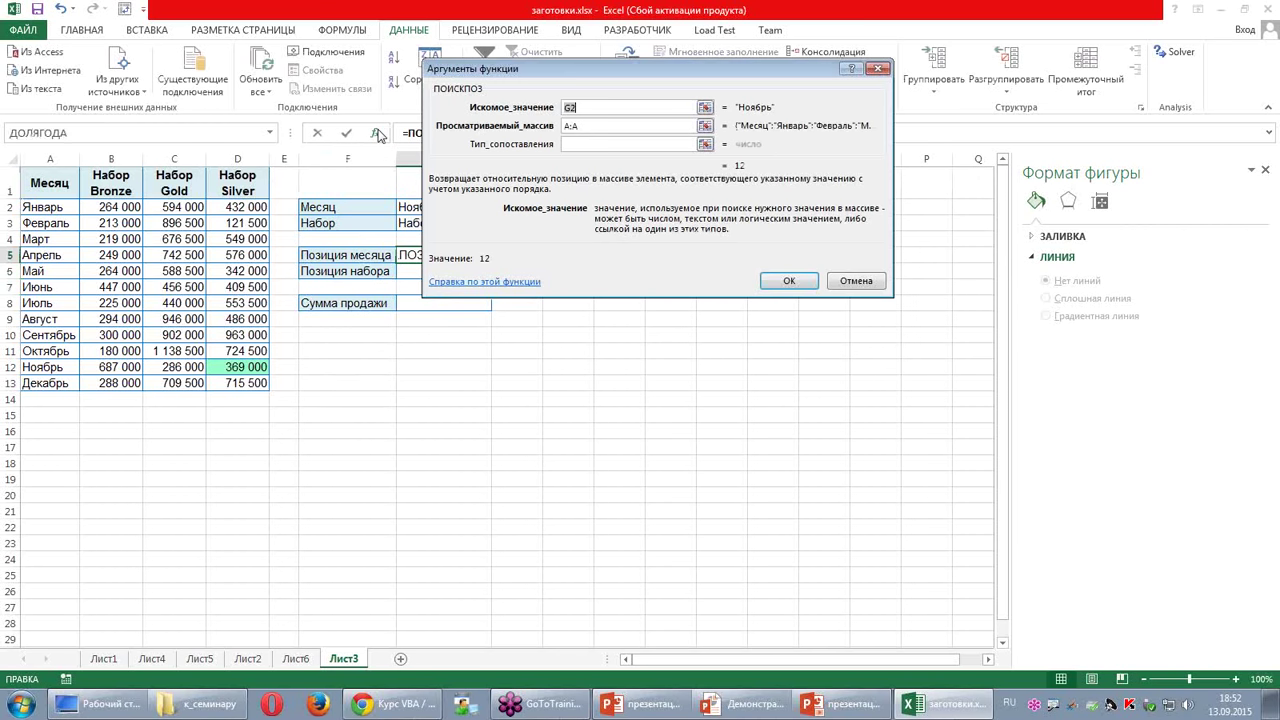
{"action": "left_click", "coordinate": [626, 144]}
{"action": "type", "text": "0"}
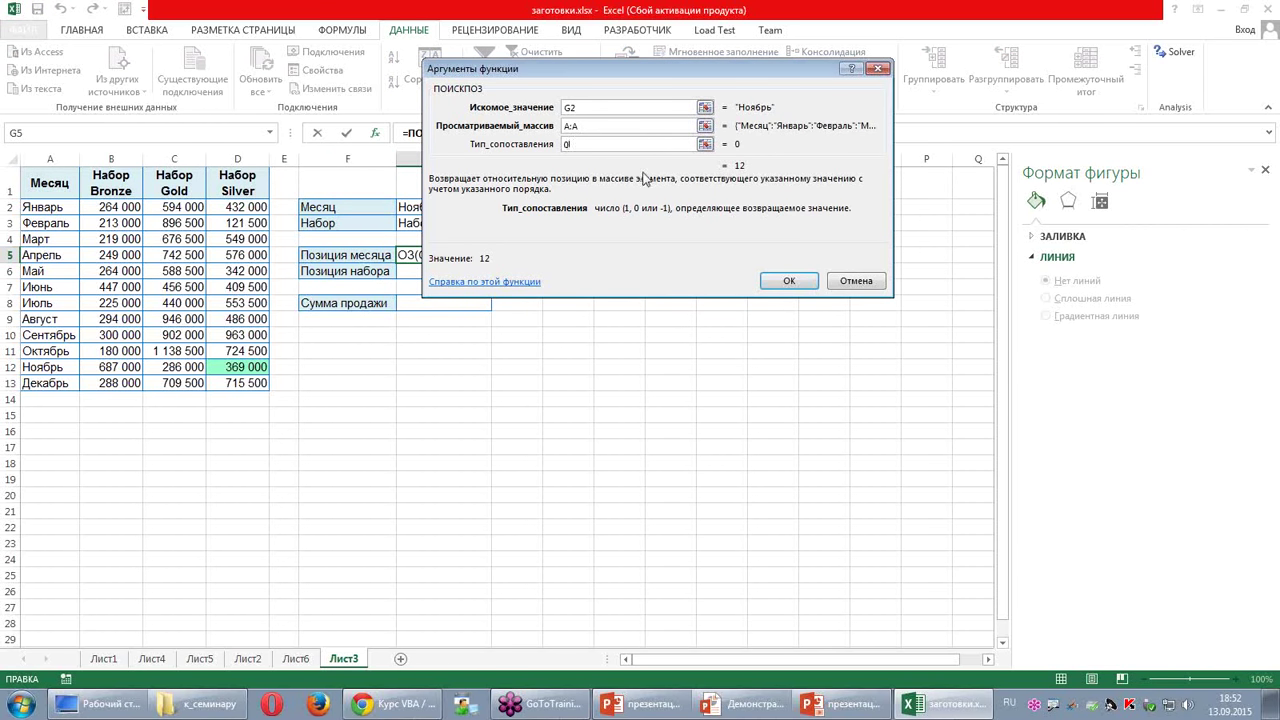
{"action": "left_click", "coordinate": [789, 281]}
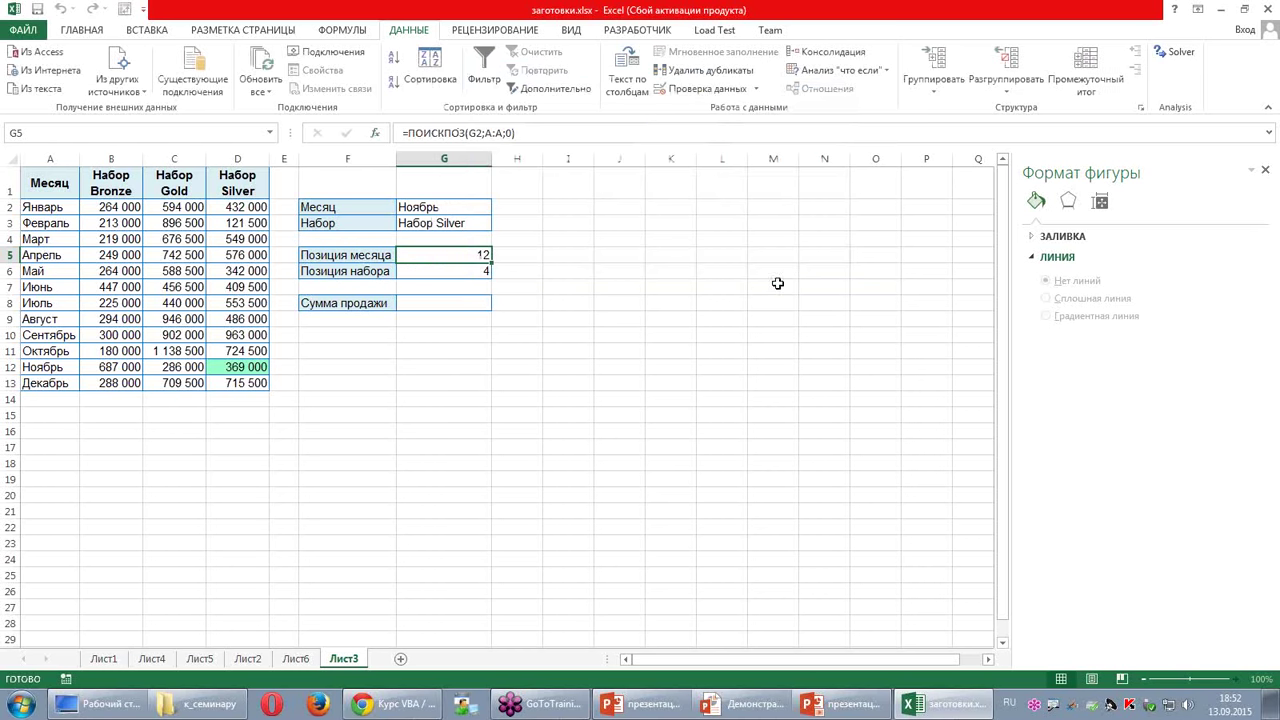
{"action": "left_click", "coordinate": [466, 271]}
{"action": "double_click", "coordinate": [466, 271]}
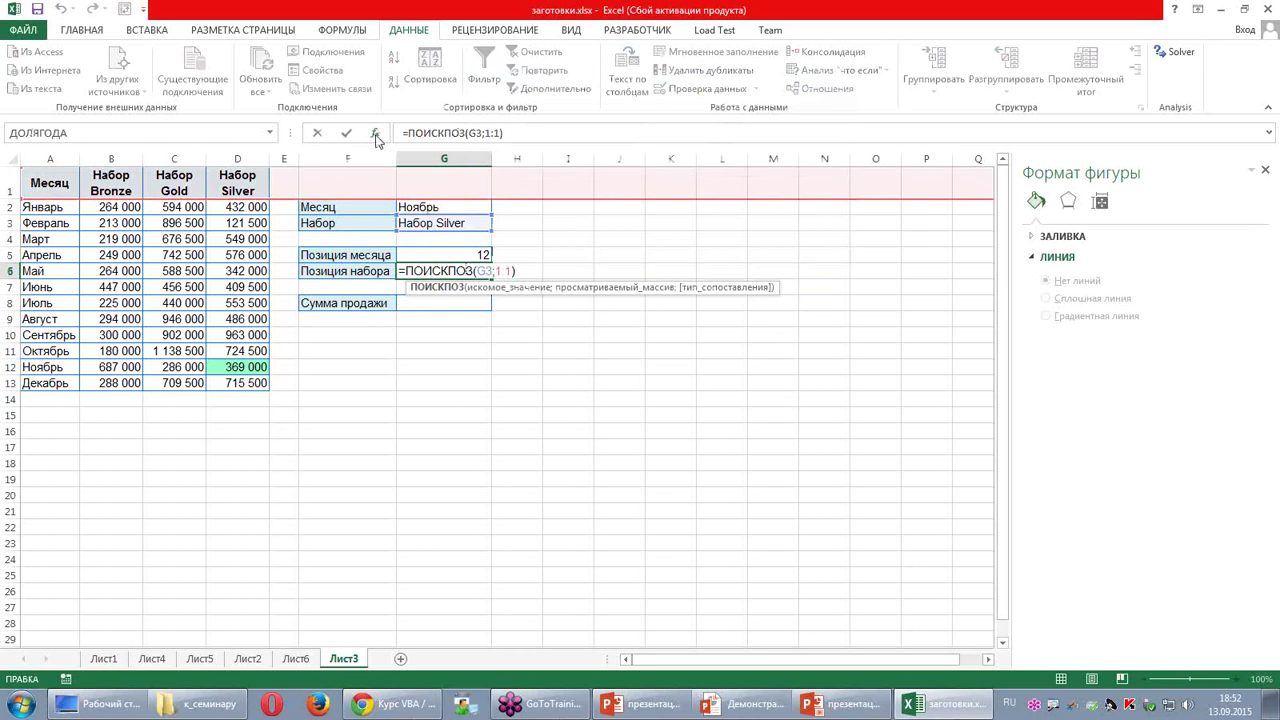
{"action": "left_click", "coordinate": [375, 132]}
{"action": "left_click", "coordinate": [593, 144]}
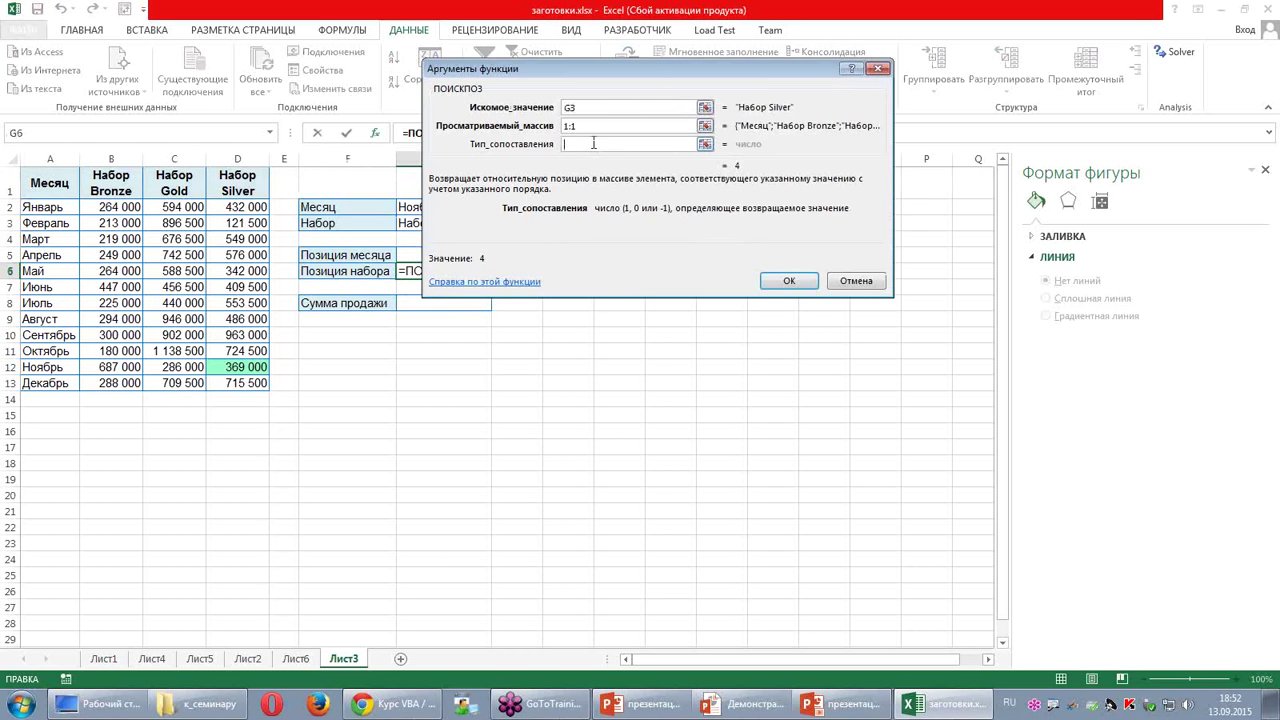
{"action": "type", "text": "0"}
{"action": "left_click", "coordinate": [788, 281]}
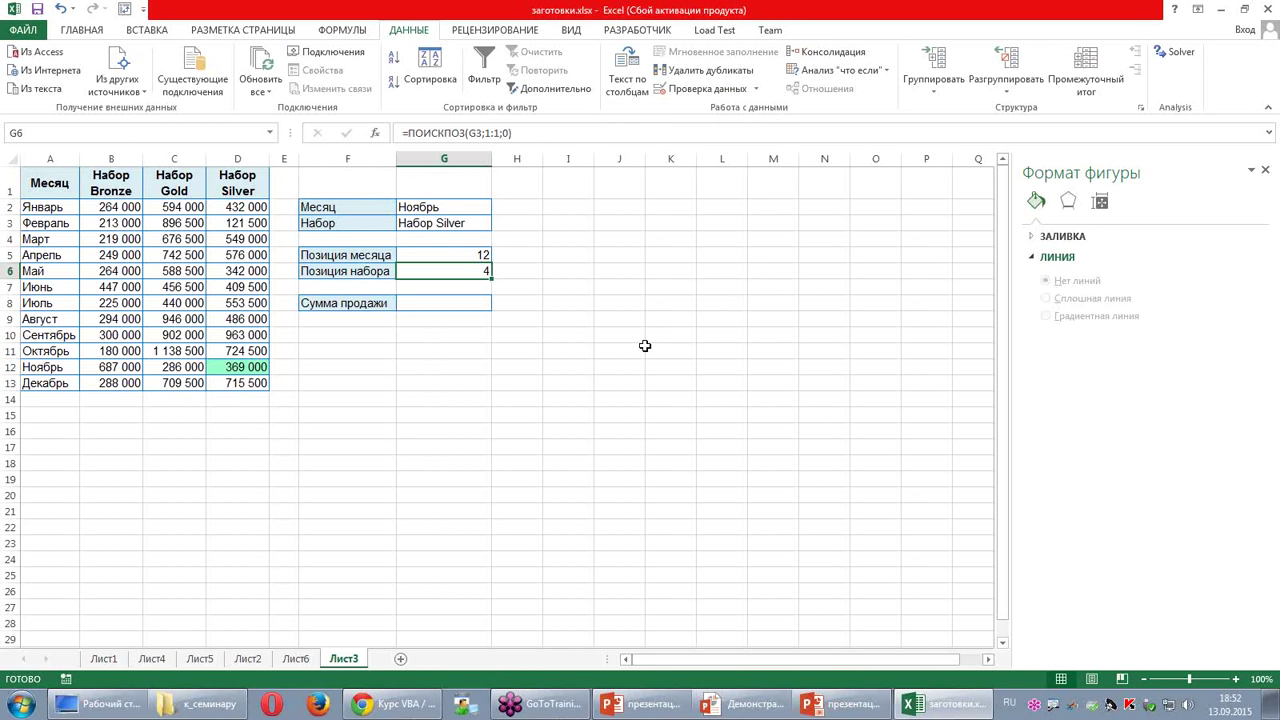
Step: Select G7 and start typing a new formula beginning =а
{"action": "left_click", "coordinate": [446, 286]}
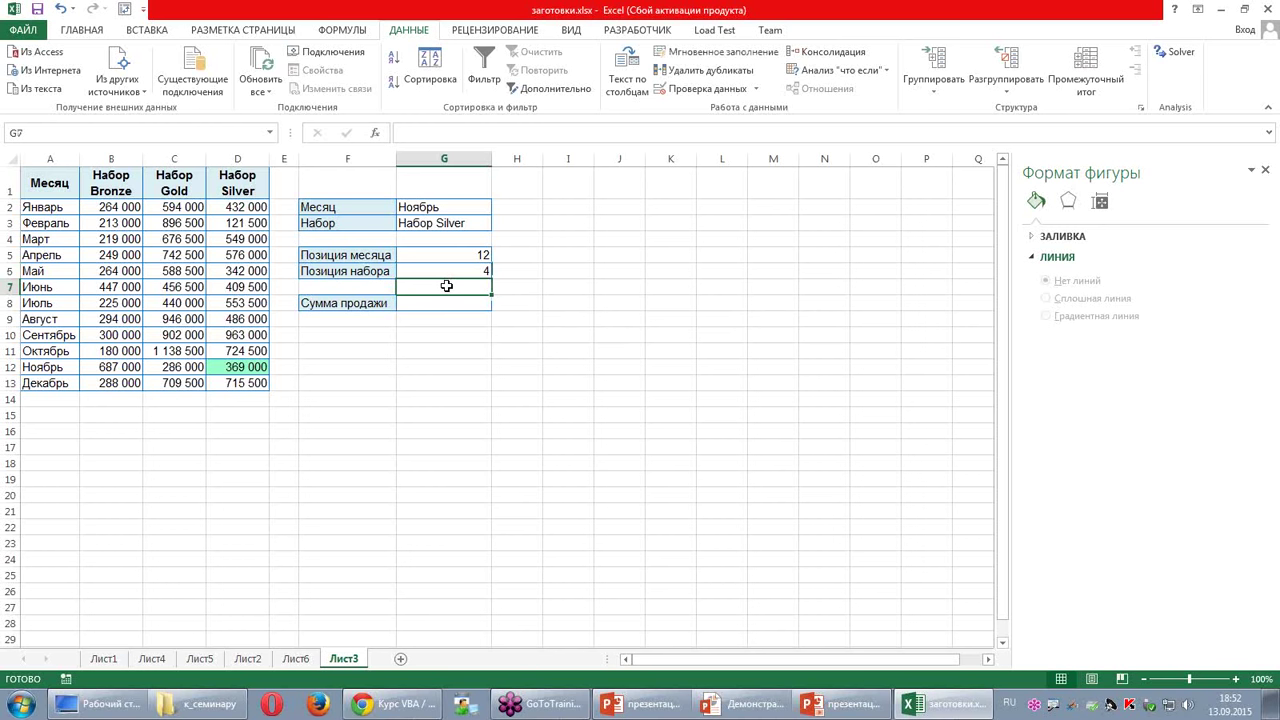
{"action": "type", "text": "="}
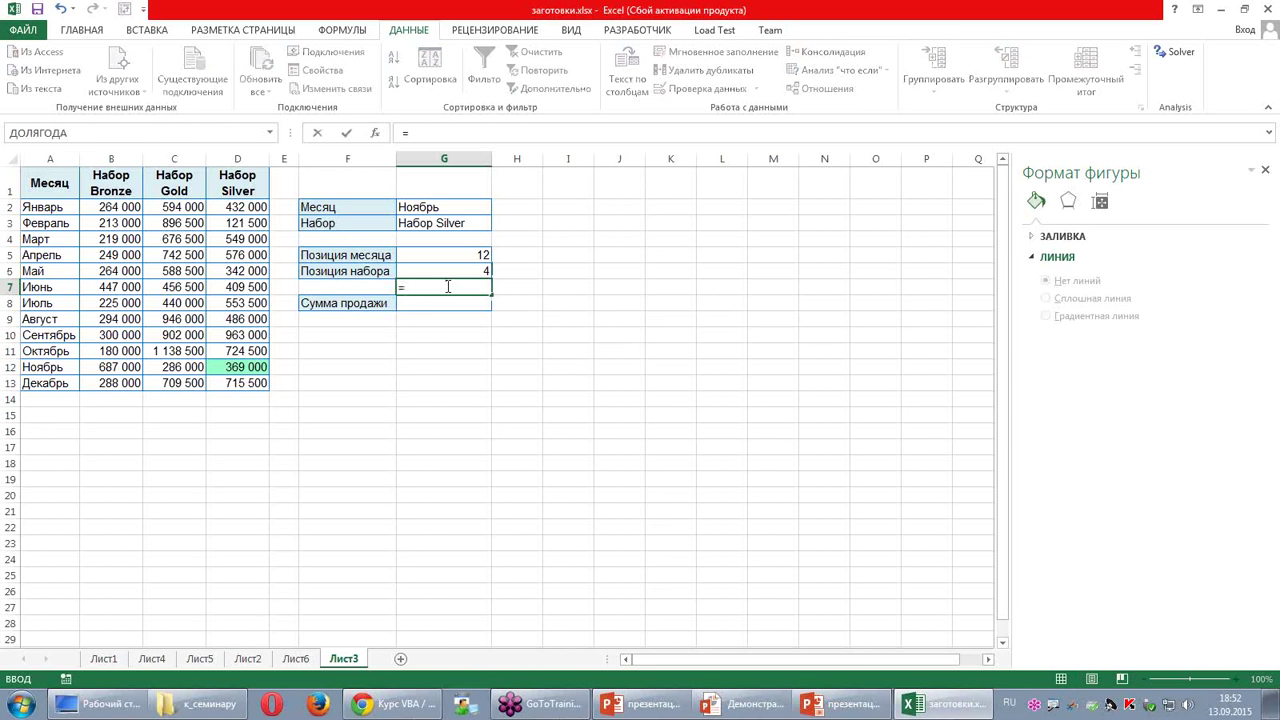
{"action": "type", "text": "аб"}
{"action": "key", "text": "BackSpace"}
Step: Enter =АДРЕС(G5;G6) in G7, giving the address $D$12
{"action": "type", "text": "д"}
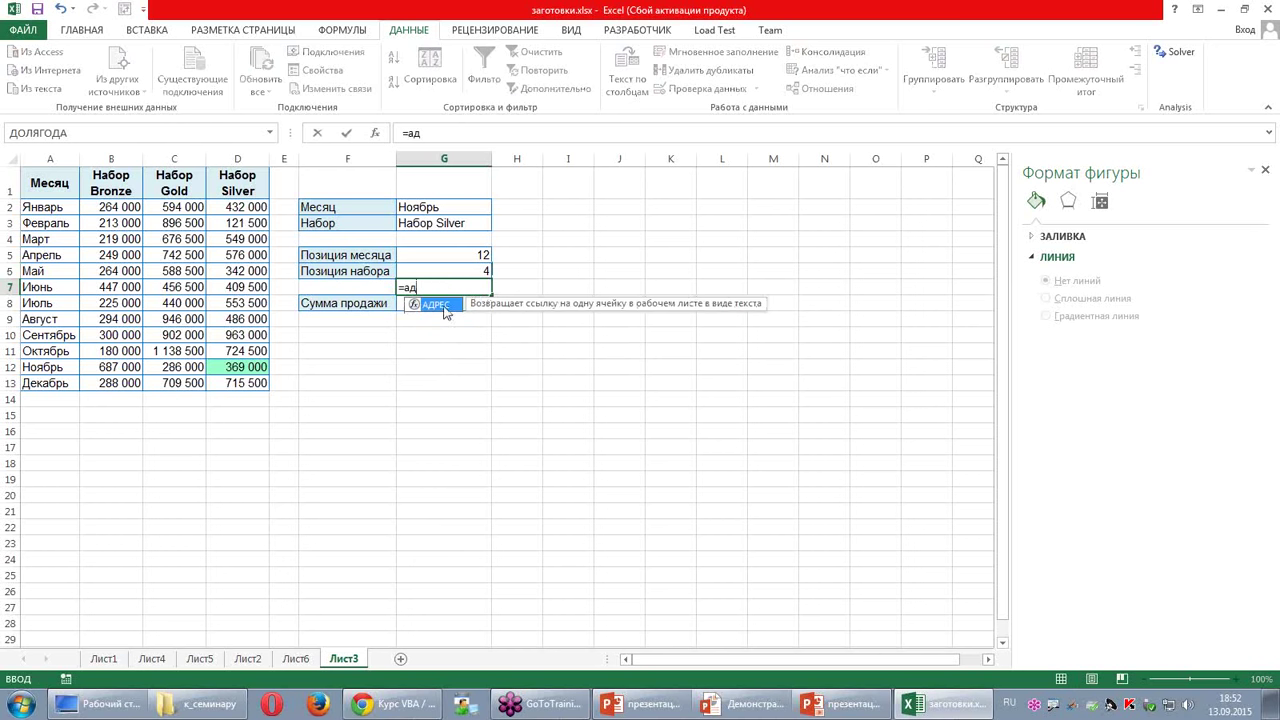
{"action": "double_click", "coordinate": [443, 306]}
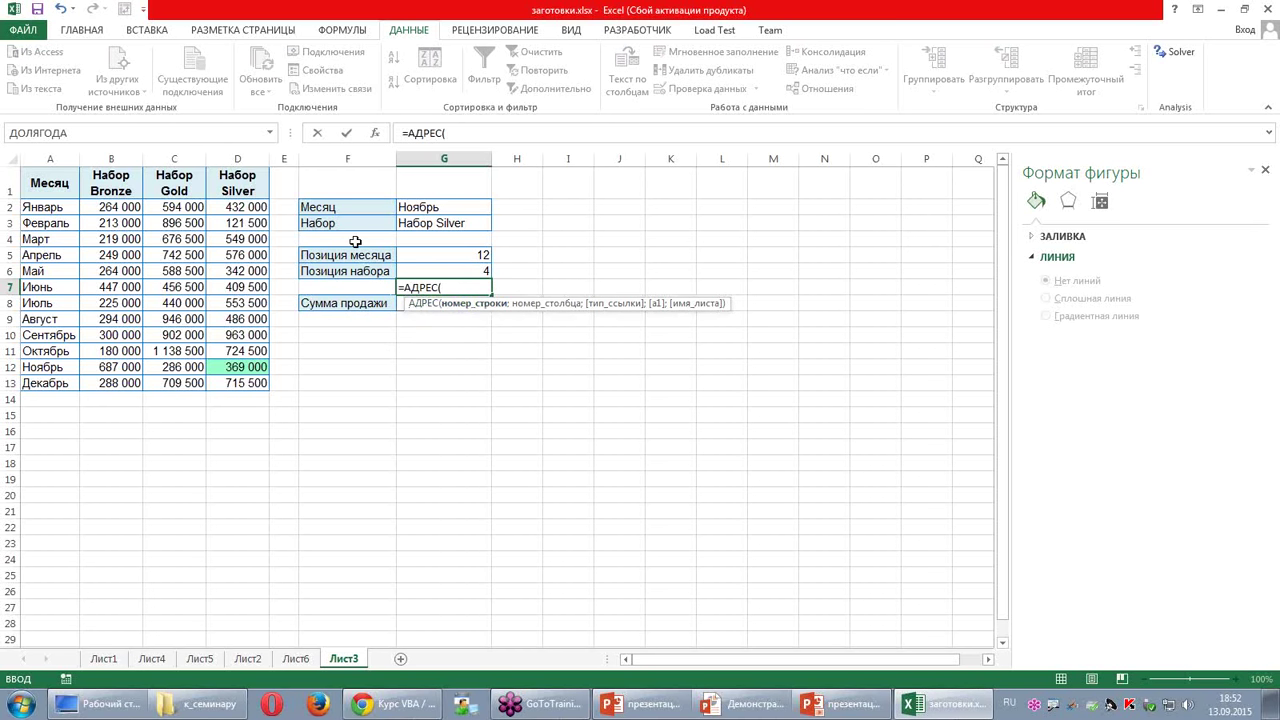
{"action": "left_click", "coordinate": [375, 134]}
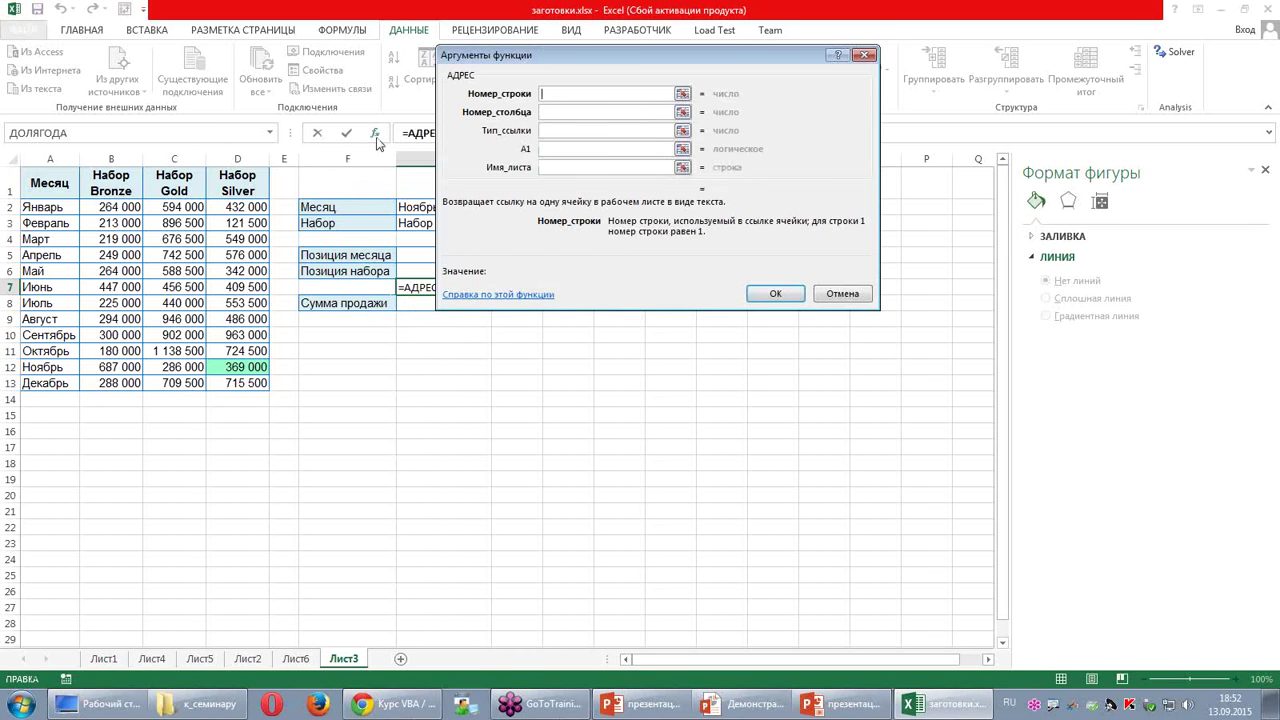
{"action": "left_click_drag", "start_coordinate": [547, 57], "coordinate": [567, 418]}
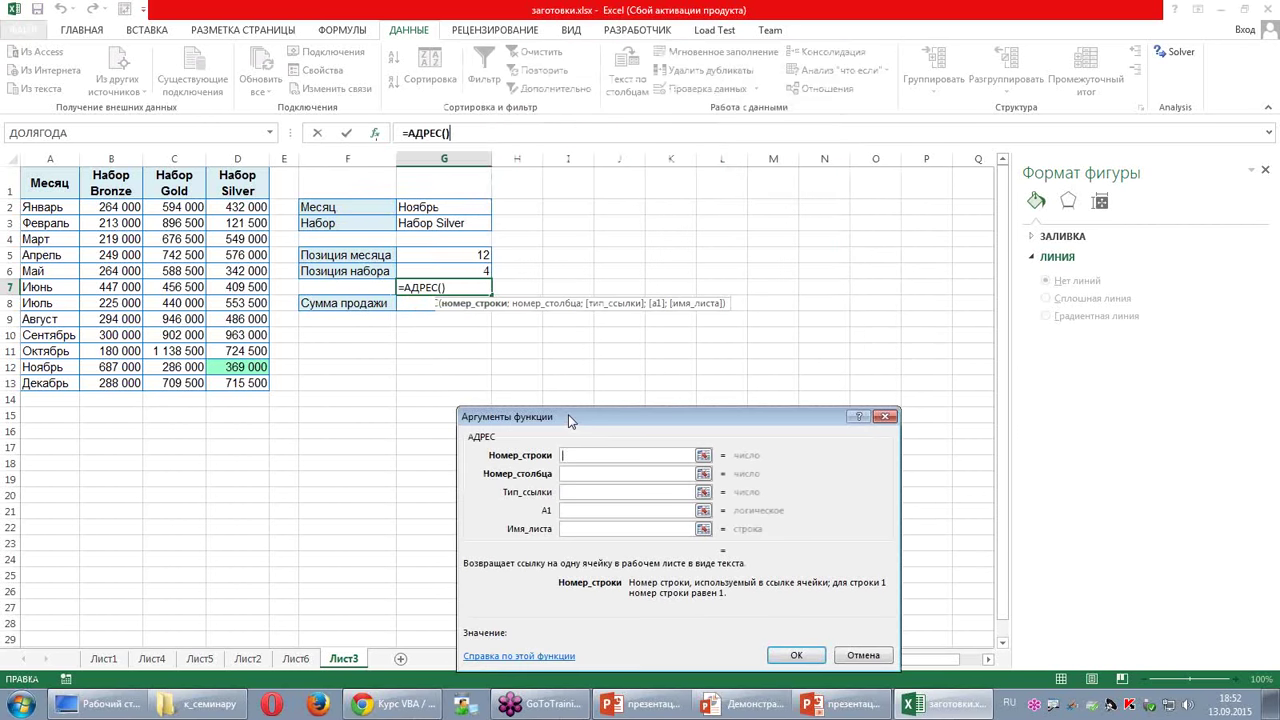
{"action": "left_click", "coordinate": [436, 257]}
{"action": "left_click", "coordinate": [596, 473]}
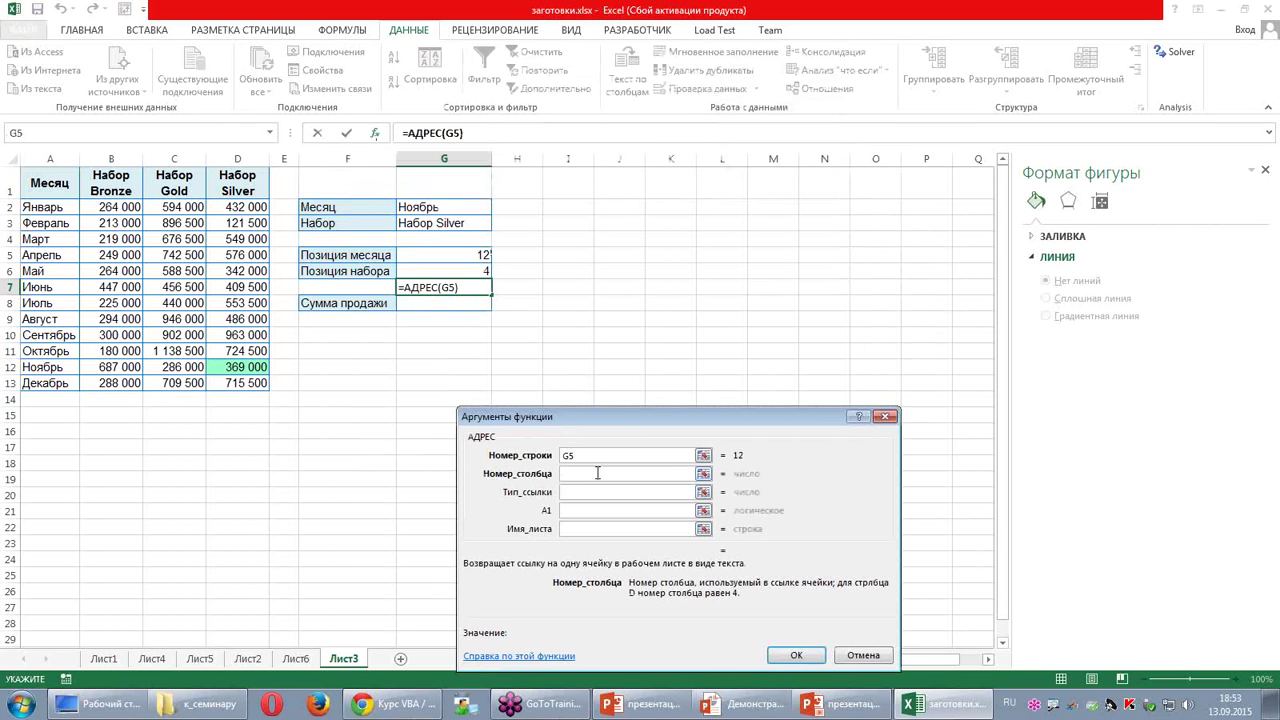
{"action": "left_click", "coordinate": [452, 270]}
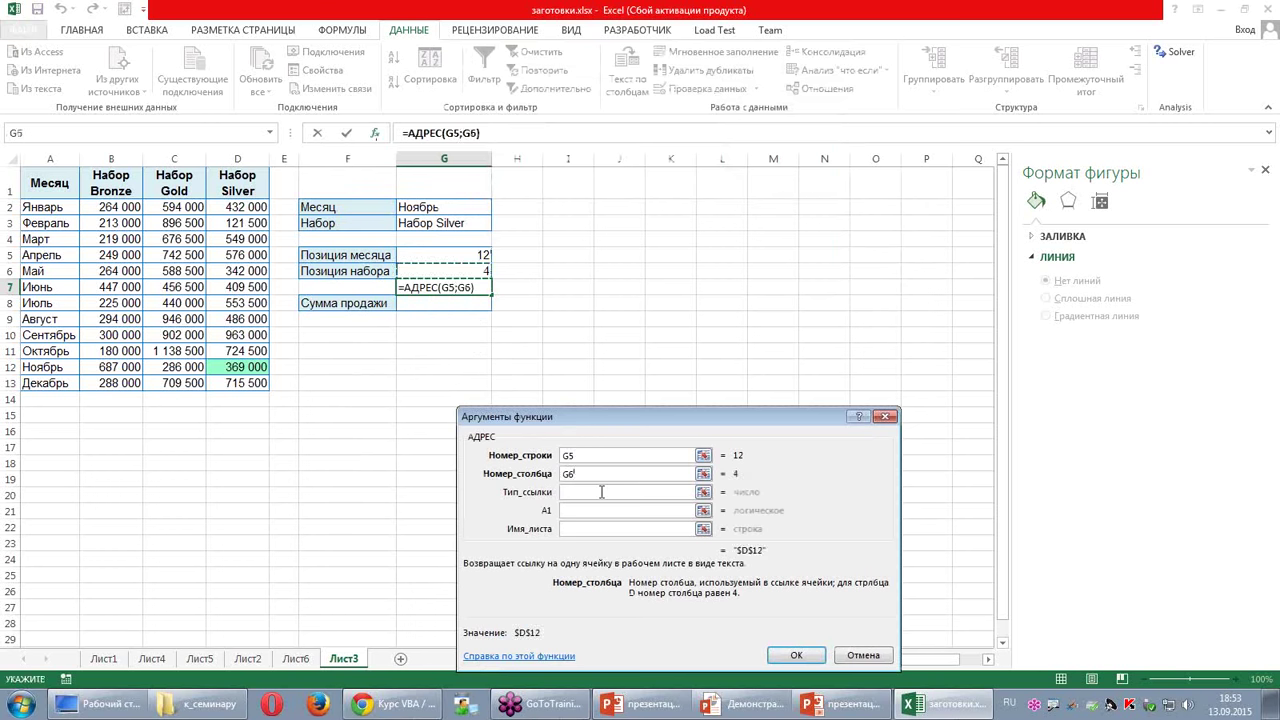
{"action": "left_click", "coordinate": [785, 652]}
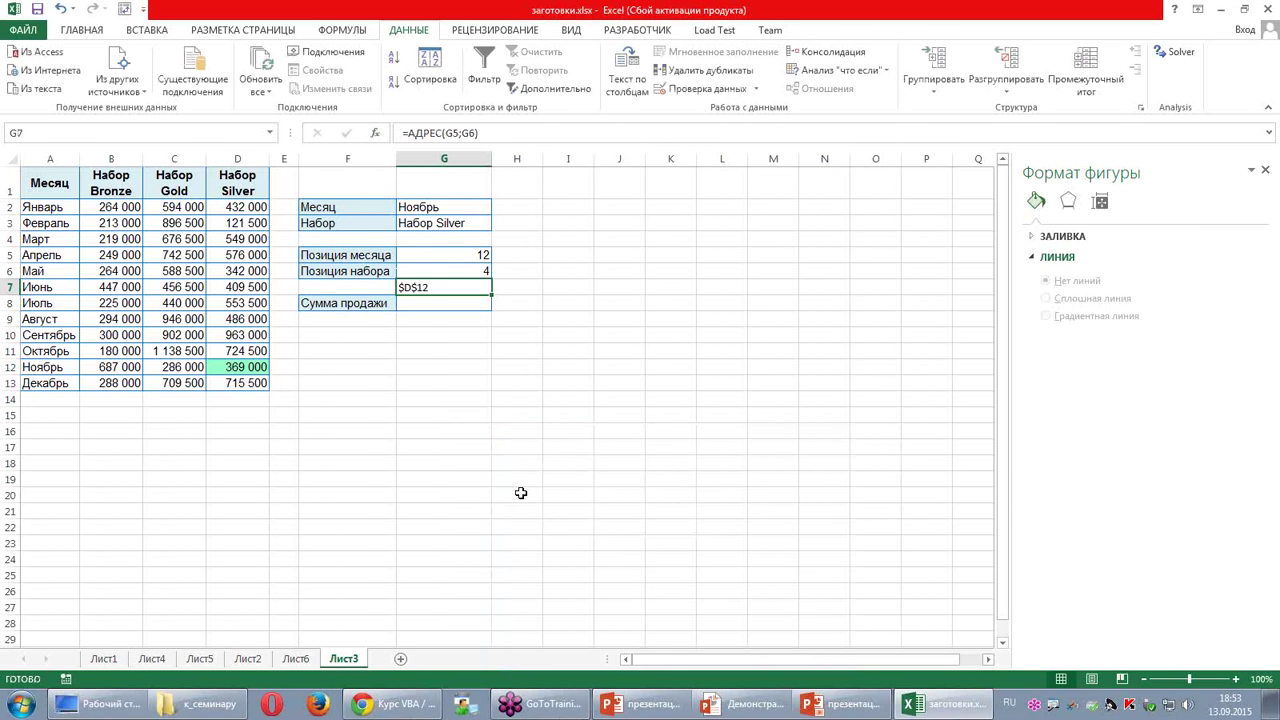
{"action": "left_click", "coordinate": [240, 368]}
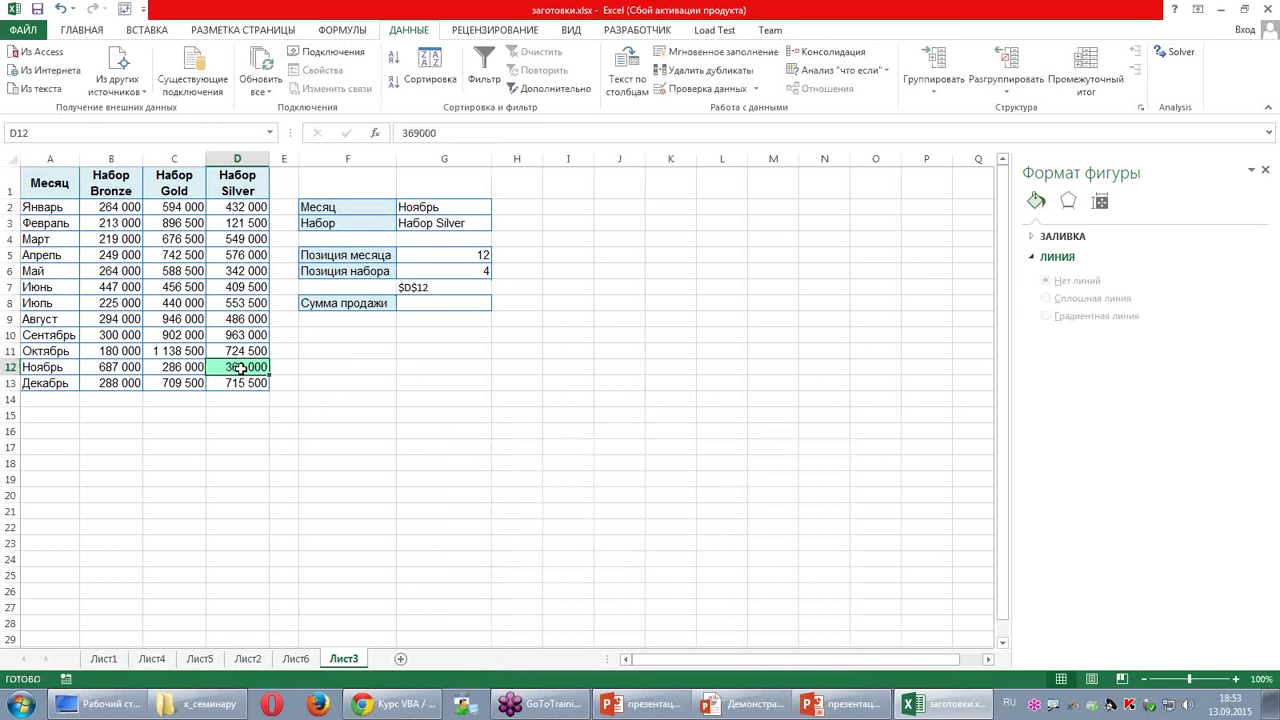
Step: Enter =ДВССЫЛ(G7) in G8 to show the sale 369000
{"action": "left_click", "coordinate": [422, 304]}
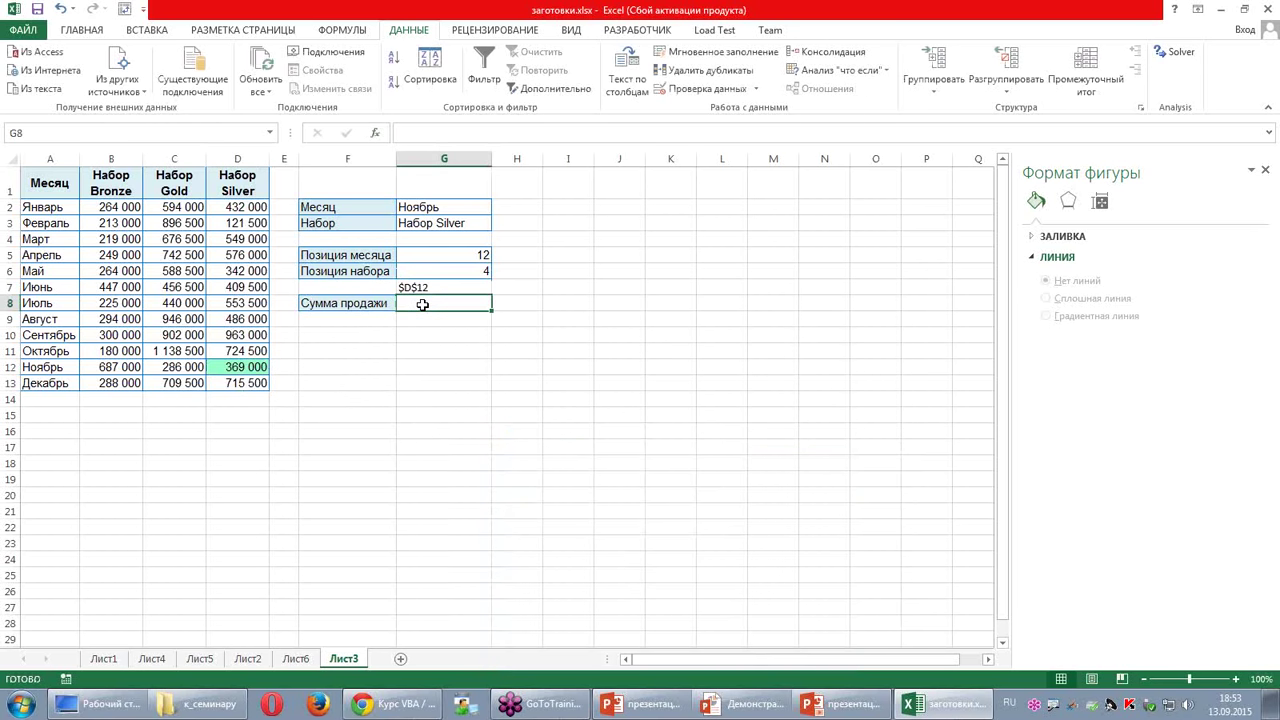
{"action": "type", "text": "="}
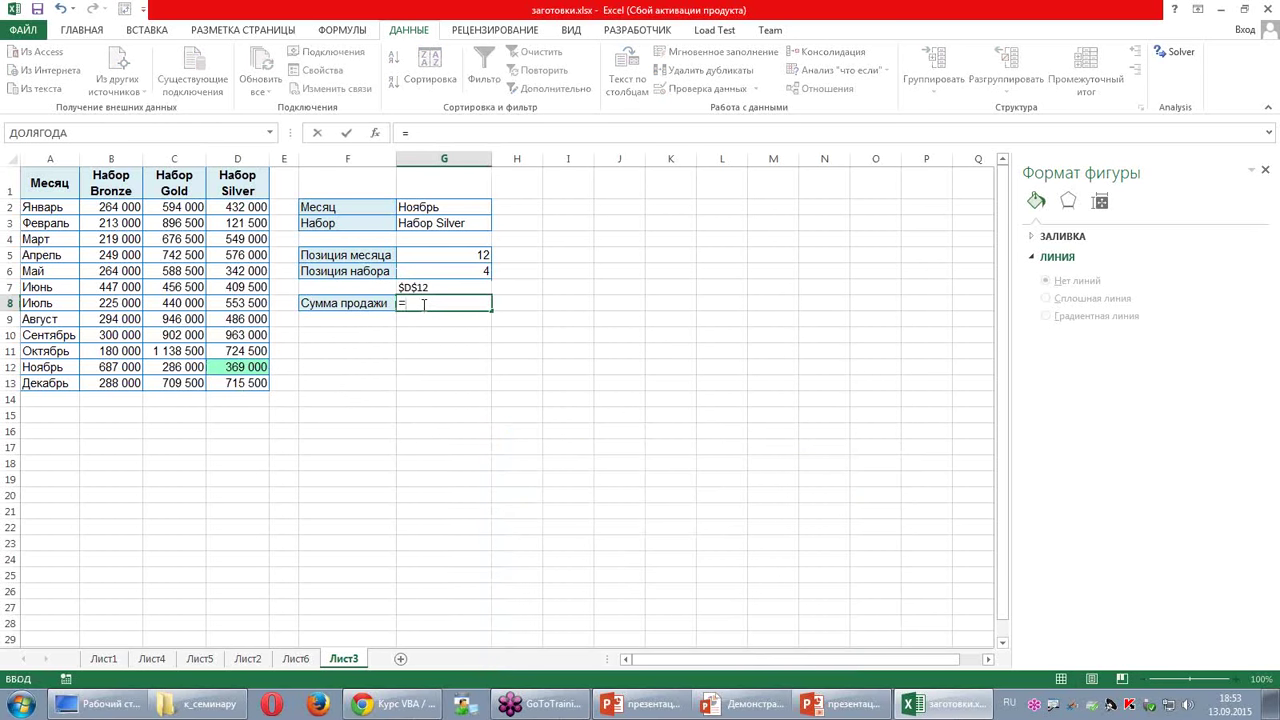
{"action": "type", "text": "дв"}
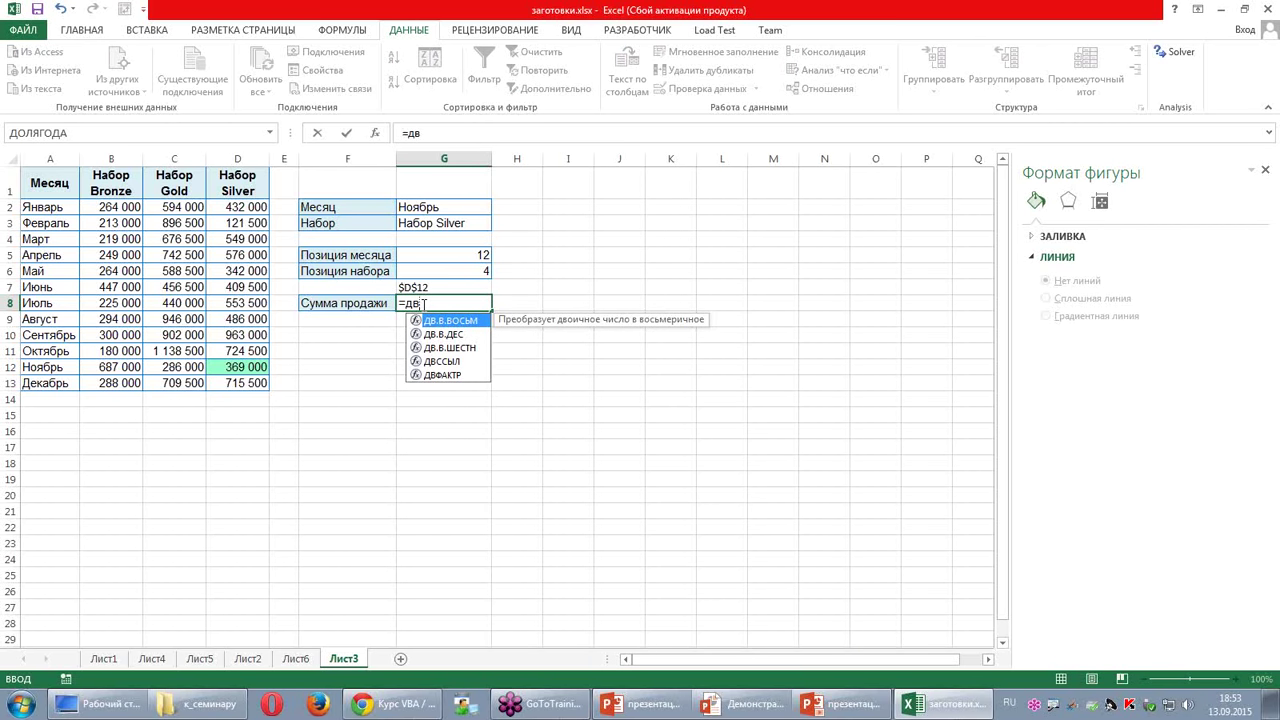
{"action": "double_click", "coordinate": [465, 362]}
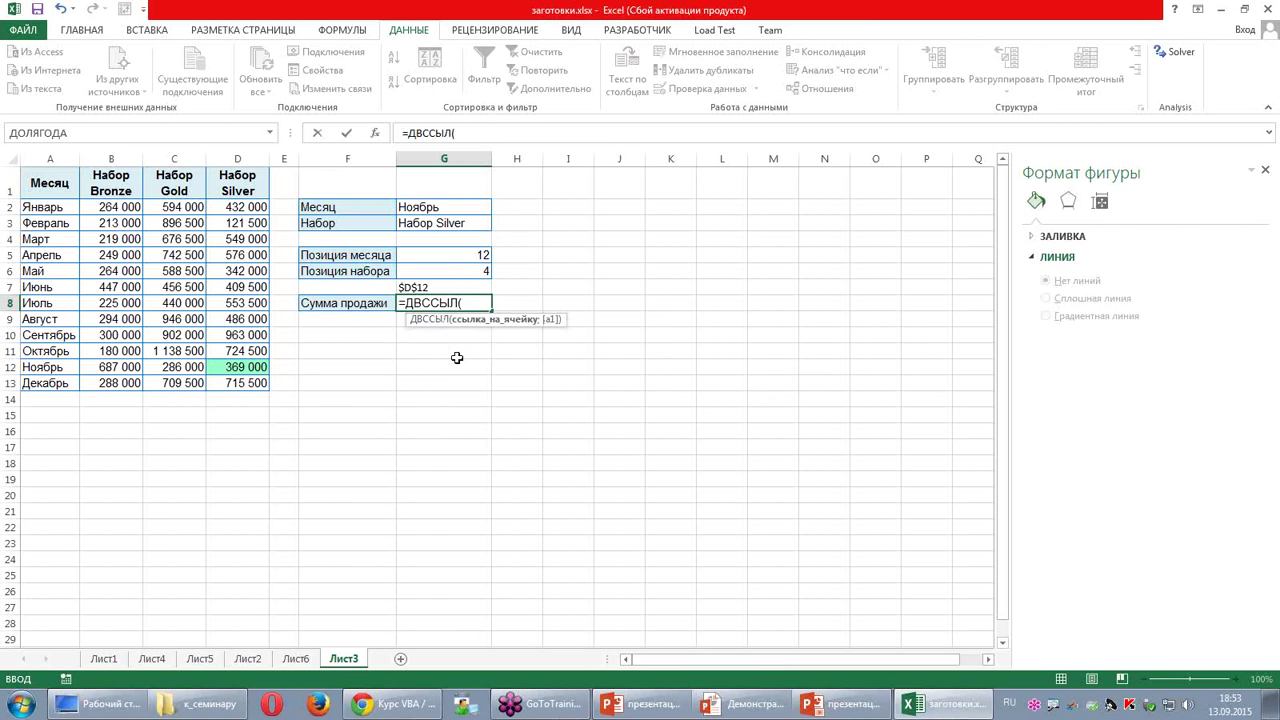
{"action": "left_click", "coordinate": [419, 286]}
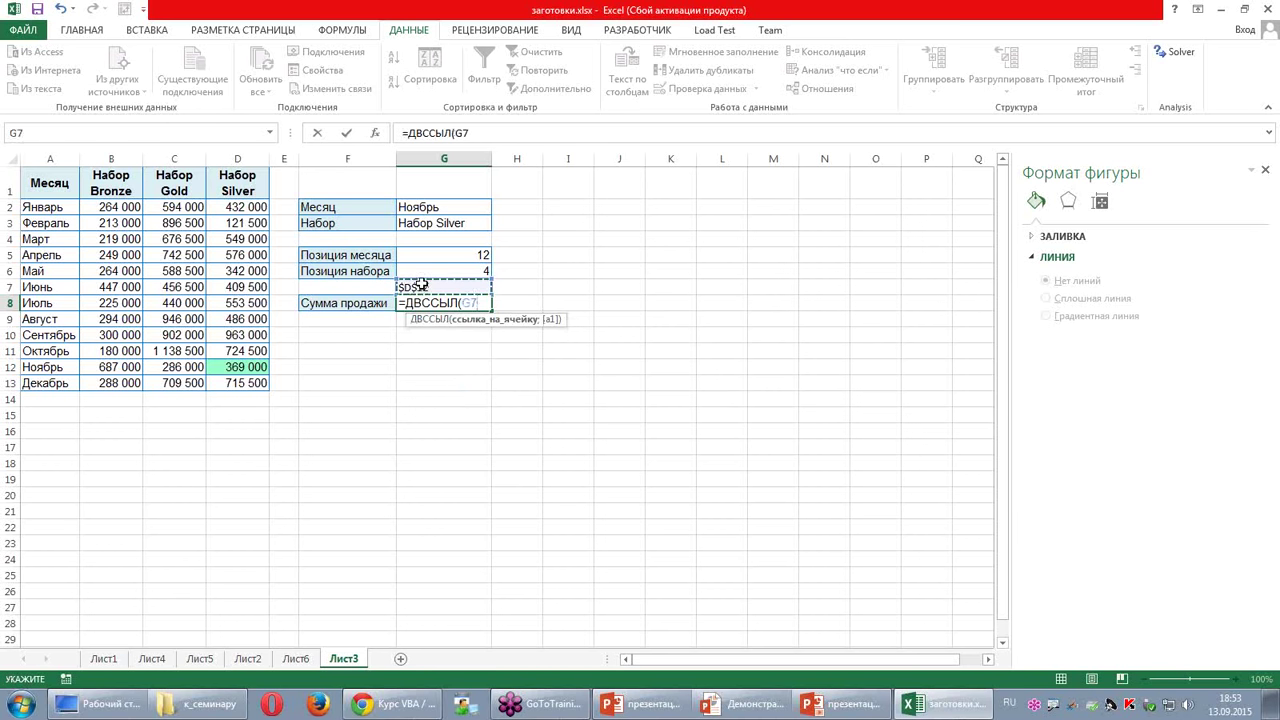
{"action": "type", "text": ")"}
{"action": "key", "text": "Return"}
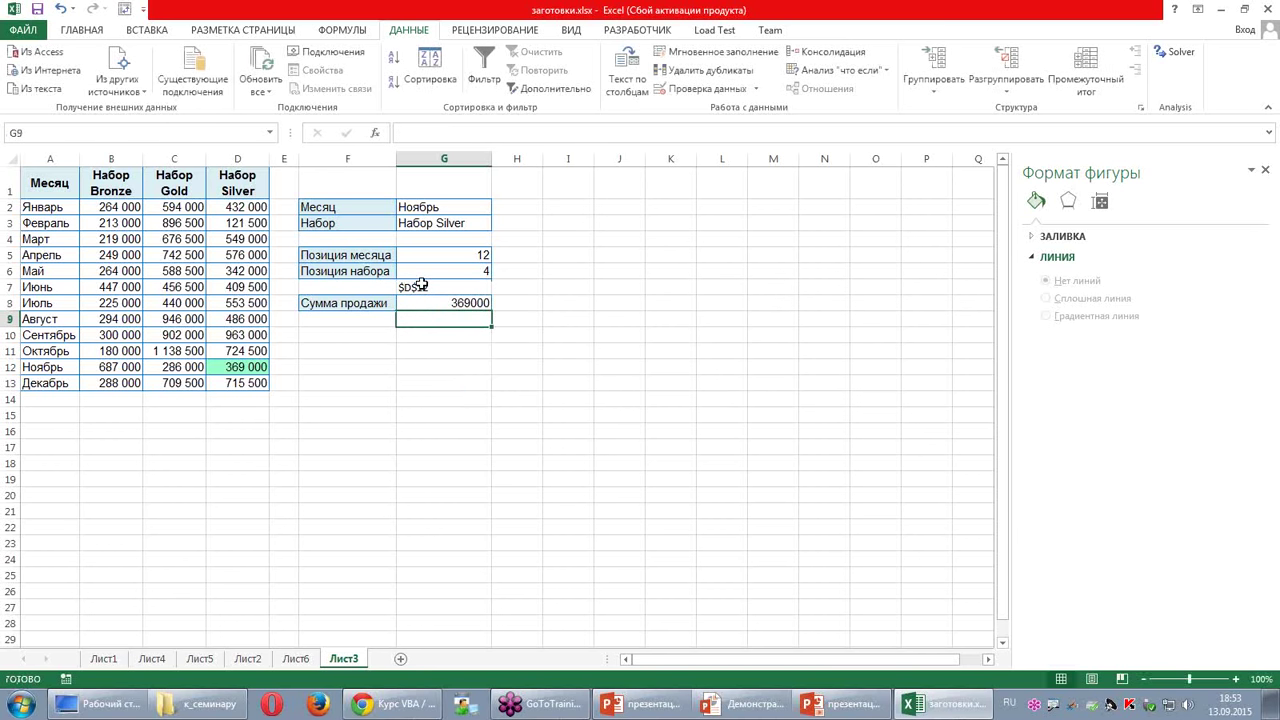
{"action": "left_click", "coordinate": [461, 205]}
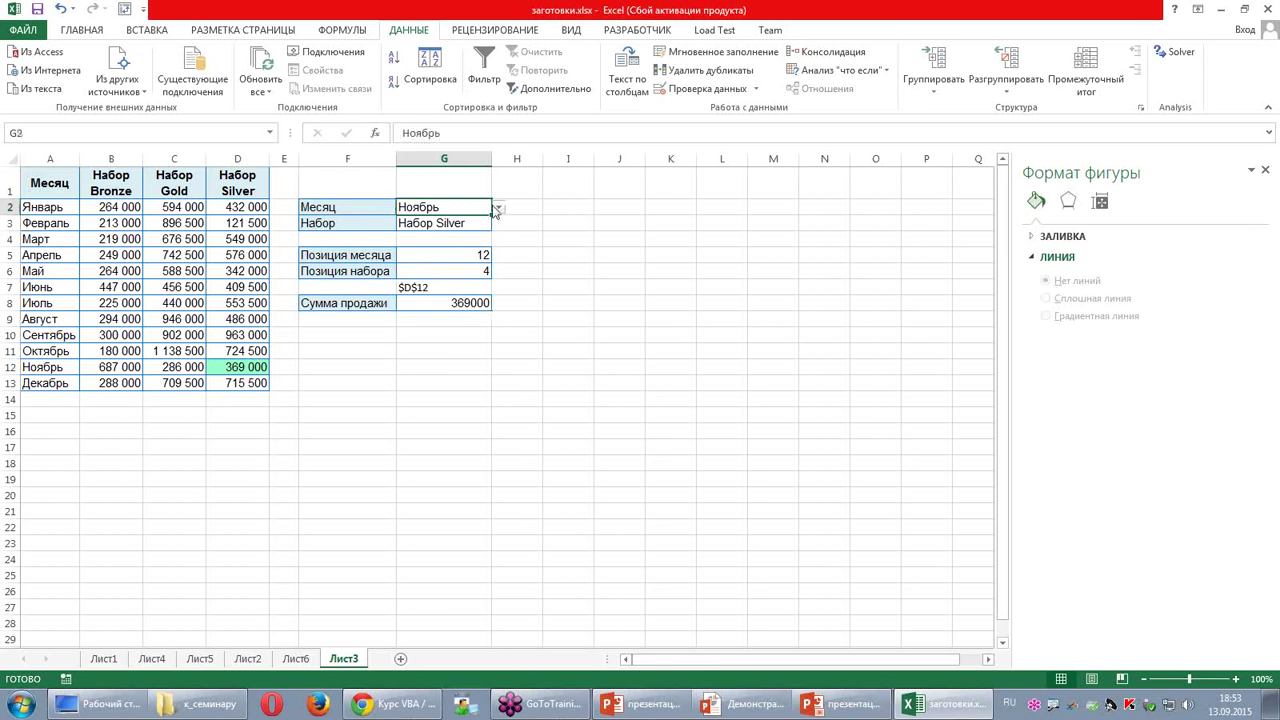
Step: Choose Август from the month dropdown in G2
{"action": "left_click", "coordinate": [497, 207]}
{"action": "left_click", "coordinate": [452, 255]}
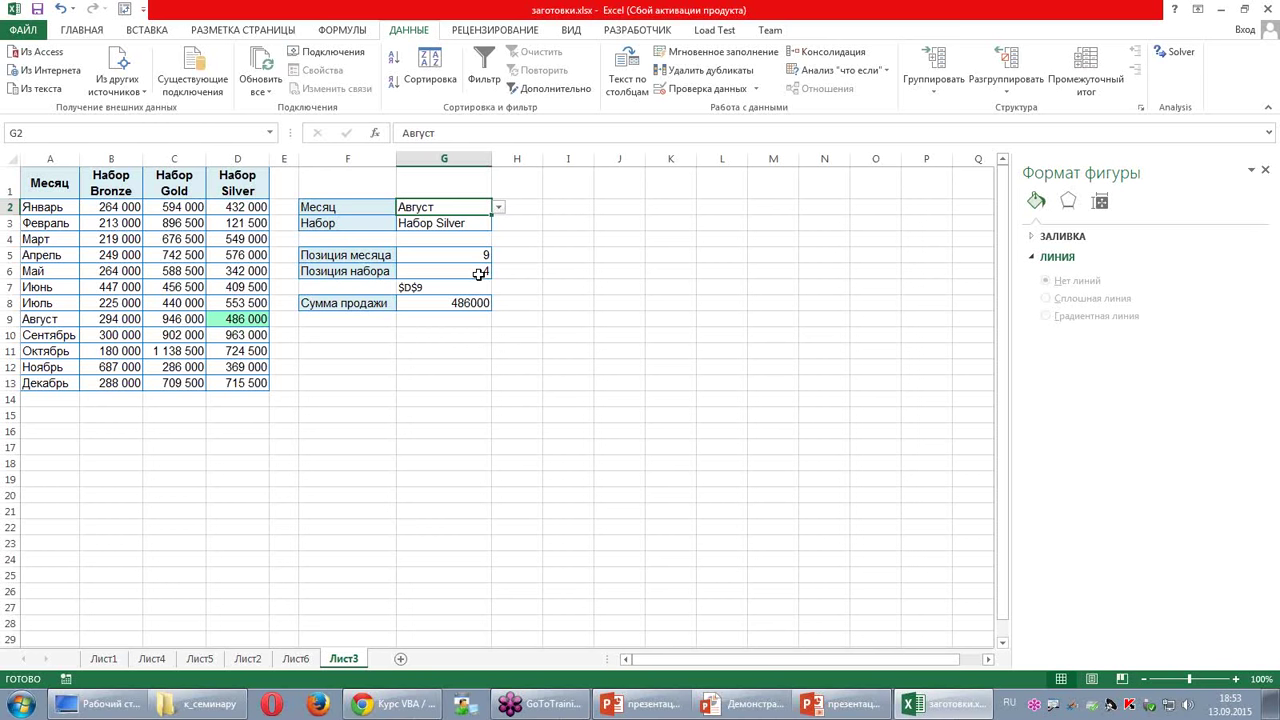
{"action": "left_click", "coordinate": [502, 208]}
{"action": "left_click", "coordinate": [500, 208]}
Step: Point out the Август row, Набор Silver column, and the matching 486000 sale in D9
{"action": "left_click", "coordinate": [36, 315]}
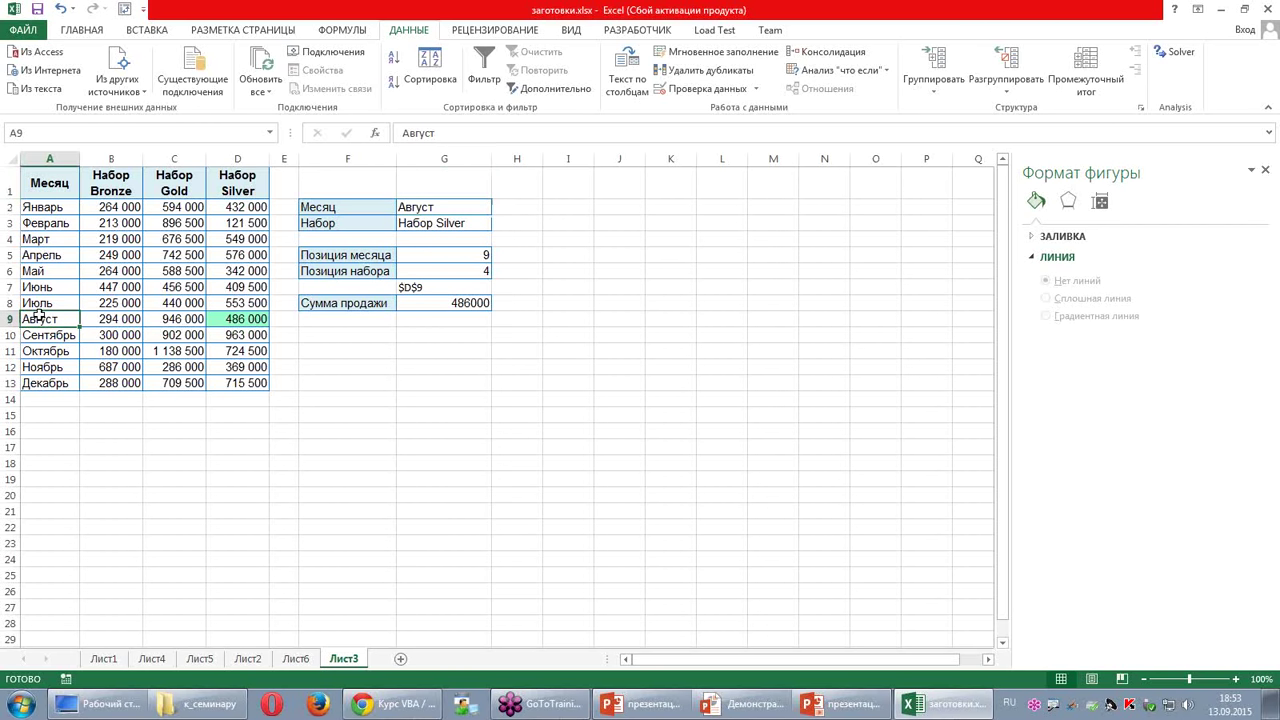
{"action": "left_click", "coordinate": [238, 178]}
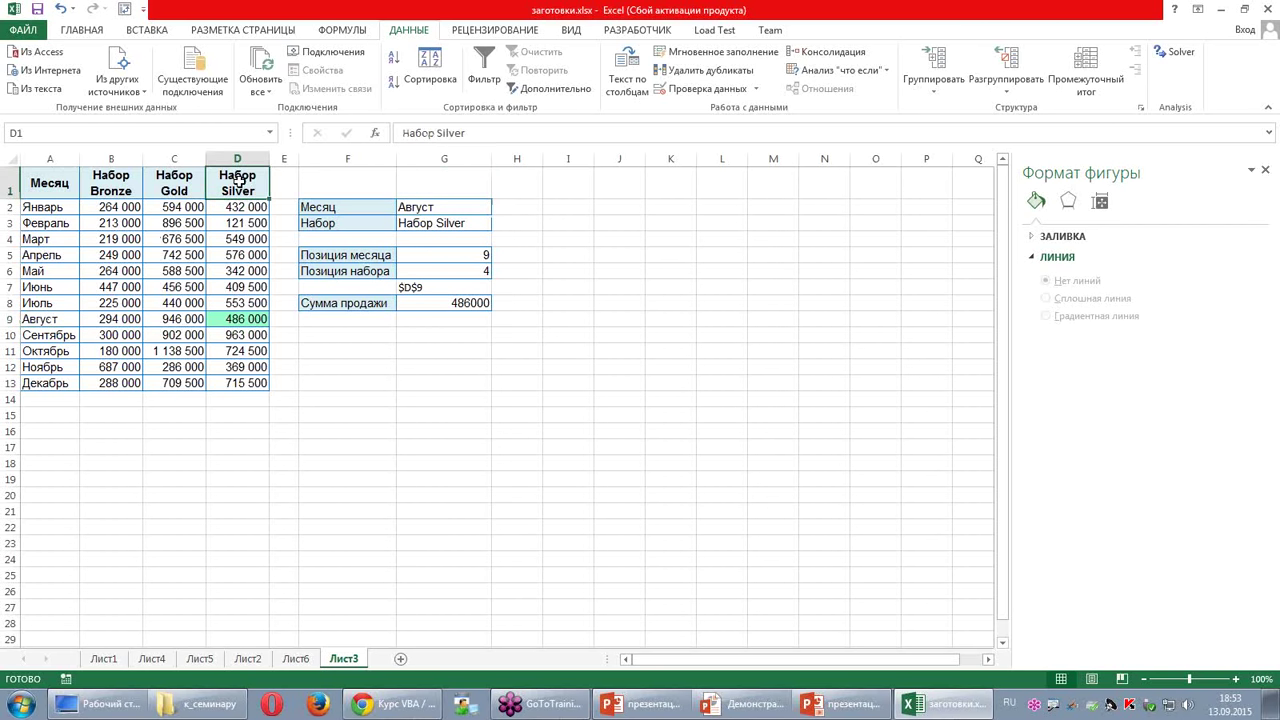
{"action": "left_click", "coordinate": [254, 316]}
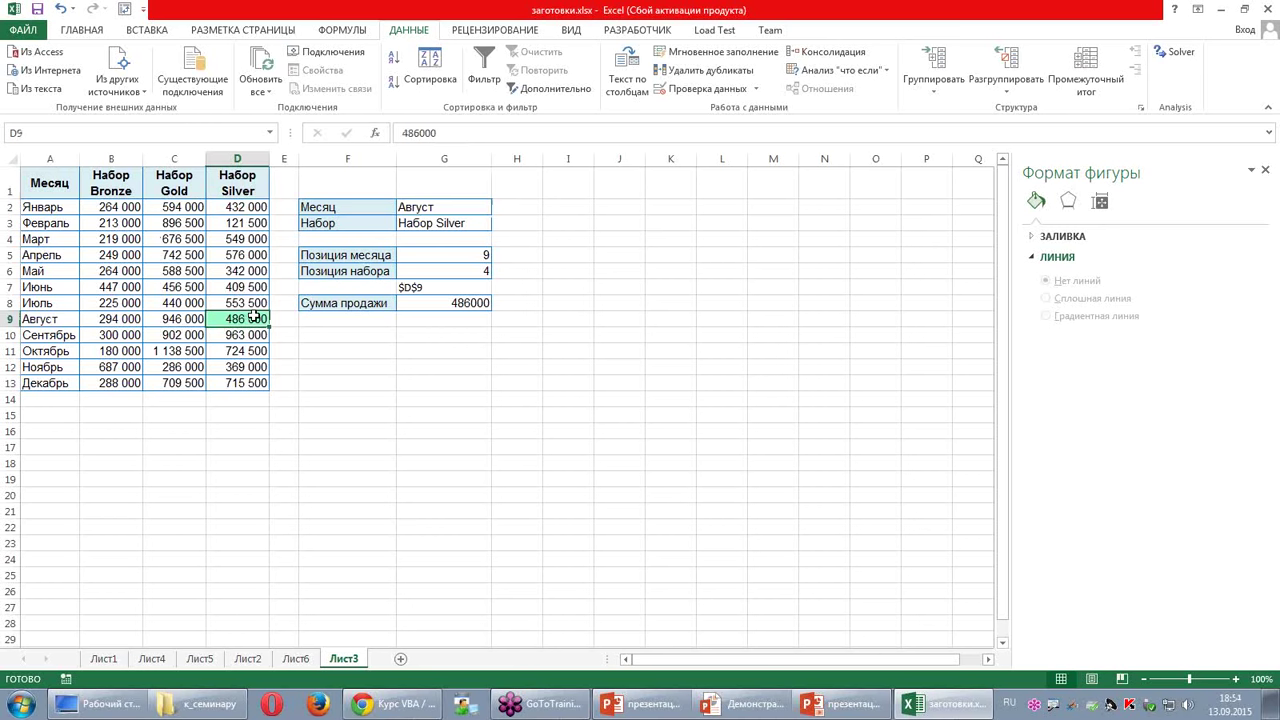
{"action": "left_click", "coordinate": [338, 321]}
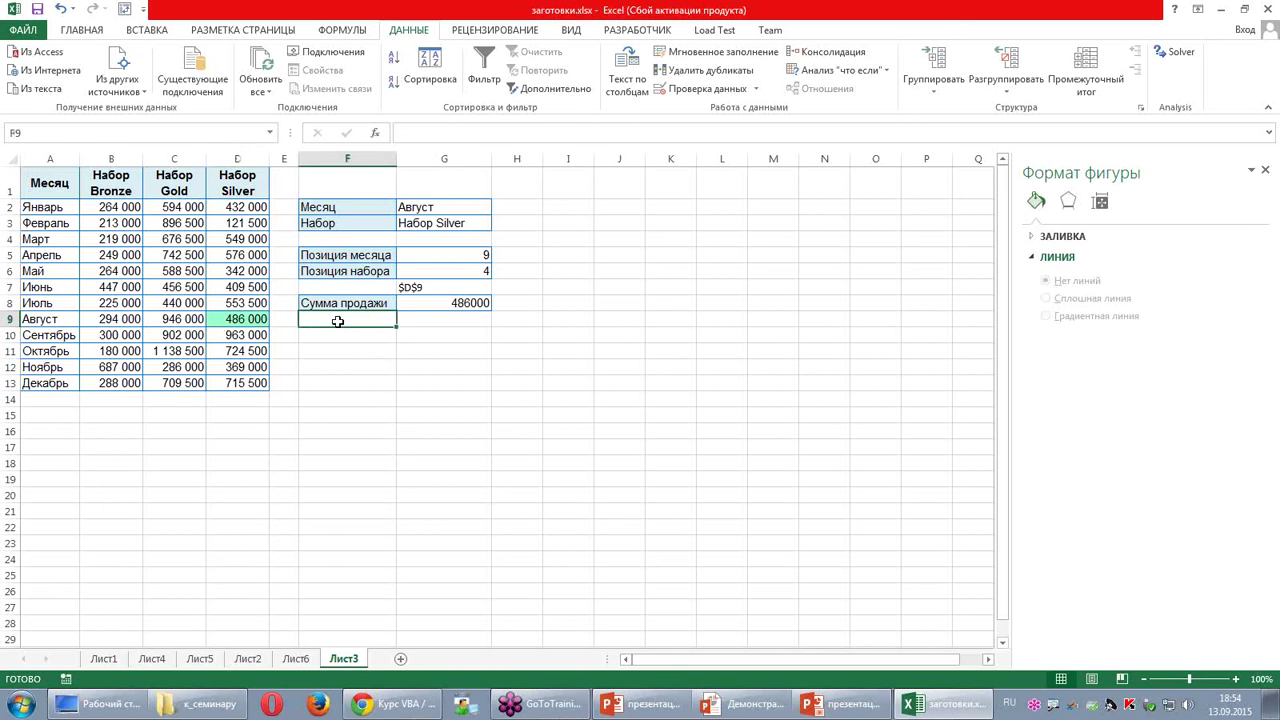
Step: Label F9 'Новое значение', enter 100000 in G9, and compare it with D9
{"action": "type", "text": "Новое значение"}
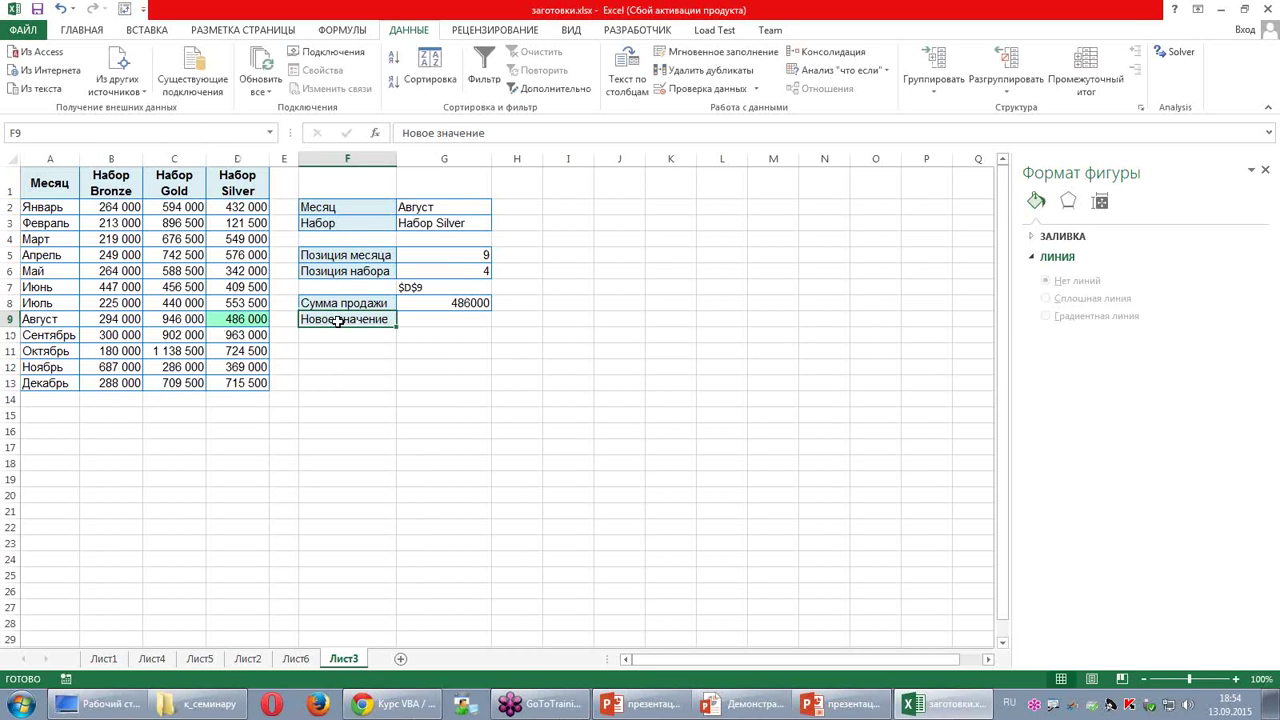
{"action": "key", "text": "Tab"}
{"action": "type", "text": "100000"}
{"action": "key", "text": "Return"}
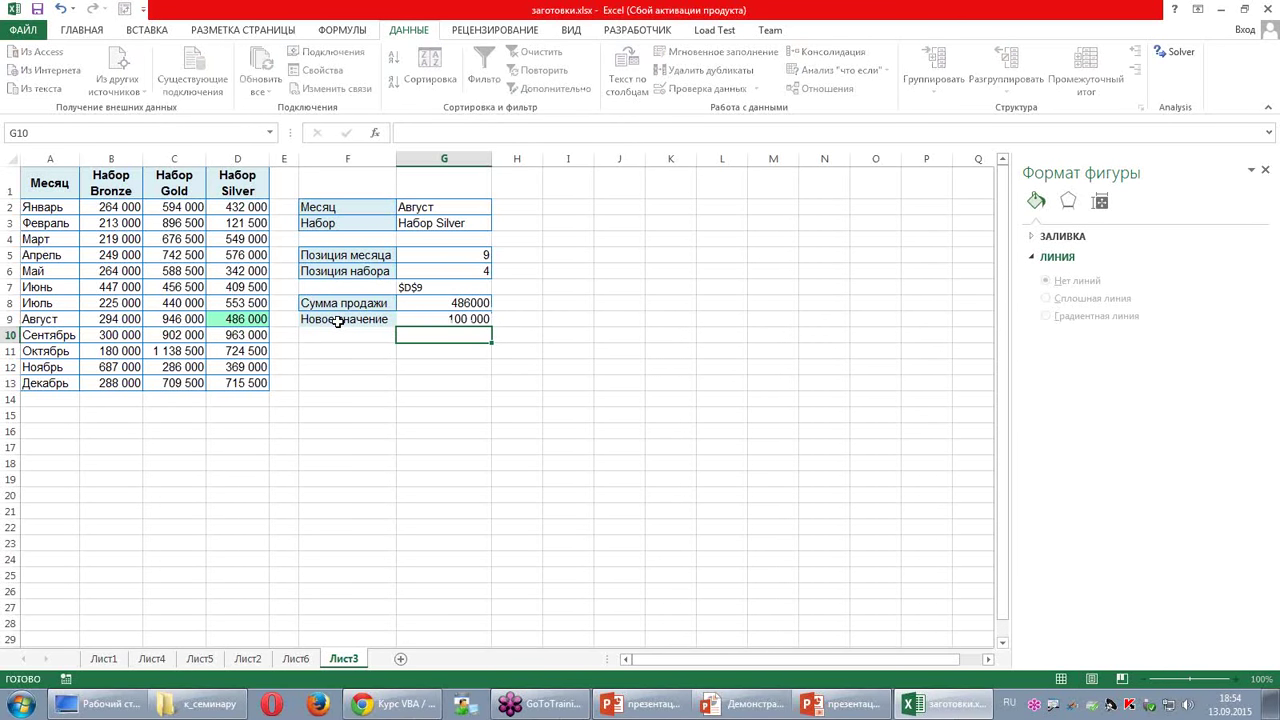
{"action": "left_click", "coordinate": [437, 320]}
{"action": "left_click", "coordinate": [219, 319]}
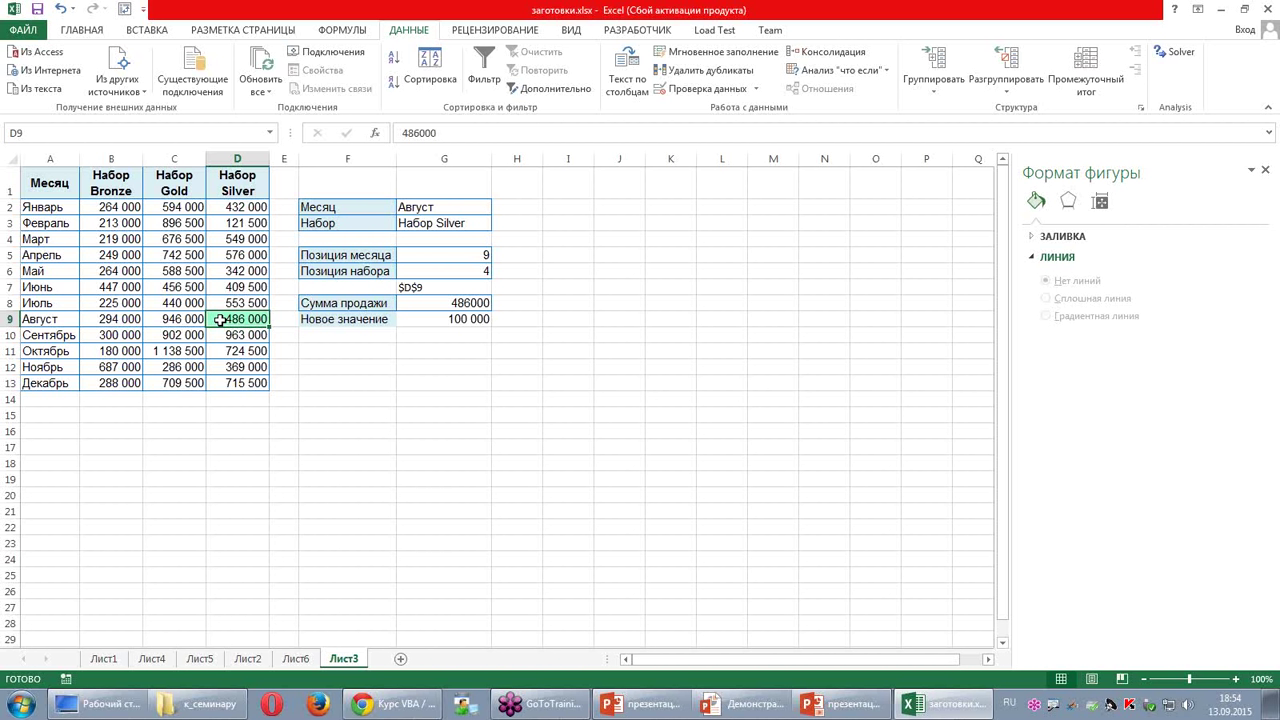
{"action": "left_click", "coordinate": [414, 321]}
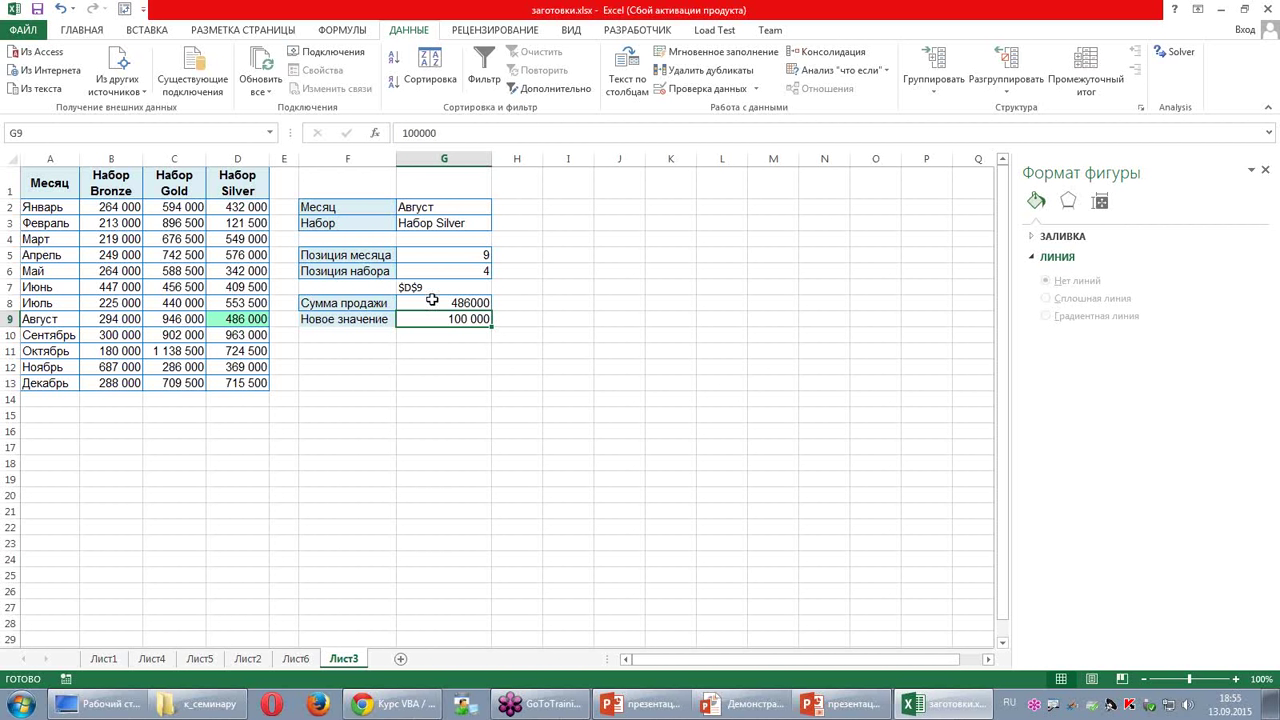
{"action": "left_click", "coordinate": [618, 276]}
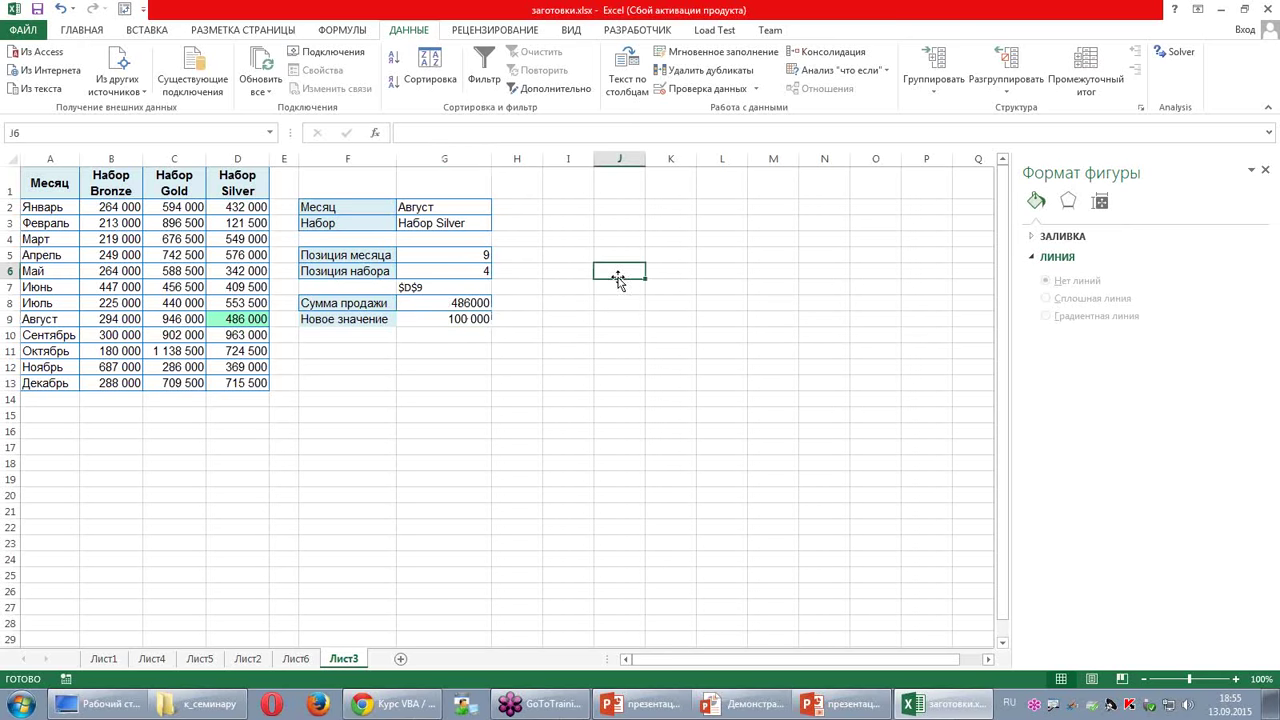
Step: Look at the Formulas calculation options without changing them
{"action": "left_click", "coordinate": [356, 33]}
{"action": "left_click", "coordinate": [1165, 95]}
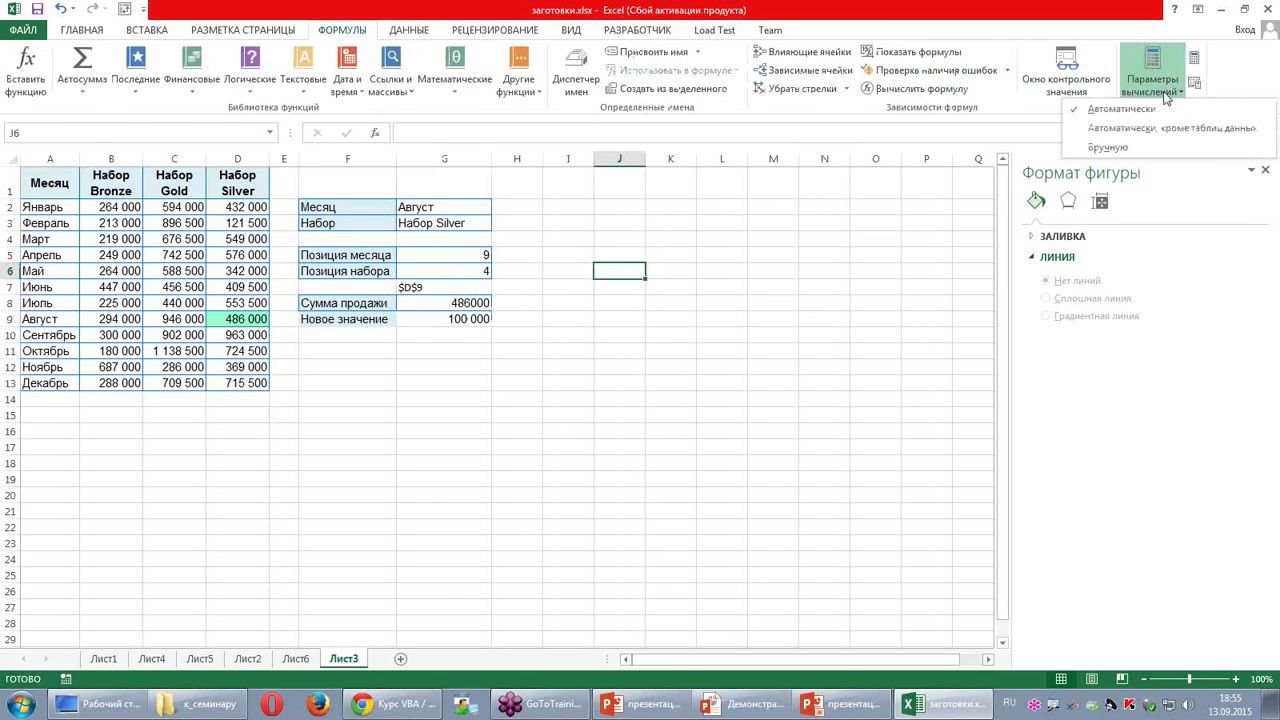
{"action": "left_click", "coordinate": [713, 331]}
{"action": "left_click", "coordinate": [727, 323]}
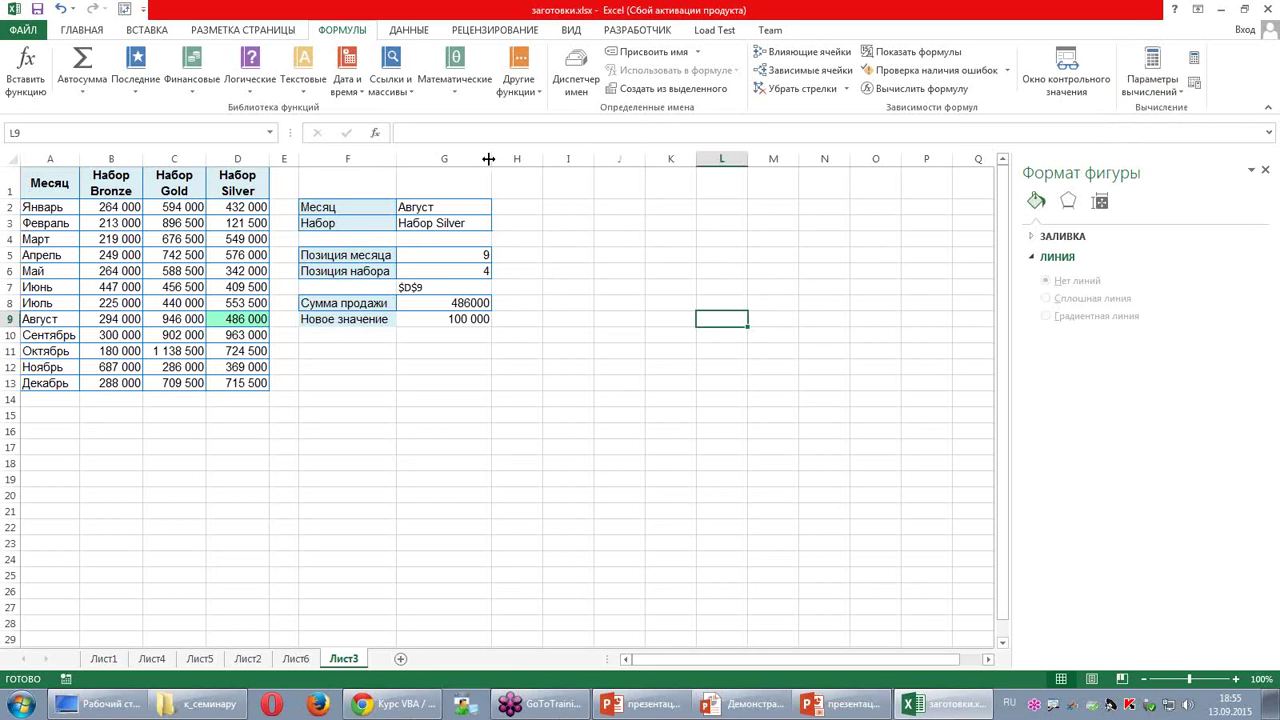
Step: Draw a form button below the Новое значение row, skipping macro assignment
{"action": "left_click", "coordinate": [647, 30]}
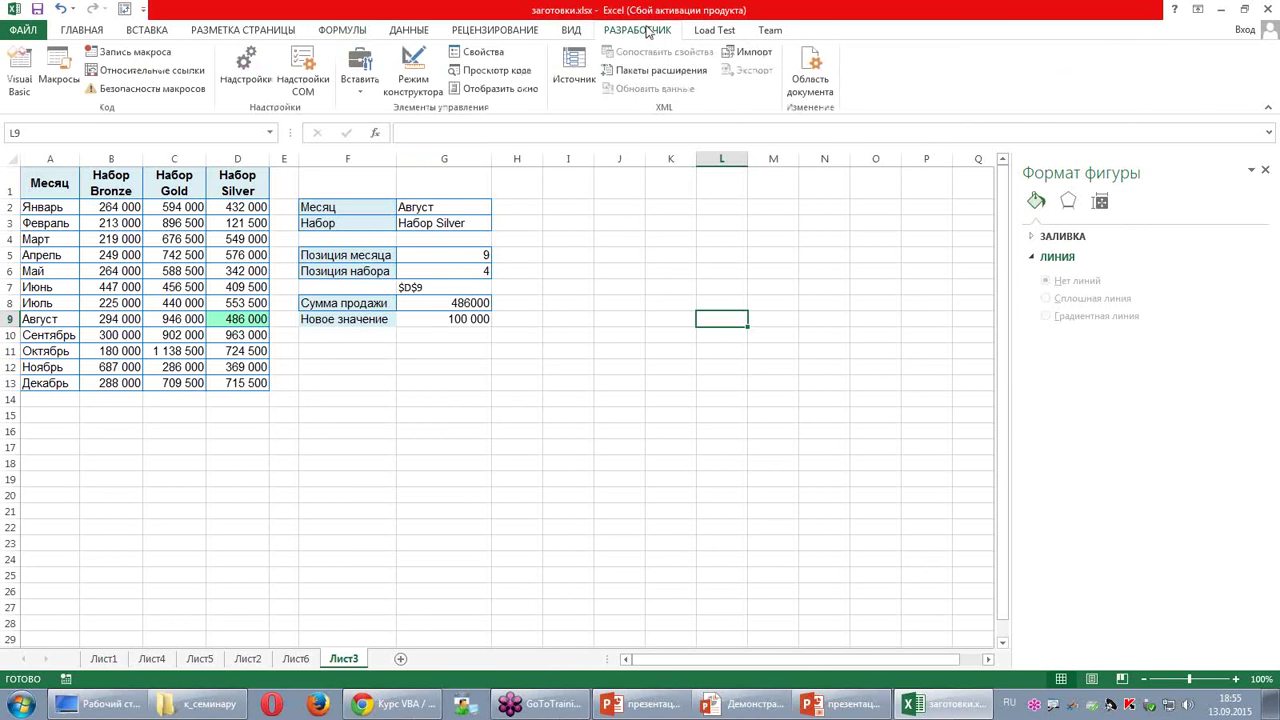
{"action": "left_click", "coordinate": [359, 88]}
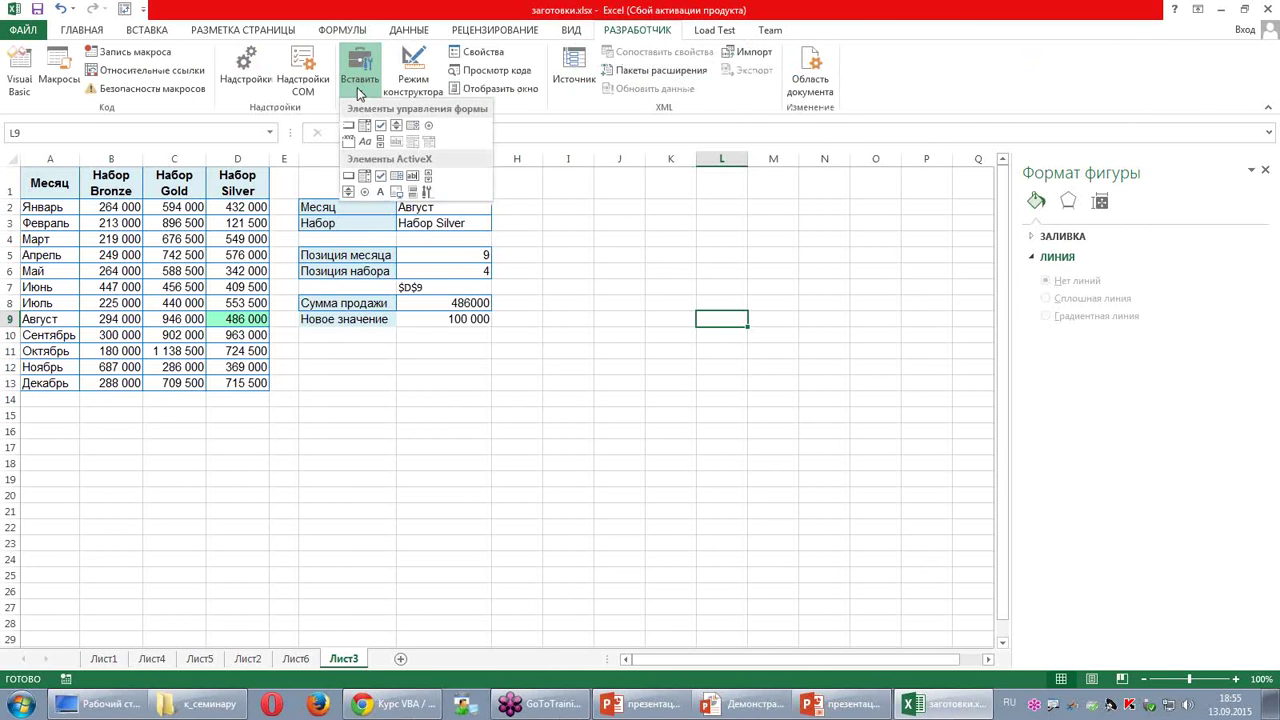
{"action": "left_click", "coordinate": [348, 125]}
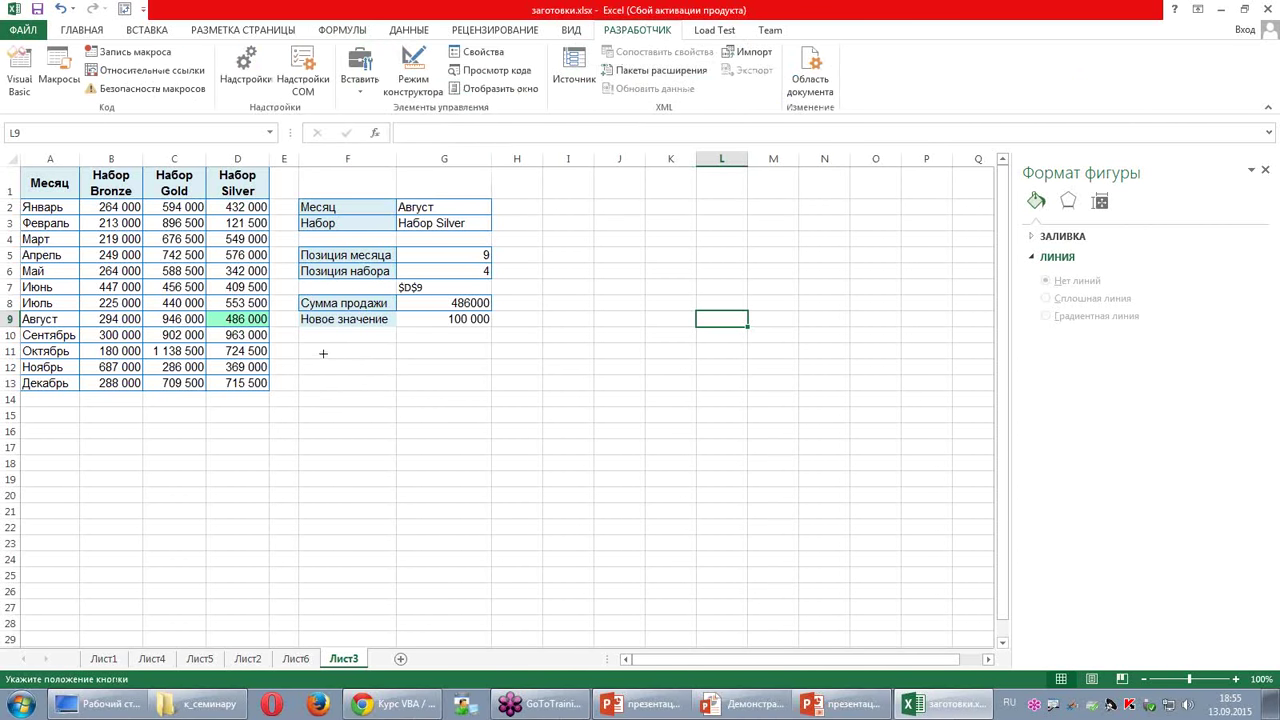
{"action": "left_click_drag", "start_coordinate": [323, 353], "coordinate": [456, 395]}
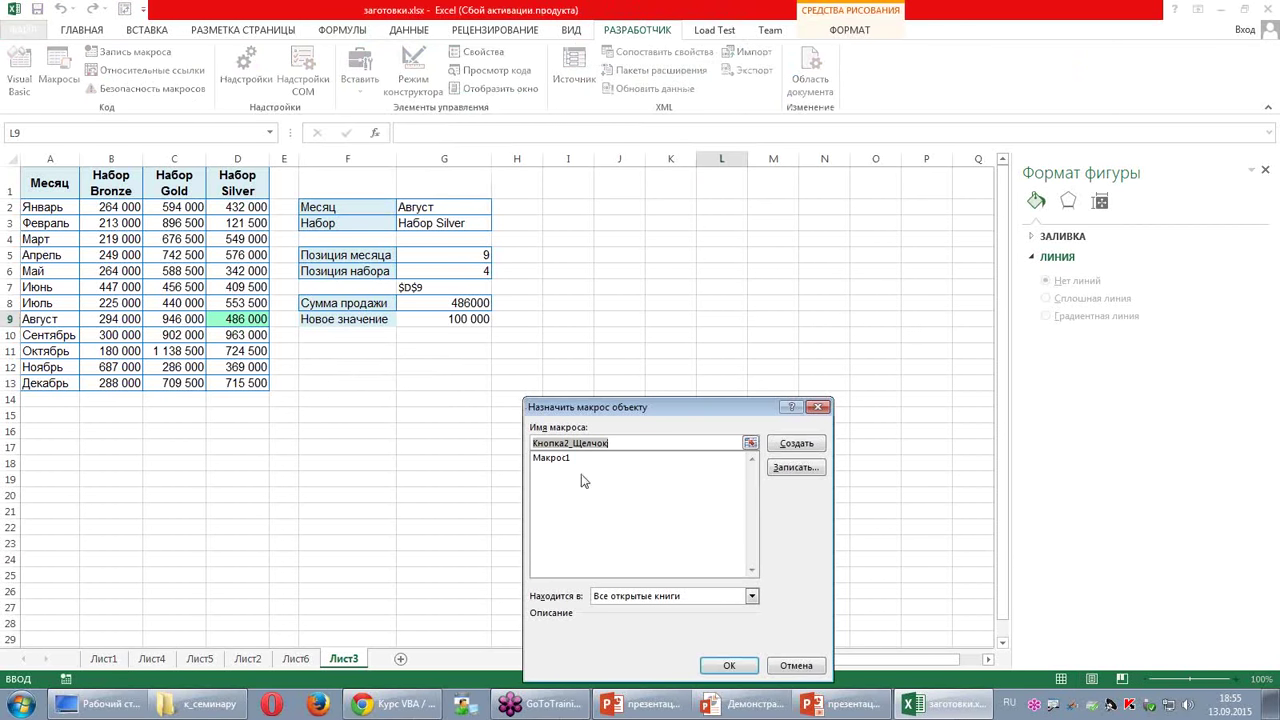
{"action": "left_click", "coordinate": [729, 665]}
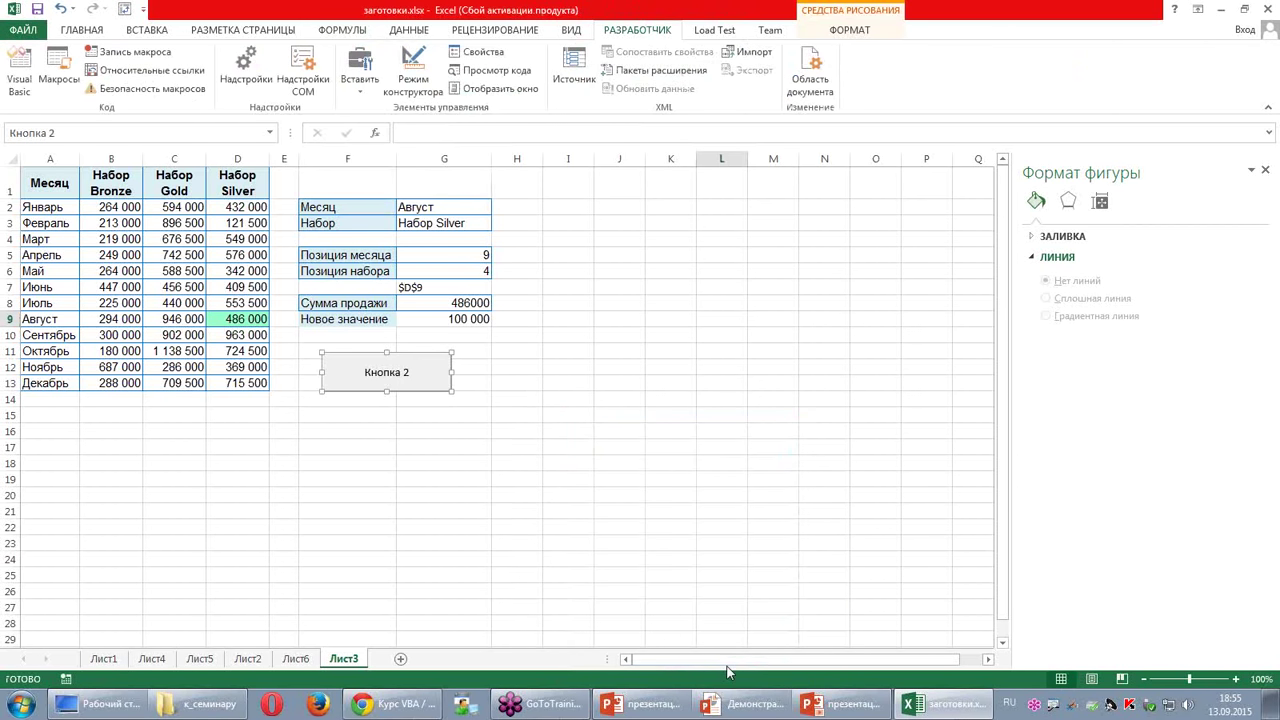
{"action": "left_click", "coordinate": [593, 591]}
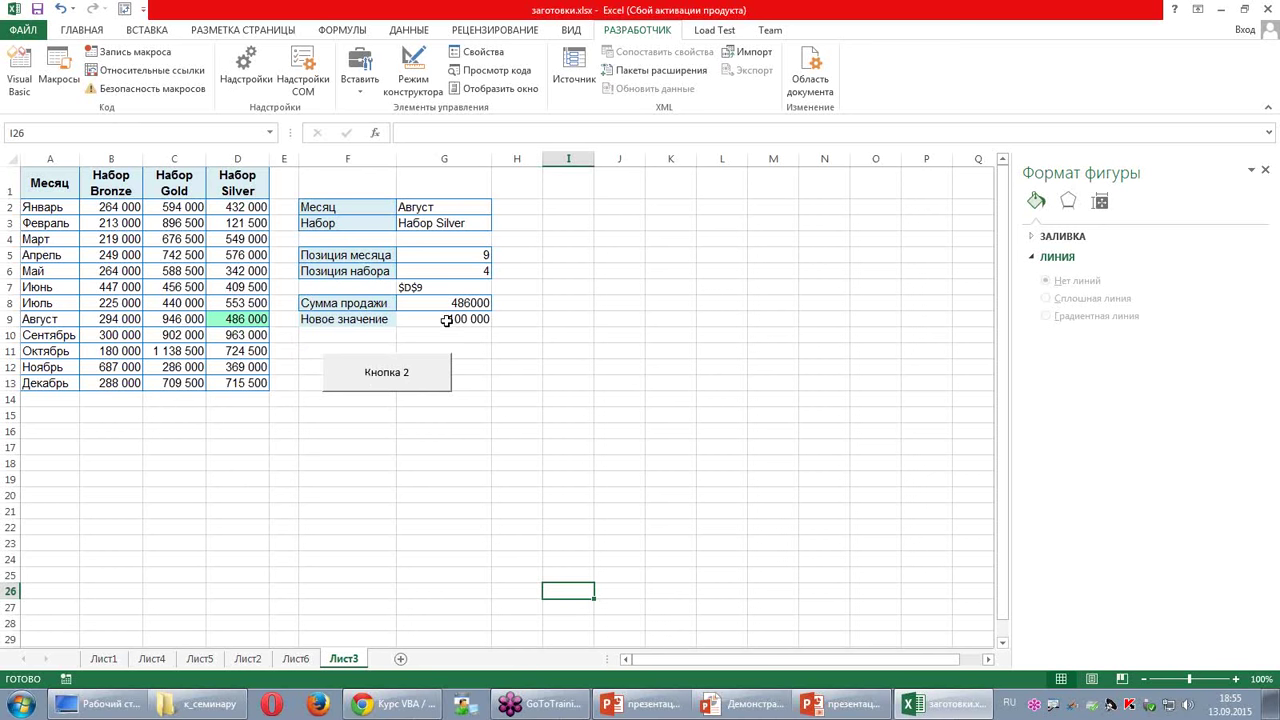
Step: Check the value in G9 and the address formula in G7
{"action": "left_click", "coordinate": [445, 322]}
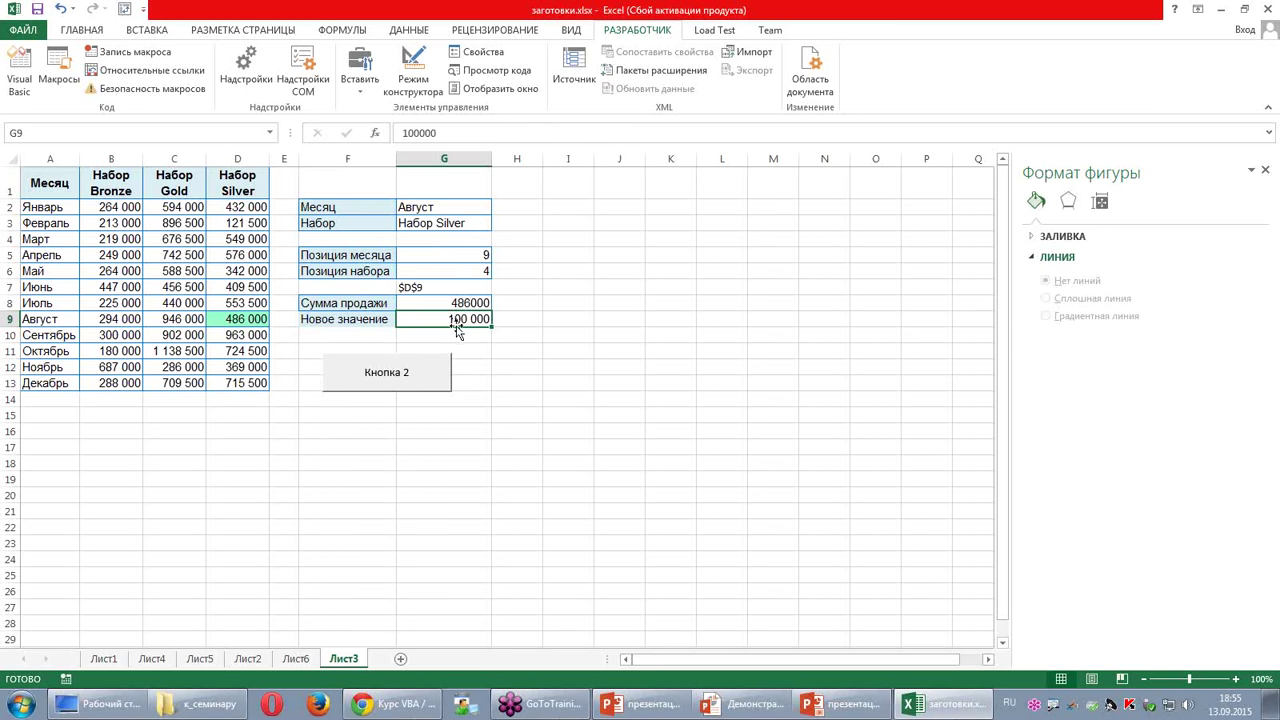
{"action": "left_click", "coordinate": [430, 288]}
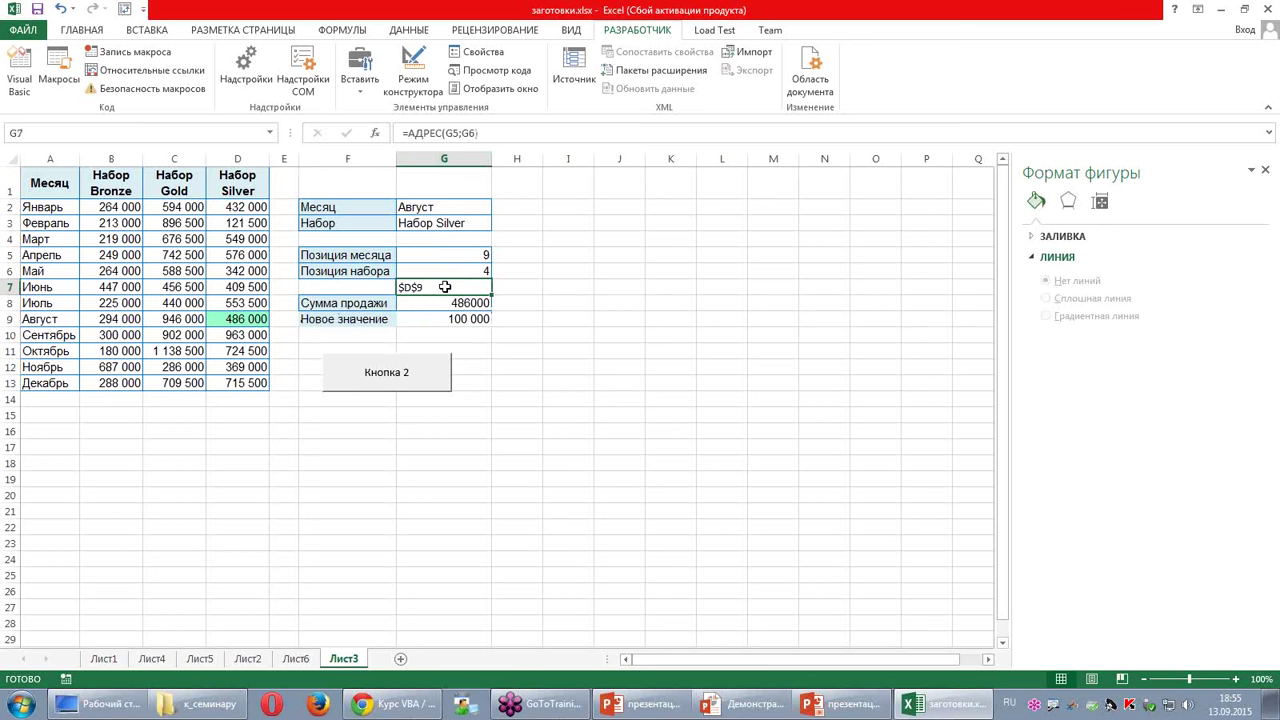
{"action": "left_click", "coordinate": [19, 76]}
Step: Delete the three recorded Range lines from Макрос1, leaving an empty procedure
{"action": "left_click_drag", "start_coordinate": [347, 381], "coordinate": [671, 214]}
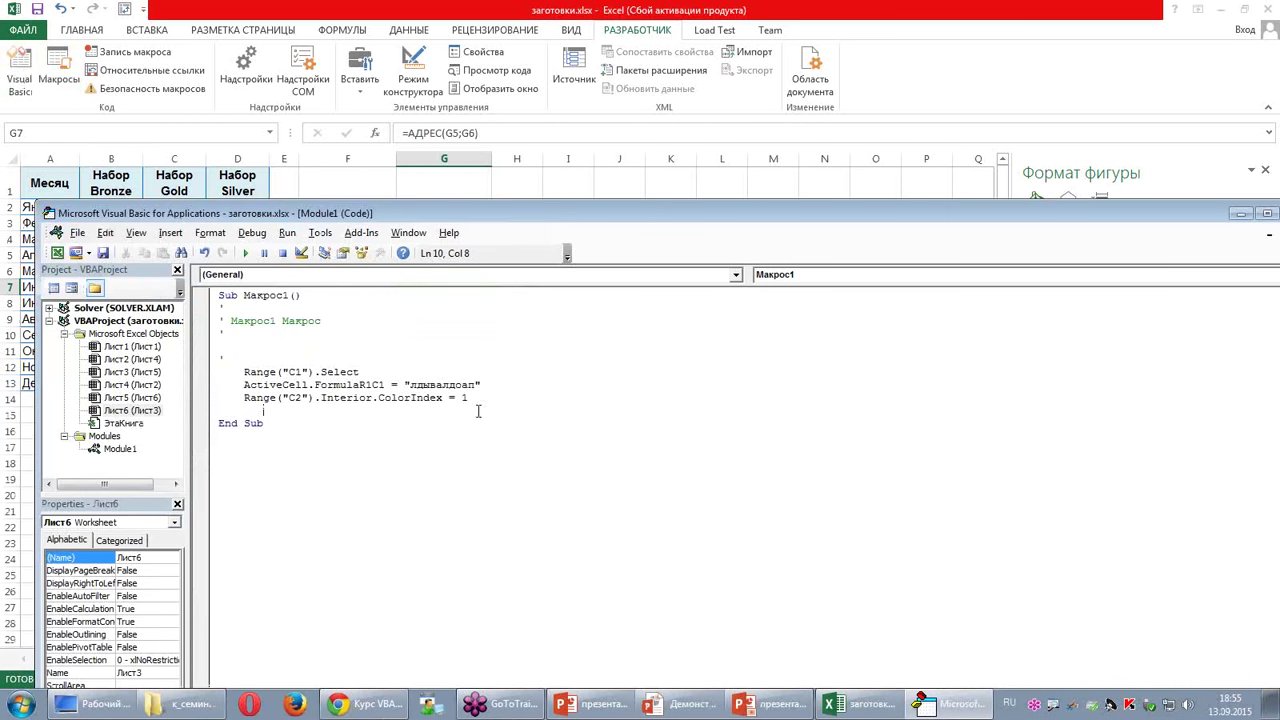
{"action": "left_click_drag", "start_coordinate": [468, 398], "coordinate": [236, 371]}
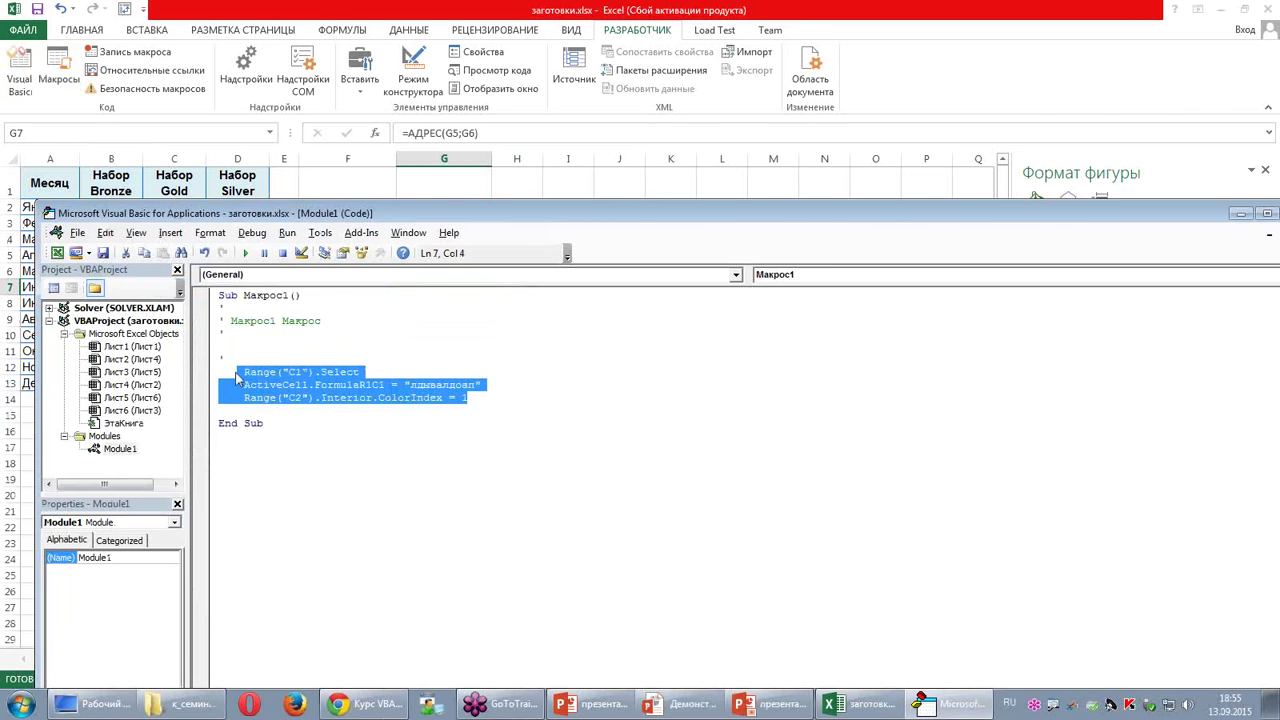
{"action": "key", "text": "Delete"}
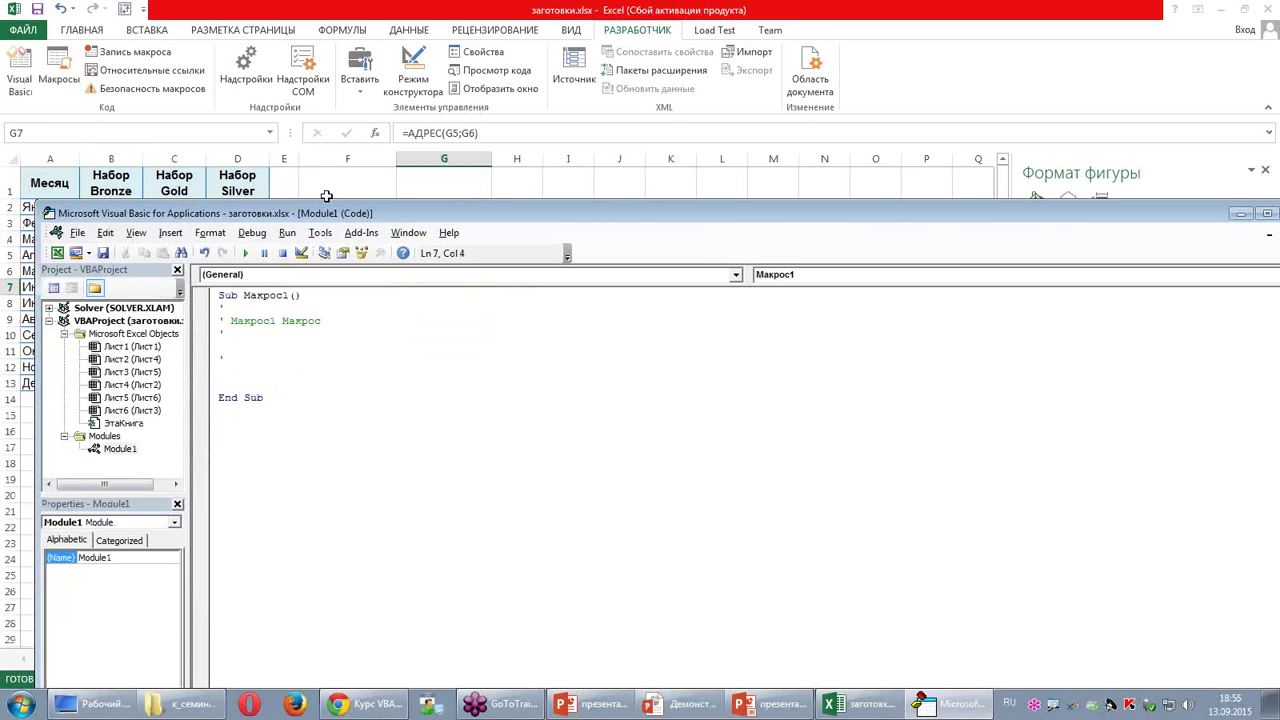
{"action": "left_click", "coordinate": [288, 233]}
{"action": "mouse_move", "coordinate": [320, 233]}
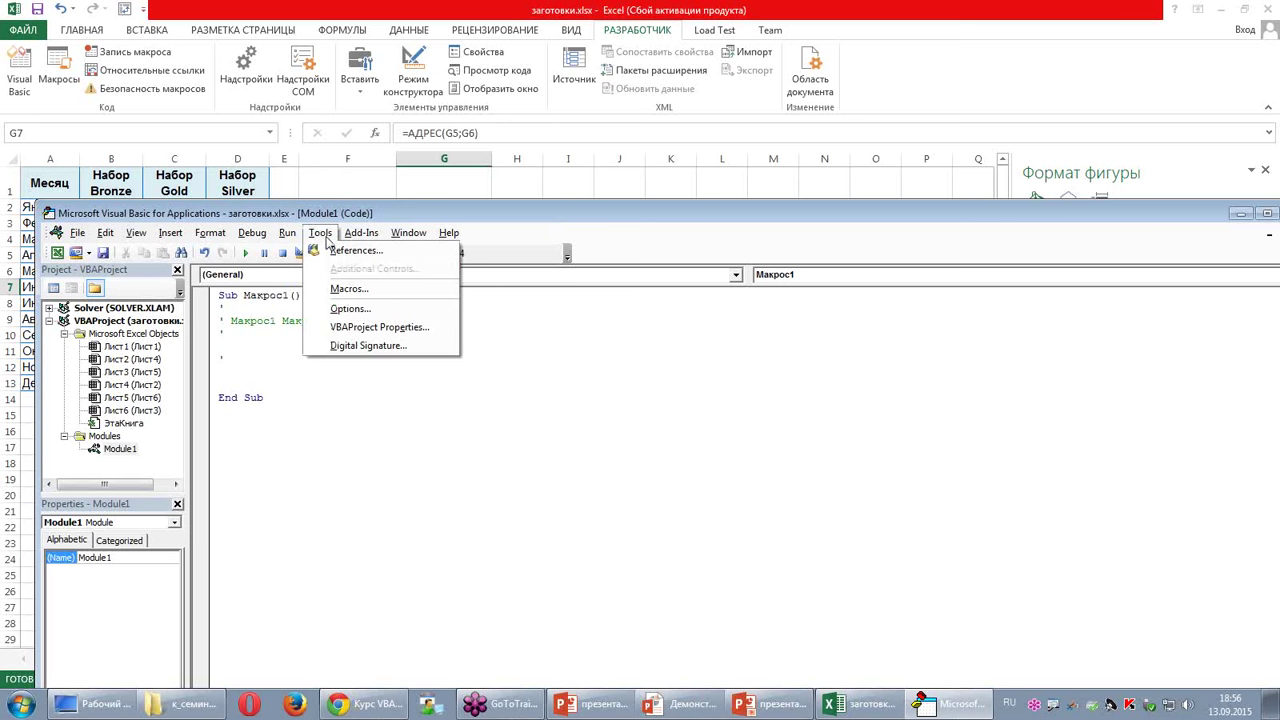
Step: Set the VBA editor's code font size to 24 under Options > Editor Format
{"action": "left_click", "coordinate": [350, 308]}
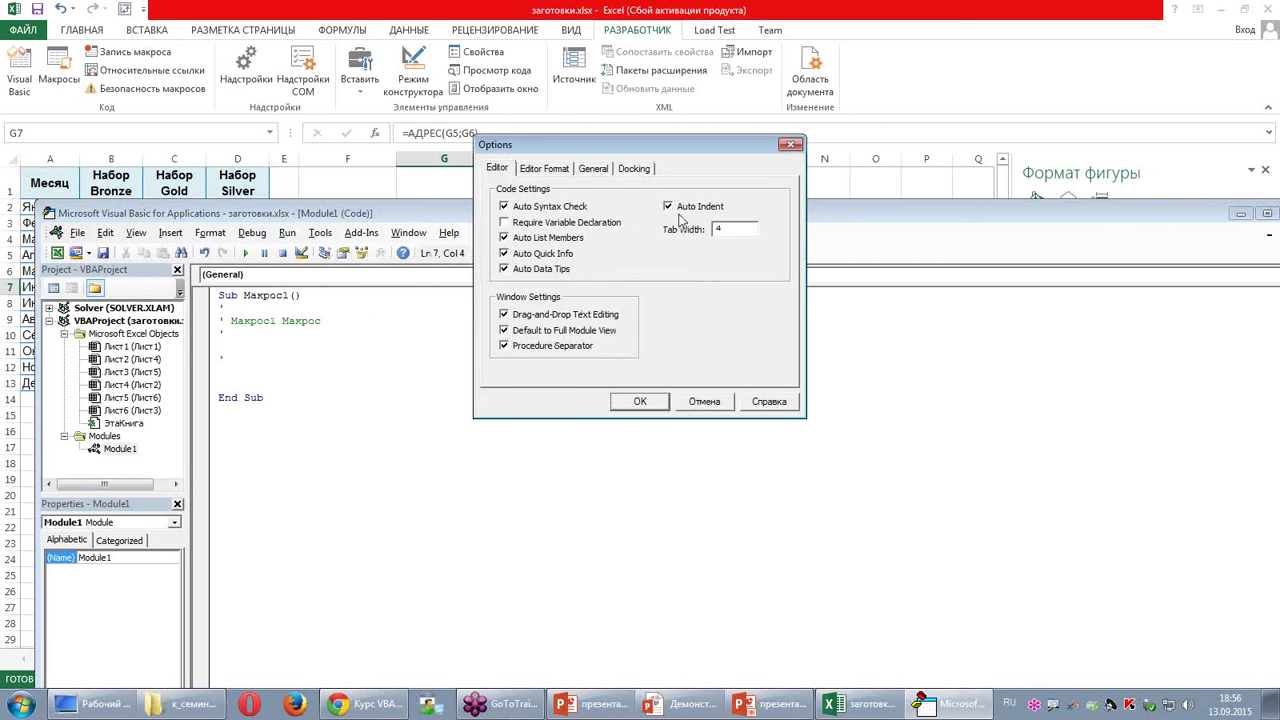
{"action": "left_click", "coordinate": [527, 171]}
{"action": "left_click", "coordinate": [716, 244]}
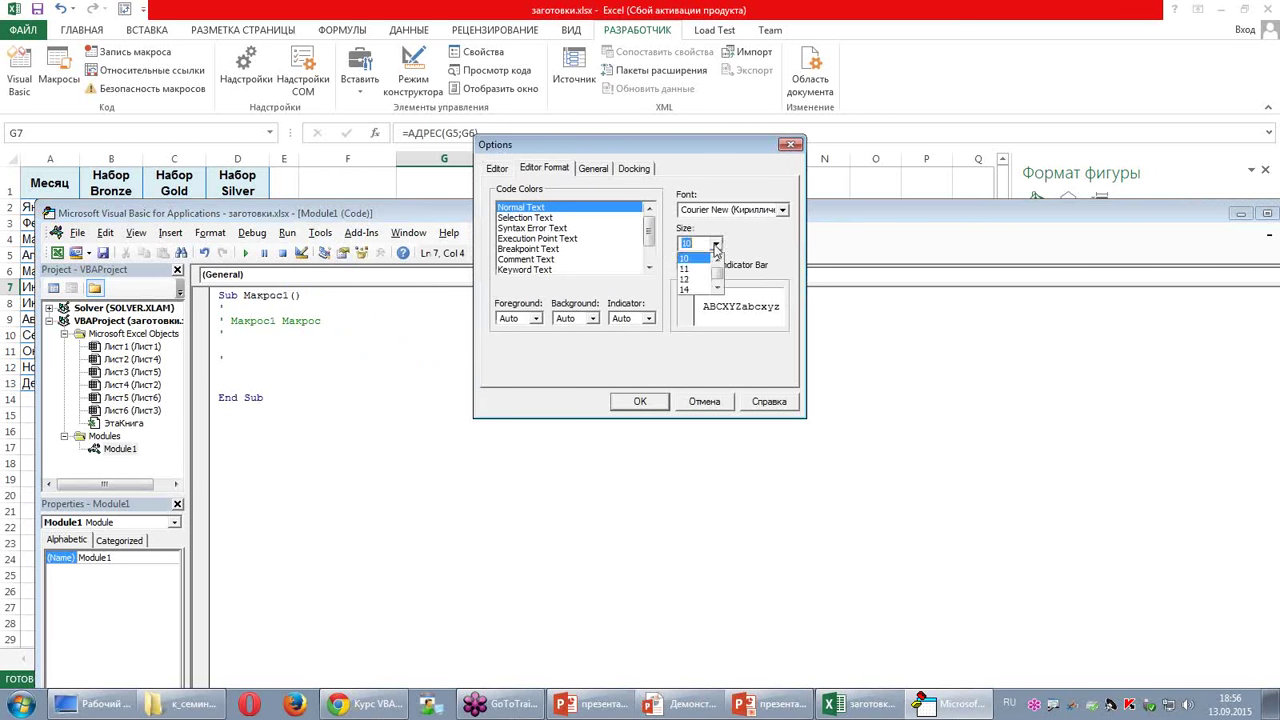
{"action": "left_click", "coordinate": [717, 288]}
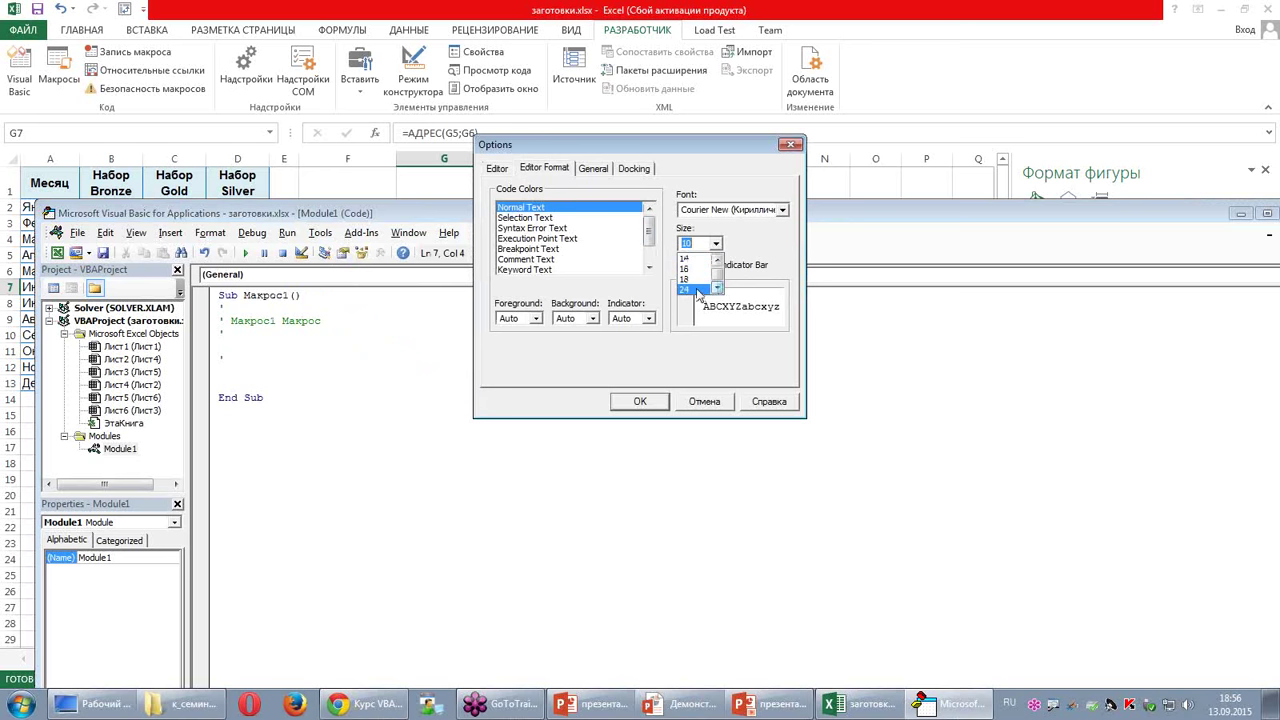
{"action": "left_click", "coordinate": [695, 290]}
{"action": "left_click", "coordinate": [650, 405]}
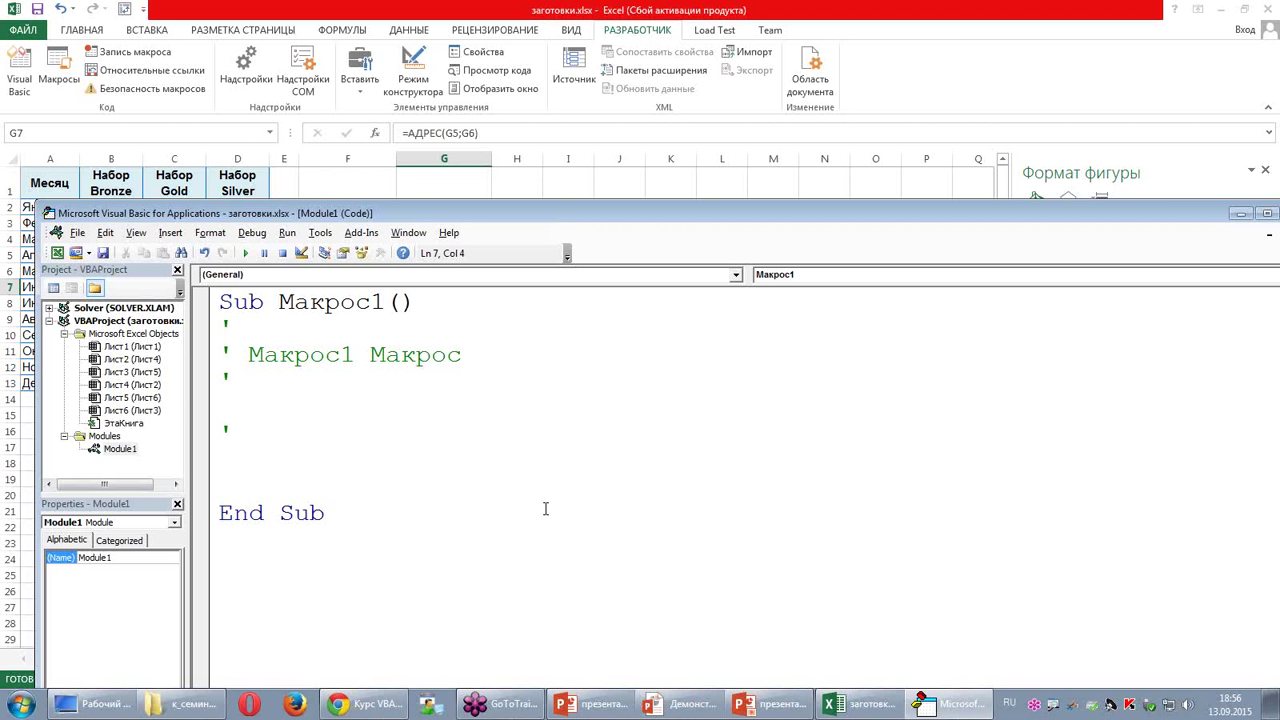
Step: Type range(range("g8") on Макрос1's empty line in English layout, then return to Excel
{"action": "type", "text": "кфтп"}
{"action": "type", "text": "у"}
{"action": "key", "text": "BackSpace"}
{"action": "key", "text": "BackSpace"}
{"action": "key", "text": "BackSpace"}
{"action": "key", "text": "BackSpace"}
{"action": "key", "text": "BackSpace"}
{"action": "key", "text": "alt+shift"}
{"action": "key", "text": "r"}
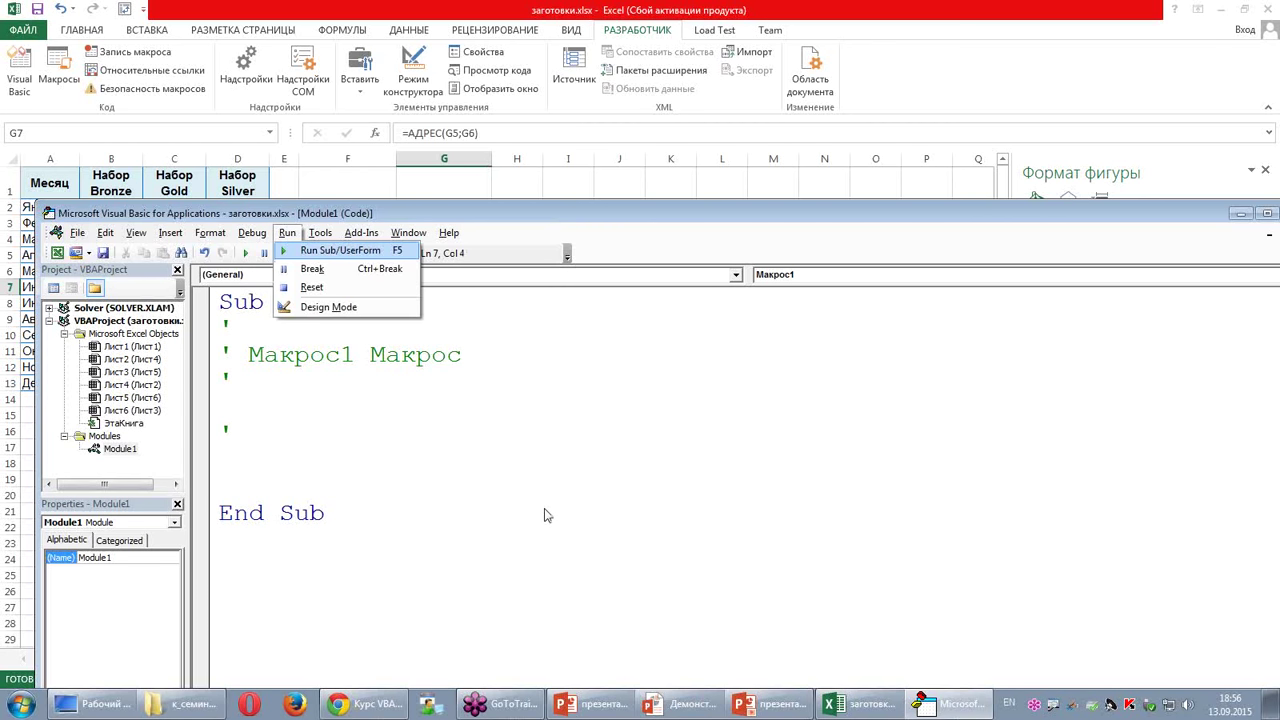
{"action": "left_click", "coordinate": [367, 447]}
{"action": "key", "text": "Down"}
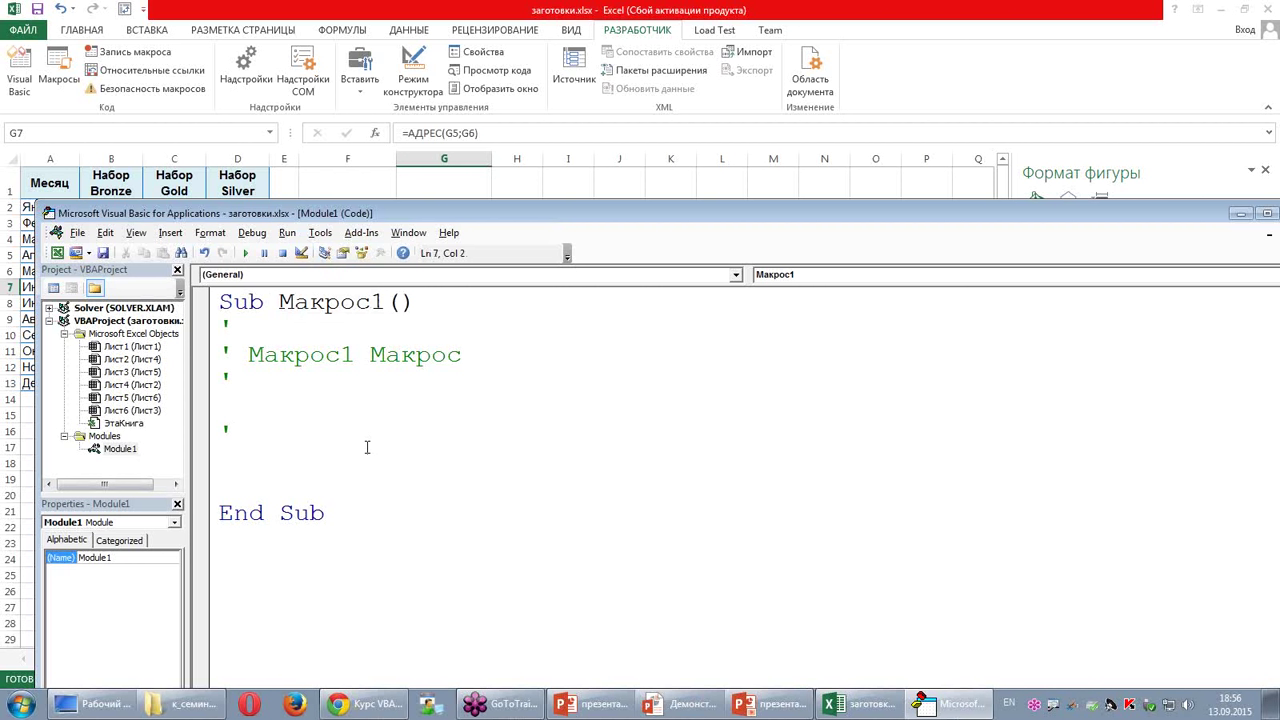
{"action": "type", "text": "range"}
{"action": "type", "text": "("}
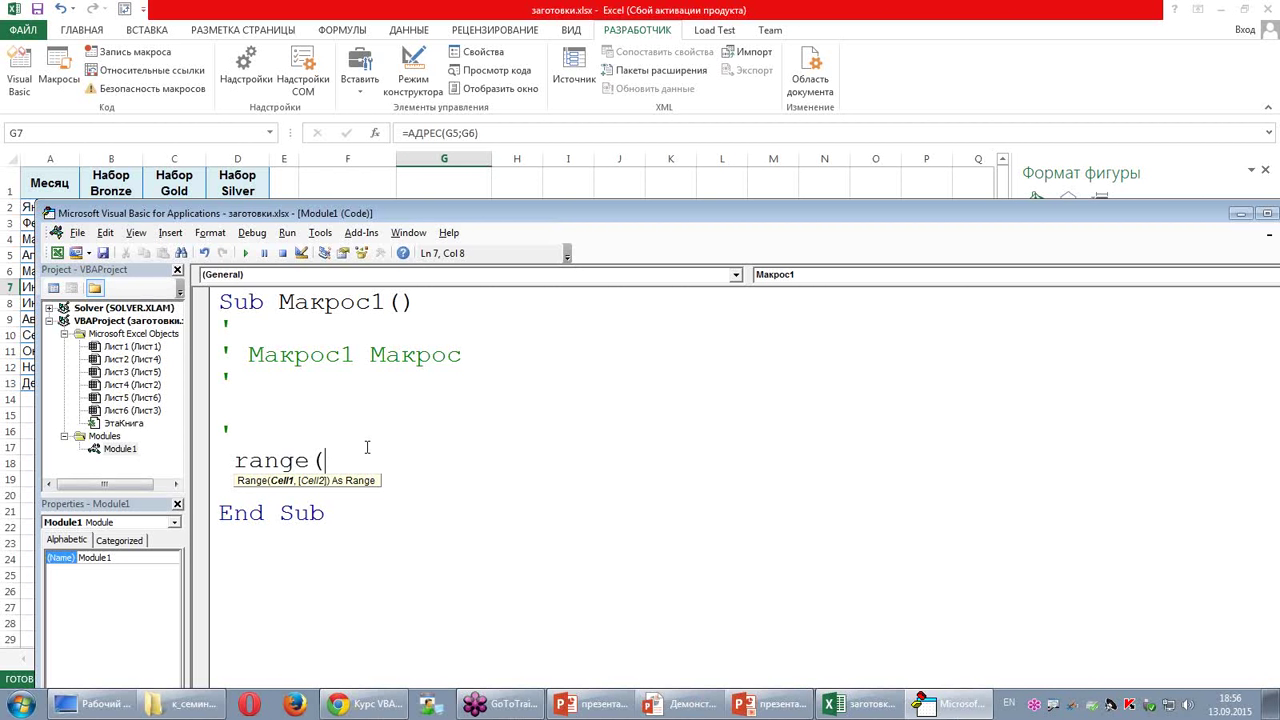
{"action": "type", "text": "range"}
{"action": "type", "text": "("}
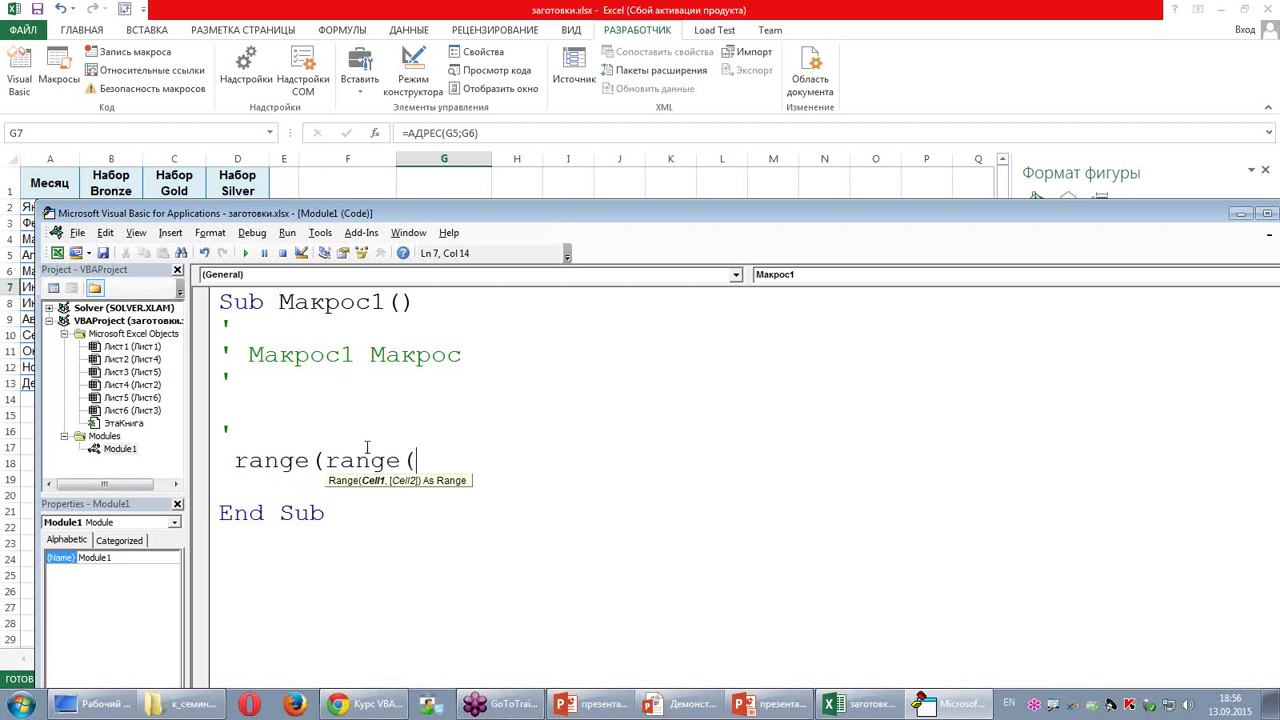
{"action": "type", "text": "\"g8\""}
{"action": "type", "text": ")"}
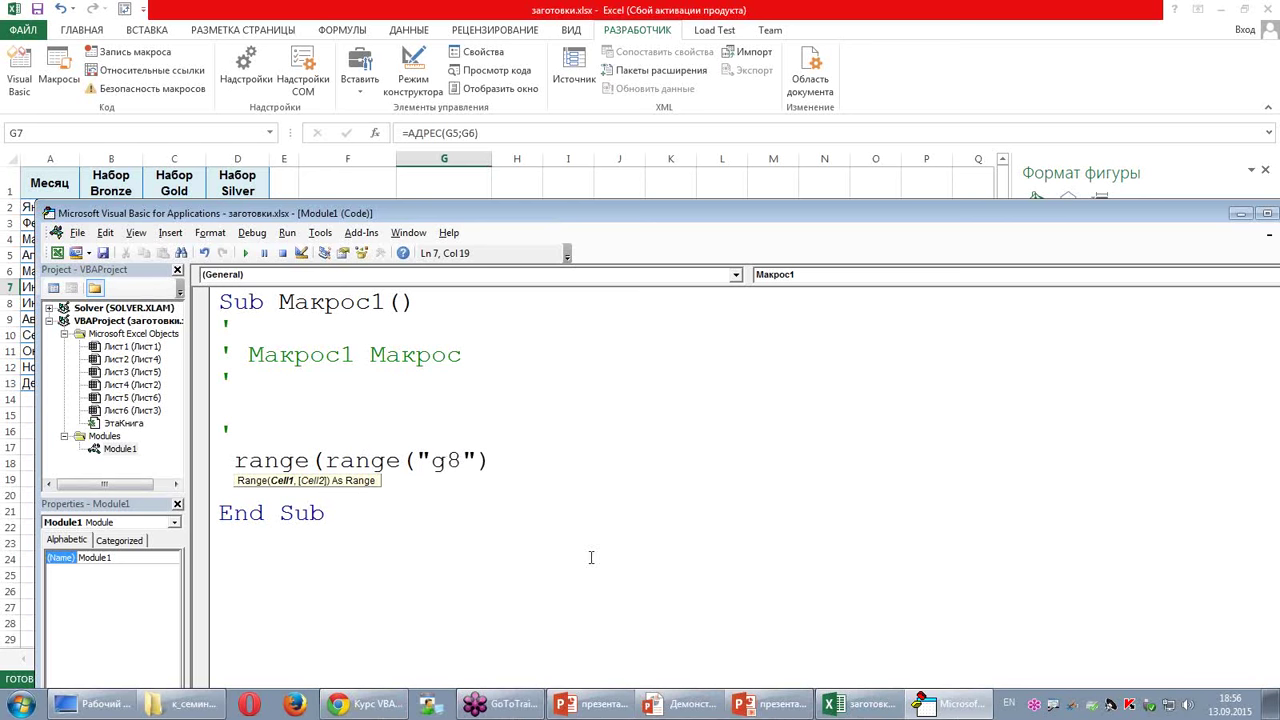
{"action": "left_click", "coordinate": [852, 704]}
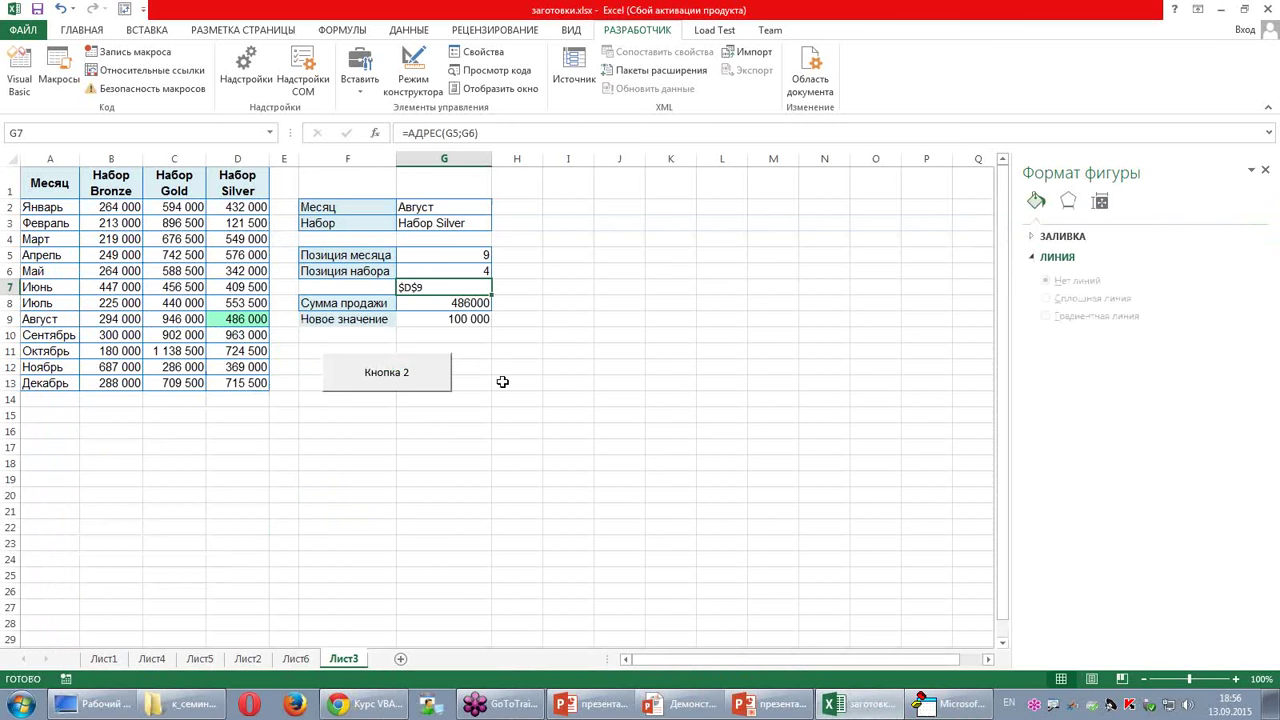
Step: In Макрос1, change the g8 reference to g7 and wrap it as Range(Range("g7").Value)
{"action": "left_click", "coordinate": [930, 703]}
{"action": "left_click_drag", "start_coordinate": [462, 462], "coordinate": [449, 462]}
{"action": "type", "text": "7"}
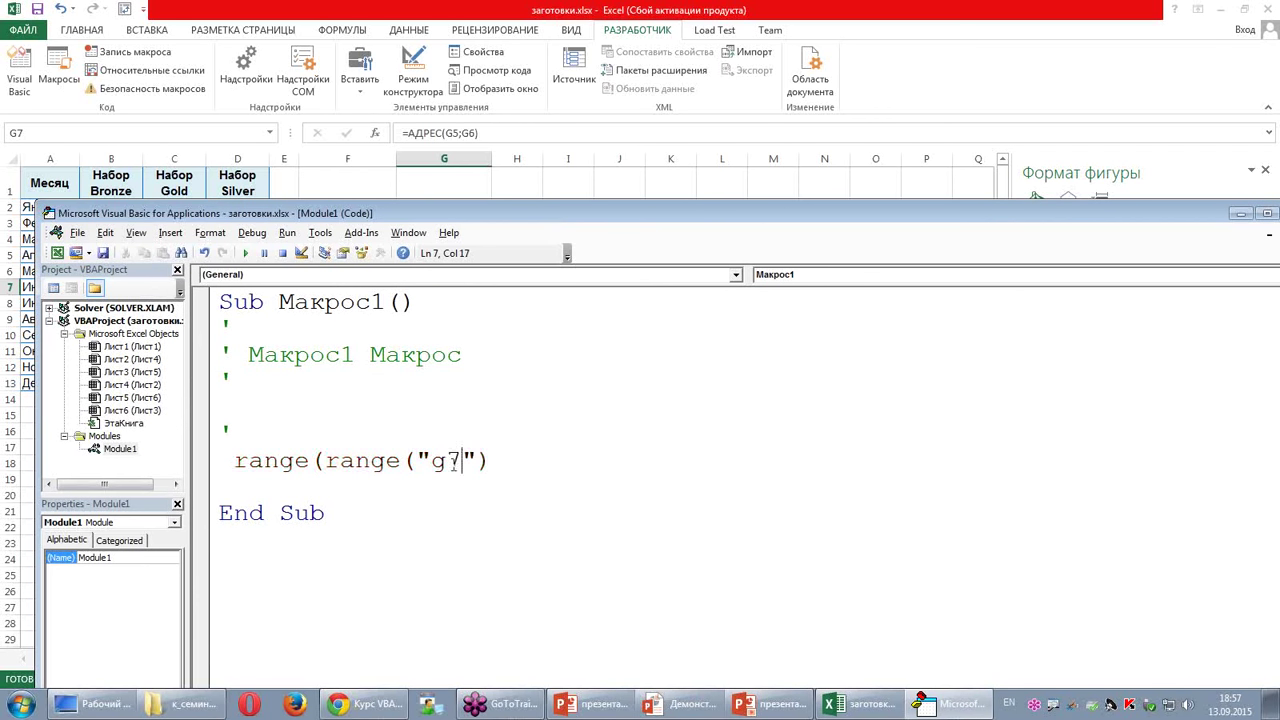
{"action": "left_click", "coordinate": [491, 462]}
{"action": "type", "text": "."}
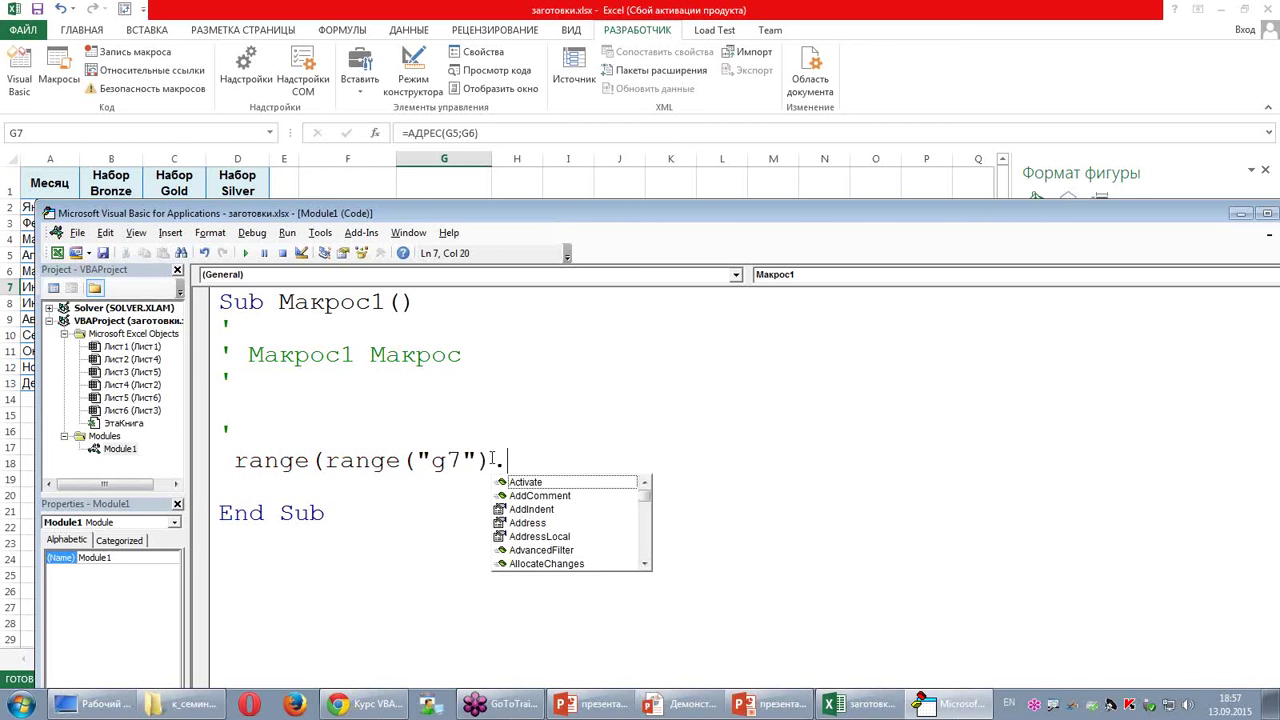
{"action": "type", "text": "t"}
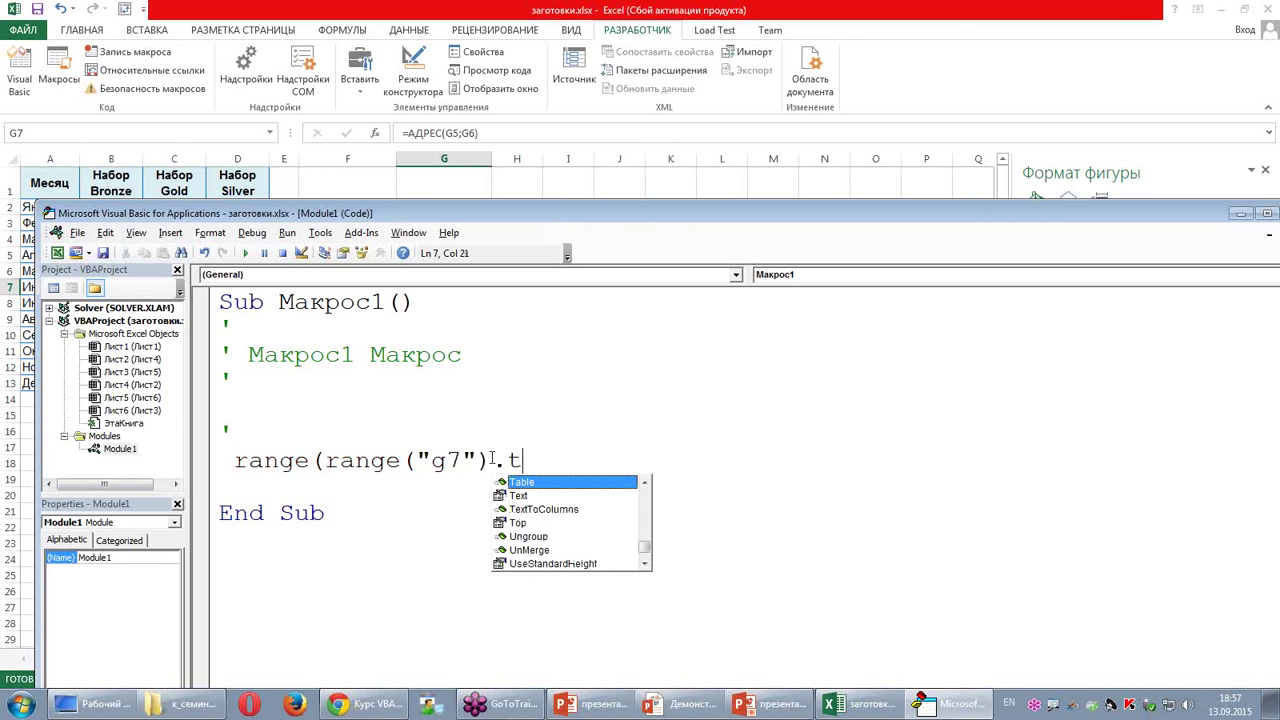
{"action": "double_click", "coordinate": [522, 495]}
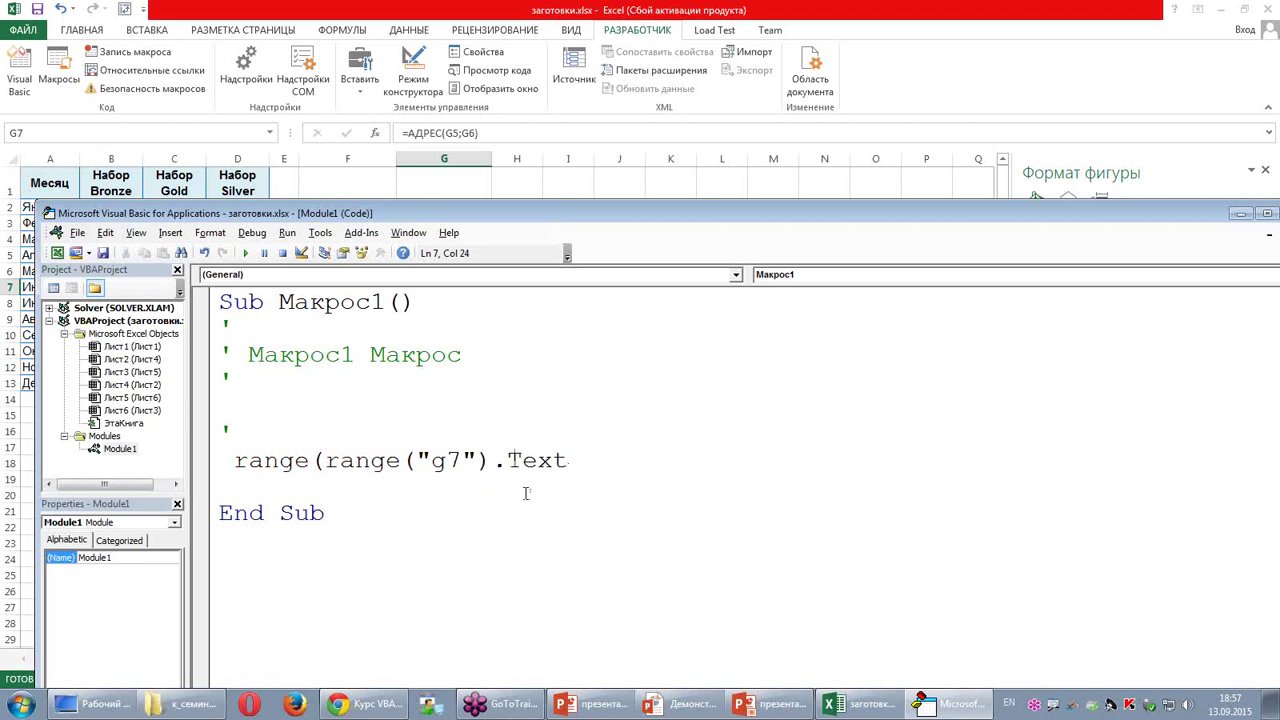
{"action": "key", "text": "BackSpace"}
{"action": "key", "text": "BackSpace"}
{"action": "key", "text": "BackSpace"}
{"action": "key", "text": "BackSpace"}
{"action": "type", "text": "v"}
{"action": "key", "text": "BackSpace"}
{"action": "key", "text": "BackSpace"}
{"action": "type", "text": ".v"}
{"action": "double_click", "coordinate": [523, 496]}
{"action": "type", "text": ")"}
Step: Append .Value= to the line, leaving the right-hand side unwritten, and return to Лист3
{"action": "type", "text": ".va"}
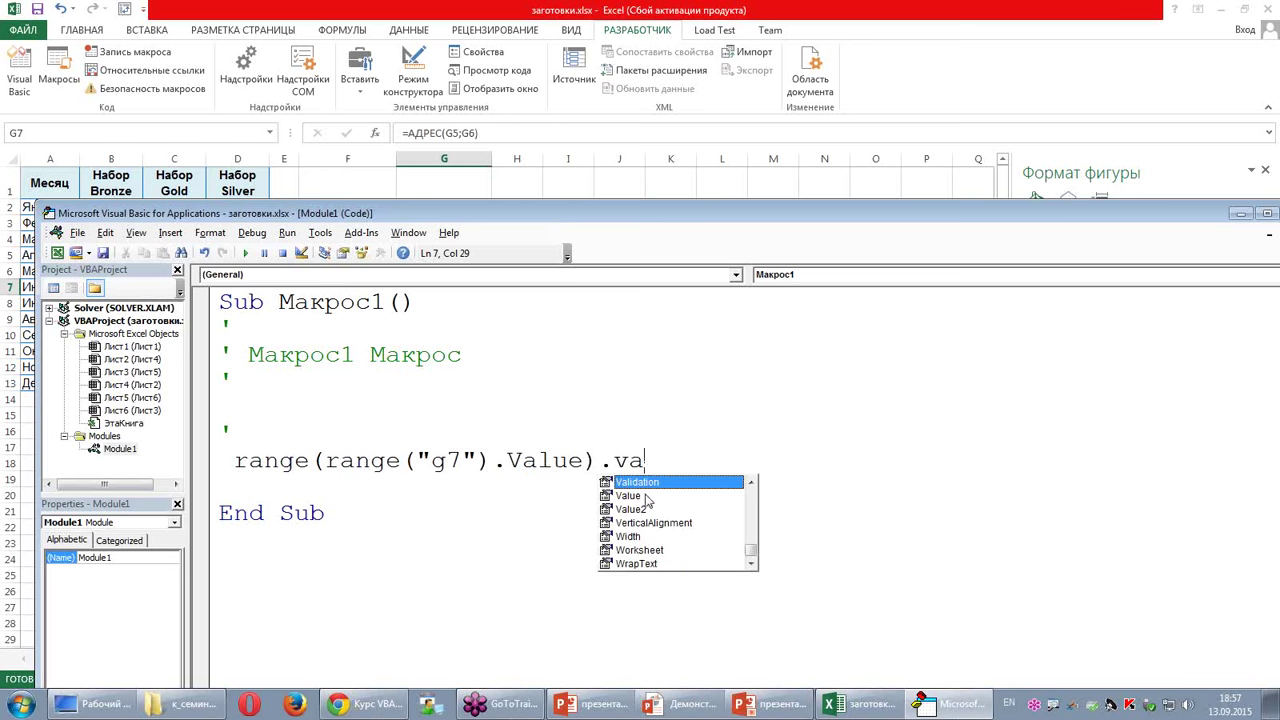
{"action": "double_click", "coordinate": [646, 494]}
{"action": "type", "text": "="}
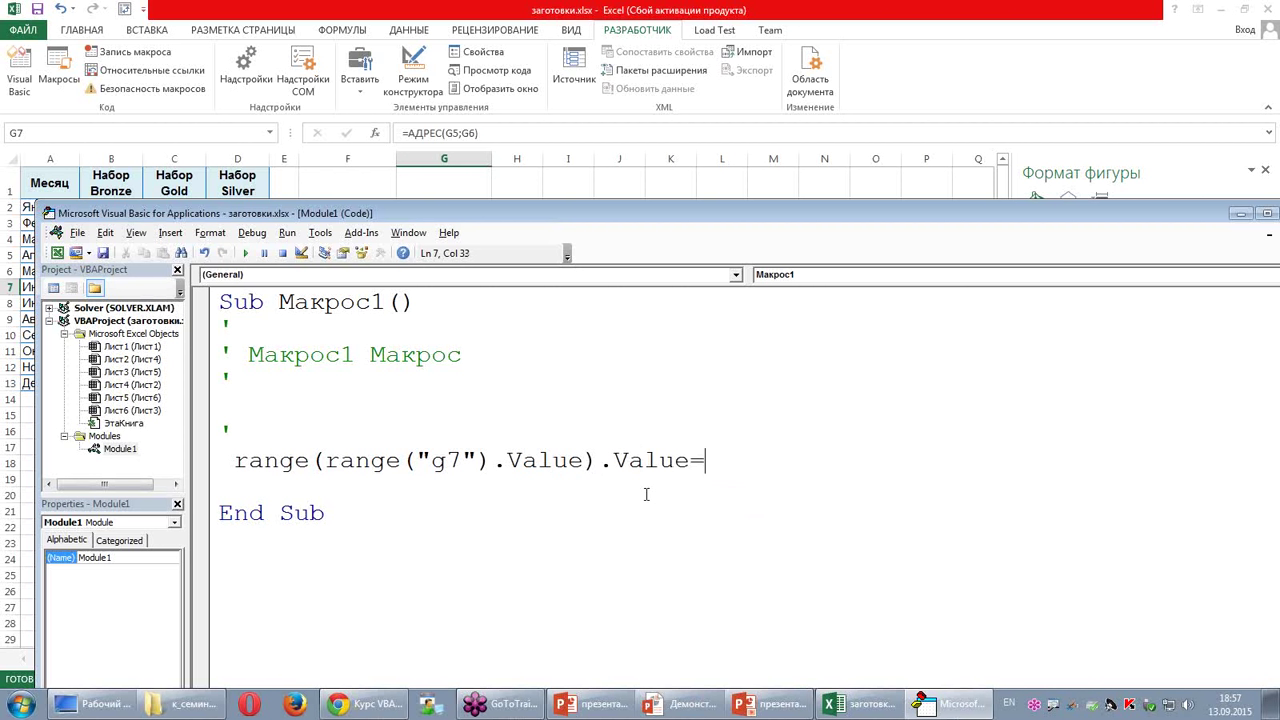
{"action": "left_click", "coordinate": [860, 704]}
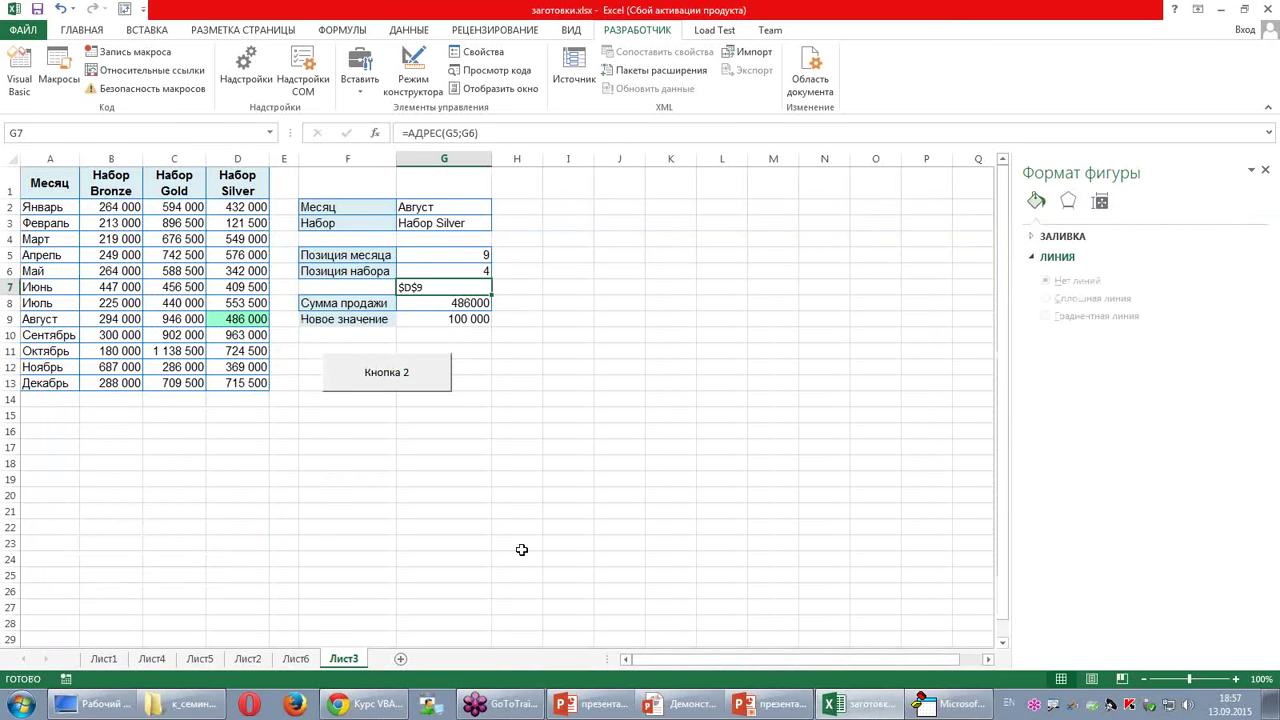
Step: Finish Макрос1's line as Range(Range("g7").Value).Value = Range("G9").Value and return to the sheet
{"action": "left_click", "coordinate": [428, 322]}
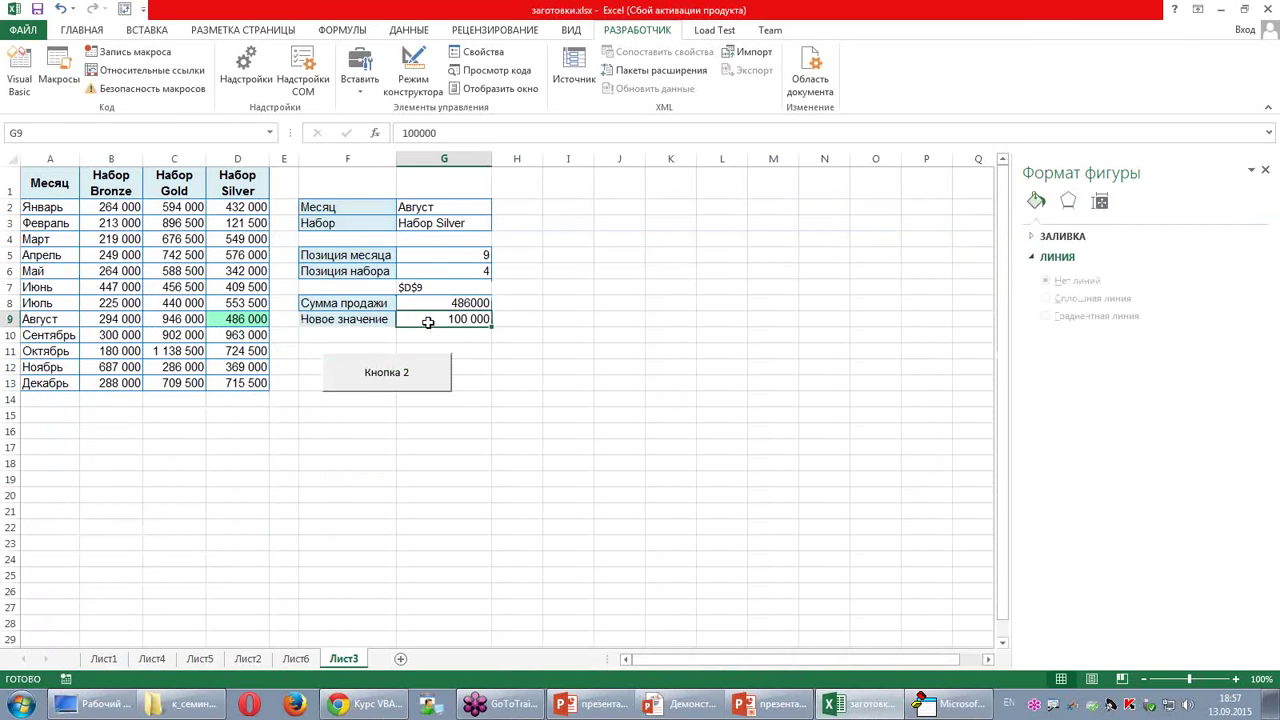
{"action": "left_click", "coordinate": [935, 706]}
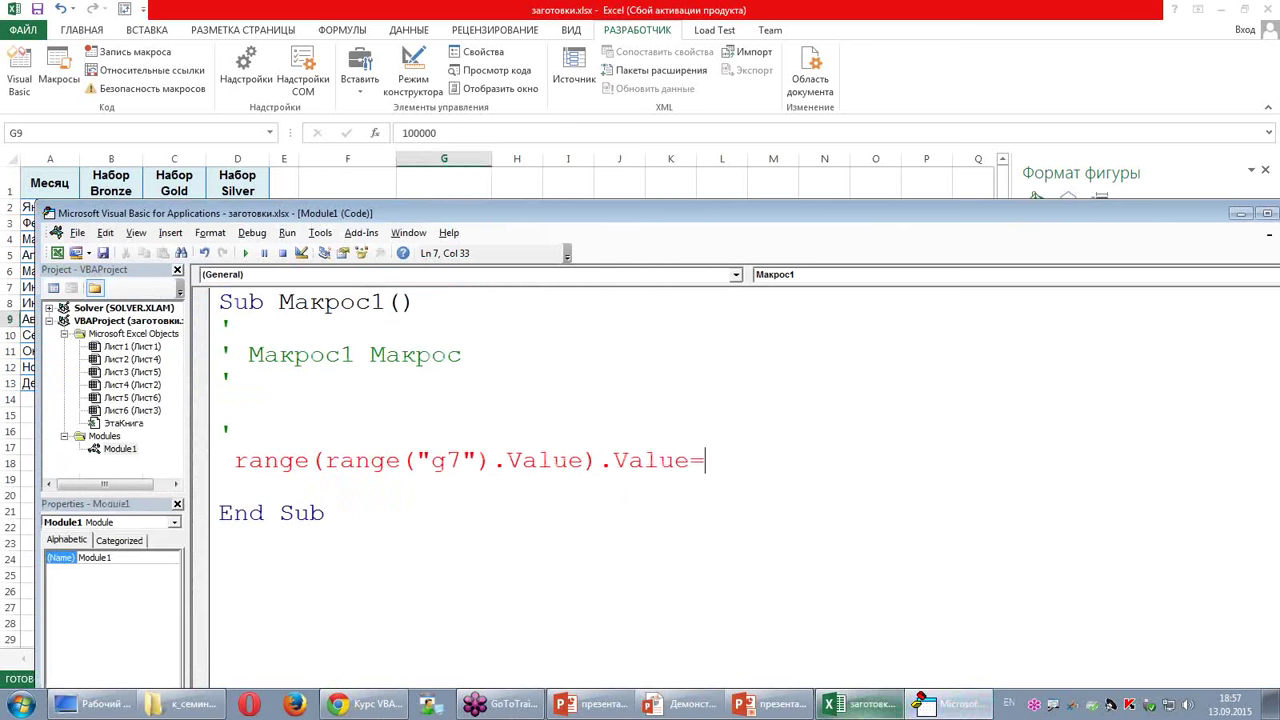
{"action": "type", "text": "ran"}
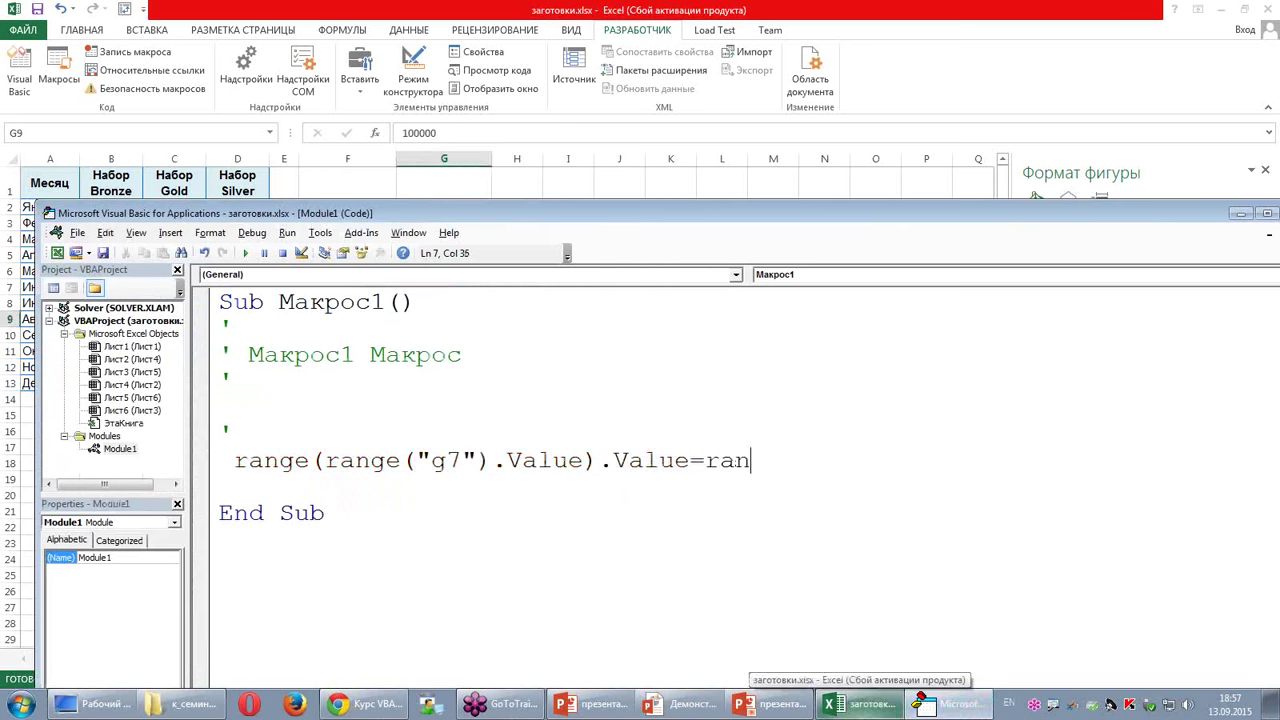
{"action": "type", "text": "ge"}
{"action": "type", "text": "("}
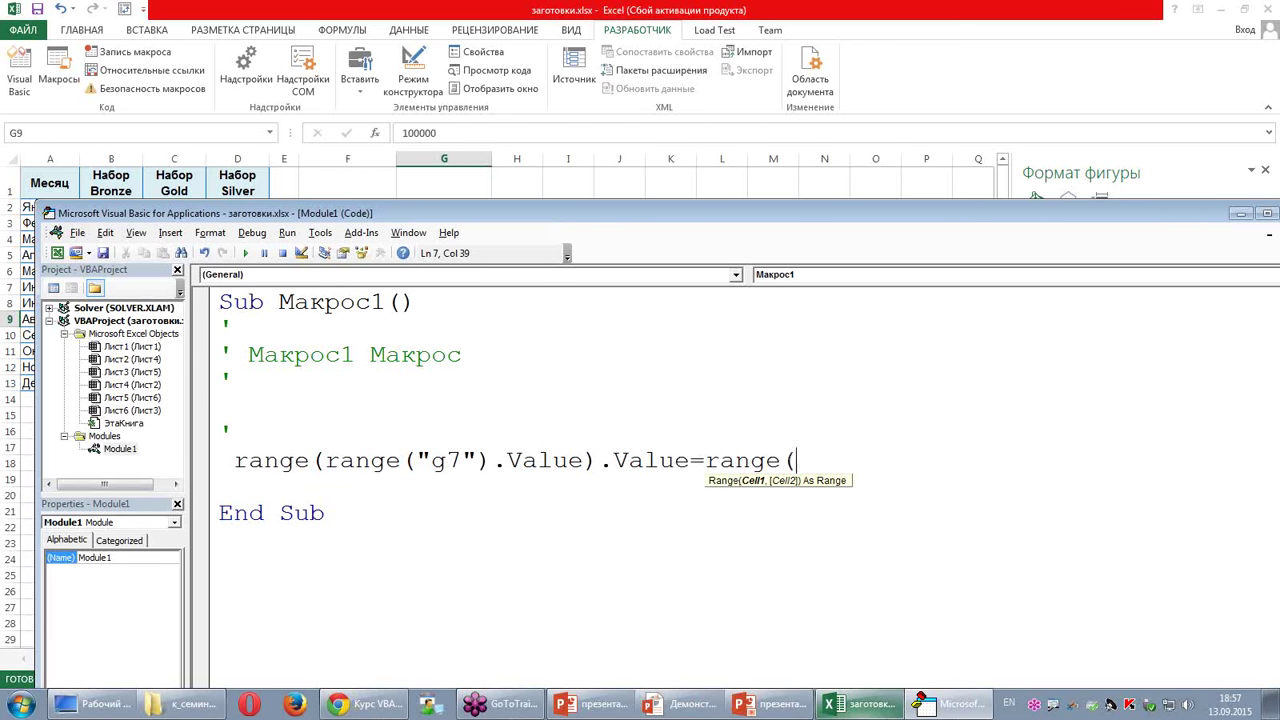
{"action": "type", "text": "\"G"}
{"action": "type", "text": "9"}
{"action": "type", "text": "\")"}
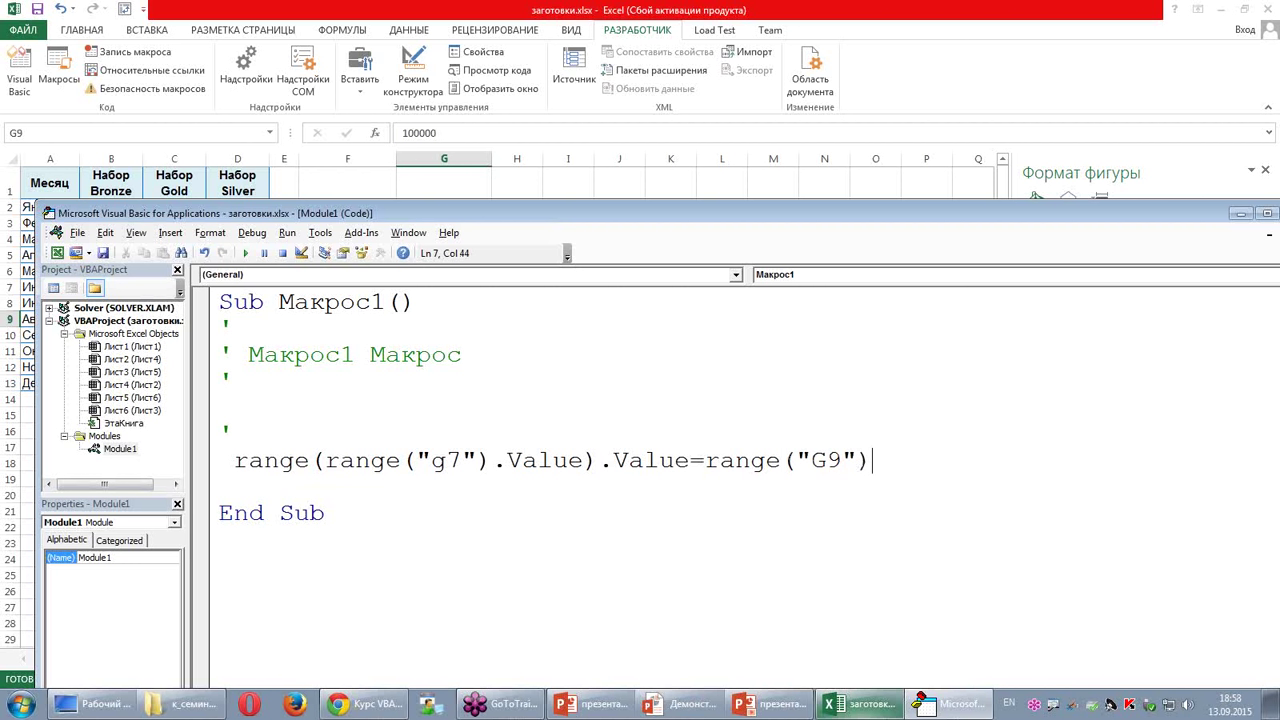
{"action": "type", "text": "/"}
{"action": "type", "text": "v"}
{"action": "key", "text": "BackSpace"}
{"action": "key", "text": "BackSpace"}
{"action": "type", "text": ".v"}
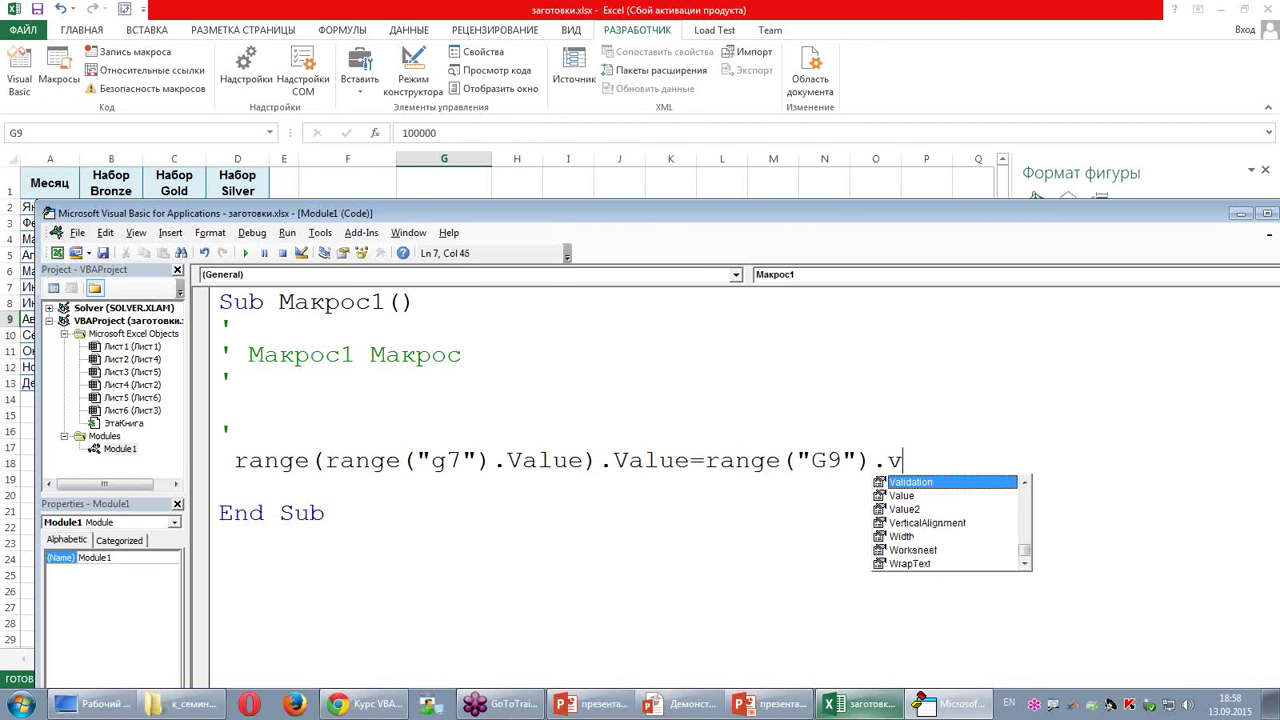
{"action": "double_click", "coordinate": [902, 496]}
{"action": "left_click", "coordinate": [822, 508]}
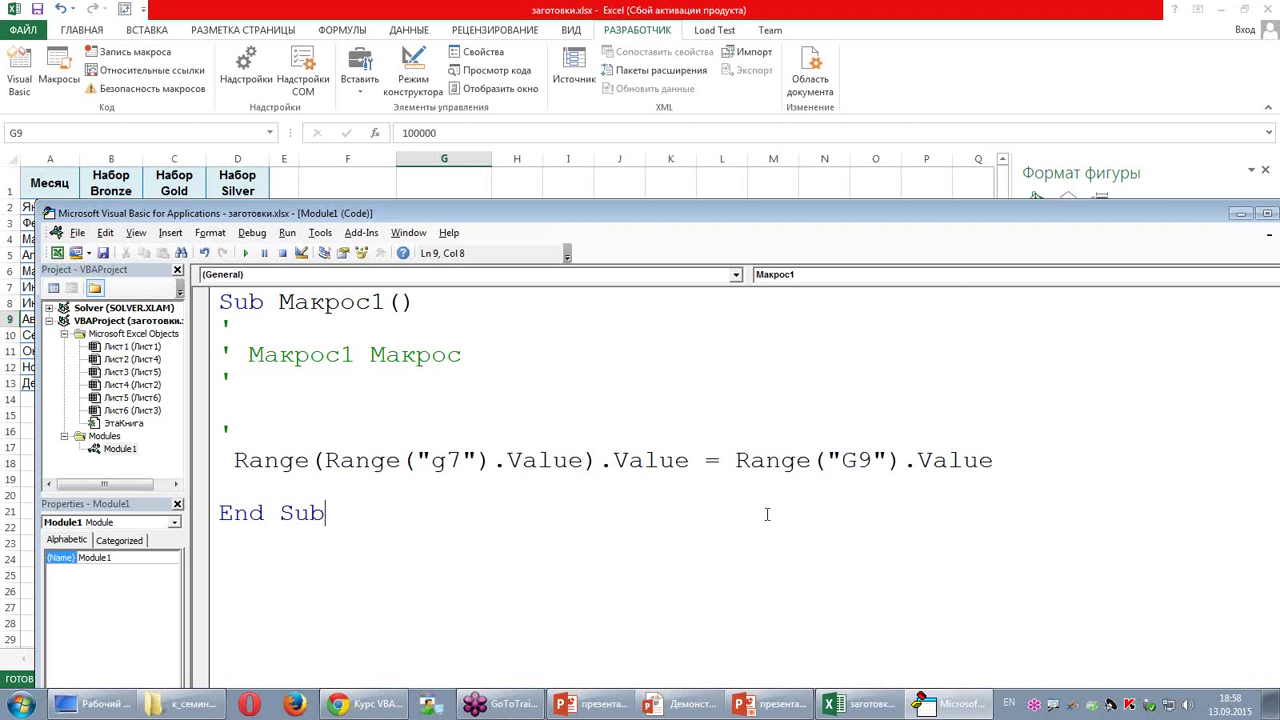
{"action": "left_click_drag", "start_coordinate": [491, 461], "coordinate": [690, 462]}
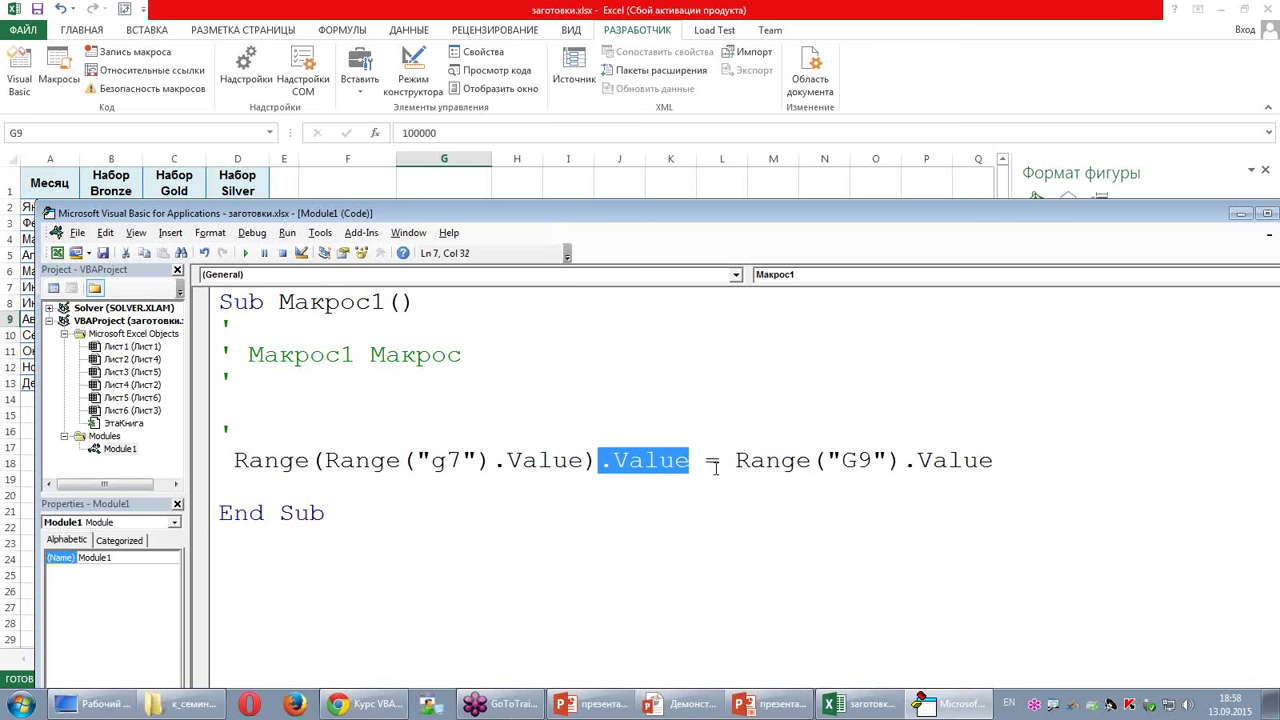
{"action": "left_click", "coordinate": [640, 190]}
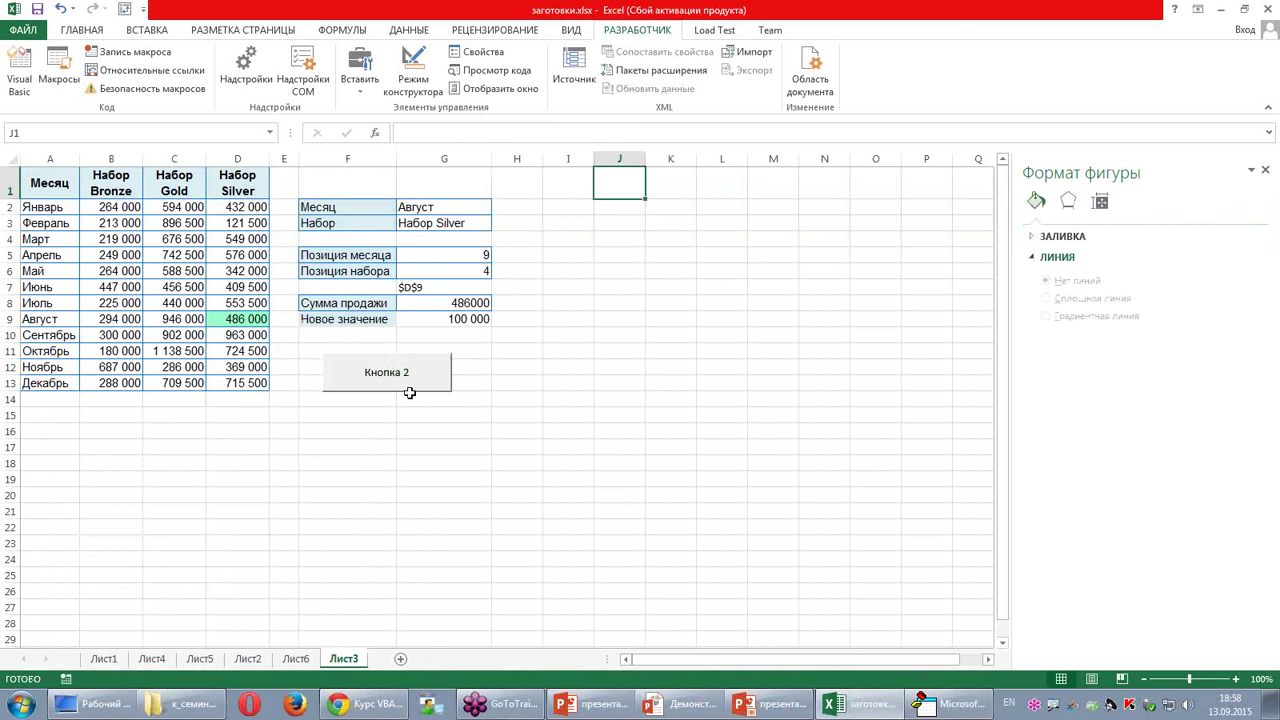
Step: Assign Макрос1 to Кнопка 2
{"action": "right_click", "coordinate": [382, 390]}
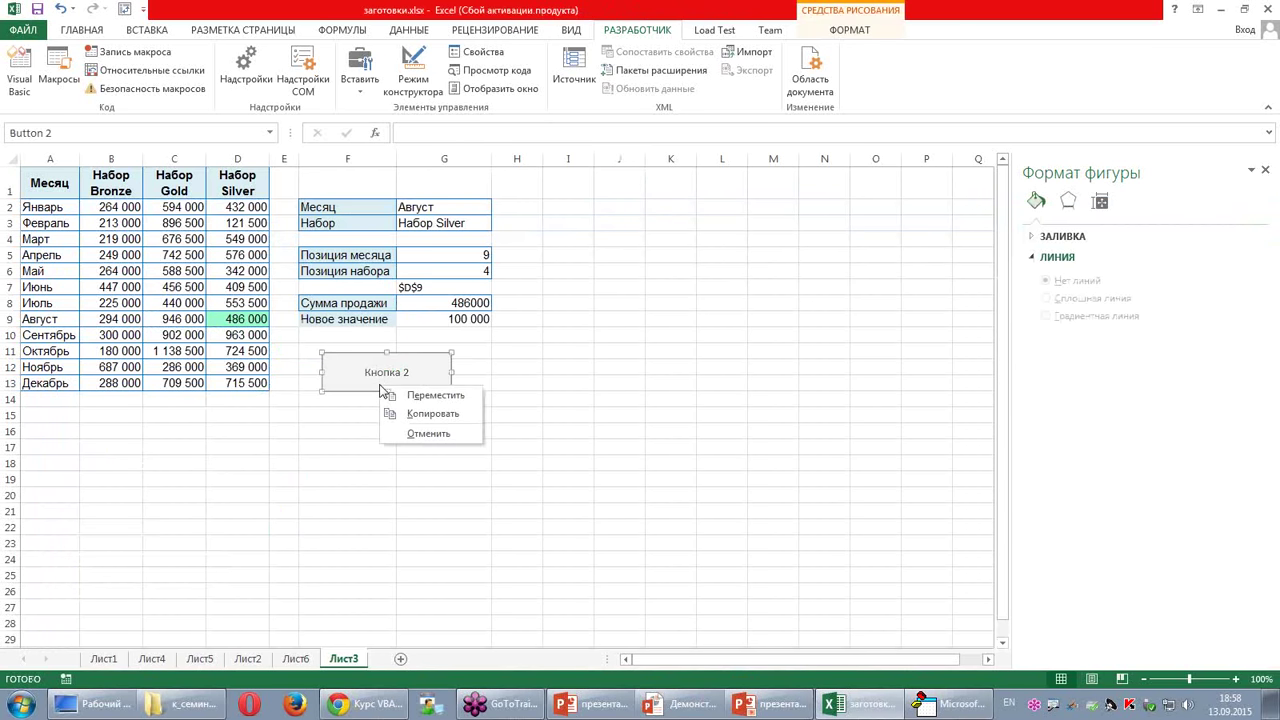
{"action": "right_click", "coordinate": [527, 388]}
{"action": "right_click", "coordinate": [429, 378]}
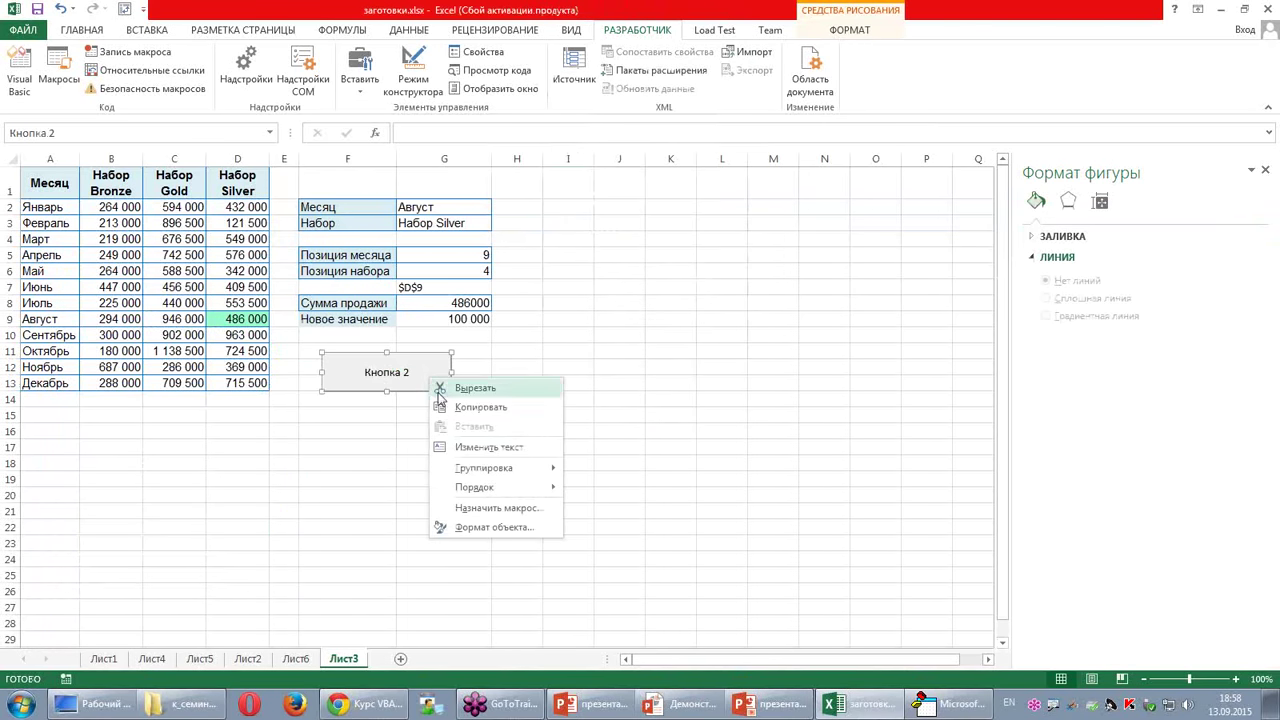
{"action": "left_click", "coordinate": [498, 508]}
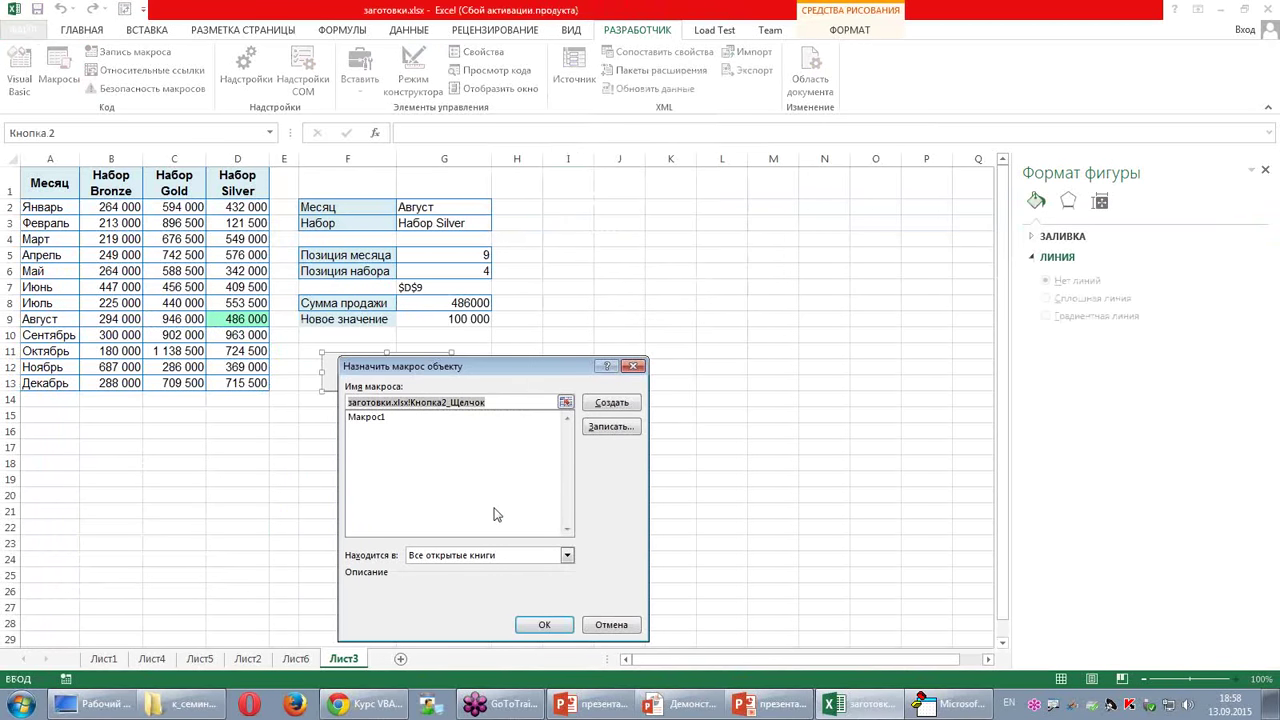
{"action": "left_click", "coordinate": [374, 422]}
{"action": "left_click", "coordinate": [536, 625]}
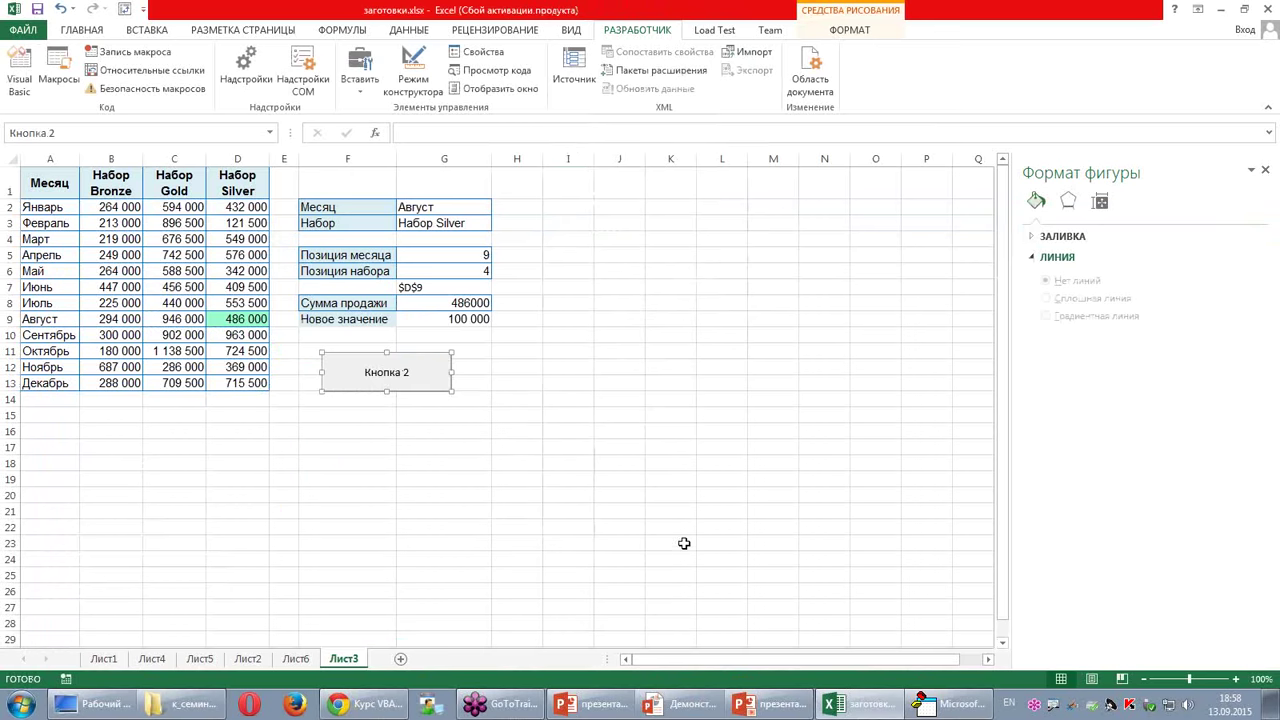
{"action": "left_click", "coordinate": [700, 528]}
Step: Test the button with 4564854 in G9, then with the month in G2 set to Ноябрь
{"action": "left_click", "coordinate": [380, 380]}
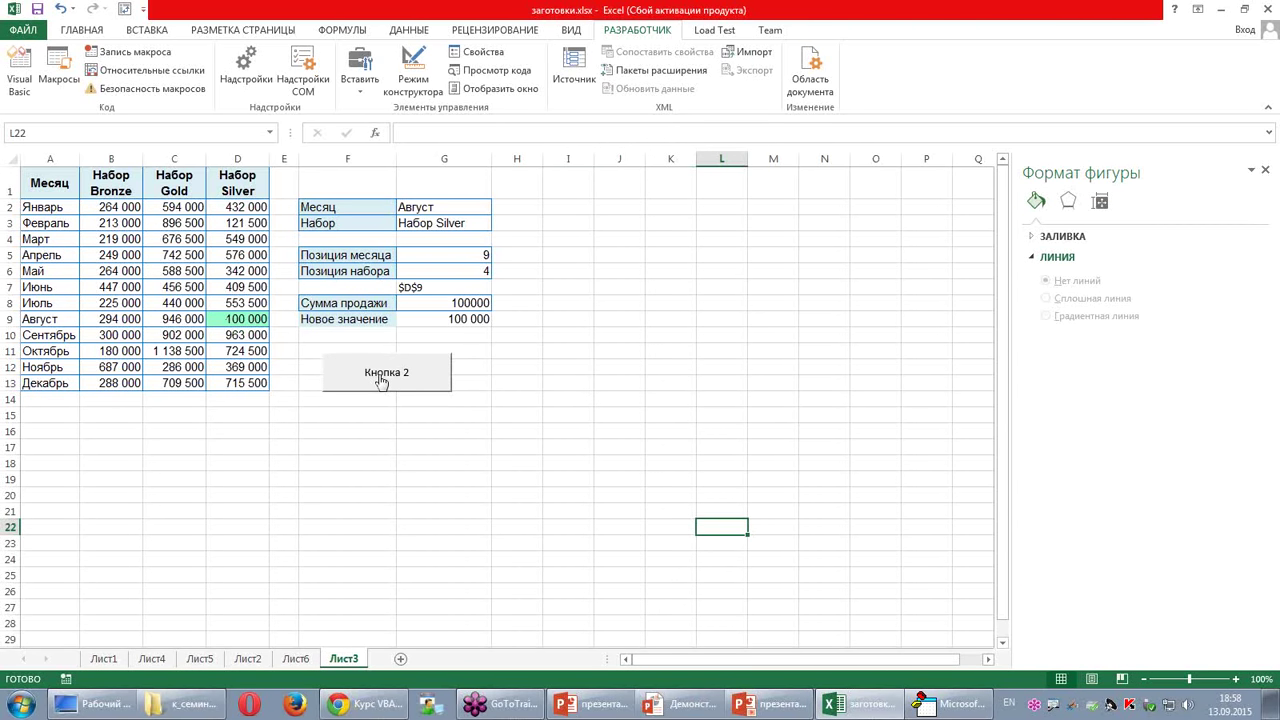
{"action": "left_click", "coordinate": [406, 319]}
{"action": "type", "text": "4564854"}
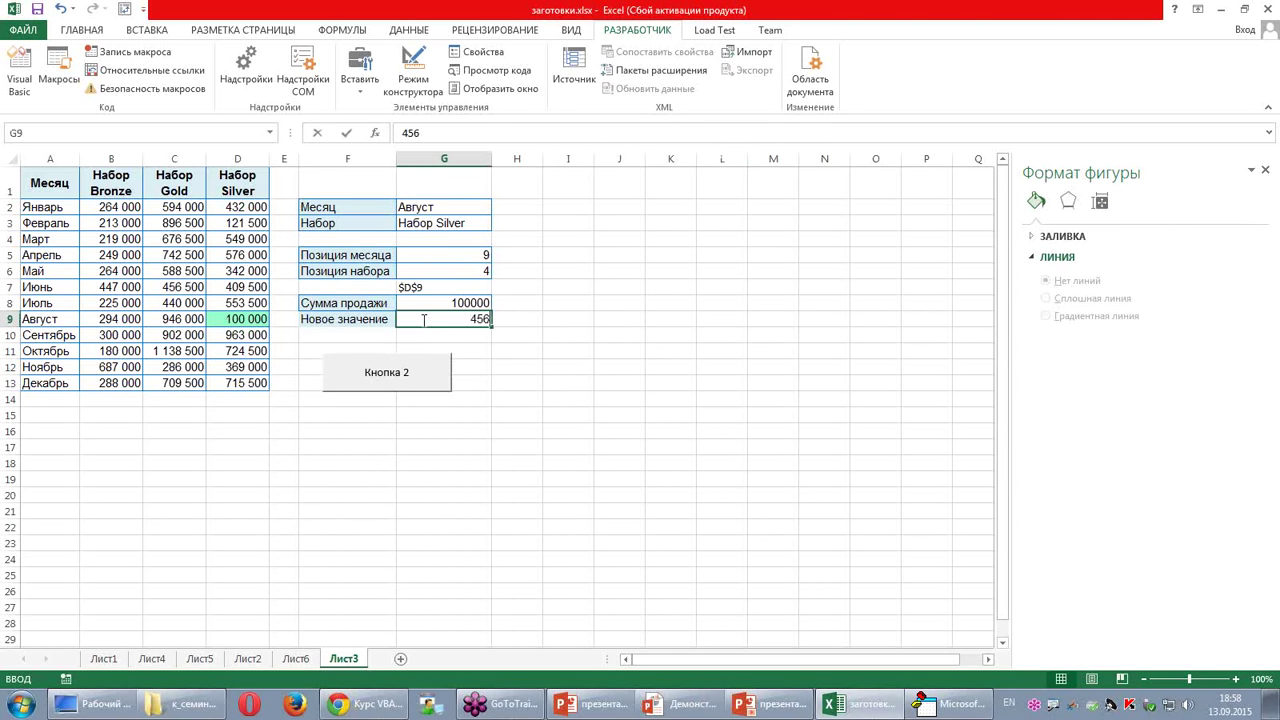
{"action": "left_click", "coordinate": [540, 426]}
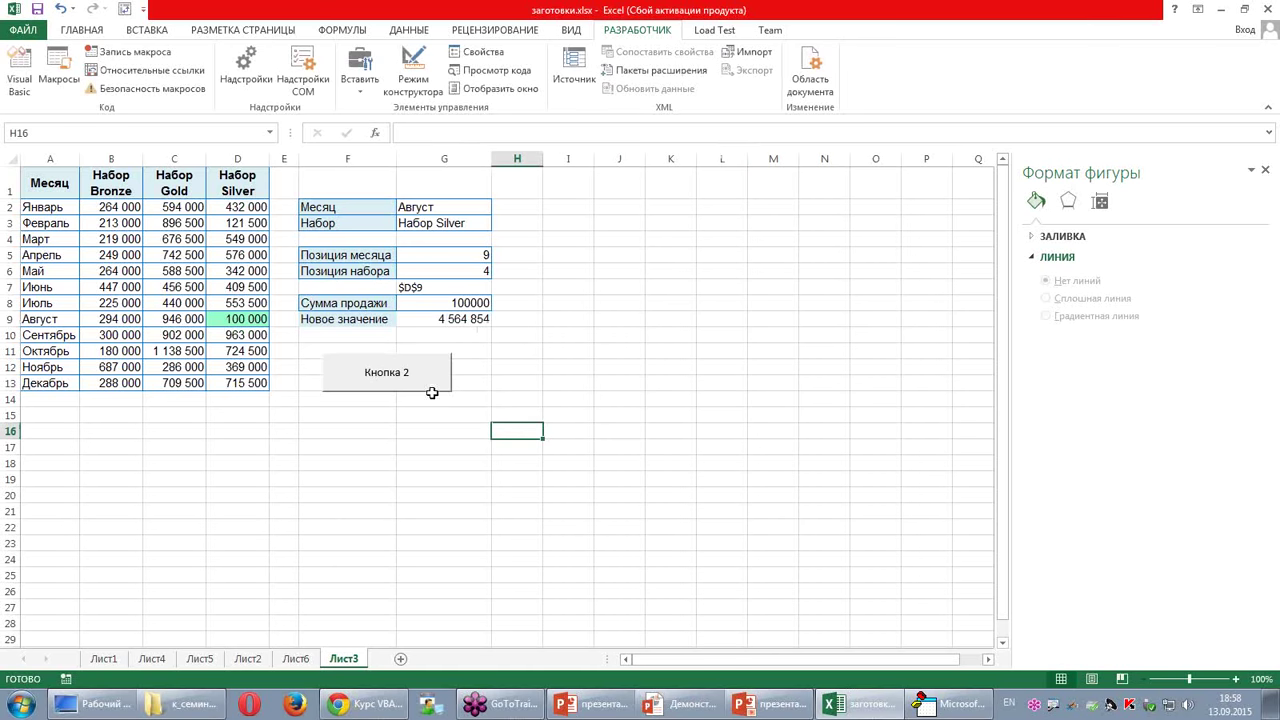
{"action": "left_click", "coordinate": [417, 390]}
{"action": "left_click", "coordinate": [469, 207]}
{"action": "left_click", "coordinate": [499, 207]}
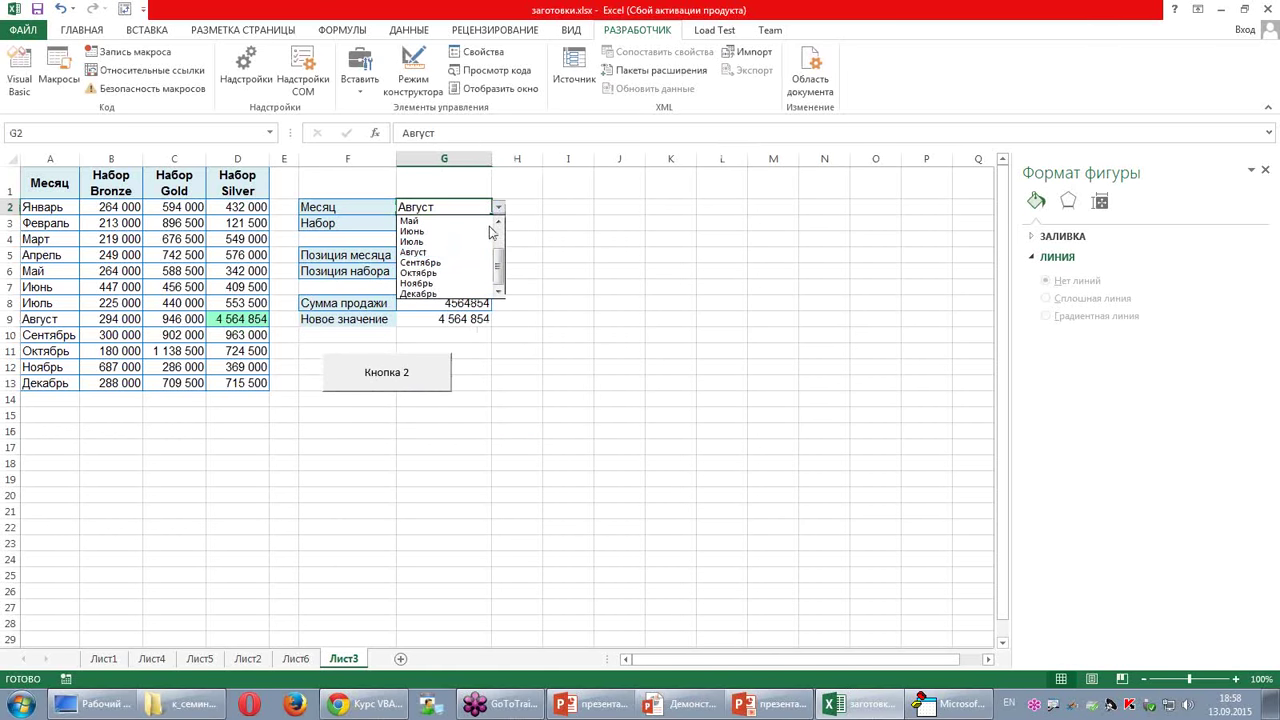
{"action": "left_click", "coordinate": [459, 288]}
{"action": "left_click", "coordinate": [375, 386]}
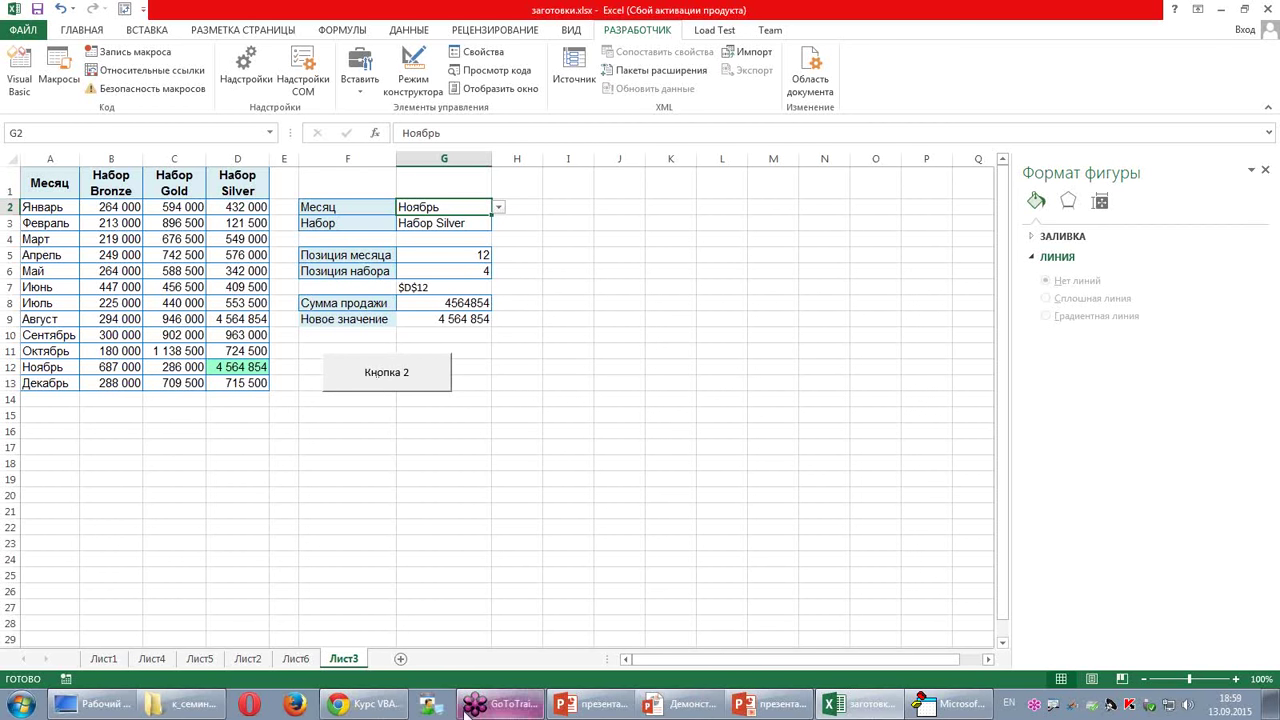
Step: Glance at the presentation, then open the workbook's Сведения file-info page
{"action": "left_click", "coordinate": [675, 708]}
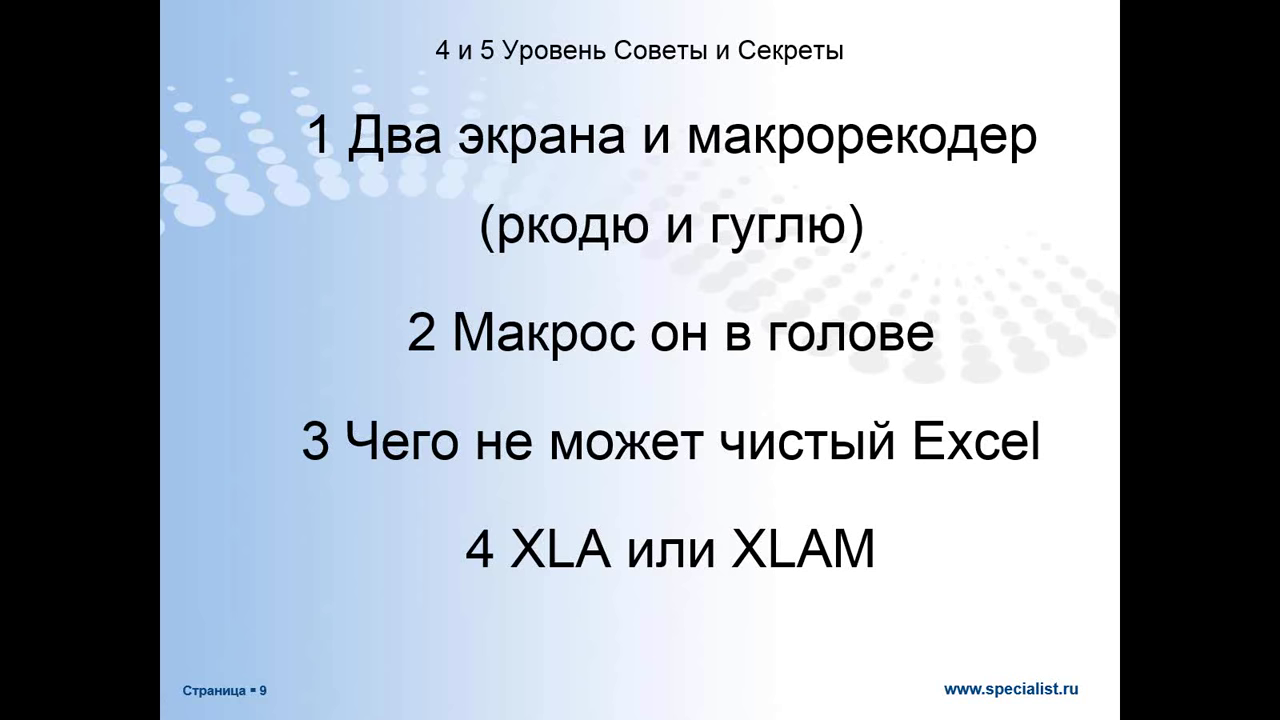
{"action": "key", "text": "alt+Tab"}
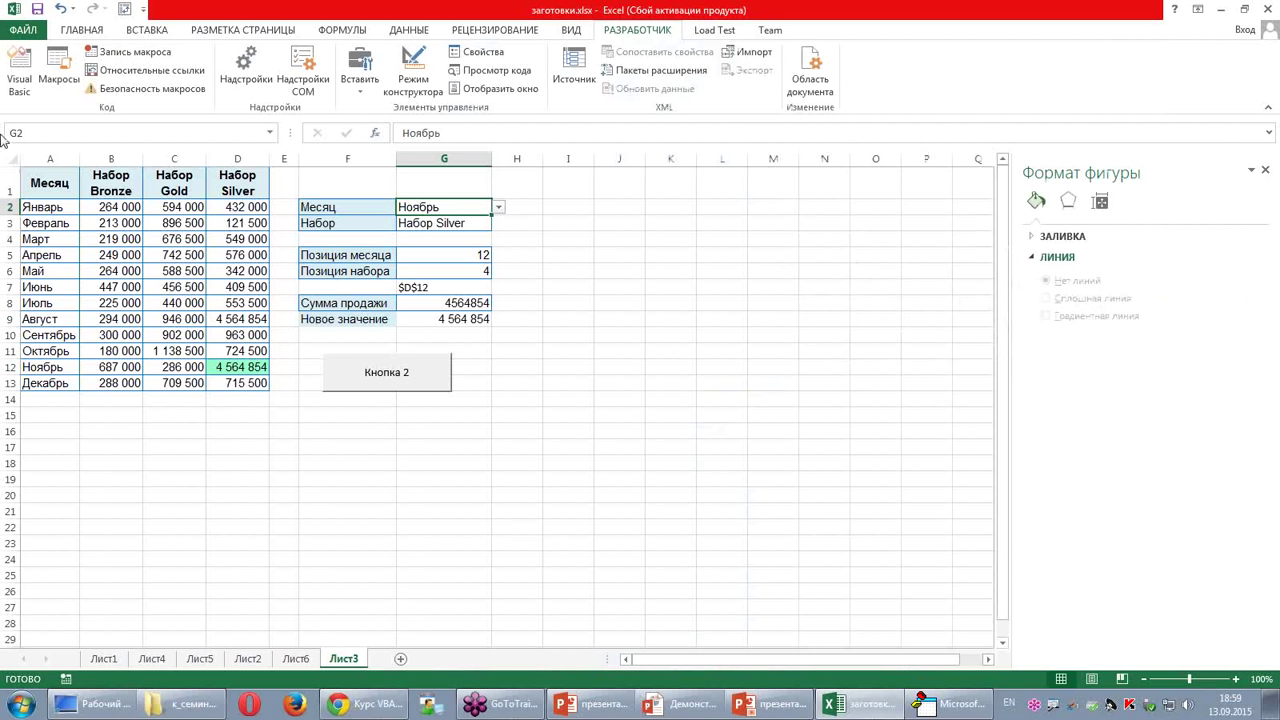
{"action": "left_click", "coordinate": [22, 31]}
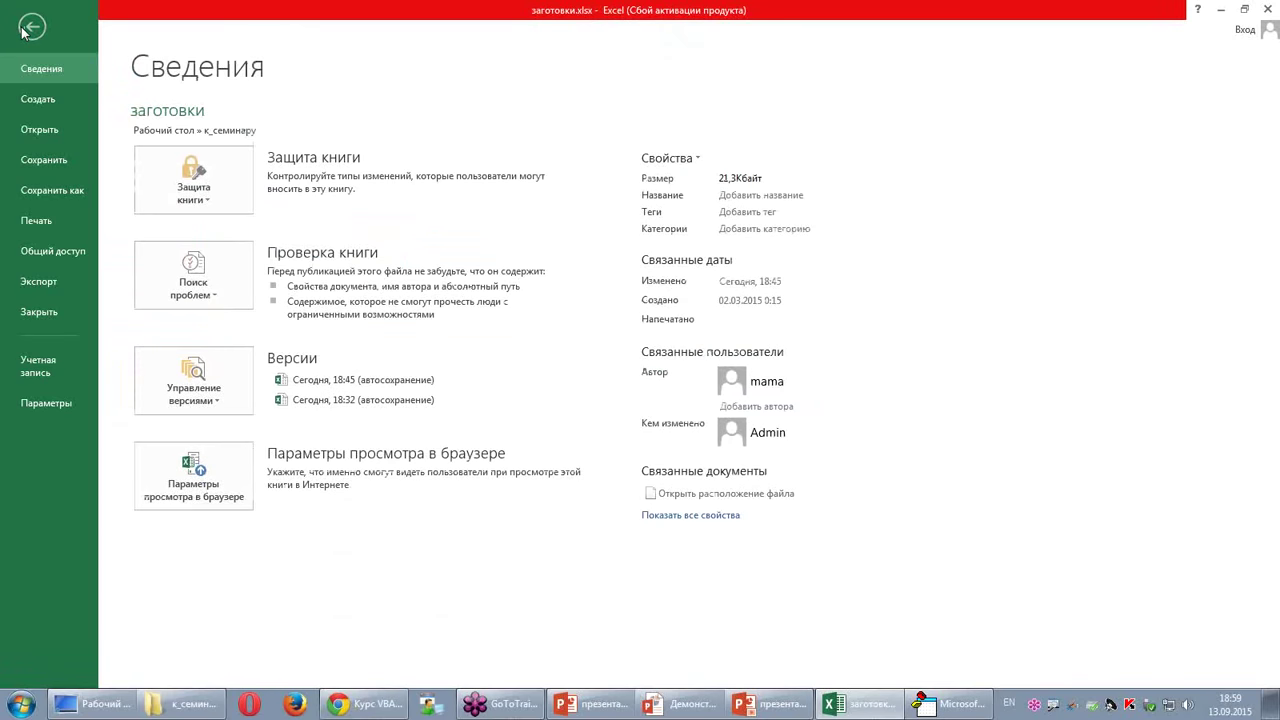
Step: Save the workbook as Excel 97-2003 add-in заготовки.xla in AddIns, accepting compatibility and recalculation prompts
{"action": "left_click", "coordinate": [53, 190]}
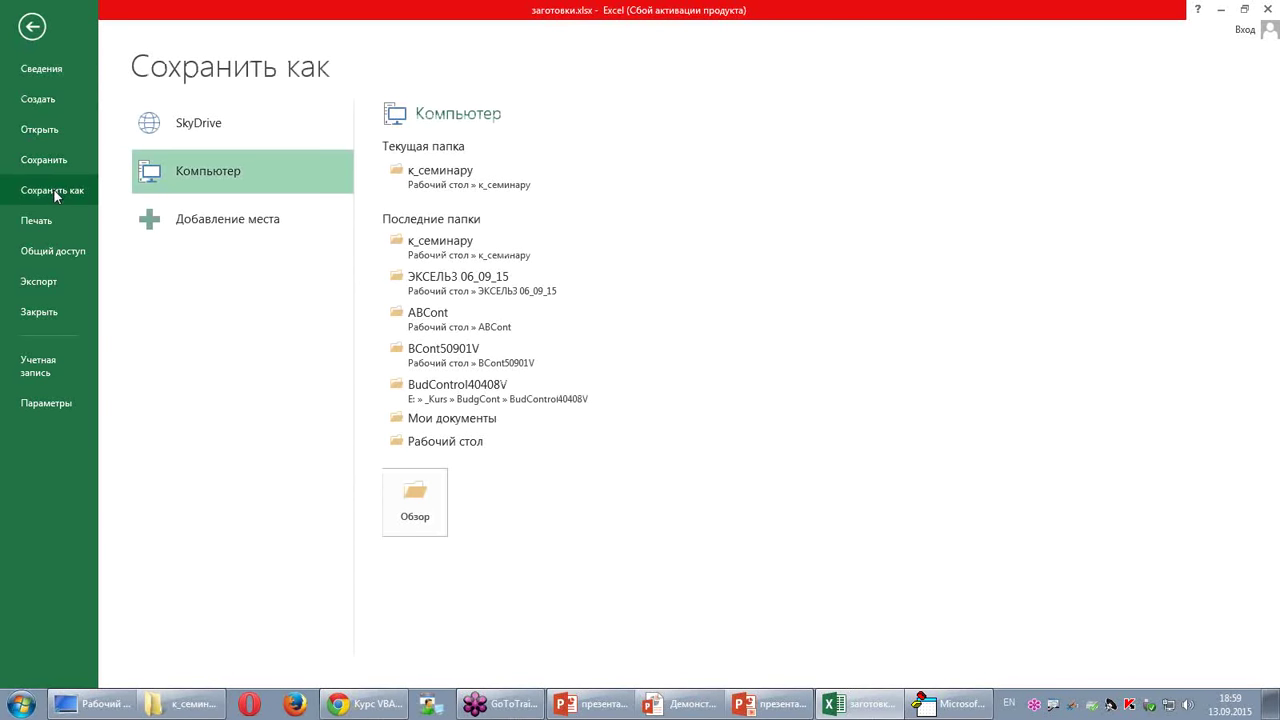
{"action": "left_click", "coordinate": [440, 441]}
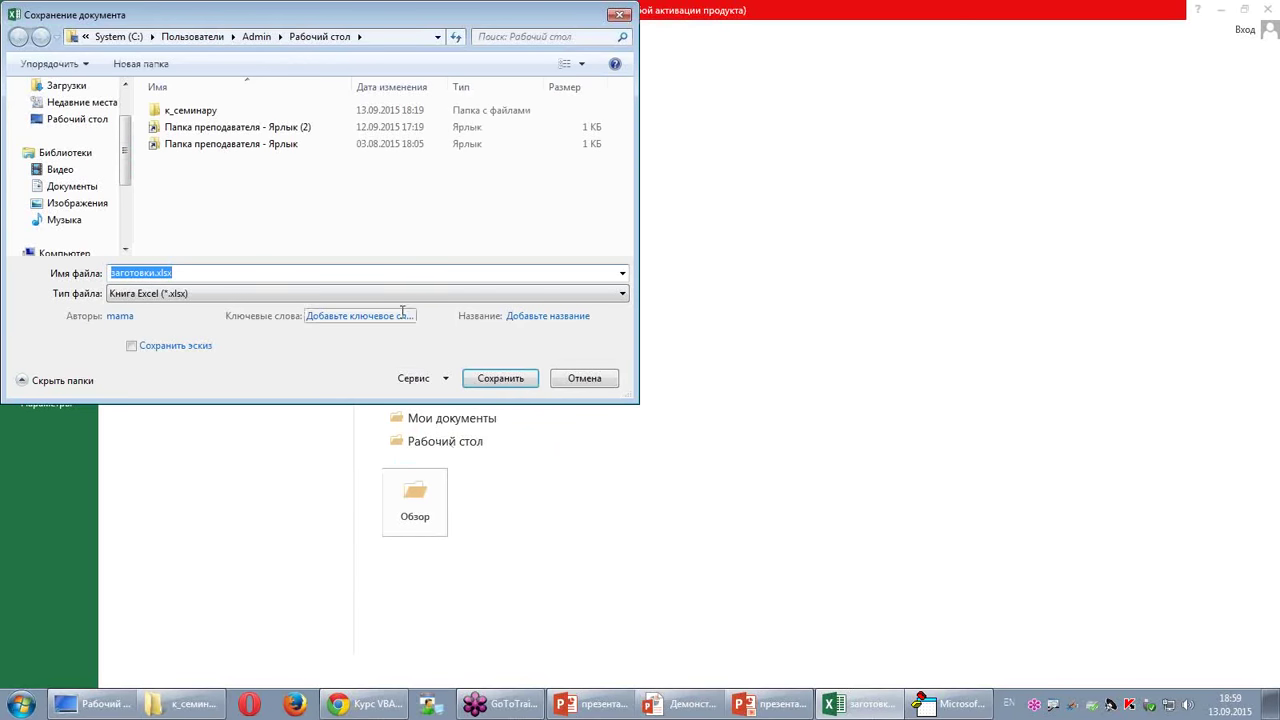
{"action": "left_click", "coordinate": [621, 294]}
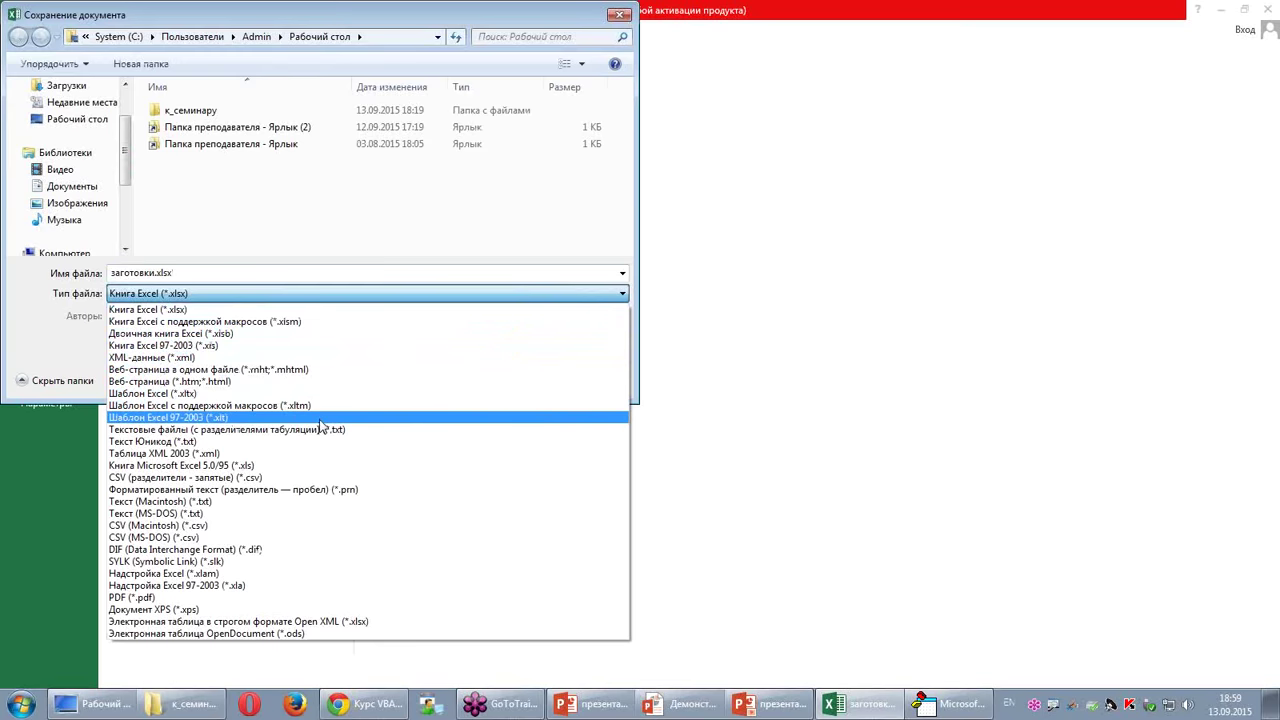
{"action": "left_click", "coordinate": [264, 589]}
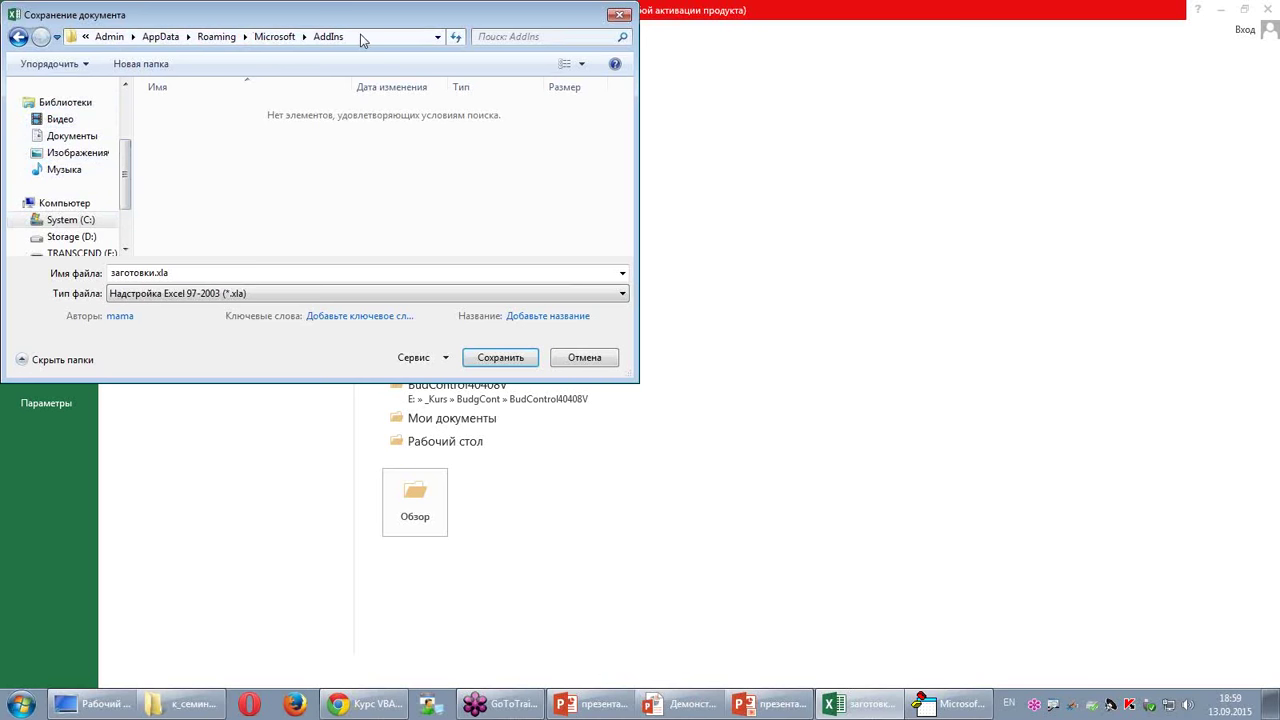
{"action": "left_click", "coordinate": [500, 358]}
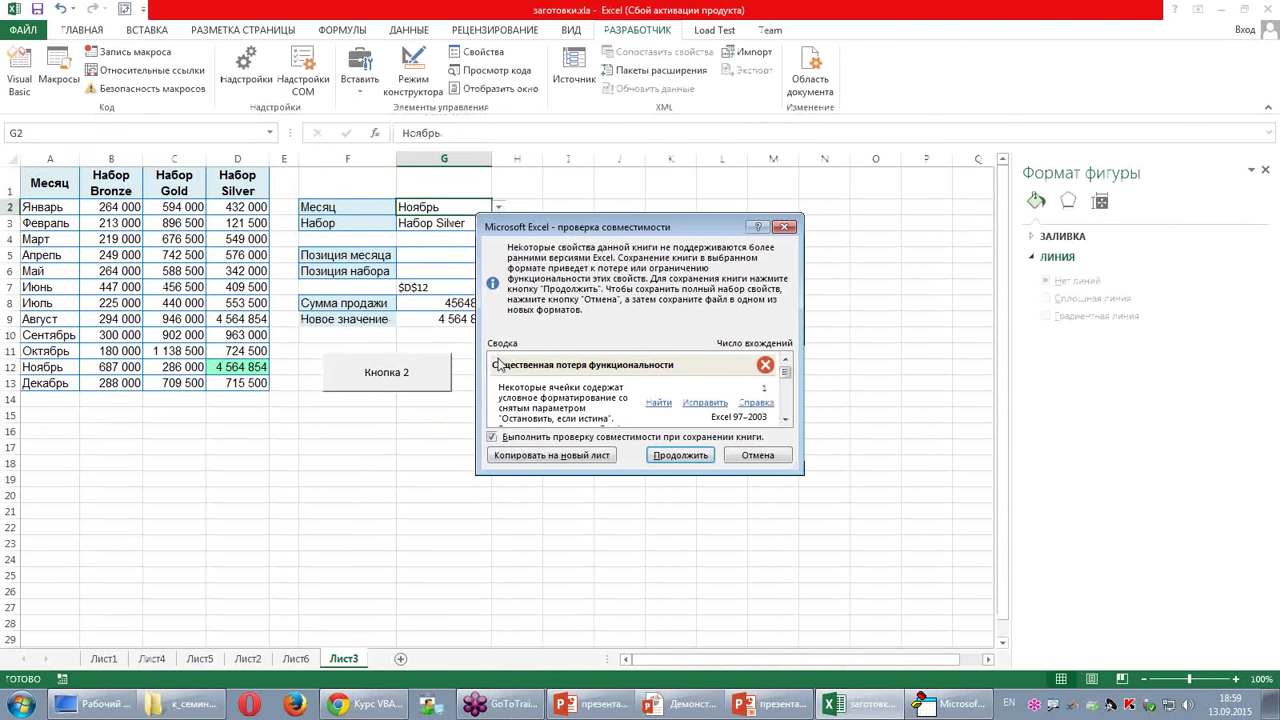
{"action": "left_click", "coordinate": [661, 456]}
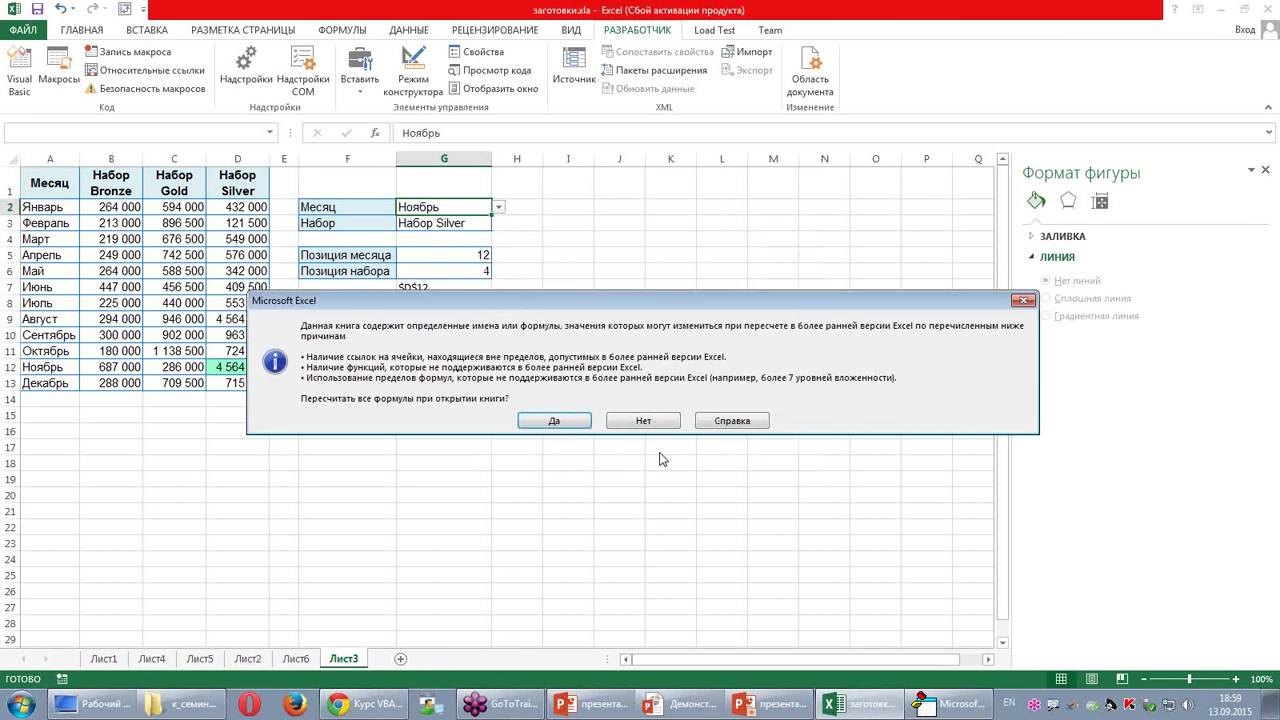
{"action": "left_click", "coordinate": [571, 423]}
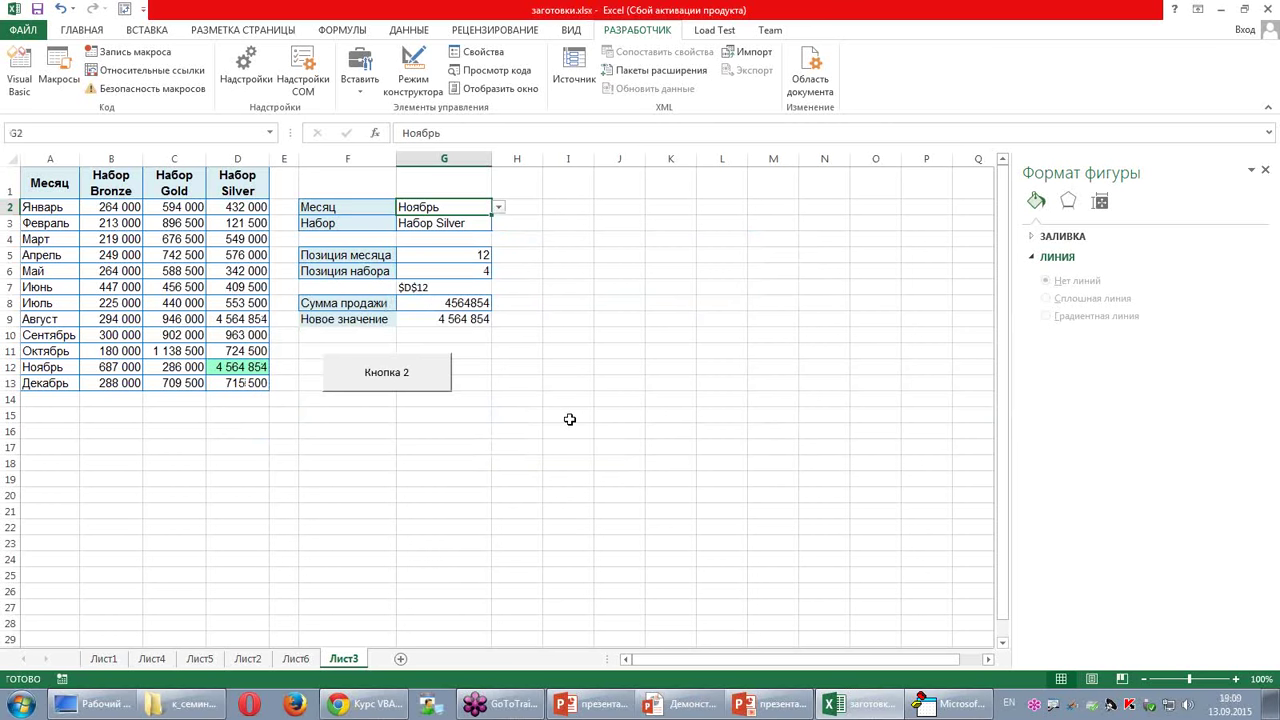
{"action": "left_click", "coordinate": [30, 30]}
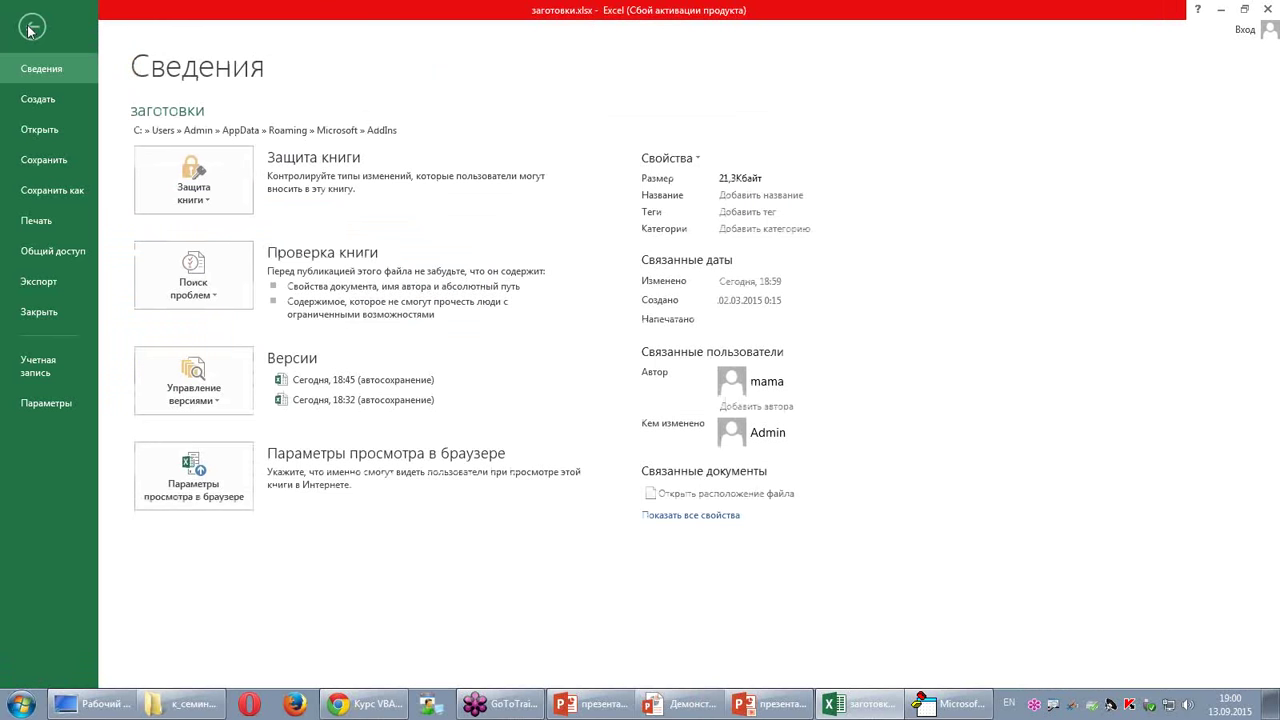
{"action": "left_click", "coordinate": [44, 404]}
{"action": "left_click", "coordinate": [329, 222]}
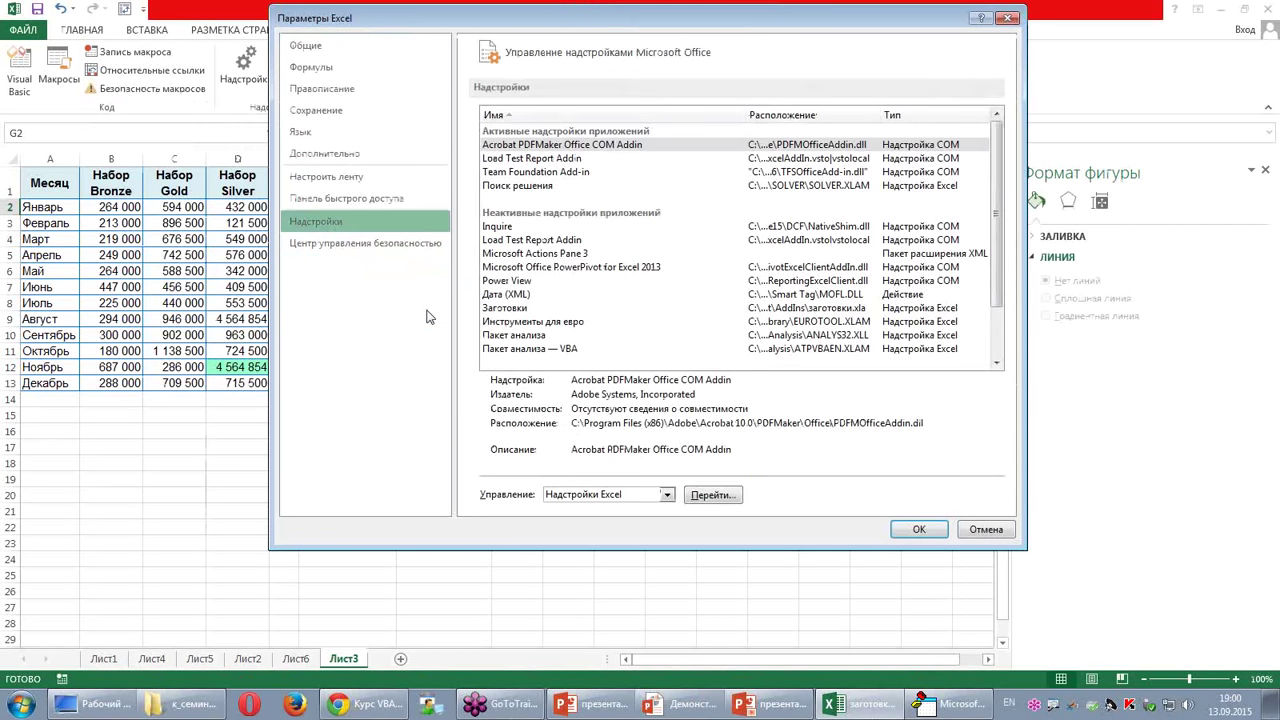
{"action": "left_click", "coordinate": [722, 496]}
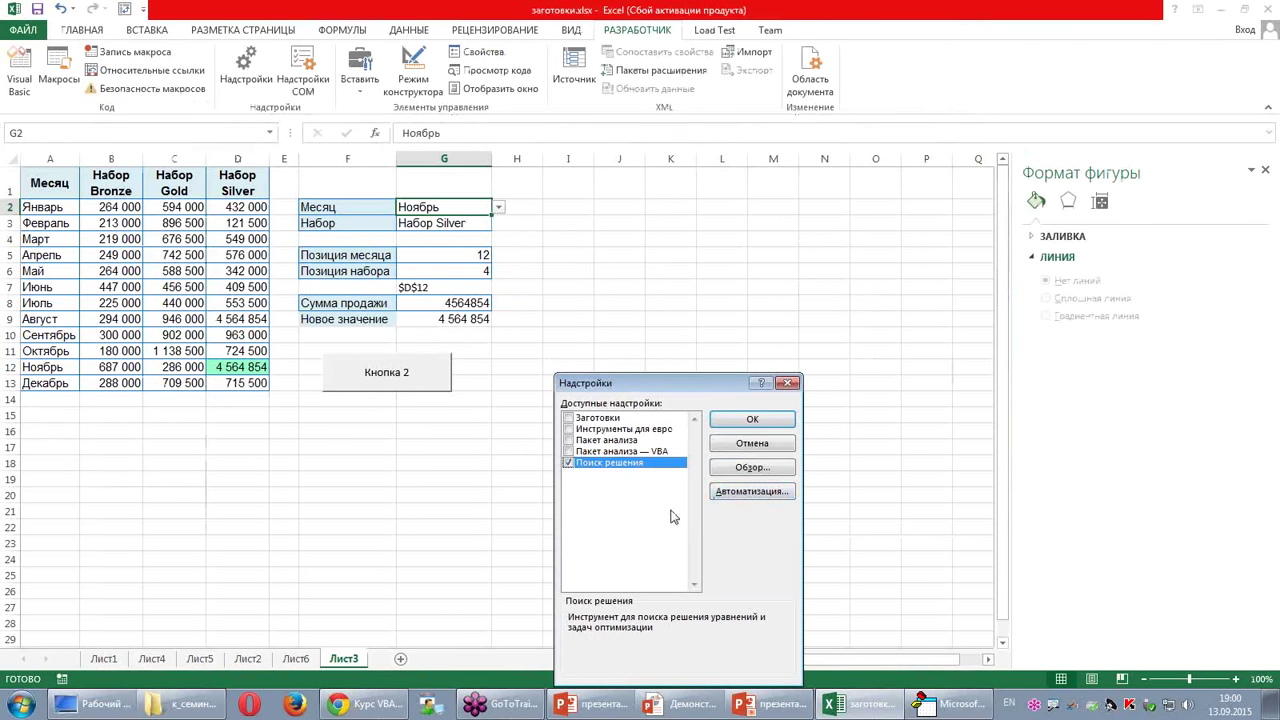
{"action": "left_click", "coordinate": [568, 463]}
{"action": "left_click", "coordinate": [769, 467]}
{"action": "left_click", "coordinate": [735, 391]}
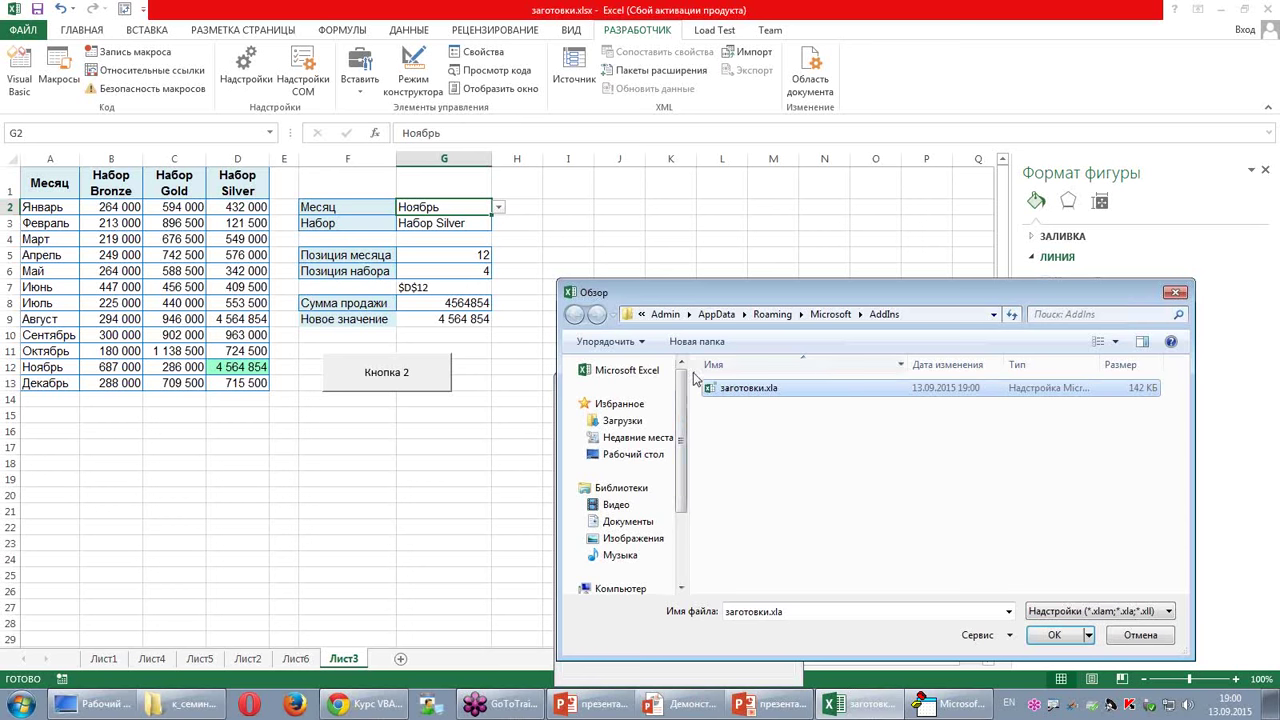
{"action": "left_click_drag", "start_coordinate": [752, 284], "coordinate": [533, 269]}
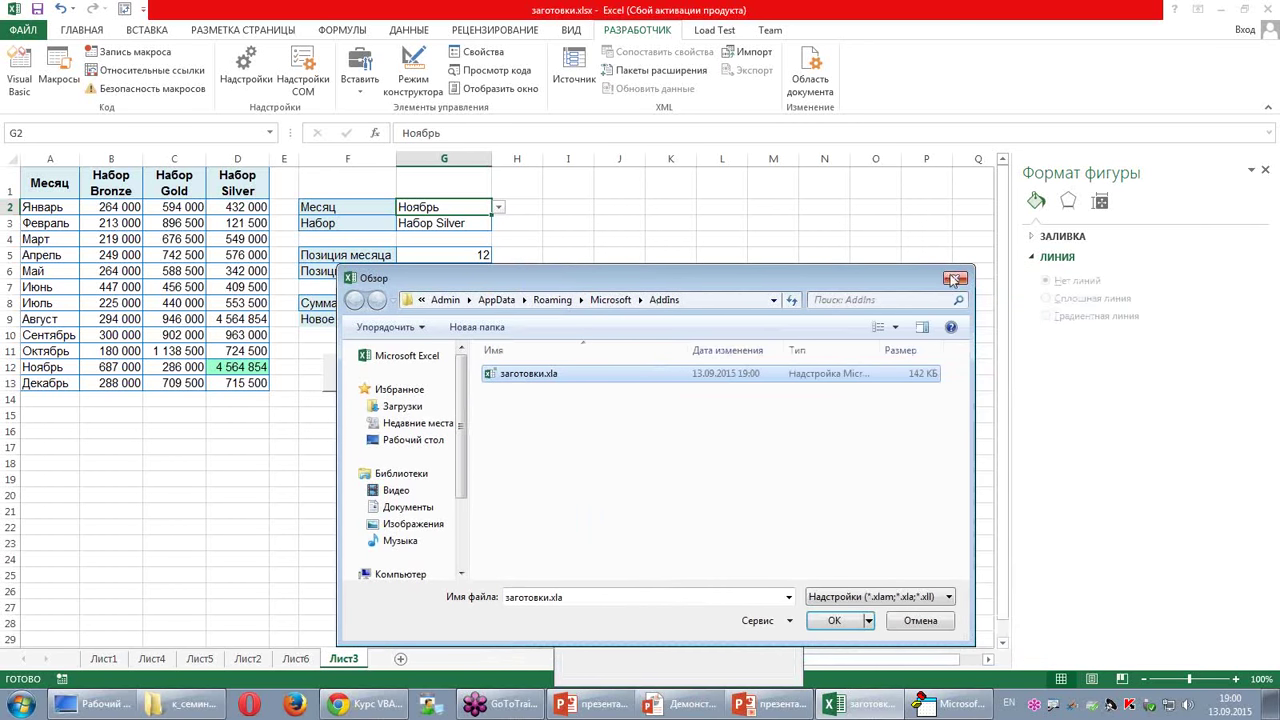
{"action": "left_click", "coordinate": [956, 278]}
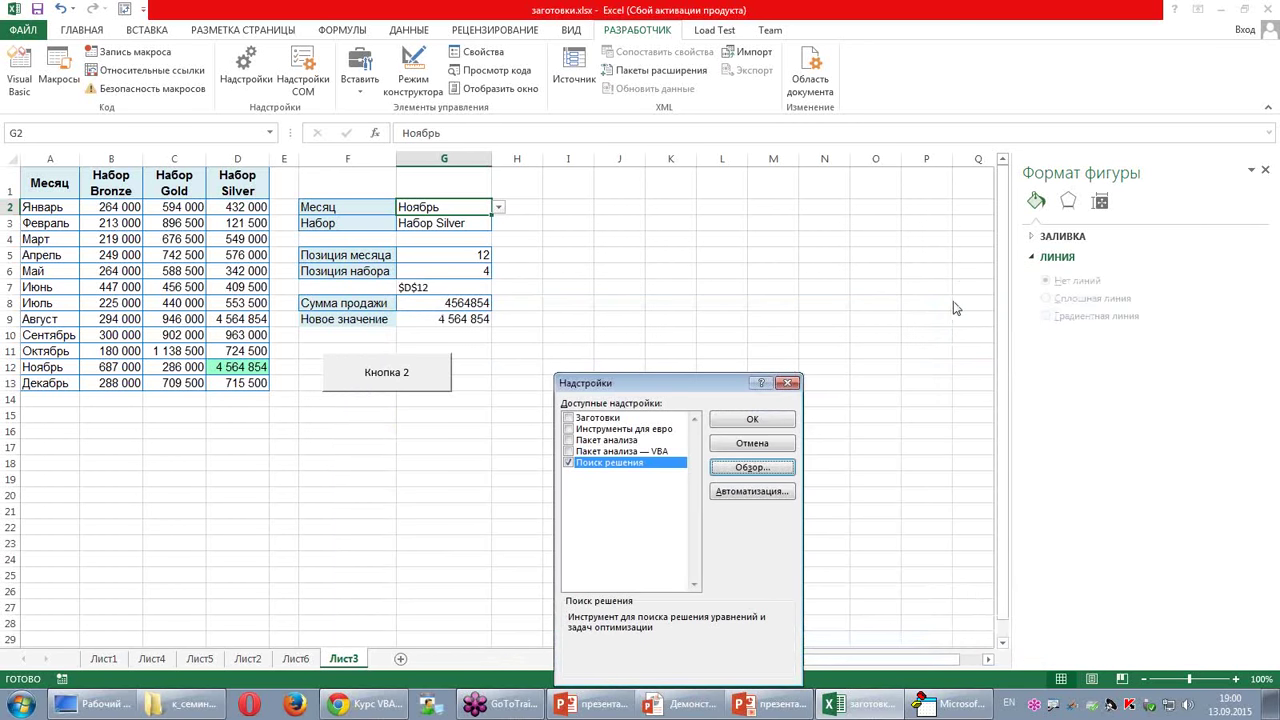
{"action": "left_click", "coordinate": [788, 383]}
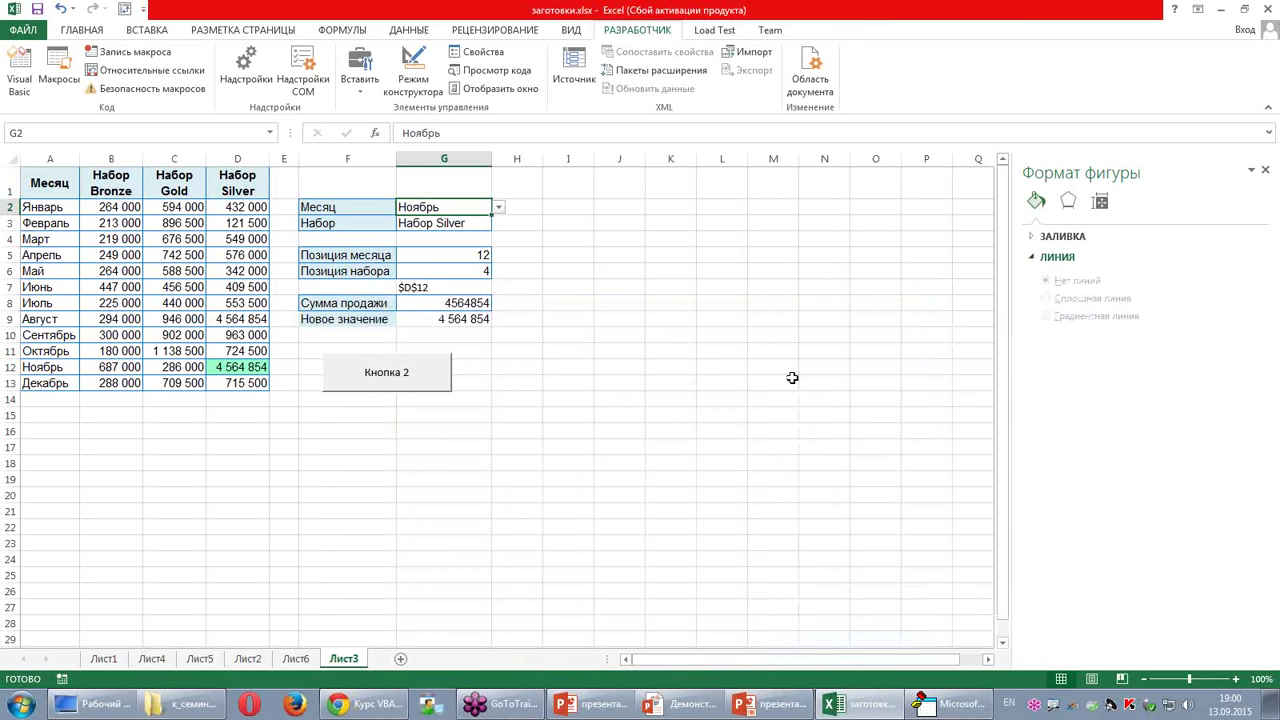
Step: Launch Solver from the ДАННЫЕ tab, which makes Excel crash and close
{"action": "left_click", "coordinate": [398, 32]}
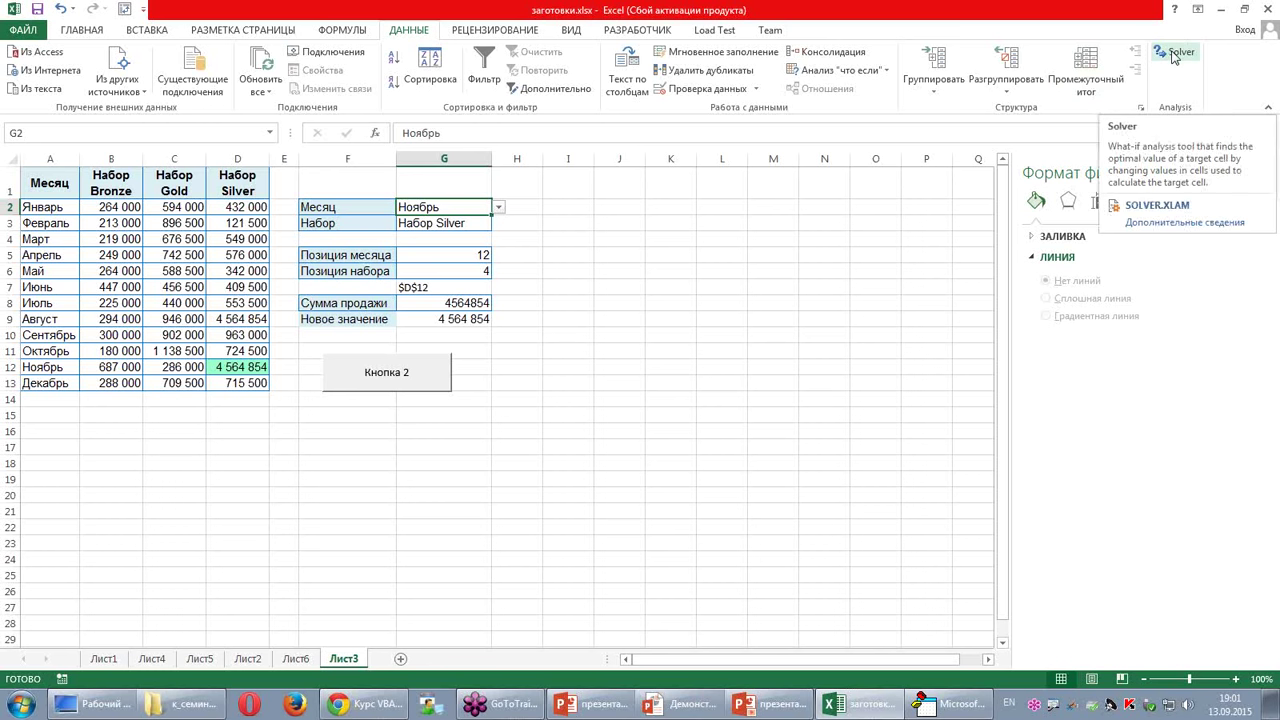
{"action": "left_click", "coordinate": [1175, 55]}
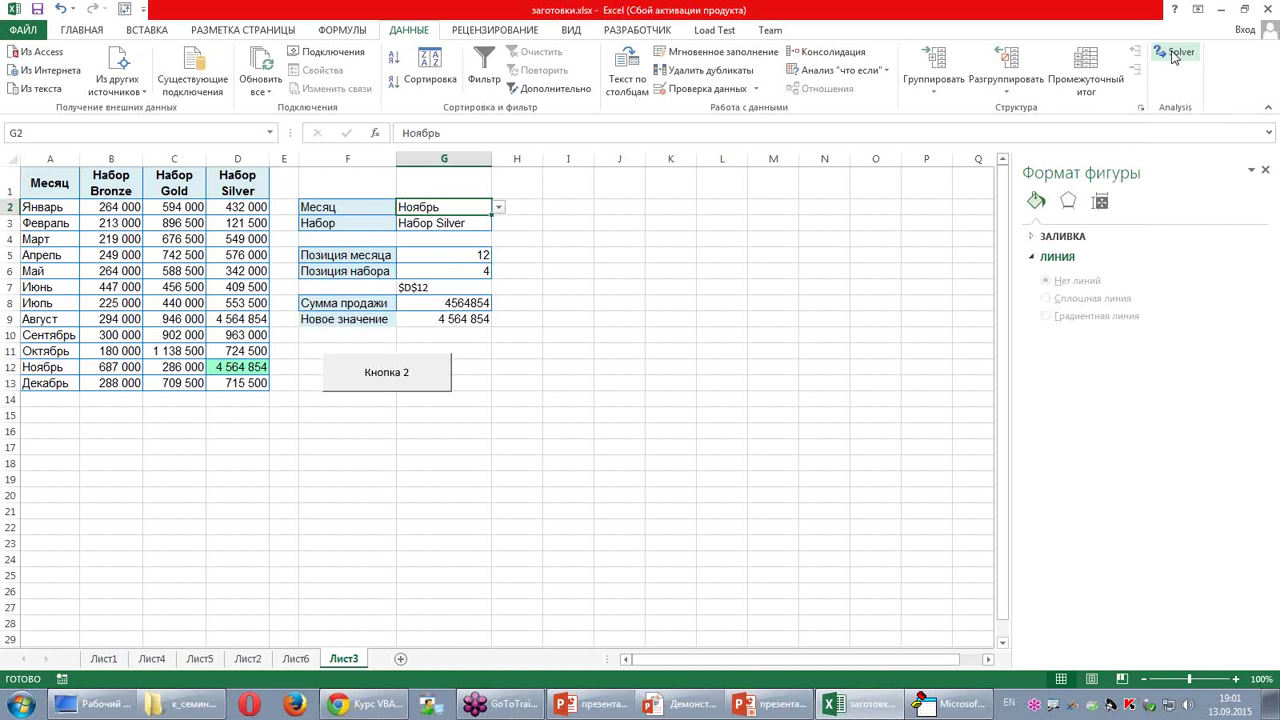
{"action": "left_click", "coordinate": [1176, 55]}
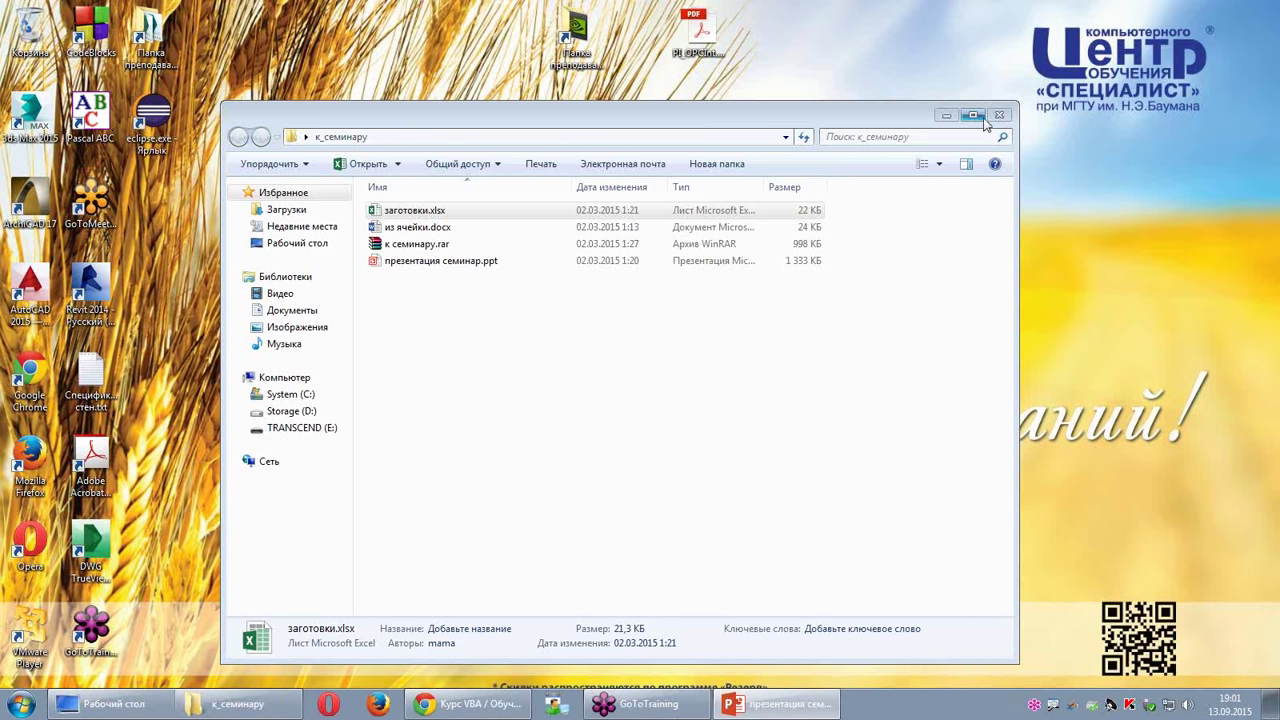
Step: Close the к_семинару folder and scroll the presentation to its final slide, Вопросы
{"action": "left_click", "coordinate": [1004, 118]}
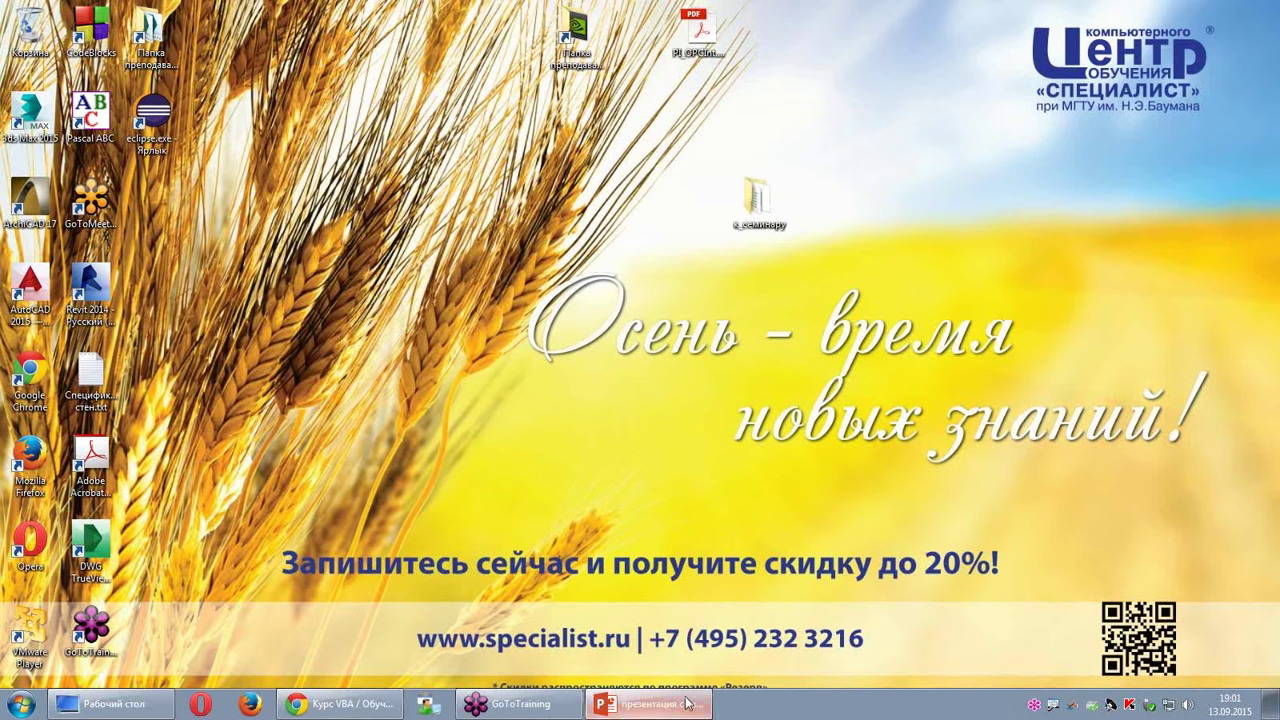
{"action": "left_click", "coordinate": [683, 706]}
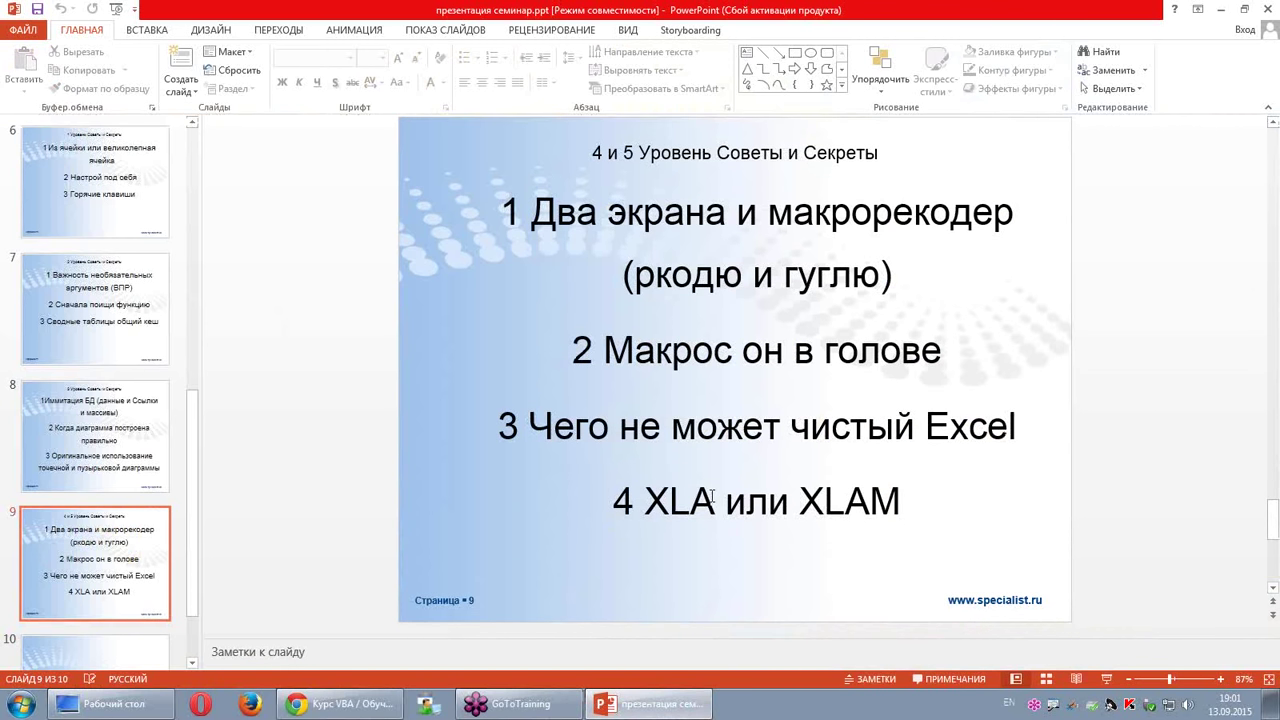
{"action": "scroll", "coordinate": [713, 497], "scroll_direction": "down", "scroll_amount": 3}
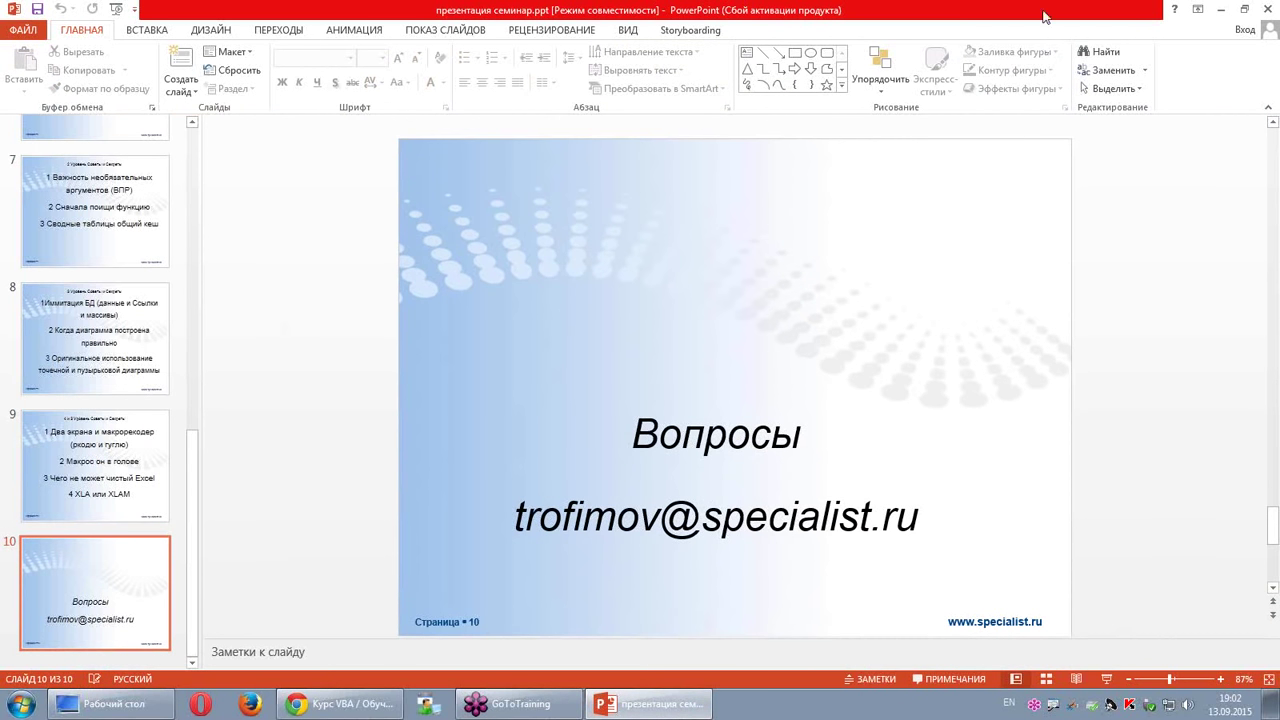
{"action": "left_click", "coordinate": [1221, 10]}
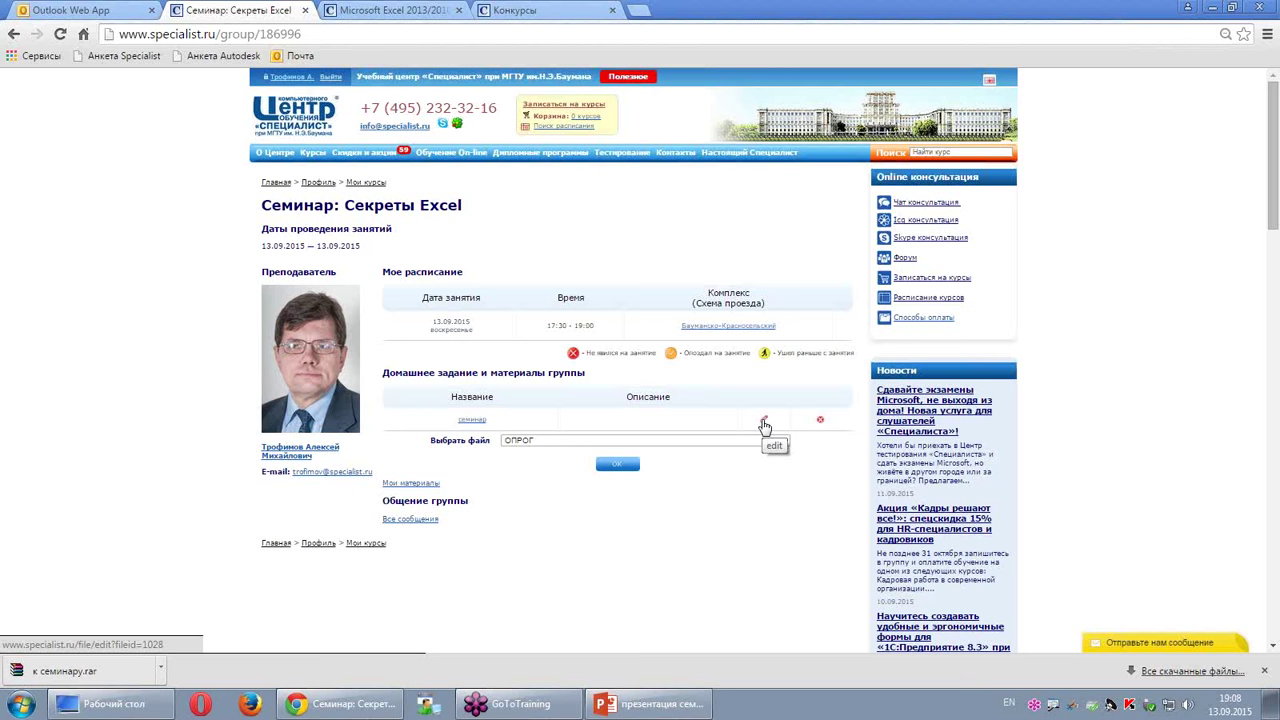
Step: Go back from the group page to the Группы list in the browser
{"action": "left_click", "coordinate": [14, 34]}
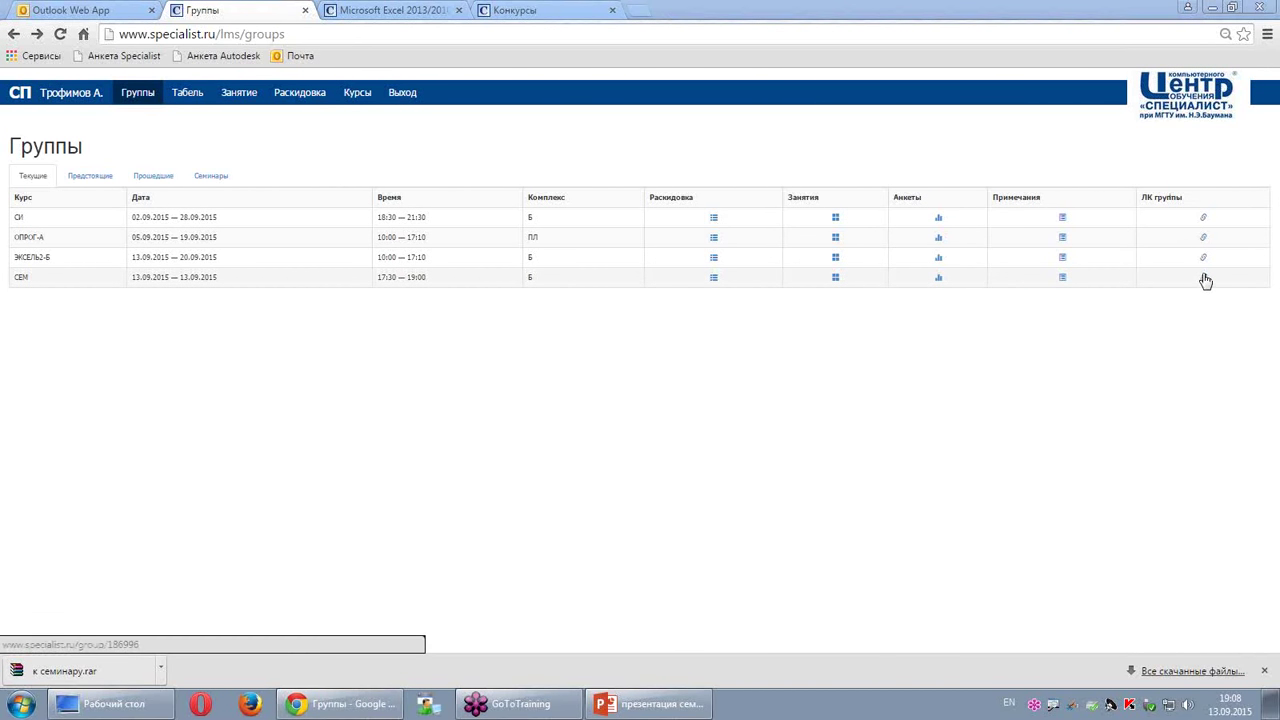
{"action": "left_click", "coordinate": [1205, 281]}
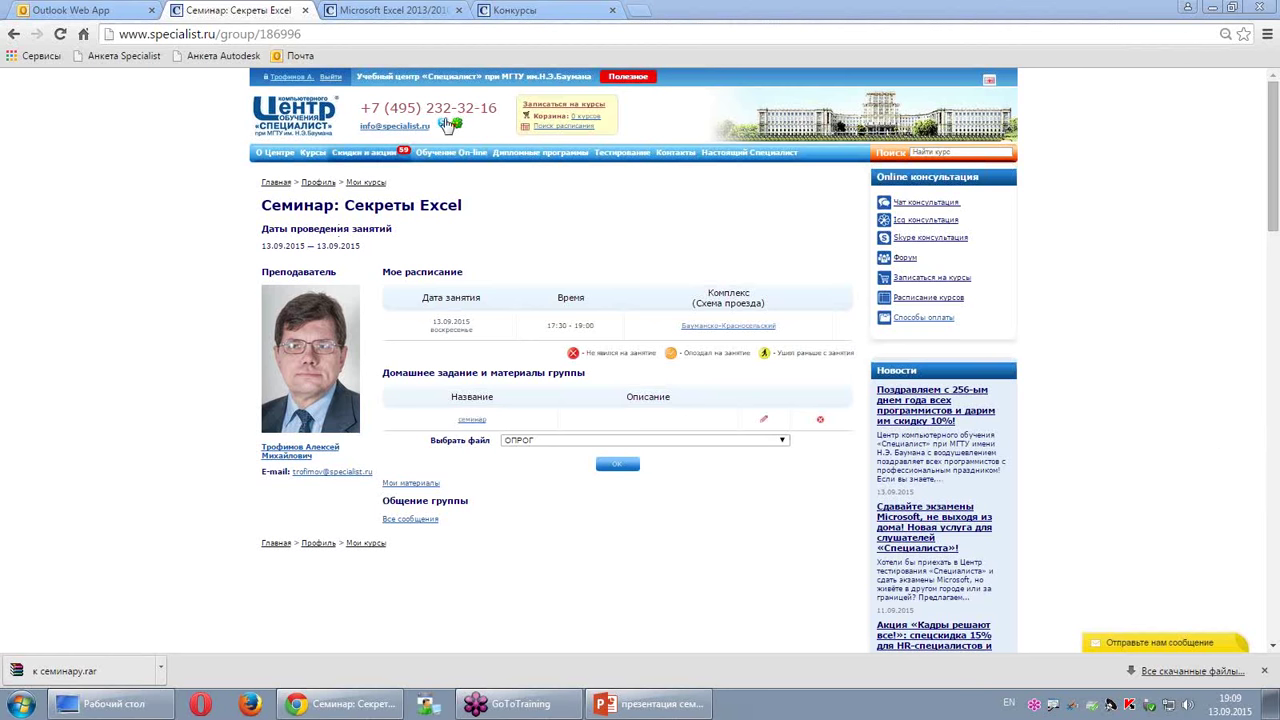
Step: Open из ячейки.docx from the к_семинару folder, then close Word and the folder
{"action": "left_click", "coordinate": [1211, 7]}
{"action": "double_click", "coordinate": [757, 197]}
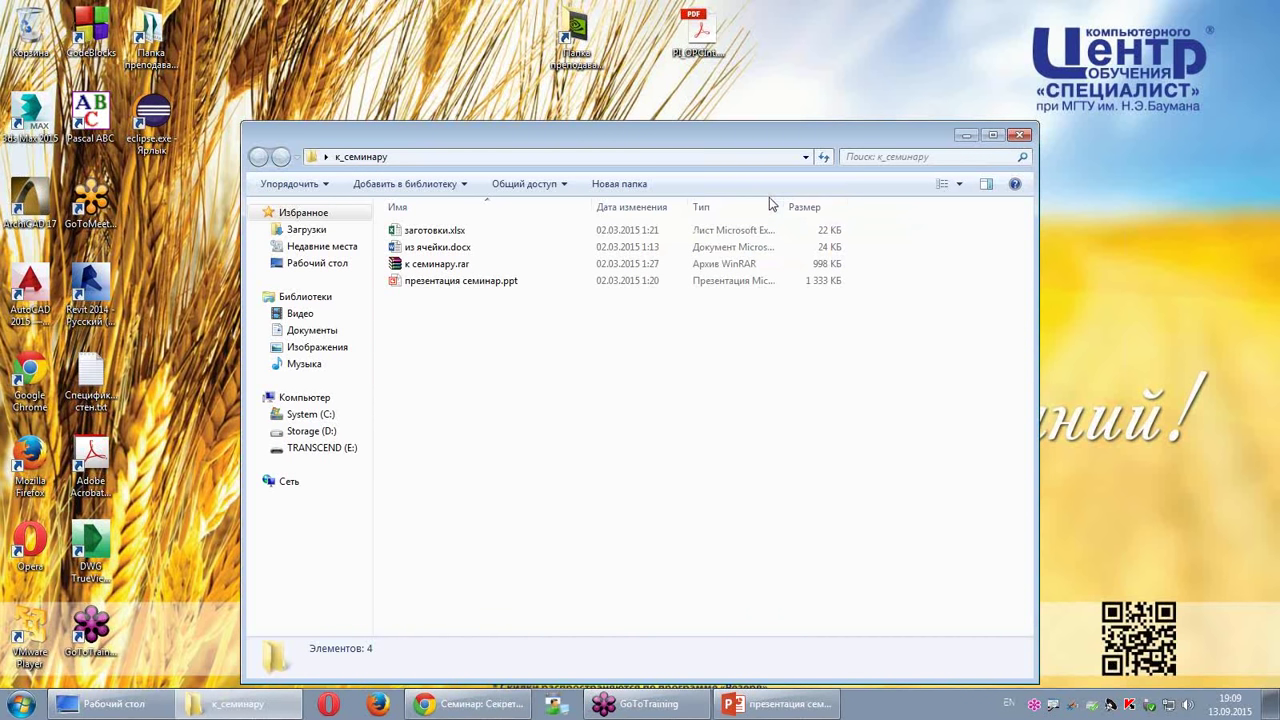
{"action": "left_click", "coordinate": [432, 281]}
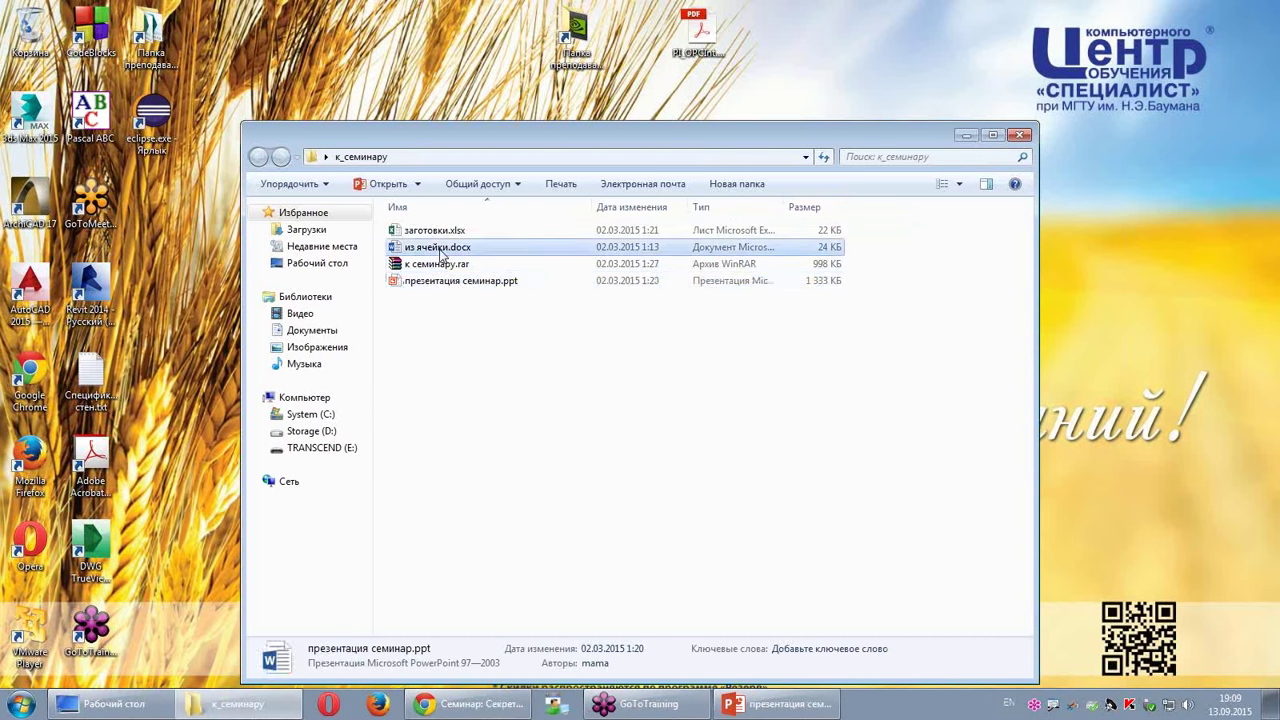
{"action": "double_click", "coordinate": [437, 247]}
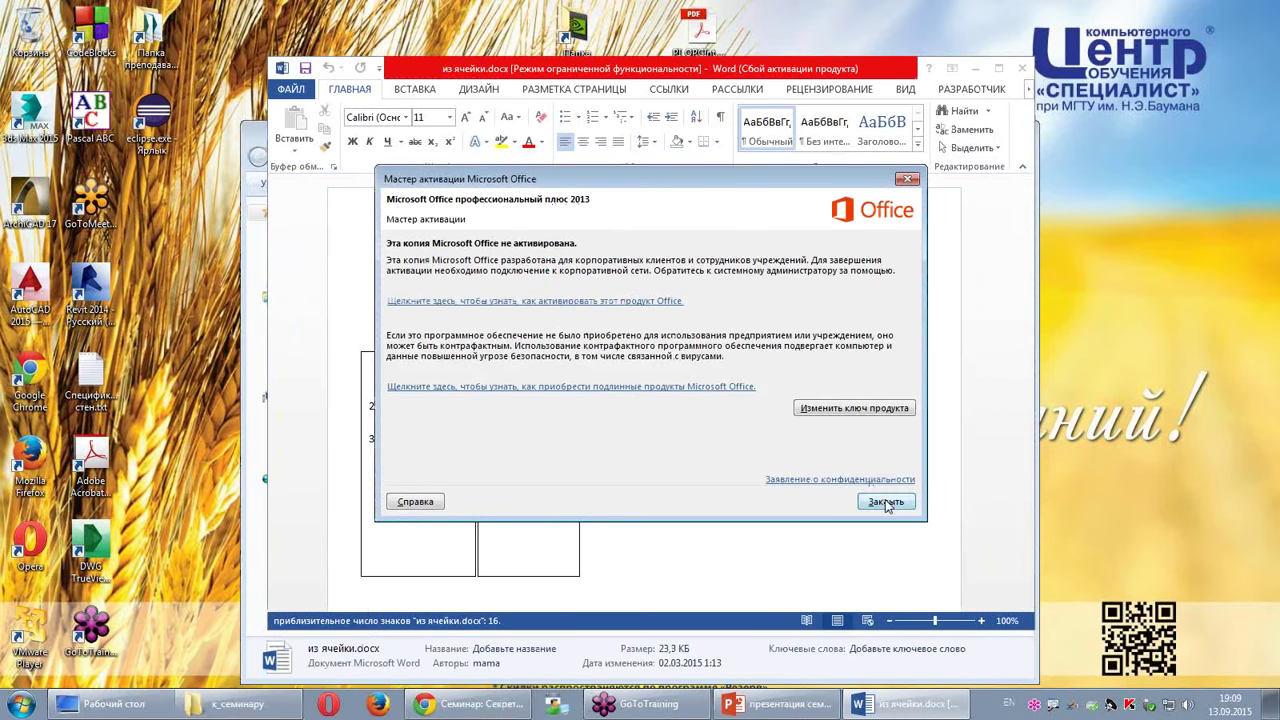
{"action": "left_click", "coordinate": [884, 500]}
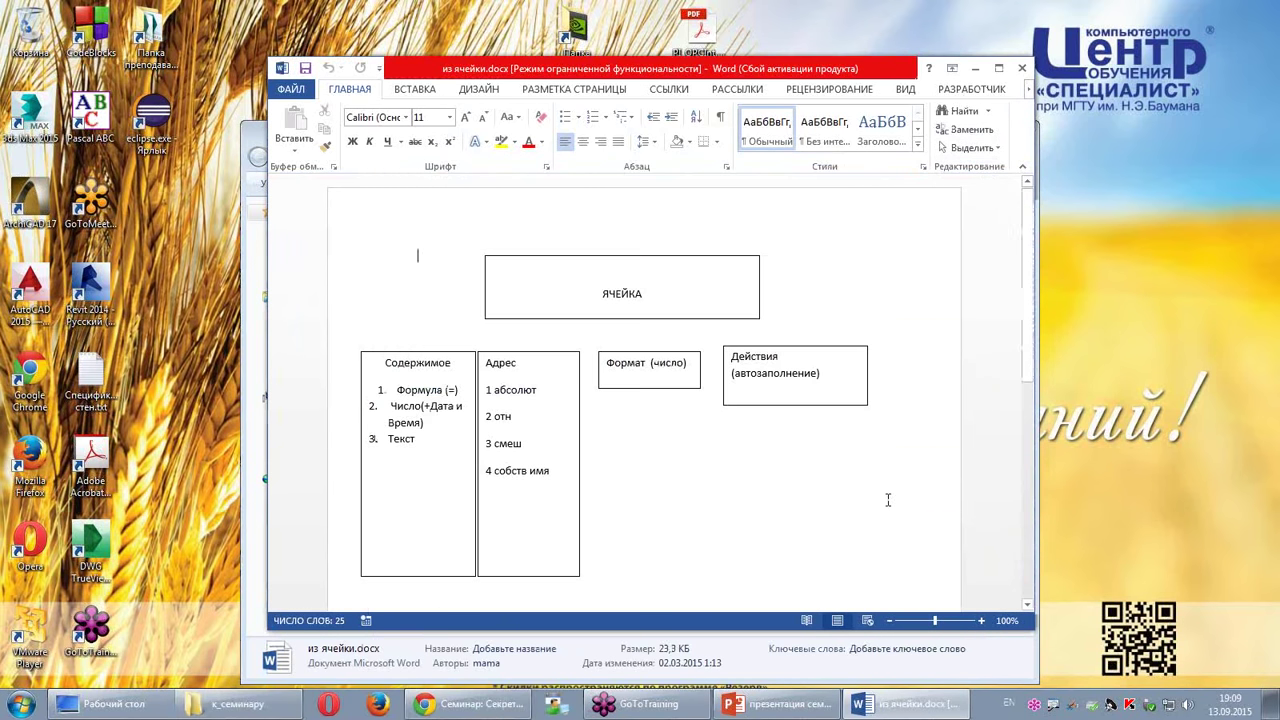
{"action": "left_click", "coordinate": [1022, 68]}
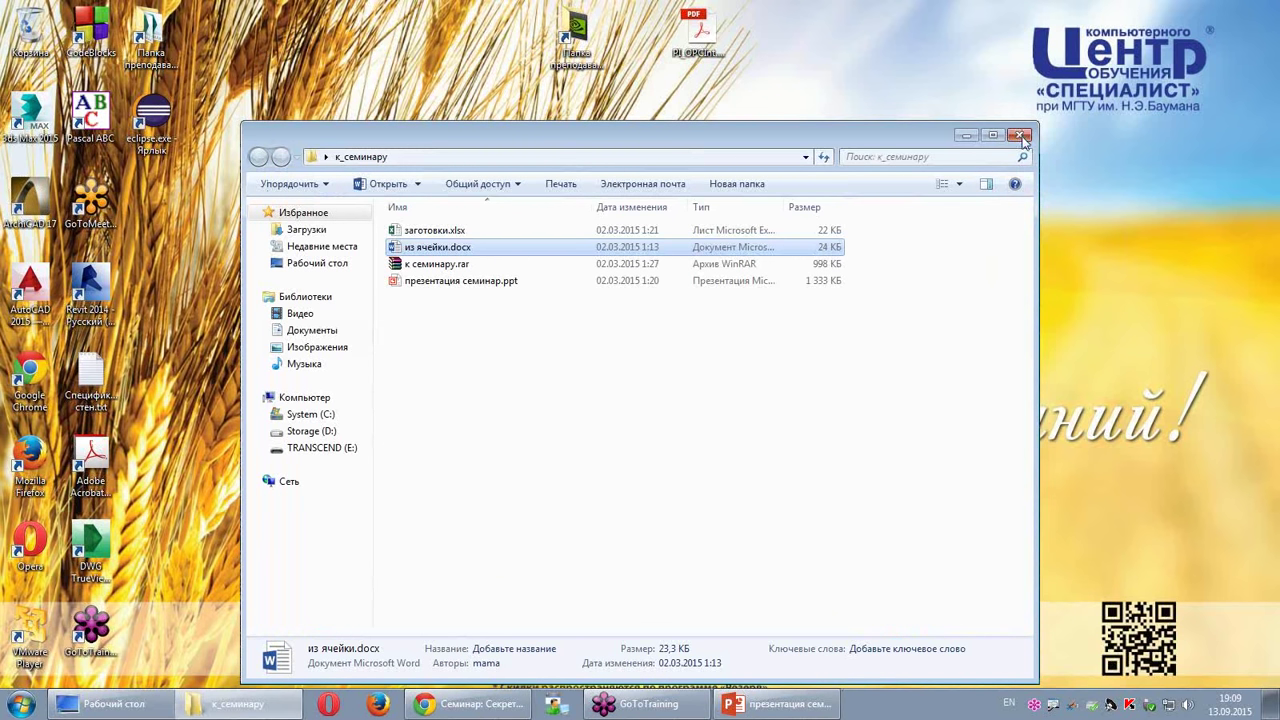
{"action": "left_click", "coordinate": [1021, 136]}
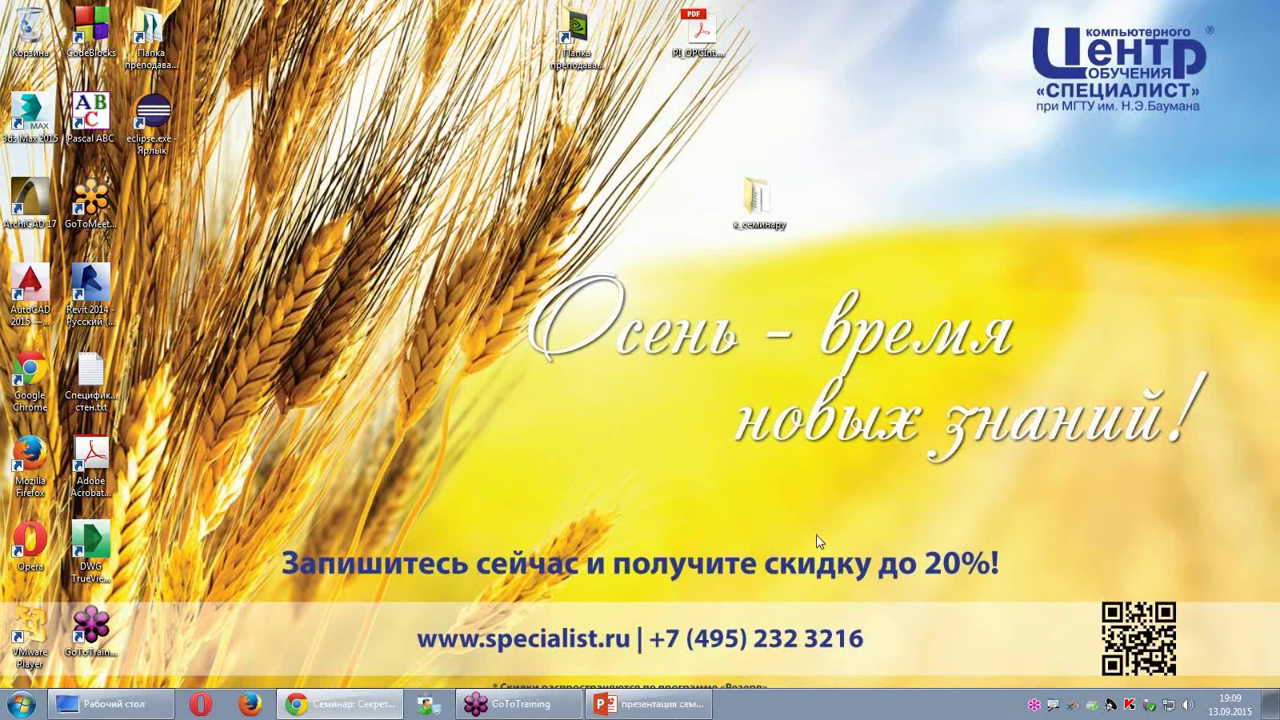